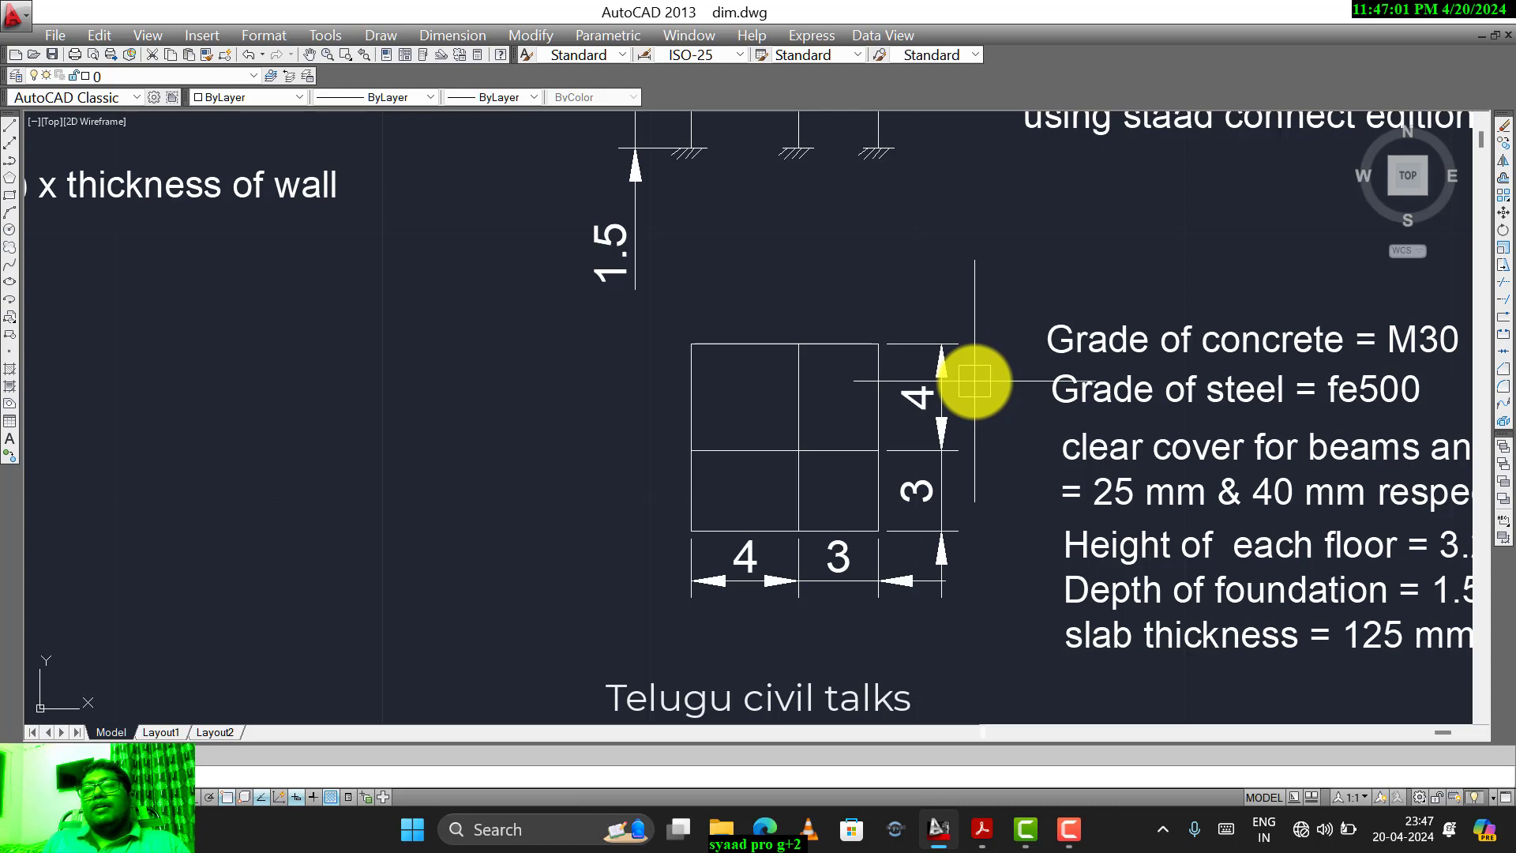
- Examine the building elevation, material grades, clear covers, floor height and load-calculation code books in the project drawing
{"action": "middle_click_drag", "start_coordinate": [973, 390], "coordinate": [851, 612]}
{"action": "middle_click_drag", "start_coordinate": [947, 441], "coordinate": [814, 445]}
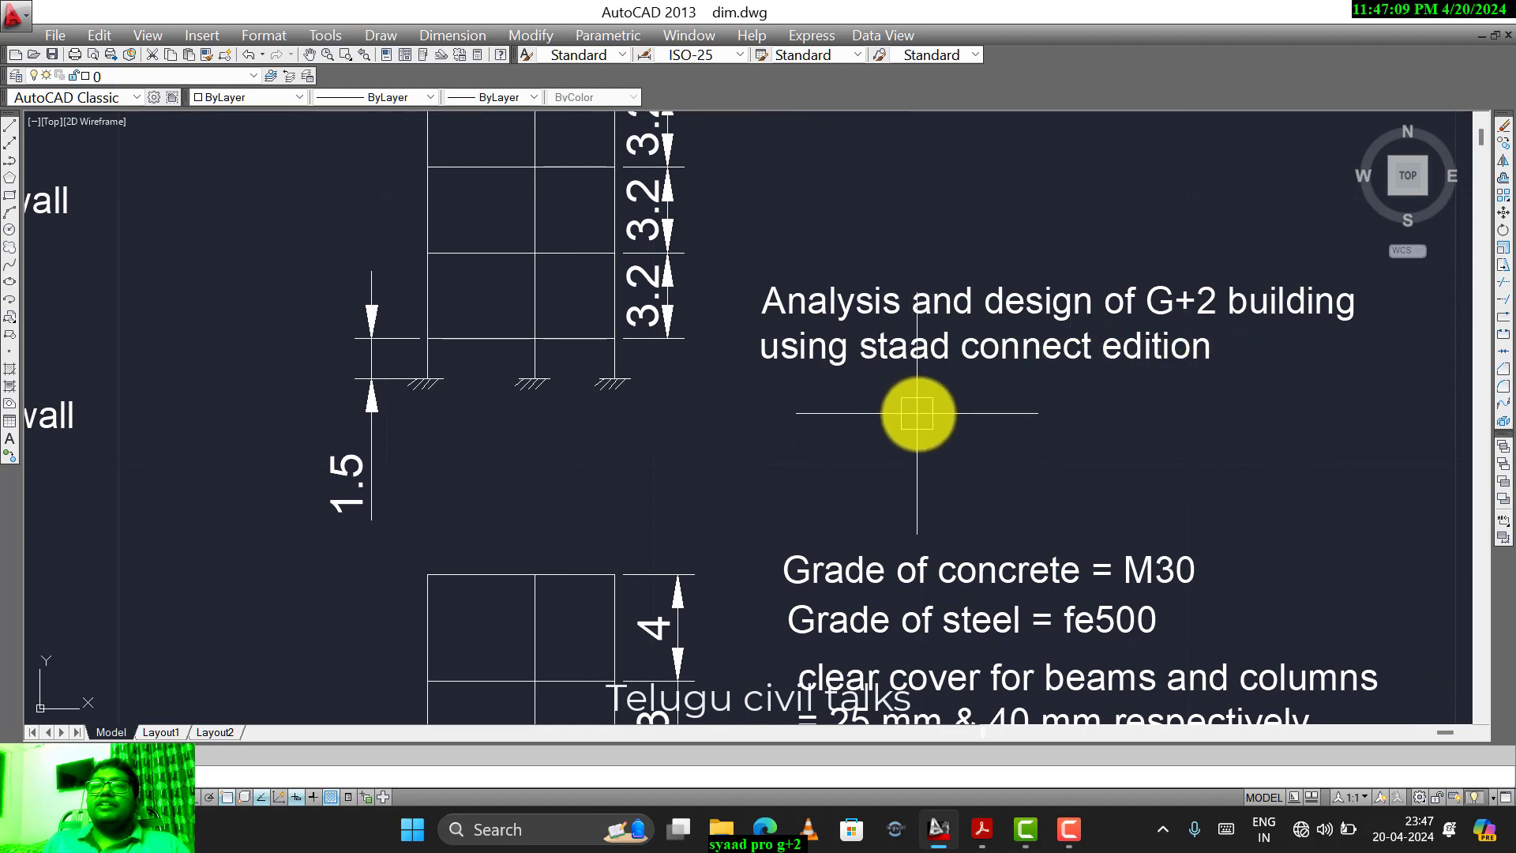
{"action": "middle_click_drag", "start_coordinate": [958, 429], "coordinate": [955, 393]}
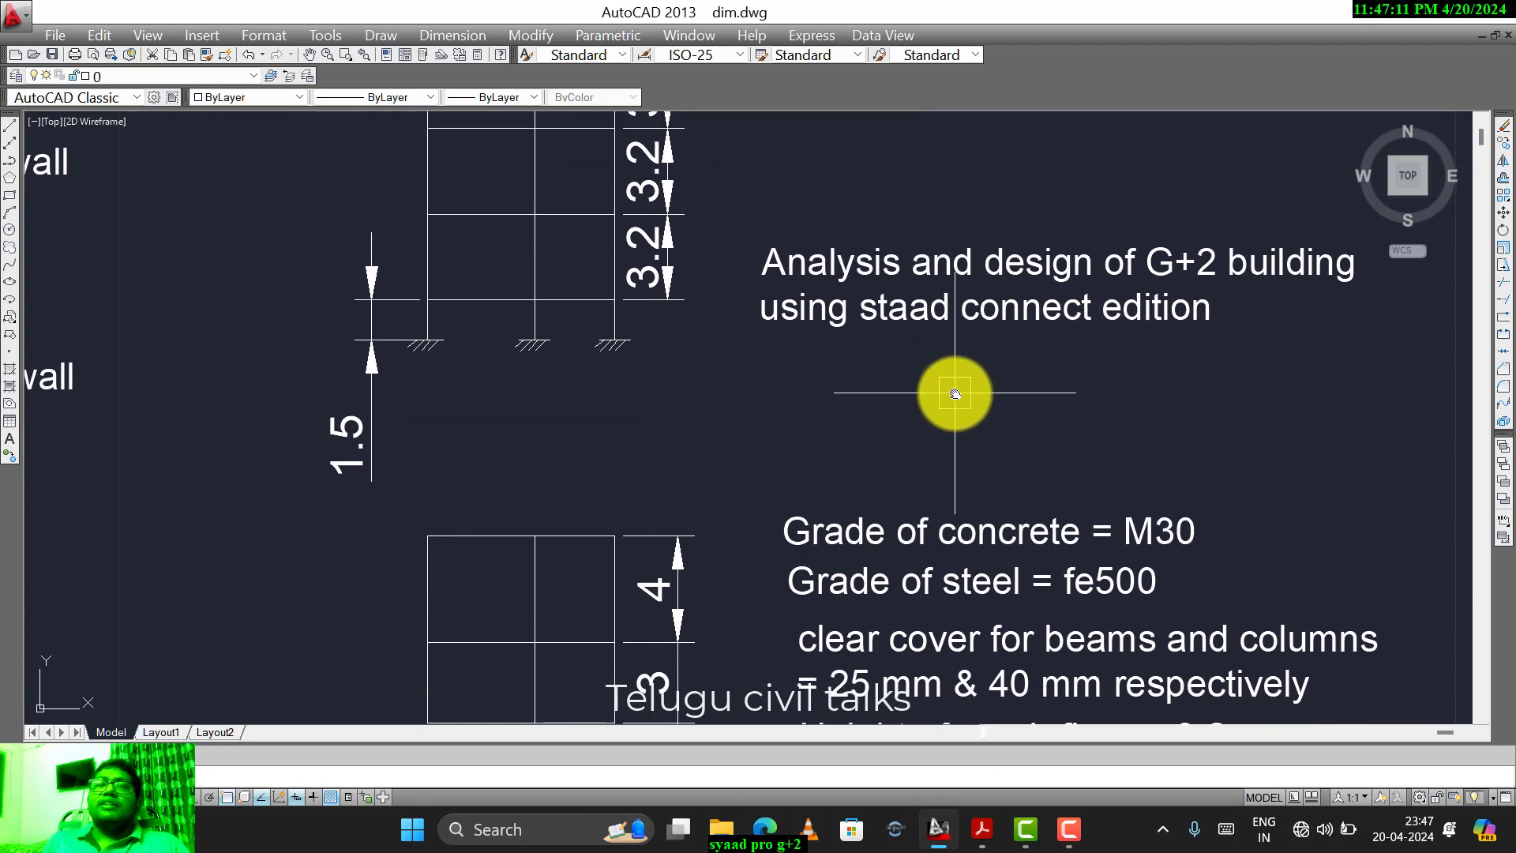
{"action": "scroll", "coordinate": [954, 427], "scroll_direction": "down", "scroll_amount": 3}
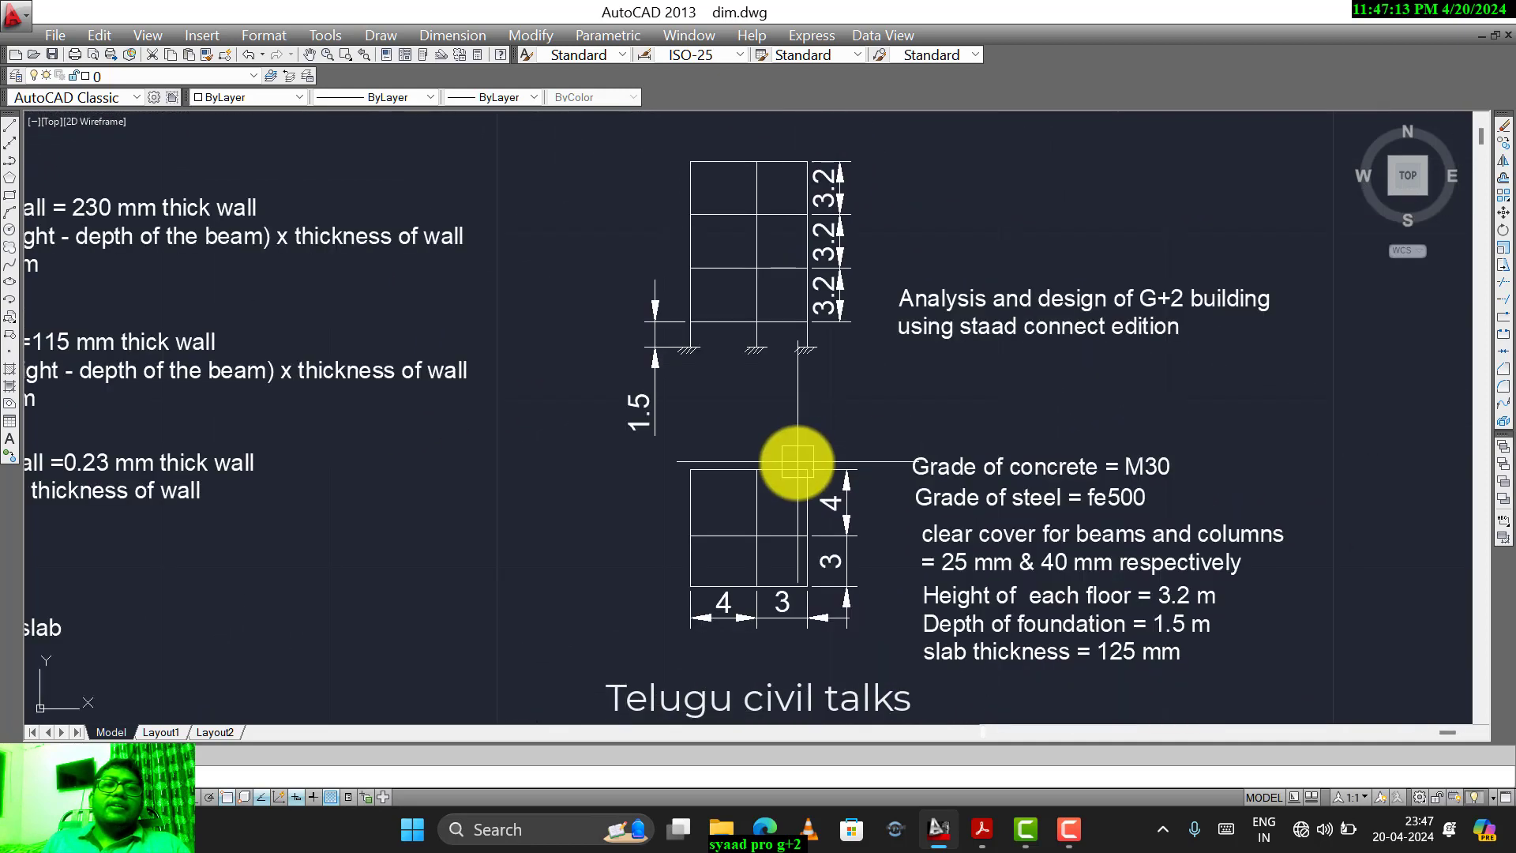
{"action": "mouse_move", "coordinate": [797, 462]}
{"action": "middle_mouse_down"}
{"action": "mouse_move", "coordinate": [1008, 392]}
{"action": "mouse_move", "coordinate": [667, 294]}
{"action": "mouse_move", "coordinate": [602, 193]}
{"action": "middle_mouse_up"}
{"action": "middle_click_drag", "start_coordinate": [782, 486], "coordinate": [711, 379]}
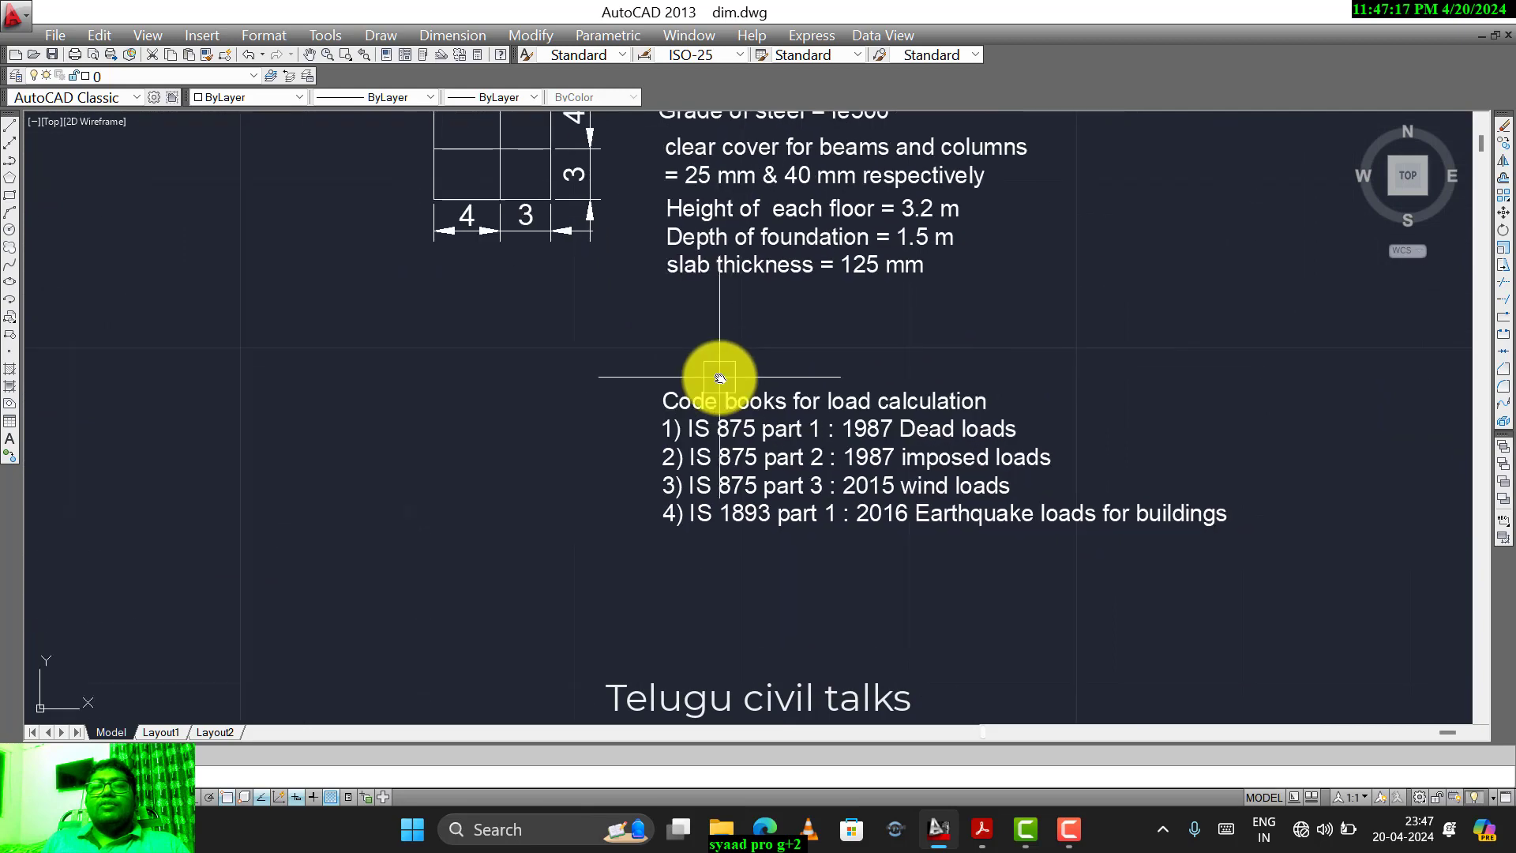
{"action": "scroll", "coordinate": [738, 470], "scroll_direction": "up", "scroll_amount": 2}
{"action": "middle_click_drag", "start_coordinate": [710, 446], "coordinate": [671, 430]}
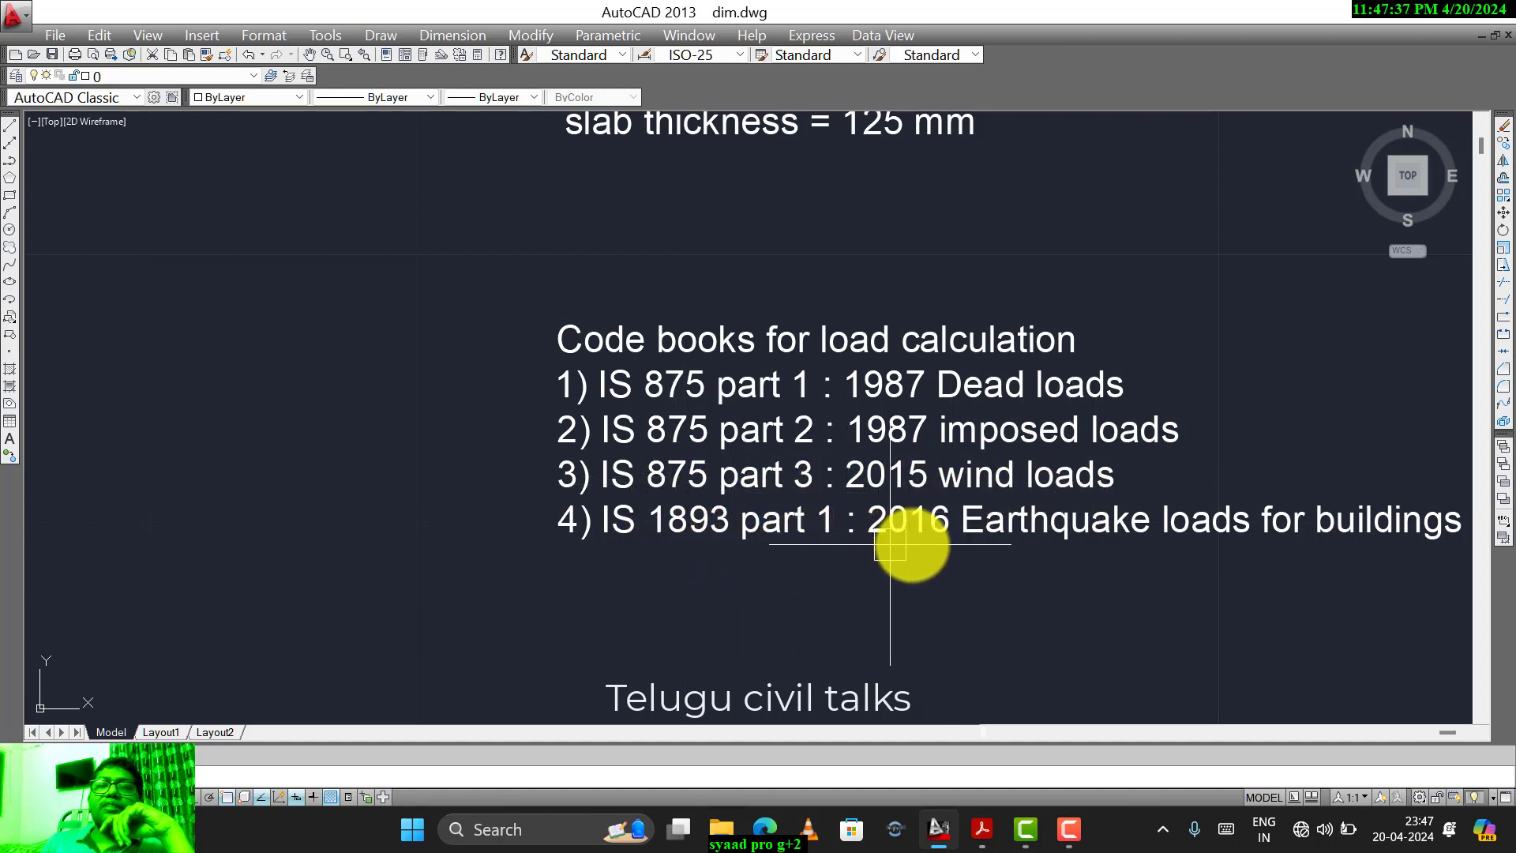
{"action": "middle_click_drag", "start_coordinate": [1027, 557], "coordinate": [924, 552]}
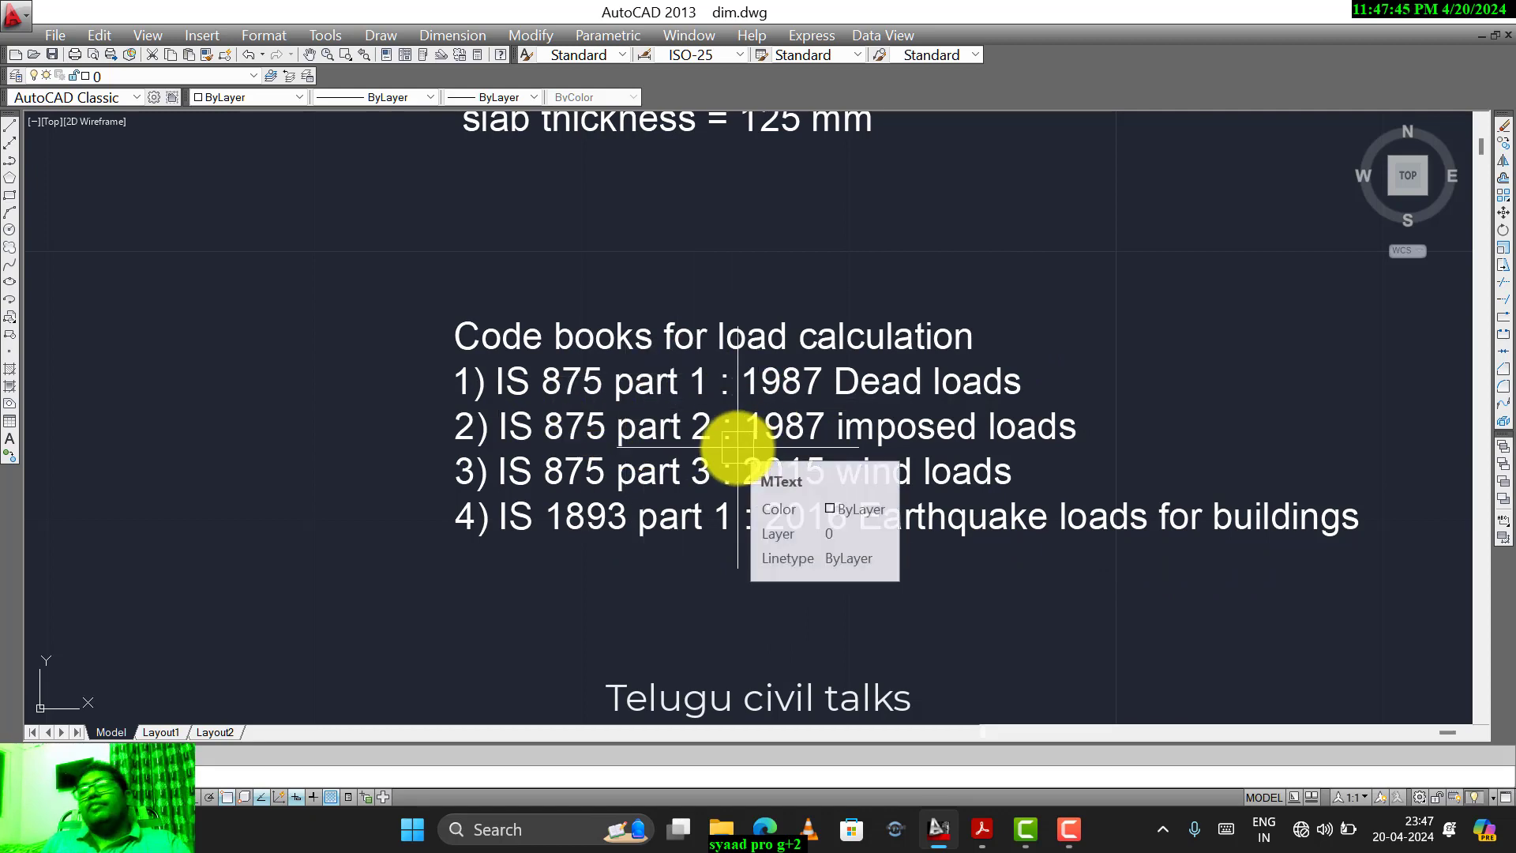
- Examine the floor plan and its bay dimensions in both directions
{"action": "scroll", "coordinate": [742, 442], "scroll_direction": "down", "scroll_amount": 4}
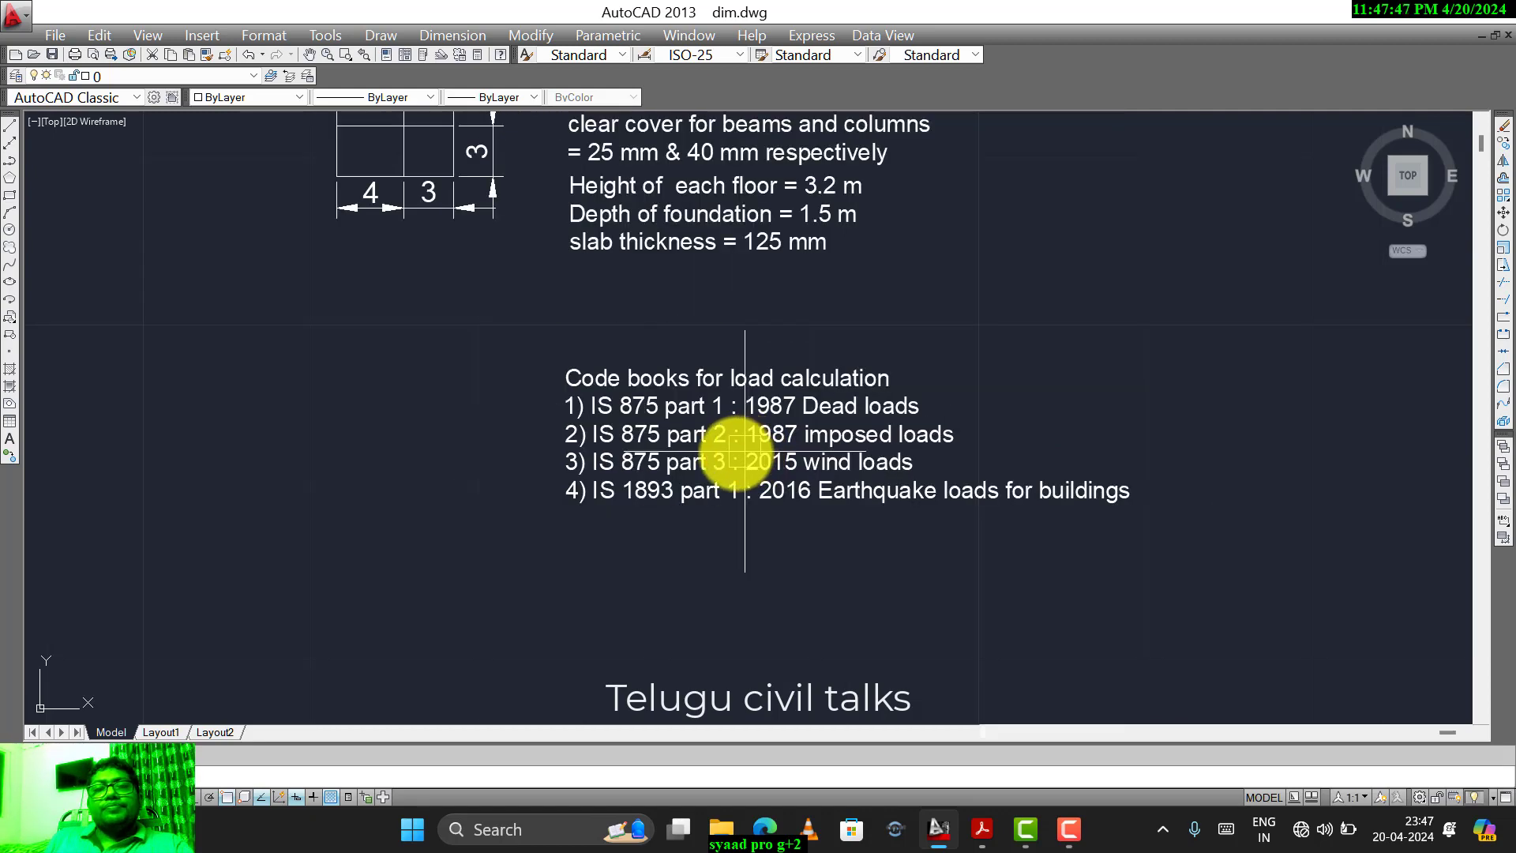
{"action": "middle_click_drag", "start_coordinate": [738, 440], "coordinate": [877, 608]}
{"action": "scroll", "coordinate": [537, 358], "scroll_direction": "up", "scroll_amount": 3}
{"action": "middle_click_drag", "start_coordinate": [531, 357], "coordinate": [619, 508]}
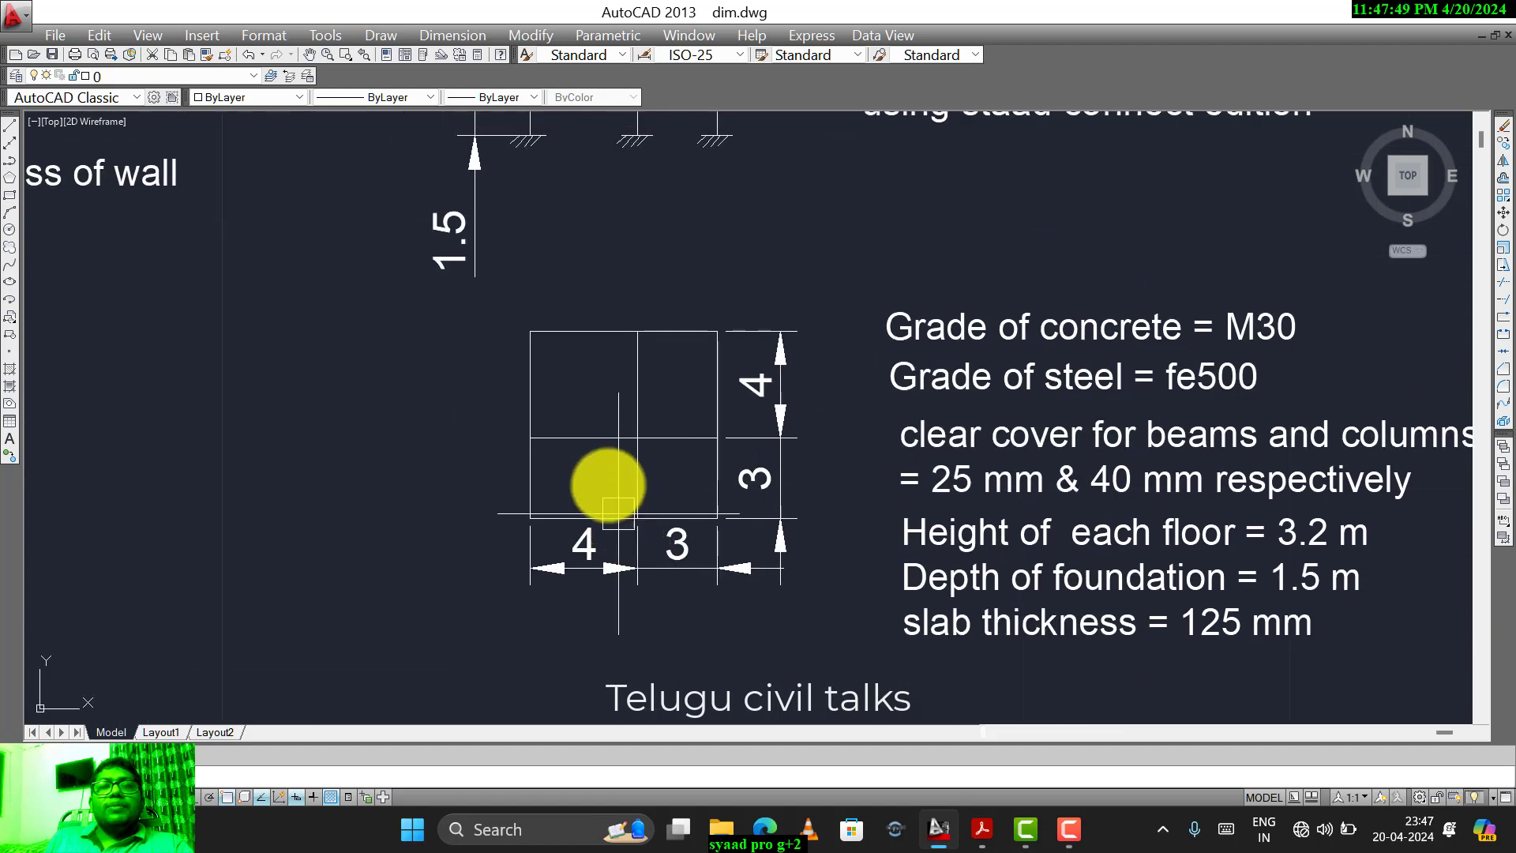
{"action": "scroll", "coordinate": [575, 369], "scroll_direction": "up", "scroll_amount": 2}
{"action": "middle_click_drag", "start_coordinate": [602, 430], "coordinate": [498, 357]}
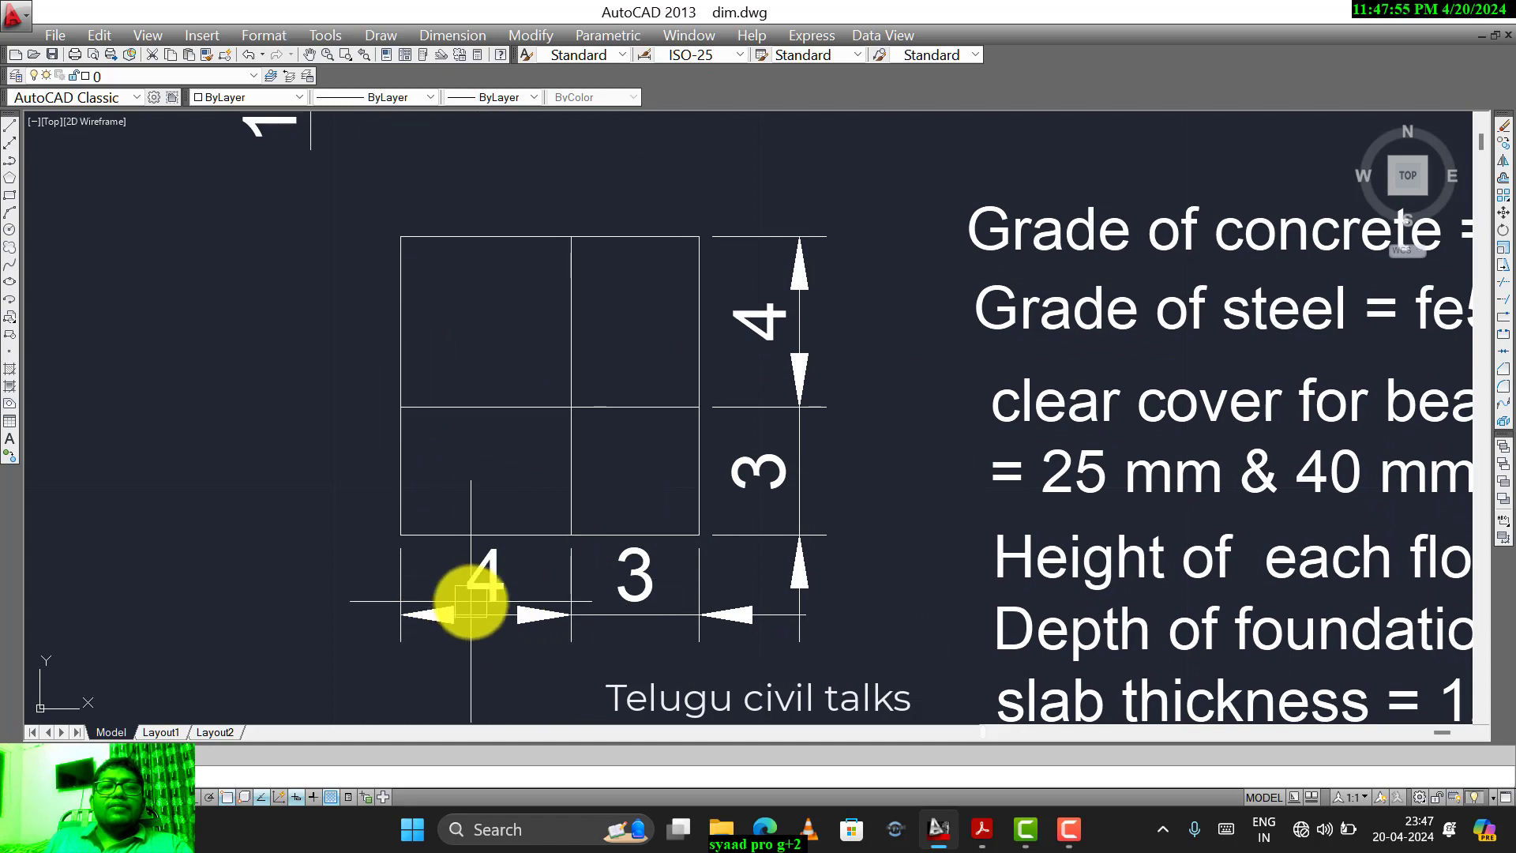
{"action": "middle_click_drag", "start_coordinate": [466, 596], "coordinate": [457, 575]}
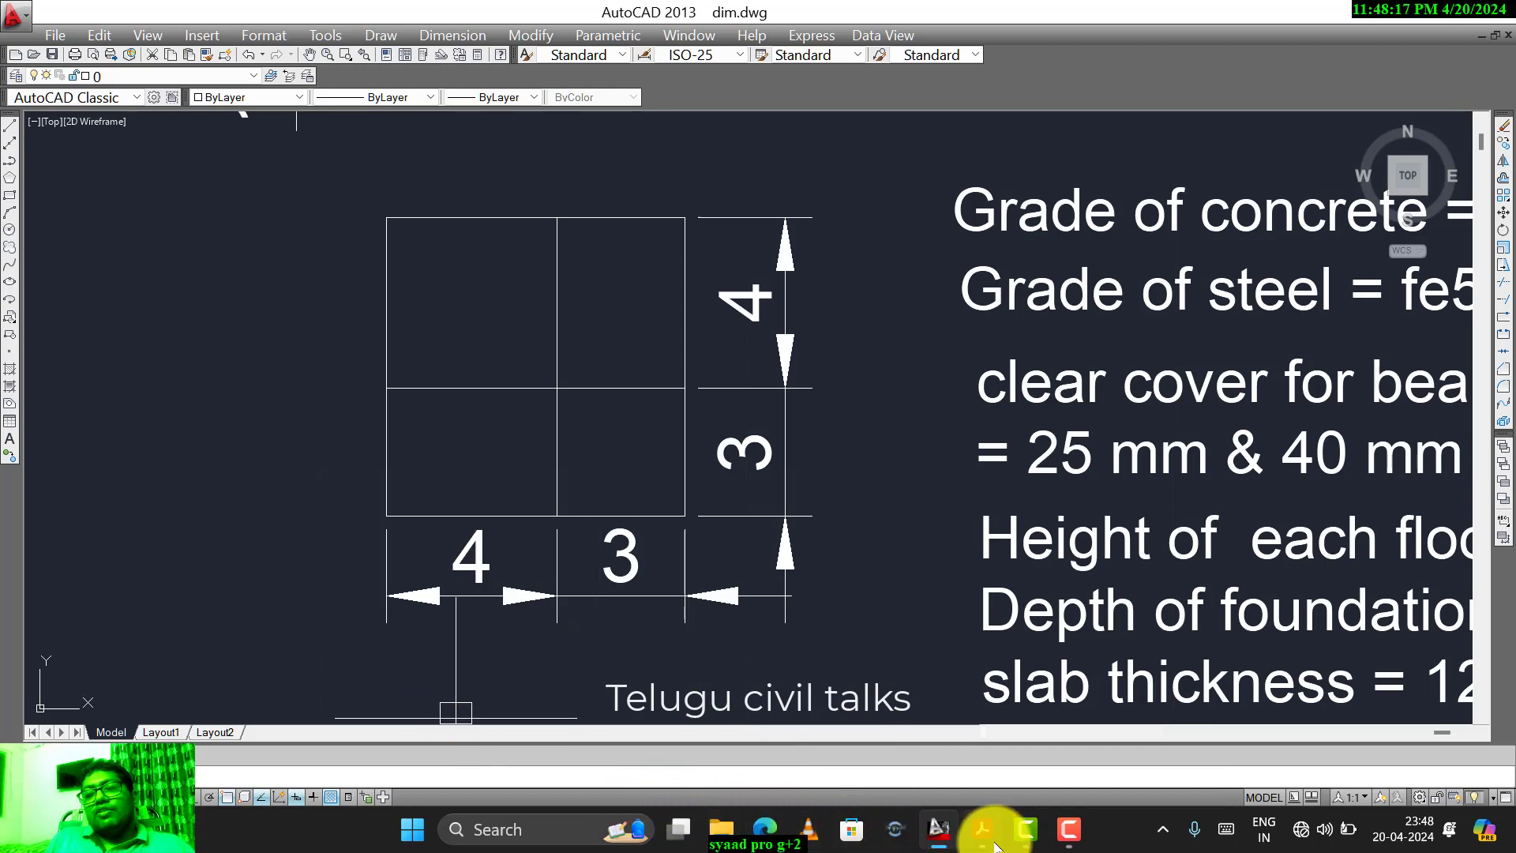
- Minimize the drawing and launch STAAD.Pro CONNECT Edition, closing the CONNECTION Client sign-in window without signing in
{"action": "left_click", "coordinate": [940, 840]}
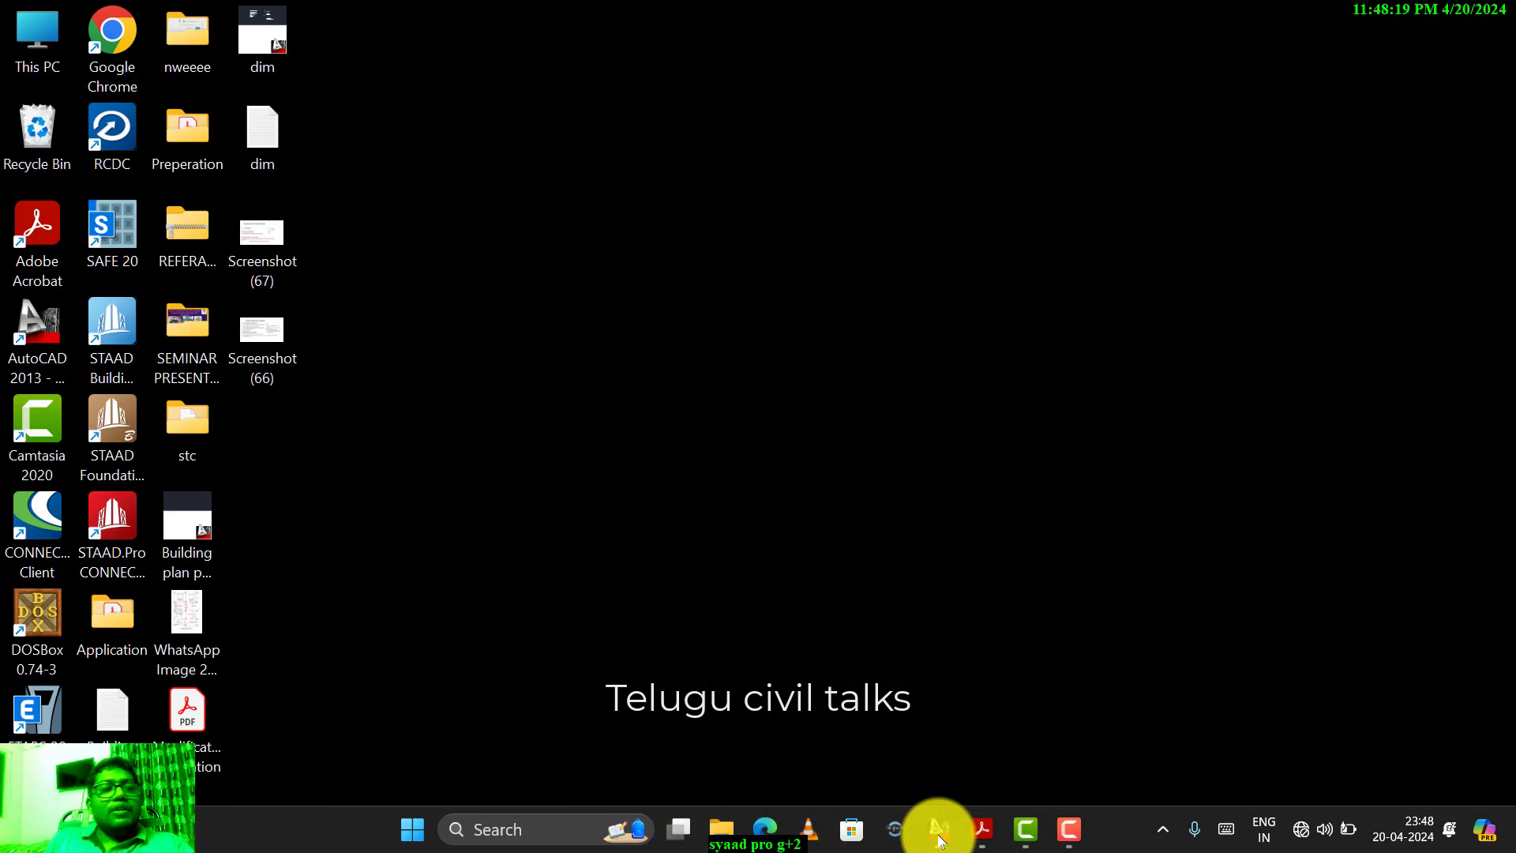
{"action": "double_click", "coordinate": [125, 515]}
{"action": "left_click", "coordinate": [787, 532]}
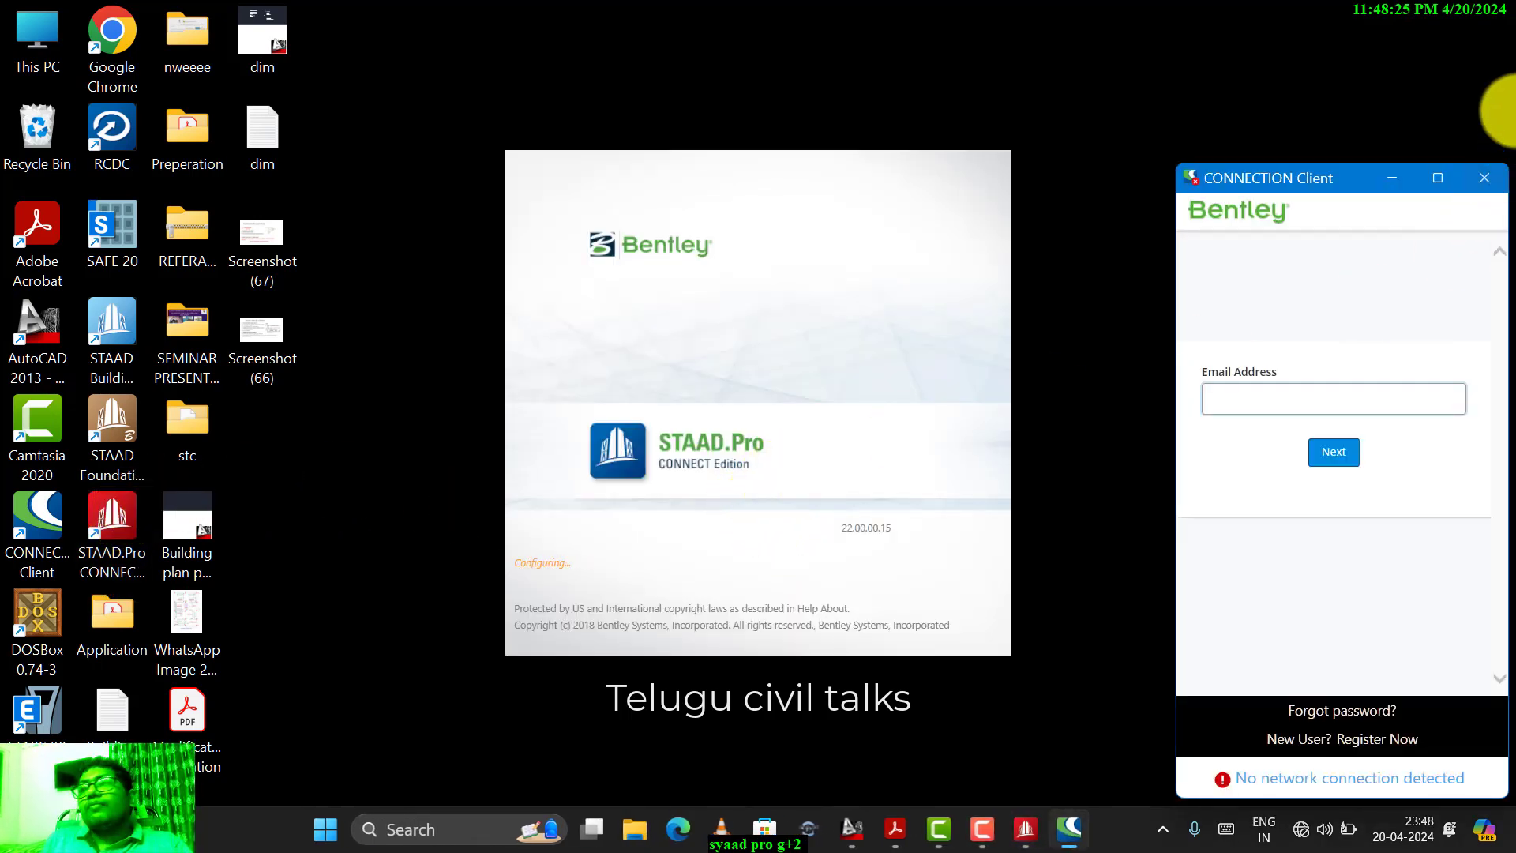
{"action": "left_click", "coordinate": [1495, 186]}
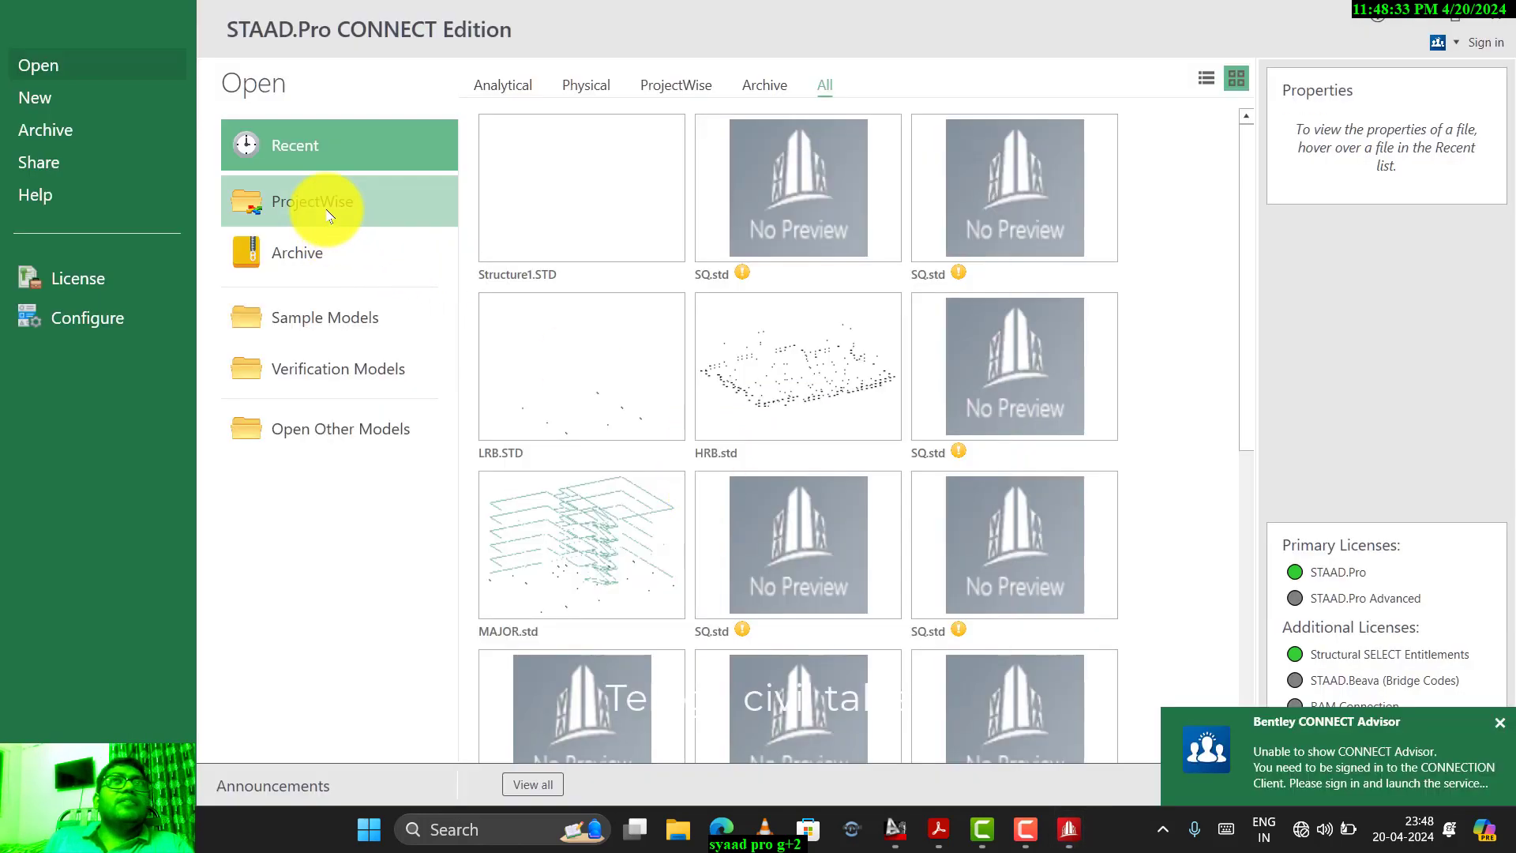
- Create a new Analytical model in Metric units with the file name MDD
{"action": "left_click", "coordinate": [40, 109]}
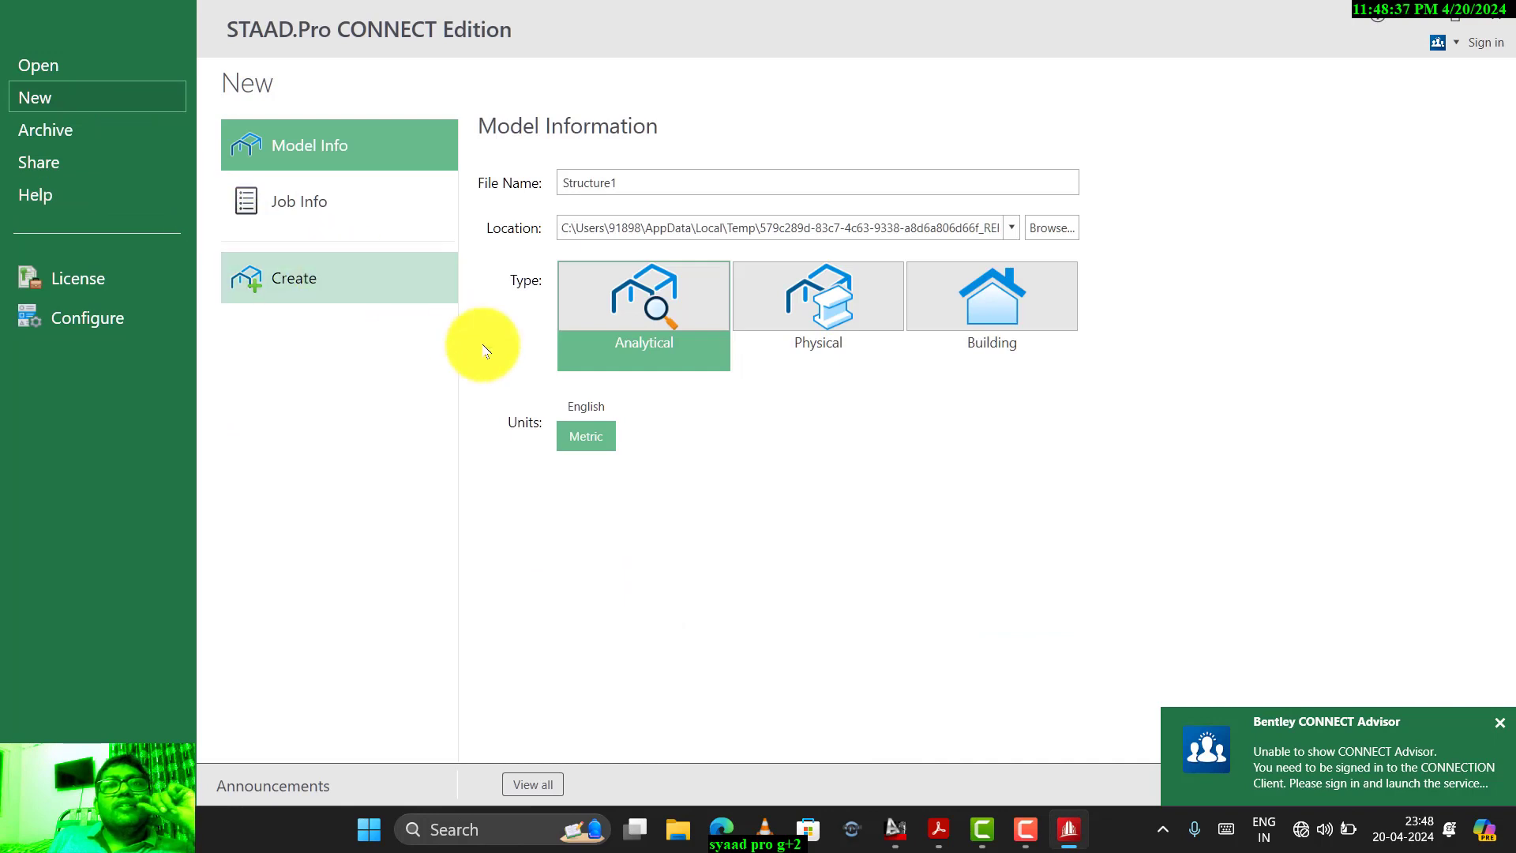
{"action": "double_click", "coordinate": [623, 182]}
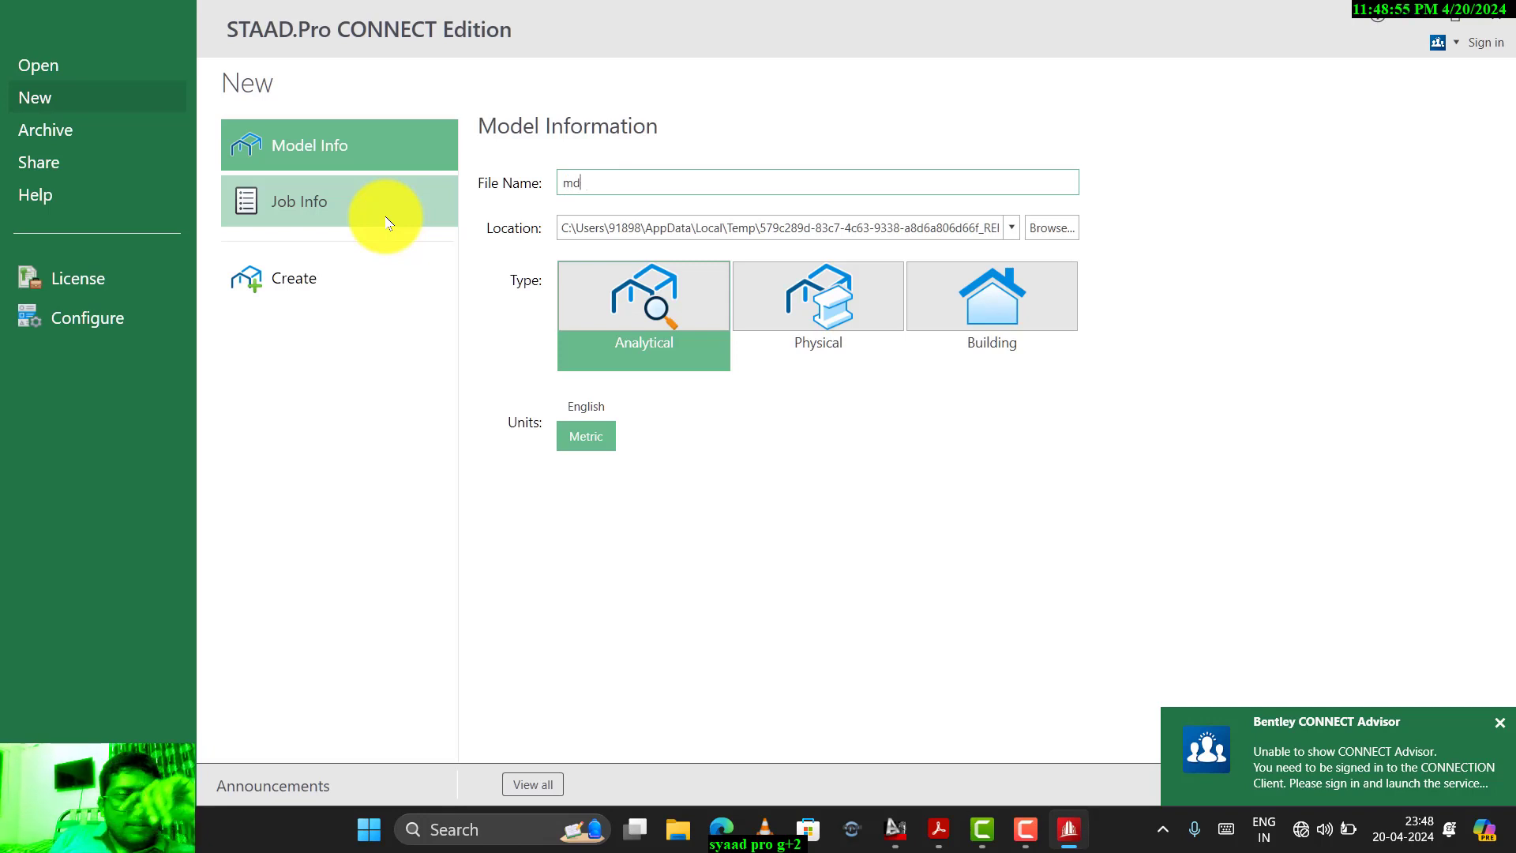
{"action": "key", "text": "Caps_Lock"}
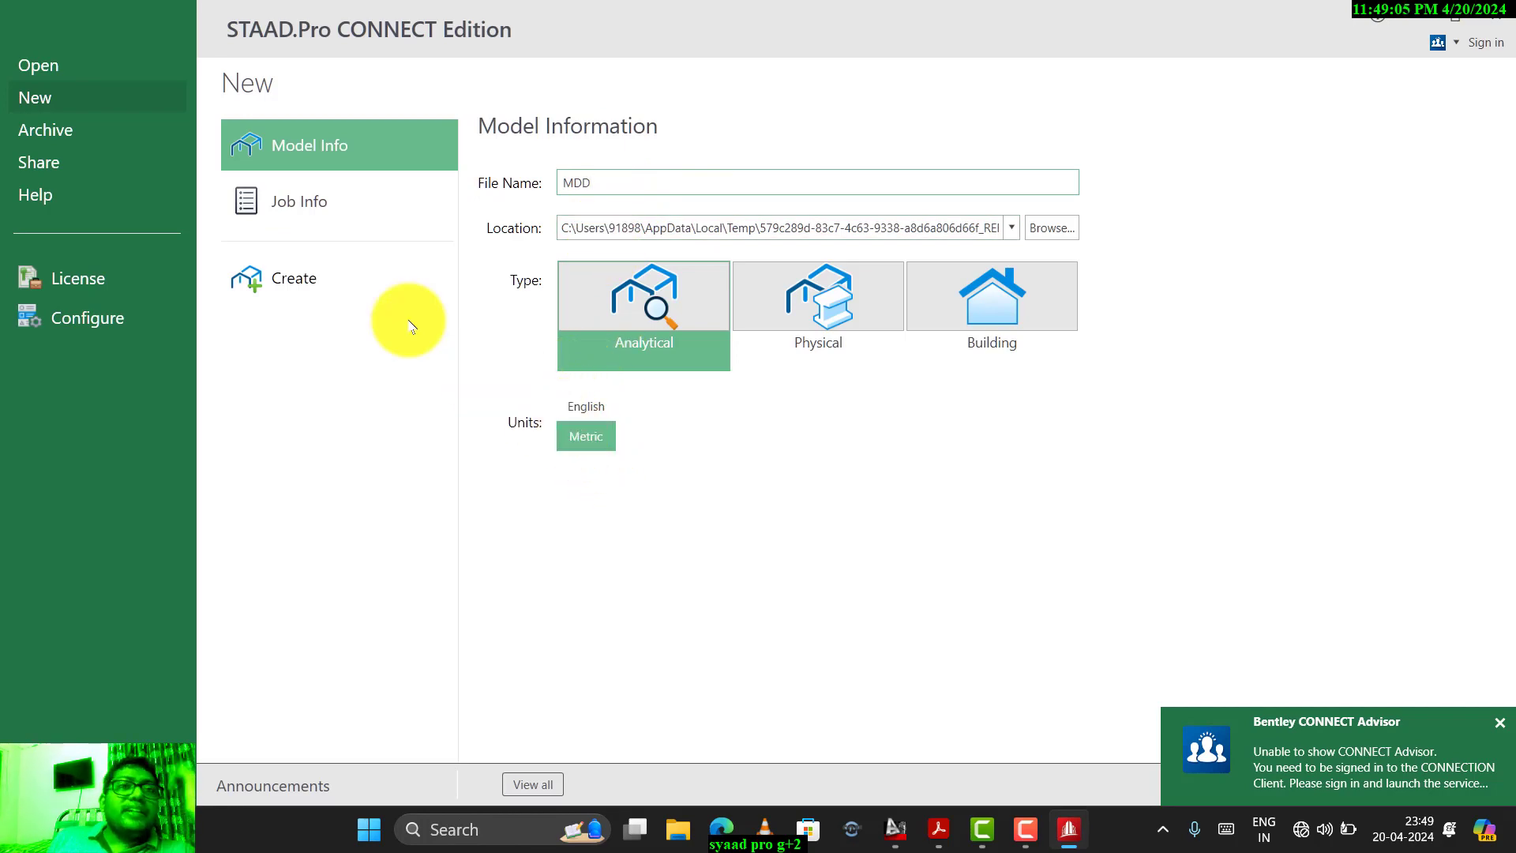
{"action": "left_click", "coordinate": [426, 298]}
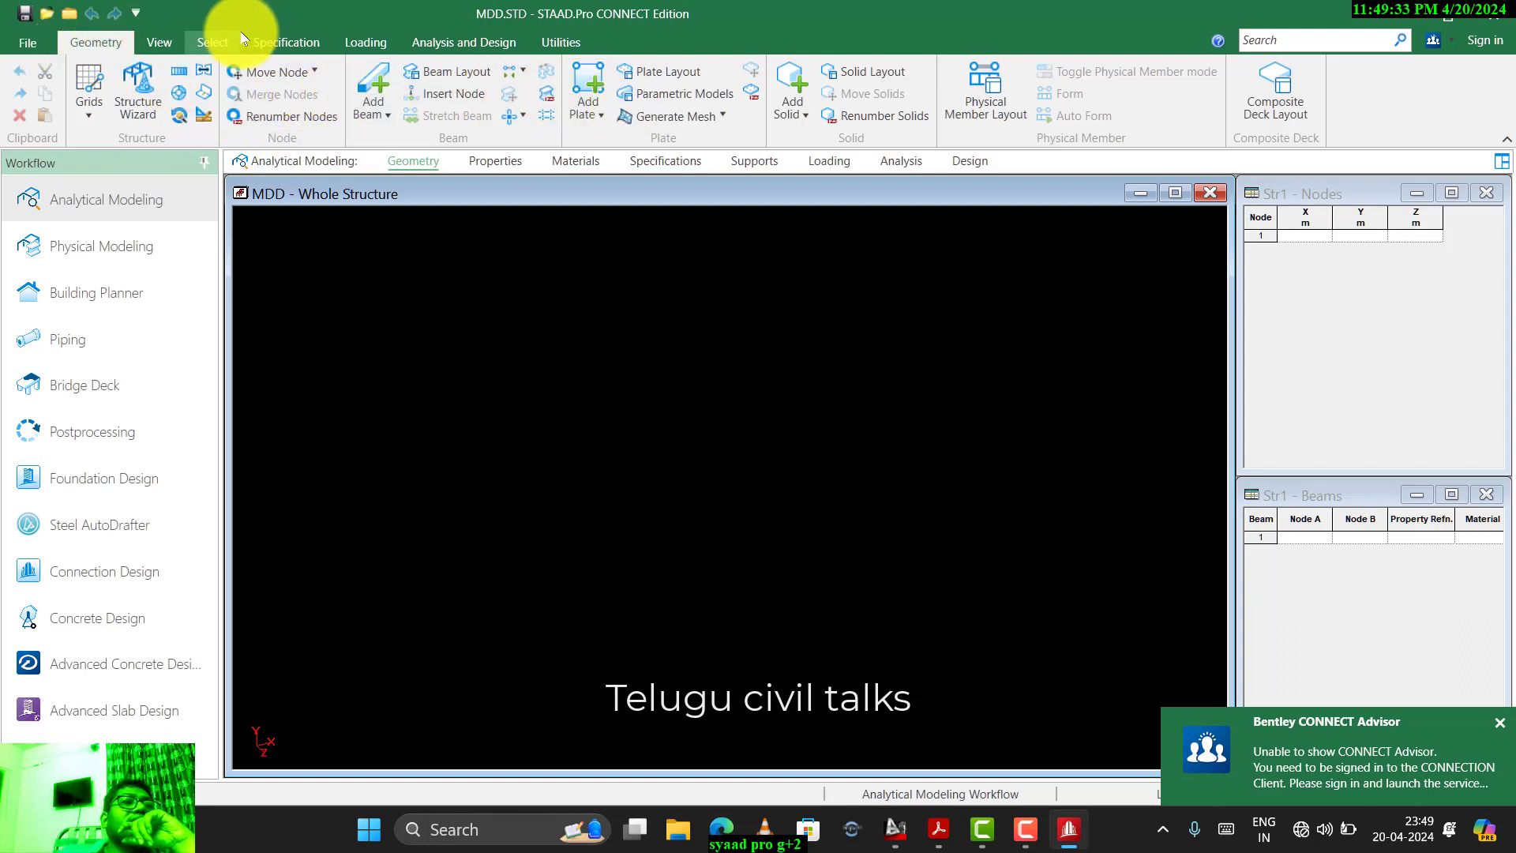
{"action": "left_click", "coordinate": [158, 42]}
{"action": "left_click", "coordinate": [211, 42]}
{"action": "left_click", "coordinate": [286, 42]}
{"action": "left_click", "coordinate": [364, 42]}
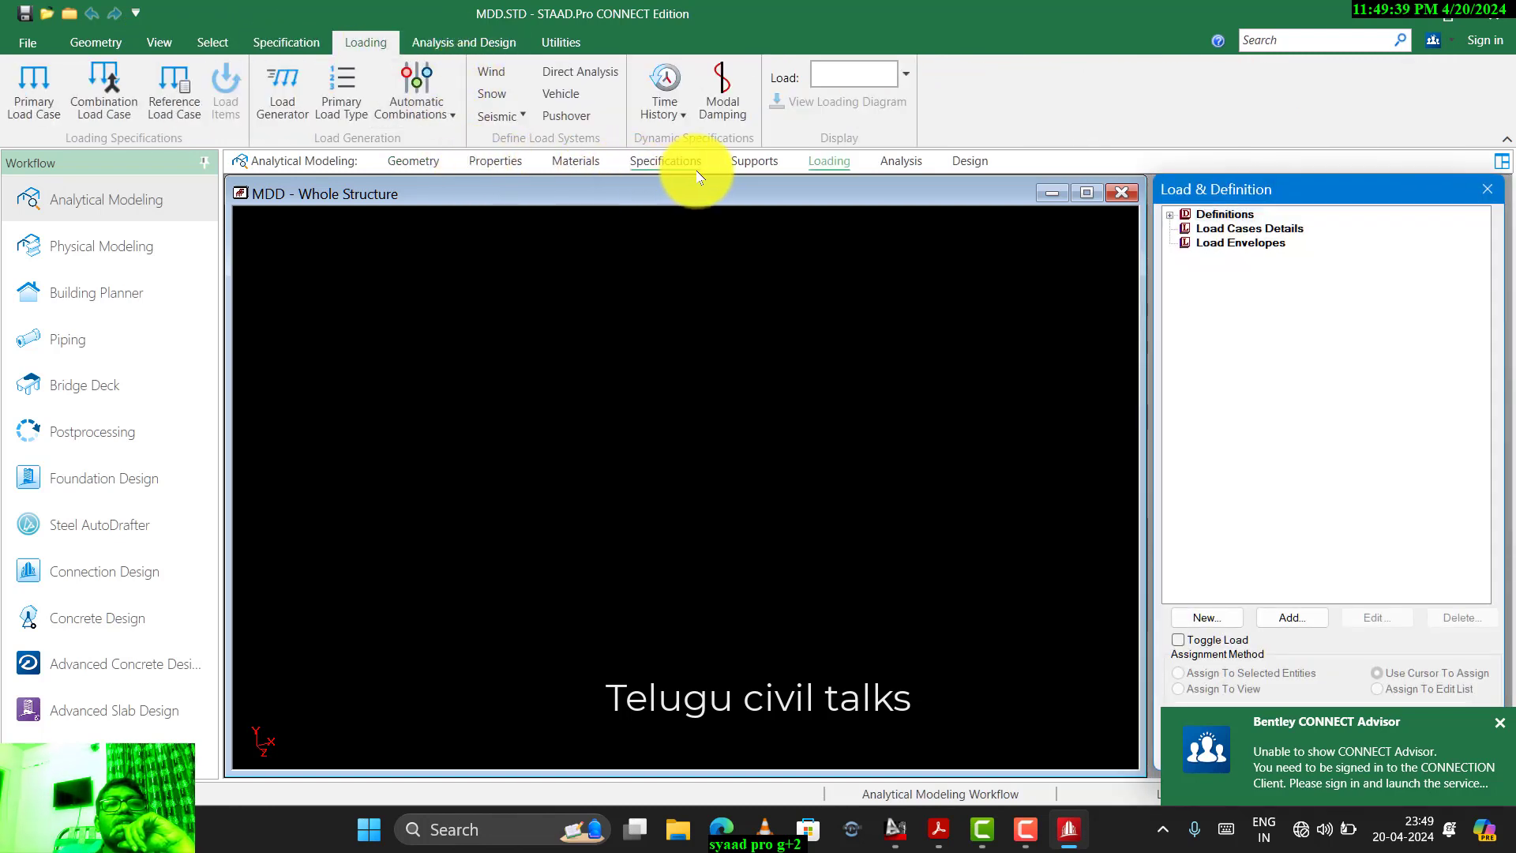
{"action": "left_click", "coordinate": [110, 40]}
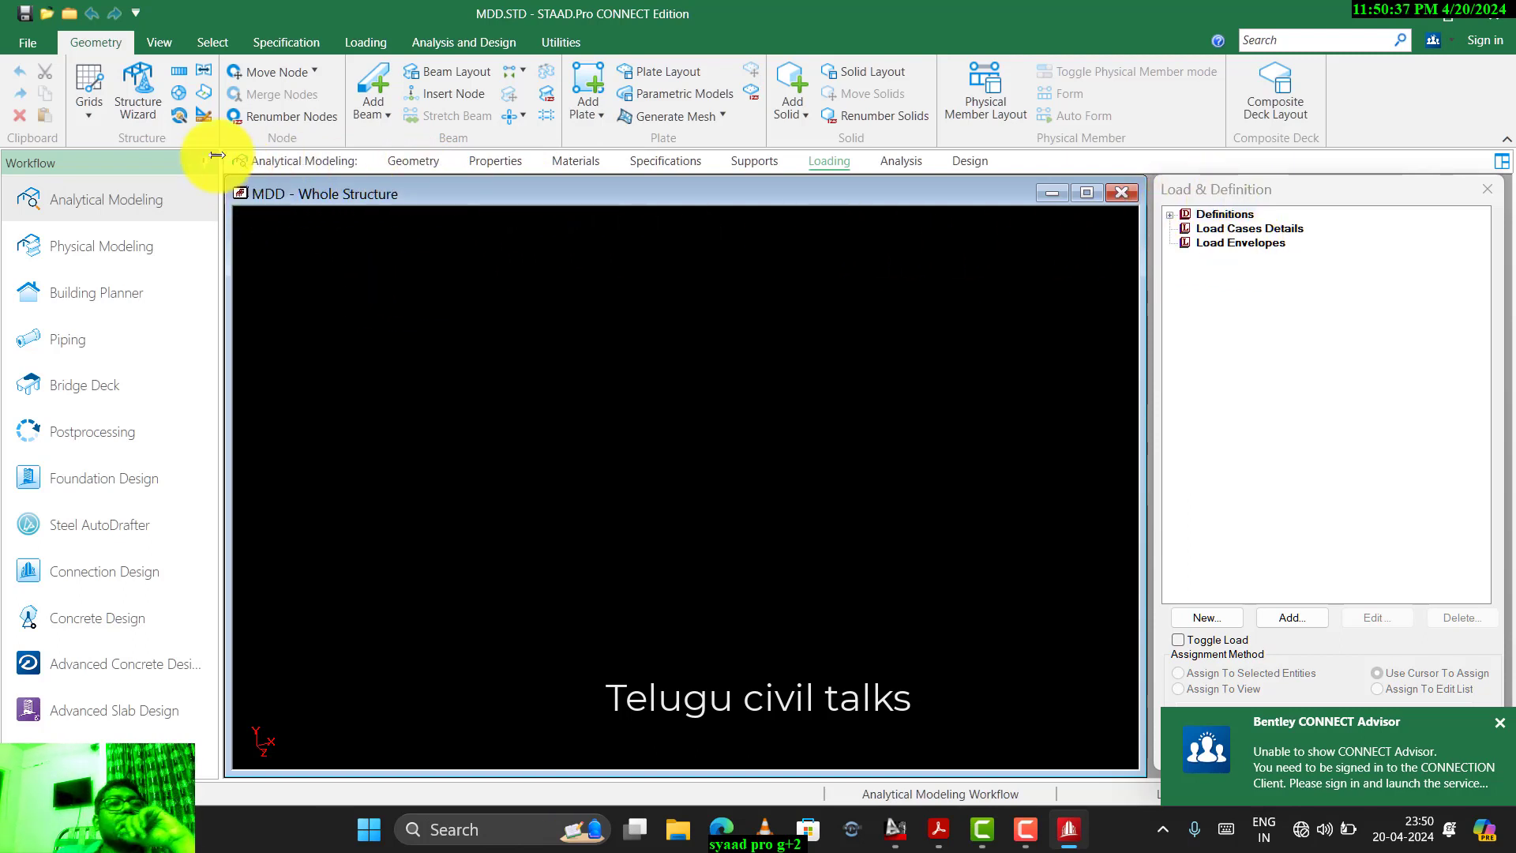
{"action": "left_click", "coordinate": [414, 161]}
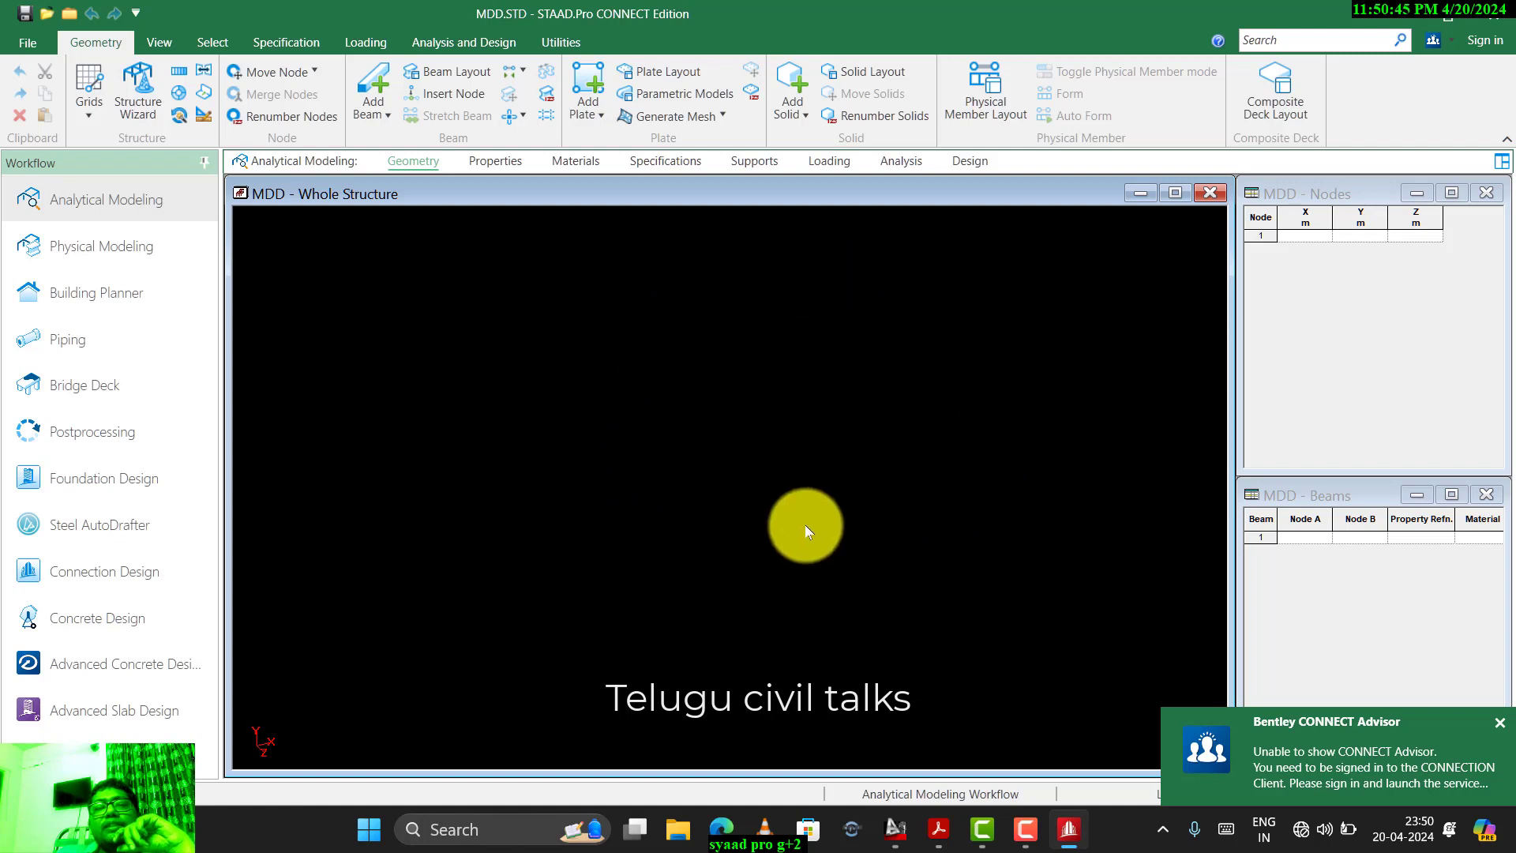
- Add node 1 at the origin (0, 0, 0) in the Nodes table
{"action": "left_click", "coordinate": [1310, 241]}
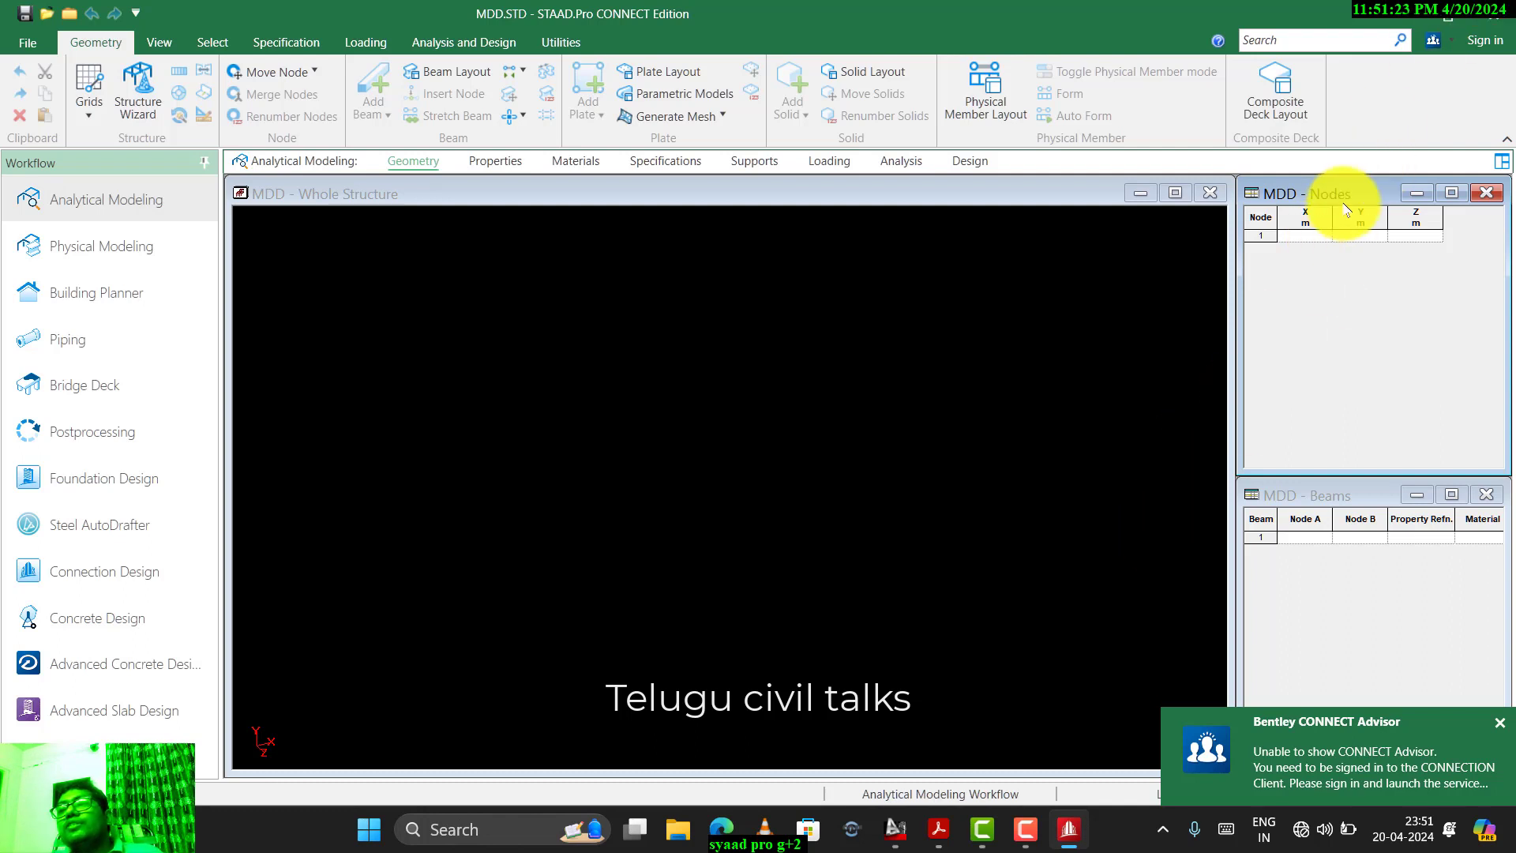
{"action": "left_click", "coordinate": [1299, 236]}
{"action": "type", "text": "0"}
{"action": "key", "text": "Tab"}
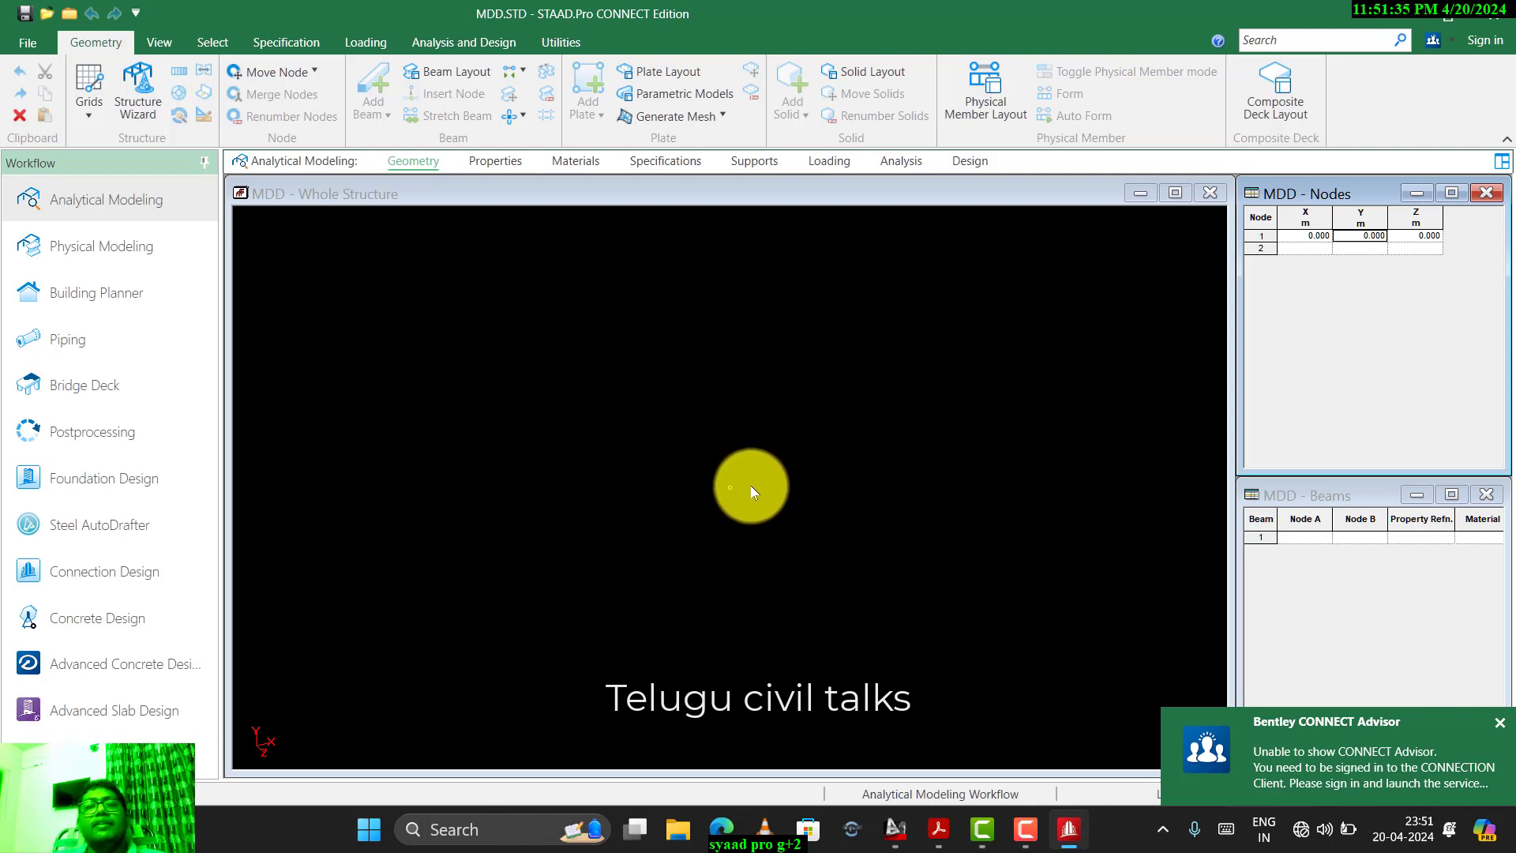
- Switch the selection to the Nodes Cursor and select the node at the origin in the model view
{"action": "right_click", "coordinate": [724, 439]}
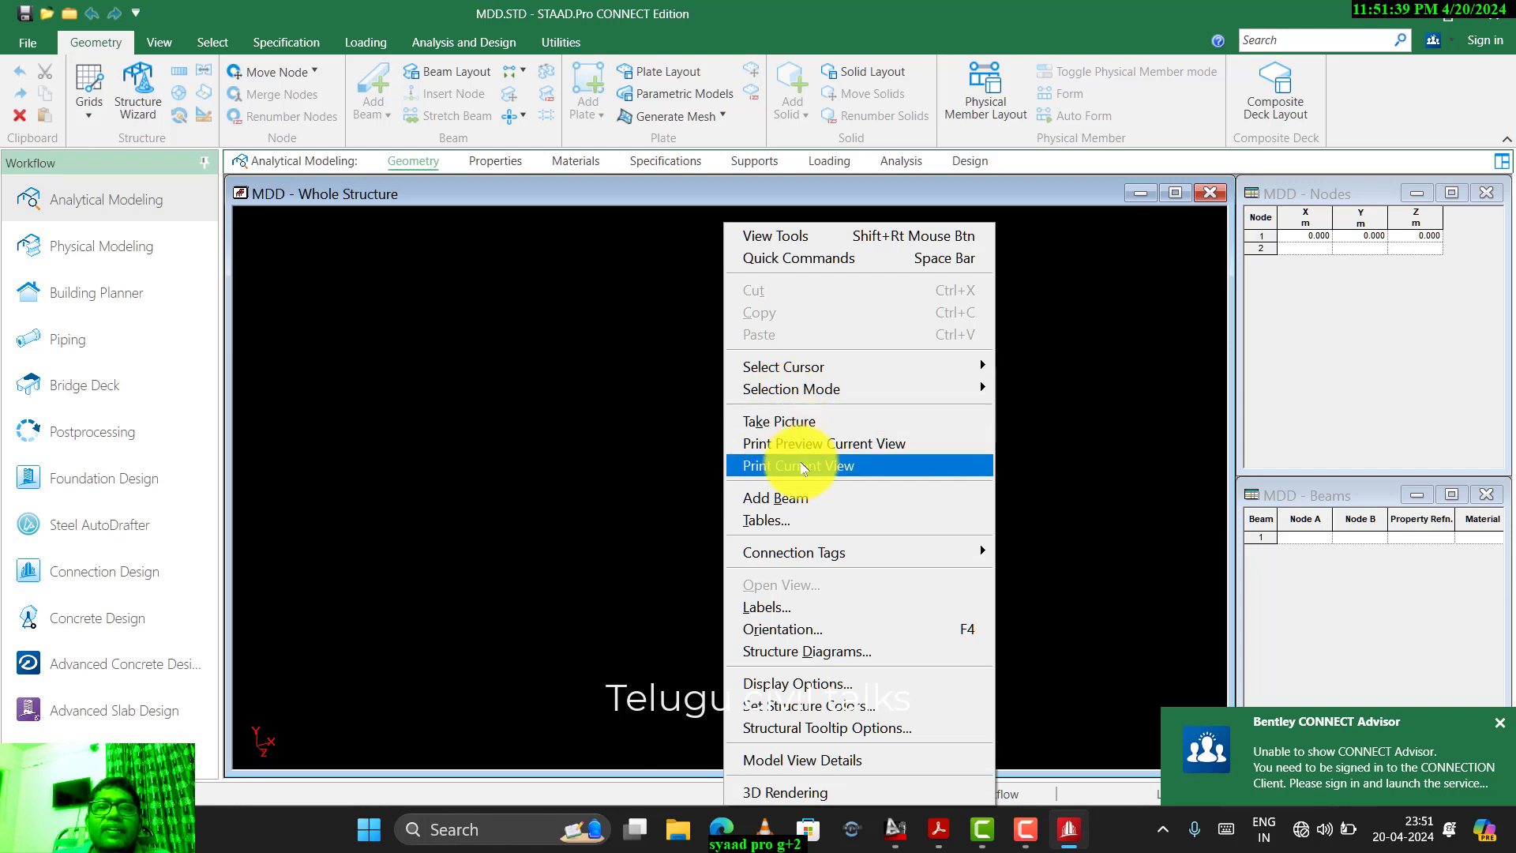
{"action": "mouse_move", "coordinate": [908, 364]}
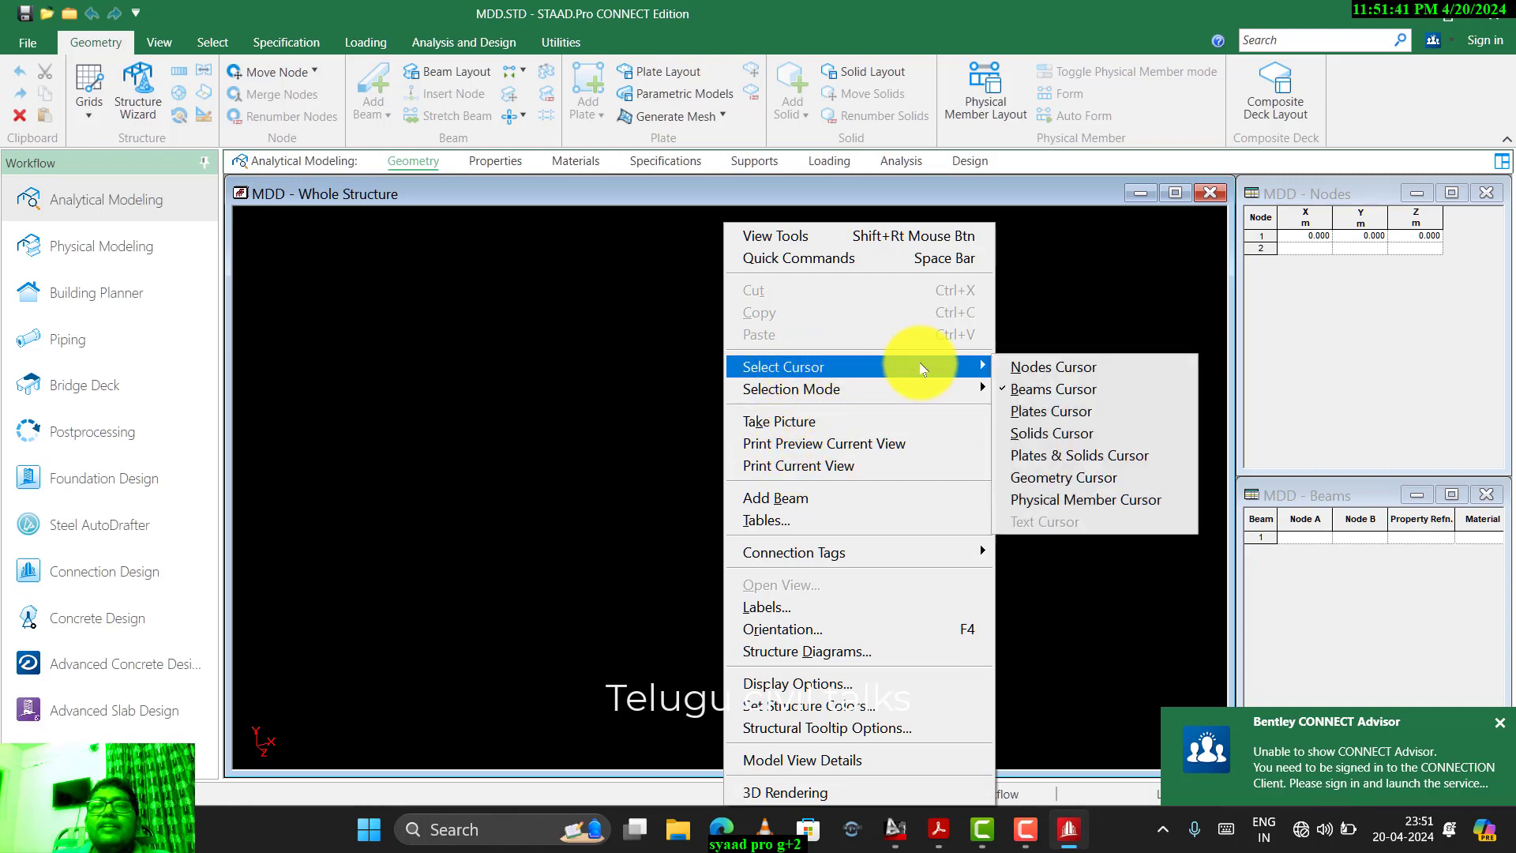
{"action": "left_click", "coordinate": [1044, 368]}
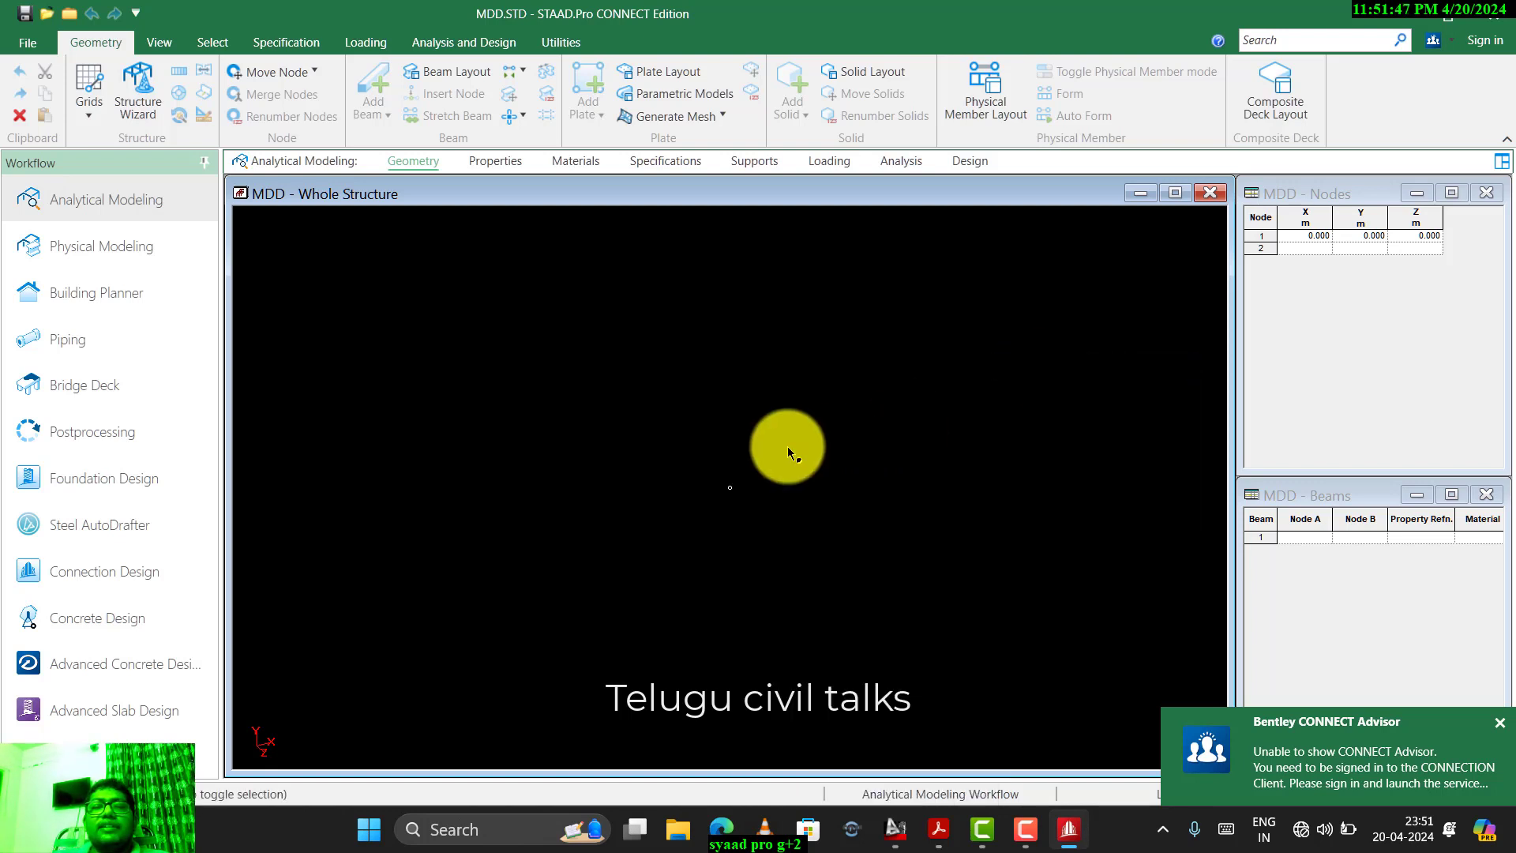
{"action": "left_click_drag", "start_coordinate": [788, 447], "coordinate": [662, 550]}
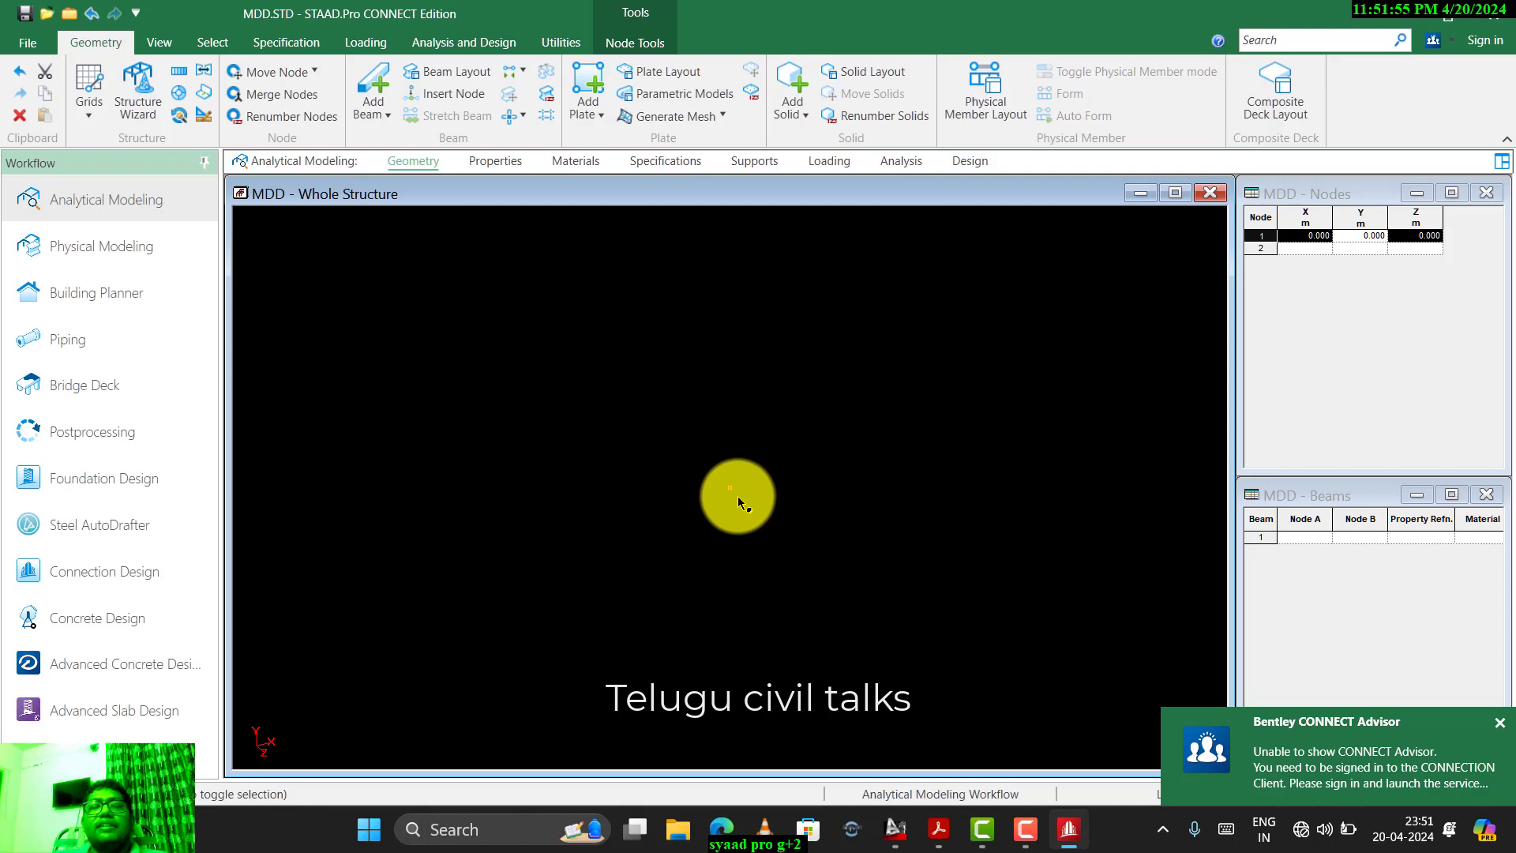
{"action": "left_click_drag", "start_coordinate": [761, 466], "coordinate": [678, 535]}
{"action": "left_click_drag", "start_coordinate": [776, 472], "coordinate": [679, 536]}
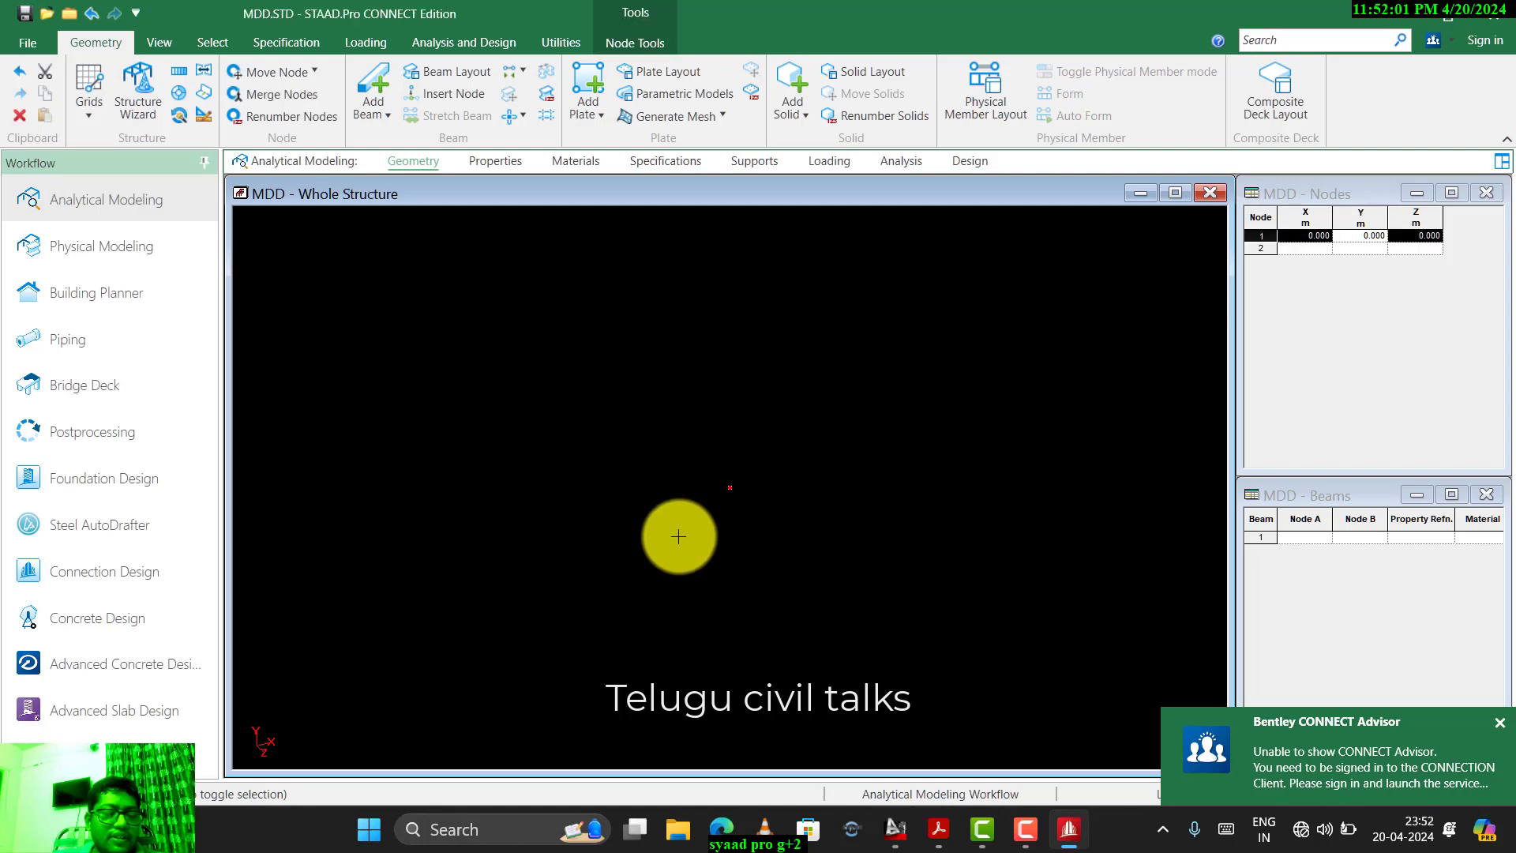
- Copy the origin node and paste it with a 4 m move along X, checking the bay spacing in the AutoCAD plan
{"action": "key", "text": "ctrl+c"}
{"action": "key", "text": "ctrl+v"}
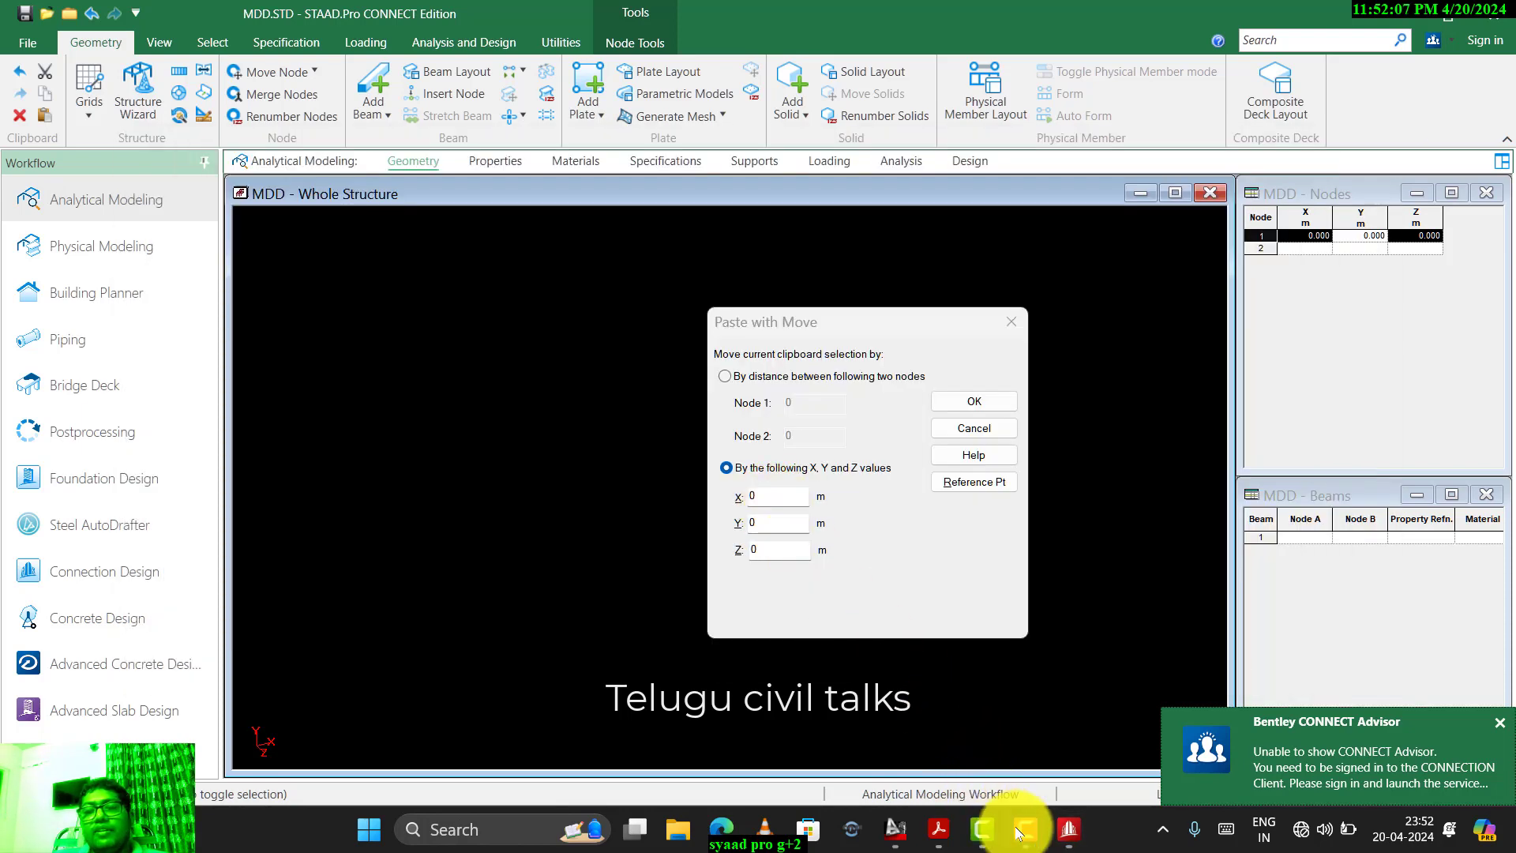
{"action": "mouse_move", "coordinate": [941, 826]}
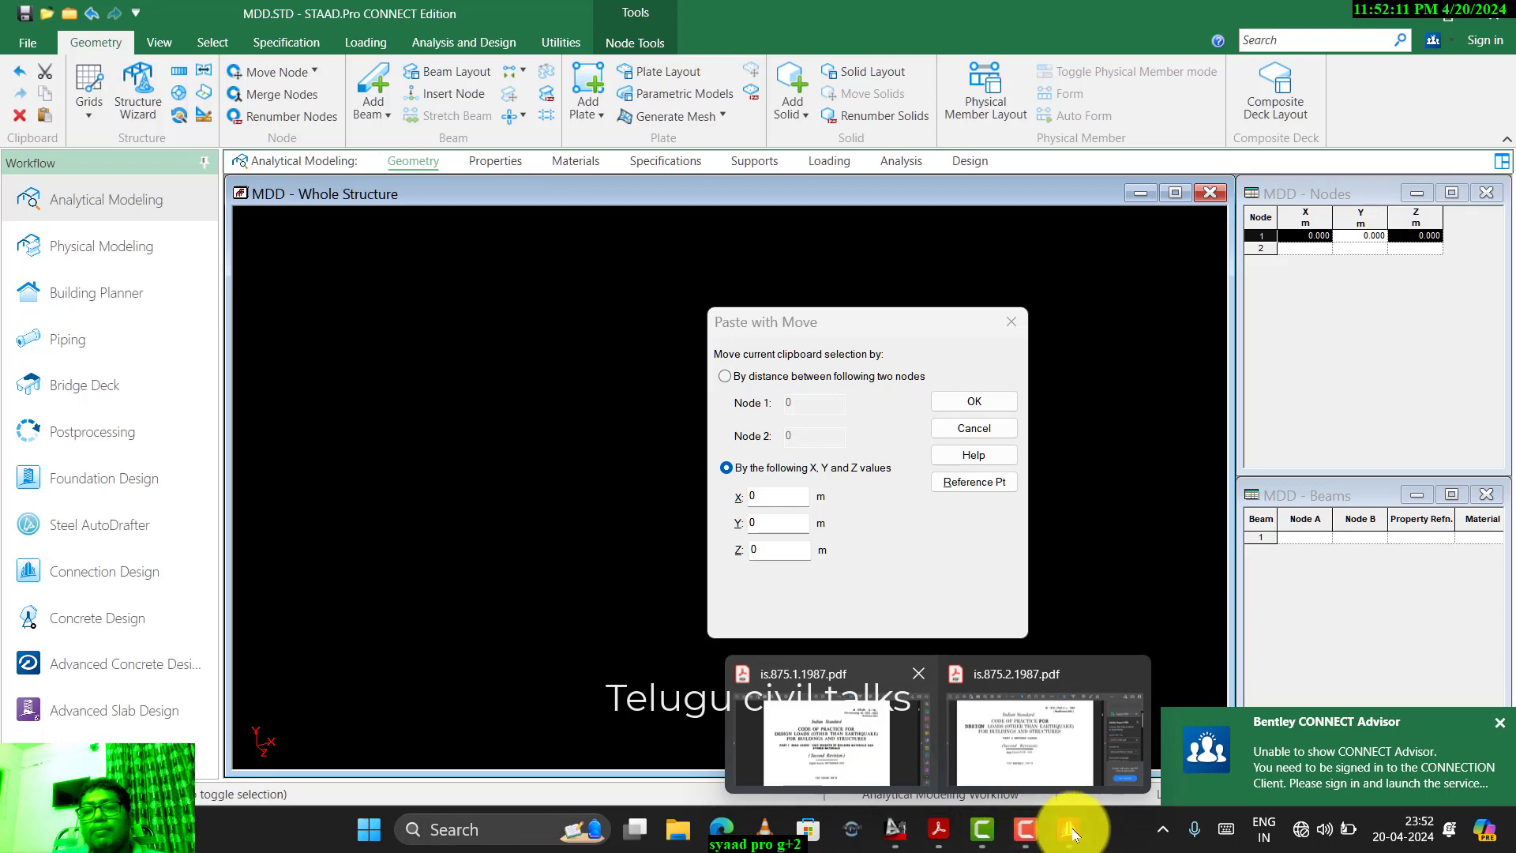
{"action": "left_click", "coordinate": [891, 831]}
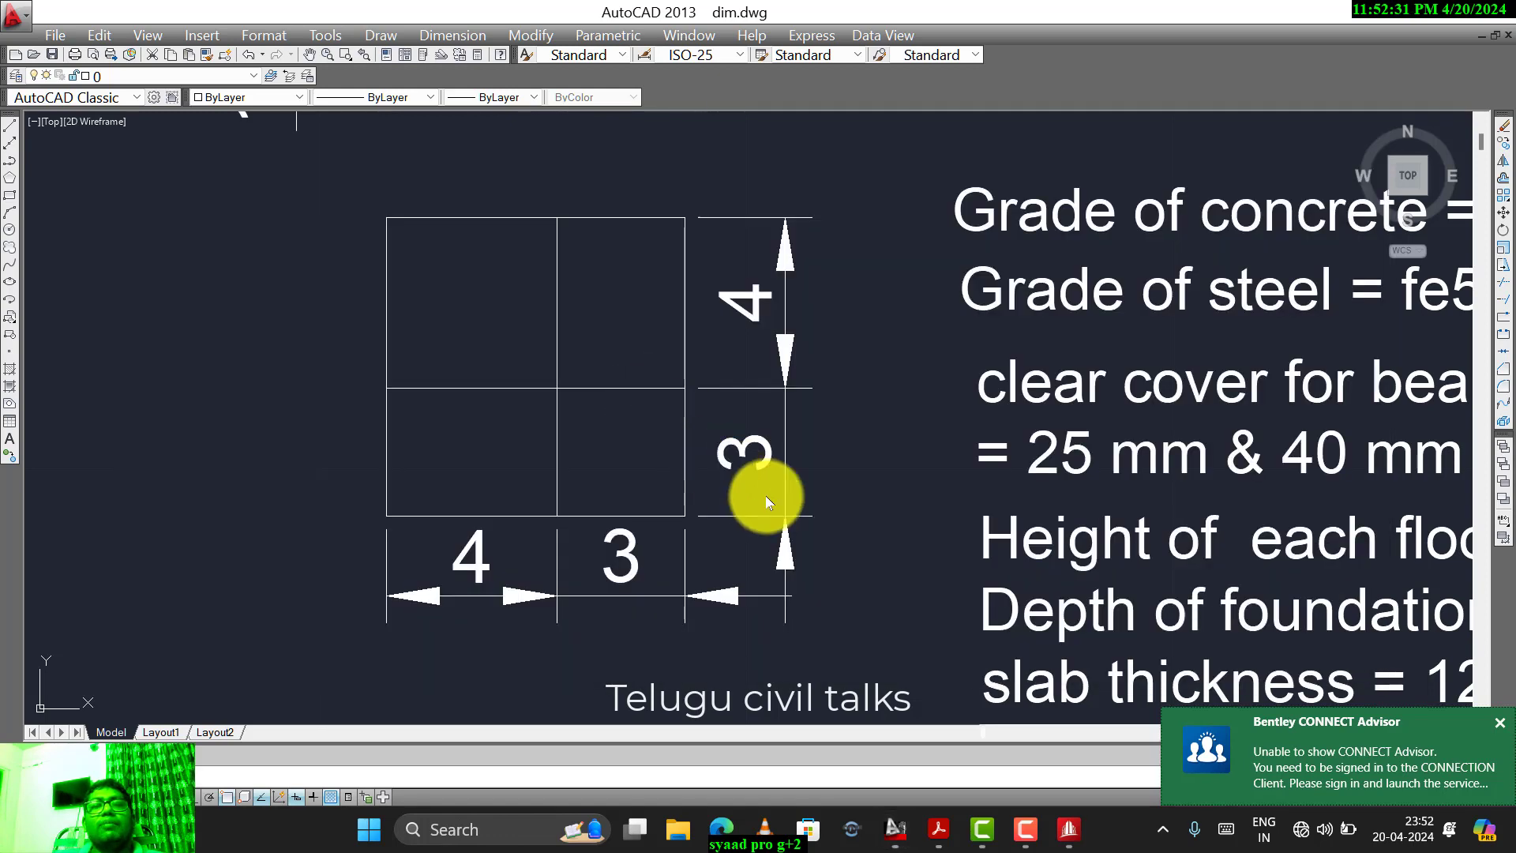
{"action": "key", "text": "alt+Tab"}
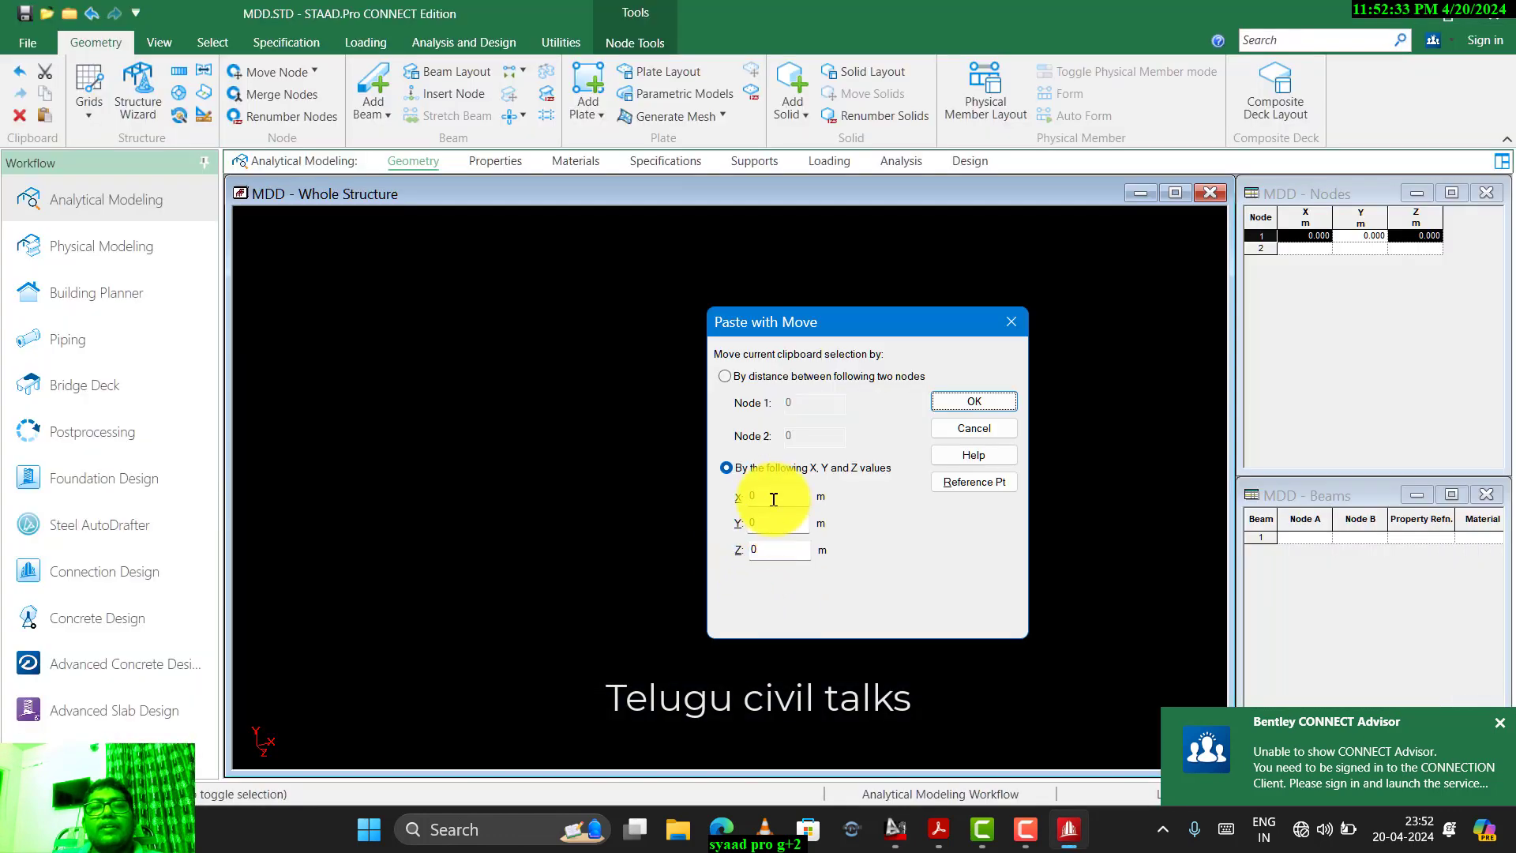
{"action": "left_click_drag", "start_coordinate": [773, 497], "coordinate": [659, 502]}
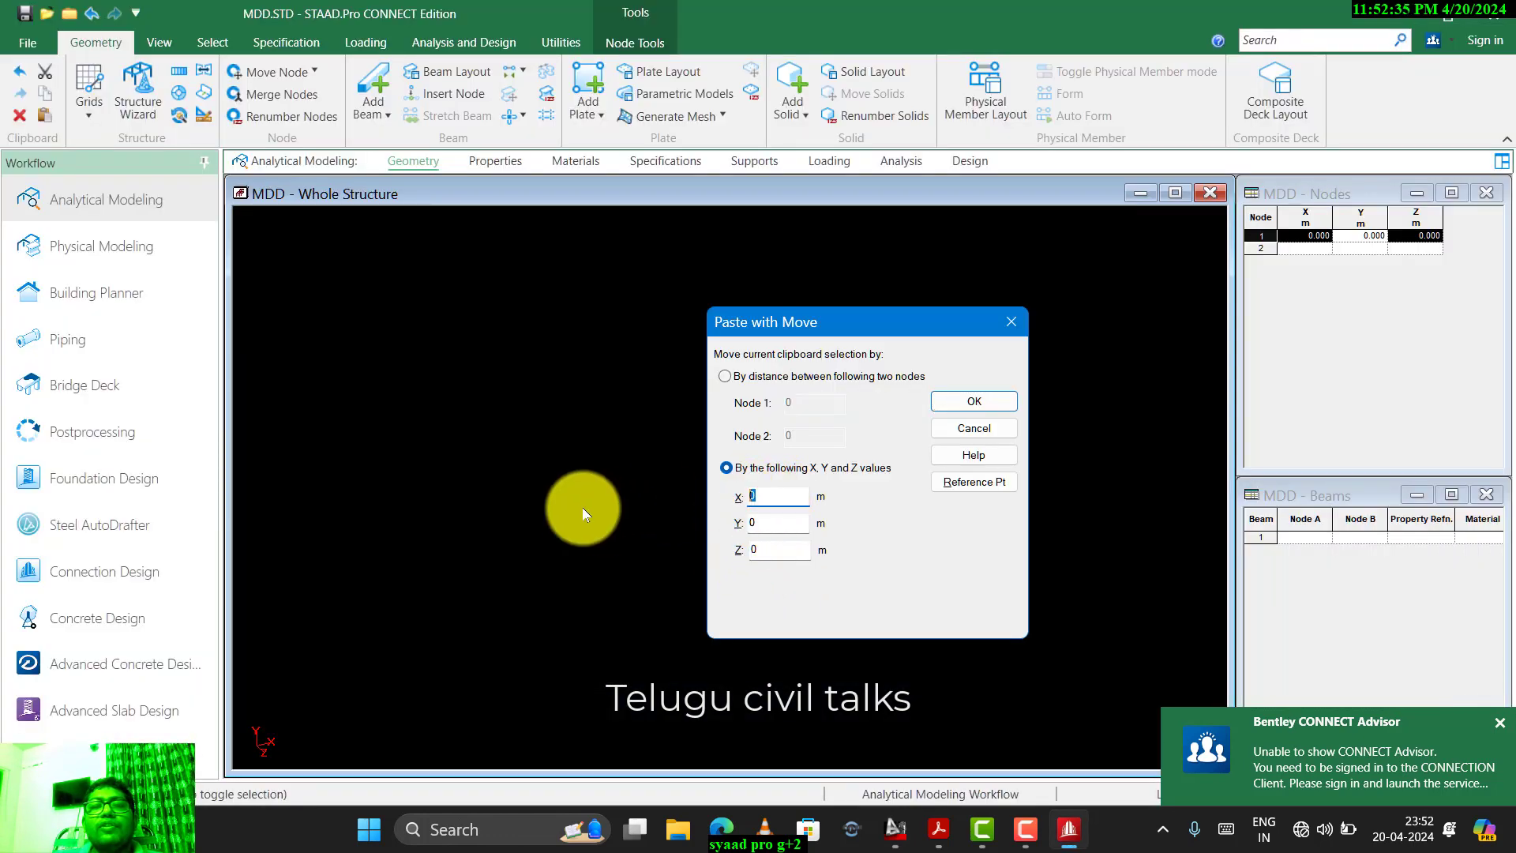
{"action": "type", "text": "4"}
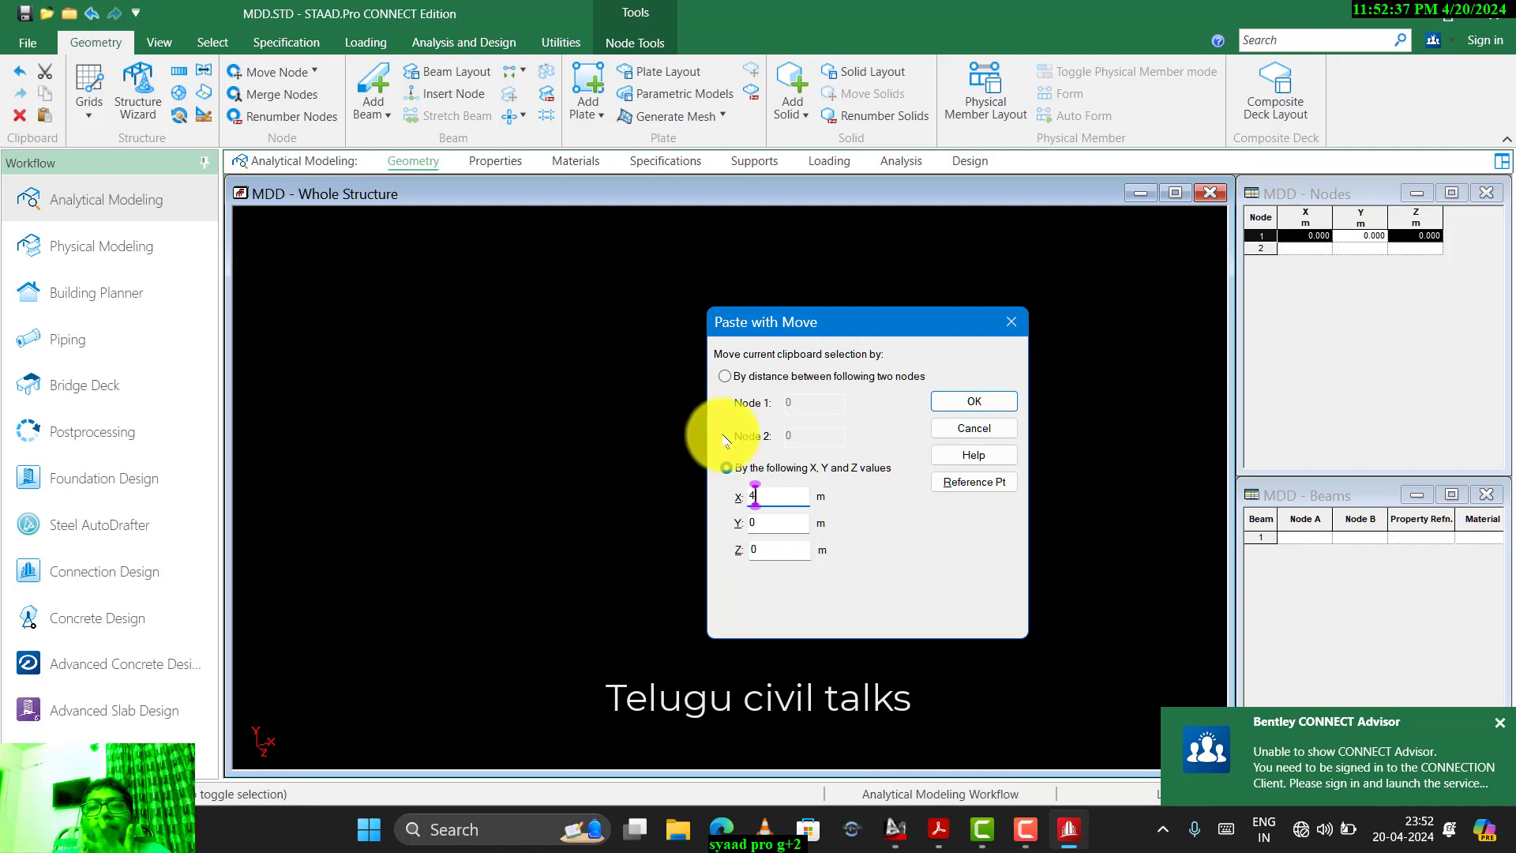
{"action": "left_click", "coordinate": [946, 405]}
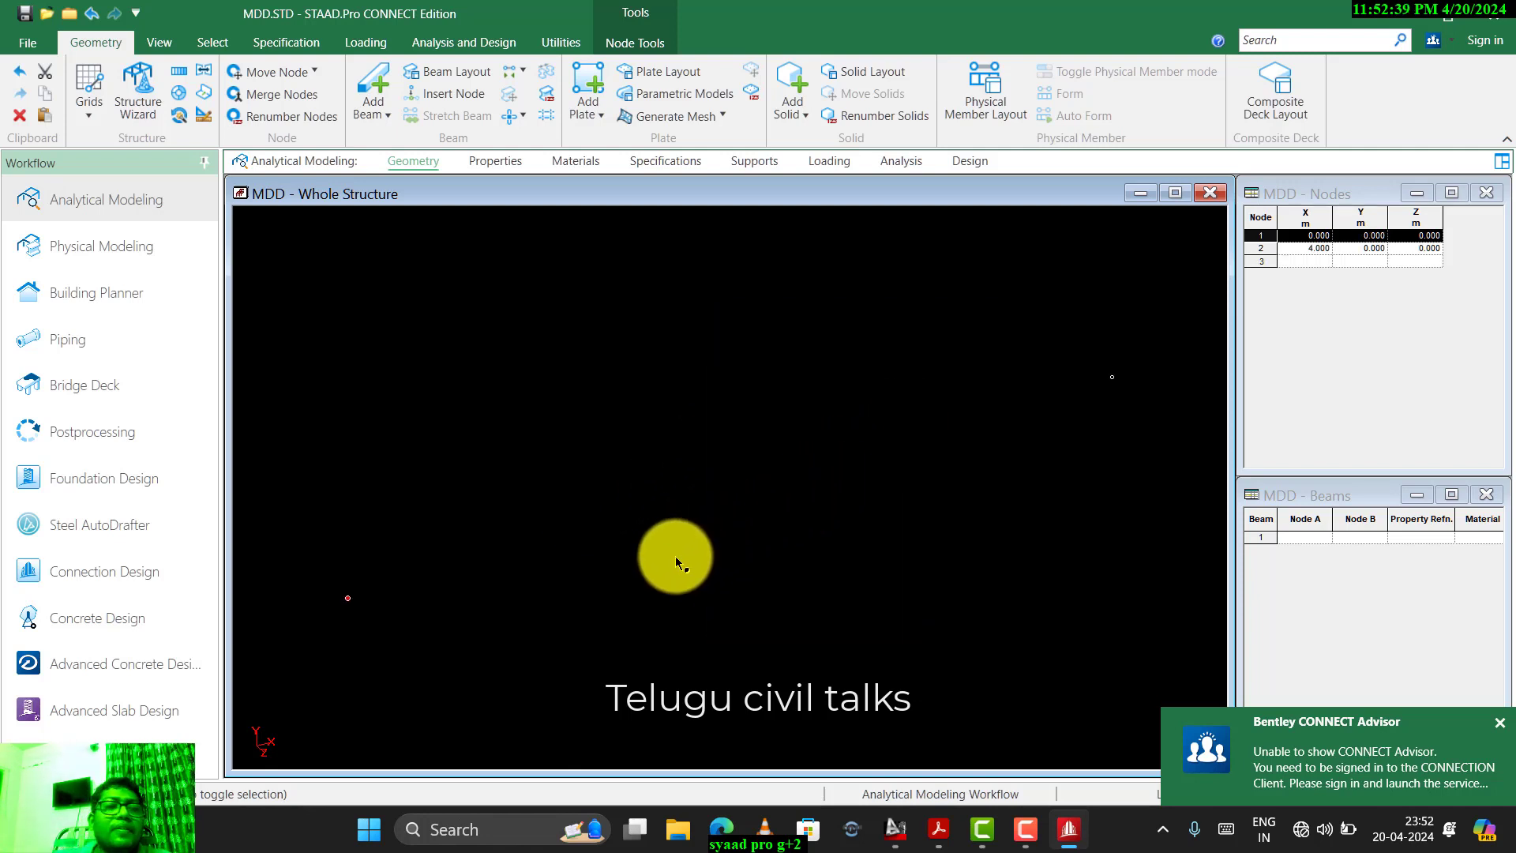
{"action": "scroll", "coordinate": [658, 590], "scroll_direction": "down", "scroll_amount": 1}
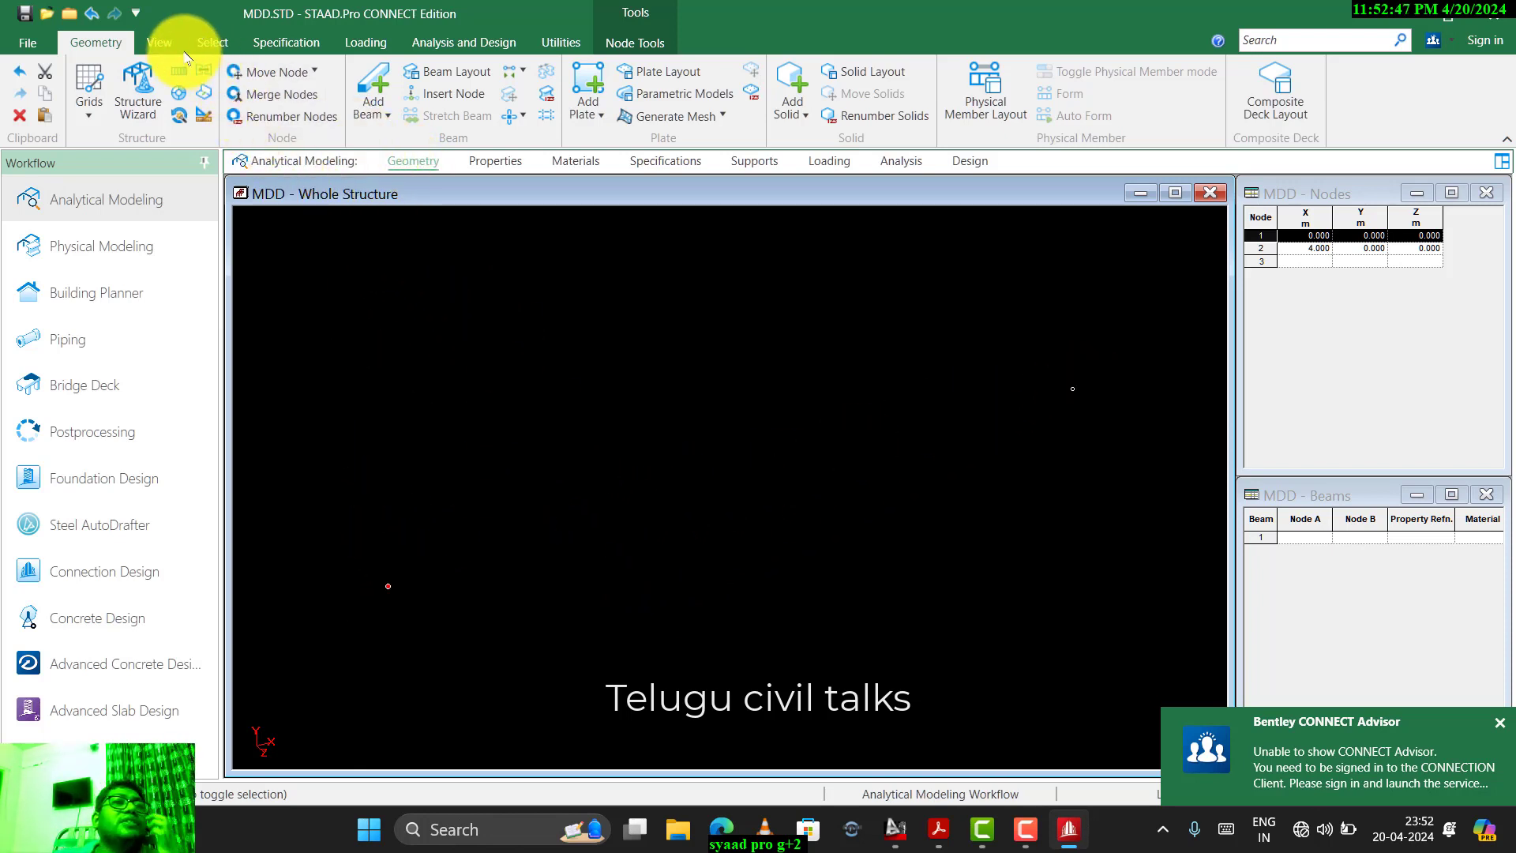
- Show the model in top view, then copy the node at X = 4 m and paste it with a 3 m move along X
{"action": "left_click", "coordinate": [158, 40]}
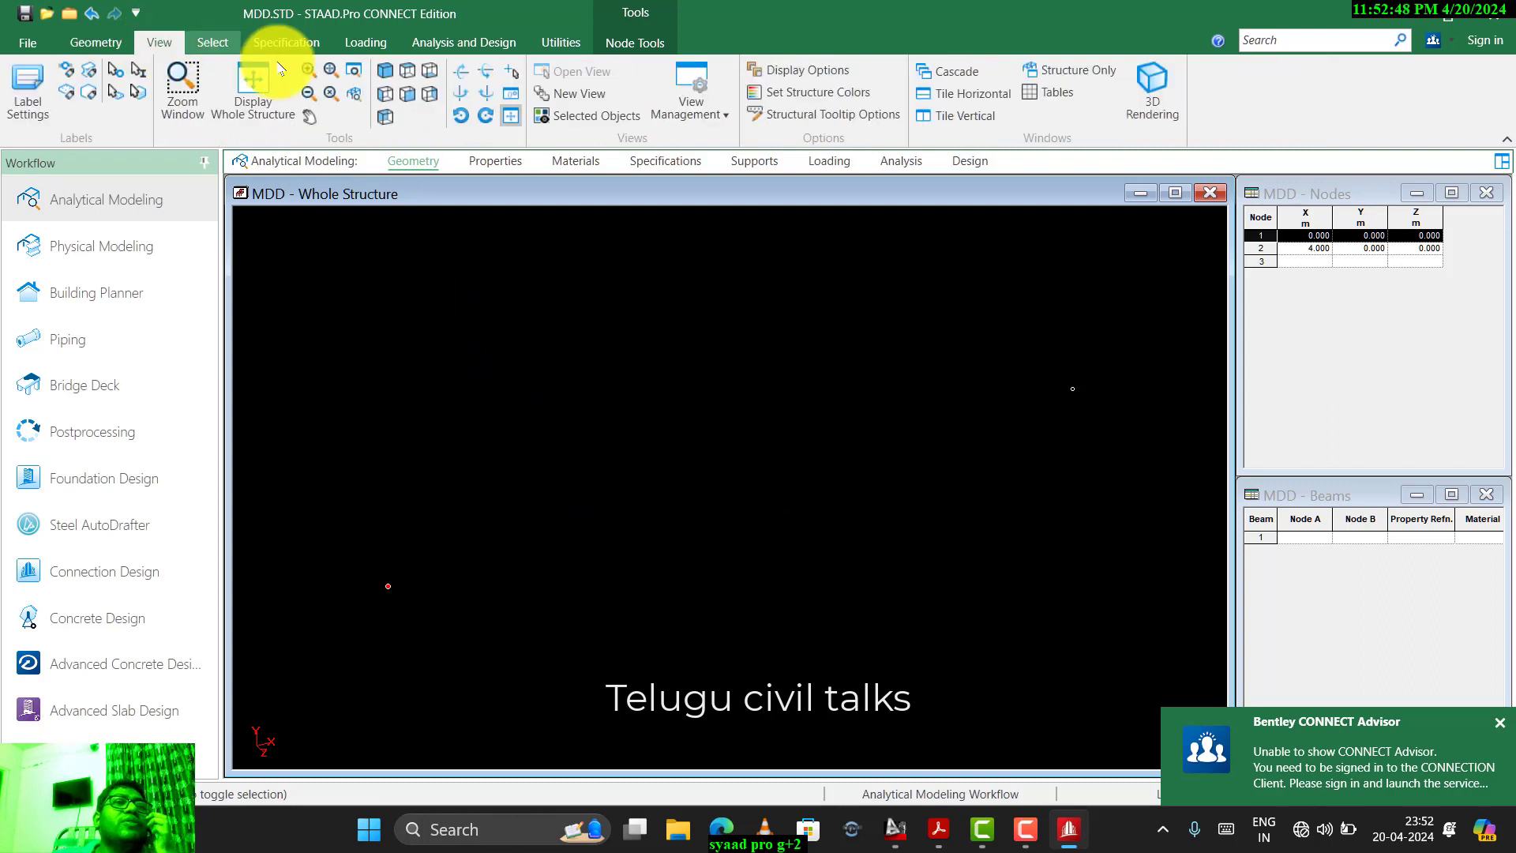
{"action": "left_click", "coordinate": [408, 71]}
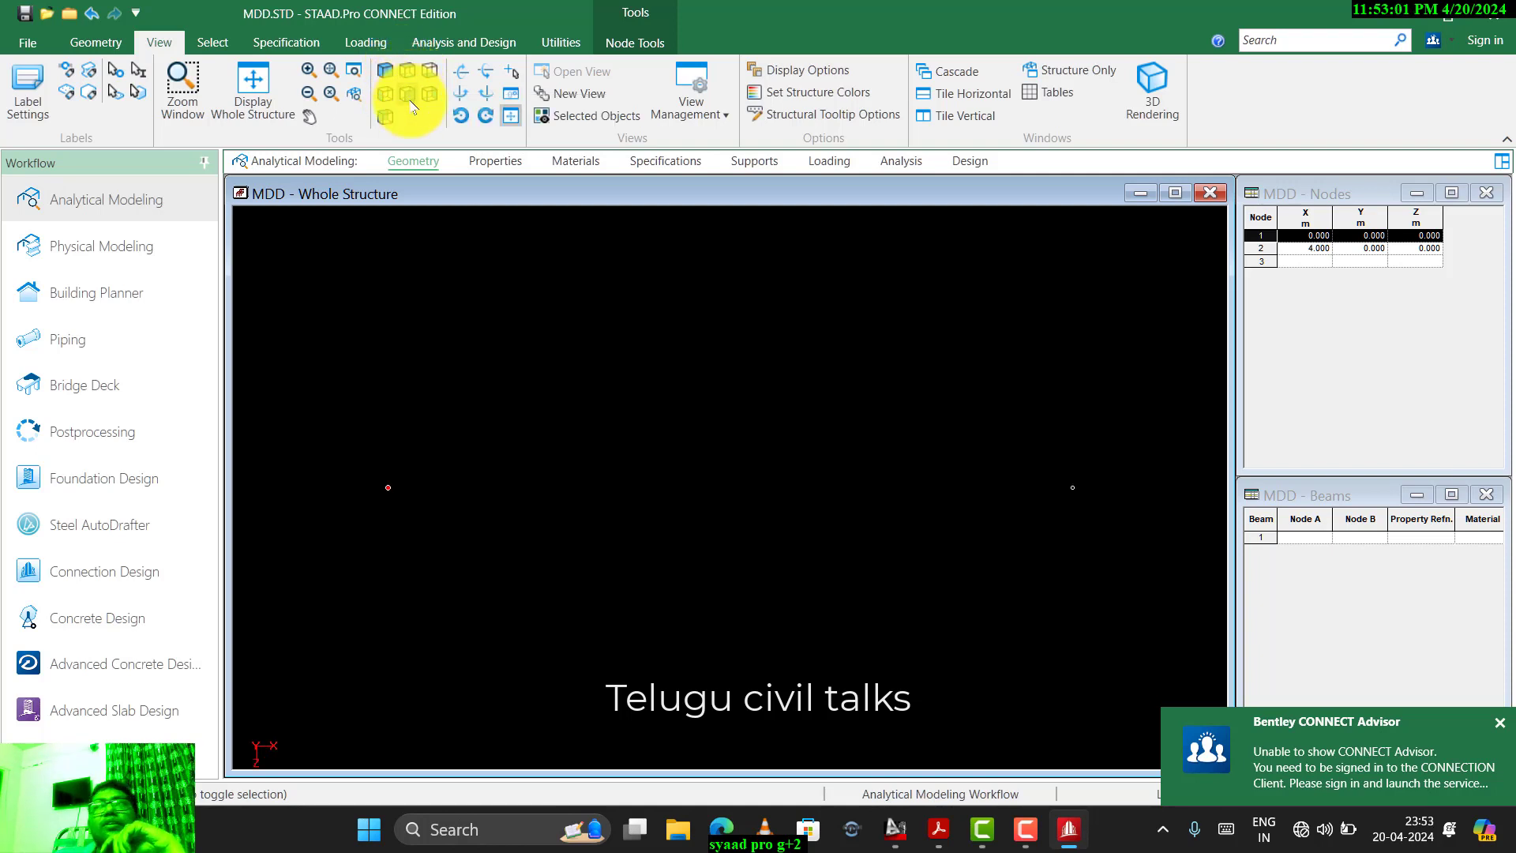
{"action": "left_click_drag", "start_coordinate": [1106, 458], "coordinate": [960, 620]}
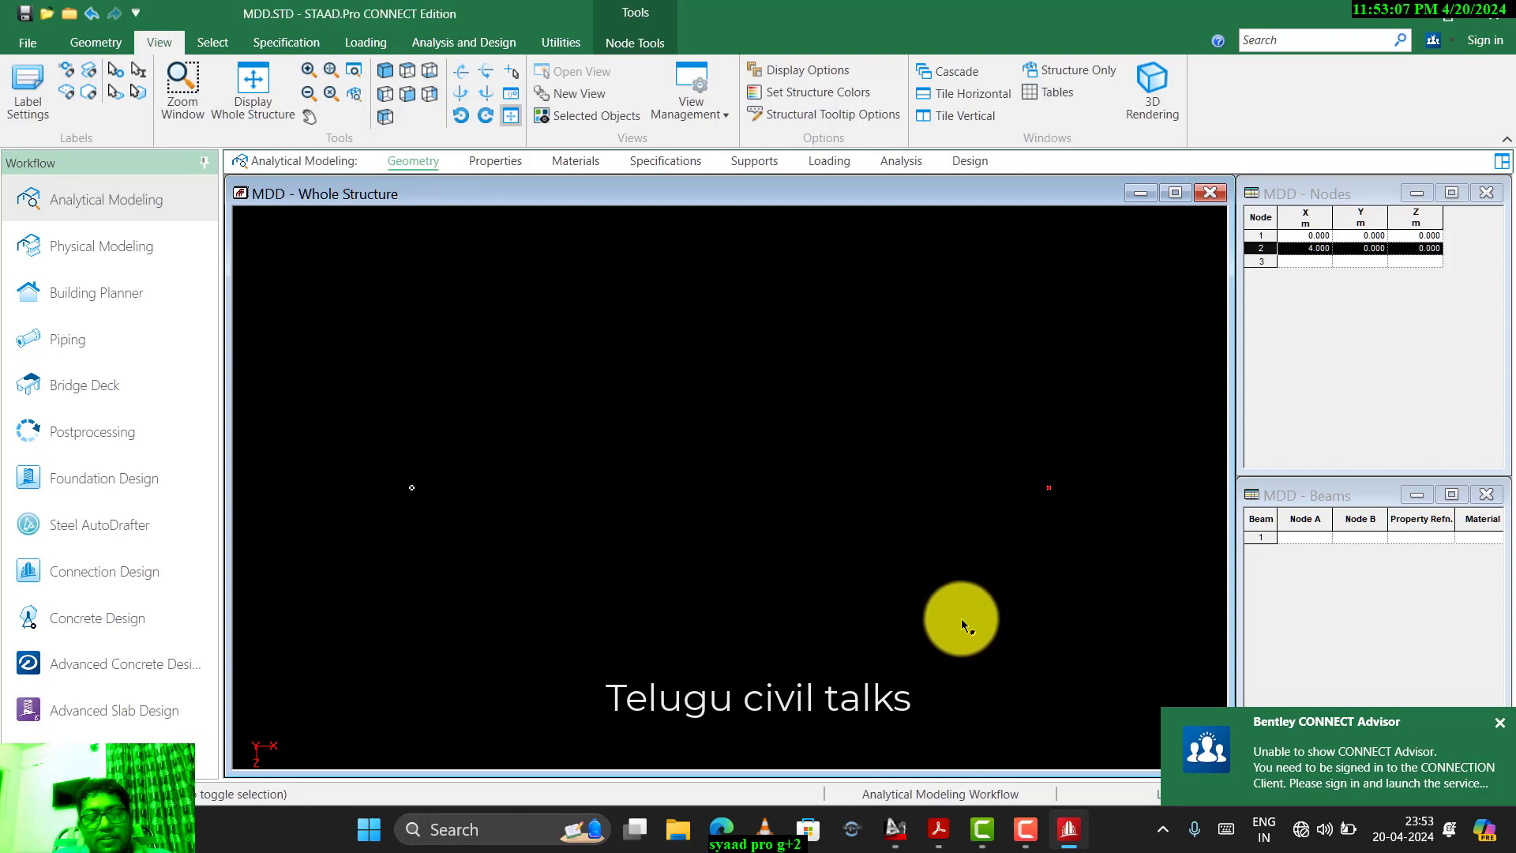
{"action": "key", "text": "ctrl+v"}
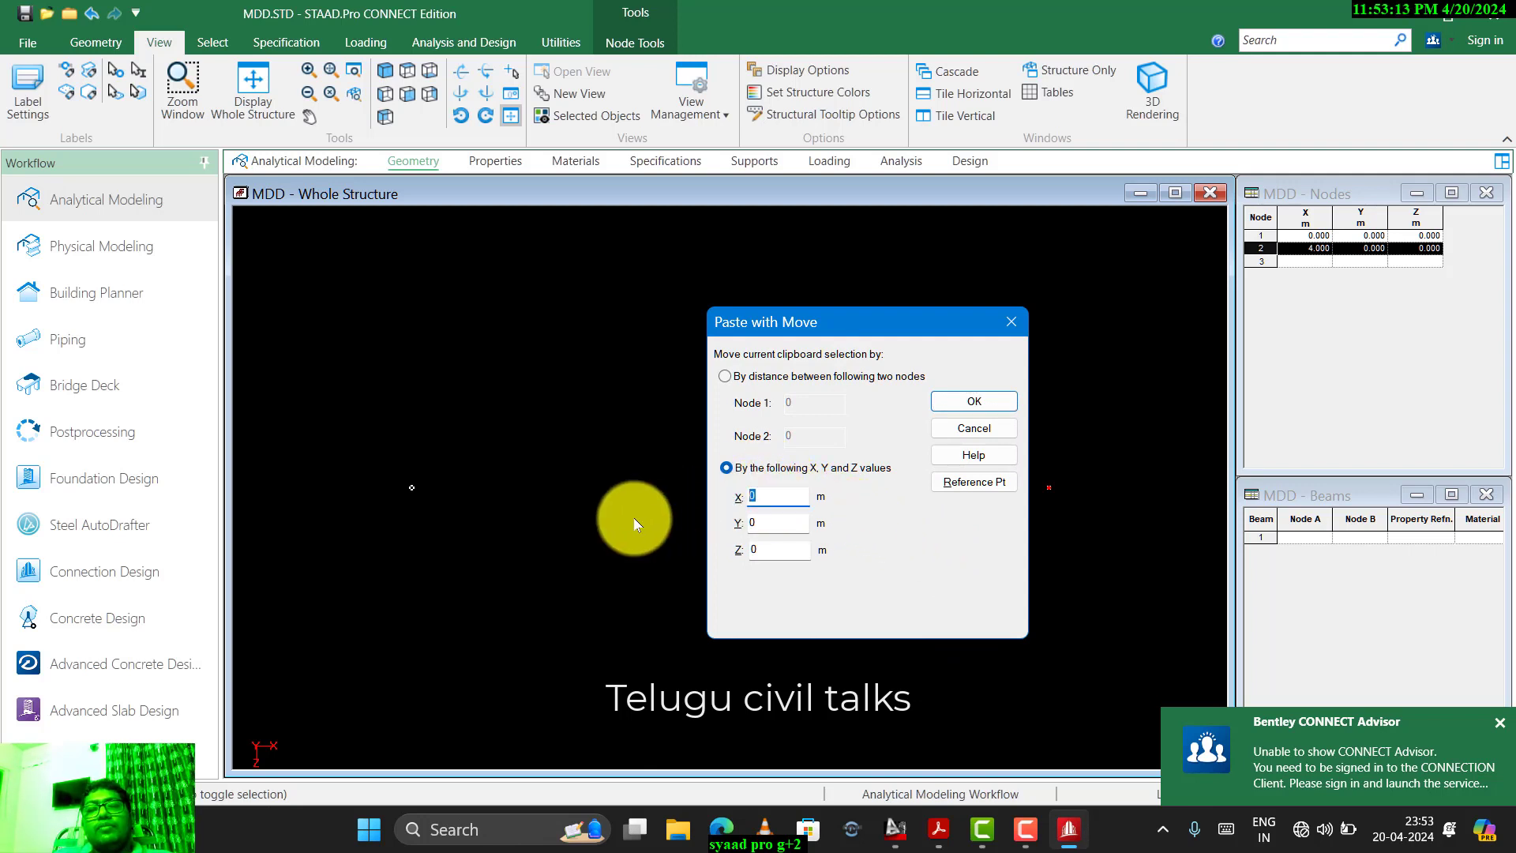
{"action": "type", "text": "3"}
{"action": "left_click", "coordinate": [978, 401]}
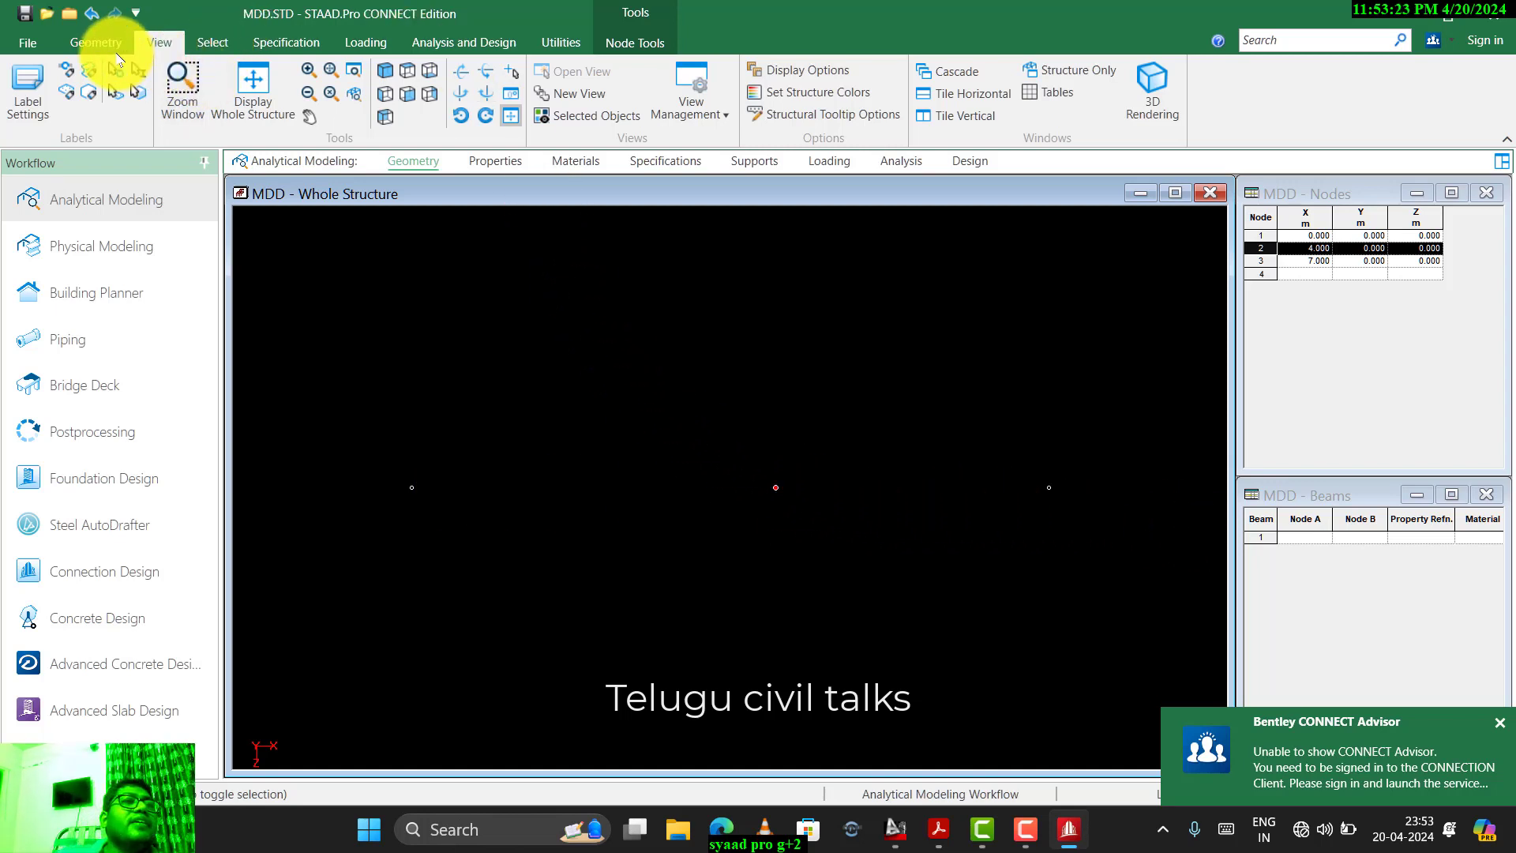
- Add beams along X joining node 1 to node 2 and node 2 to node 3
{"action": "left_click", "coordinate": [97, 43]}
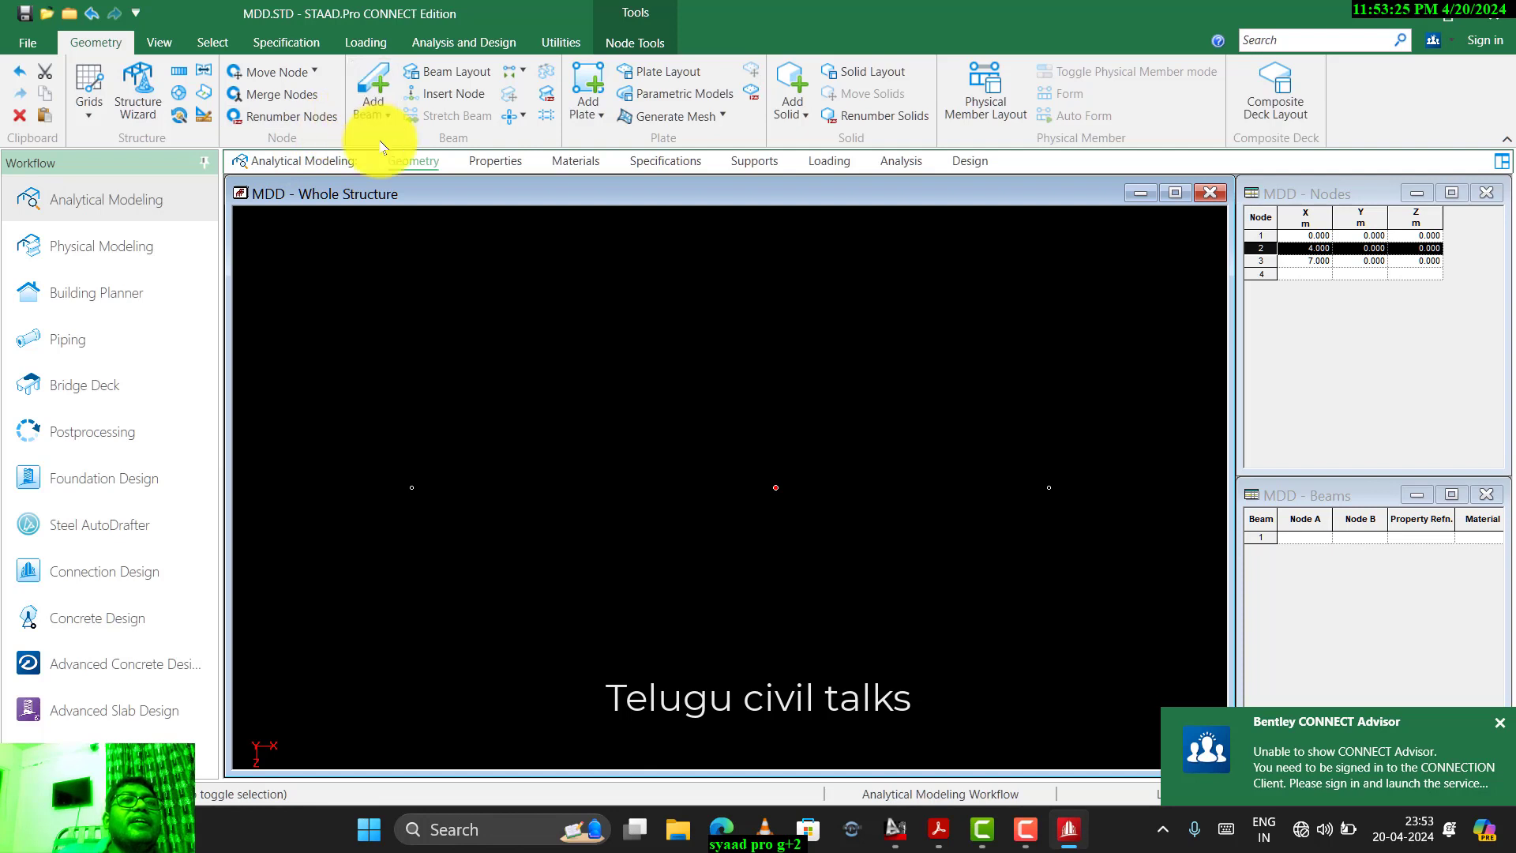
{"action": "left_click", "coordinate": [374, 83]}
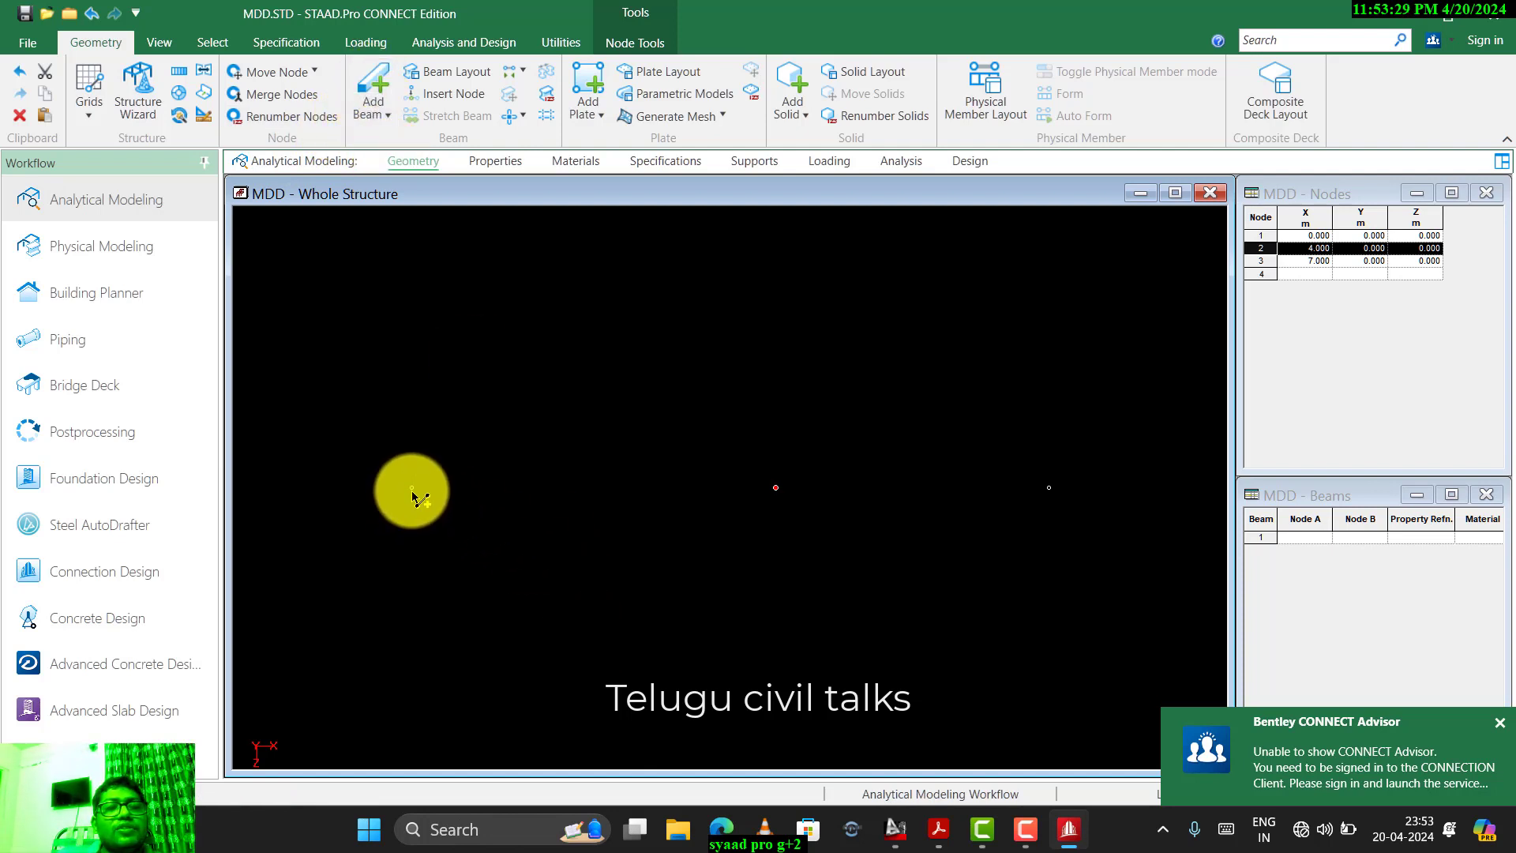
{"action": "left_click", "coordinate": [413, 493]}
{"action": "left_click", "coordinate": [780, 493]}
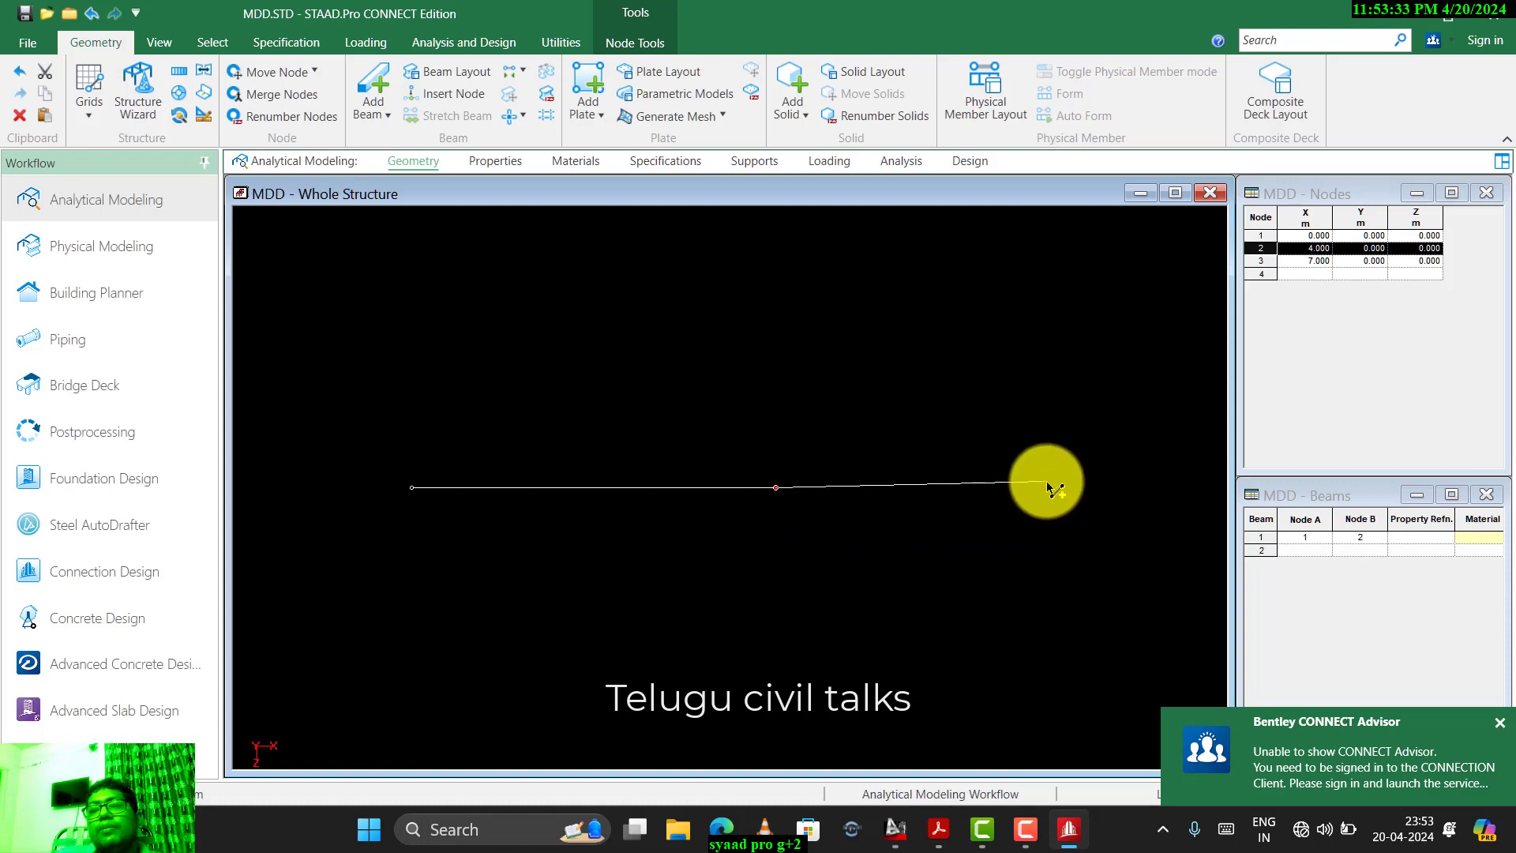
{"action": "left_click", "coordinate": [1049, 488]}
{"action": "scroll", "coordinate": [860, 580], "scroll_direction": "down", "scroll_amount": 2}
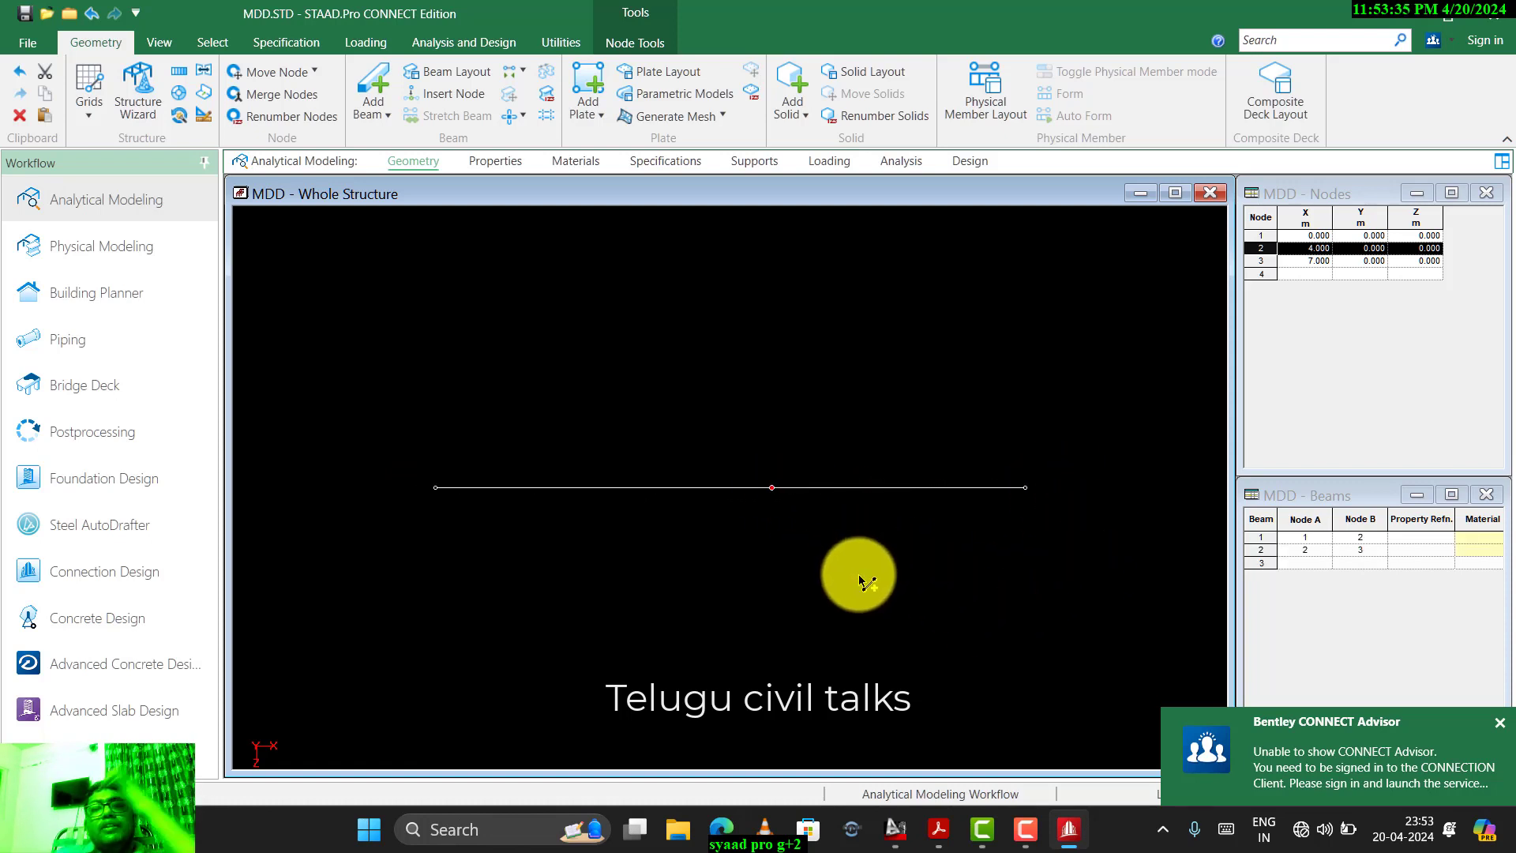
{"action": "key", "text": "Escape"}
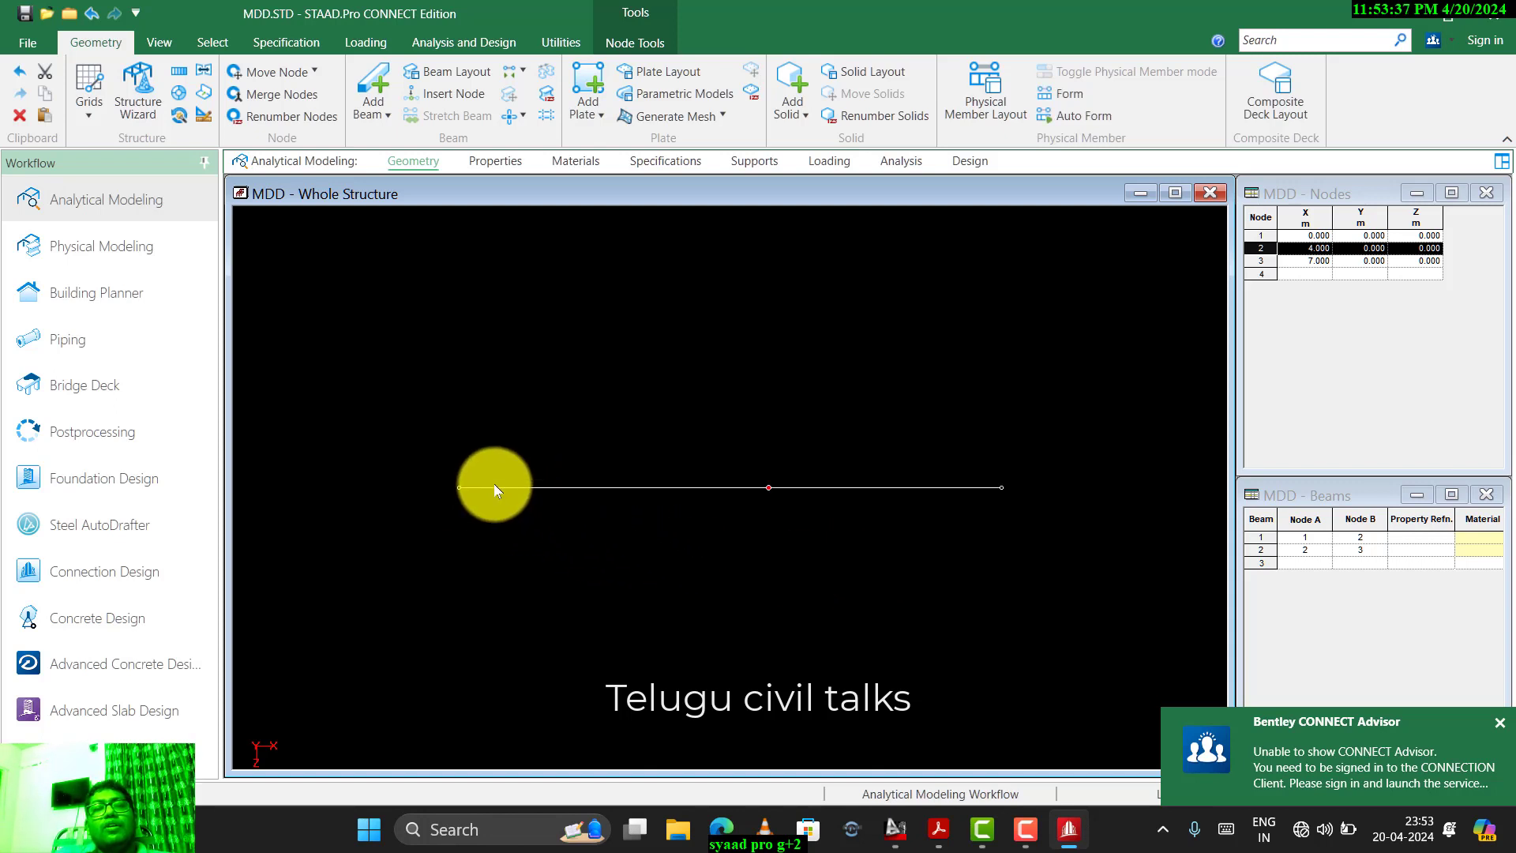
- Copy both beams and paste them with a 4 m move along Z, checking the bay spacing in the AutoCAD plan
{"action": "left_click", "coordinate": [520, 485]}
{"action": "left_click", "coordinate": [910, 487]}
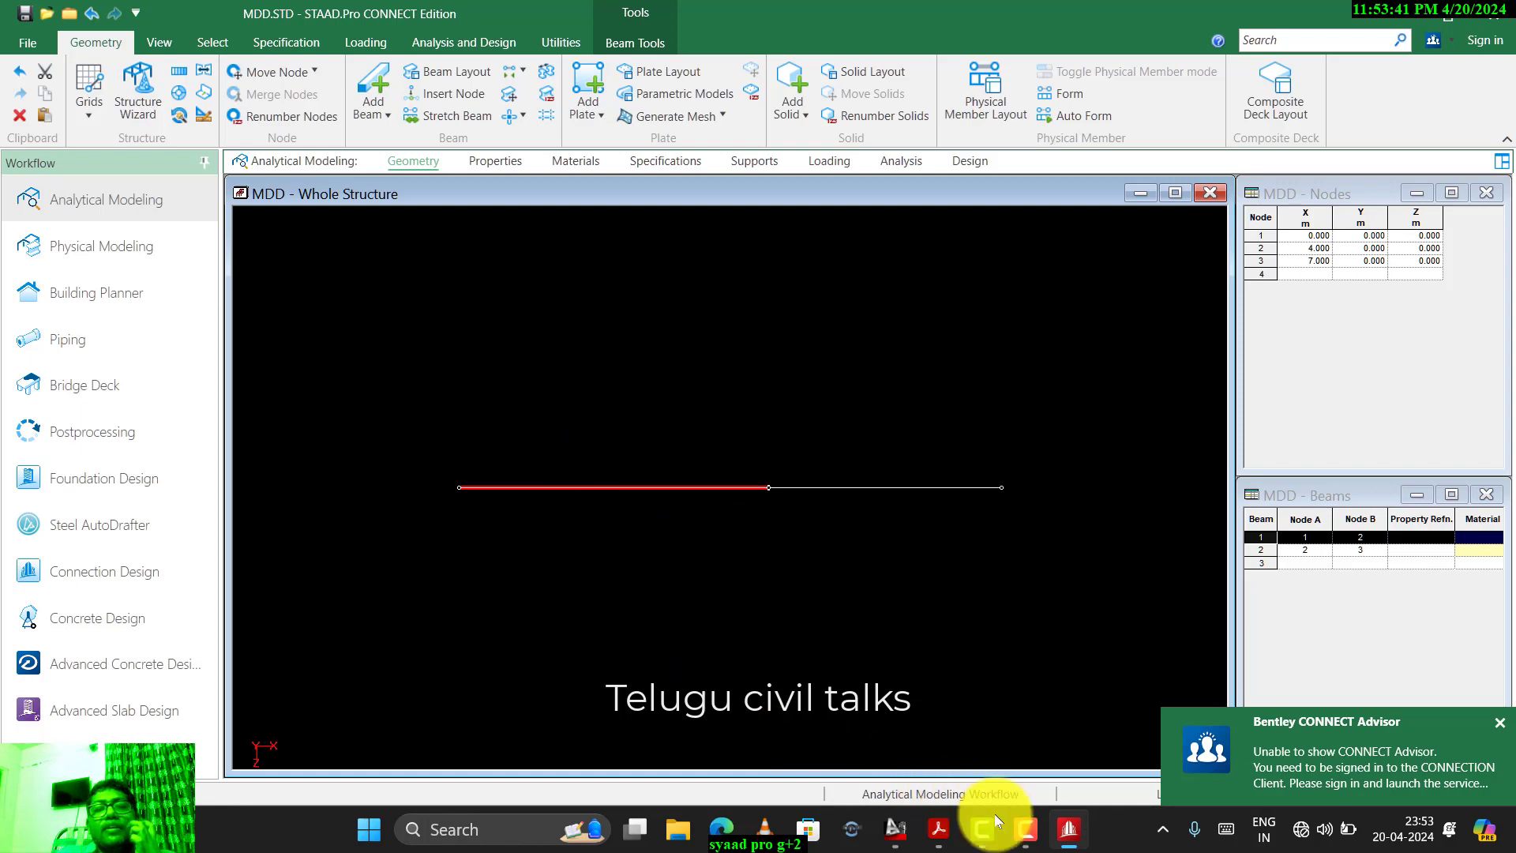
{"action": "left_click", "coordinate": [897, 833]}
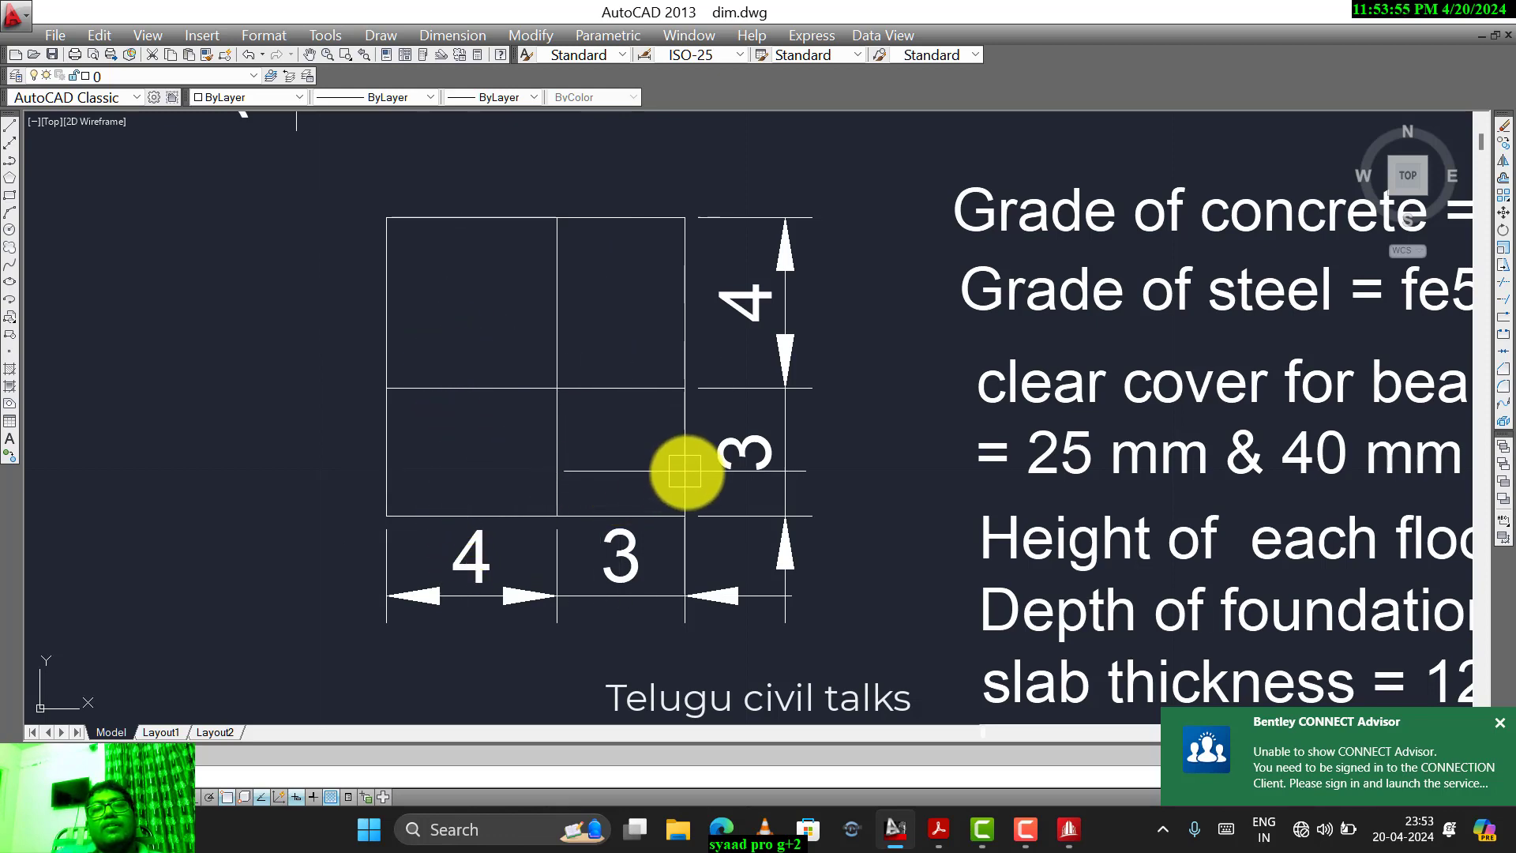
{"action": "key", "text": "alt+Tab"}
{"action": "left_click_drag", "start_coordinate": [1111, 362], "coordinate": [471, 620]}
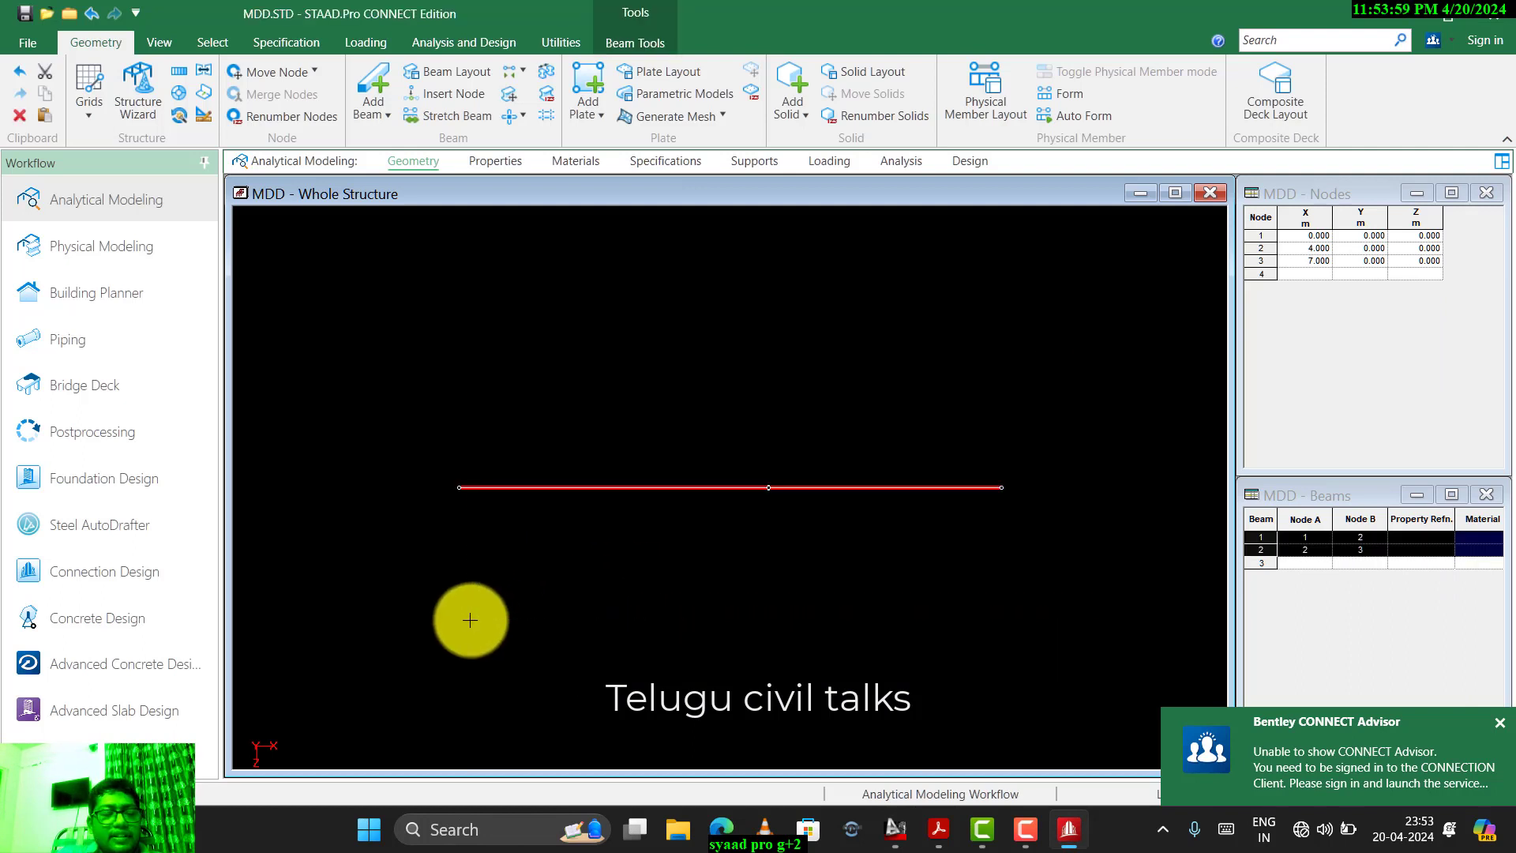
{"action": "key", "text": "ctrl+v"}
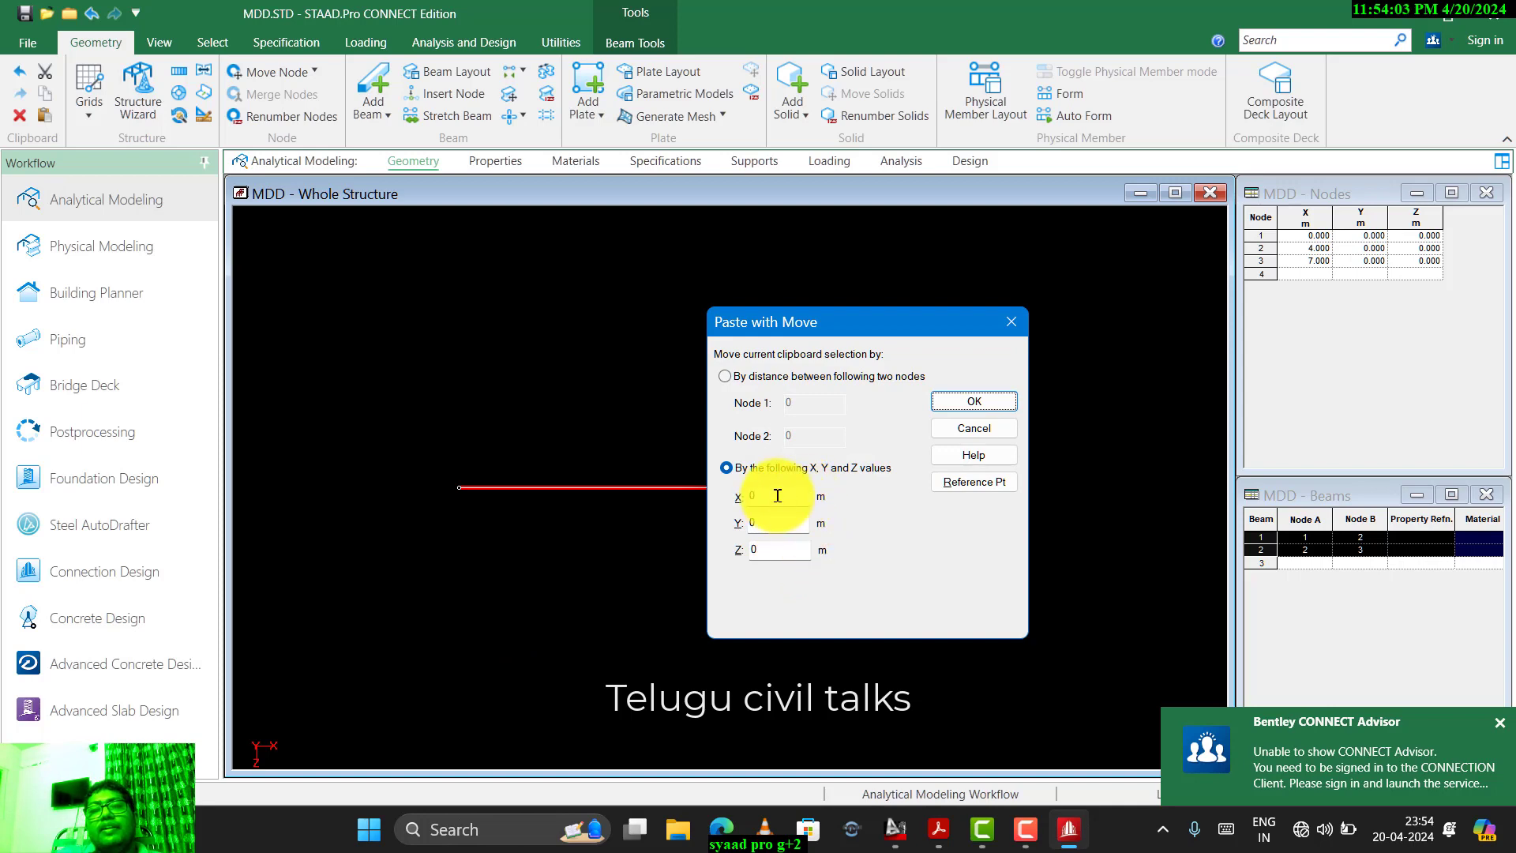
{"action": "left_click_drag", "start_coordinate": [778, 496], "coordinate": [545, 507]}
{"action": "left_click_drag", "start_coordinate": [769, 549], "coordinate": [645, 577]}
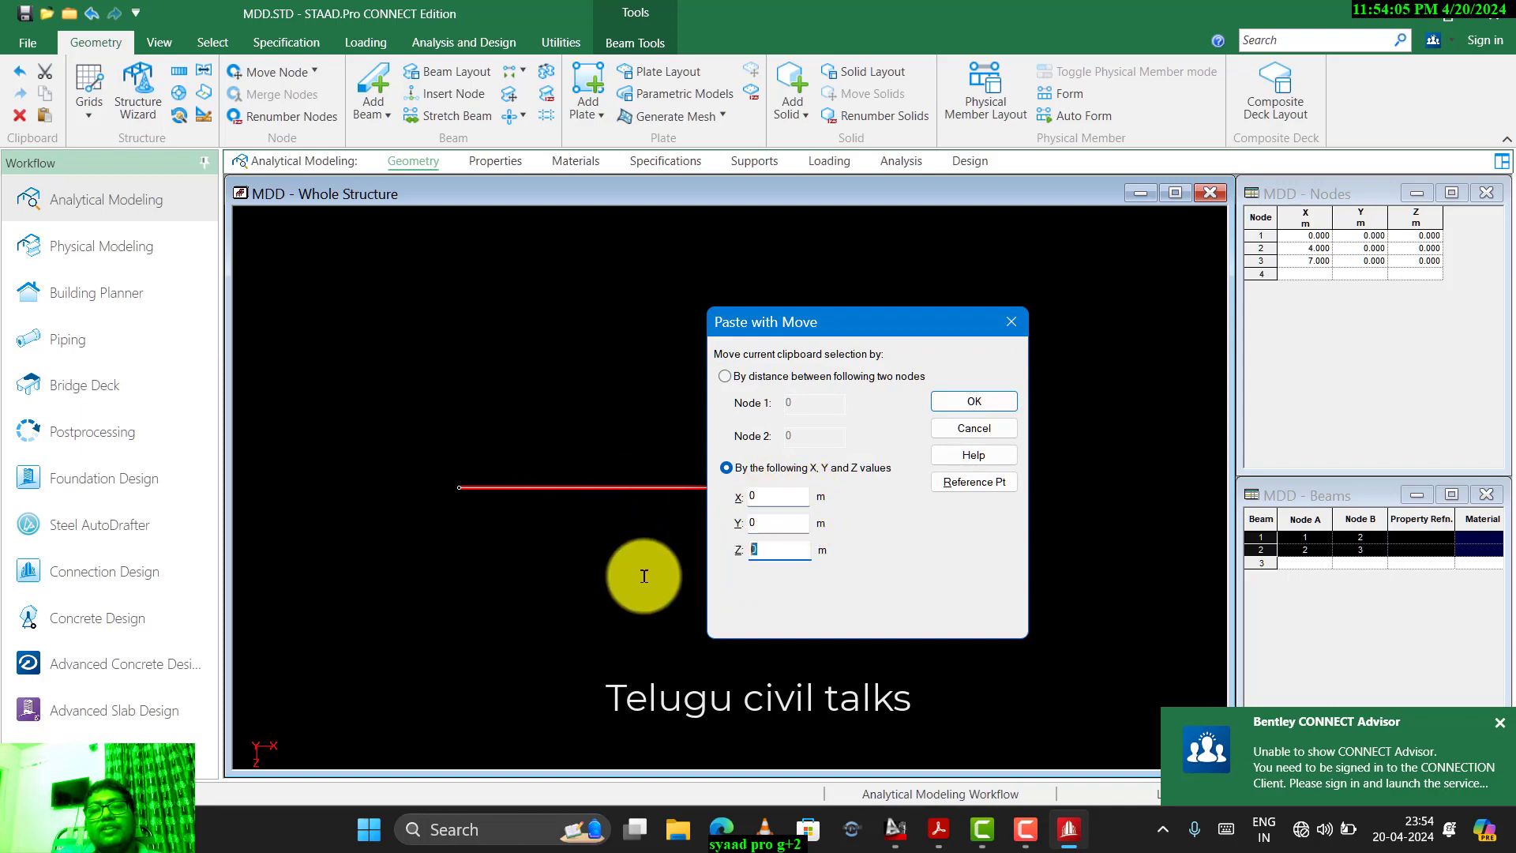
{"action": "key", "text": "alt+Tab"}
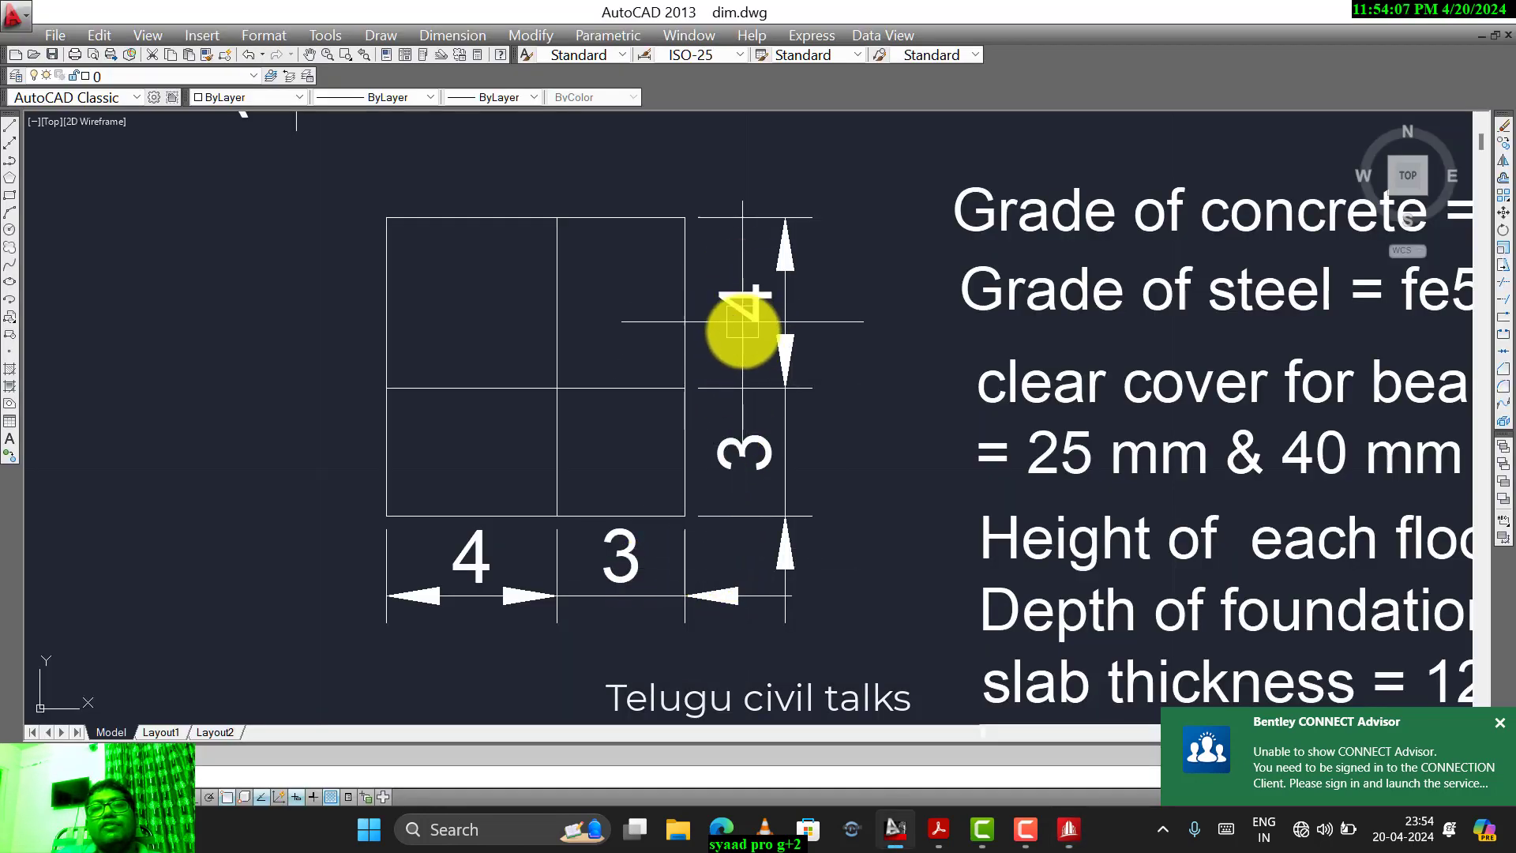
{"action": "key", "text": "alt+Tab"}
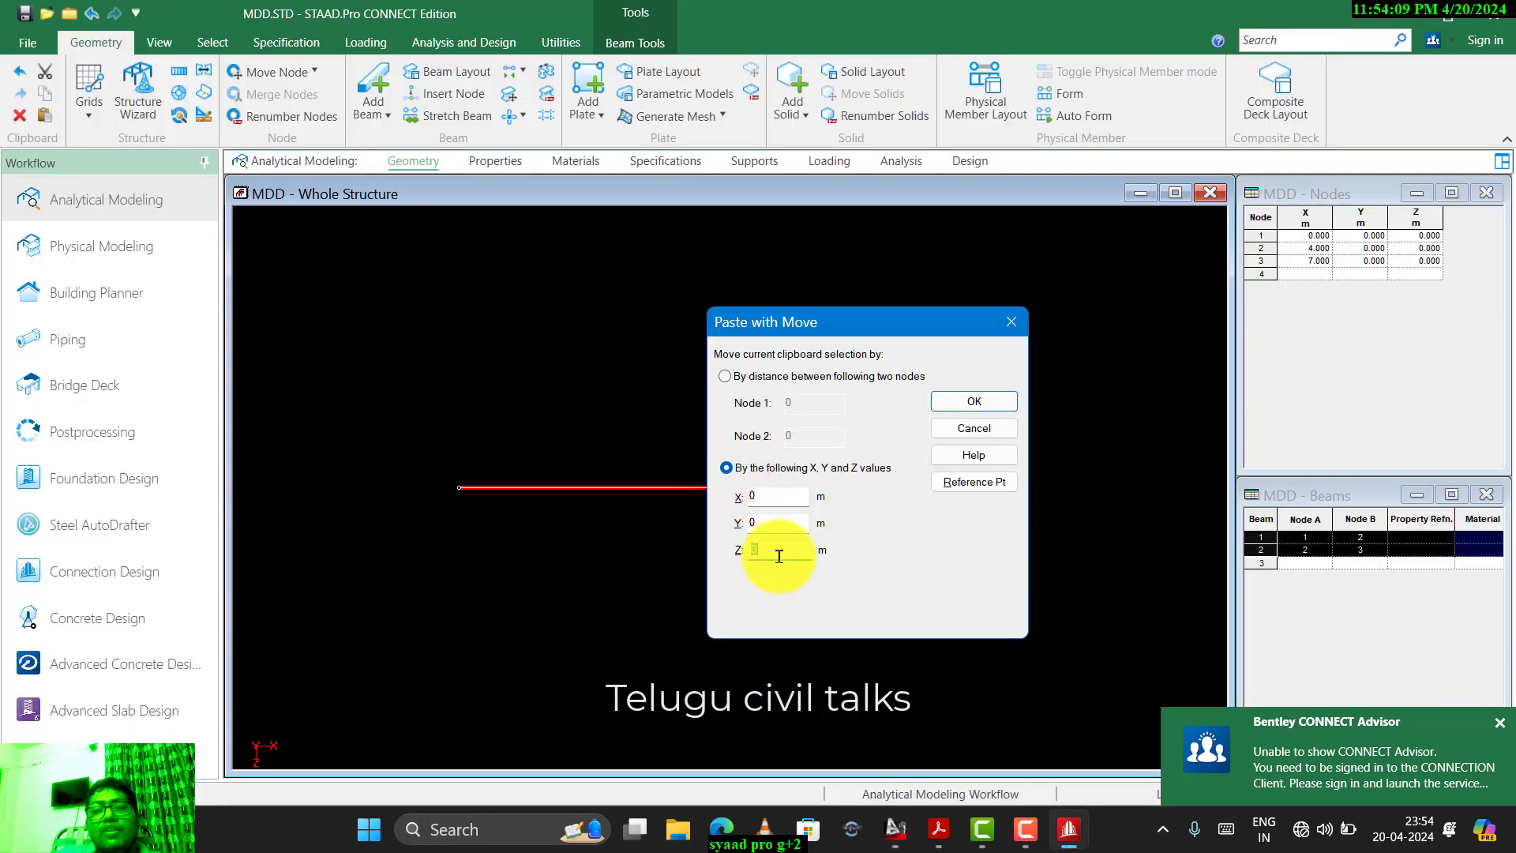
{"action": "key", "text": "Return"}
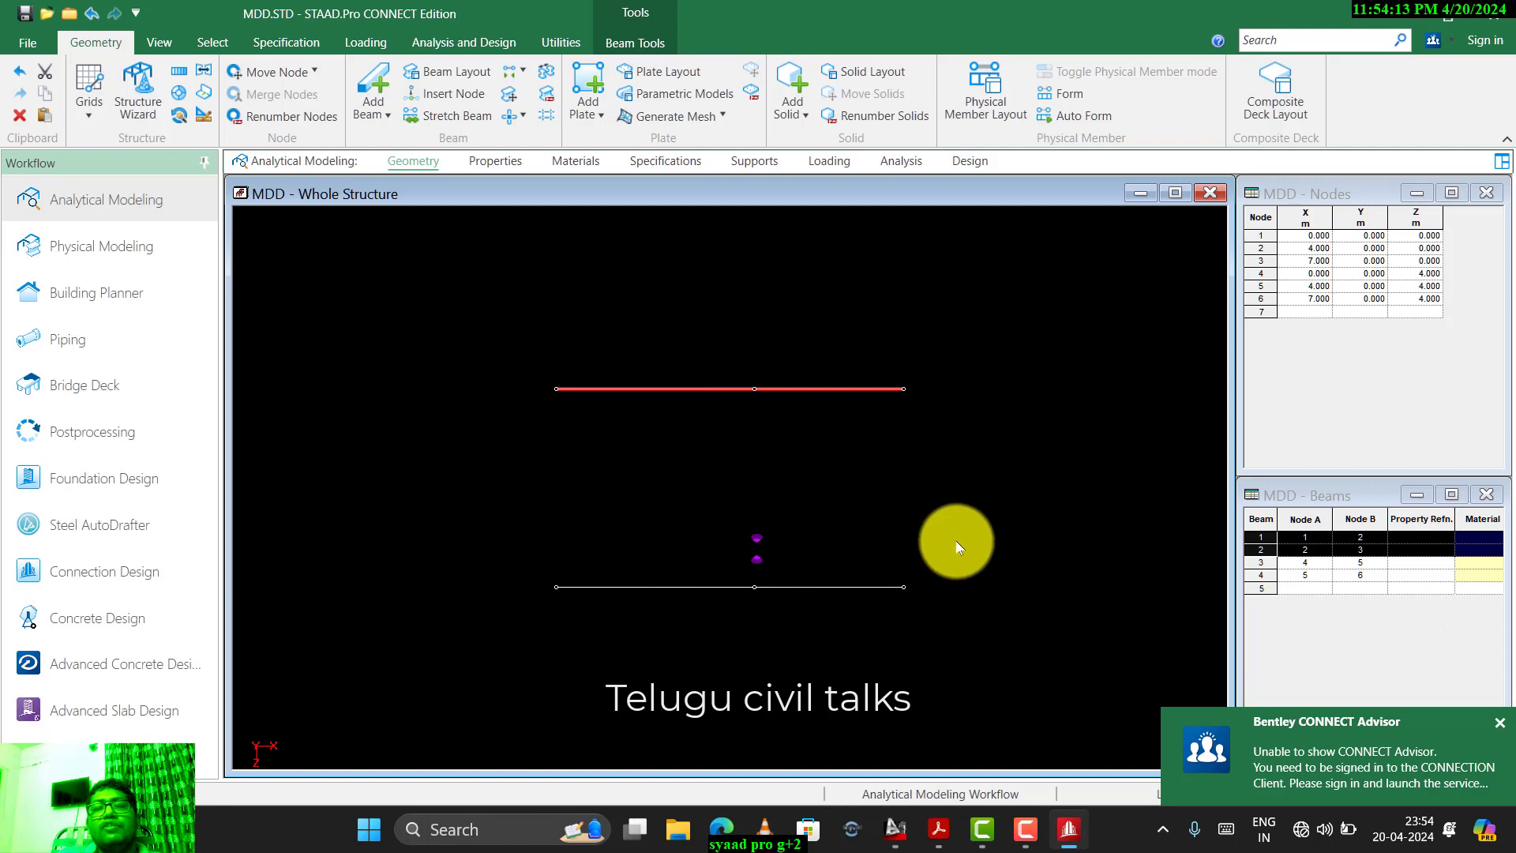
- Copy the two beams at Z = 4 m and paste them with a 3 m move along Z
{"action": "left_click_drag", "start_coordinate": [983, 543], "coordinate": [458, 653]}
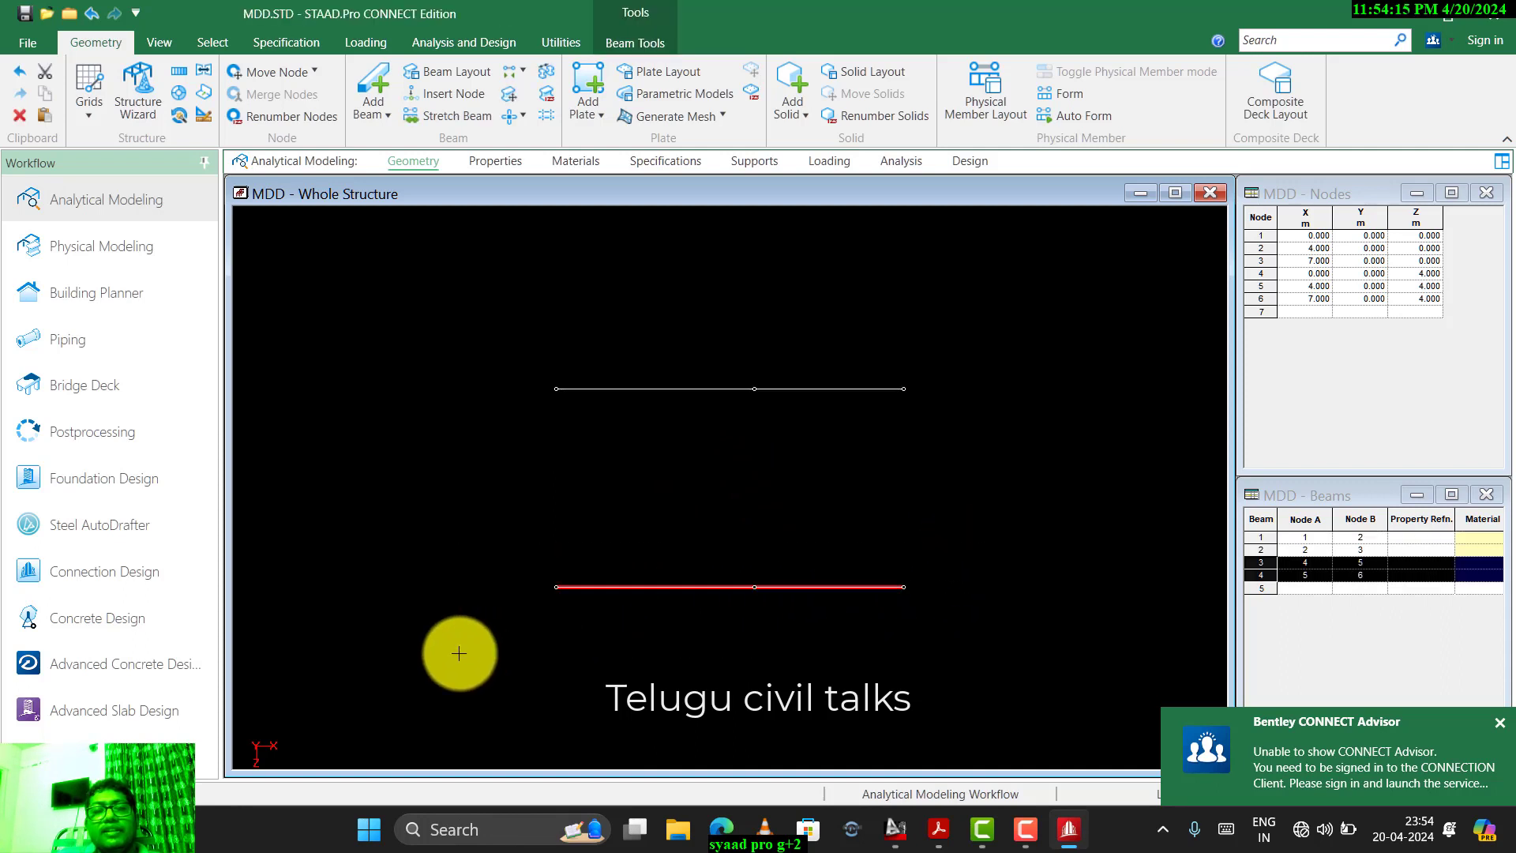
{"action": "key", "text": "ctrl+v"}
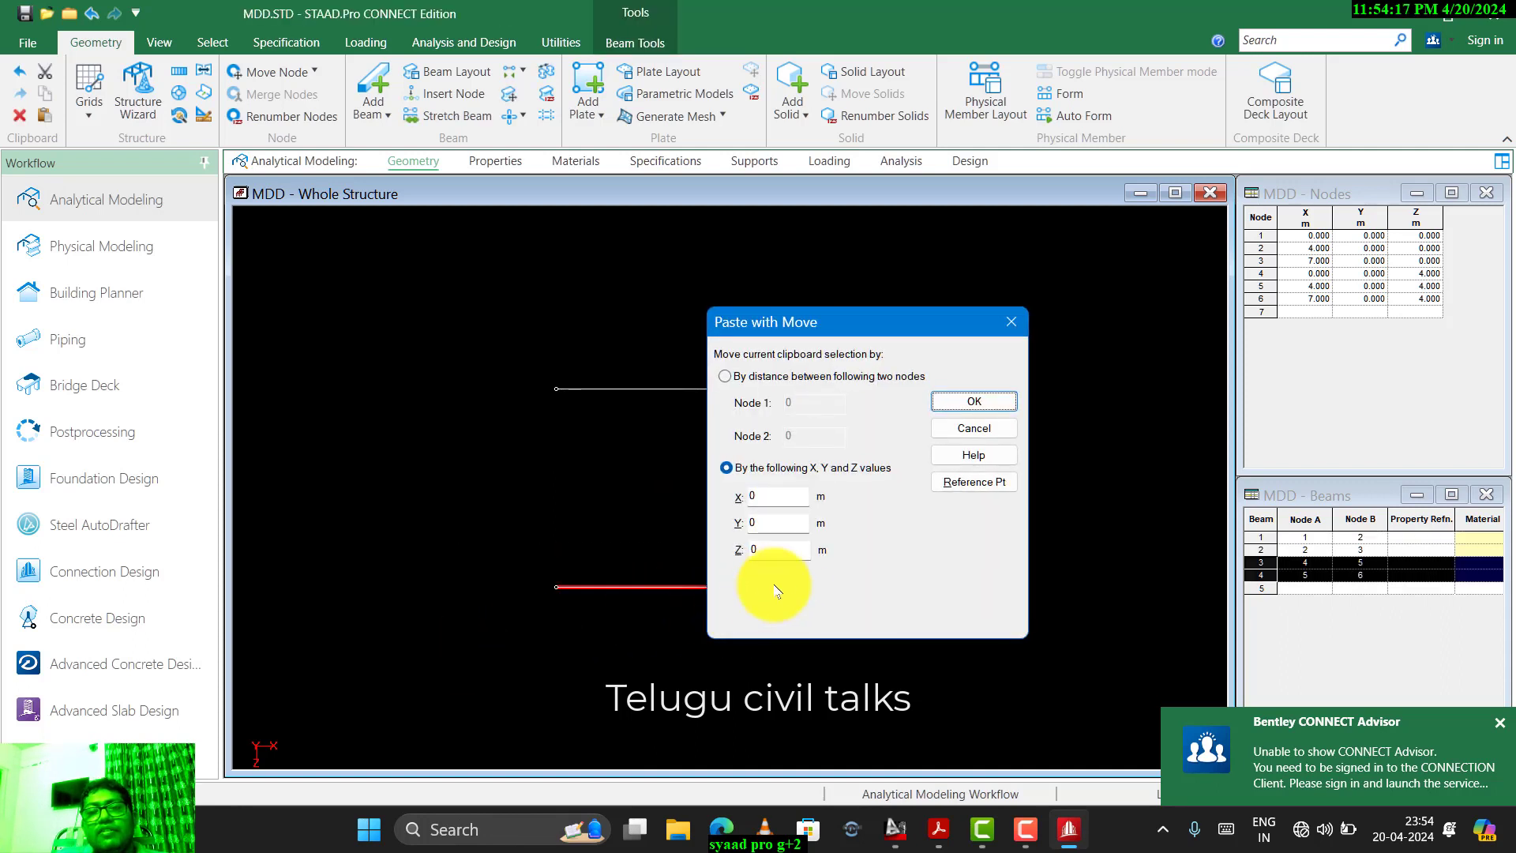
{"action": "left_click_drag", "start_coordinate": [788, 544], "coordinate": [535, 599]}
{"action": "type", "text": "3"}
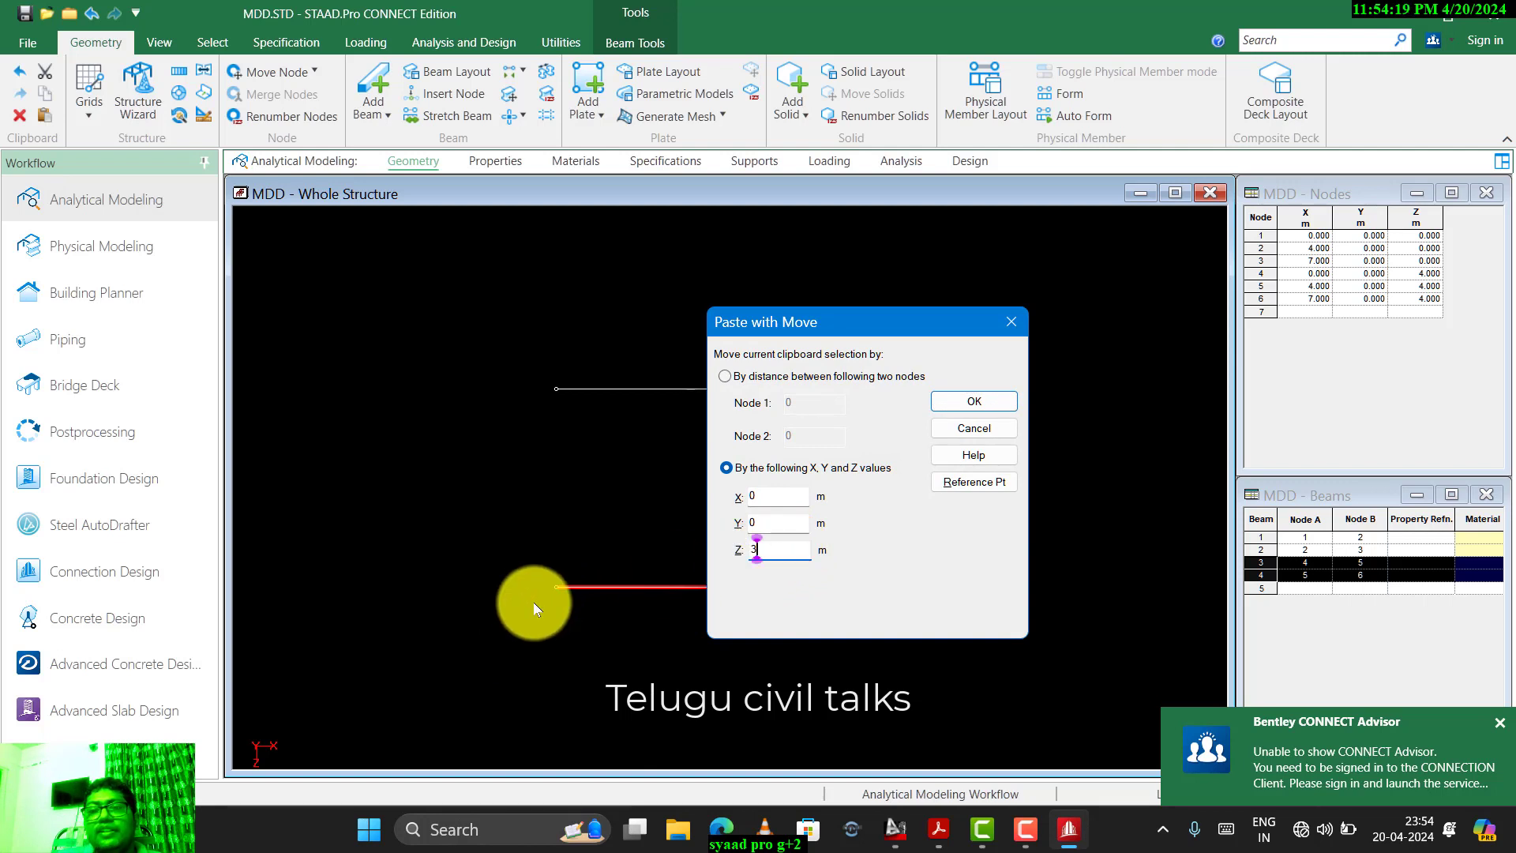
{"action": "left_click", "coordinate": [975, 402]}
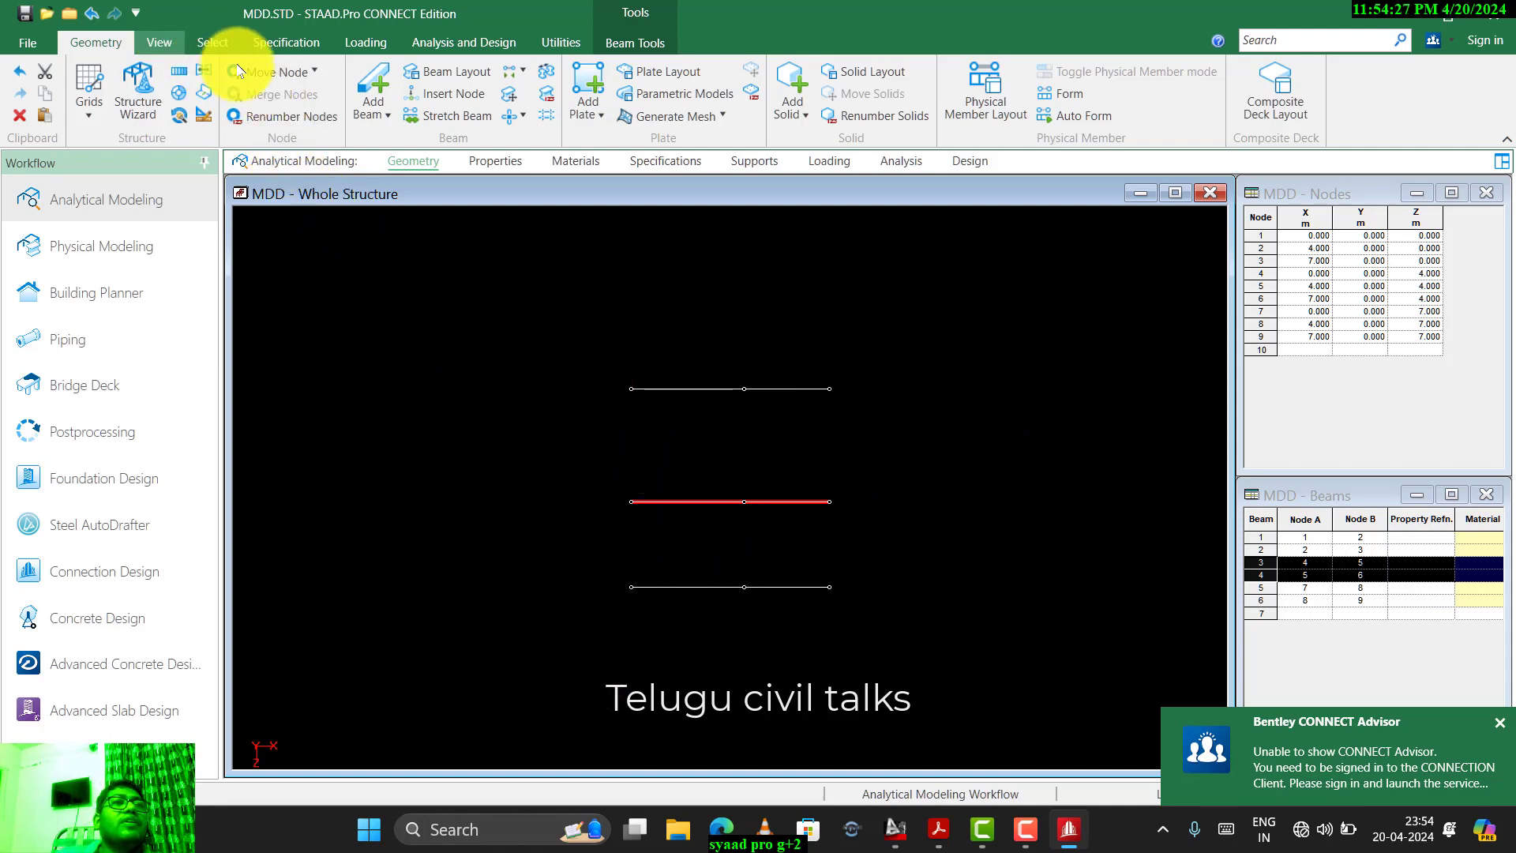
- Add beams along Z joining the three beam rows at X = 0, 4 and 7 m to complete the base grid
{"action": "left_click", "coordinate": [378, 75]}
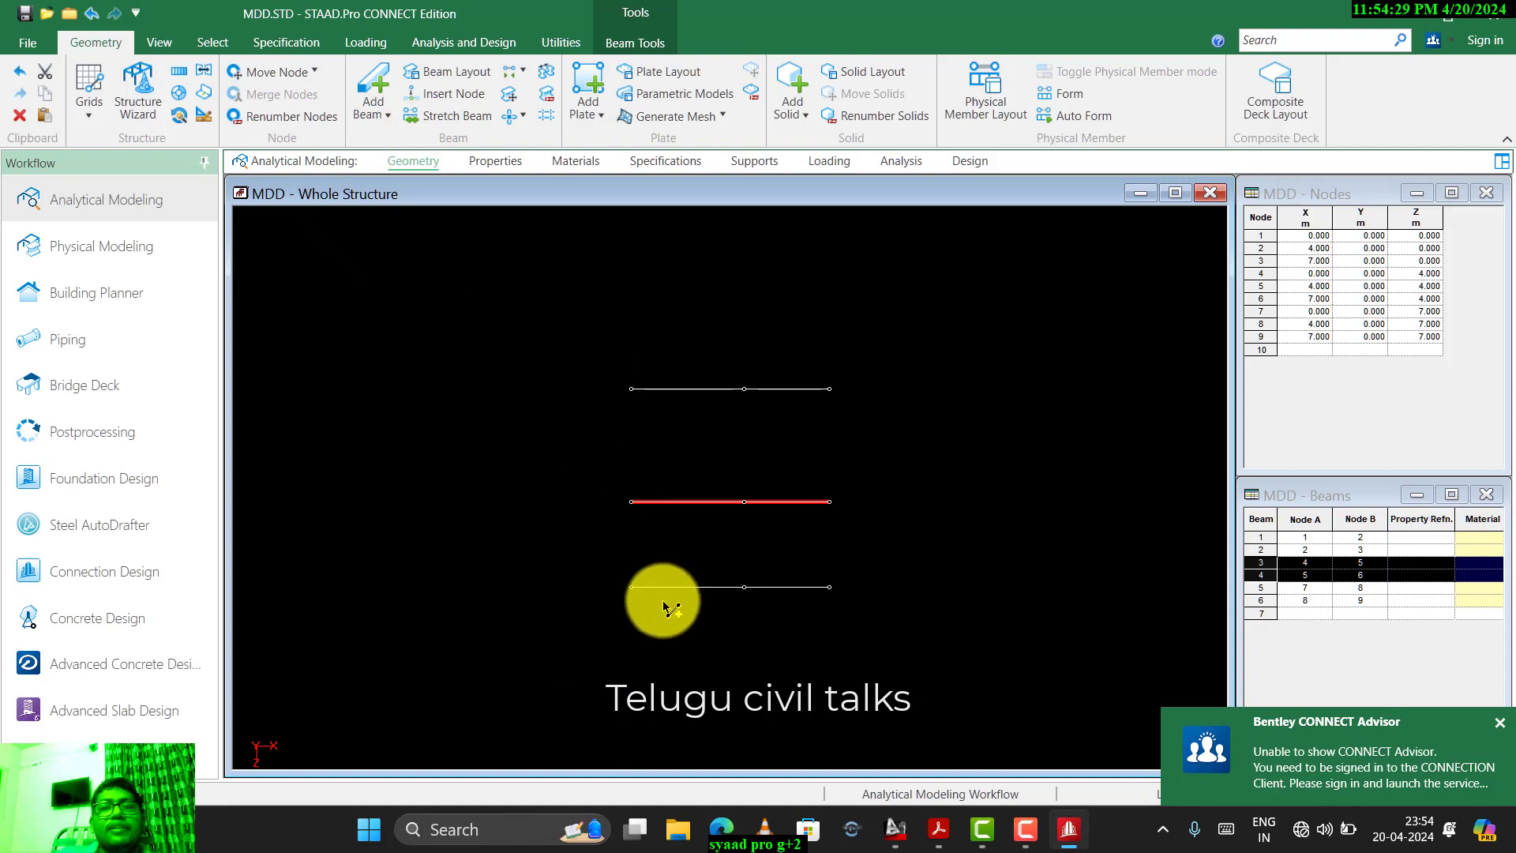
{"action": "left_click", "coordinate": [632, 587]}
{"action": "left_click", "coordinate": [631, 503]}
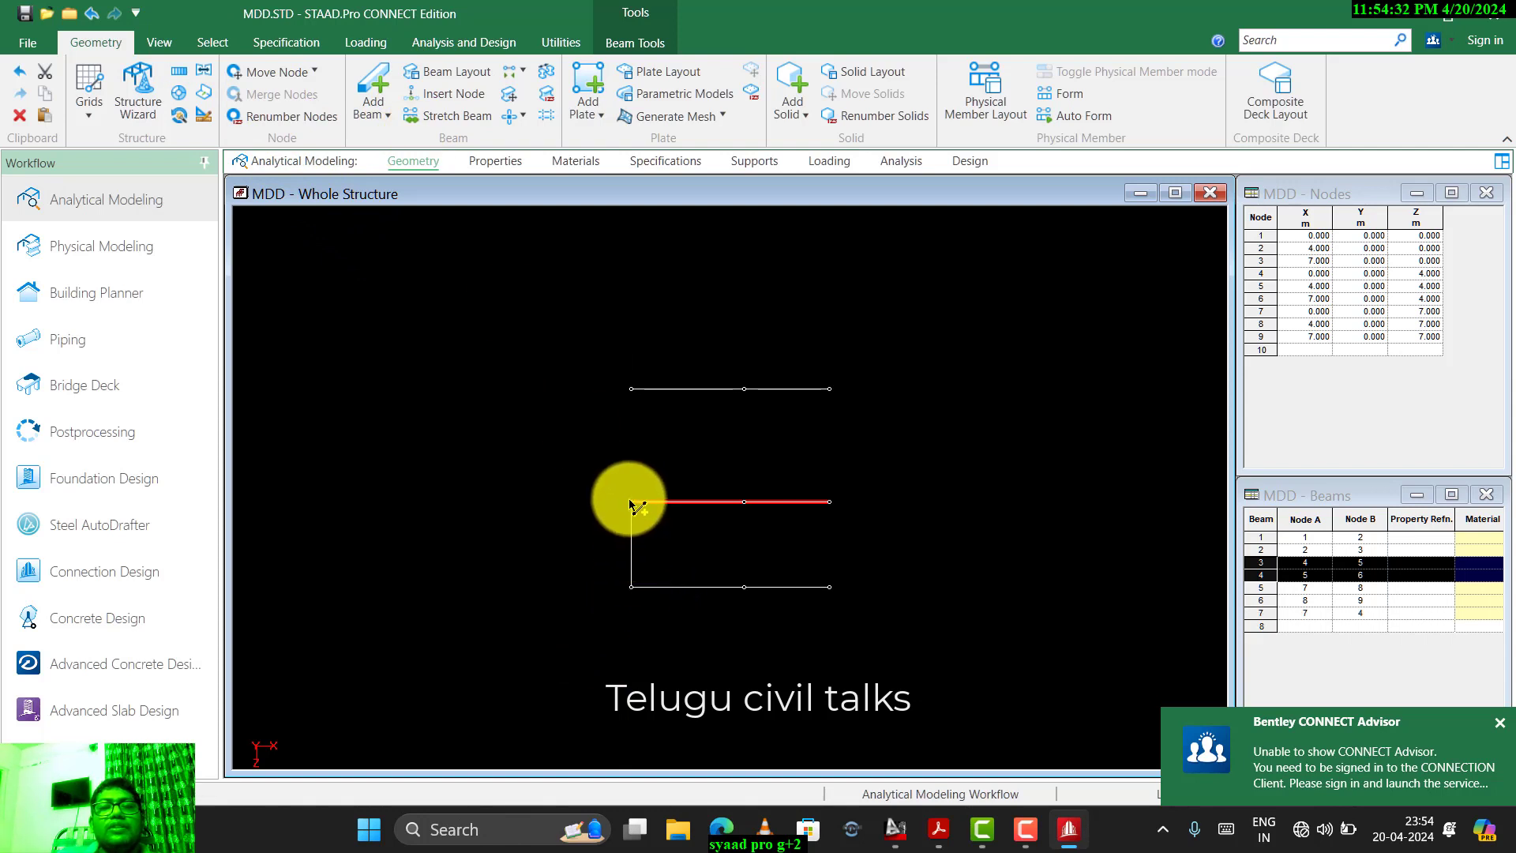
{"action": "left_click", "coordinate": [631, 388]}
{"action": "left_click", "coordinate": [745, 587]}
{"action": "left_click", "coordinate": [745, 502]}
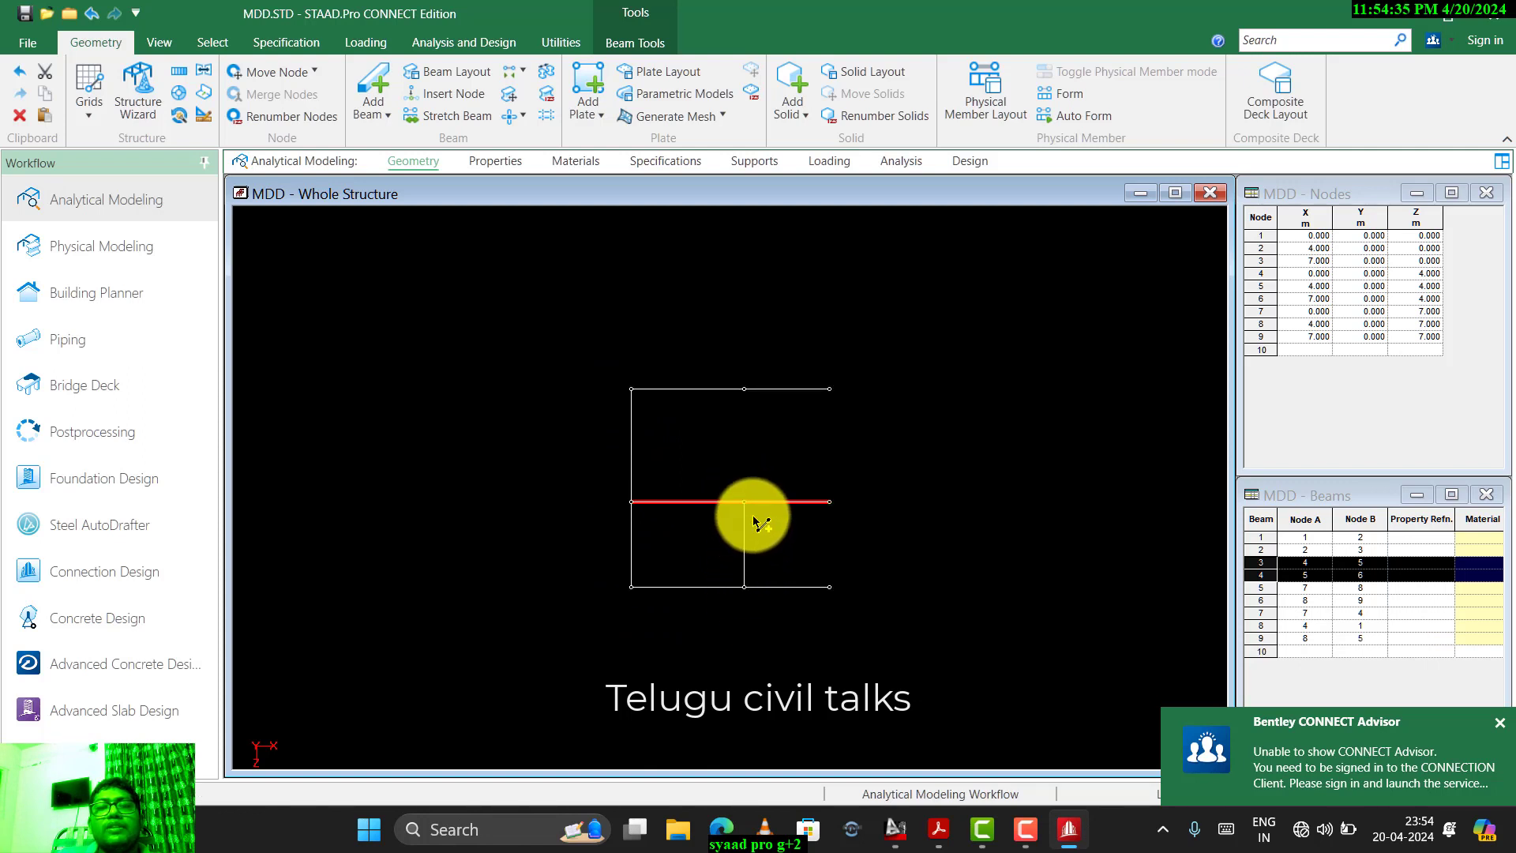
{"action": "left_click", "coordinate": [745, 389]}
{"action": "left_click", "coordinate": [829, 587]}
{"action": "left_click", "coordinate": [829, 501]}
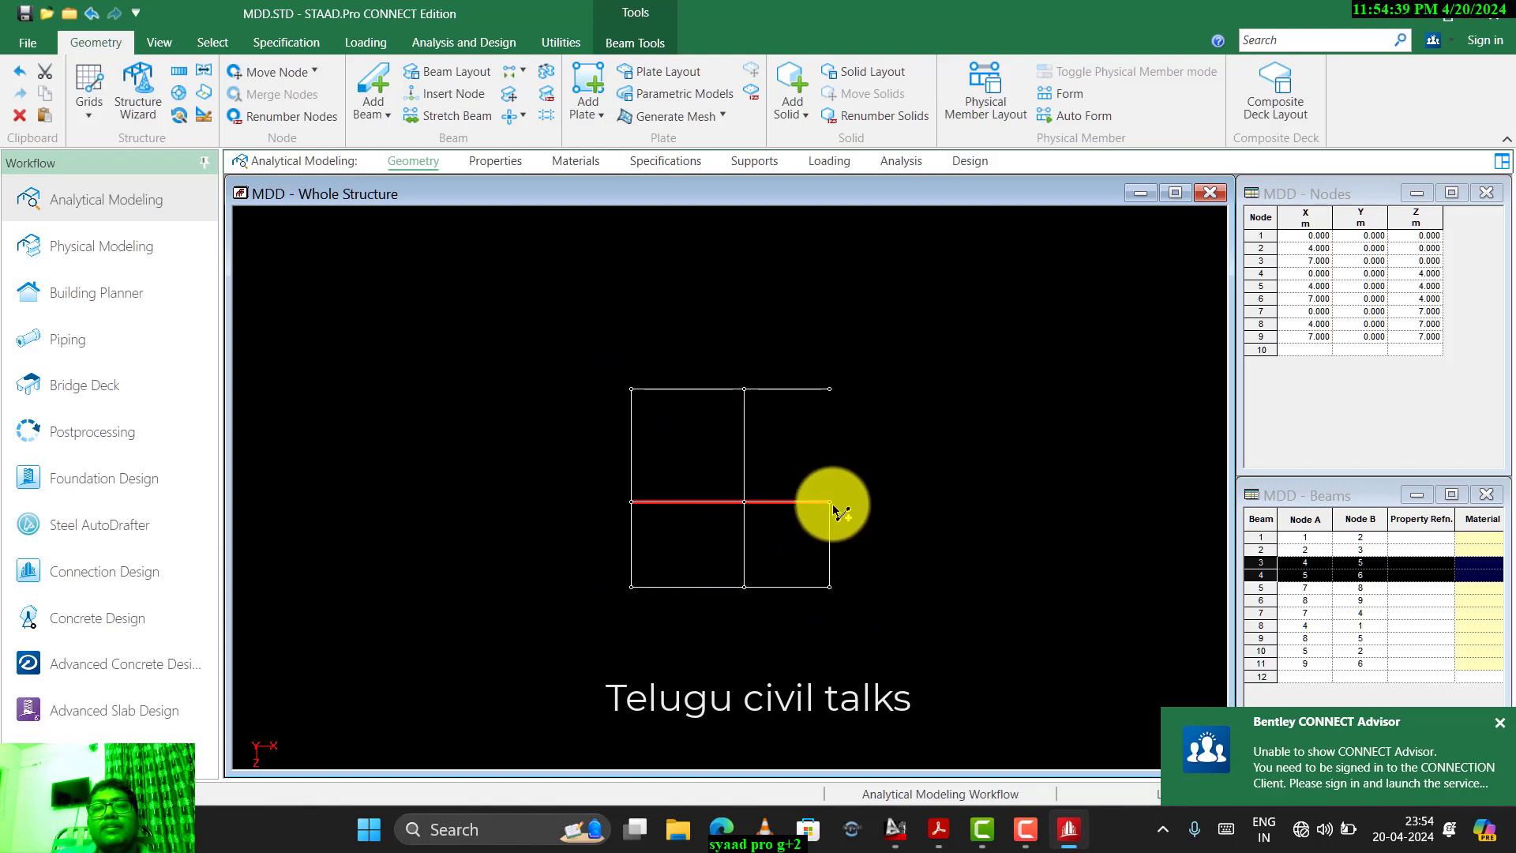
{"action": "left_click", "coordinate": [829, 388]}
{"action": "key", "text": "Escape"}
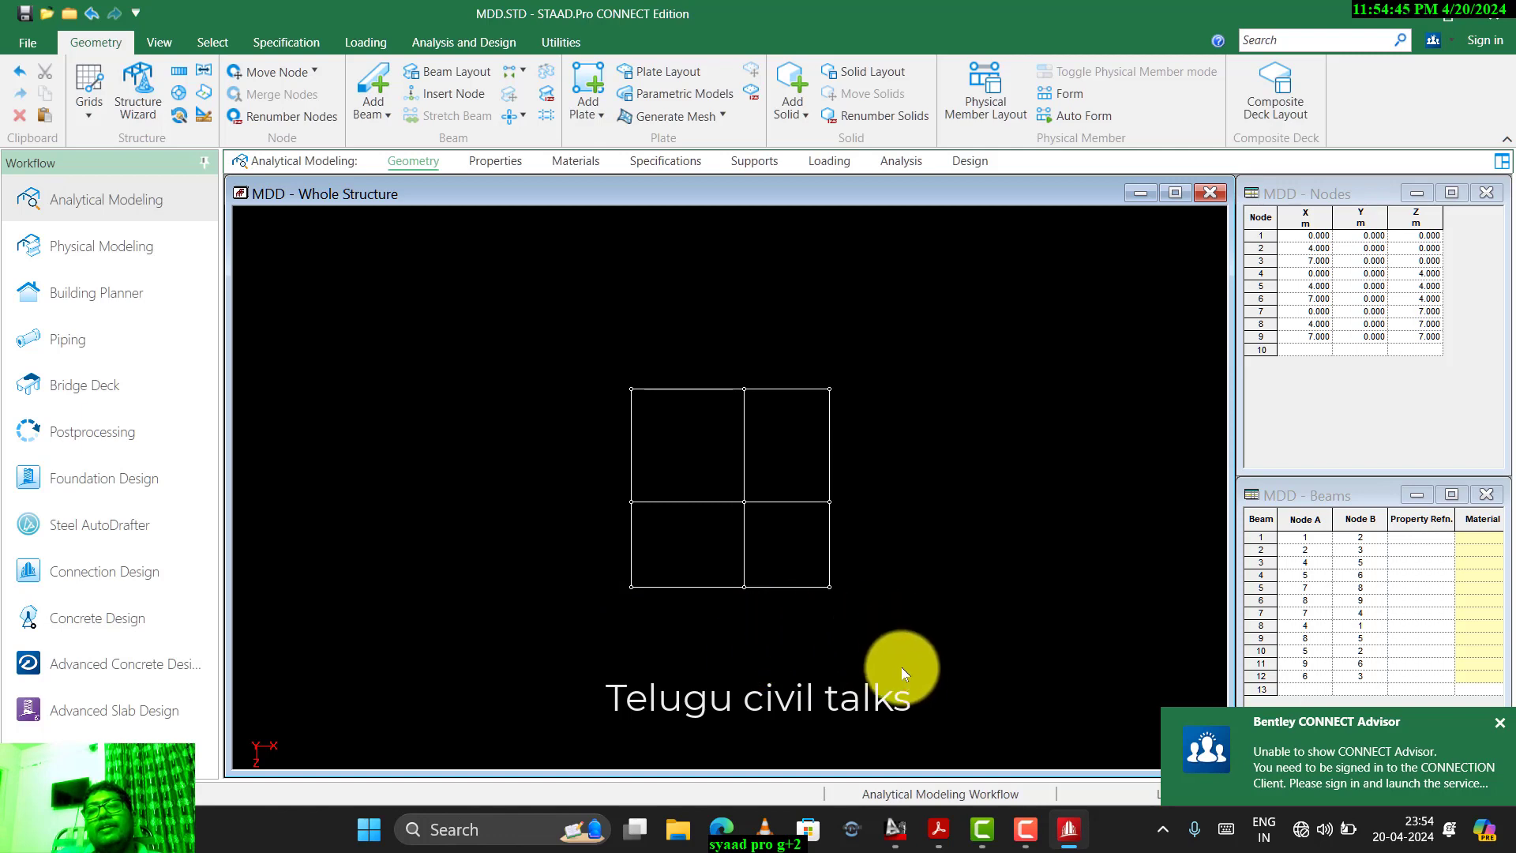
- Examine the AutoCAD elevation for the foundation depth and storey heights, and return to the STAAD.Pro model
{"action": "key", "text": "alt+Tab"}
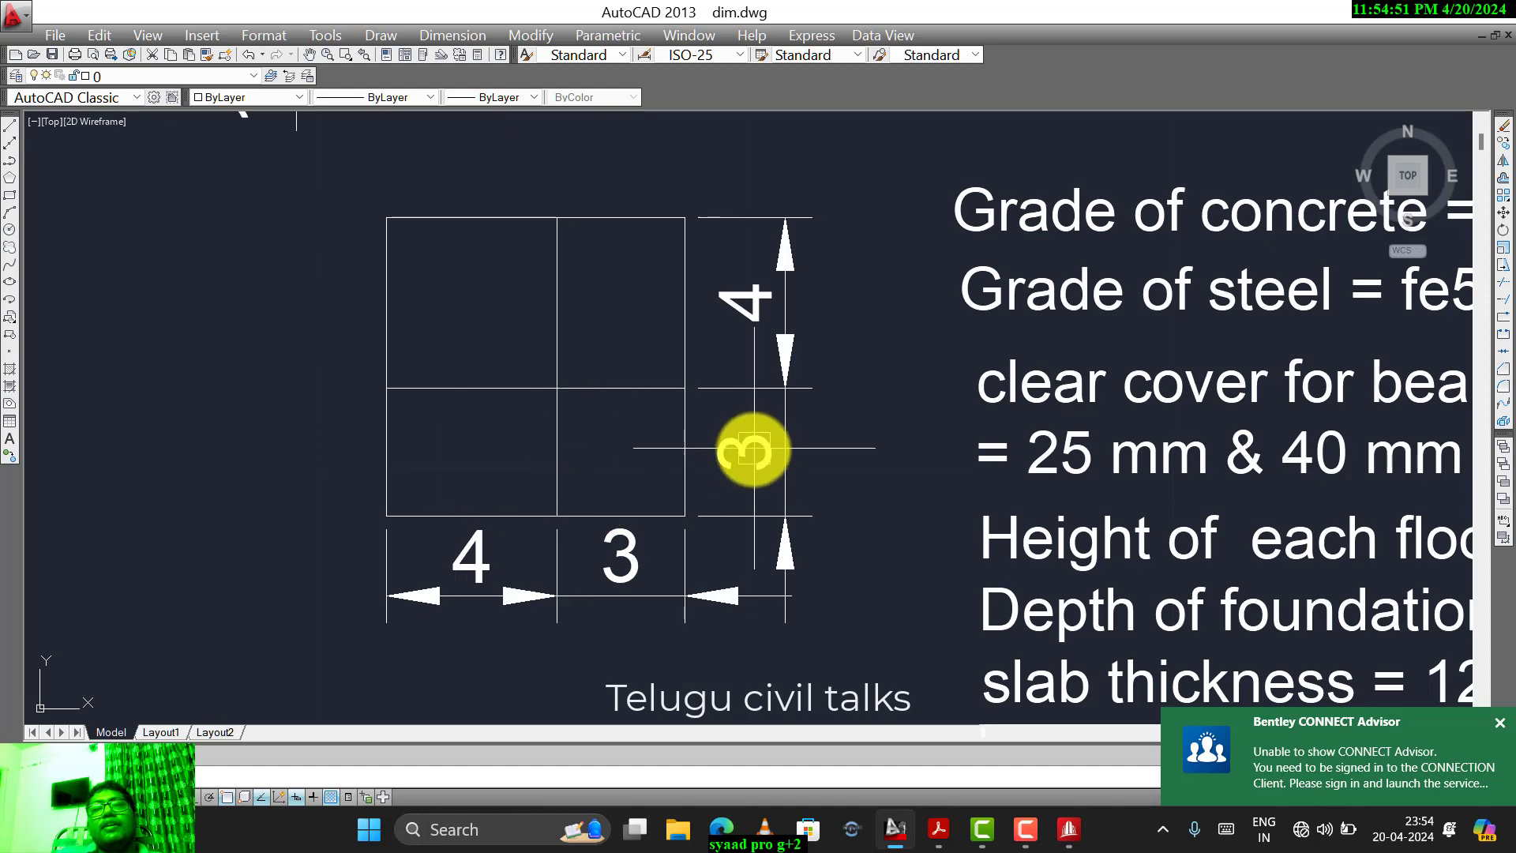
{"action": "scroll", "coordinate": [699, 458], "scroll_direction": "down", "scroll_amount": 2}
{"action": "middle_click_drag", "start_coordinate": [689, 466], "coordinate": [706, 705]}
{"action": "scroll", "coordinate": [615, 375], "scroll_direction": "up", "scroll_amount": 2}
{"action": "middle_click_drag", "start_coordinate": [616, 376], "coordinate": [638, 513]}
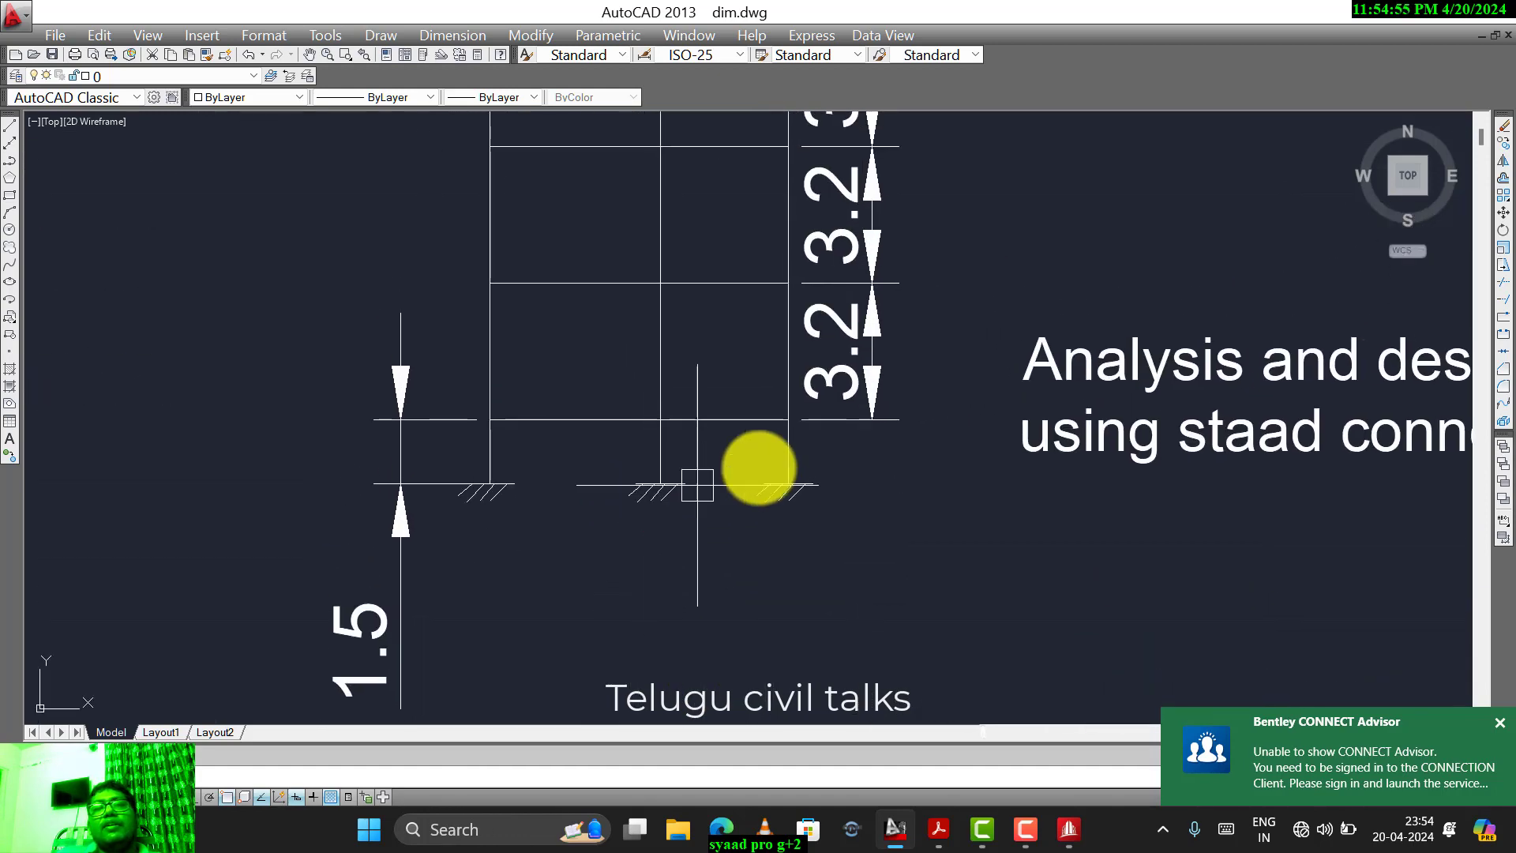
{"action": "scroll", "coordinate": [829, 451], "scroll_direction": "down", "scroll_amount": 2}
{"action": "scroll", "coordinate": [626, 447], "scroll_direction": "up", "scroll_amount": 2}
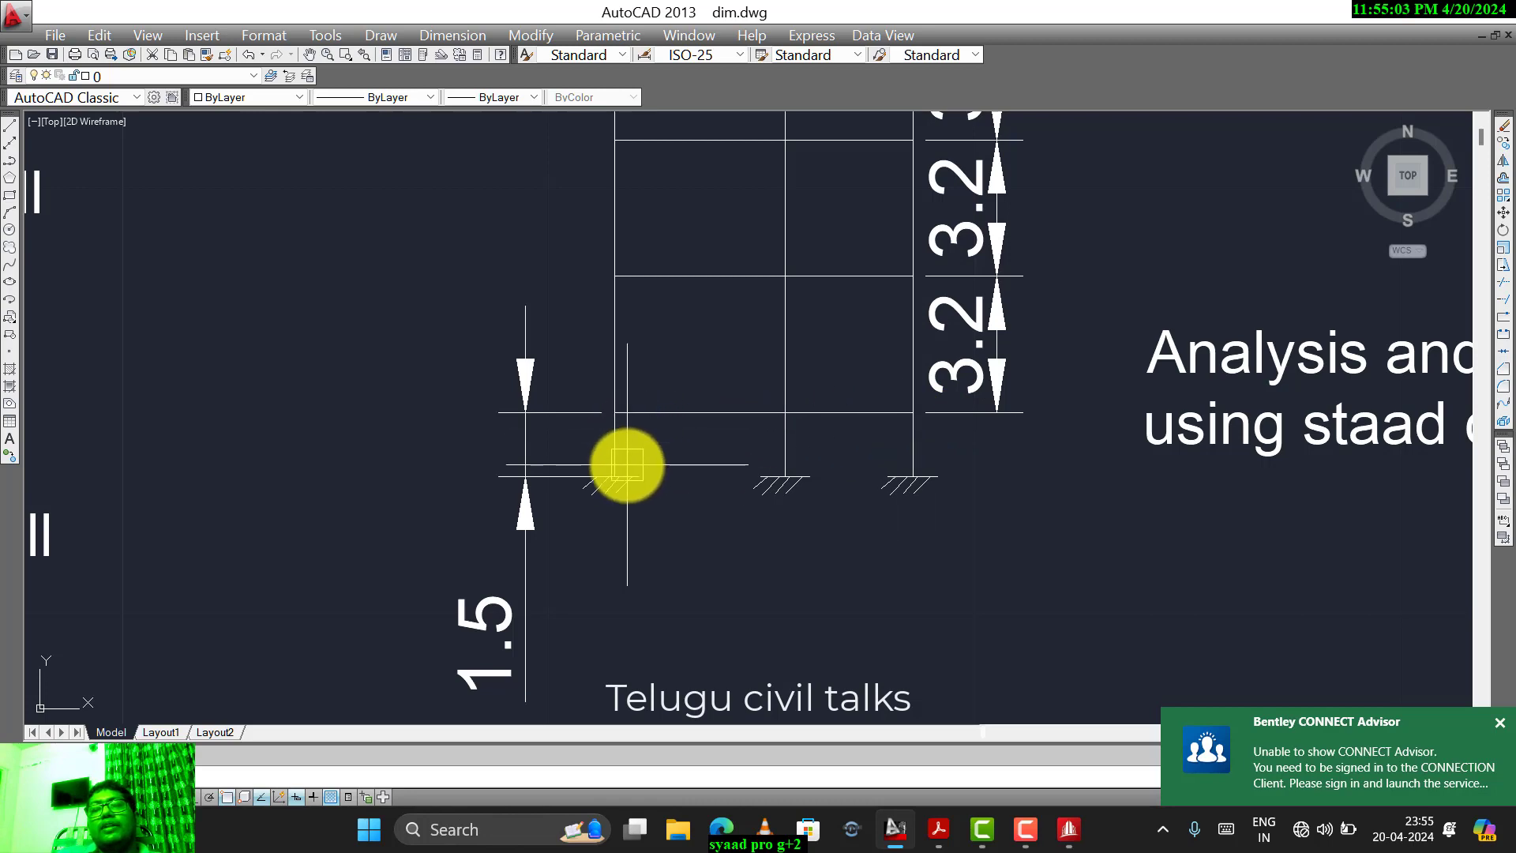
{"action": "key", "text": "alt+Tab"}
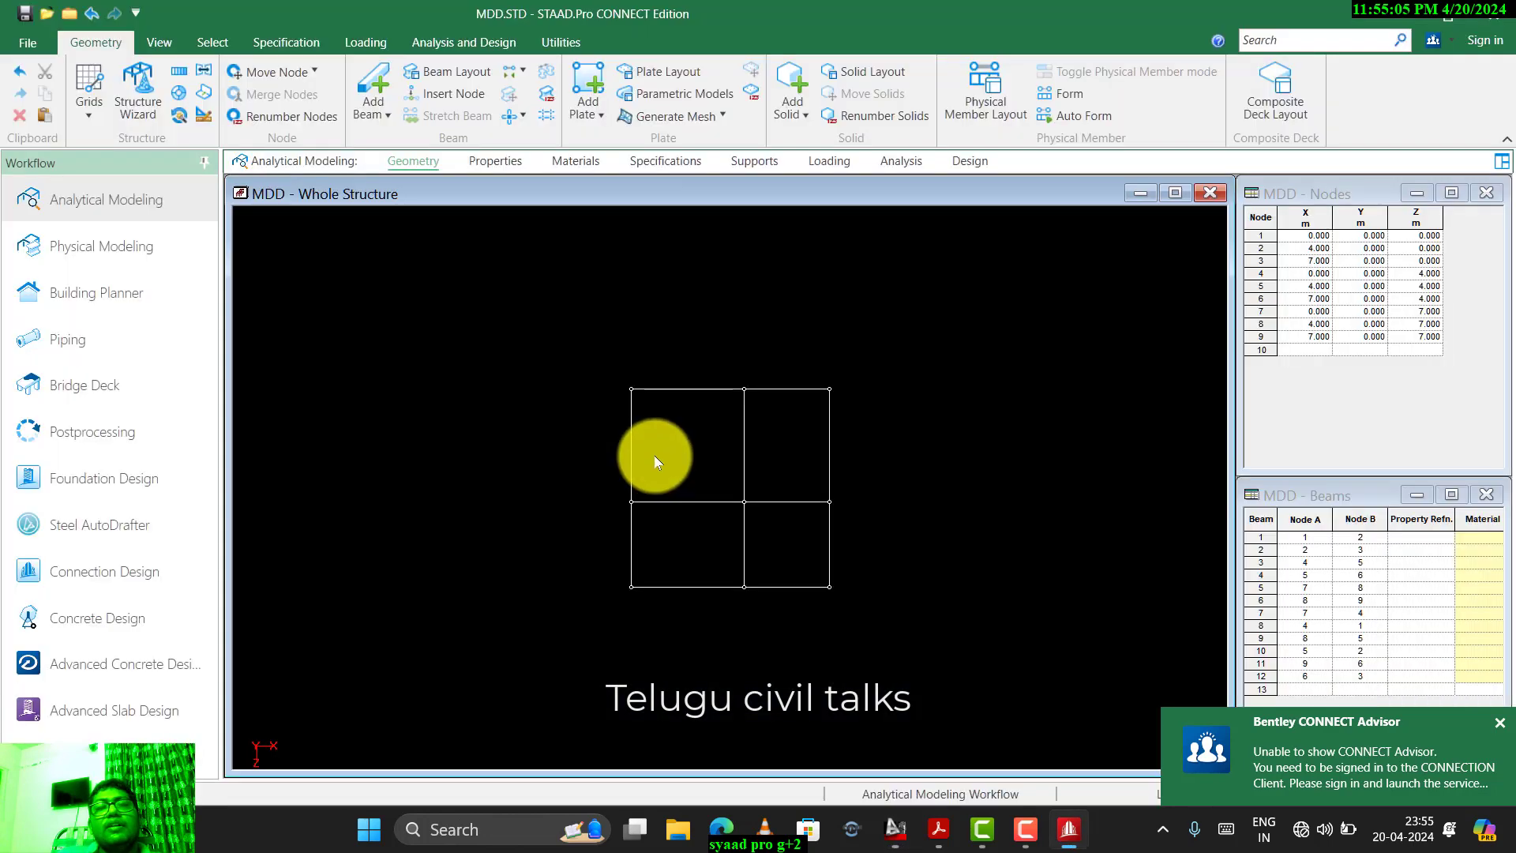
- Show the base grid in isometric view and activate the Nodes Cursor, trying it by selecting all nodes and clearing the selection
{"action": "left_click", "coordinate": [159, 42]}
{"action": "left_click", "coordinate": [385, 69]}
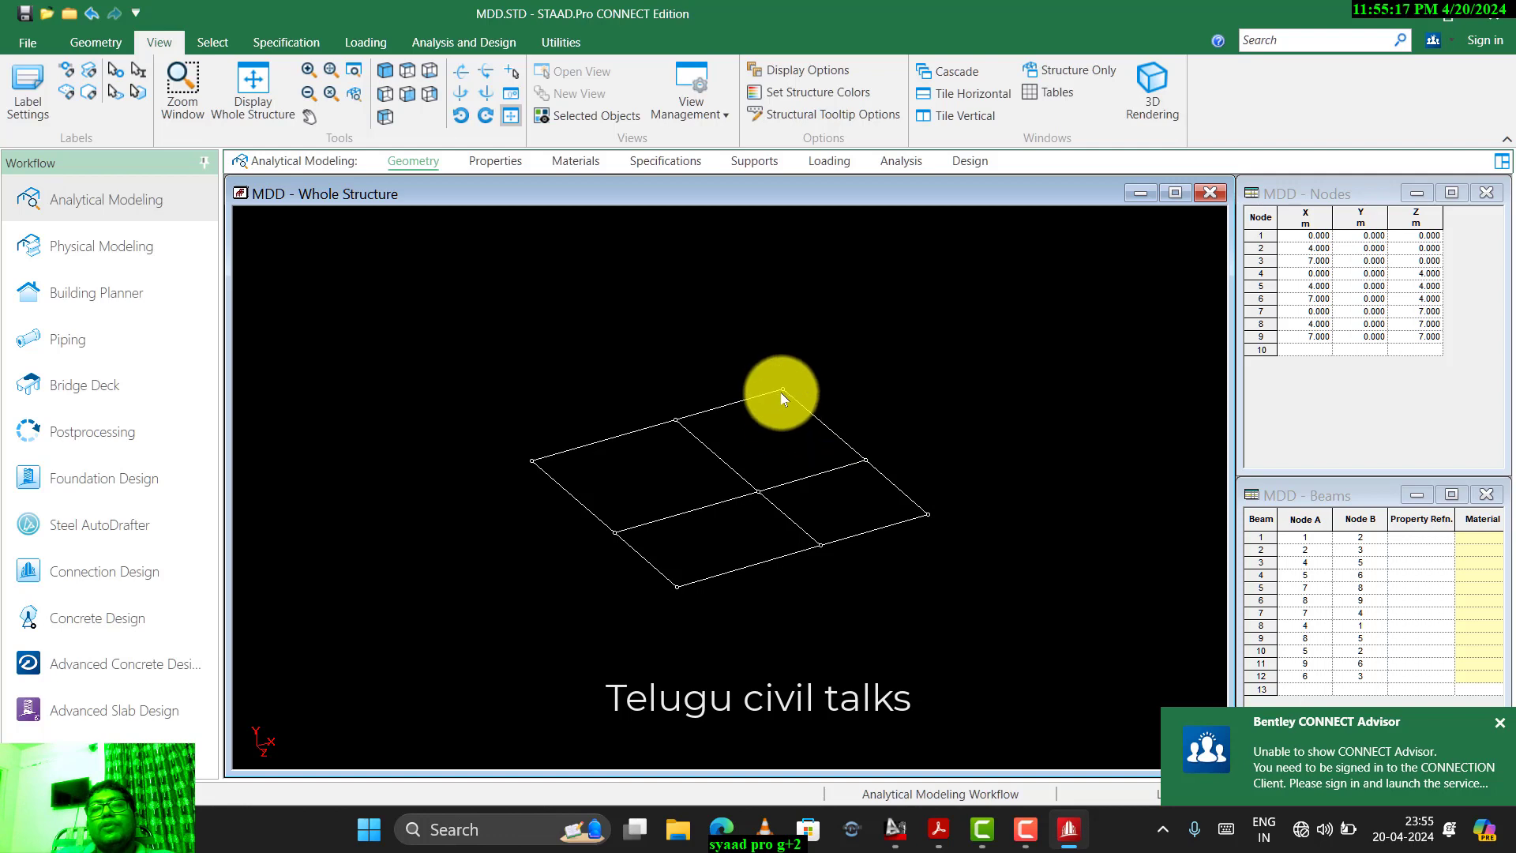
{"action": "right_click", "coordinate": [741, 343]}
{"action": "mouse_move", "coordinate": [831, 368]}
{"action": "left_click", "coordinate": [1058, 369]}
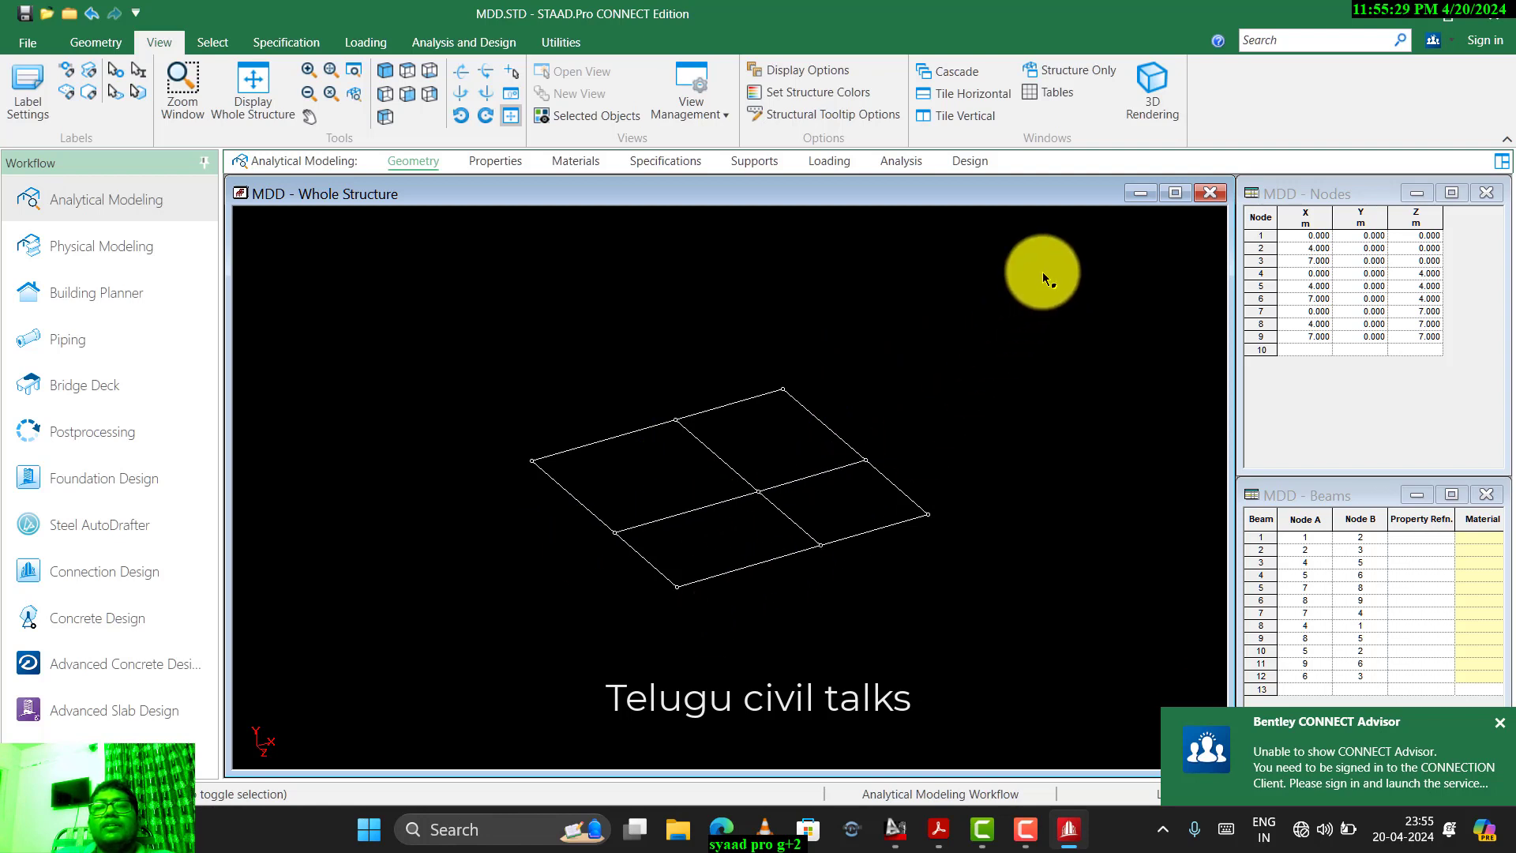
{"action": "key", "text": "ctrl+a"}
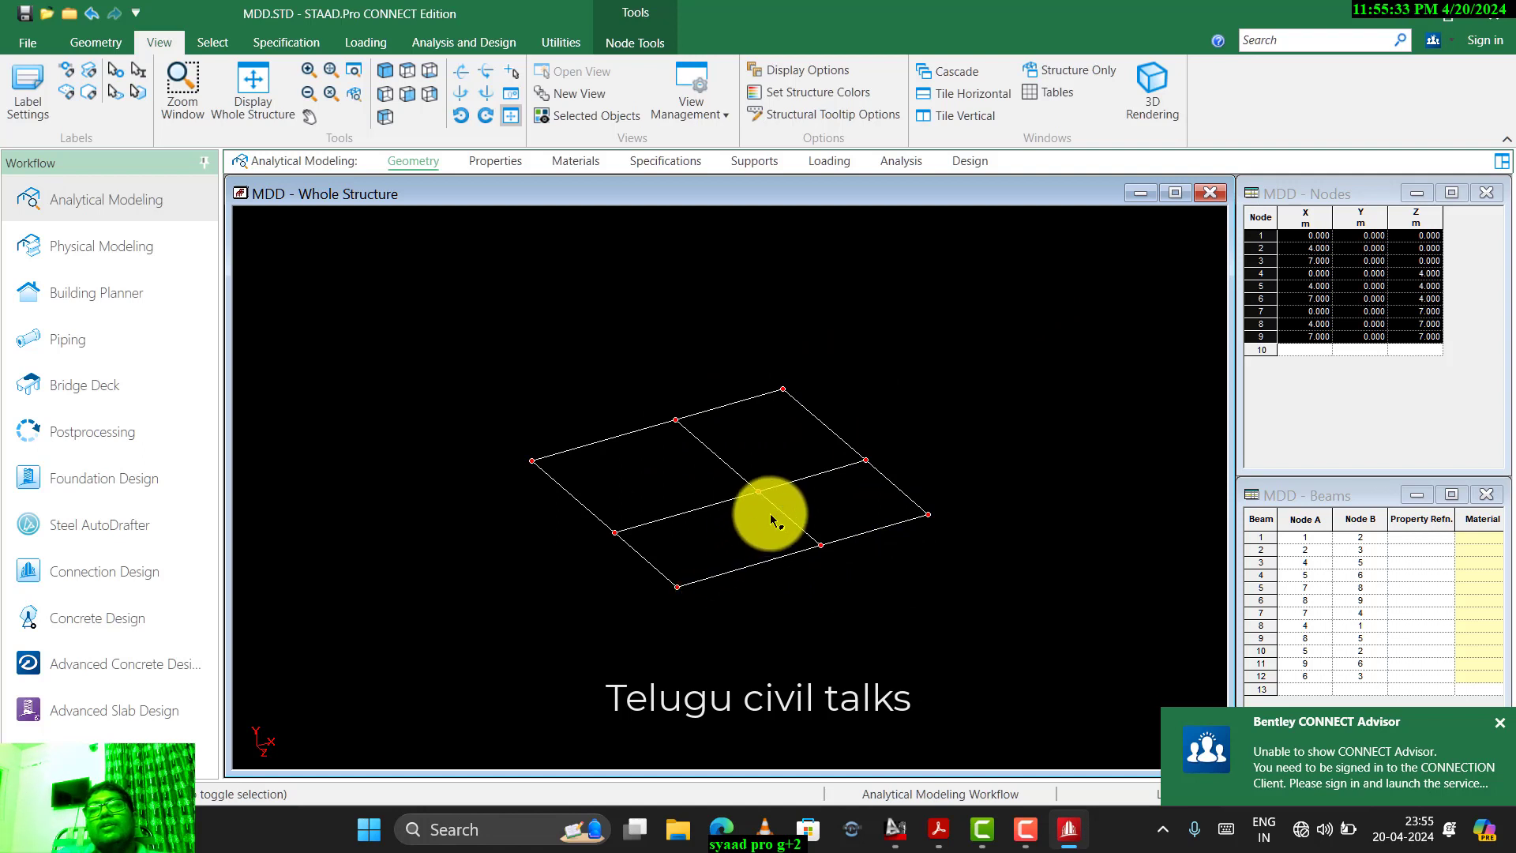
{"action": "left_click", "coordinate": [889, 386]}
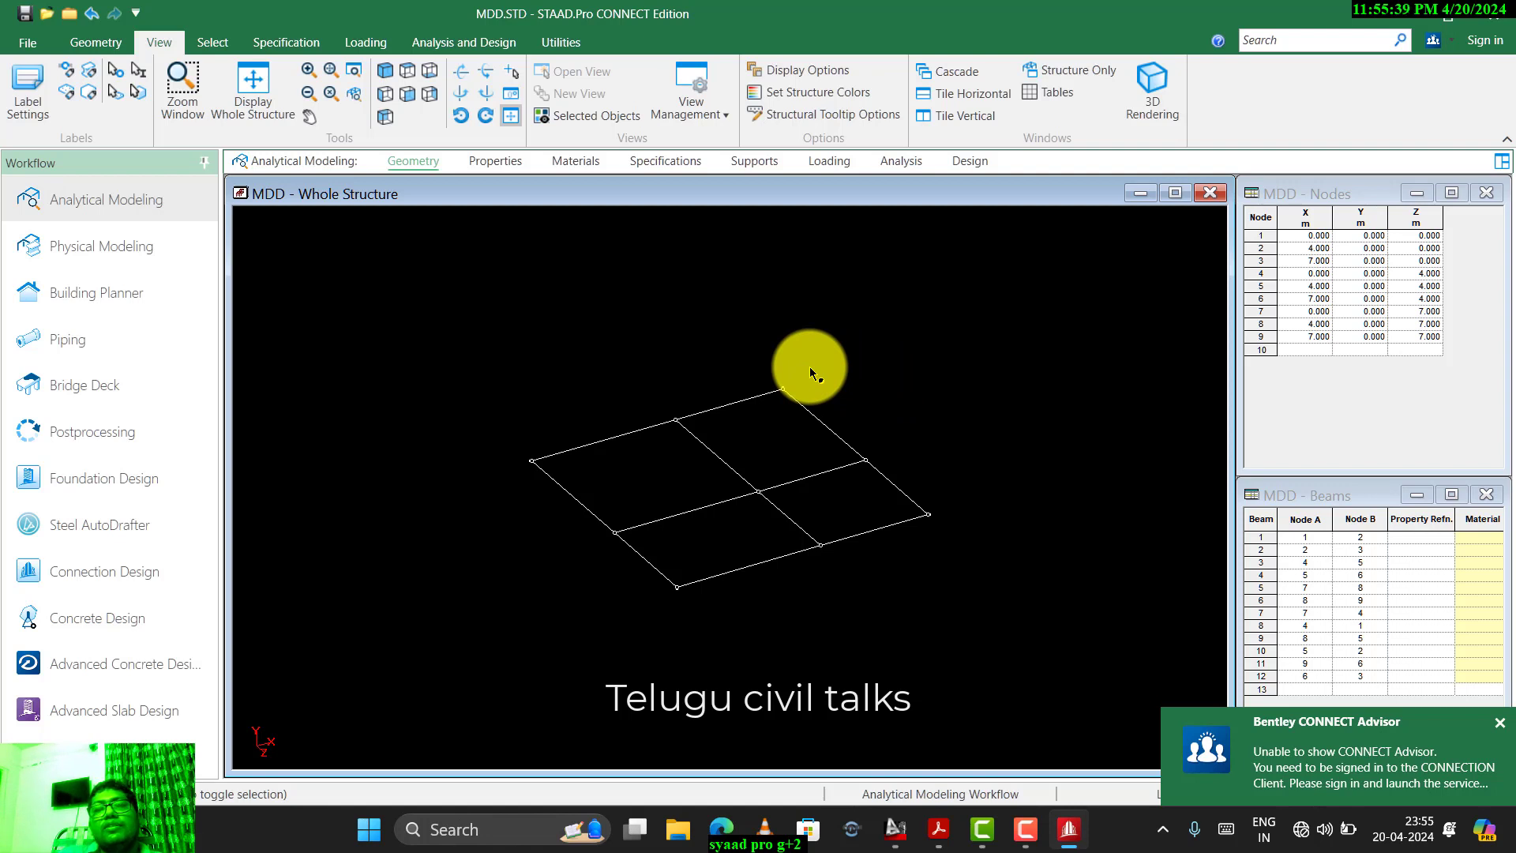
{"action": "left_click", "coordinate": [783, 388]}
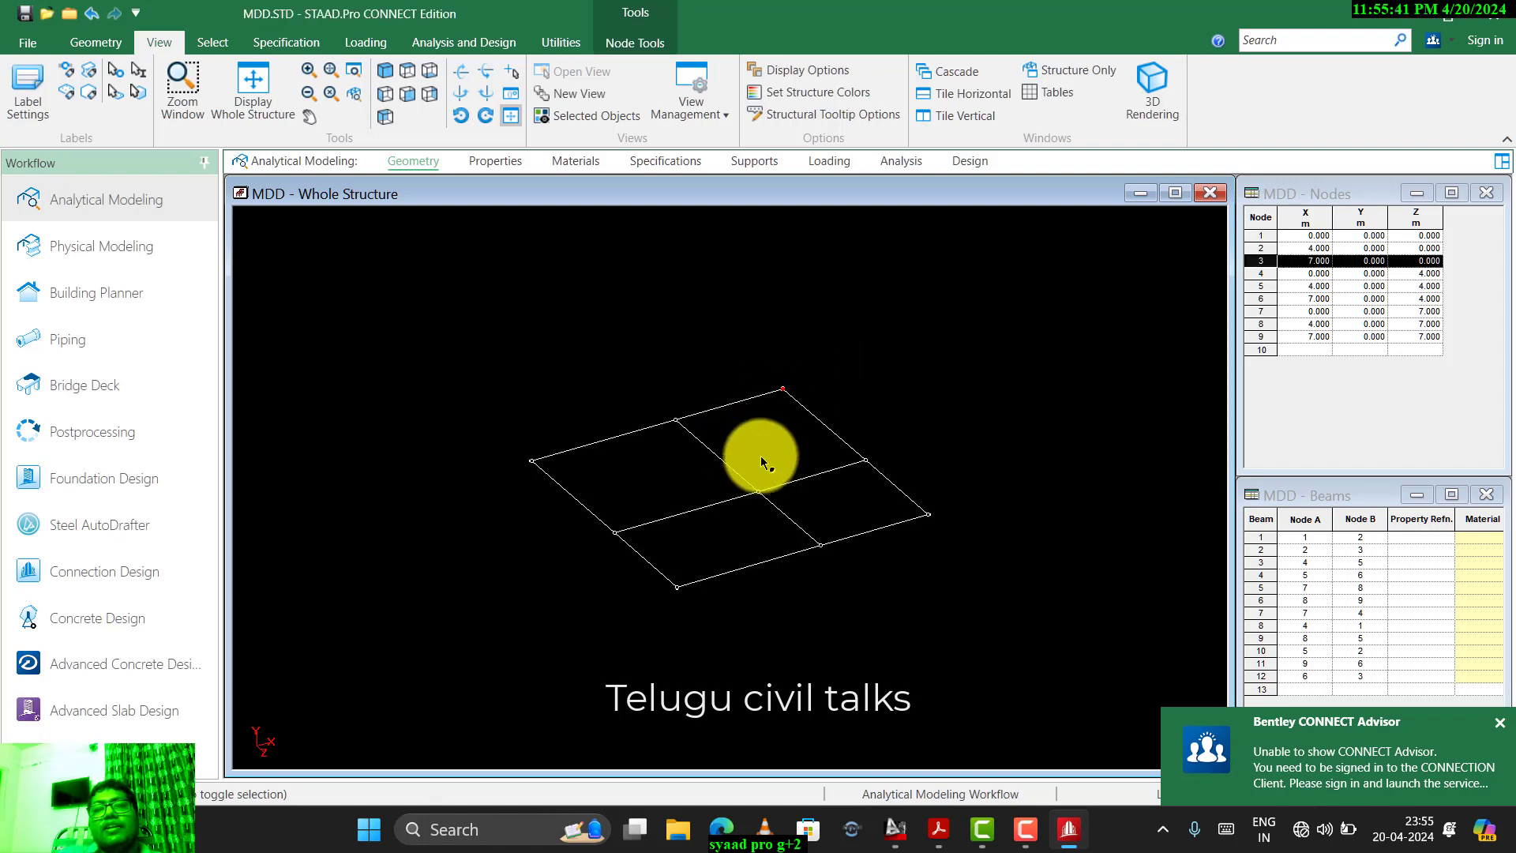
{"action": "left_click_drag", "start_coordinate": [776, 467], "coordinate": [743, 519]}
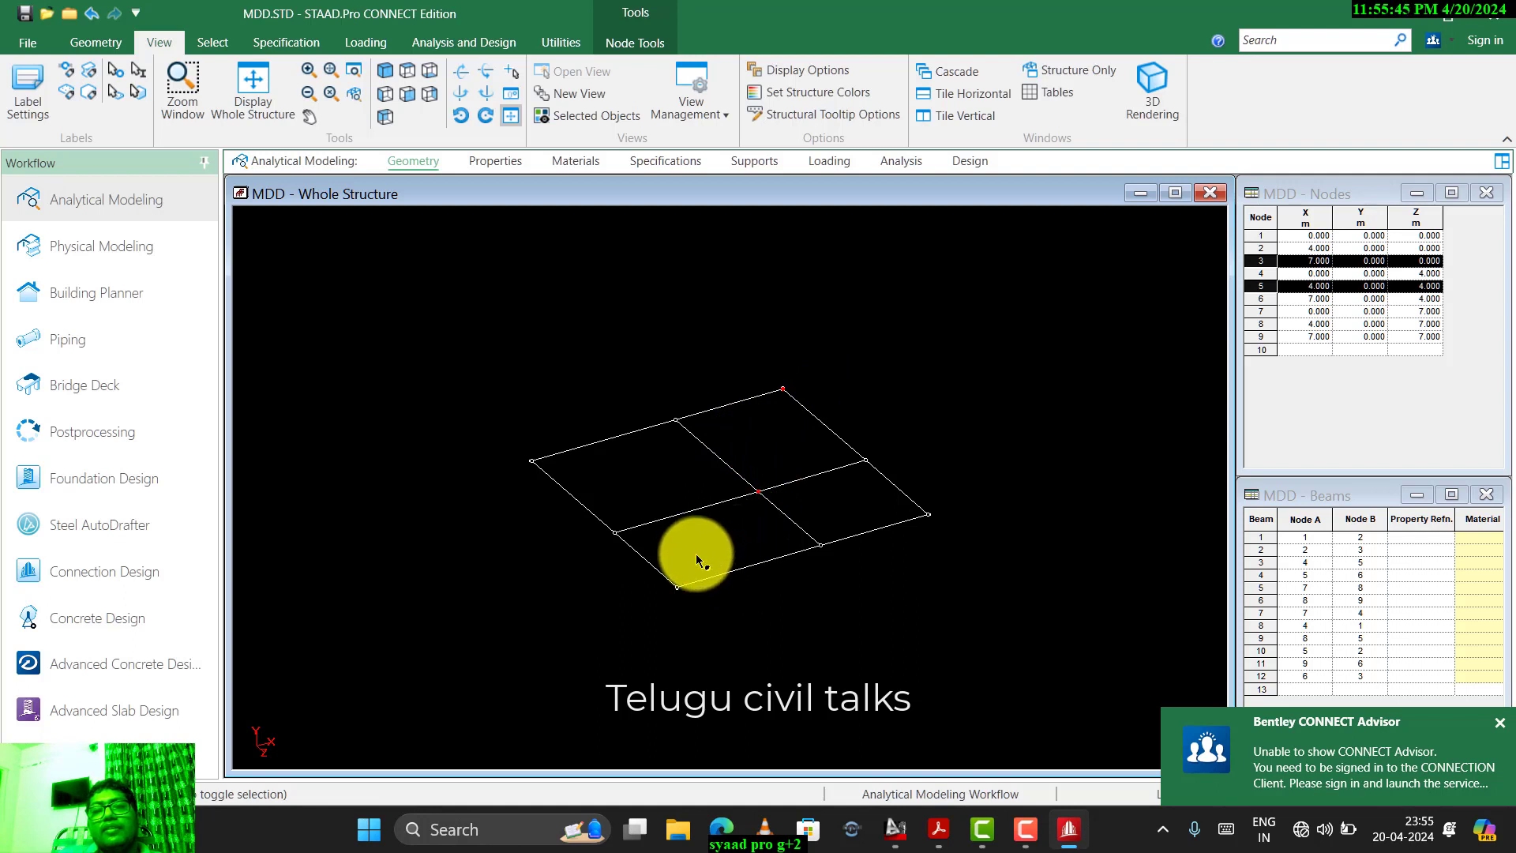
{"action": "left_click", "coordinate": [678, 588], "text": "ctrl"}
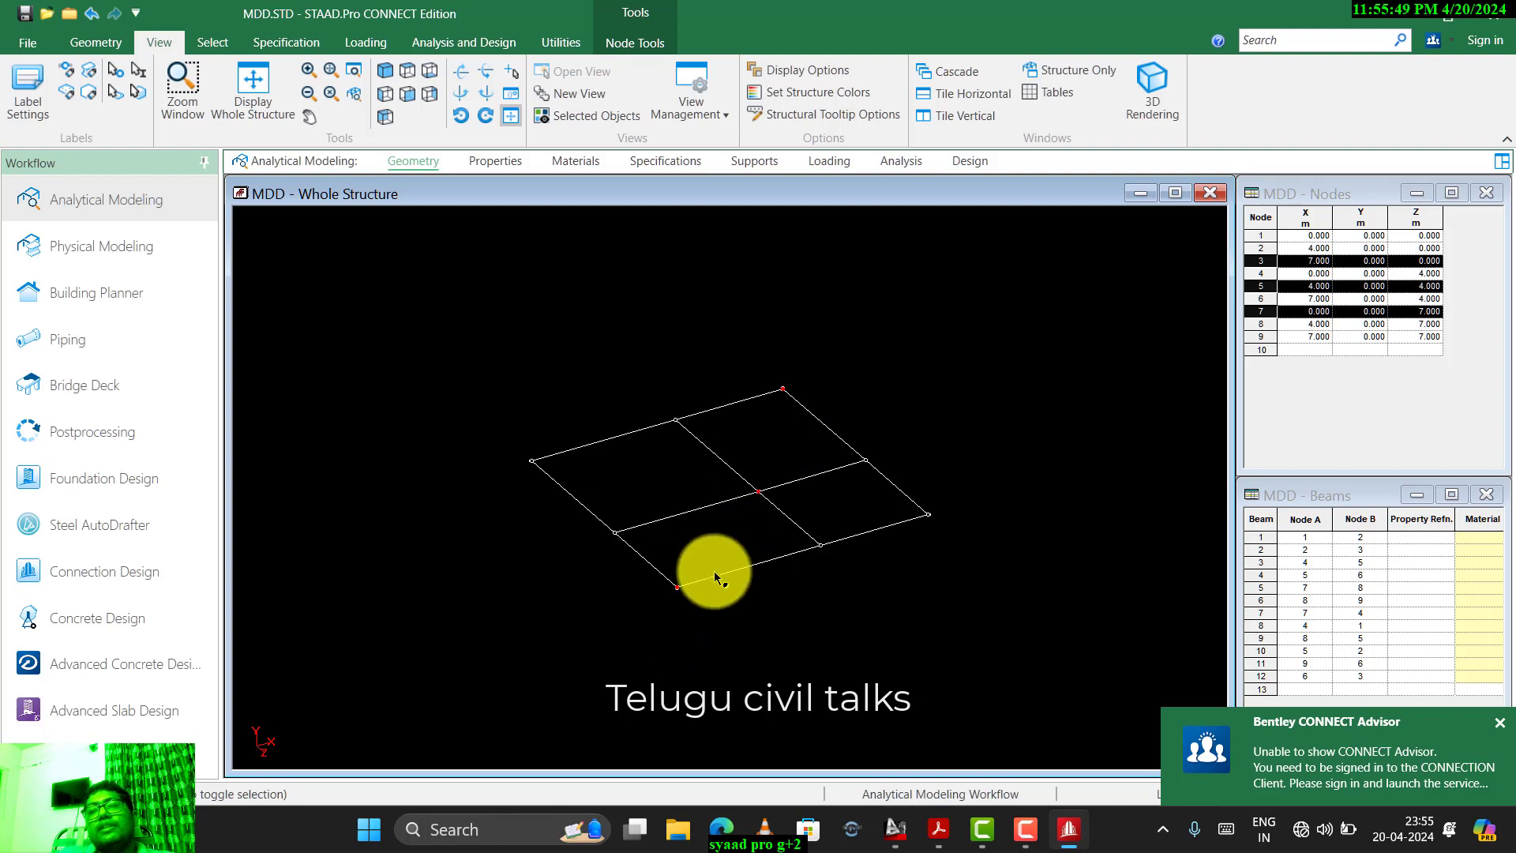
{"action": "left_click", "coordinate": [880, 581]}
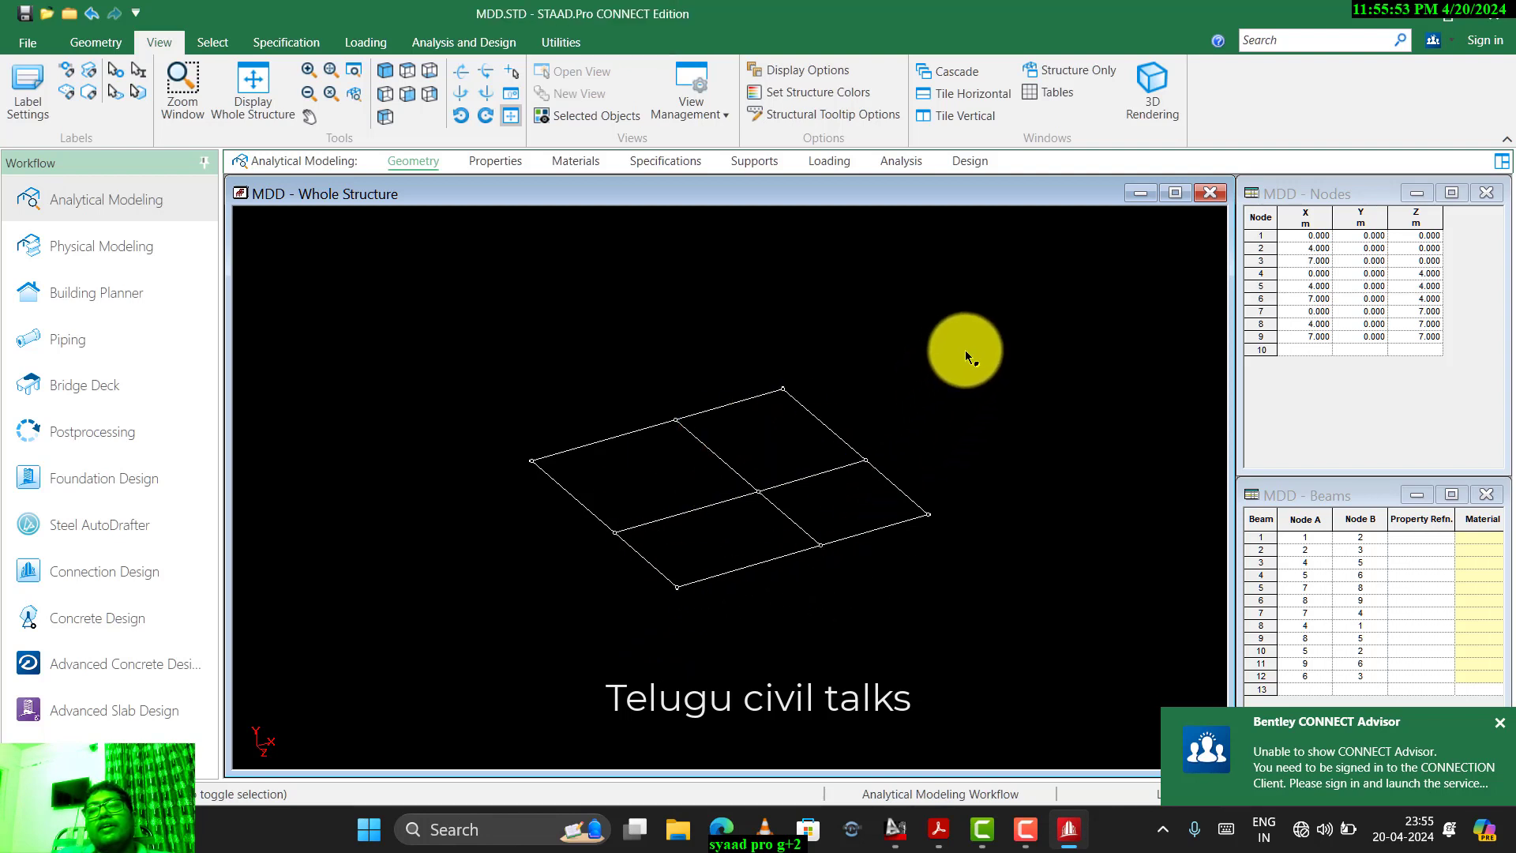
- Select all base grid nodes and apply Translational Repeat along Y with one step of -1.5 m and Link Steps enabled to create the foundation columns
{"action": "left_click_drag", "start_coordinate": [1052, 278], "coordinate": [458, 652]}
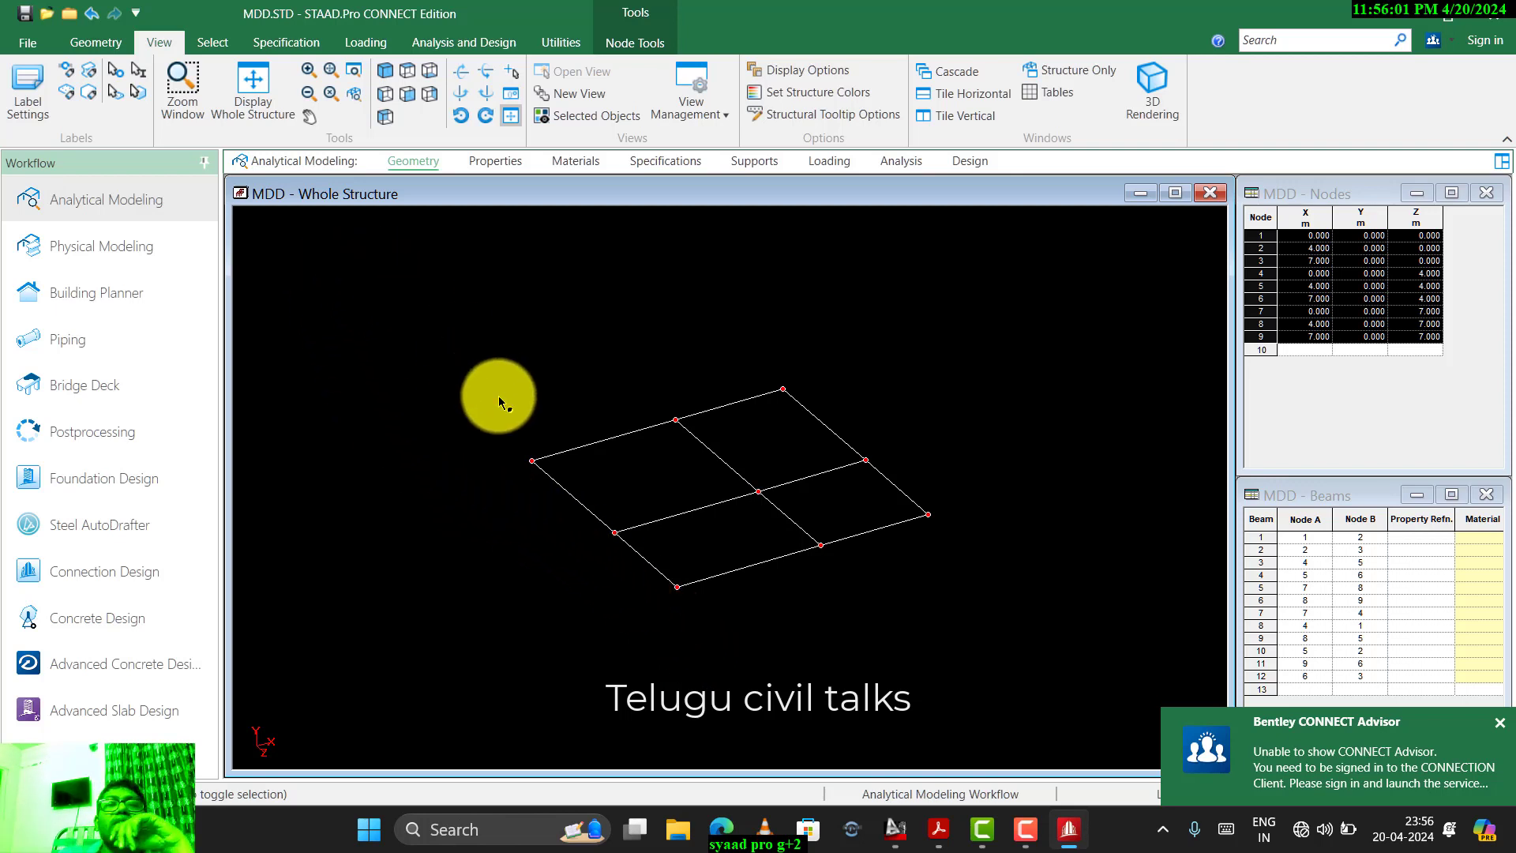
{"action": "left_click", "coordinate": [79, 48]}
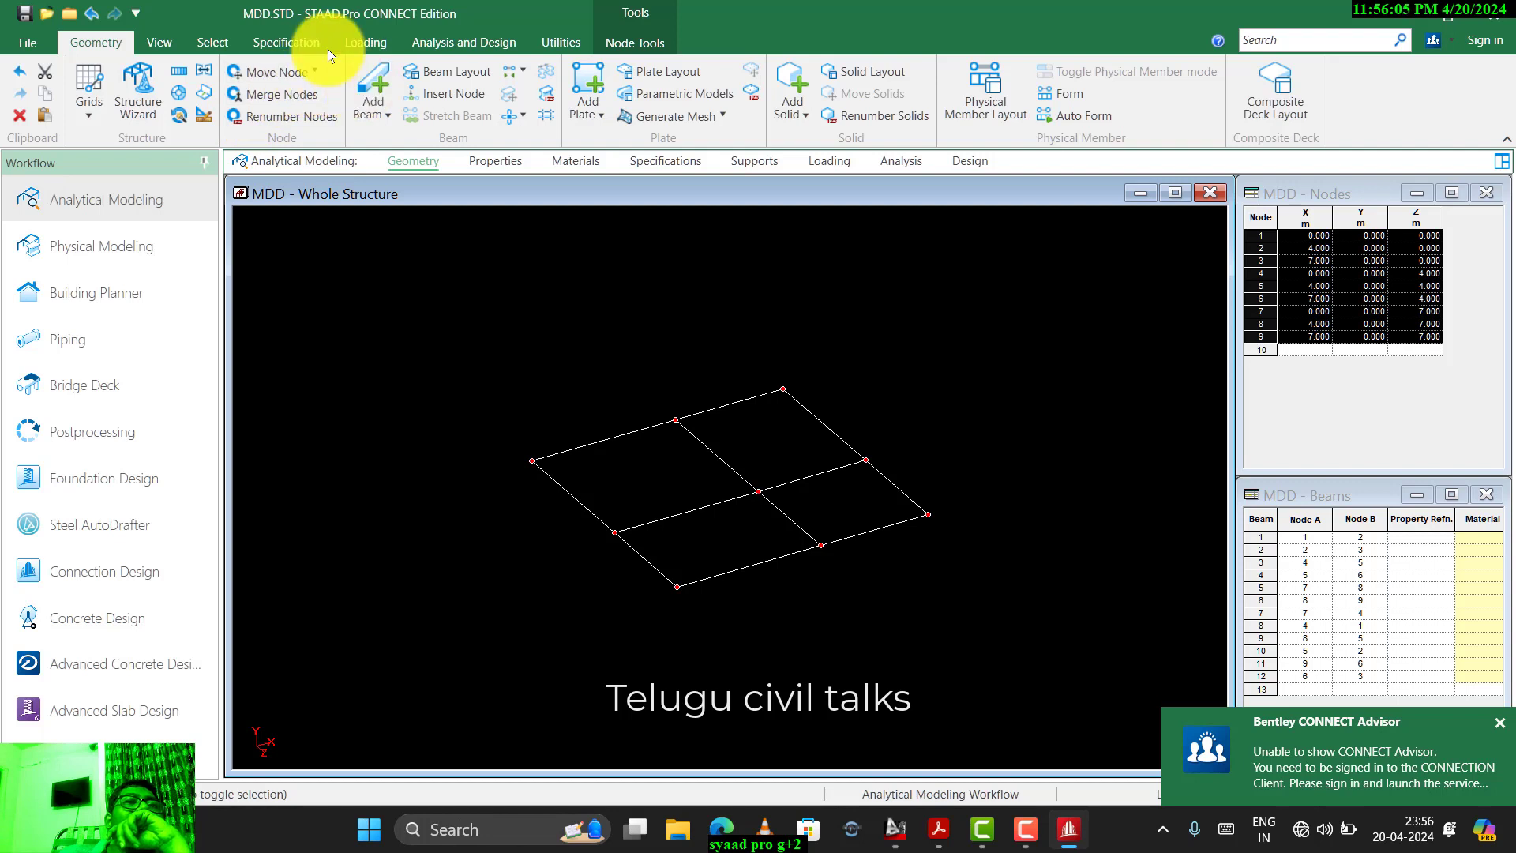
{"action": "left_click", "coordinate": [219, 44]}
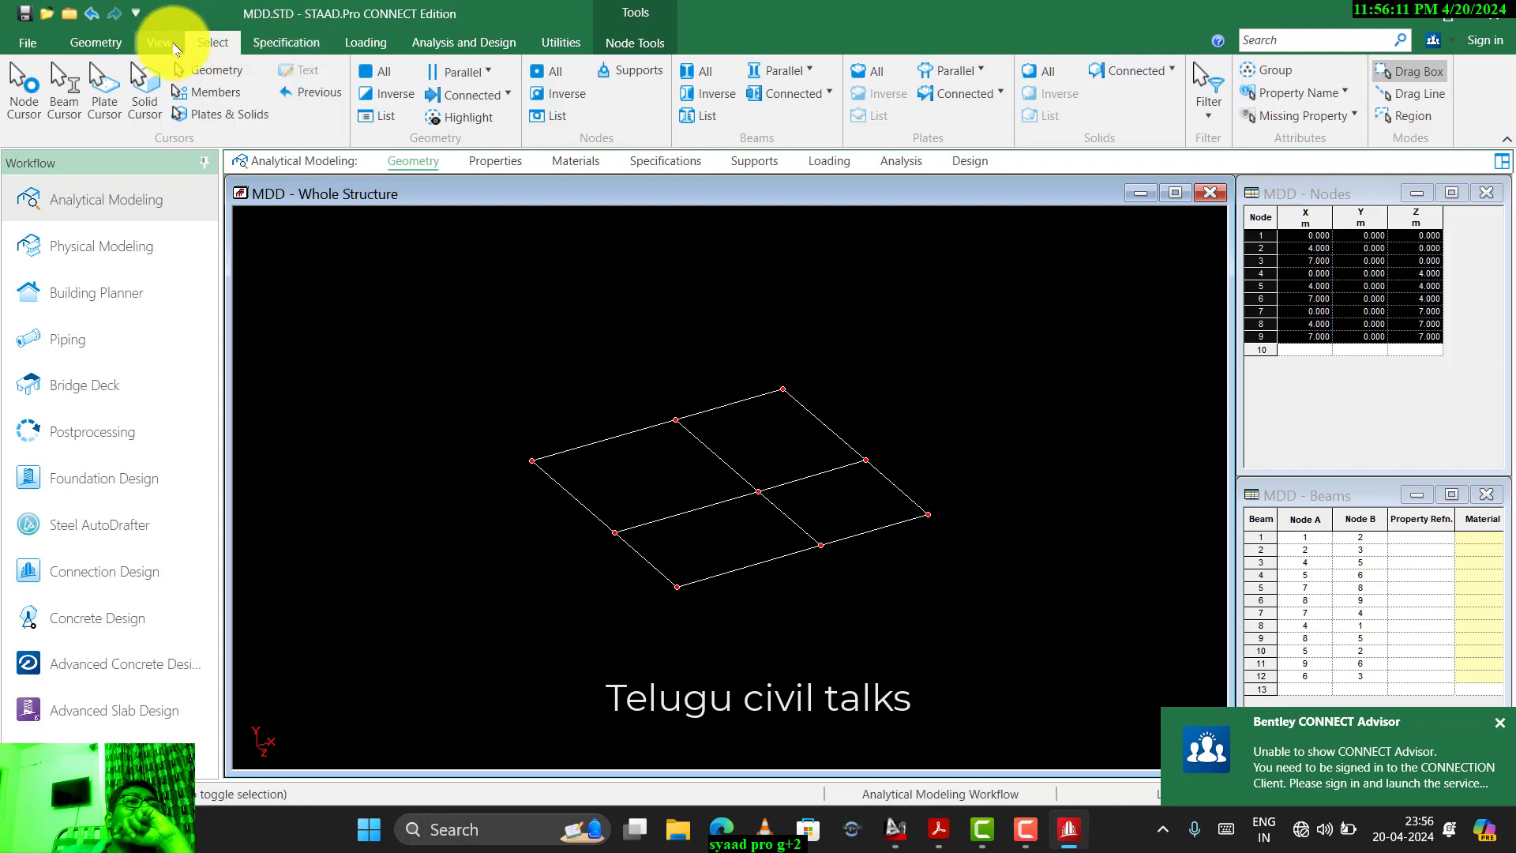
{"action": "left_click", "coordinate": [159, 42]}
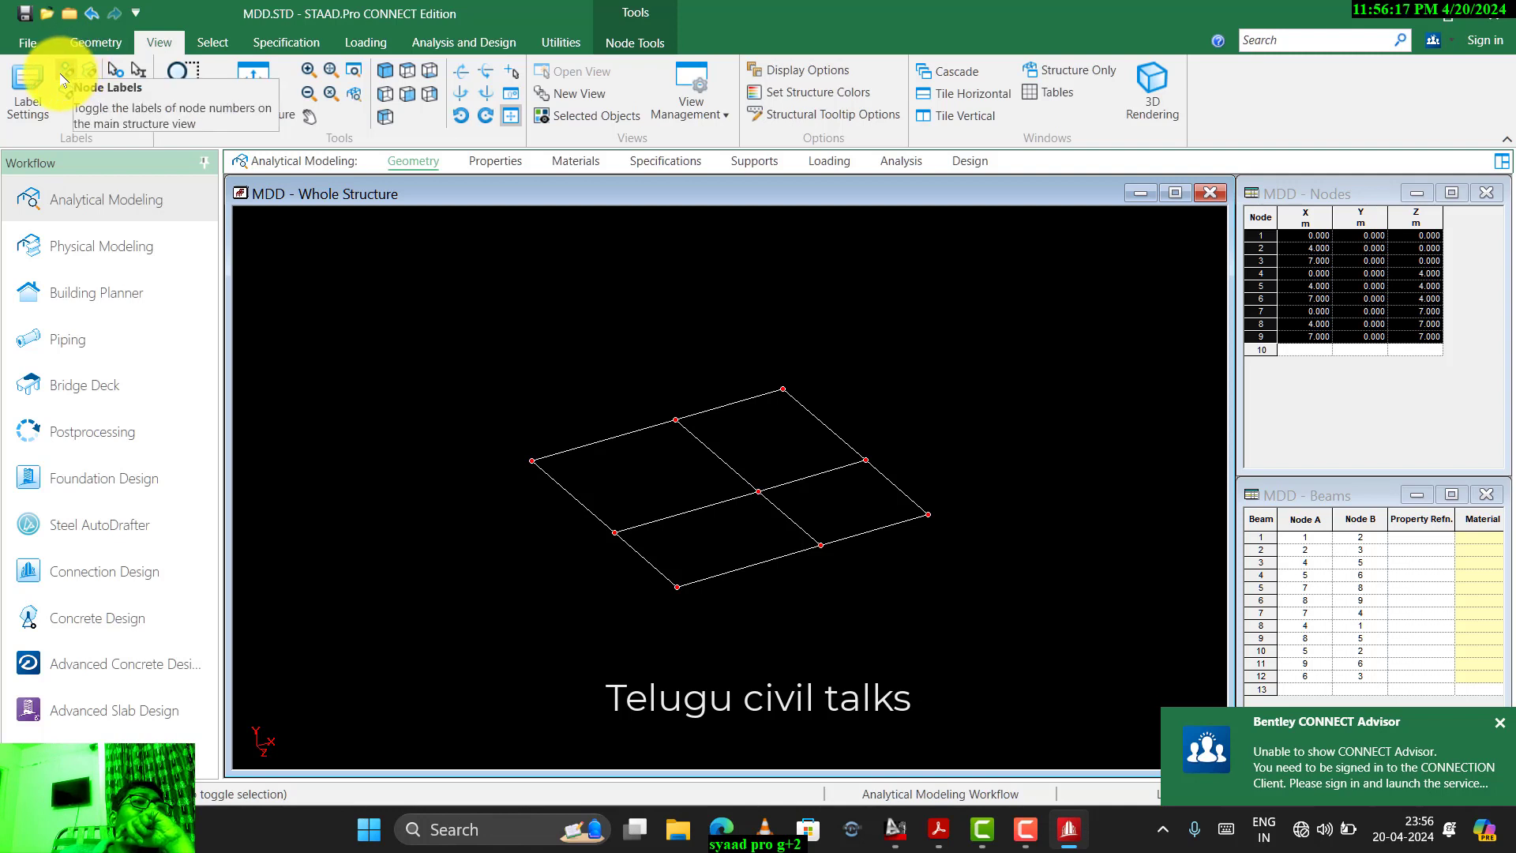
{"action": "left_click", "coordinate": [95, 42]}
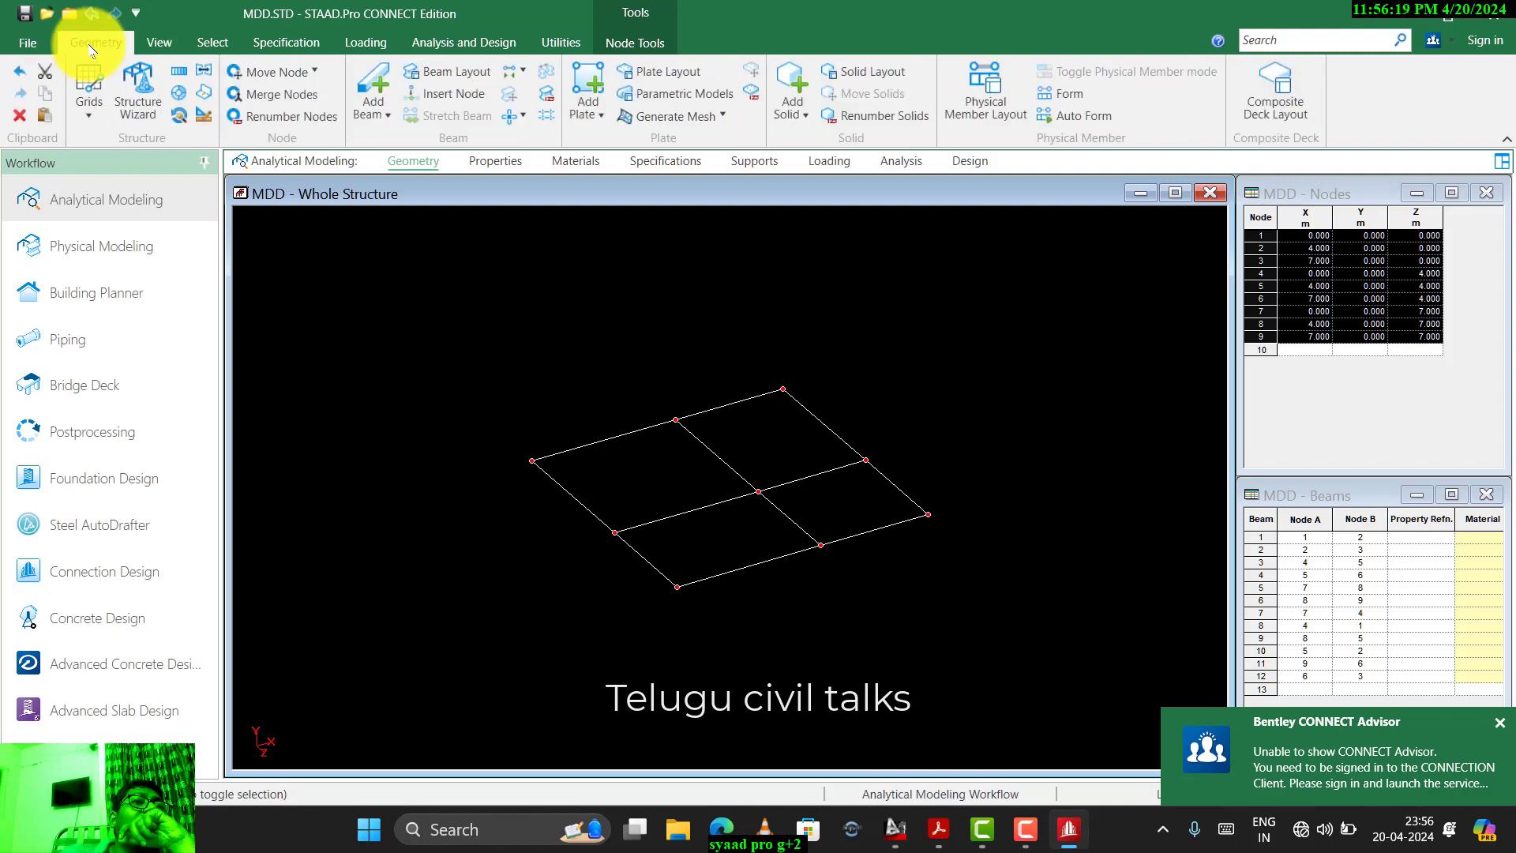
{"action": "left_click", "coordinate": [180, 75]}
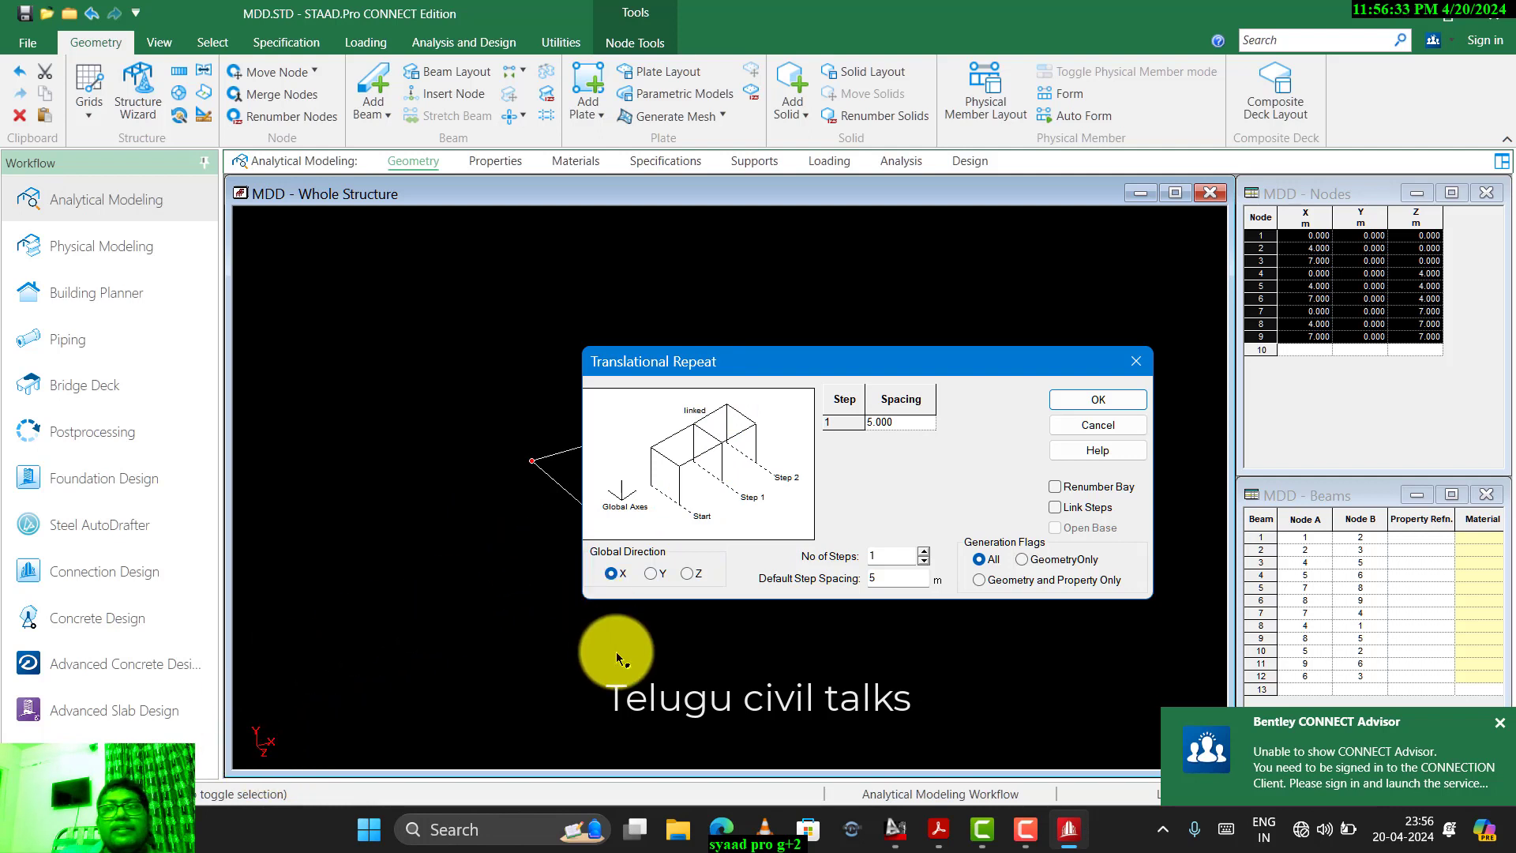
{"action": "left_click", "coordinate": [650, 573]}
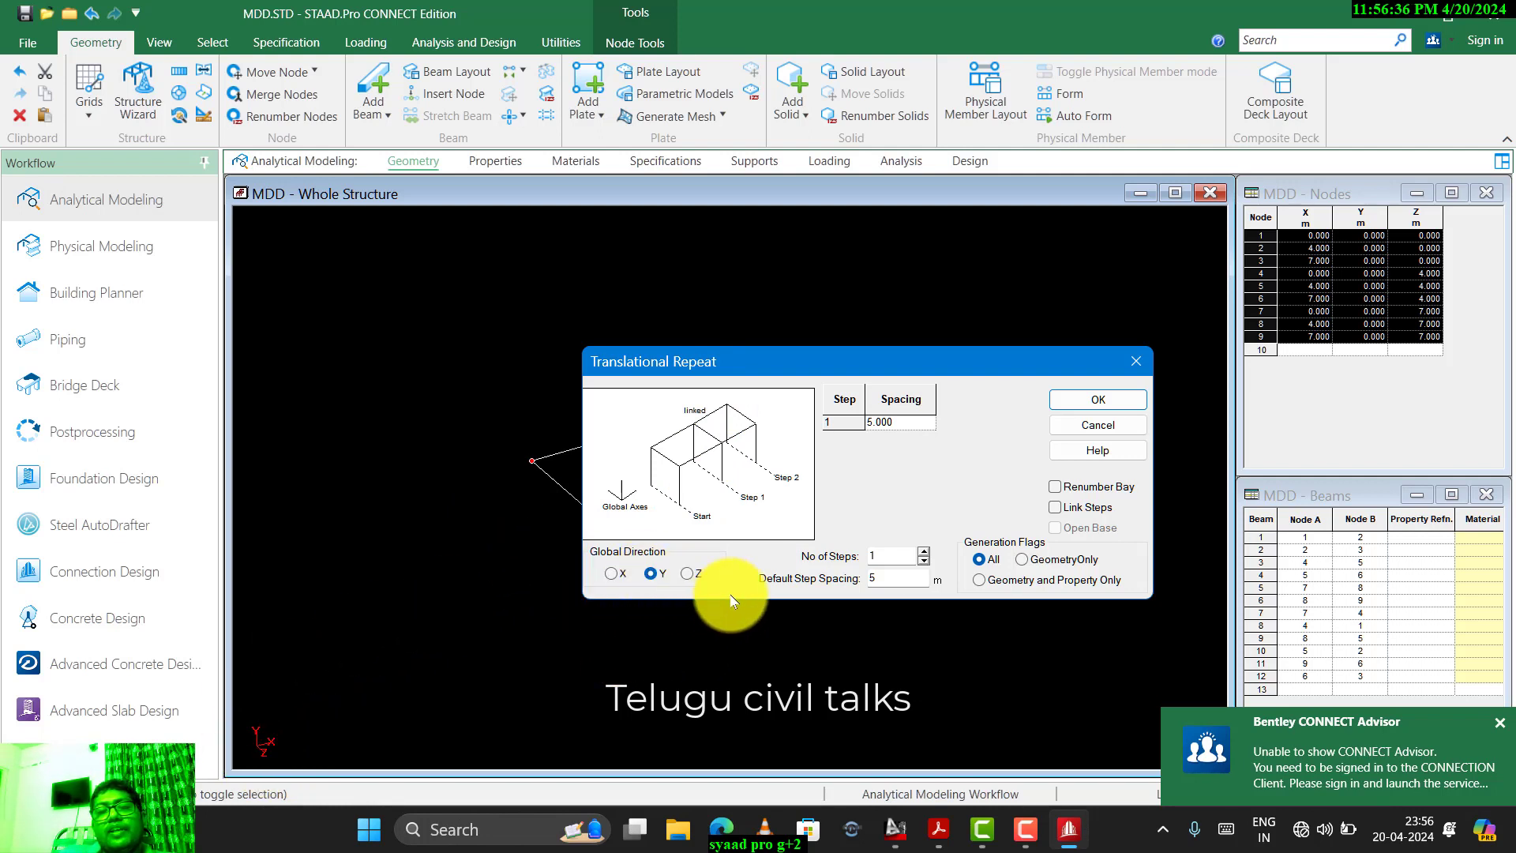
{"action": "double_click", "coordinate": [900, 582]}
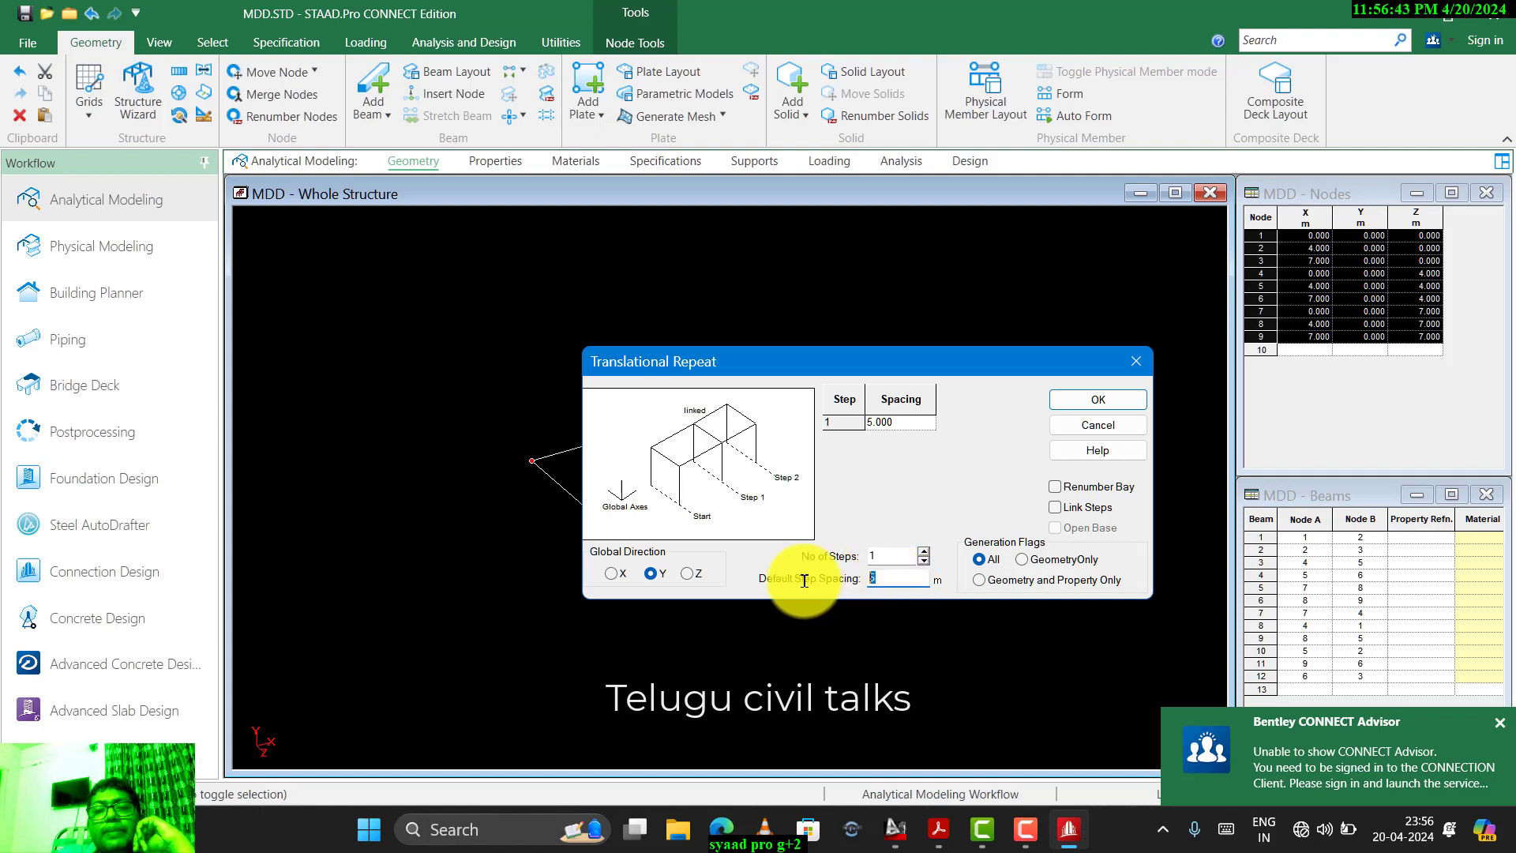
{"action": "type", "text": "-1.5"}
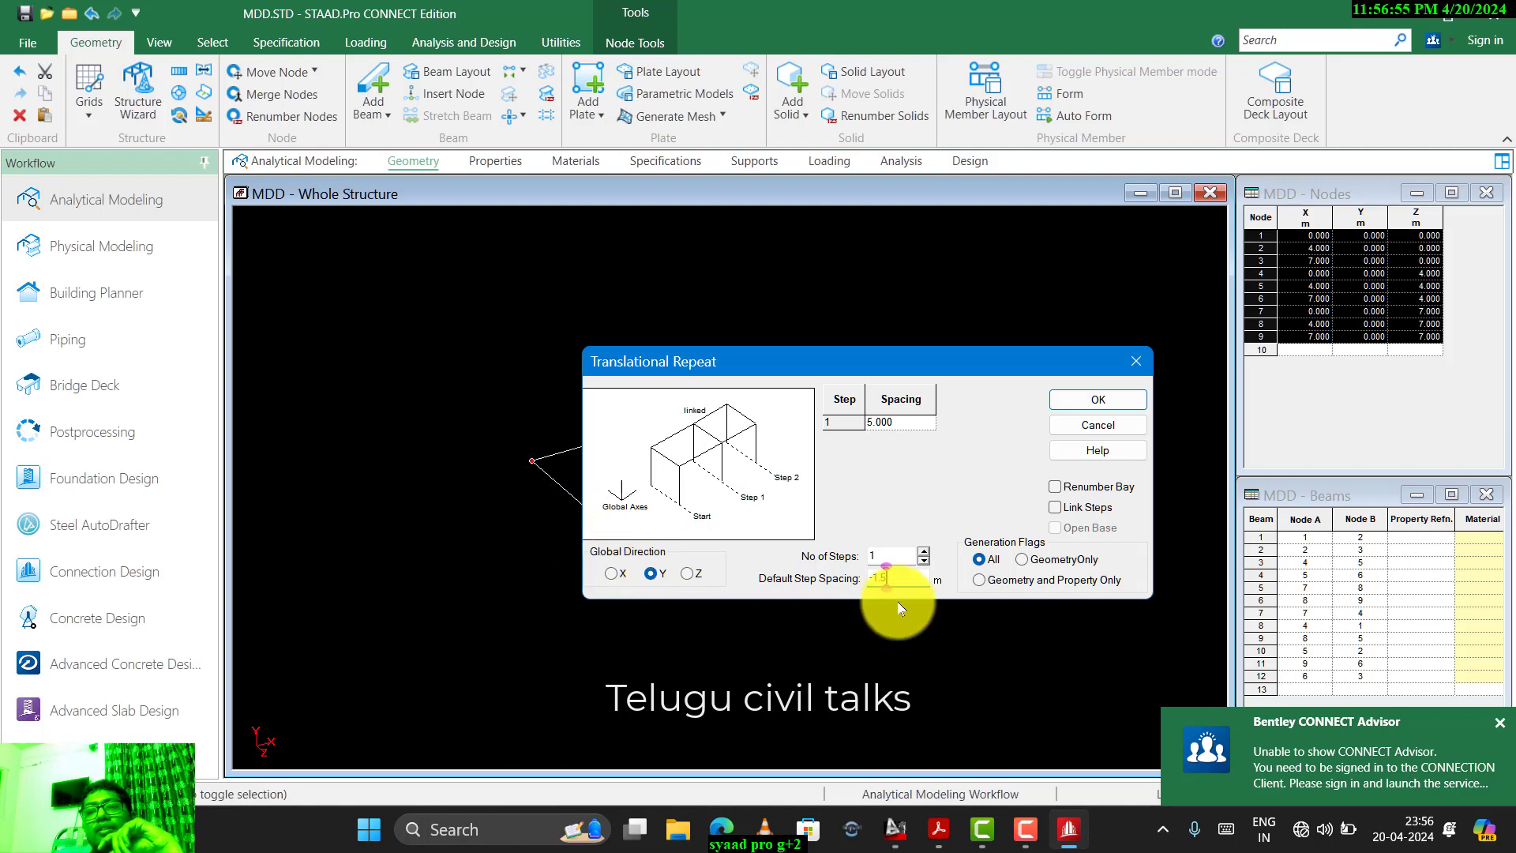
{"action": "left_click", "coordinate": [1080, 509]}
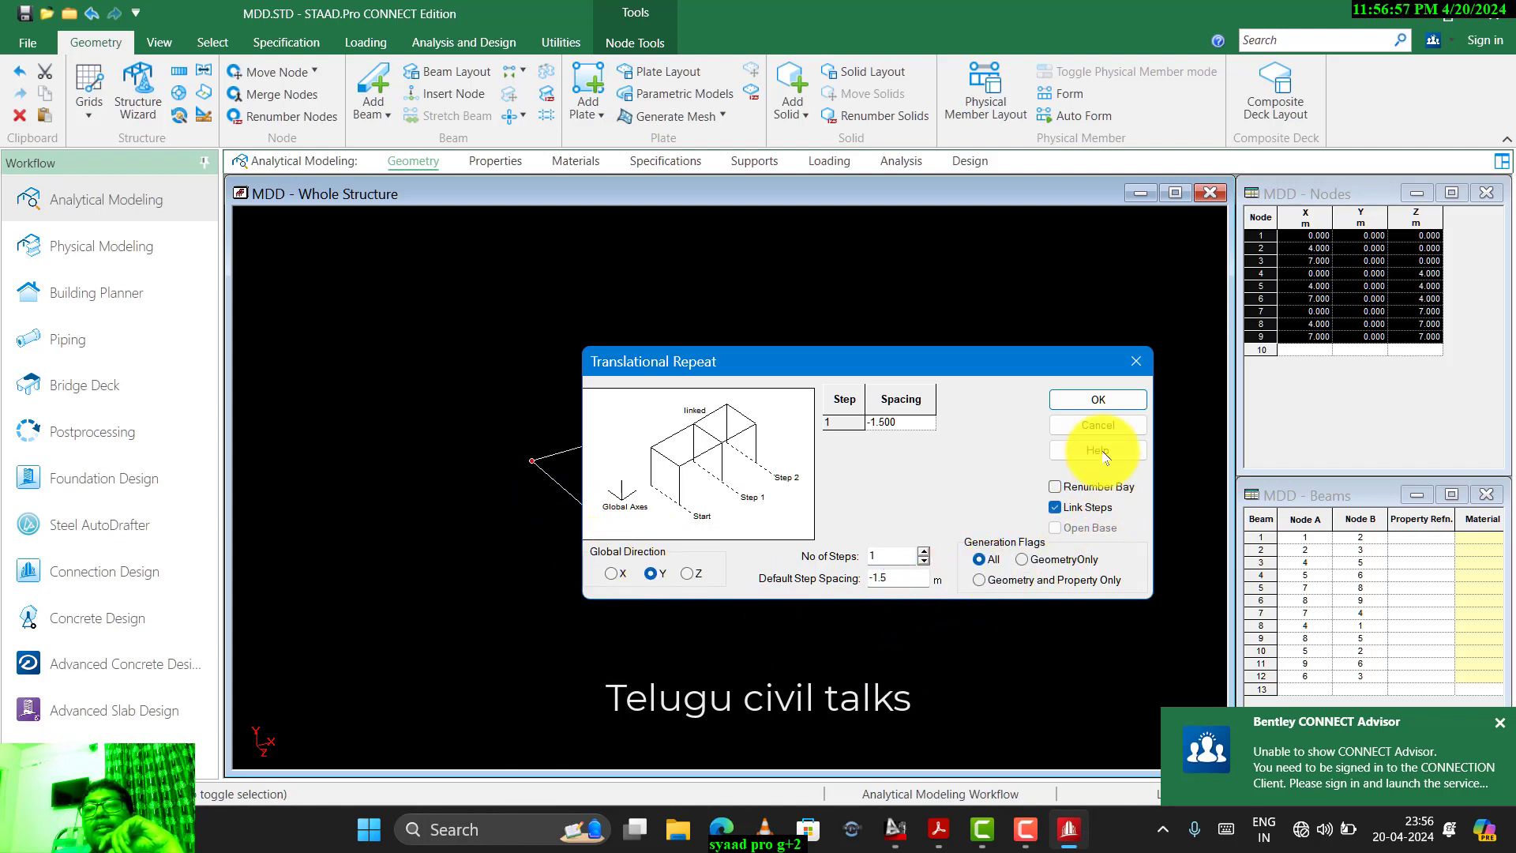
{"action": "left_click", "coordinate": [1096, 400]}
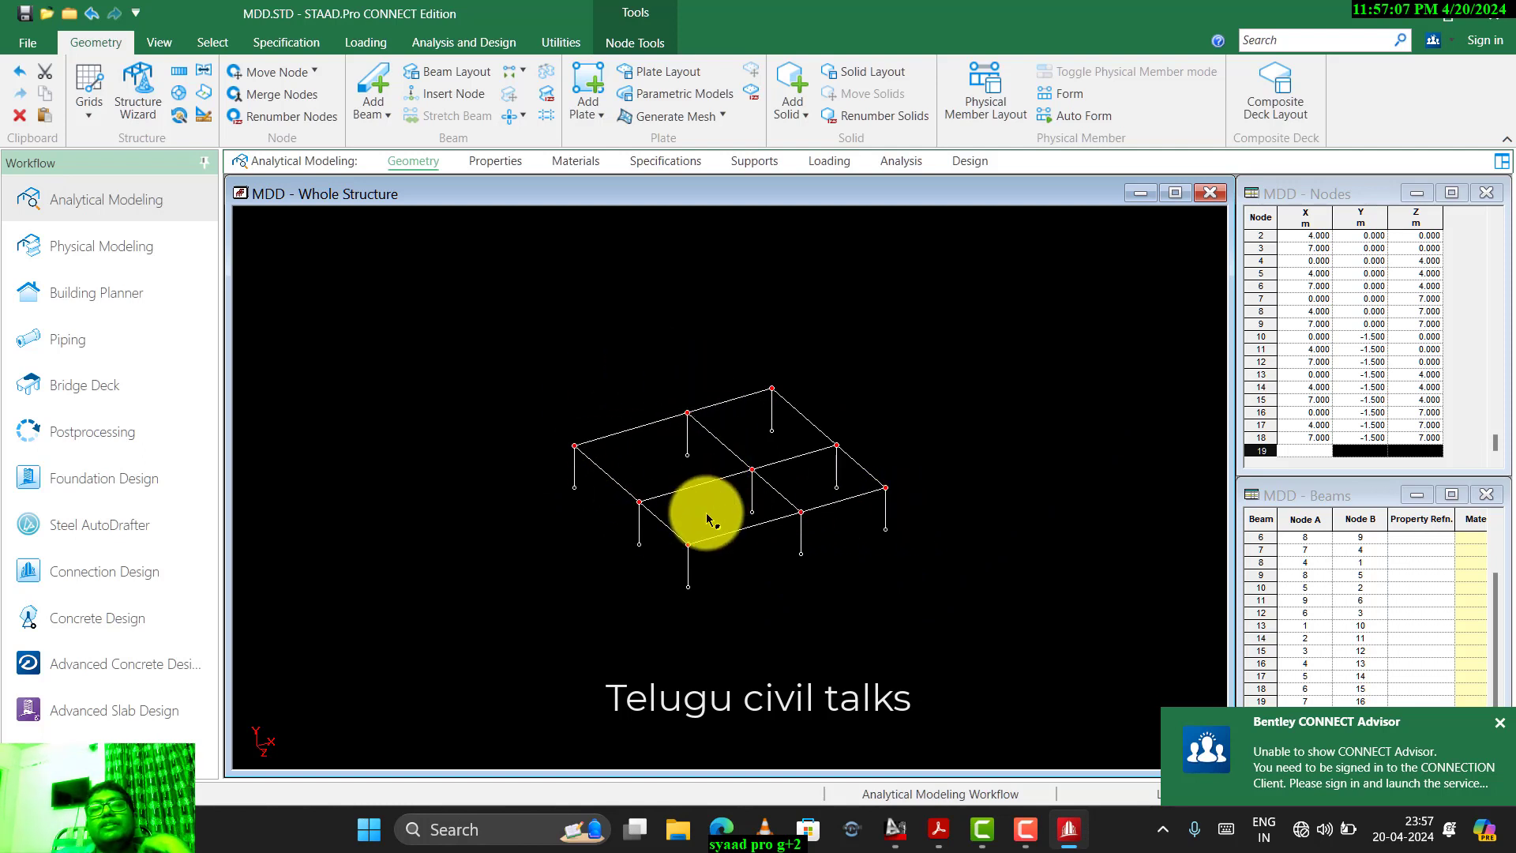
- Examine the storey heights on the elevation in AutoCAD and return to the STAAD.Pro model
{"action": "left_click", "coordinate": [892, 831]}
{"action": "scroll", "coordinate": [1090, 487], "scroll_direction": "down", "scroll_amount": 5}
{"action": "middle_click_drag", "start_coordinate": [1090, 488], "coordinate": [684, 498]}
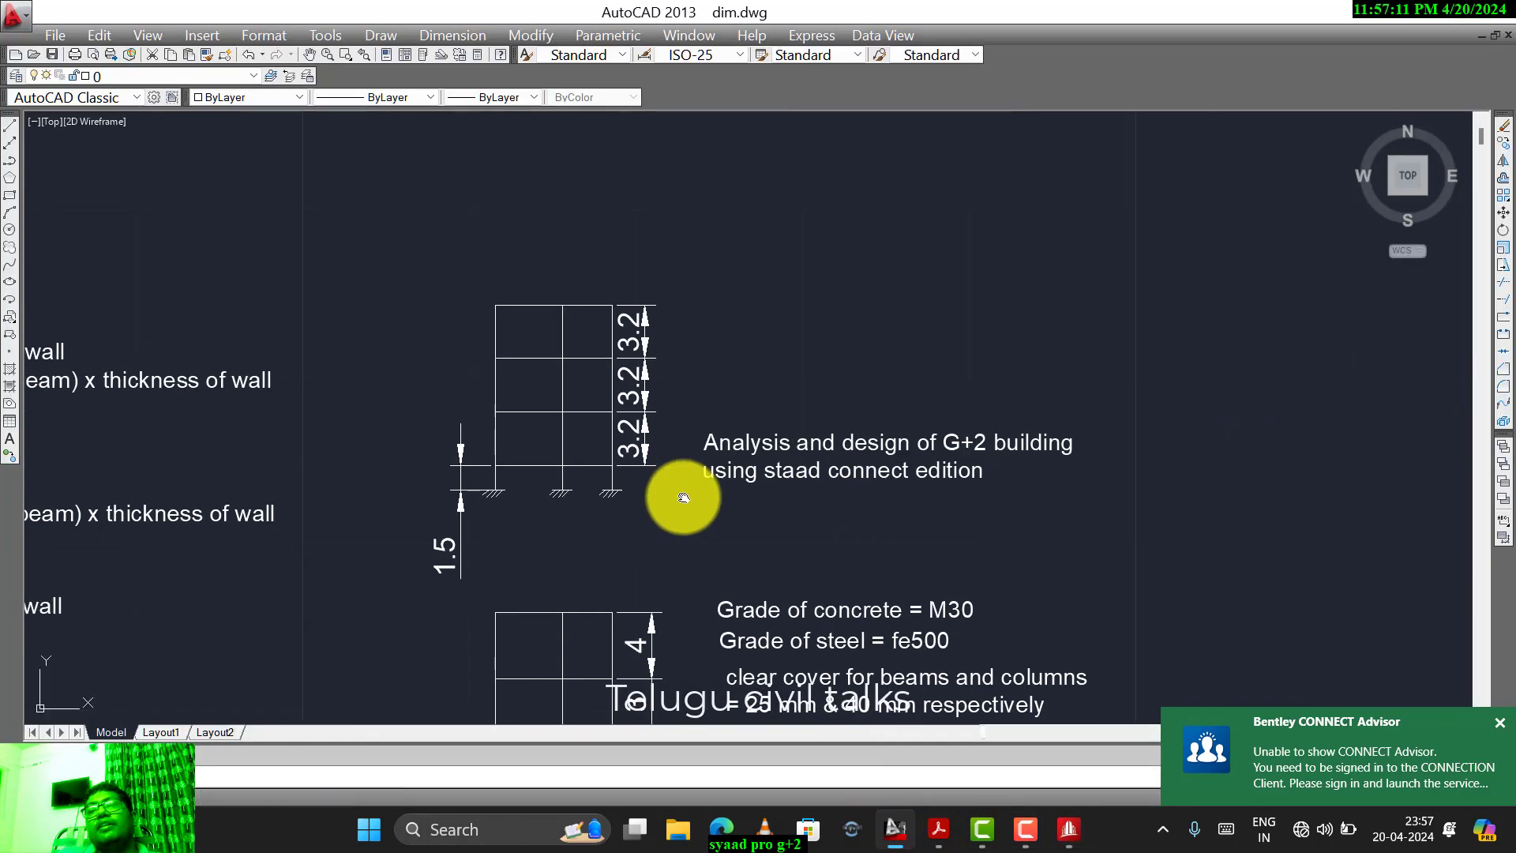
{"action": "scroll", "coordinate": [844, 500], "scroll_direction": "up", "scroll_amount": 2}
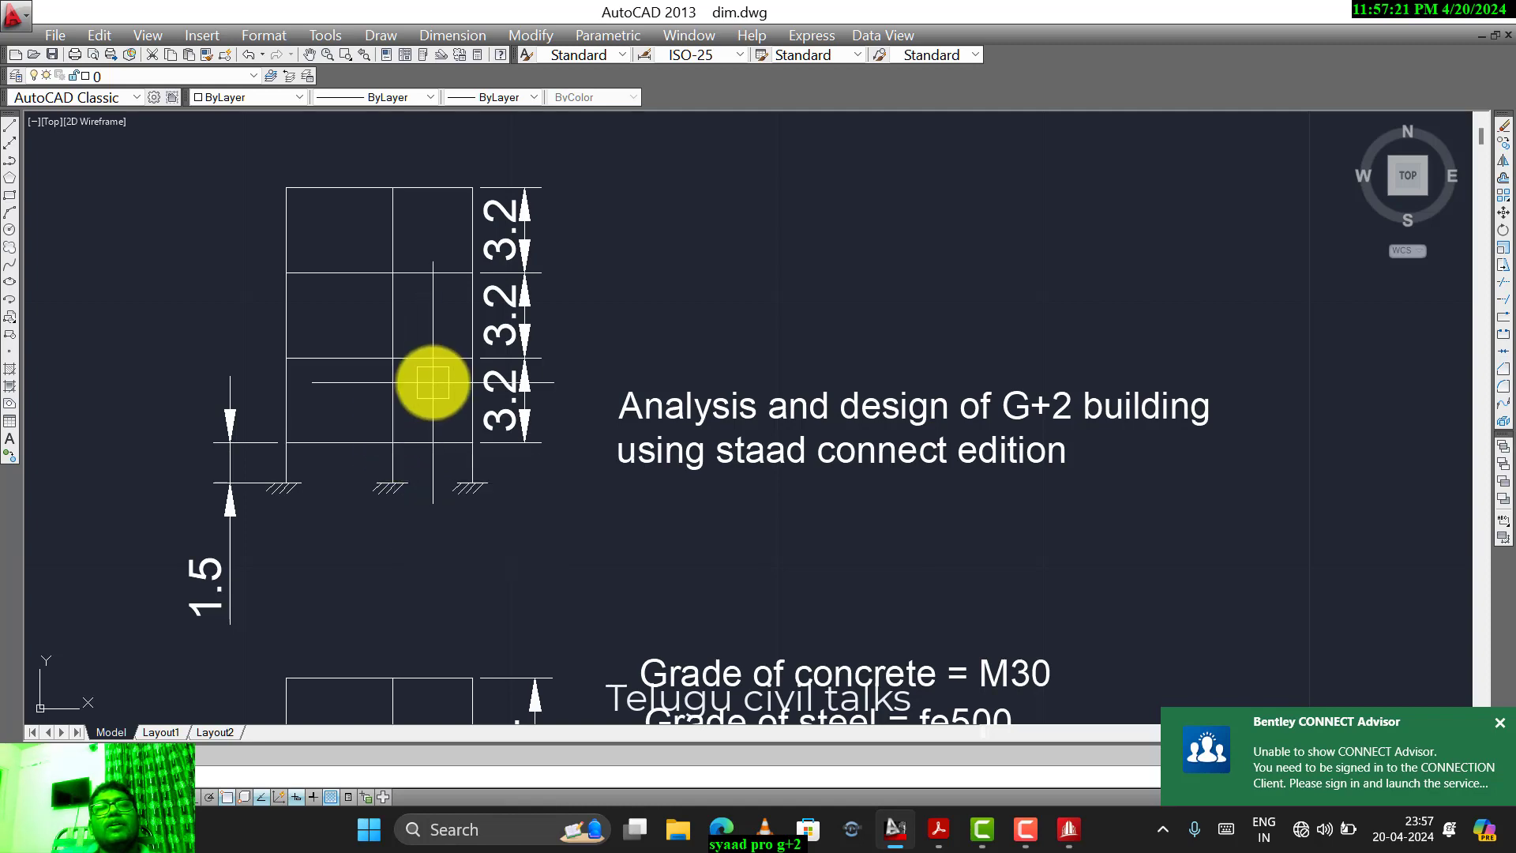
{"action": "key", "text": "alt+Tab"}
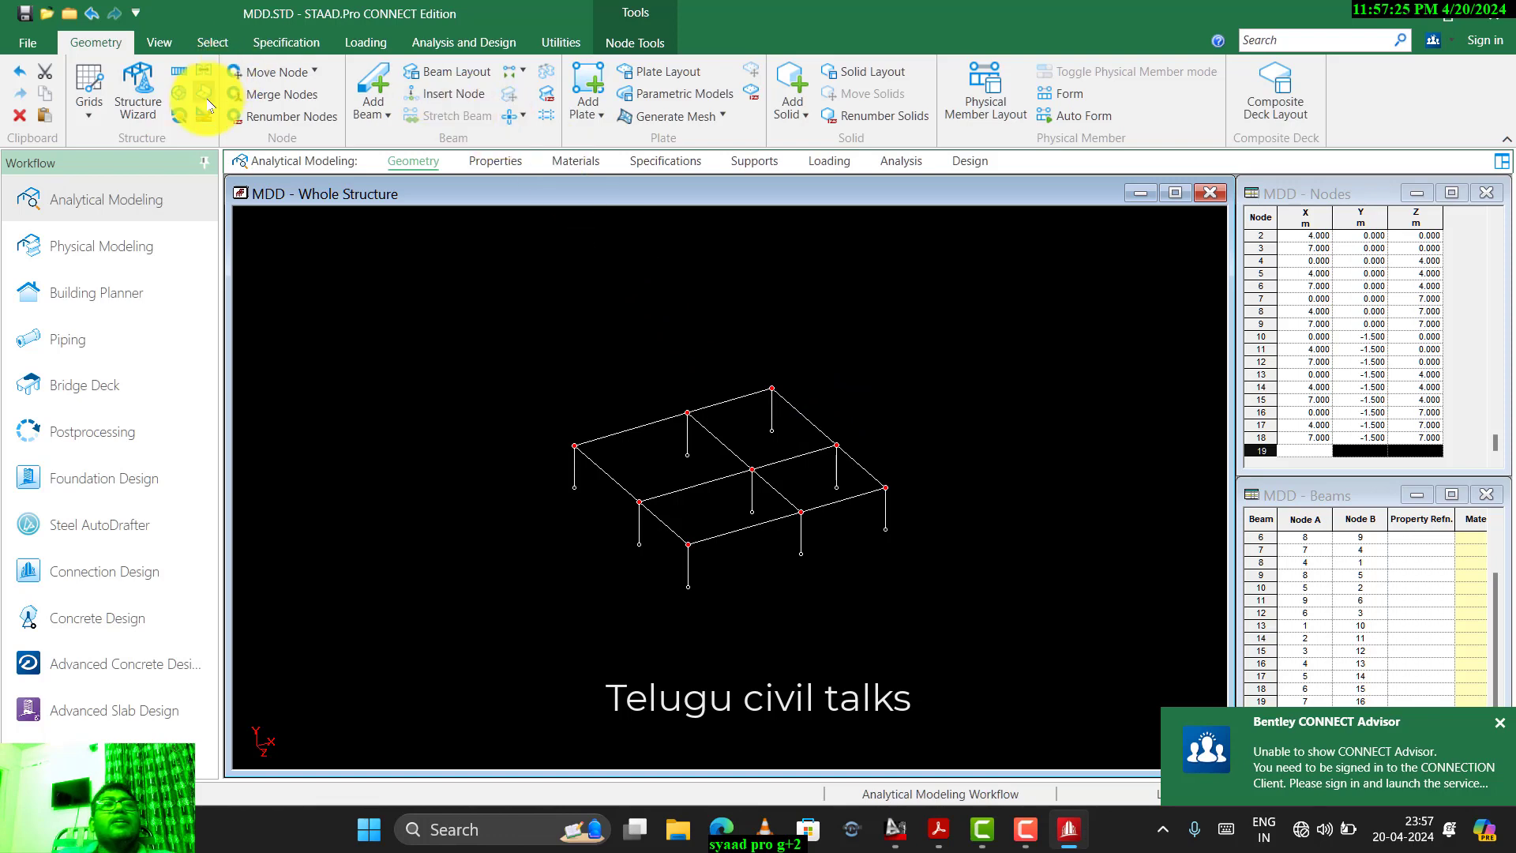
- Select all the horizontal grid beams at Y = 0 with the Beams Cursor in an elevation view, and restore the isometric view
{"action": "left_click", "coordinate": [158, 42]}
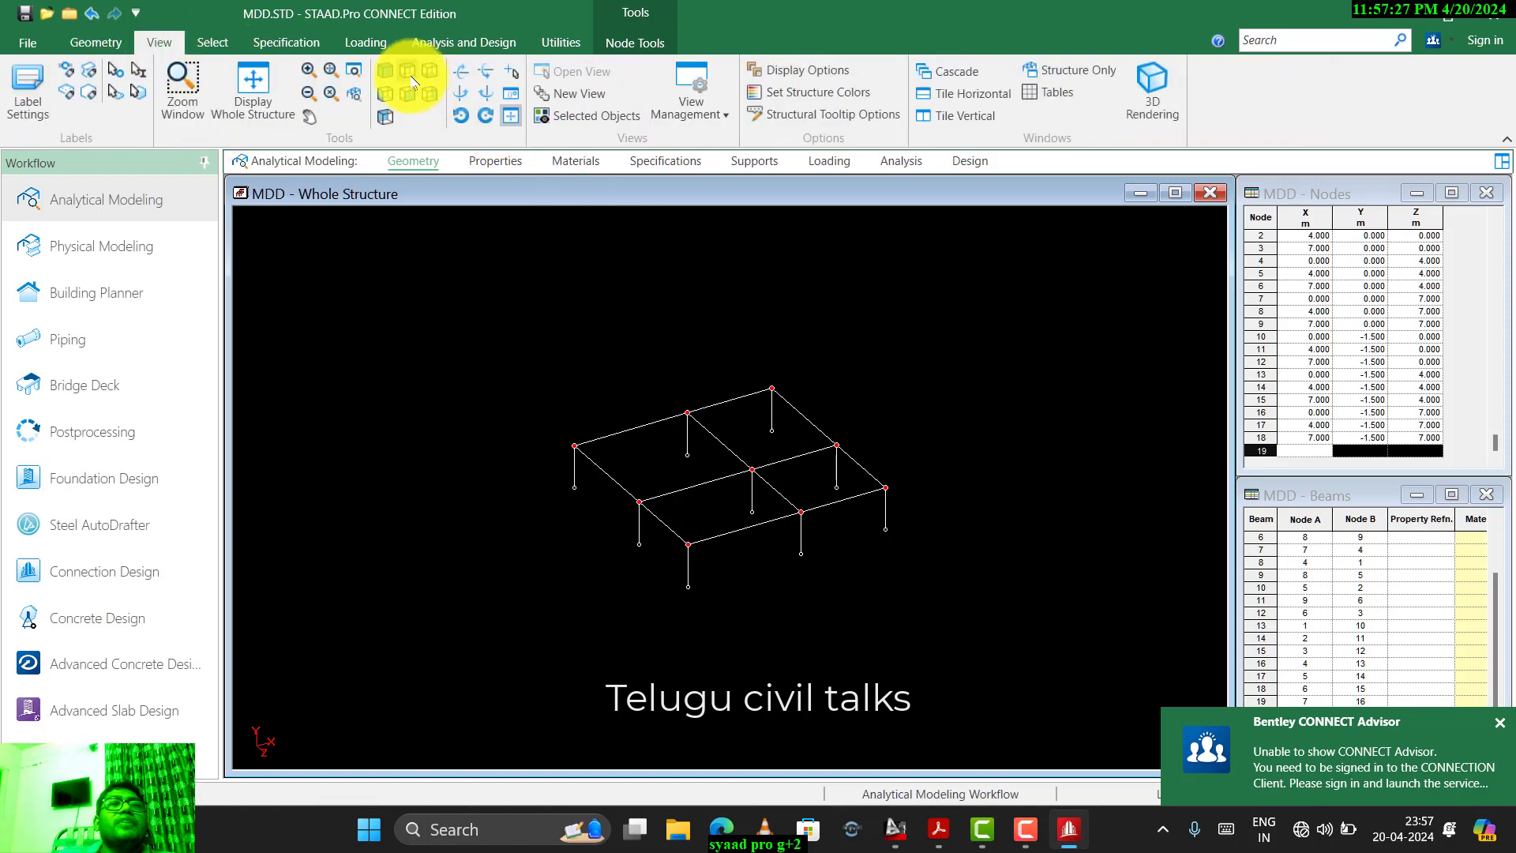
{"action": "left_click", "coordinate": [409, 94]}
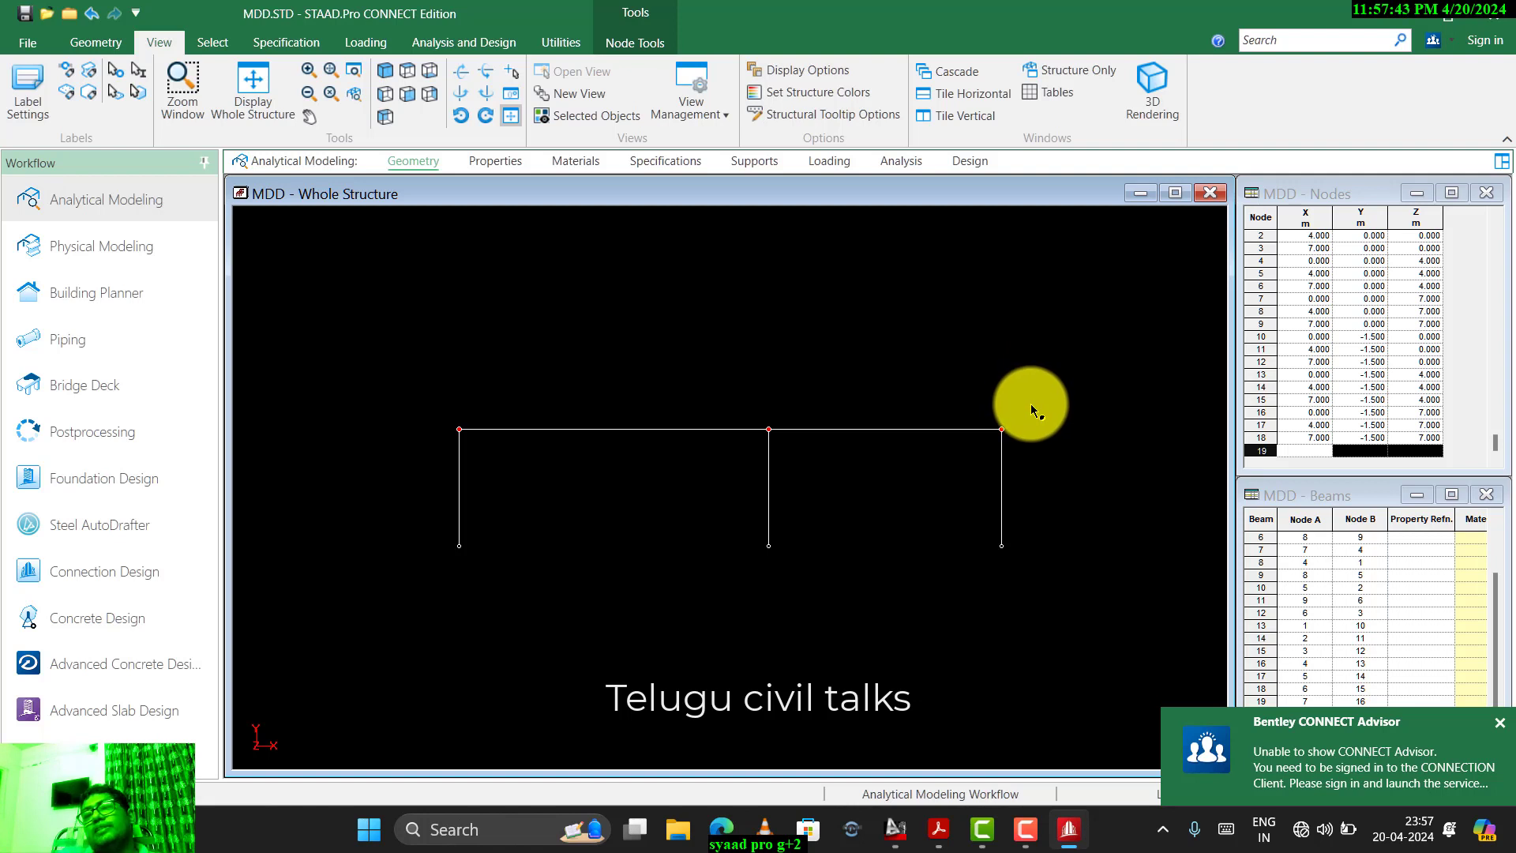
{"action": "right_click", "coordinate": [982, 353]}
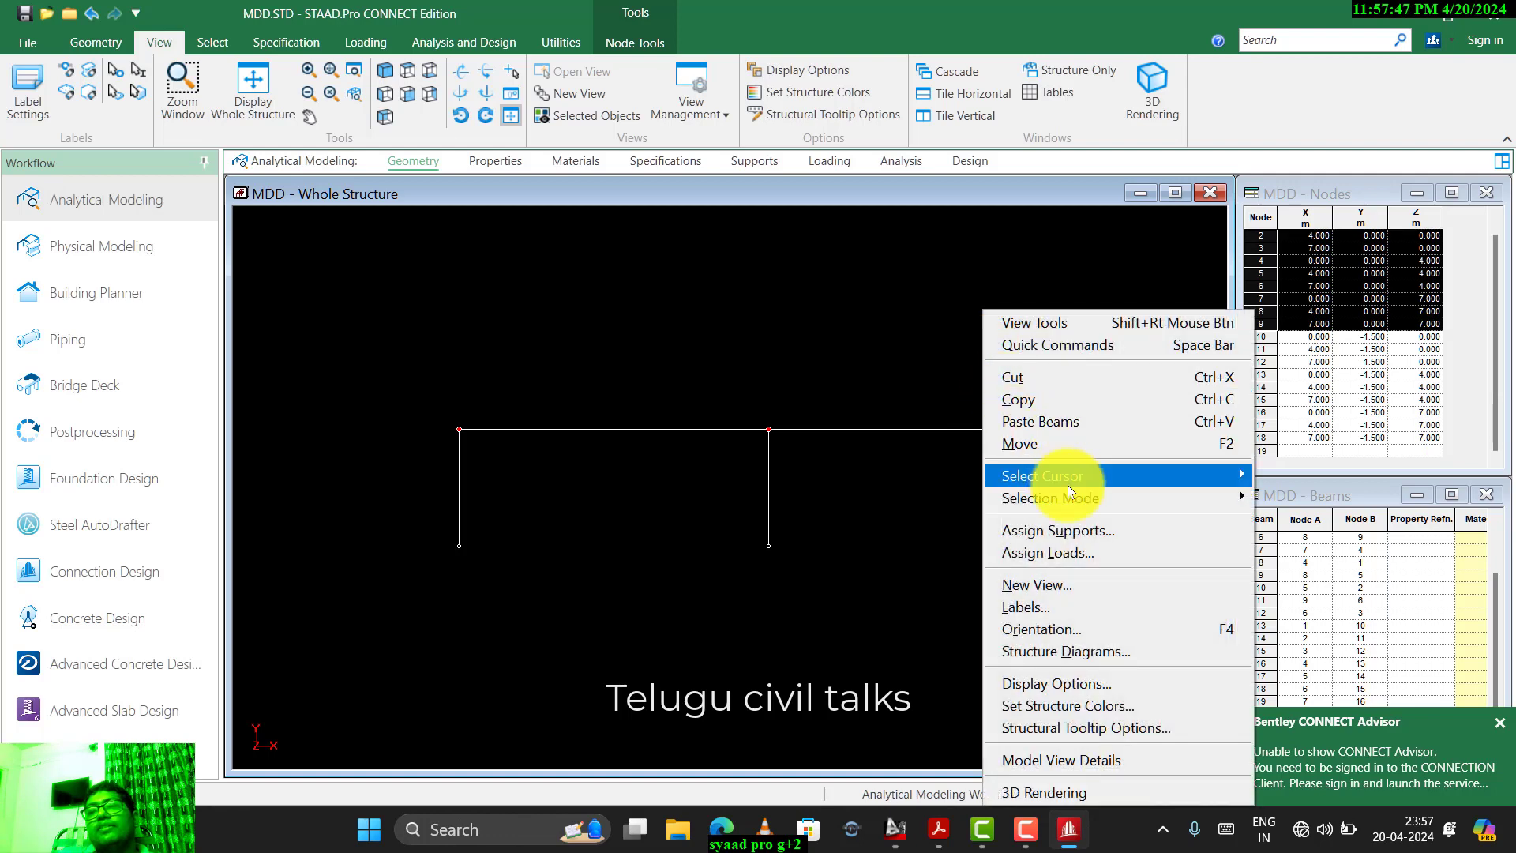
{"action": "mouse_move", "coordinate": [1144, 477]}
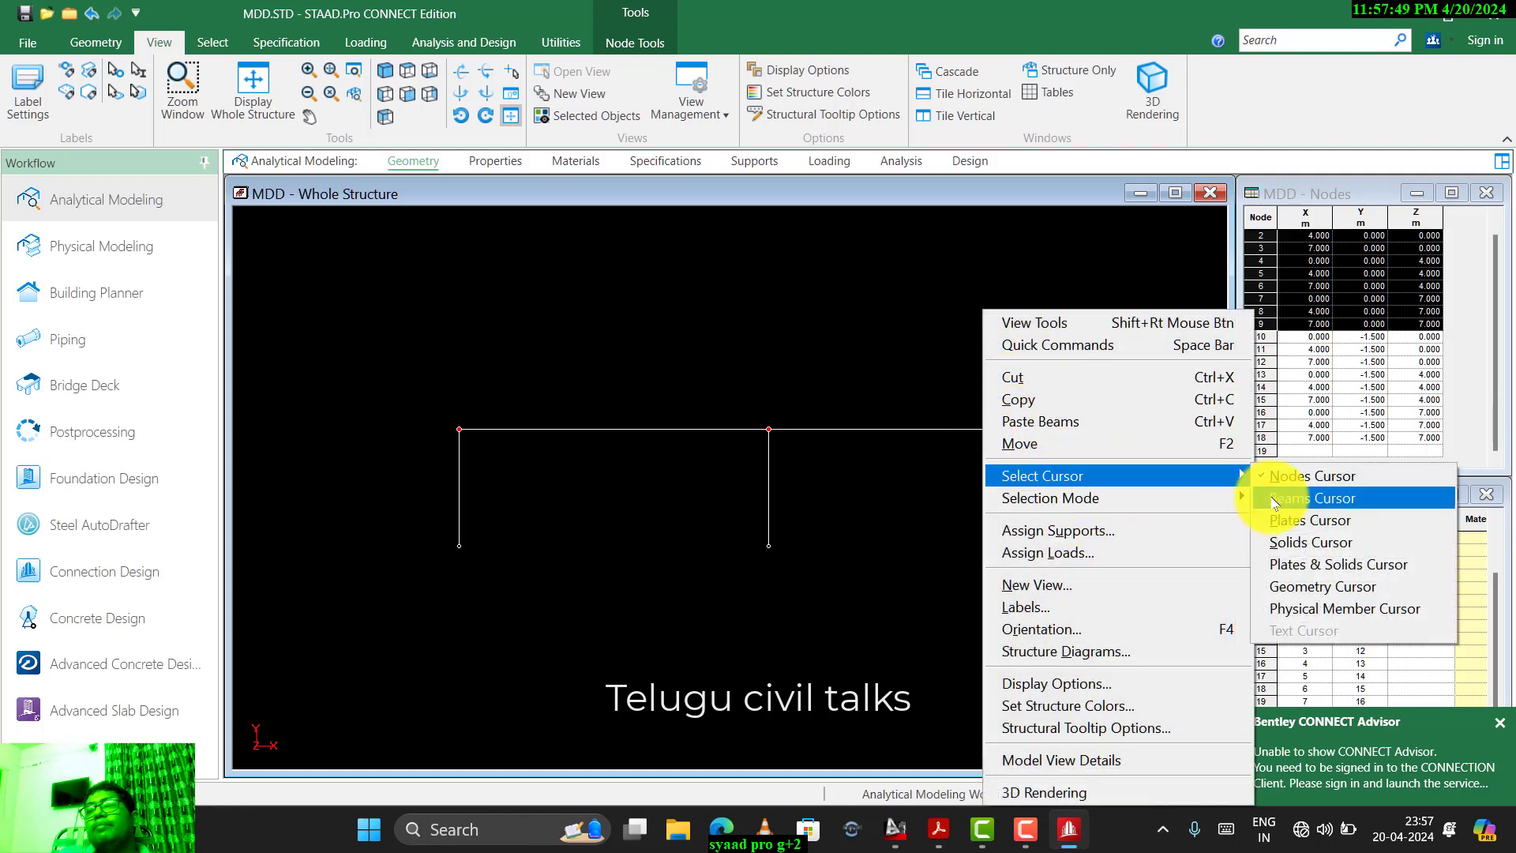
{"action": "left_click", "coordinate": [916, 431]}
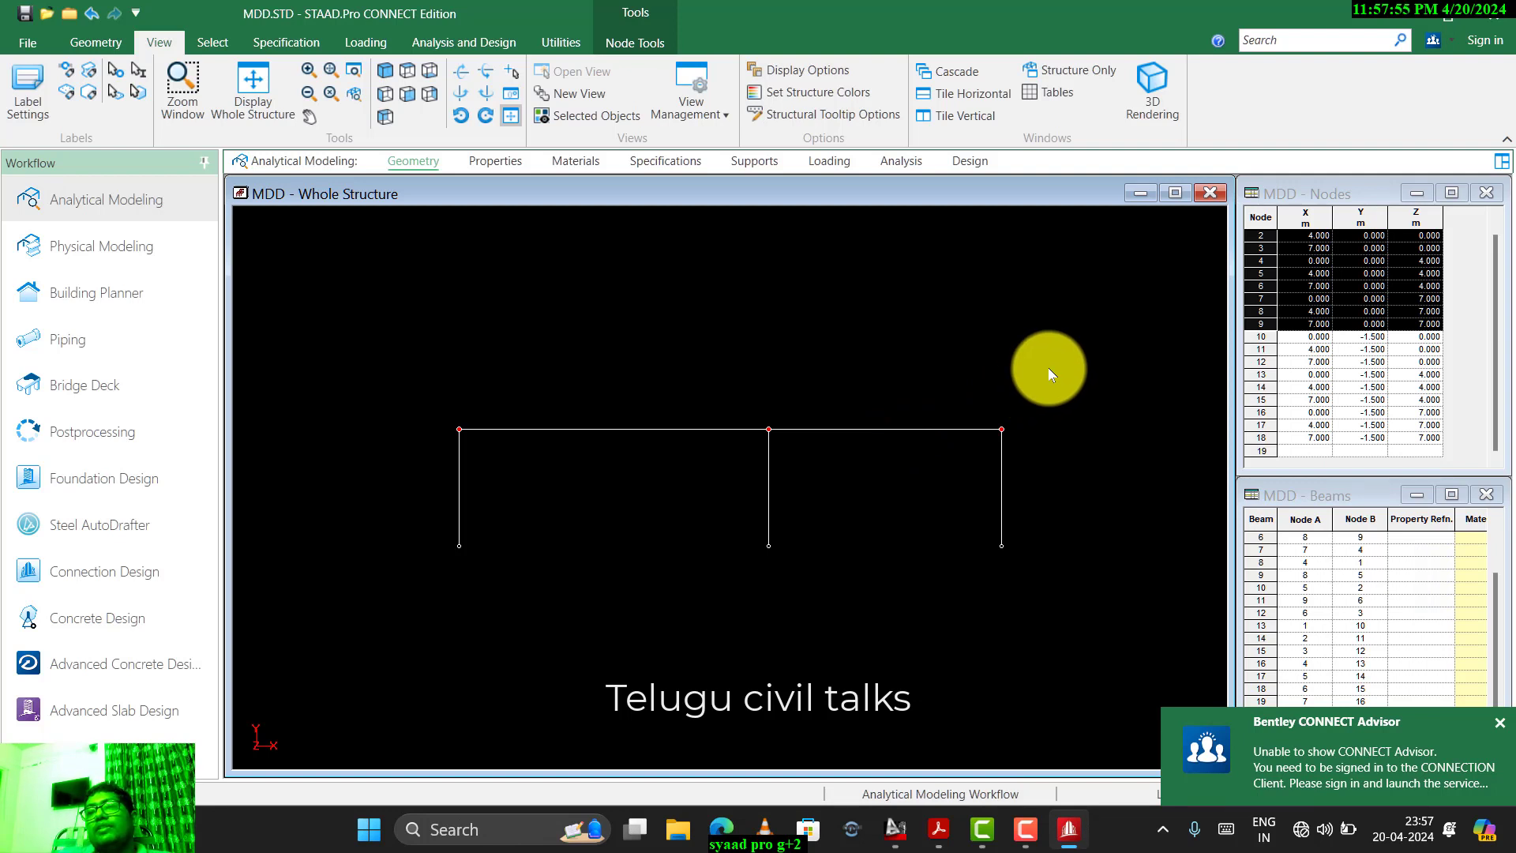
{"action": "left_click_drag", "start_coordinate": [1048, 390], "coordinate": [347, 465]}
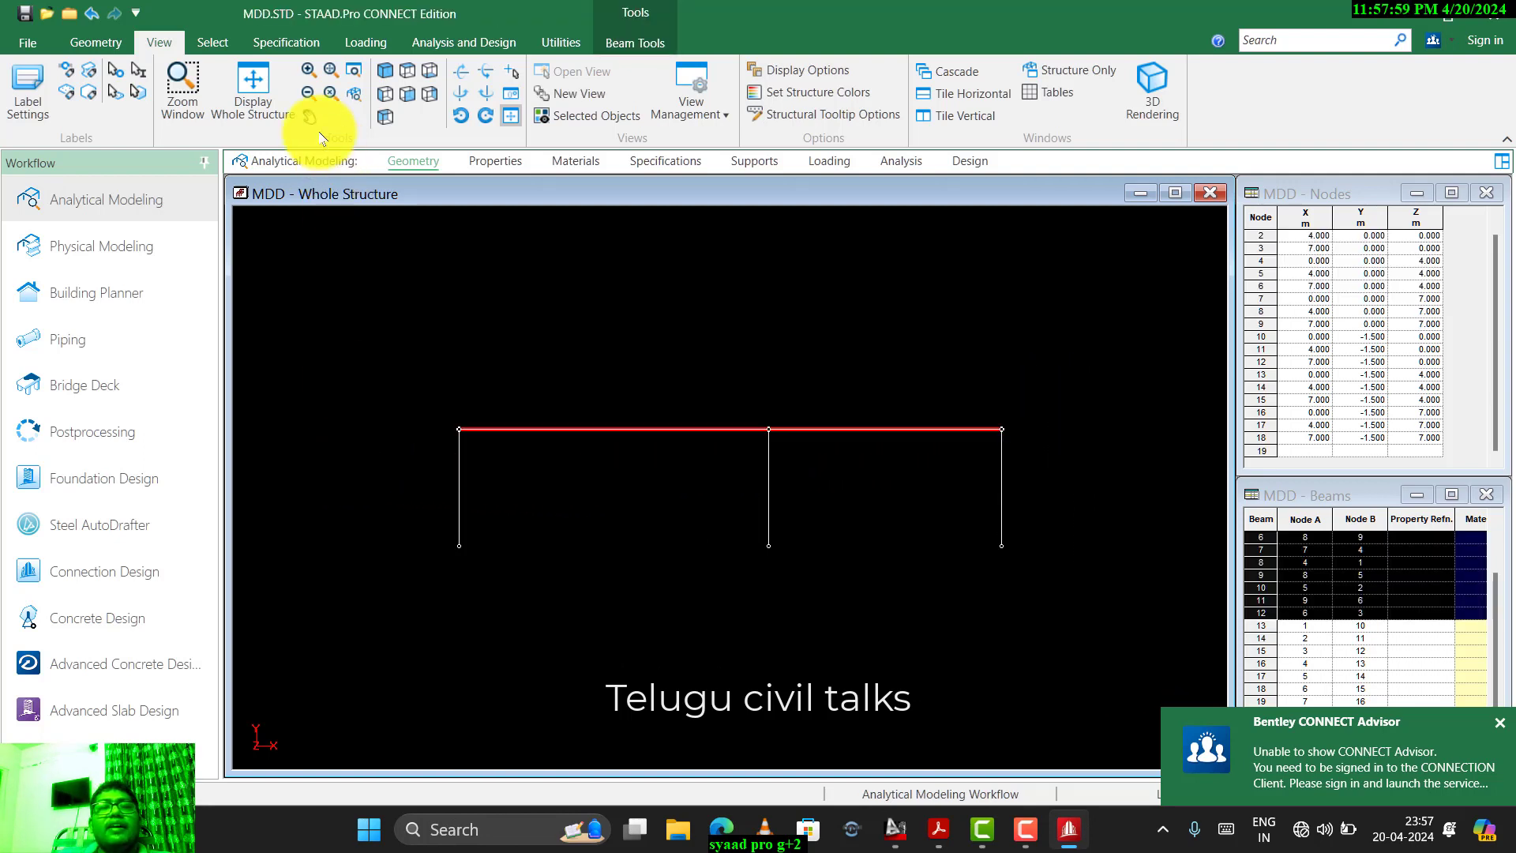
{"action": "left_click", "coordinate": [384, 73]}
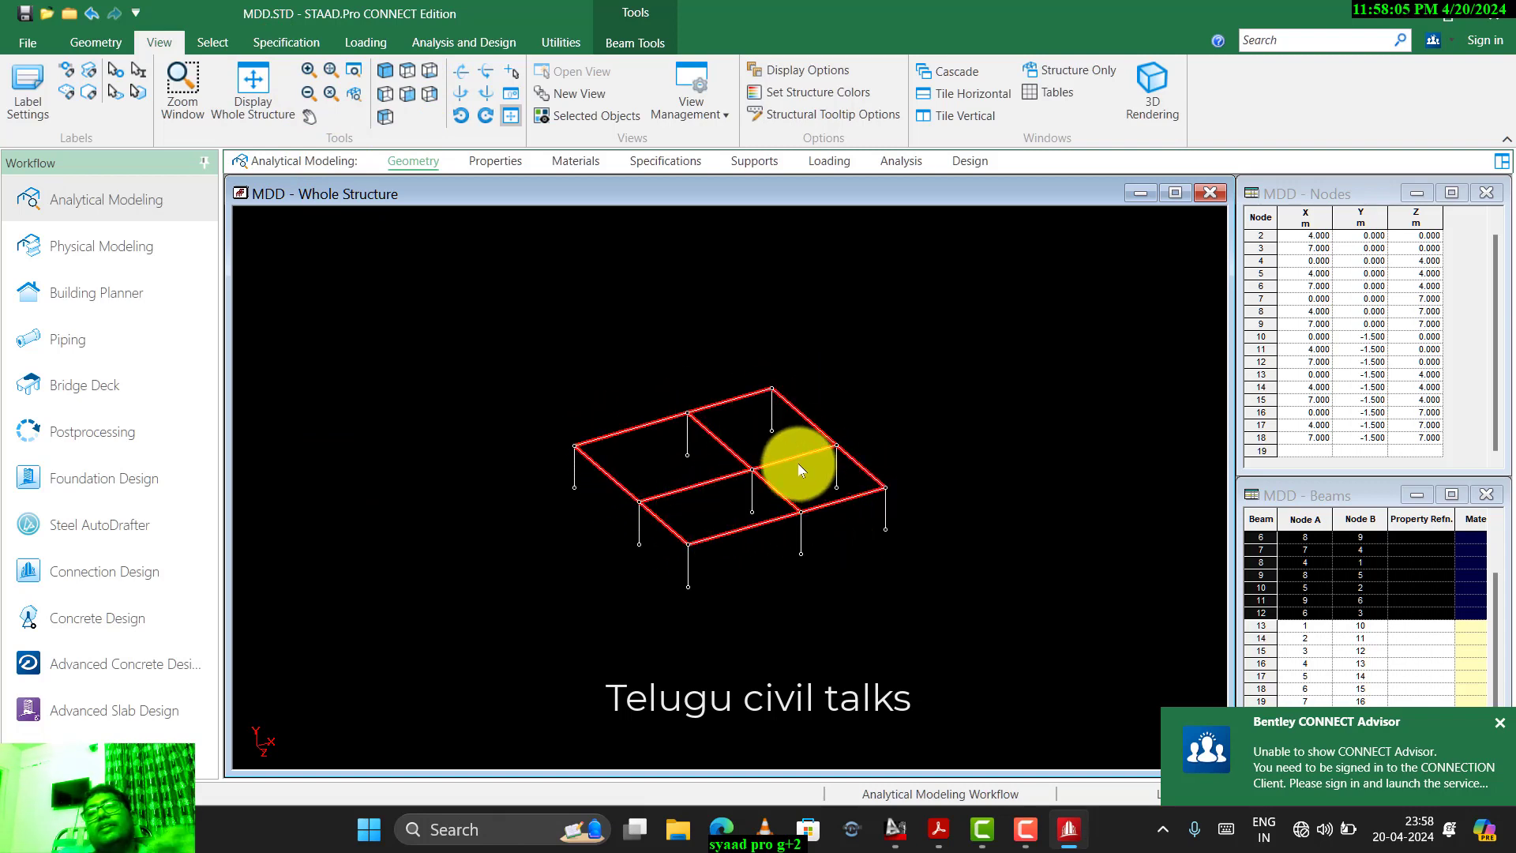
- Set up a Translational Repeat of the selected beams along Y with 3 steps and a default step spacing of 3.2 m
{"action": "left_click", "coordinate": [96, 42]}
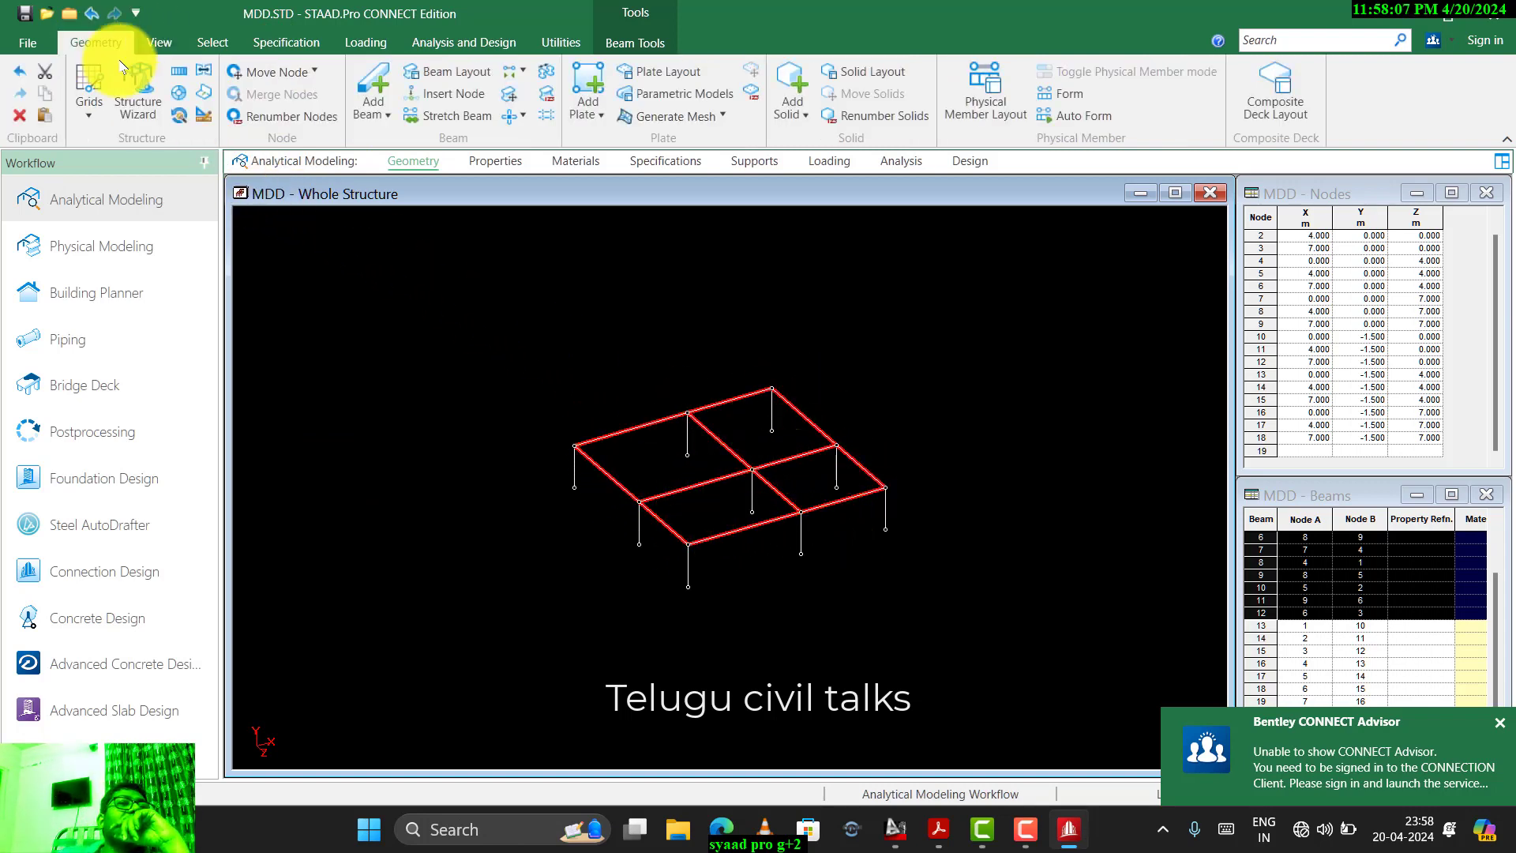
{"action": "left_click", "coordinate": [179, 71]}
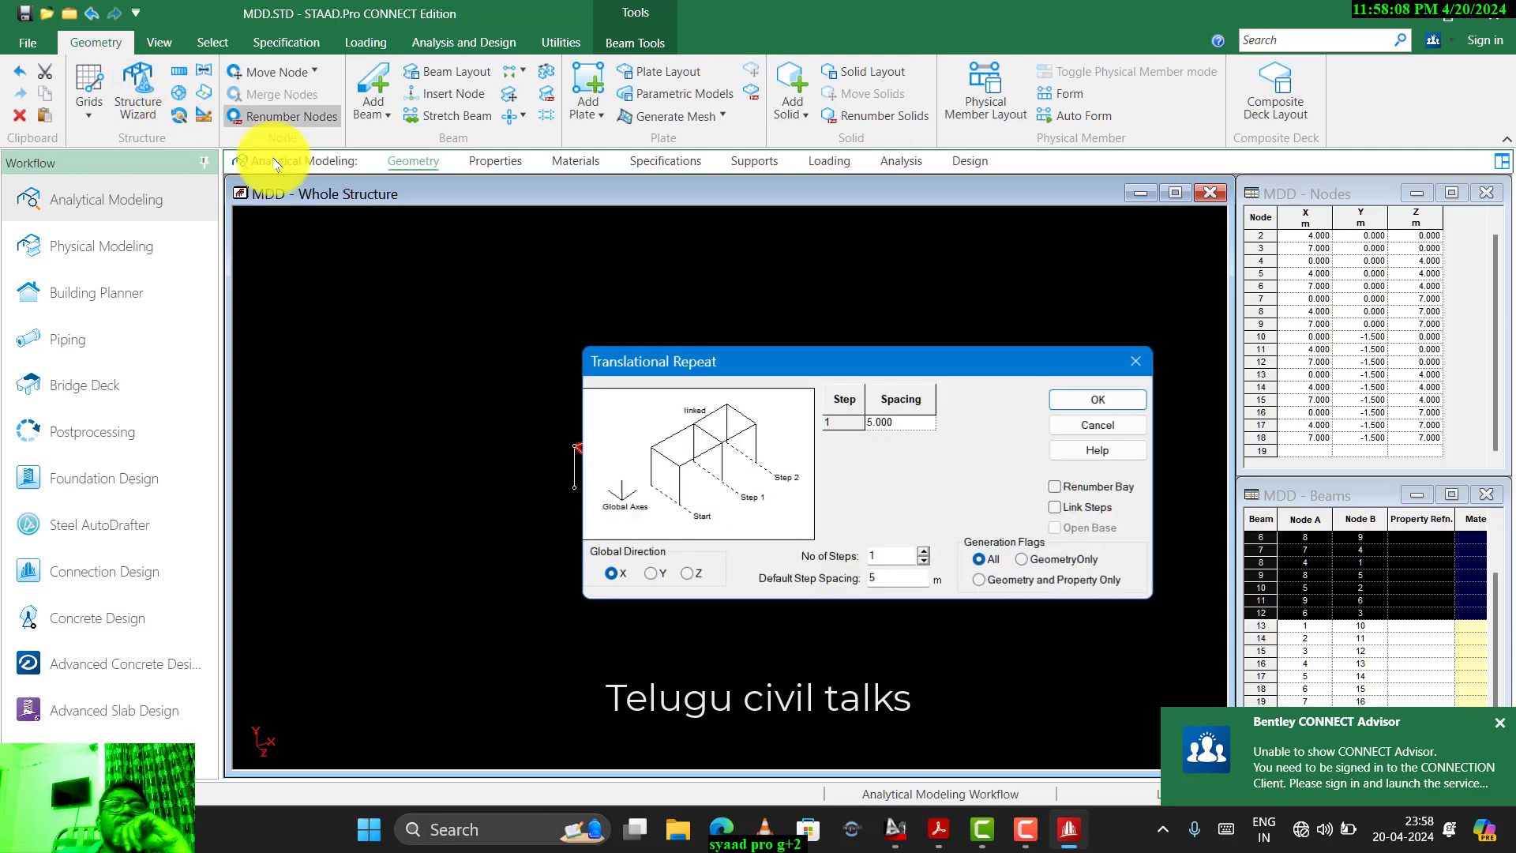
{"action": "left_click", "coordinate": [653, 582]}
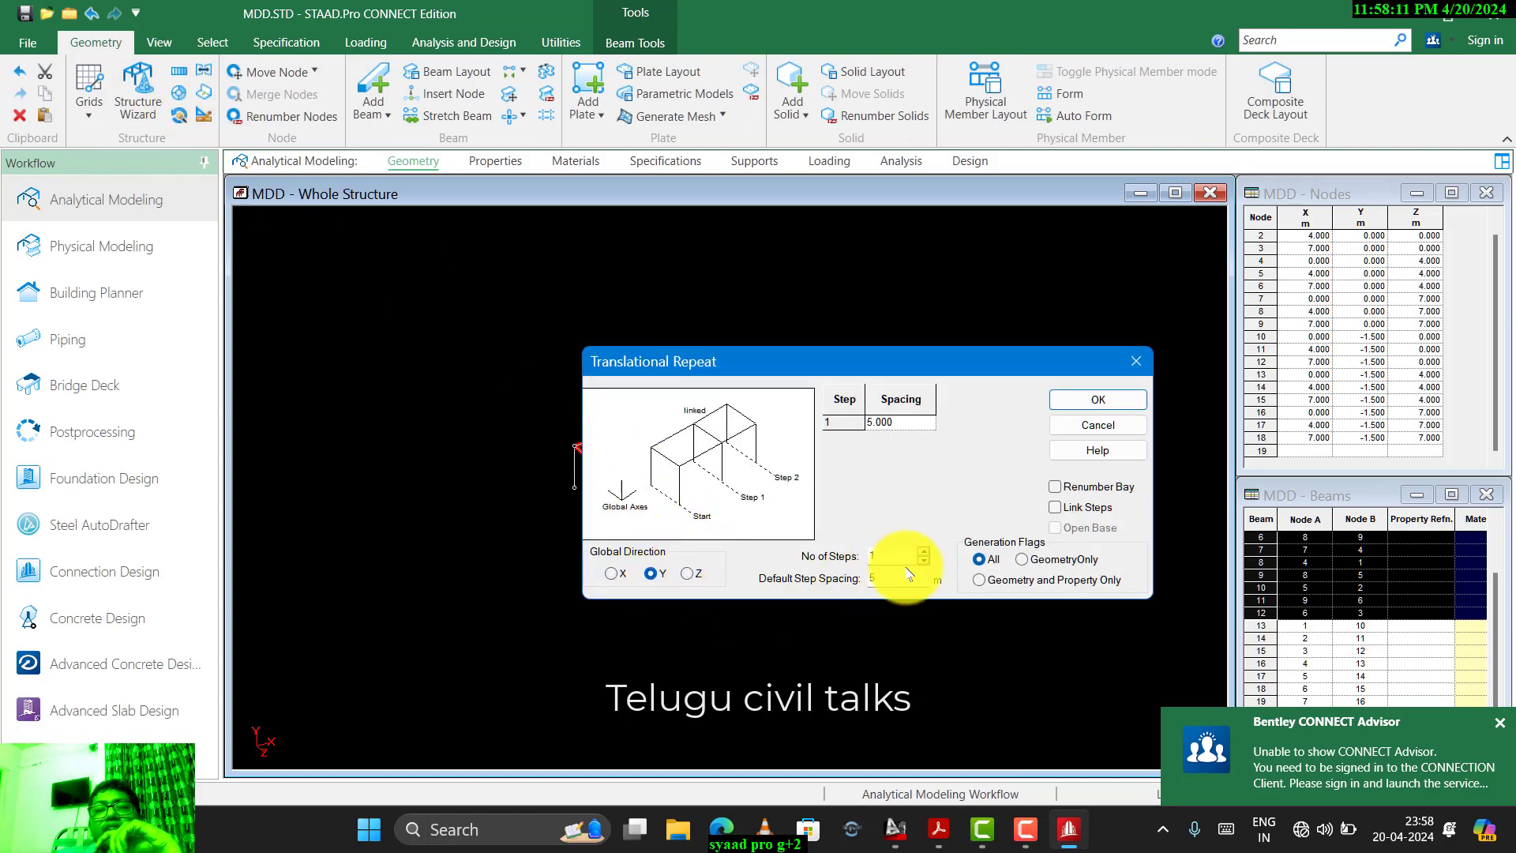
{"action": "left_click_drag", "start_coordinate": [897, 555], "coordinate": [786, 565]}
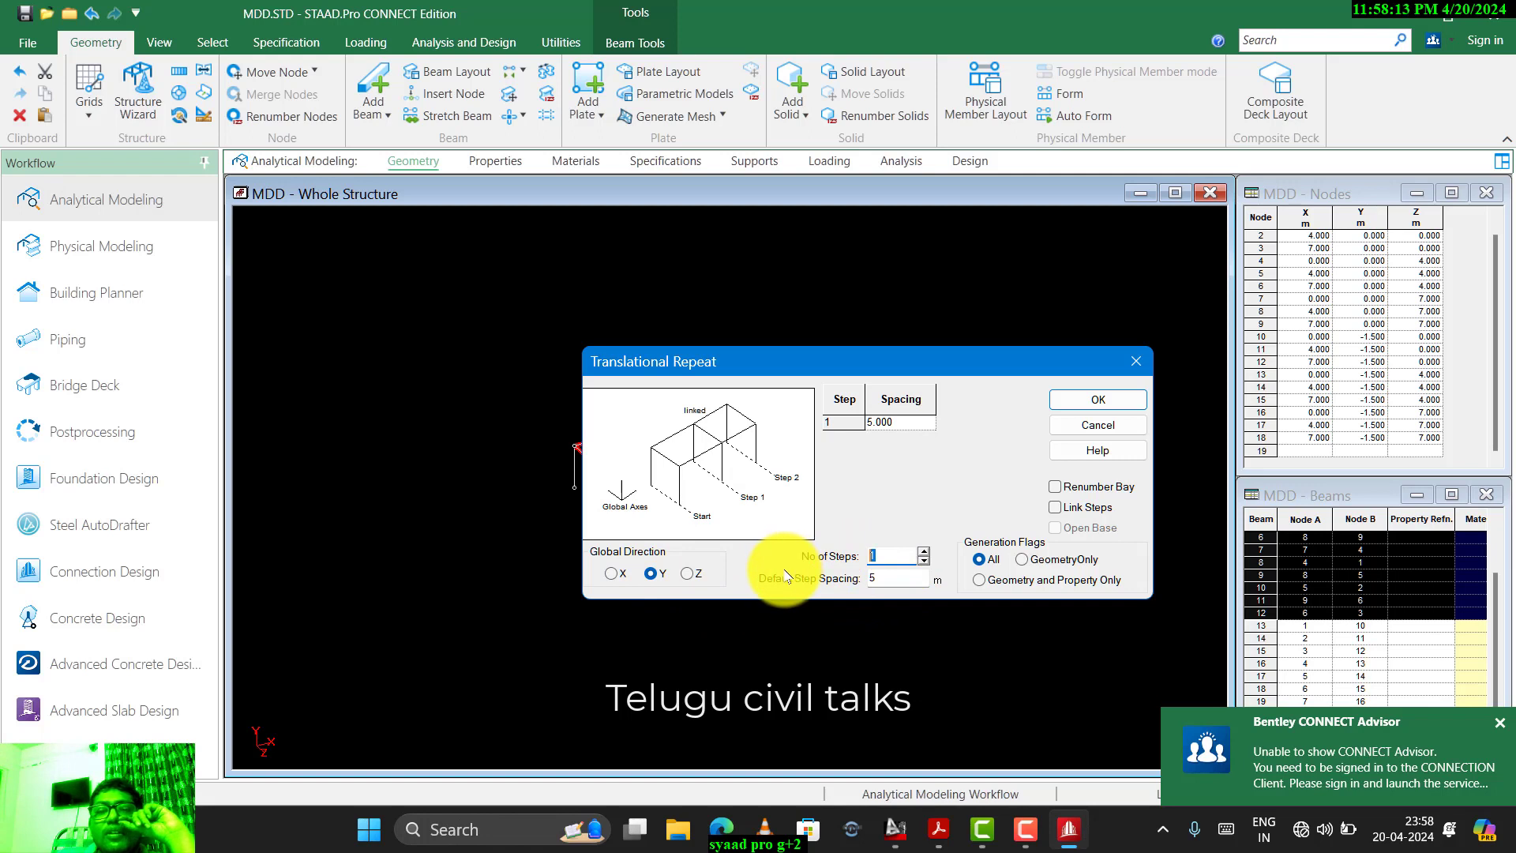
{"action": "type", "text": "3"}
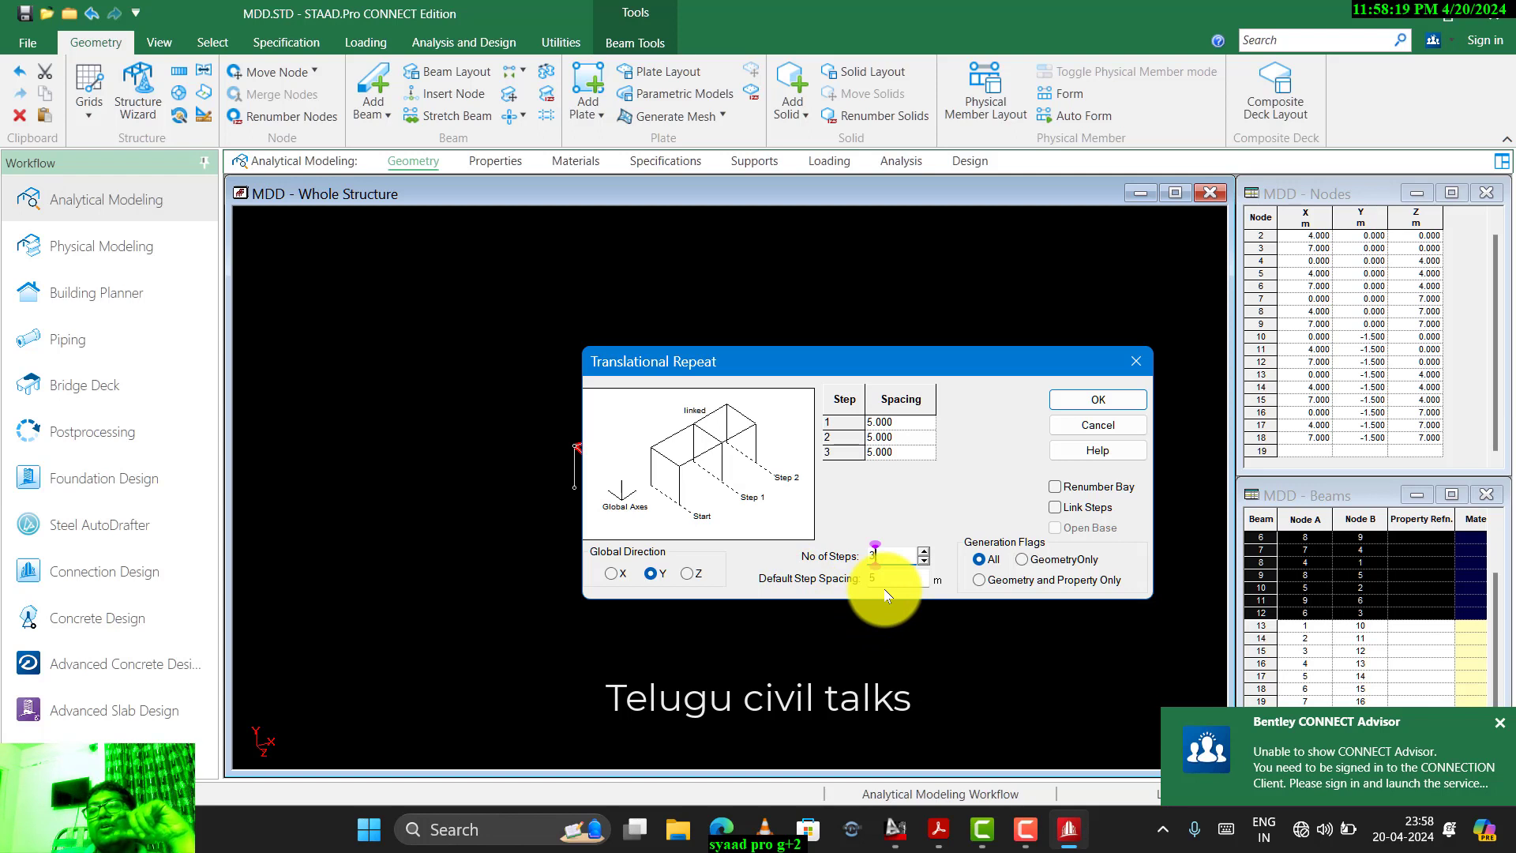
{"action": "left_click_drag", "start_coordinate": [886, 579], "coordinate": [813, 582]}
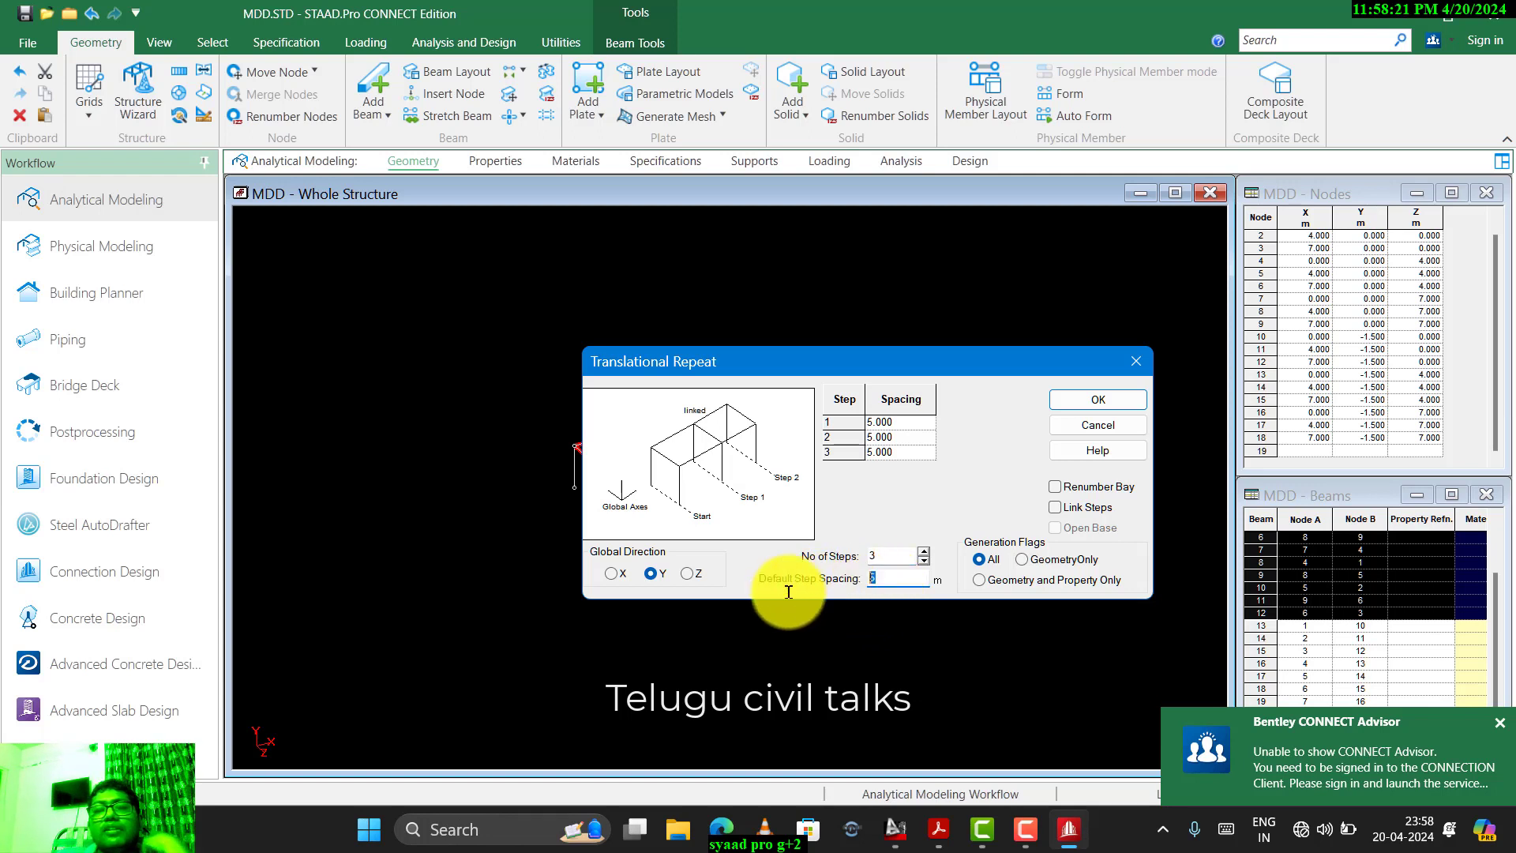
{"action": "type", "text": "3"}
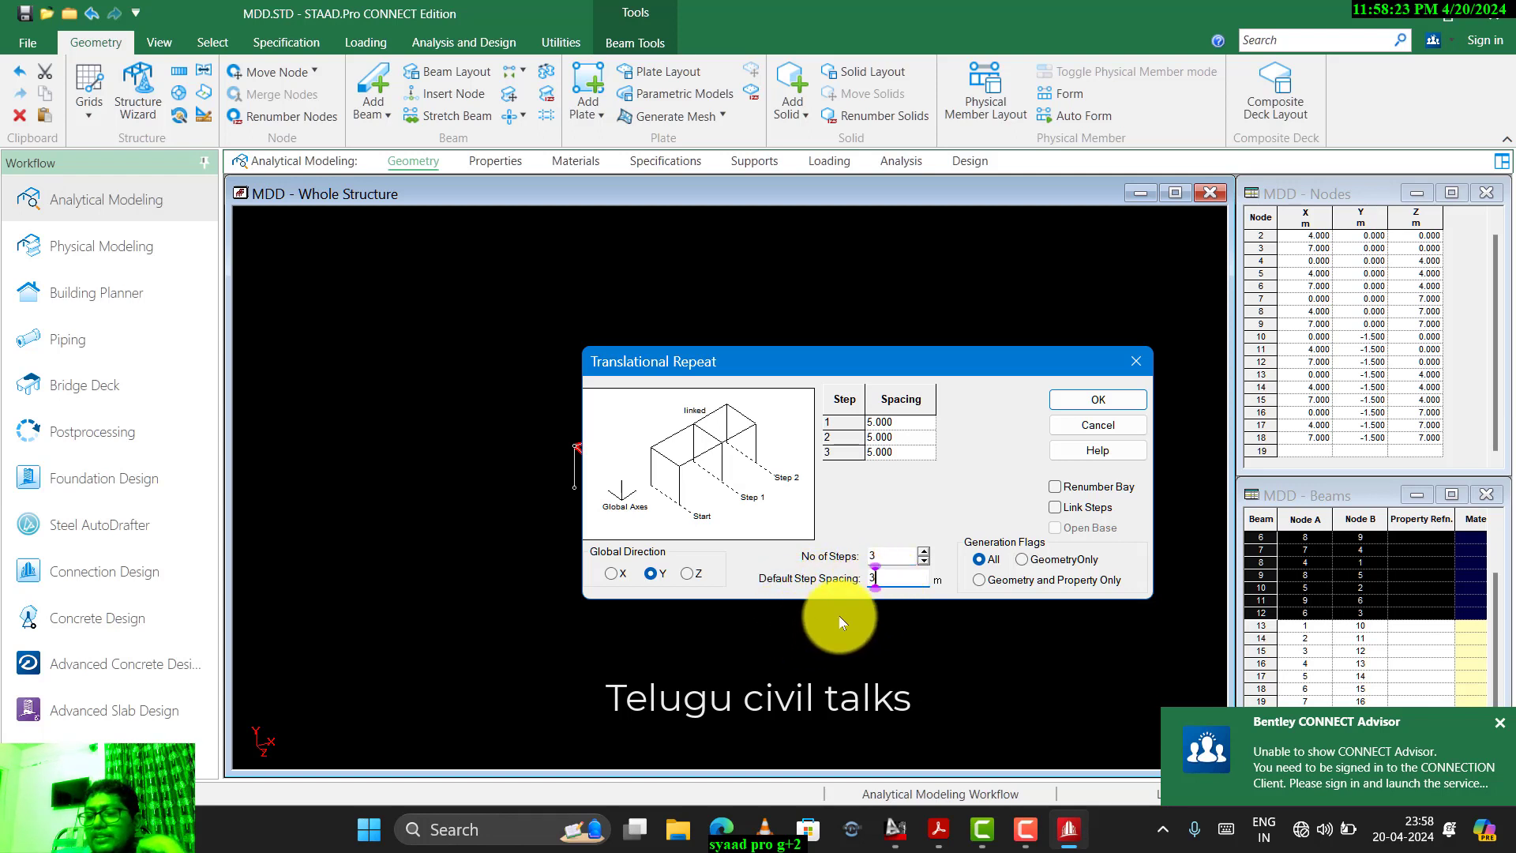
{"action": "type", "text": ".2"}
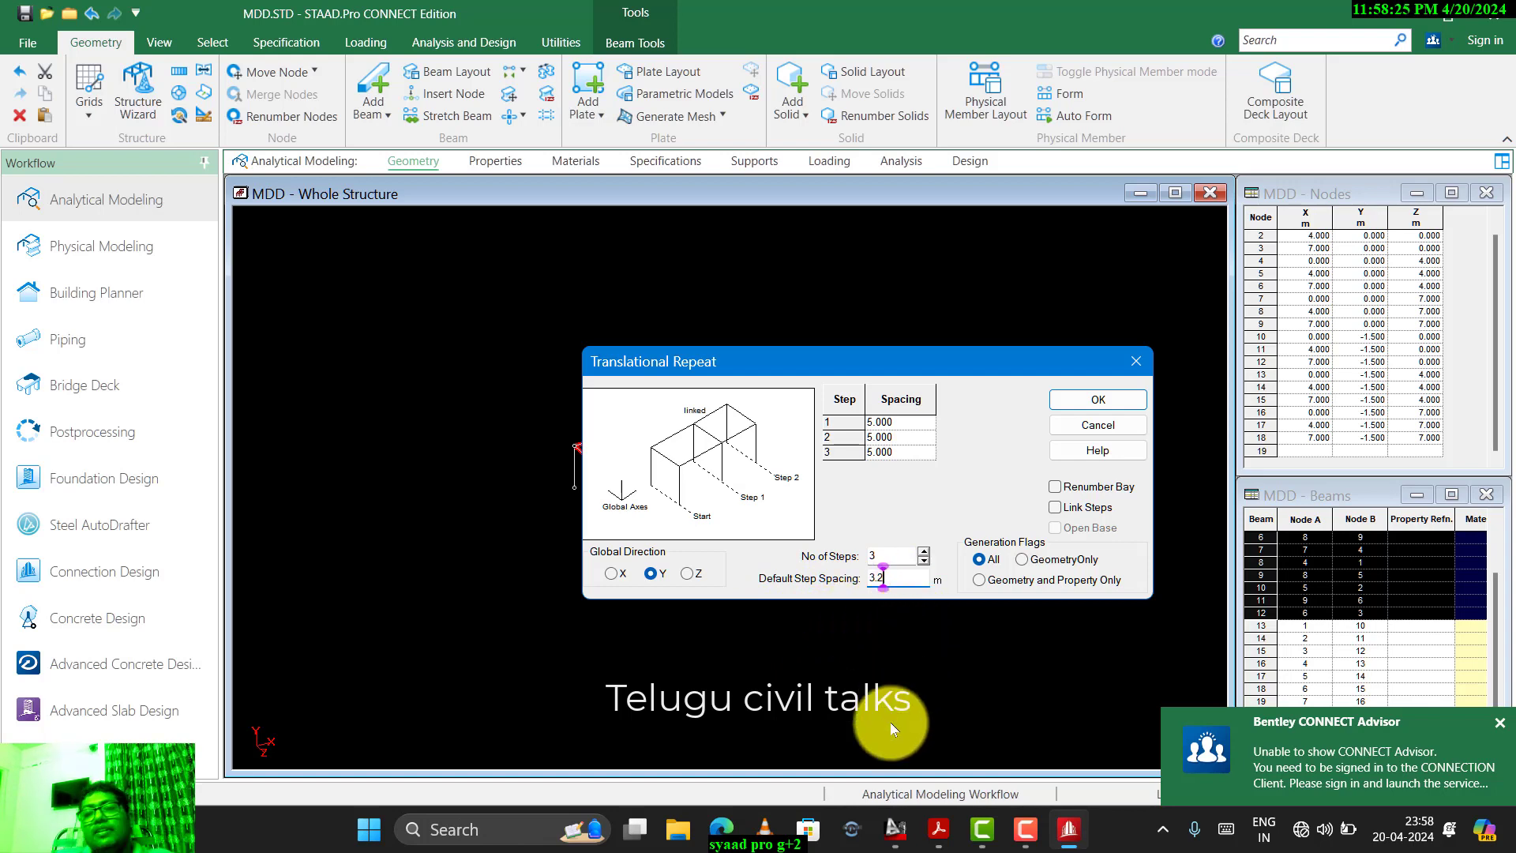
- Check the storey heights in AutoCAD, return to STAAD.Pro to generate the storeys with Link Steps enabled, and clear the beam selection
{"action": "left_click", "coordinate": [894, 829]}
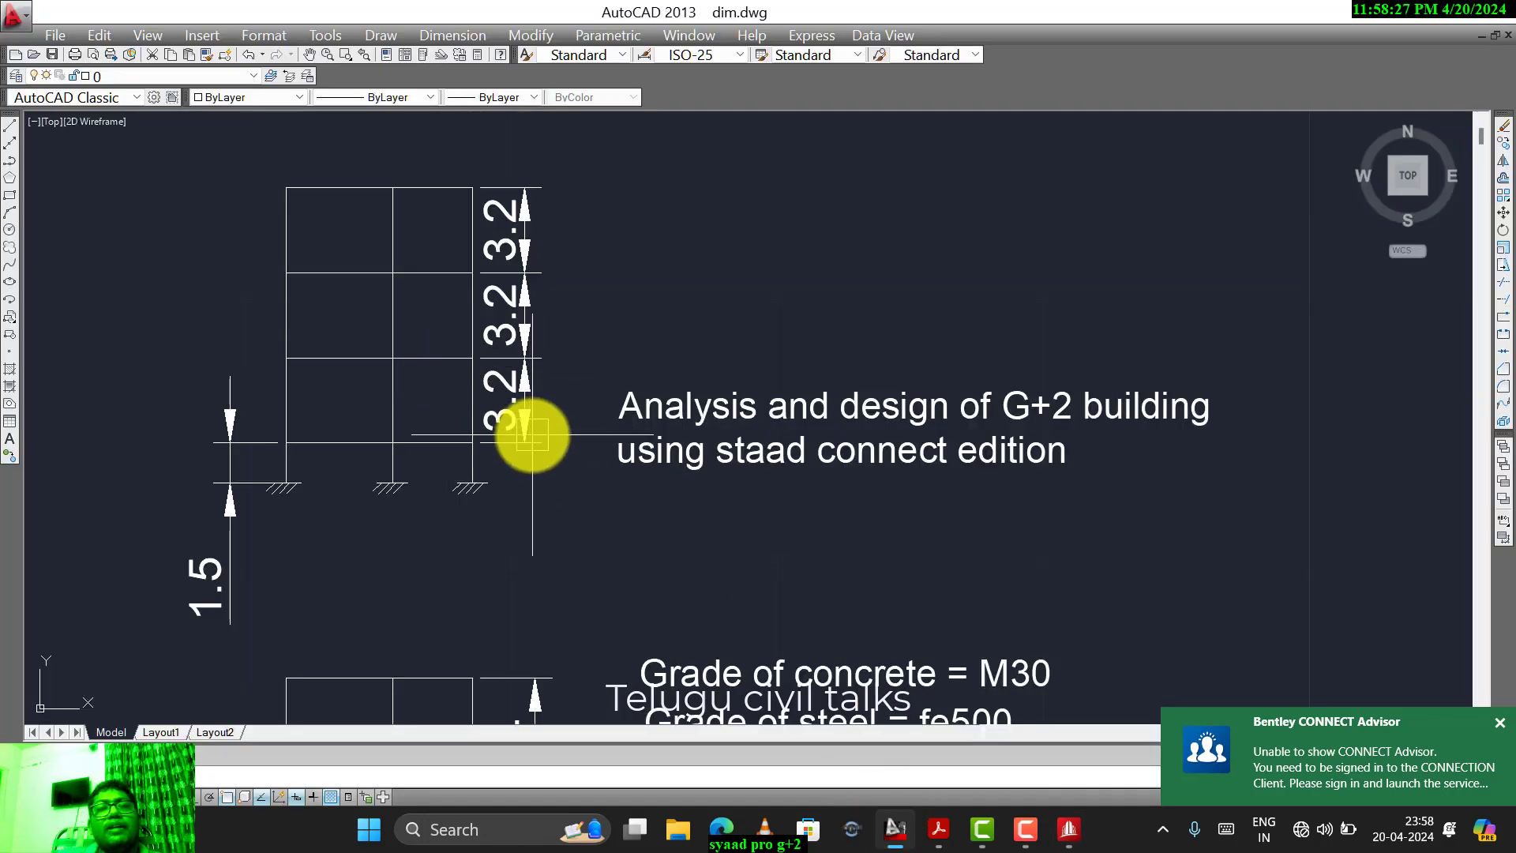
{"action": "key", "text": "alt+Tab"}
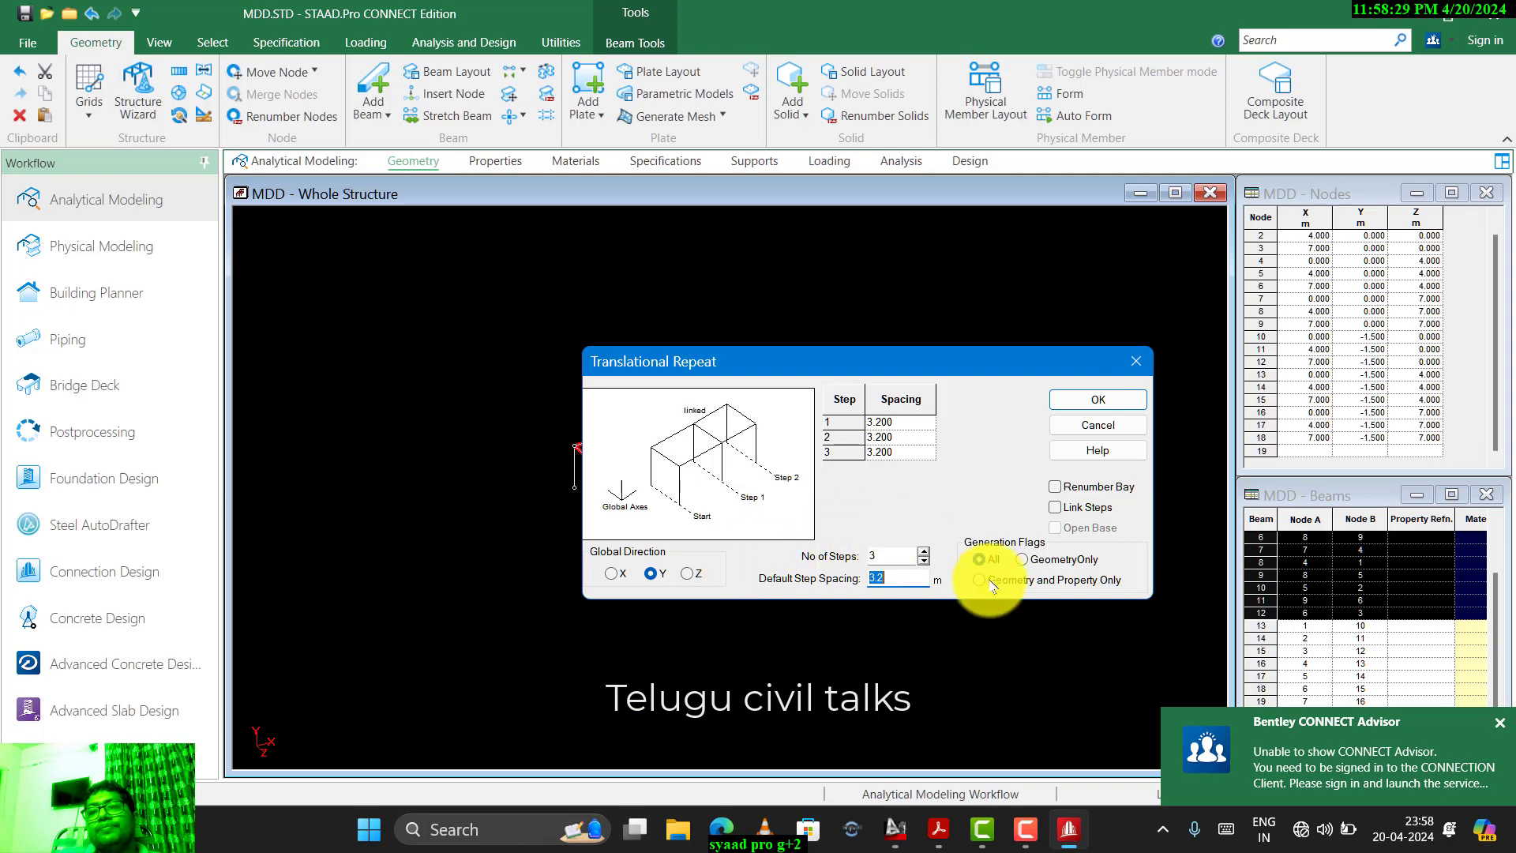
{"action": "left_click", "coordinate": [1055, 507]}
{"action": "left_click", "coordinate": [1098, 399]}
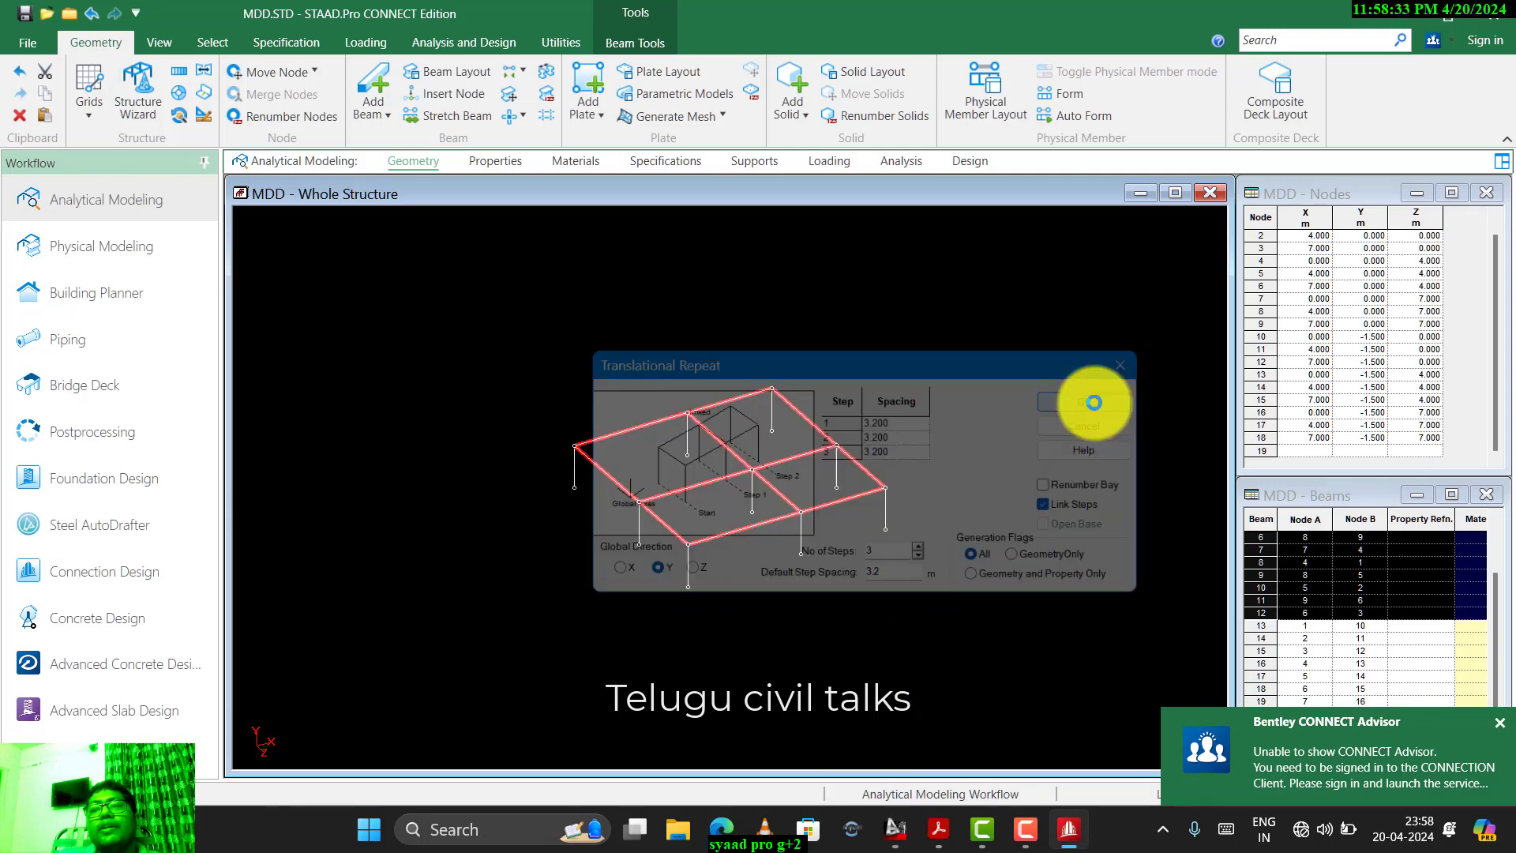
{"action": "scroll", "coordinate": [759, 606], "scroll_direction": "up", "scroll_amount": 3}
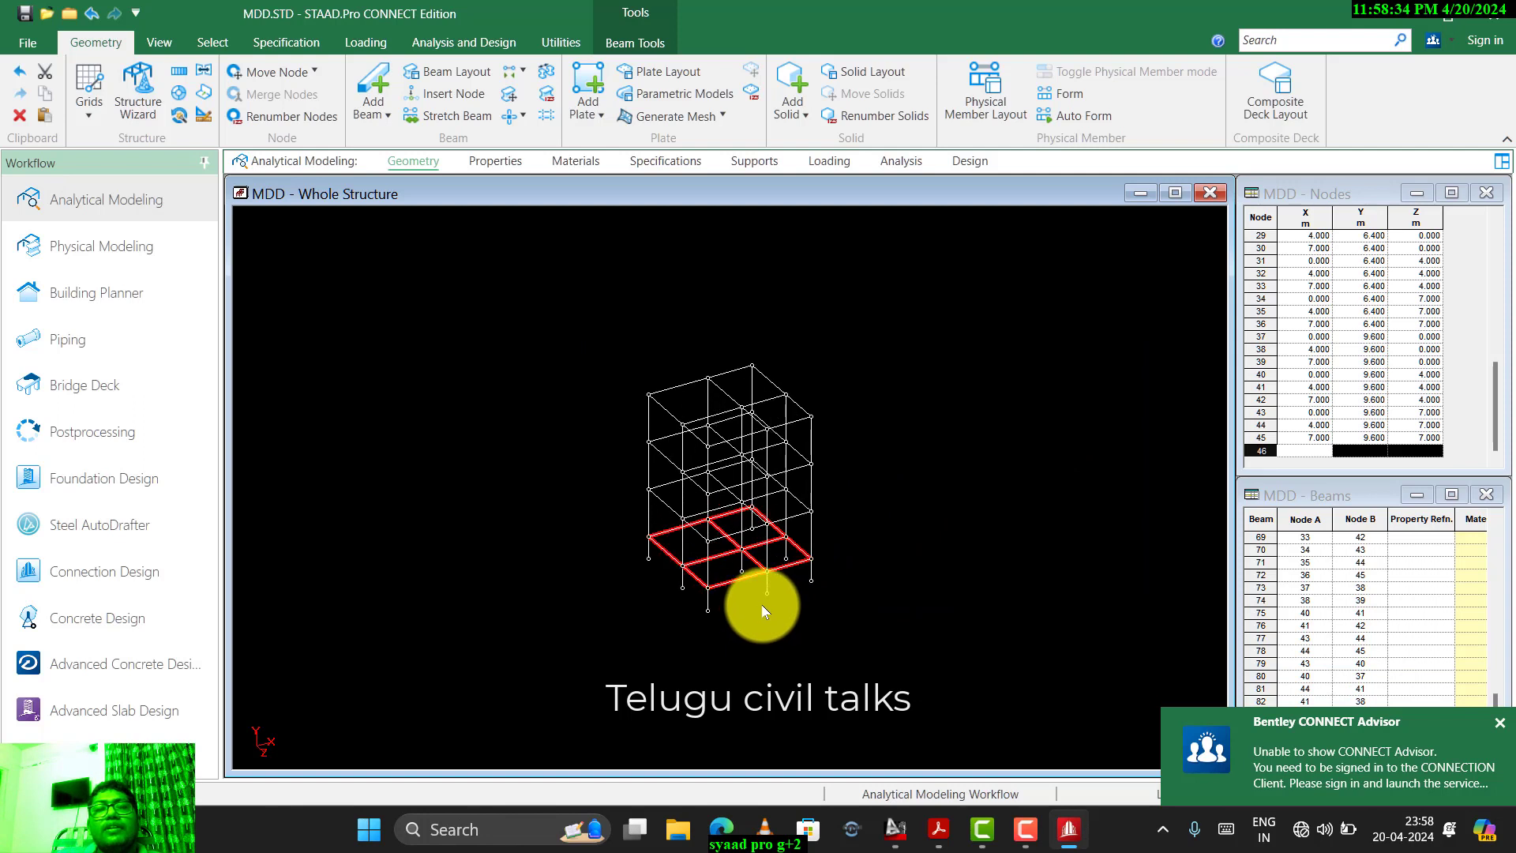
{"action": "left_click", "coordinate": [779, 646]}
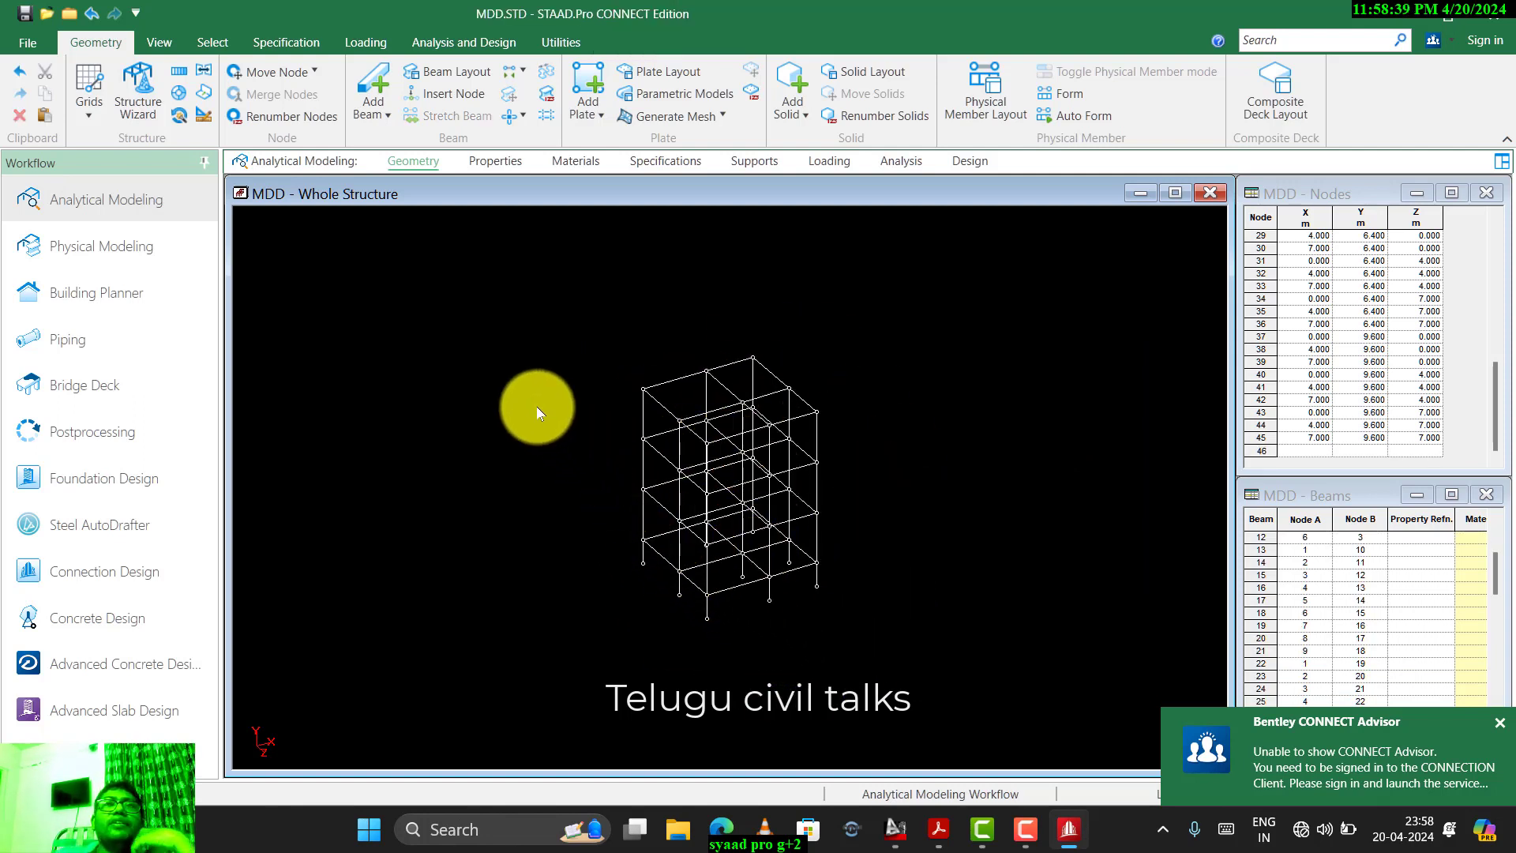
- Start defining a new member property for the whole structure, choosing the Rectangle section type
{"action": "left_click", "coordinate": [495, 168]}
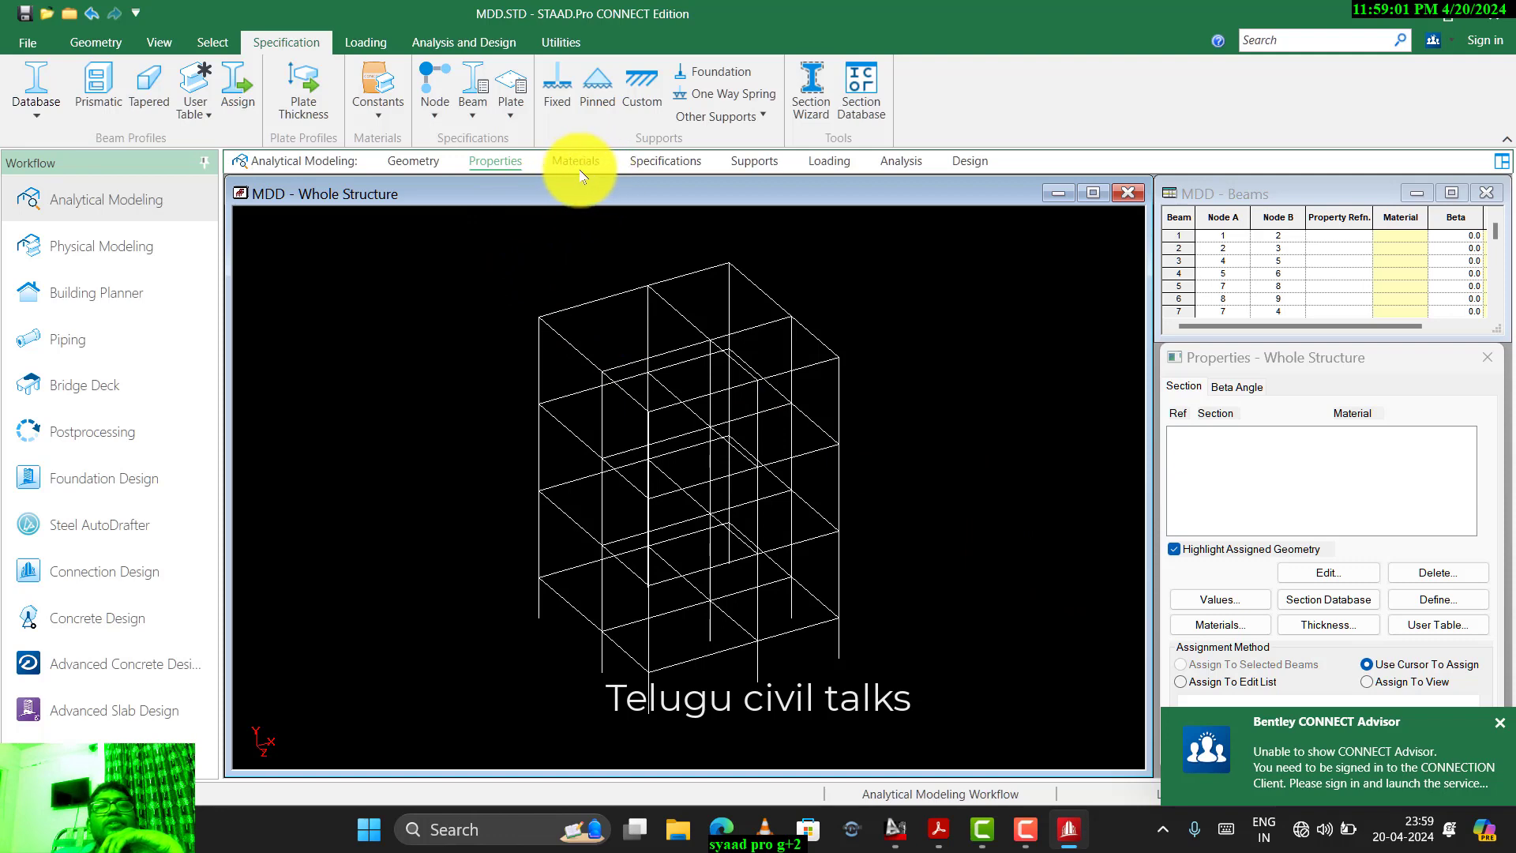
{"action": "left_click", "coordinate": [495, 162]}
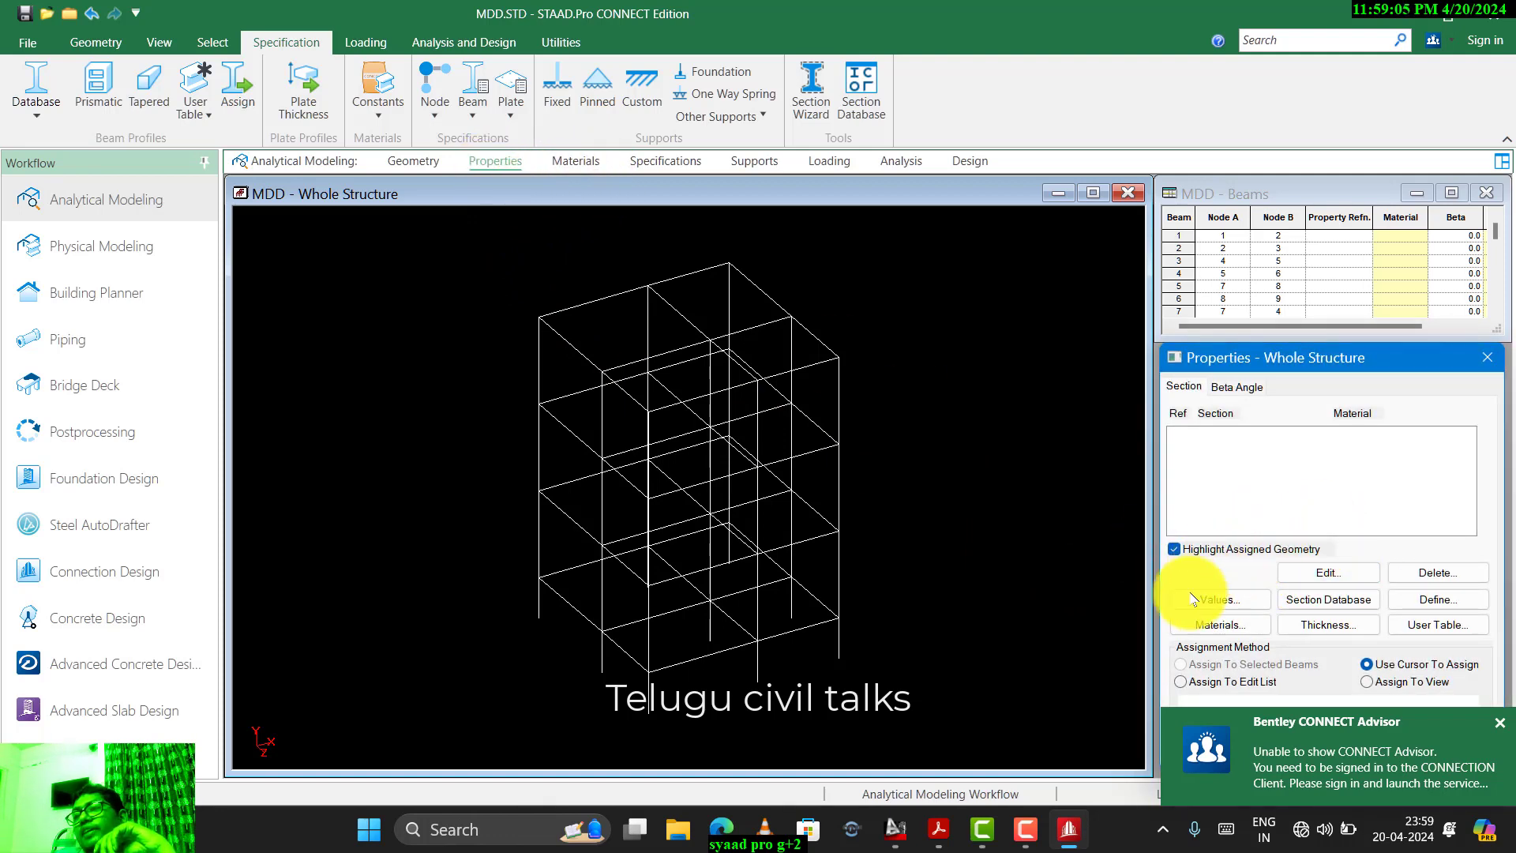
{"action": "left_click", "coordinate": [1432, 602]}
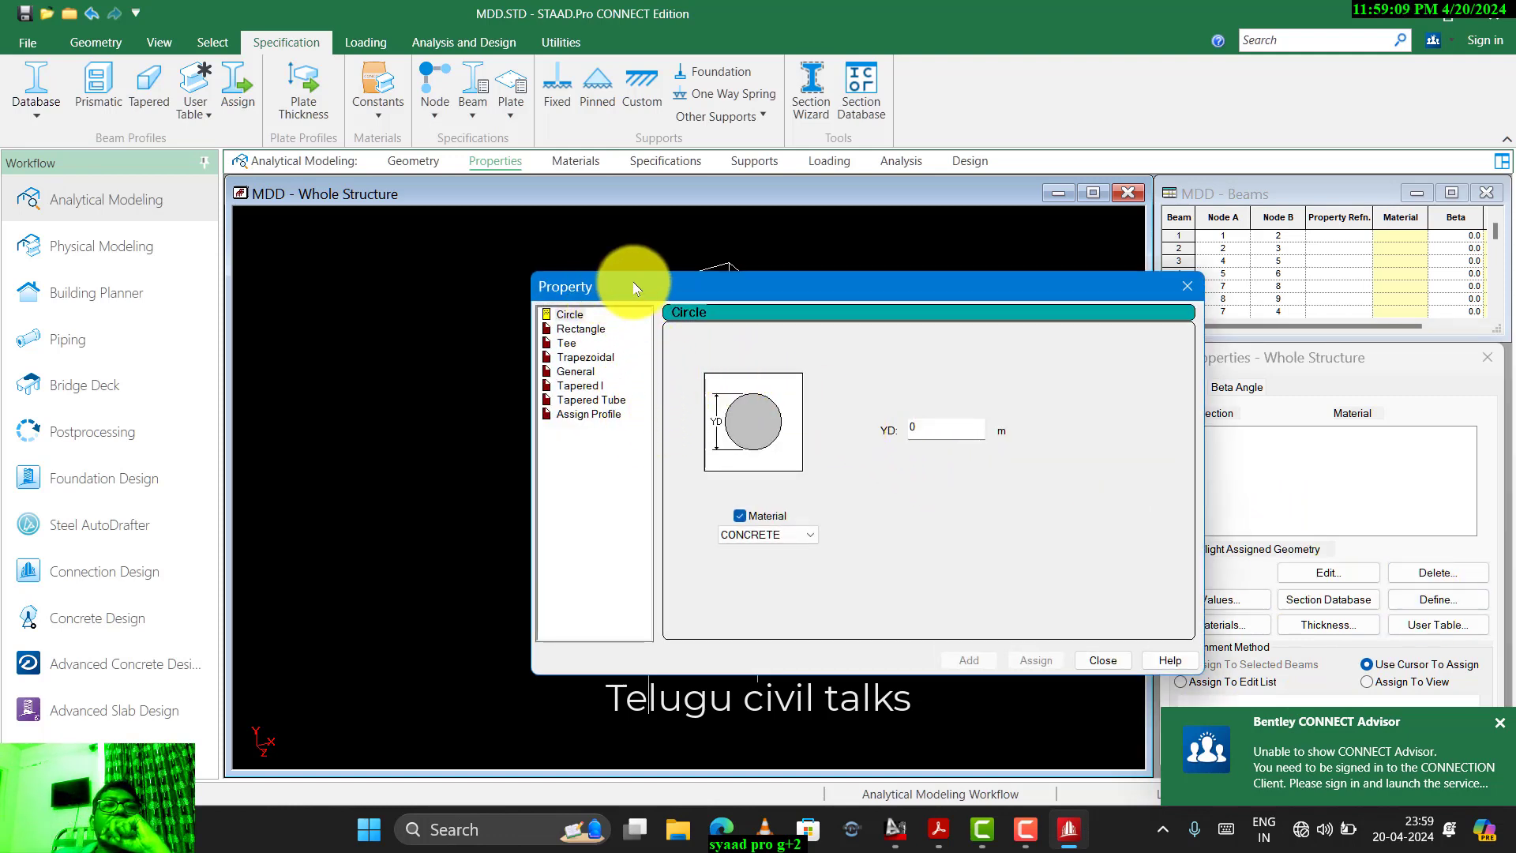
{"action": "left_click_drag", "start_coordinate": [623, 285], "coordinate": [584, 270]}
{"action": "left_click", "coordinate": [553, 315]}
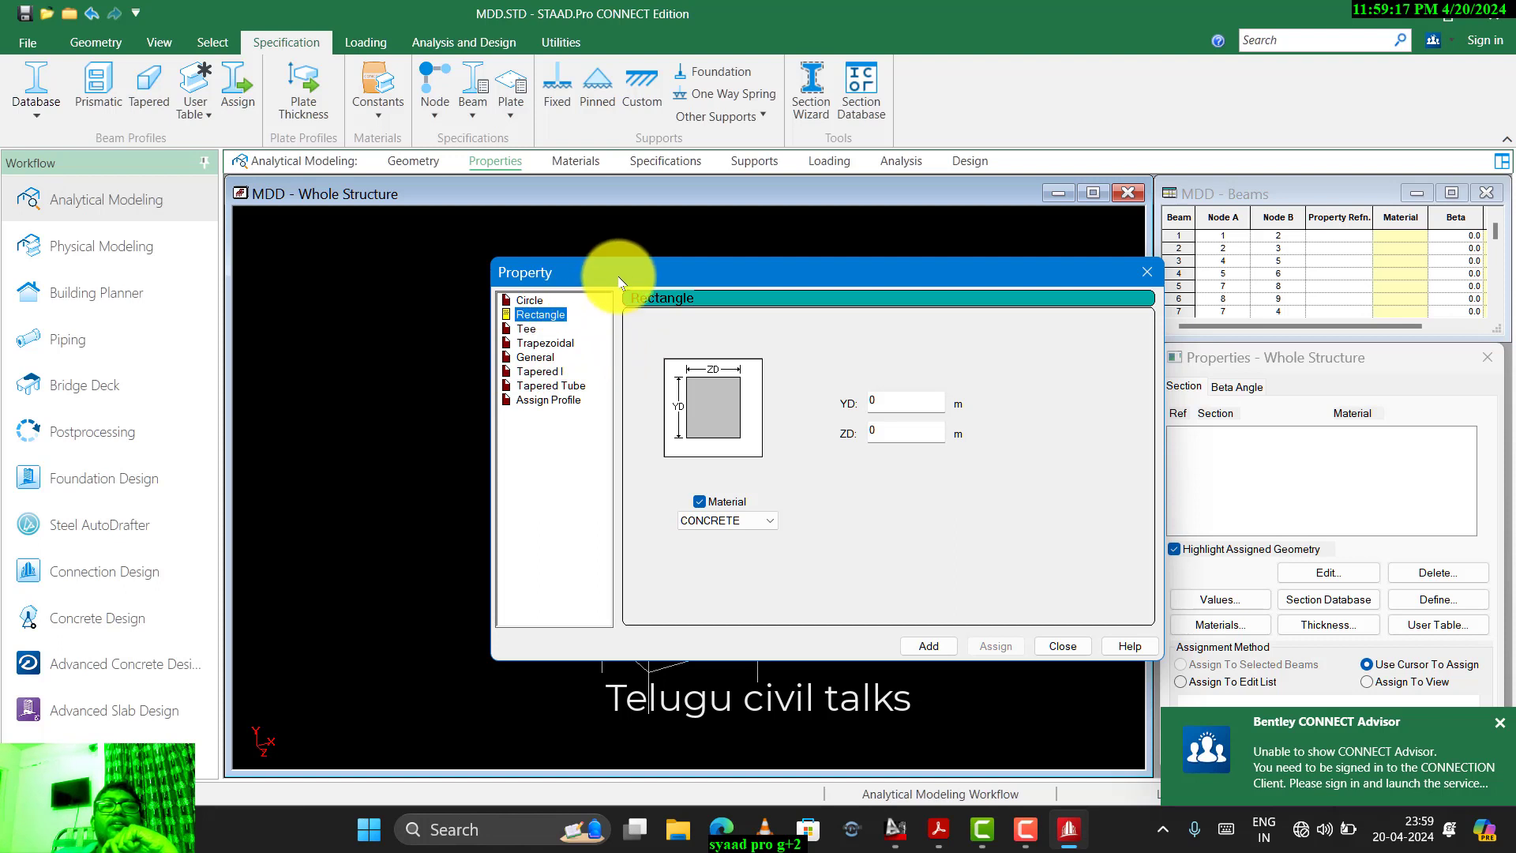
{"action": "left_click_drag", "start_coordinate": [617, 276], "coordinate": [491, 348]}
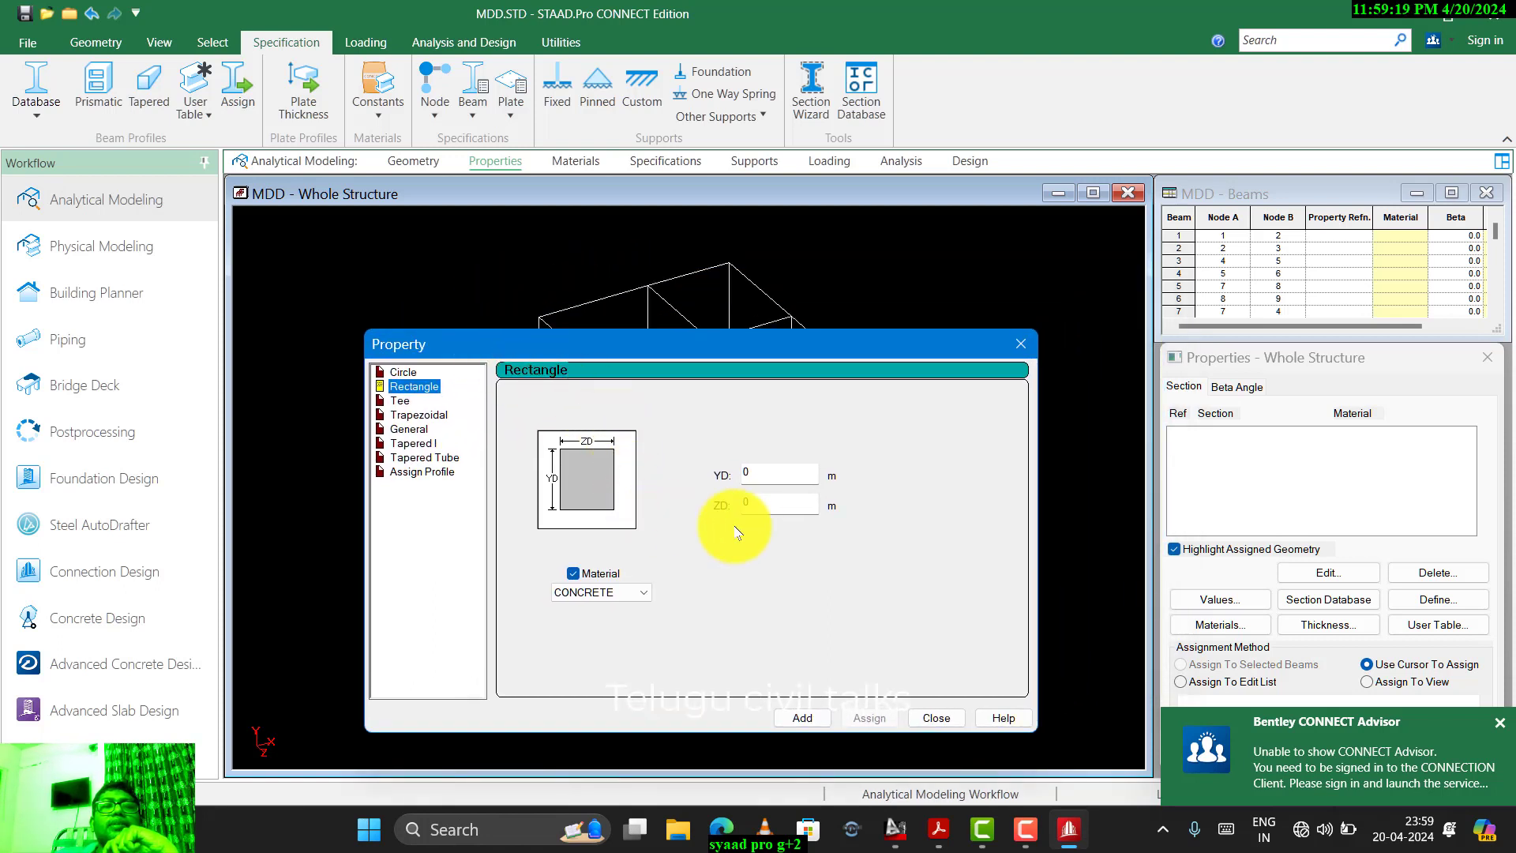
{"action": "left_click_drag", "start_coordinate": [725, 357], "coordinate": [691, 378]}
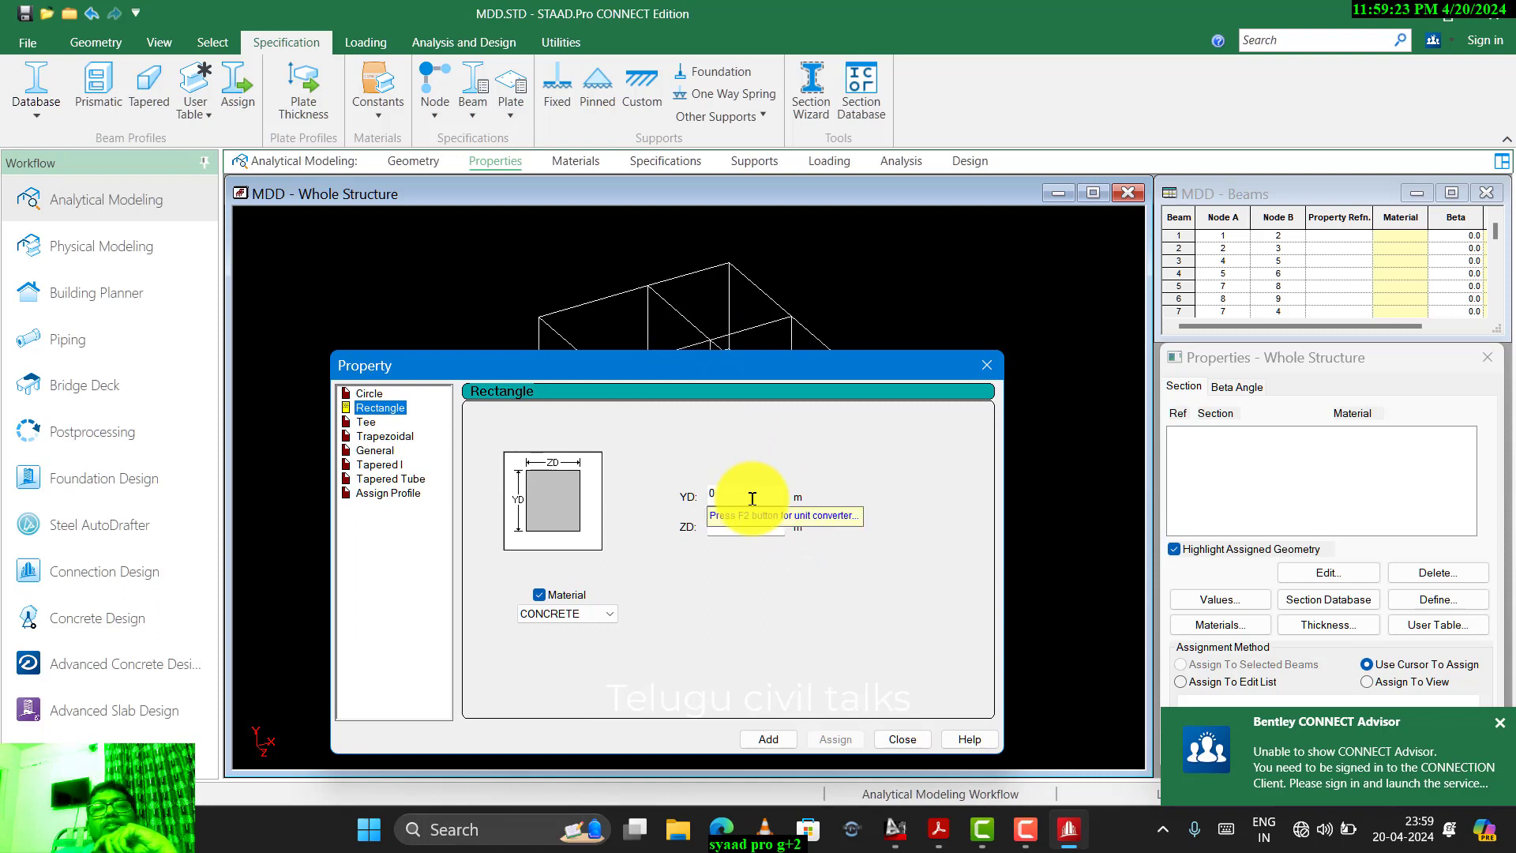
- Add a concrete rectangular section with YD 0.3 m and ZD 0.3 m to the property list
{"action": "double_click", "coordinate": [746, 495]}
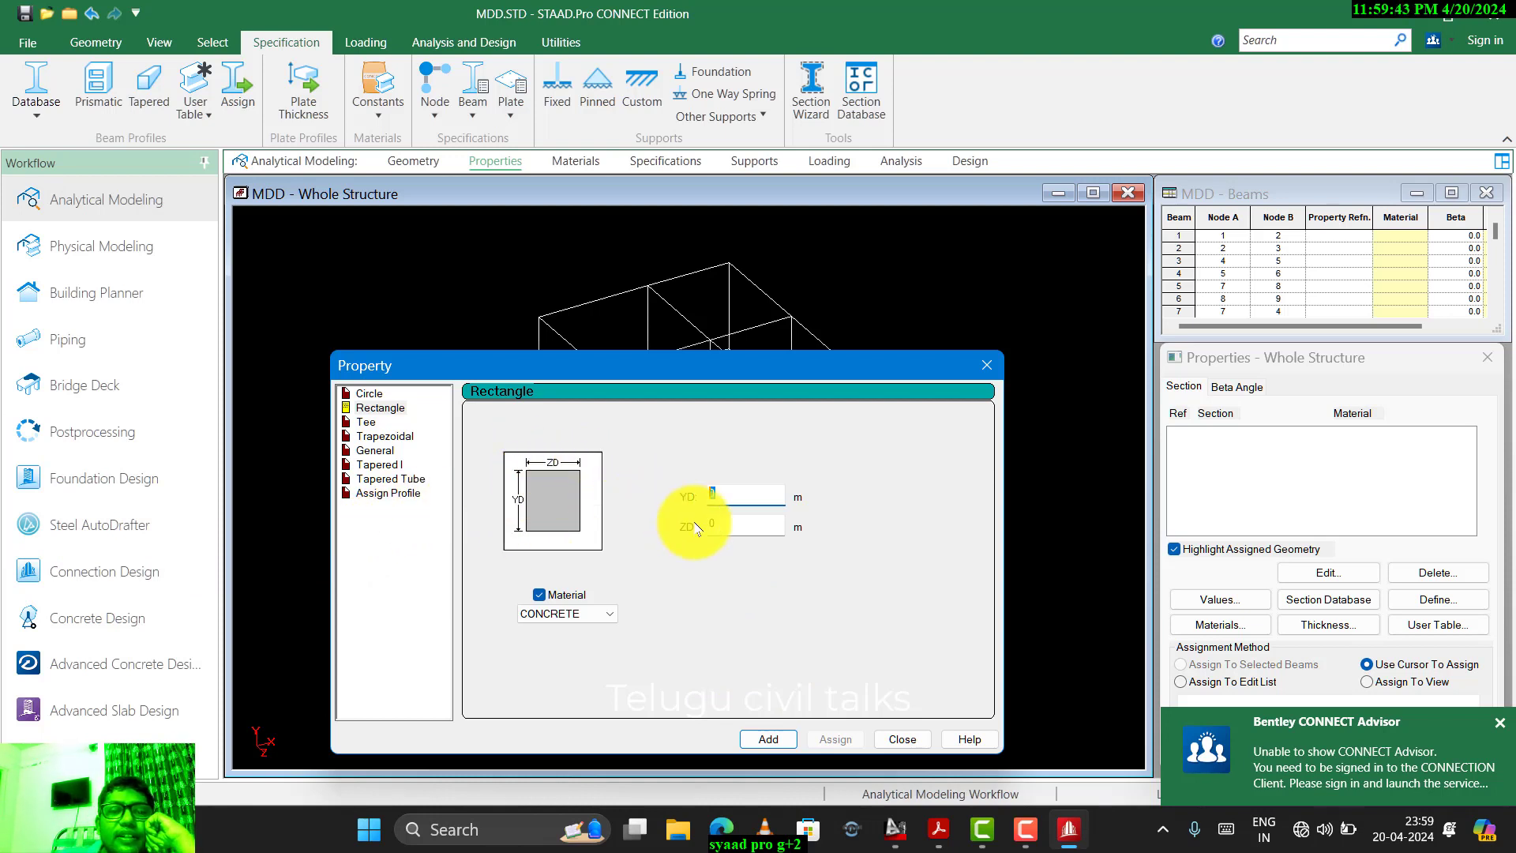
{"action": "left_click", "coordinate": [746, 525]}
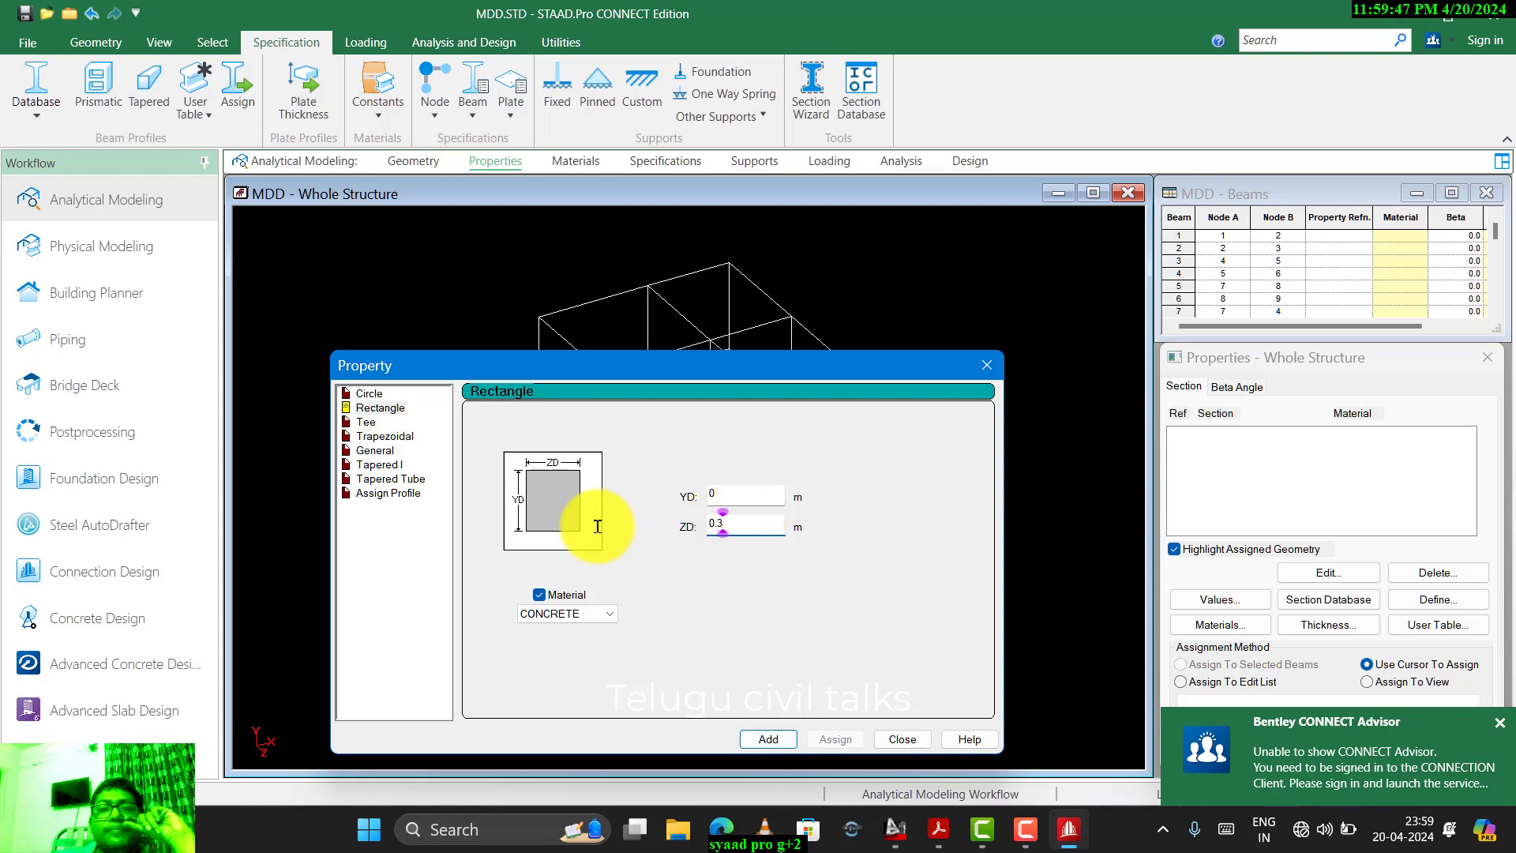
{"action": "double_click", "coordinate": [743, 524]}
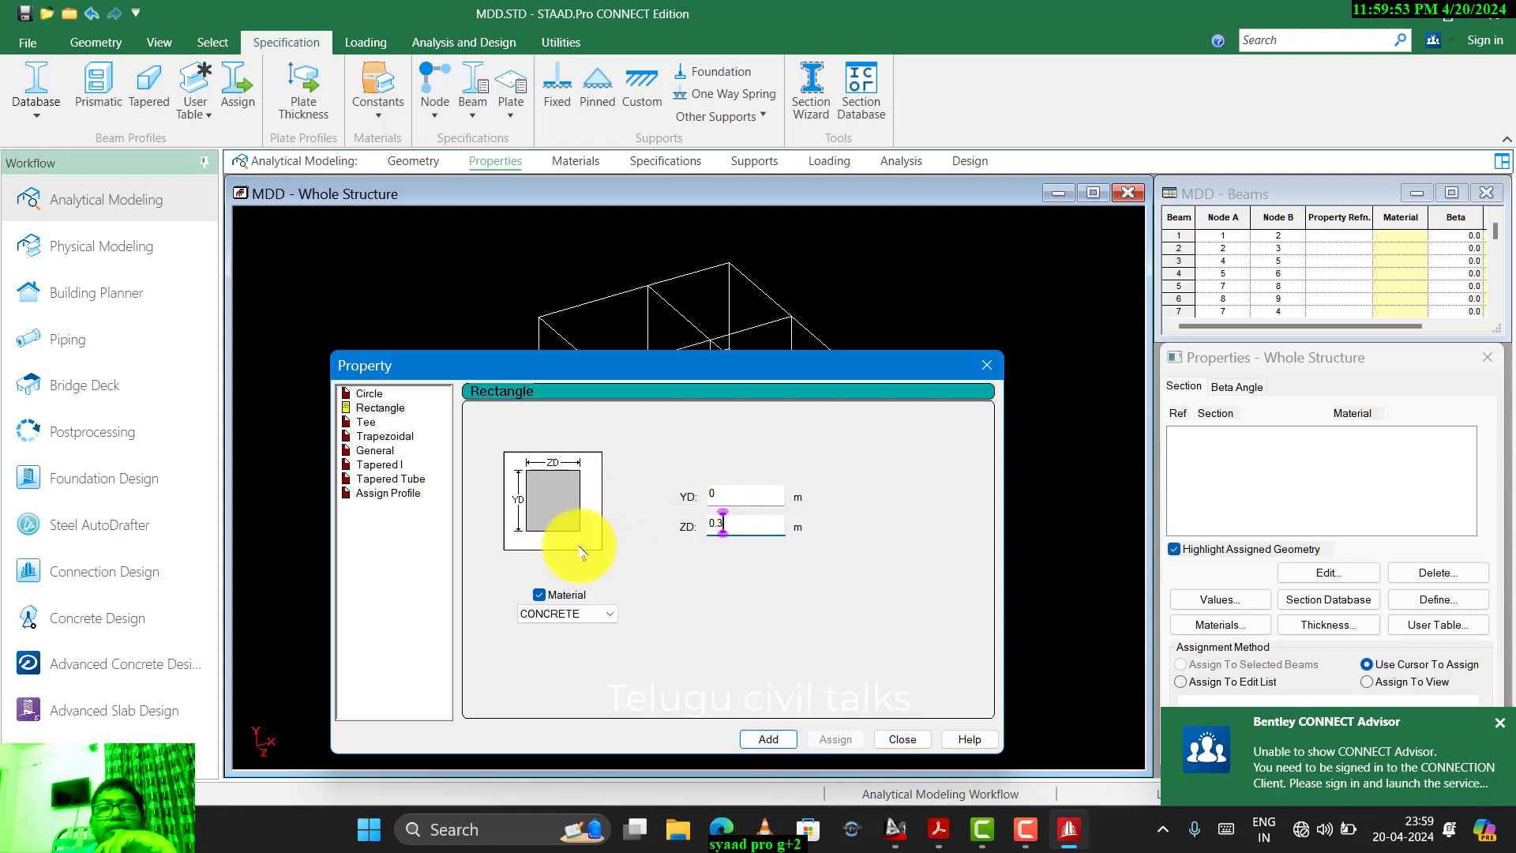
{"action": "double_click", "coordinate": [714, 492]}
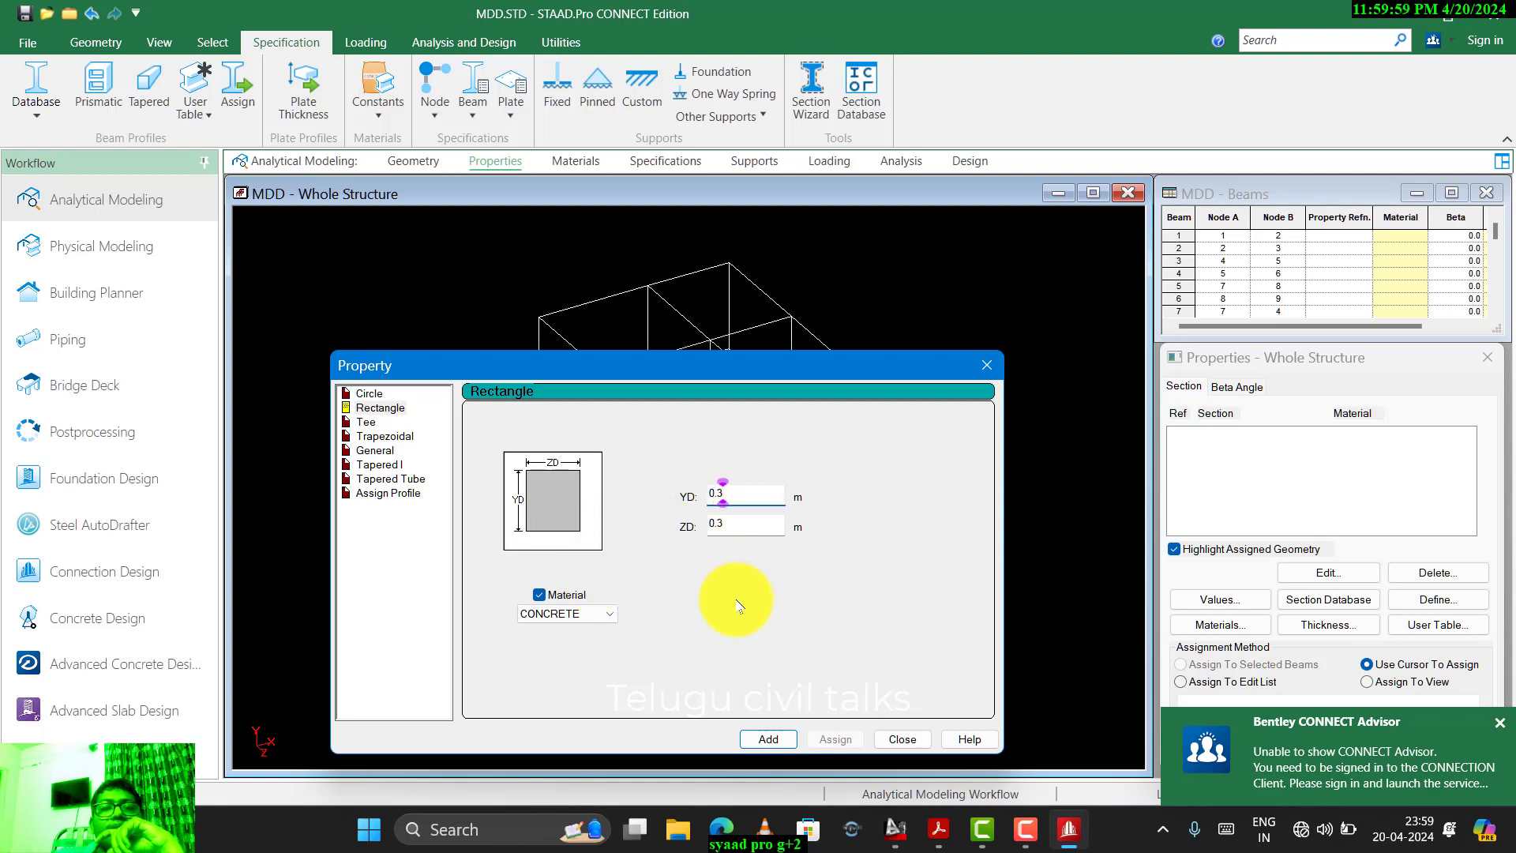
{"action": "left_click", "coordinate": [770, 742]}
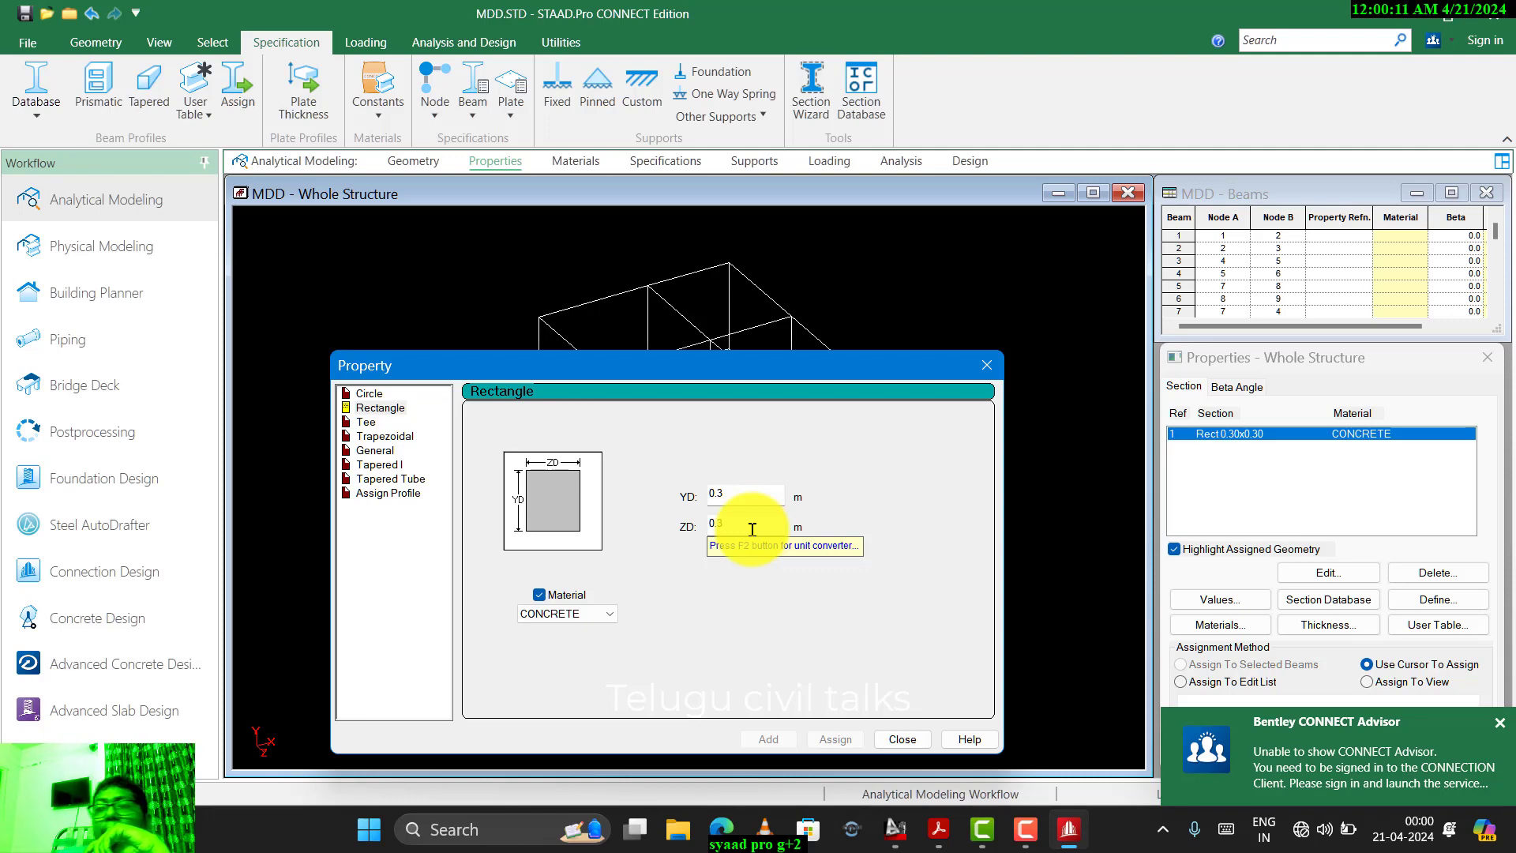
{"action": "left_click", "coordinate": [986, 364]}
- Edit the existing rectangular concrete section, setting its ZD to 0.23 m
{"action": "left_click", "coordinate": [1238, 428]}
{"action": "double_click", "coordinate": [1237, 428]}
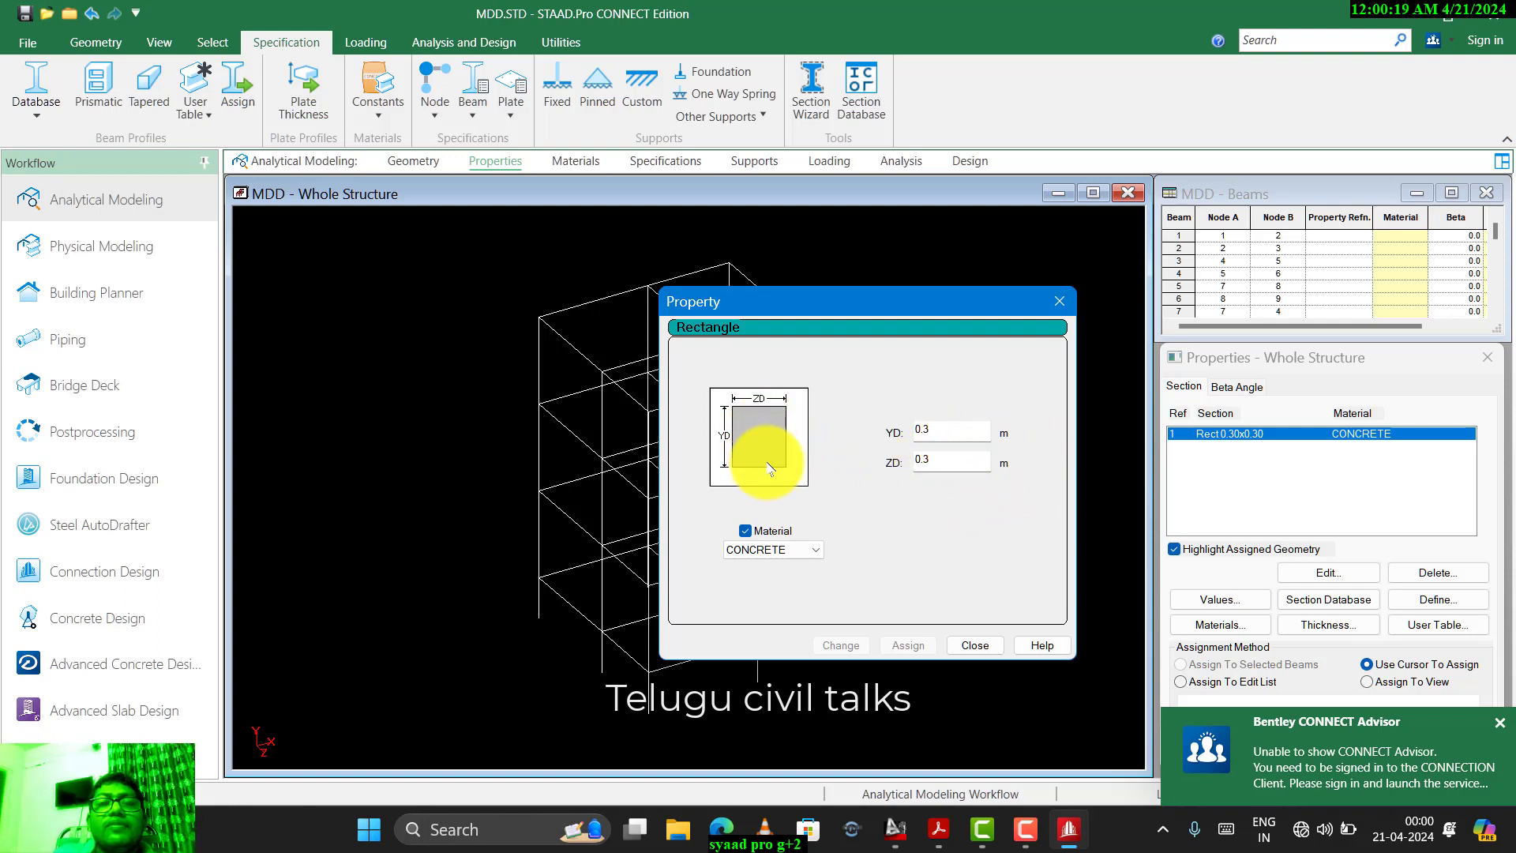
{"action": "double_click", "coordinate": [957, 463]}
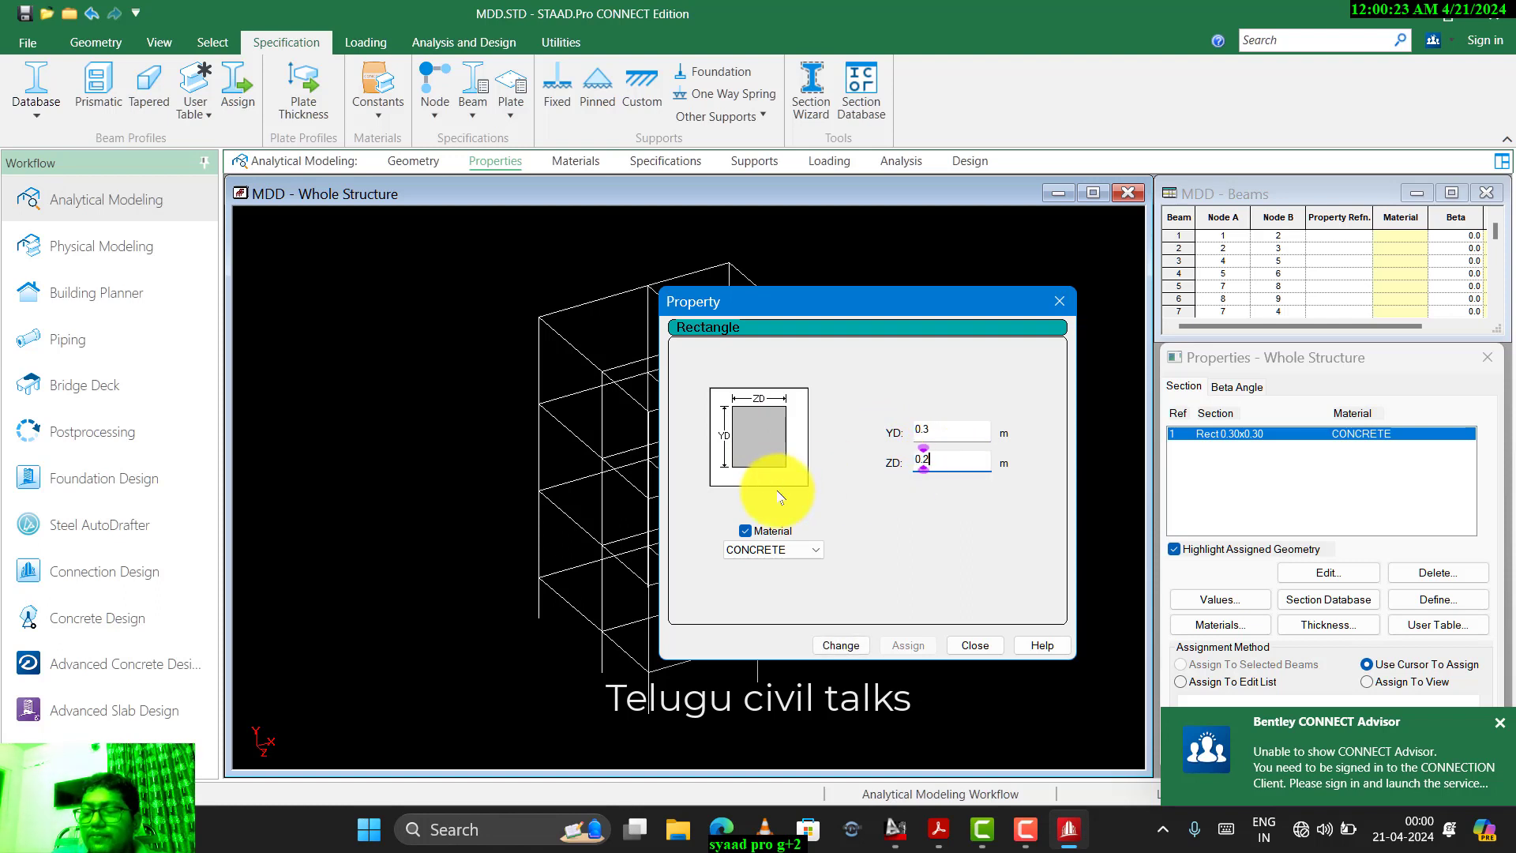
{"action": "left_click", "coordinate": [842, 646]}
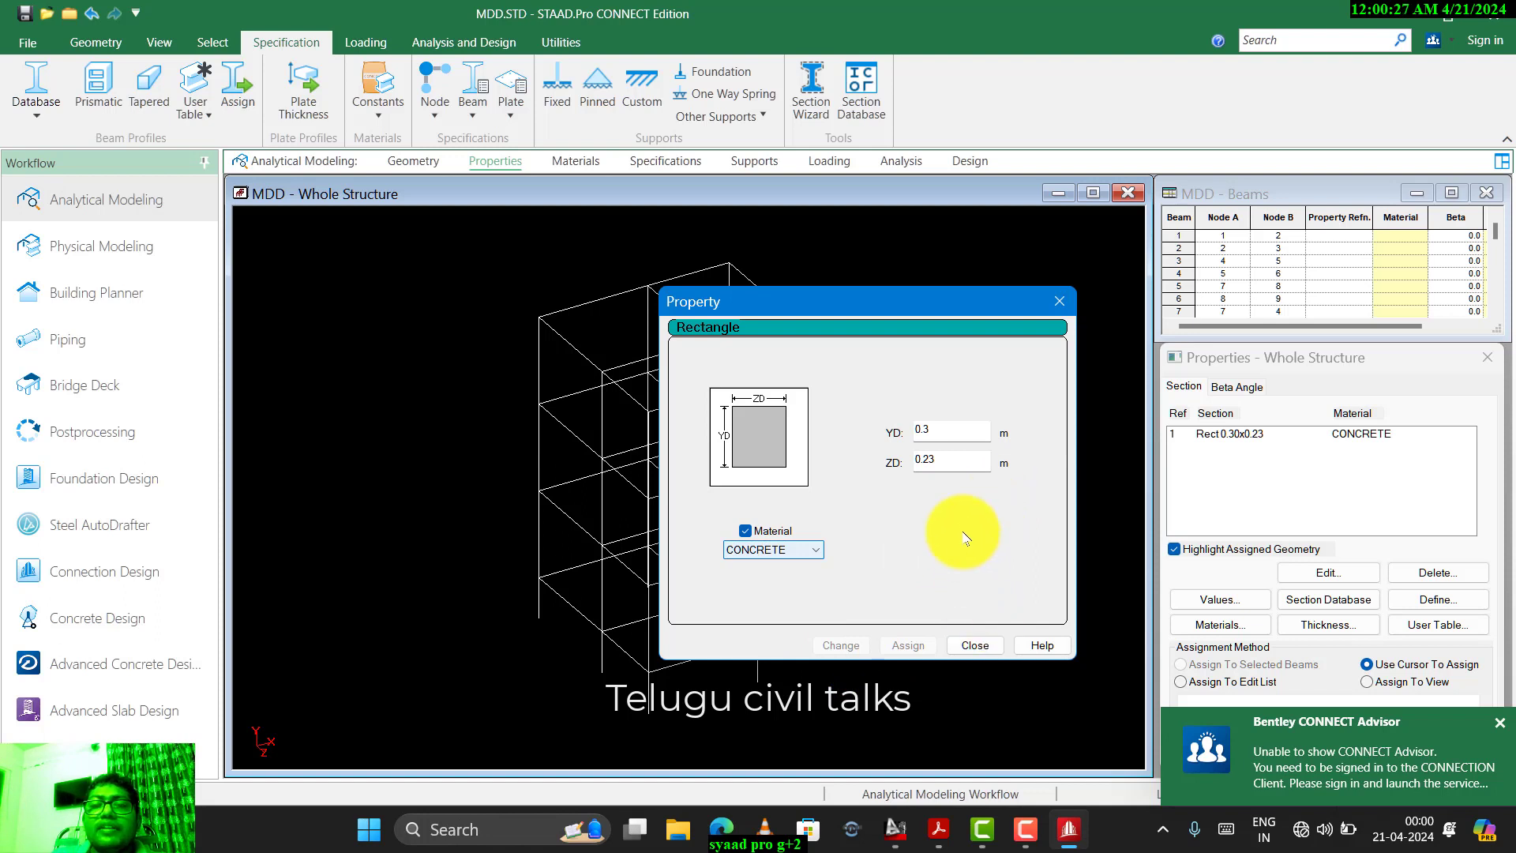
{"action": "double_click", "coordinate": [952, 462]}
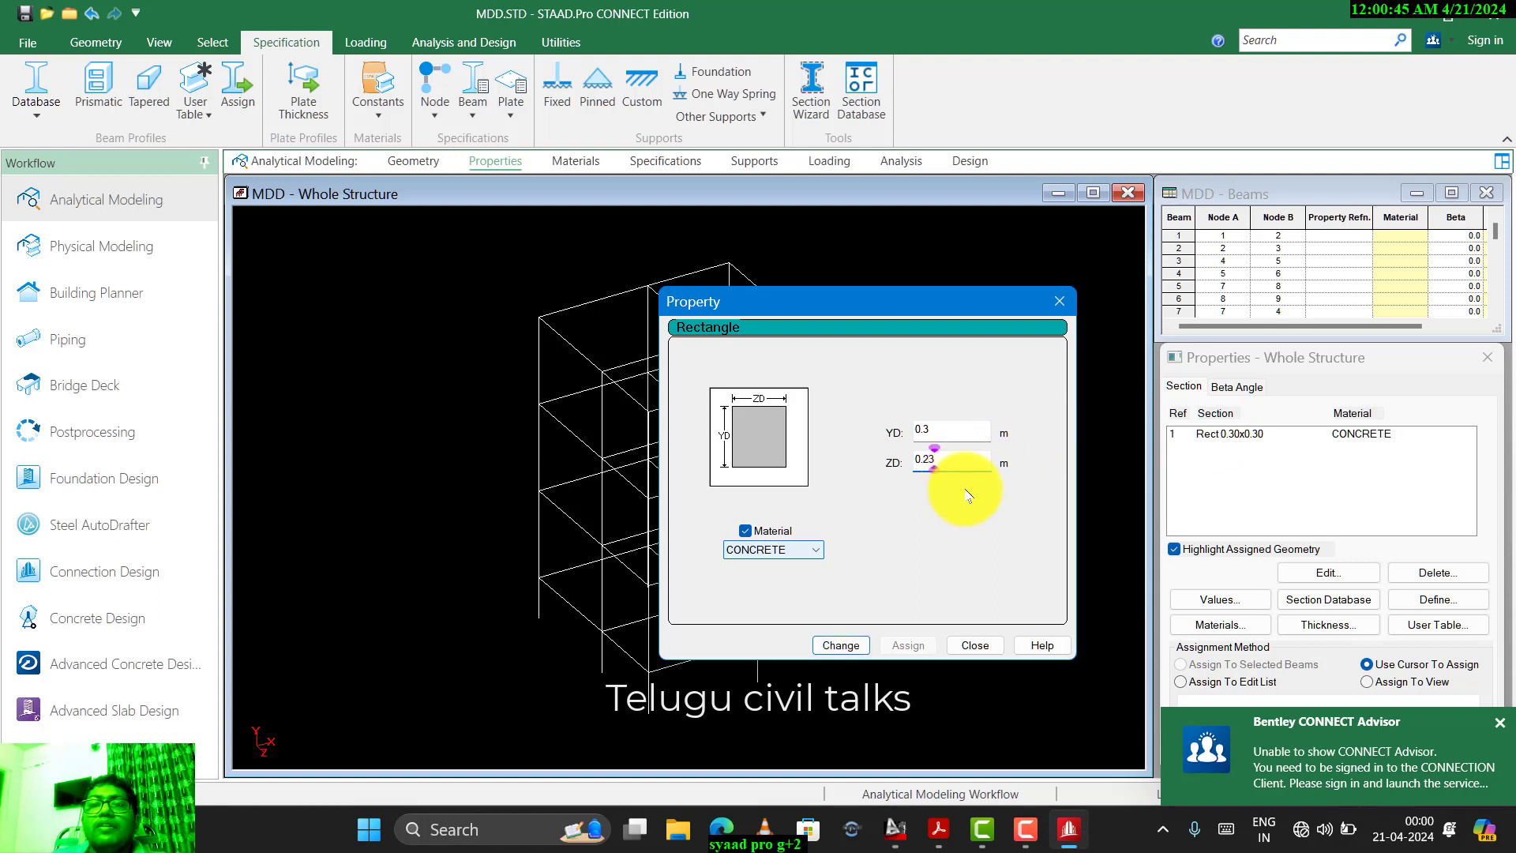
{"action": "left_click", "coordinate": [831, 646]}
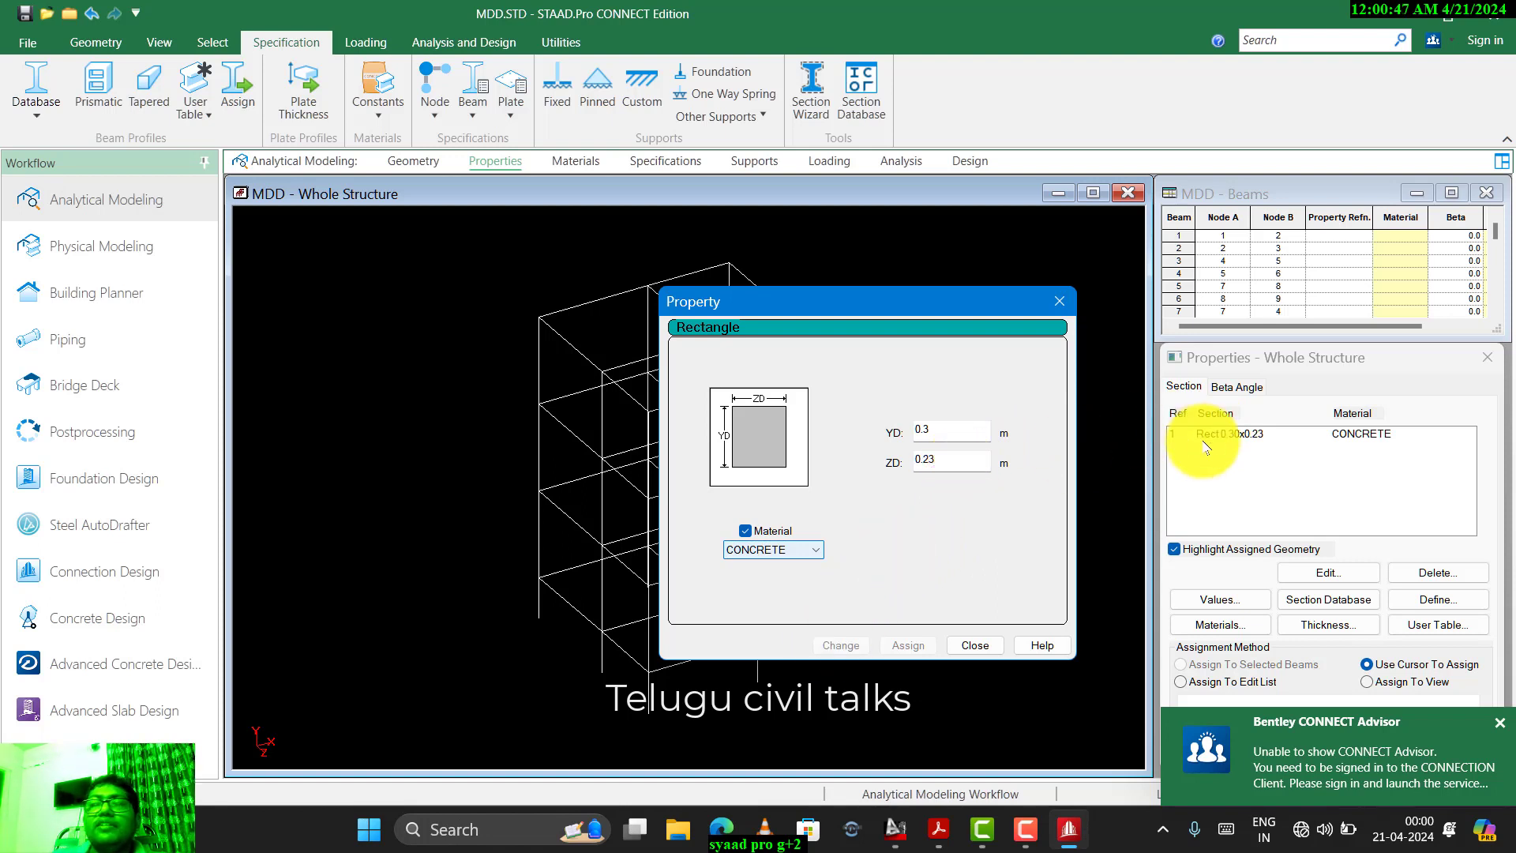
{"action": "left_click", "coordinate": [1059, 302]}
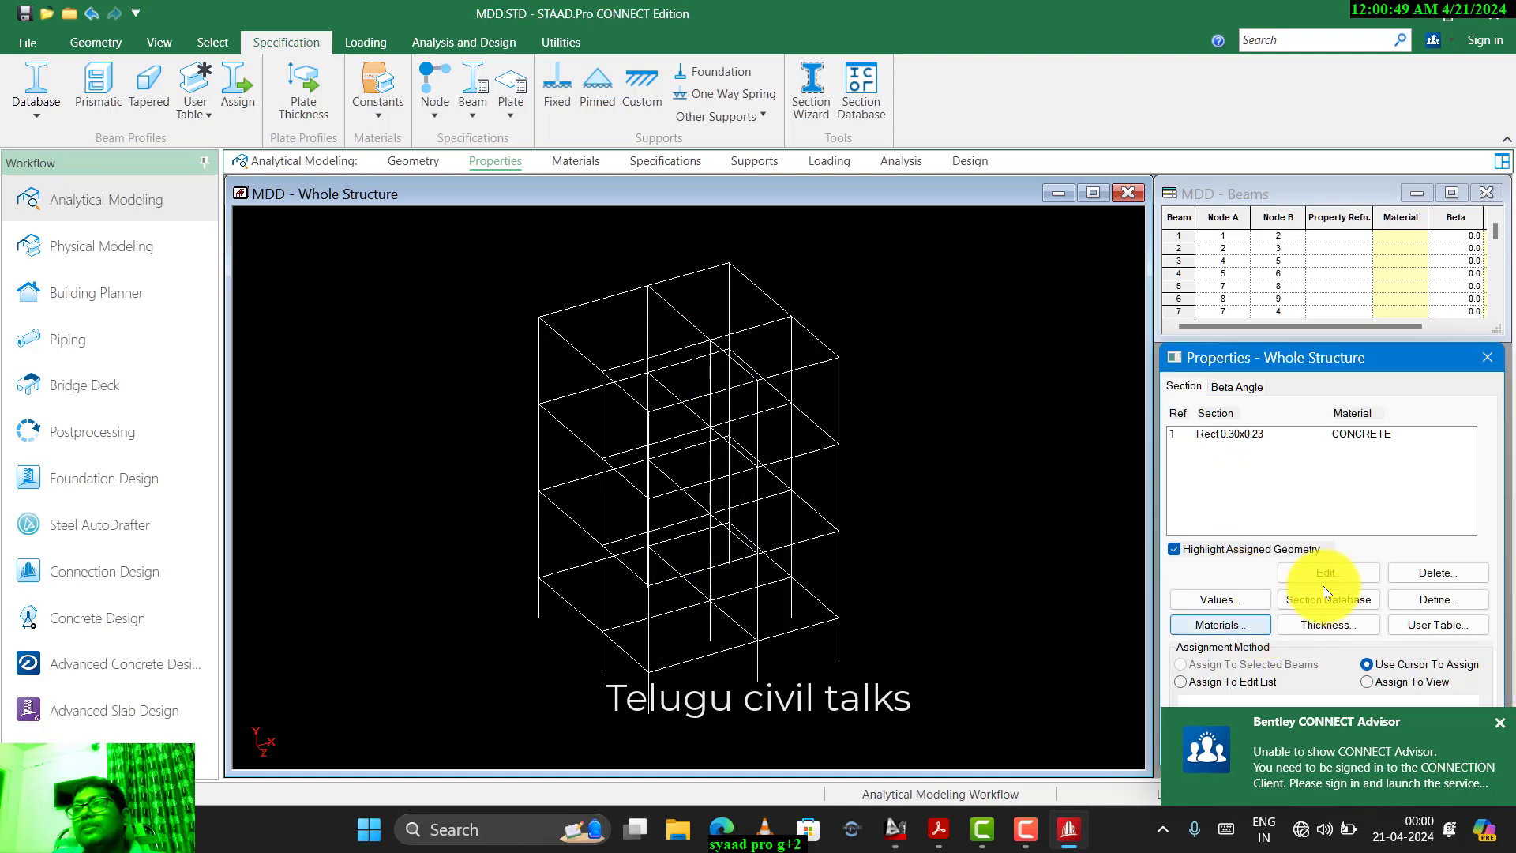
- Add a second concrete rectangular section with YD and ZD of 0.3 m, and select the 0.30x0.23 section in the property list
{"action": "left_click", "coordinate": [1436, 599]}
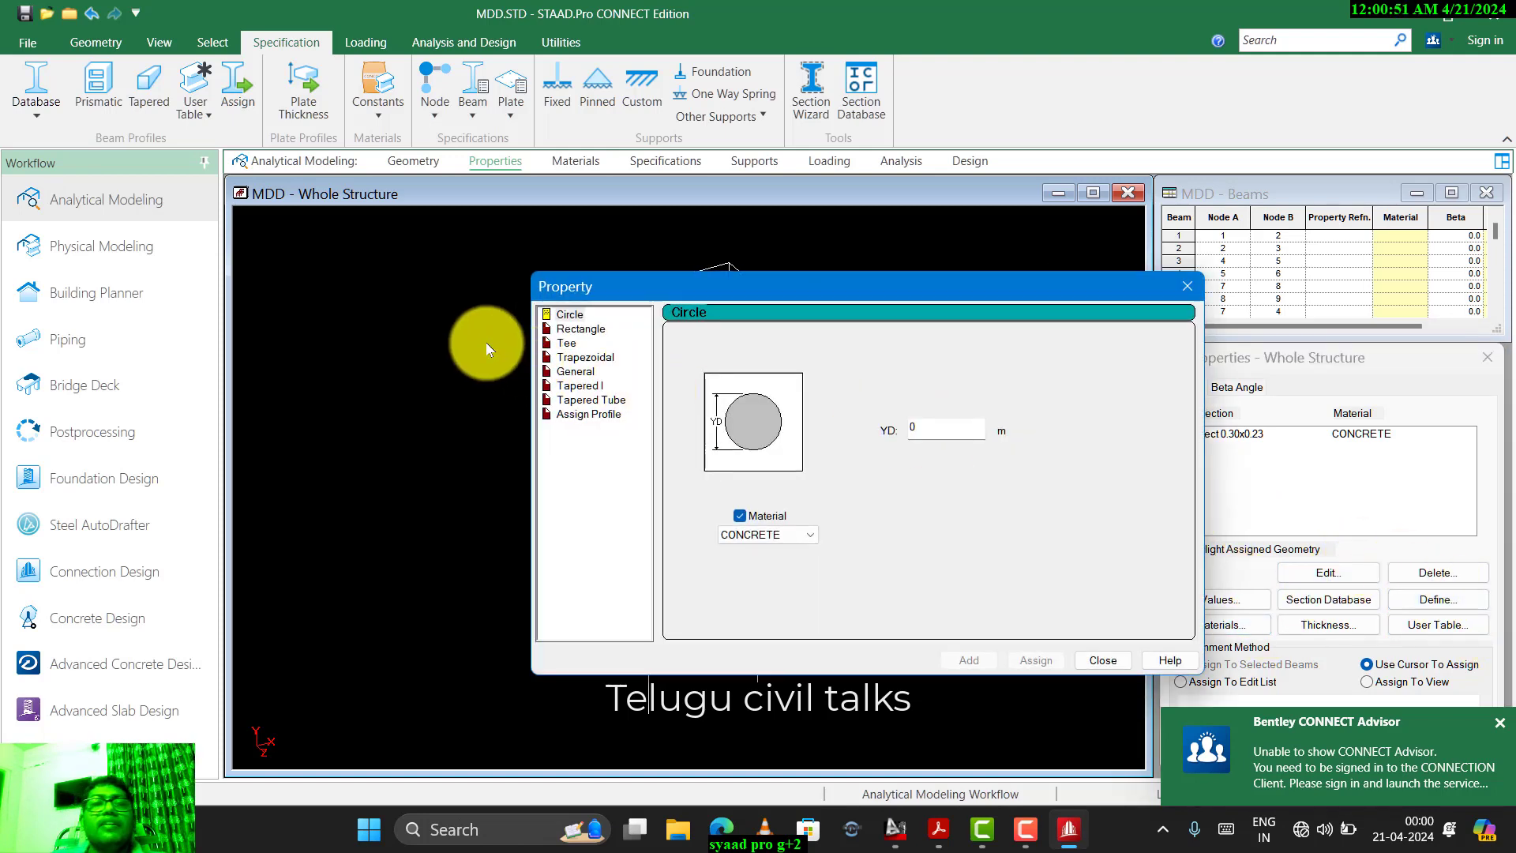
{"action": "left_click", "coordinate": [580, 328]}
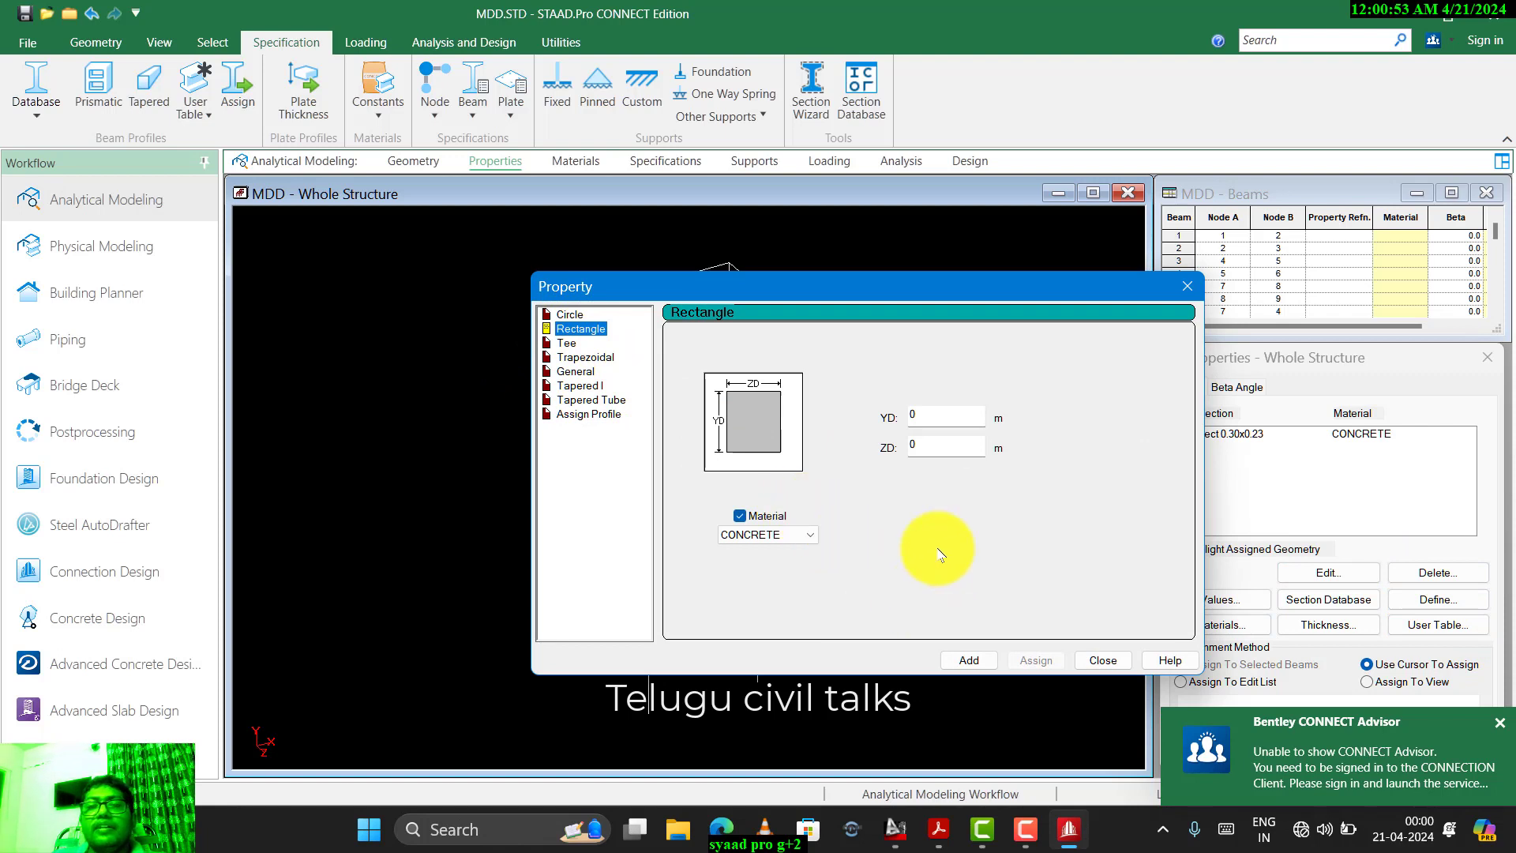
{"action": "double_click", "coordinate": [926, 414]}
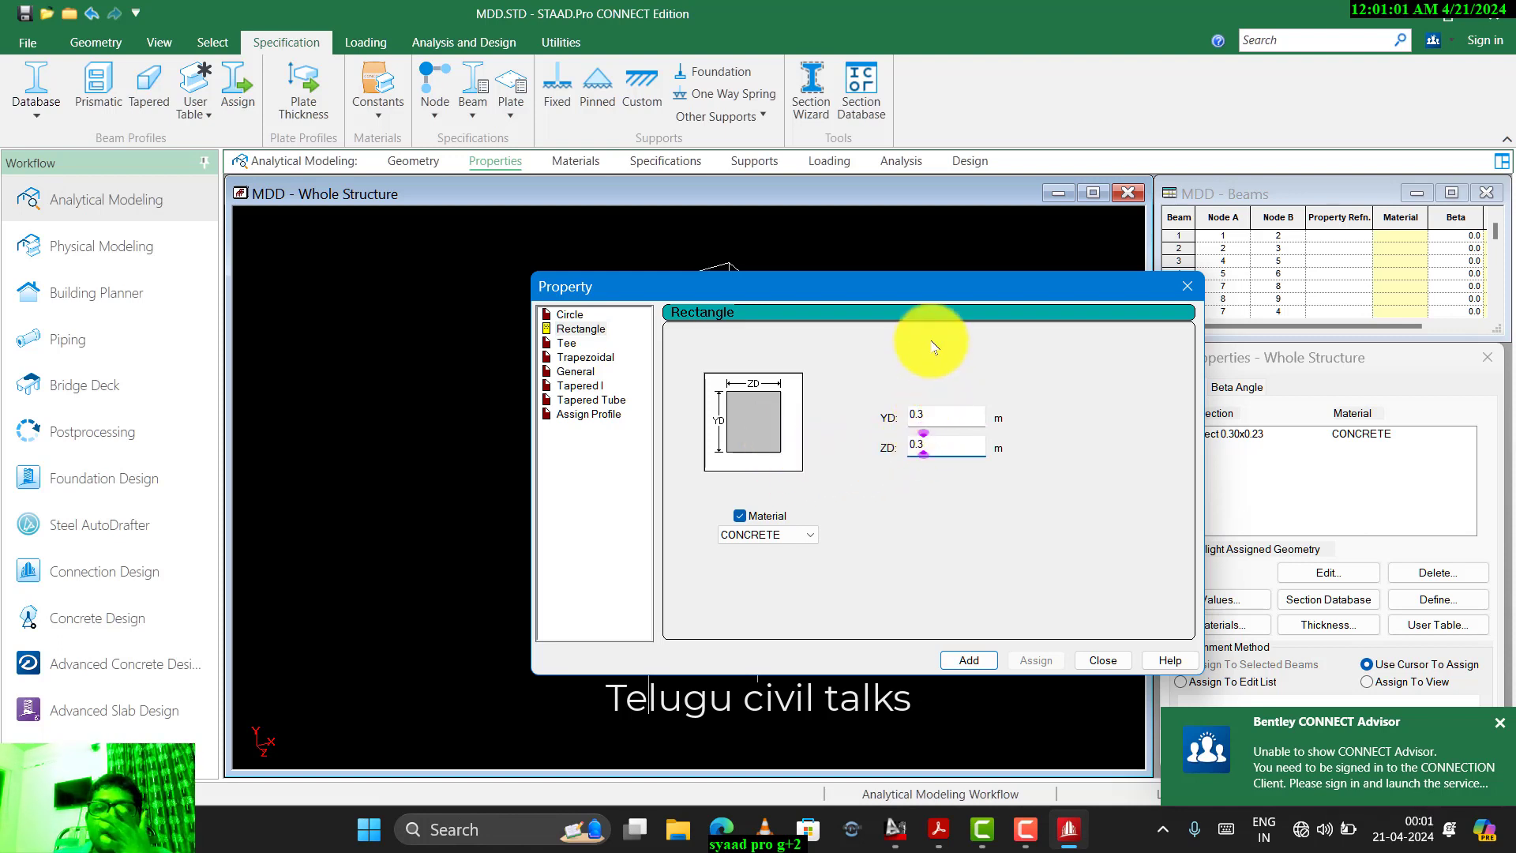
{"action": "left_click", "coordinate": [956, 660]}
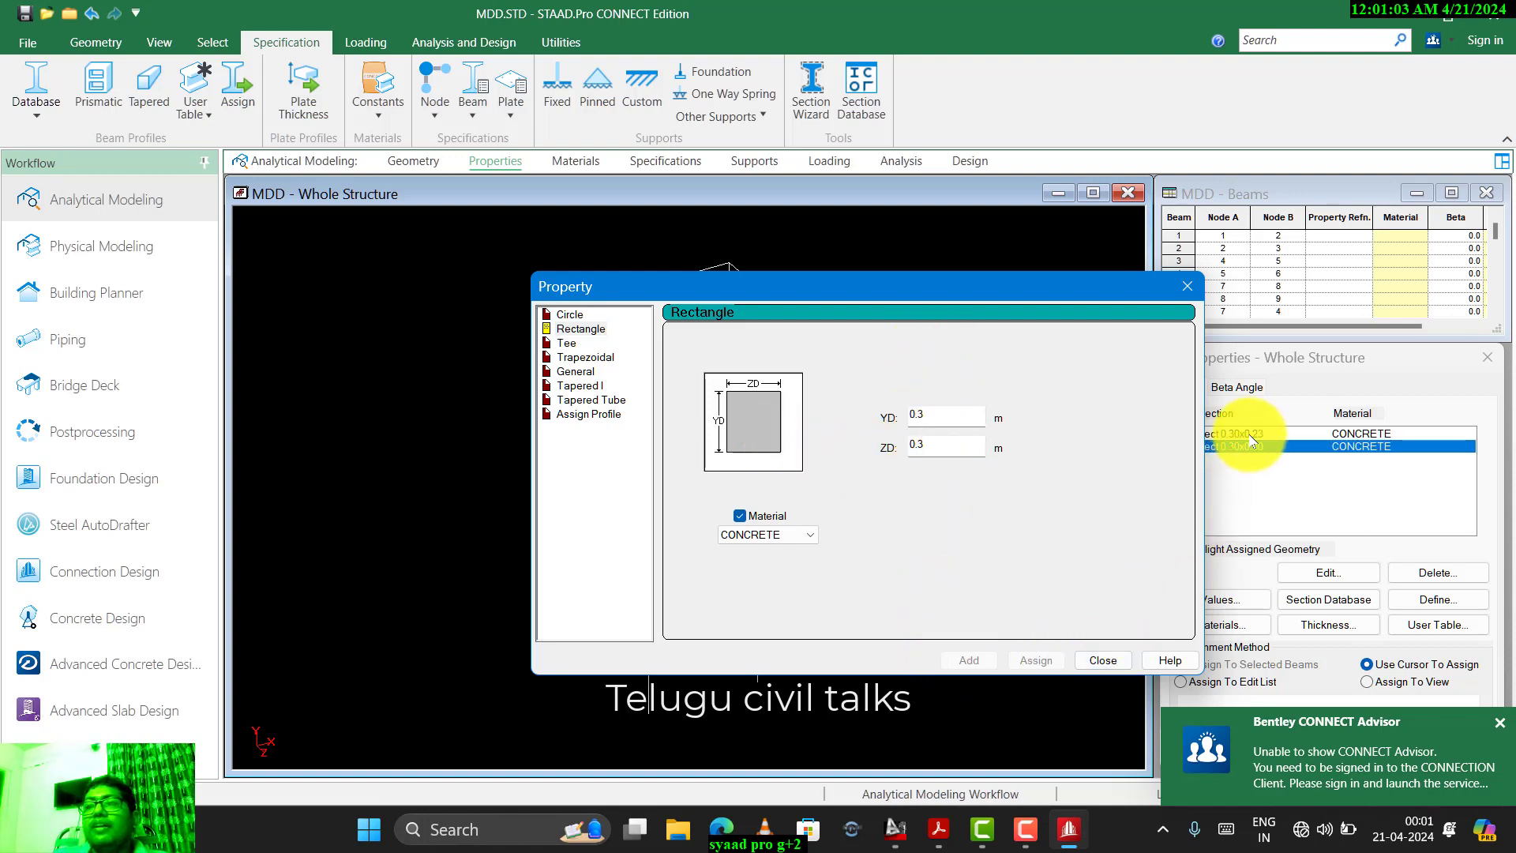
{"action": "left_click", "coordinate": [1189, 287]}
{"action": "left_click", "coordinate": [1238, 434]}
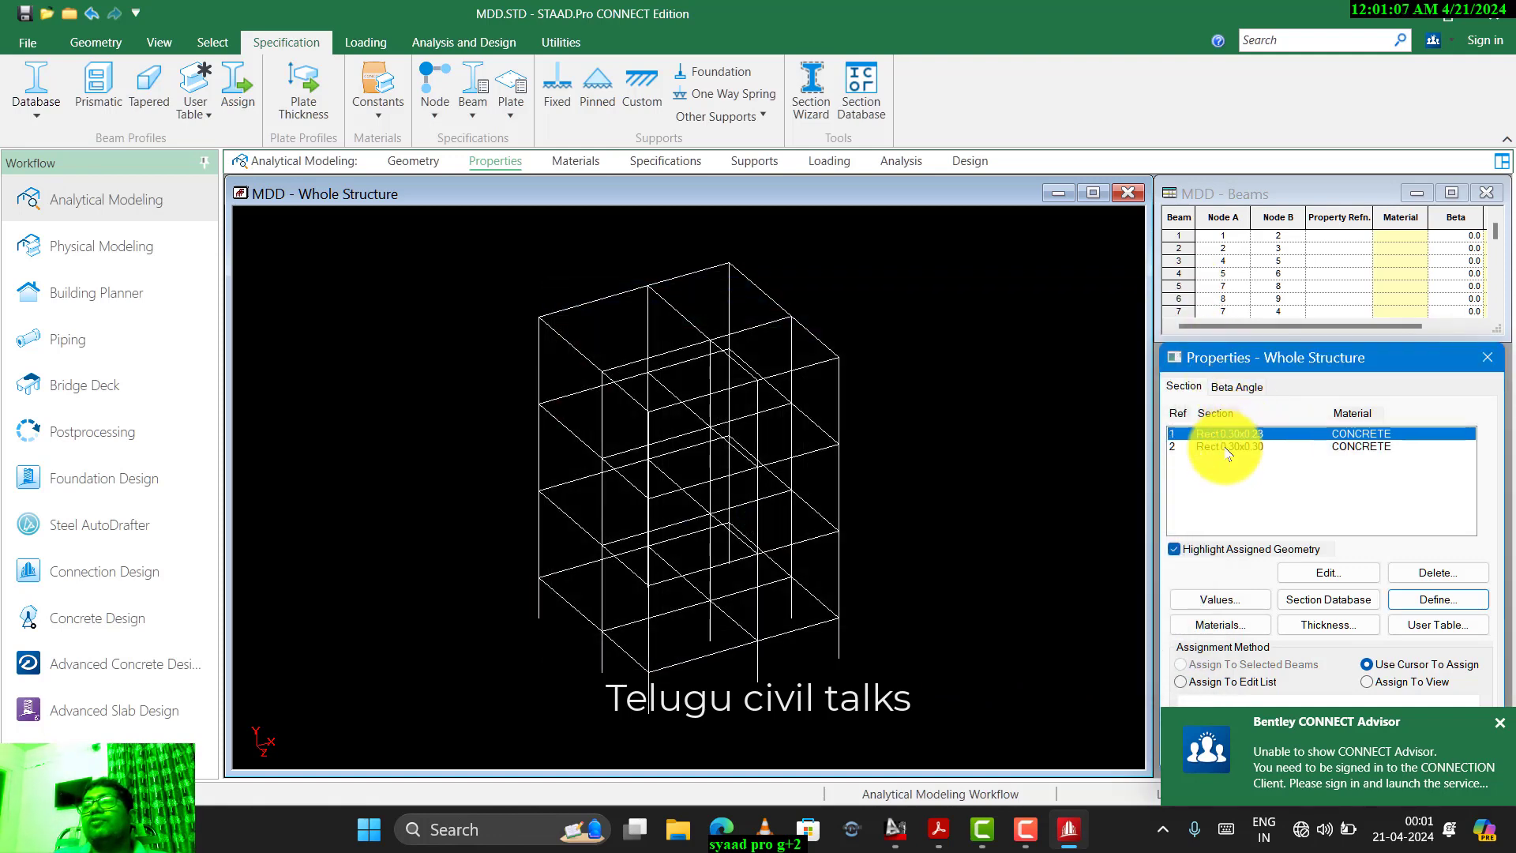
{"action": "left_click", "coordinate": [1225, 447]}
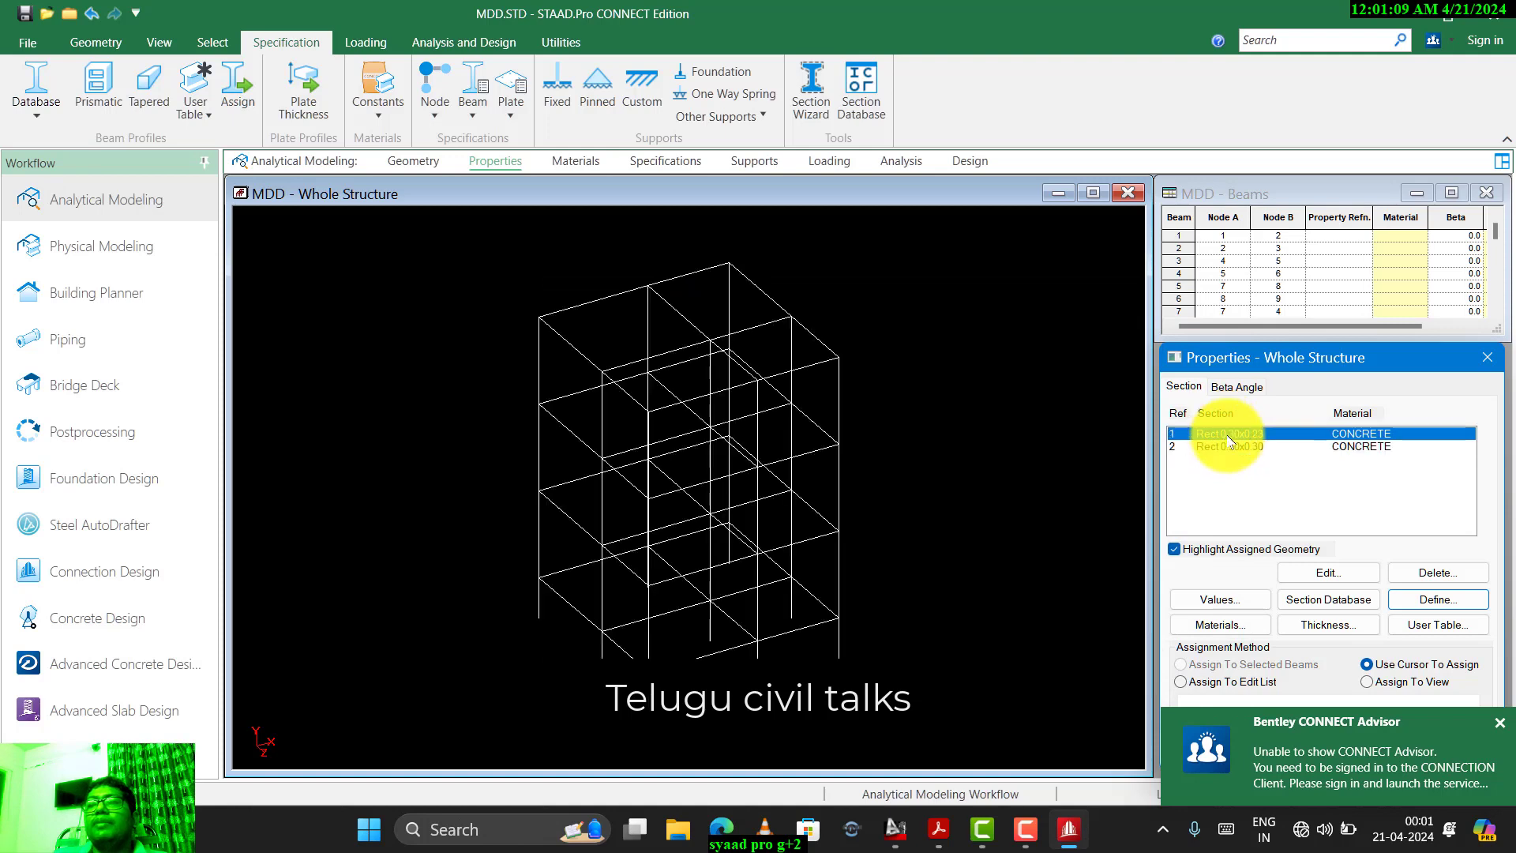
{"action": "left_click", "coordinate": [1229, 434]}
{"action": "left_click", "coordinate": [1229, 447]}
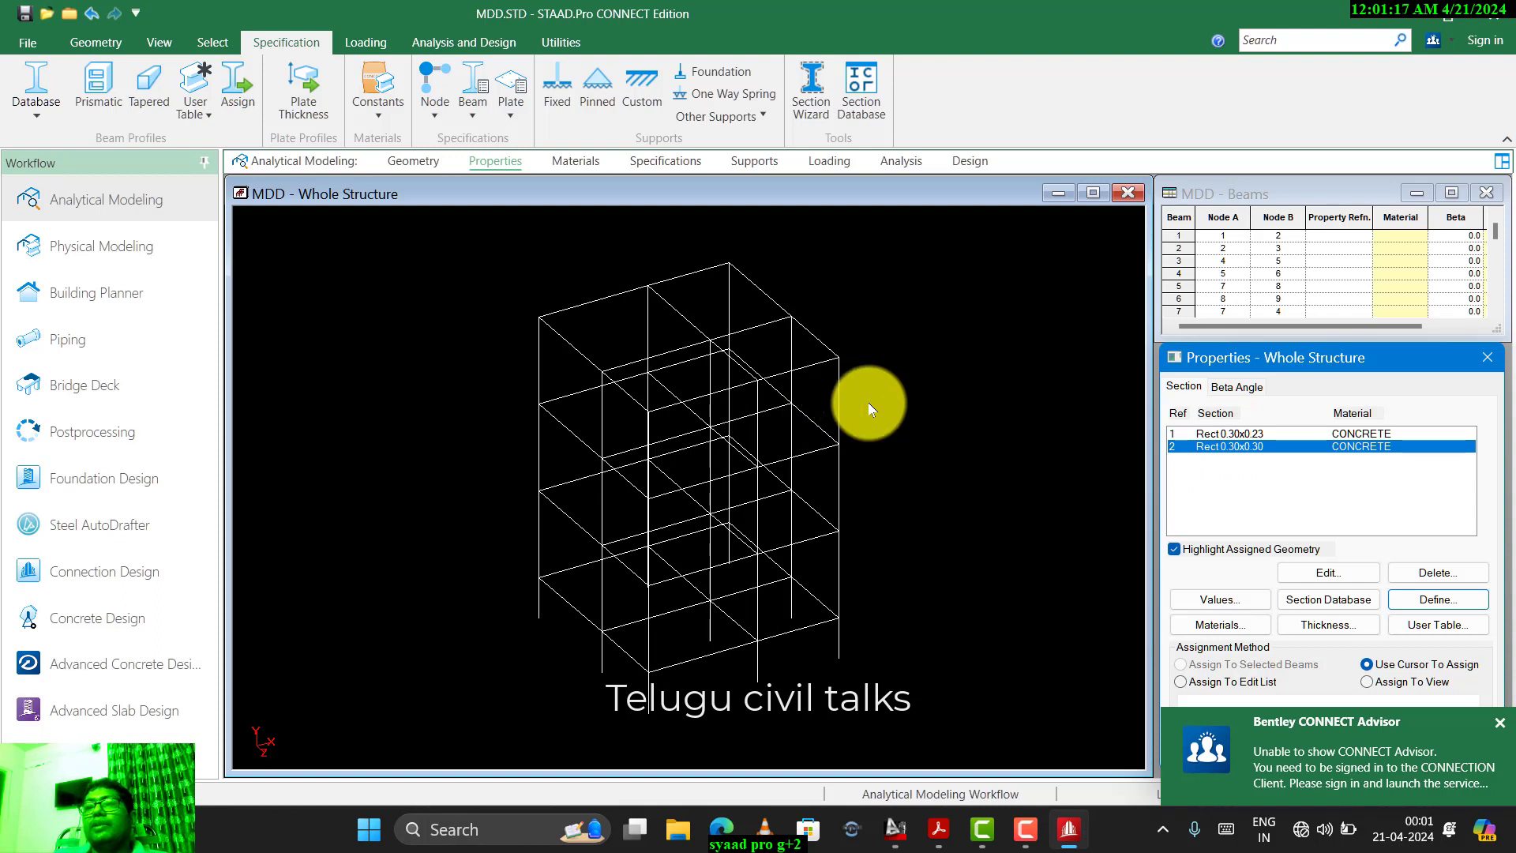
{"action": "left_click", "coordinate": [1256, 436]}
{"action": "left_click", "coordinate": [1250, 447]}
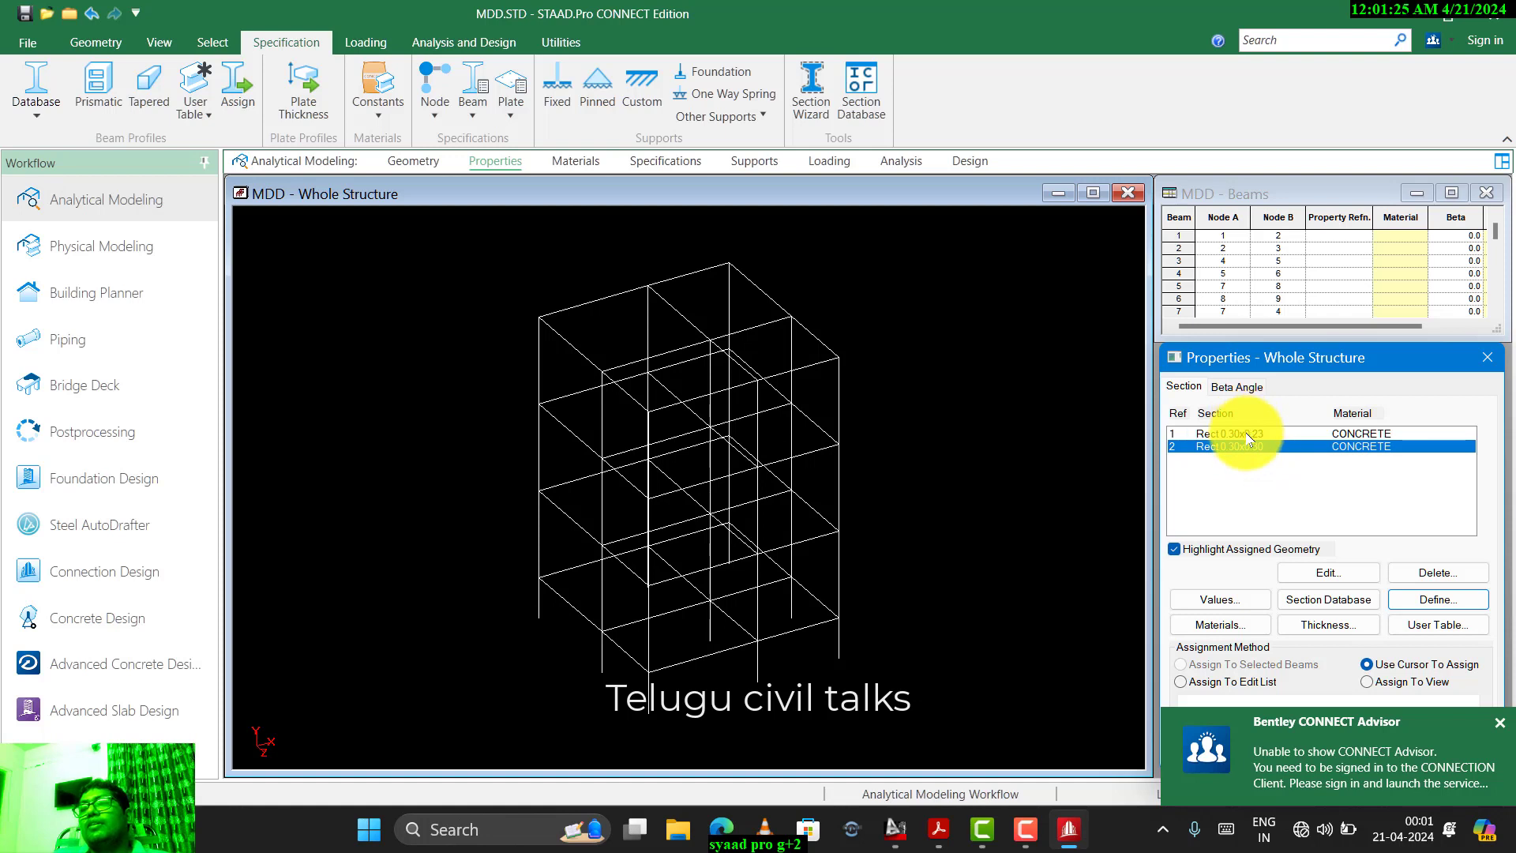
{"action": "left_click", "coordinate": [1248, 436]}
{"action": "left_click", "coordinate": [1254, 448]}
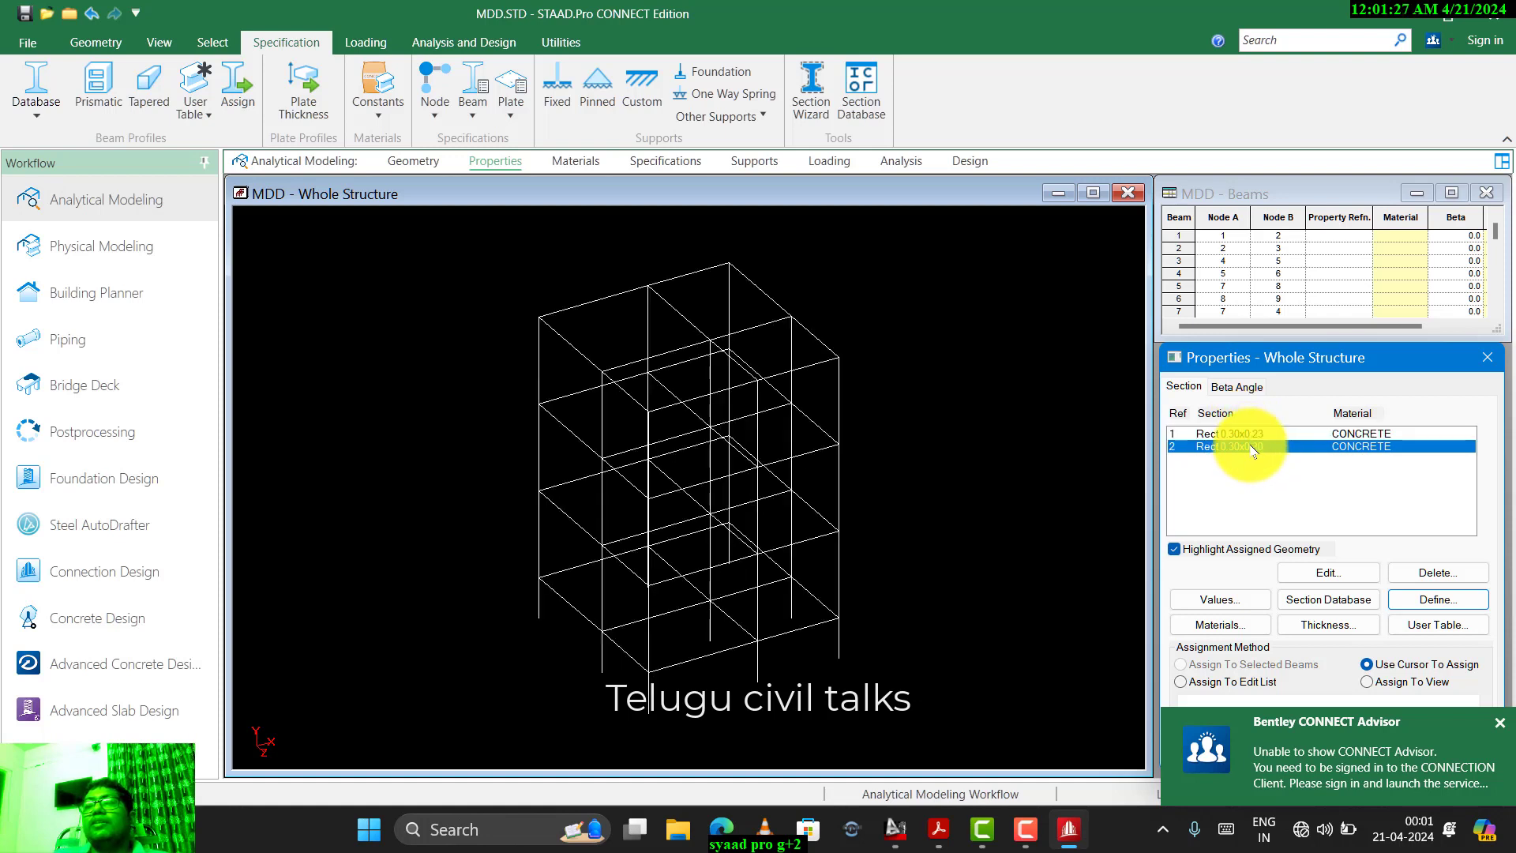
{"action": "left_click", "coordinate": [1246, 434]}
{"action": "left_click", "coordinate": [1255, 447]}
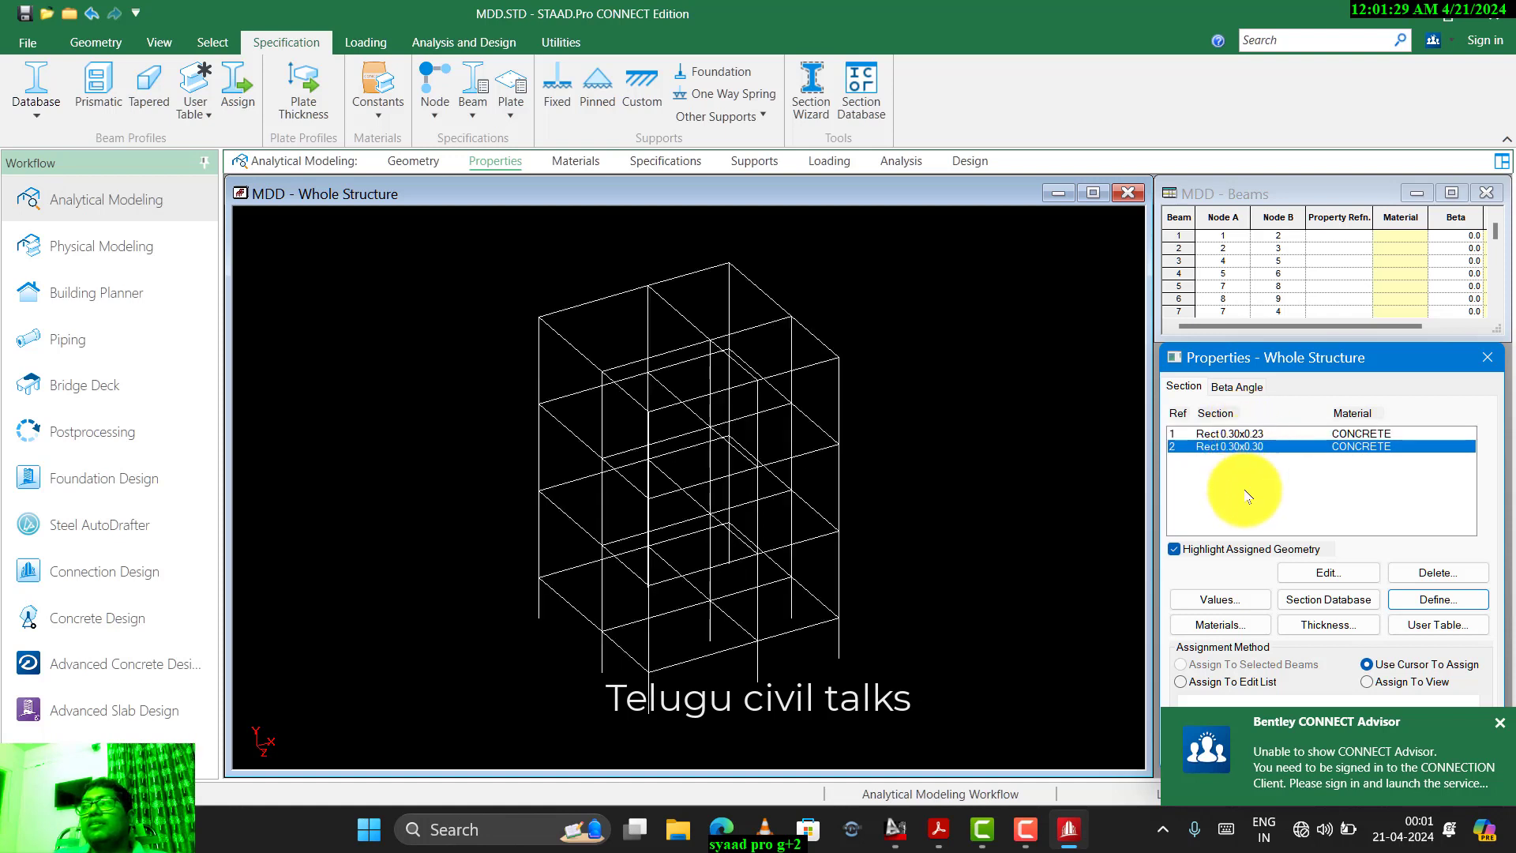
- Assign the 0.30x0.23 rectangular concrete section to all beams parallel to X and Z, using the selected-beams assignment method
{"action": "left_click", "coordinate": [1217, 435]}
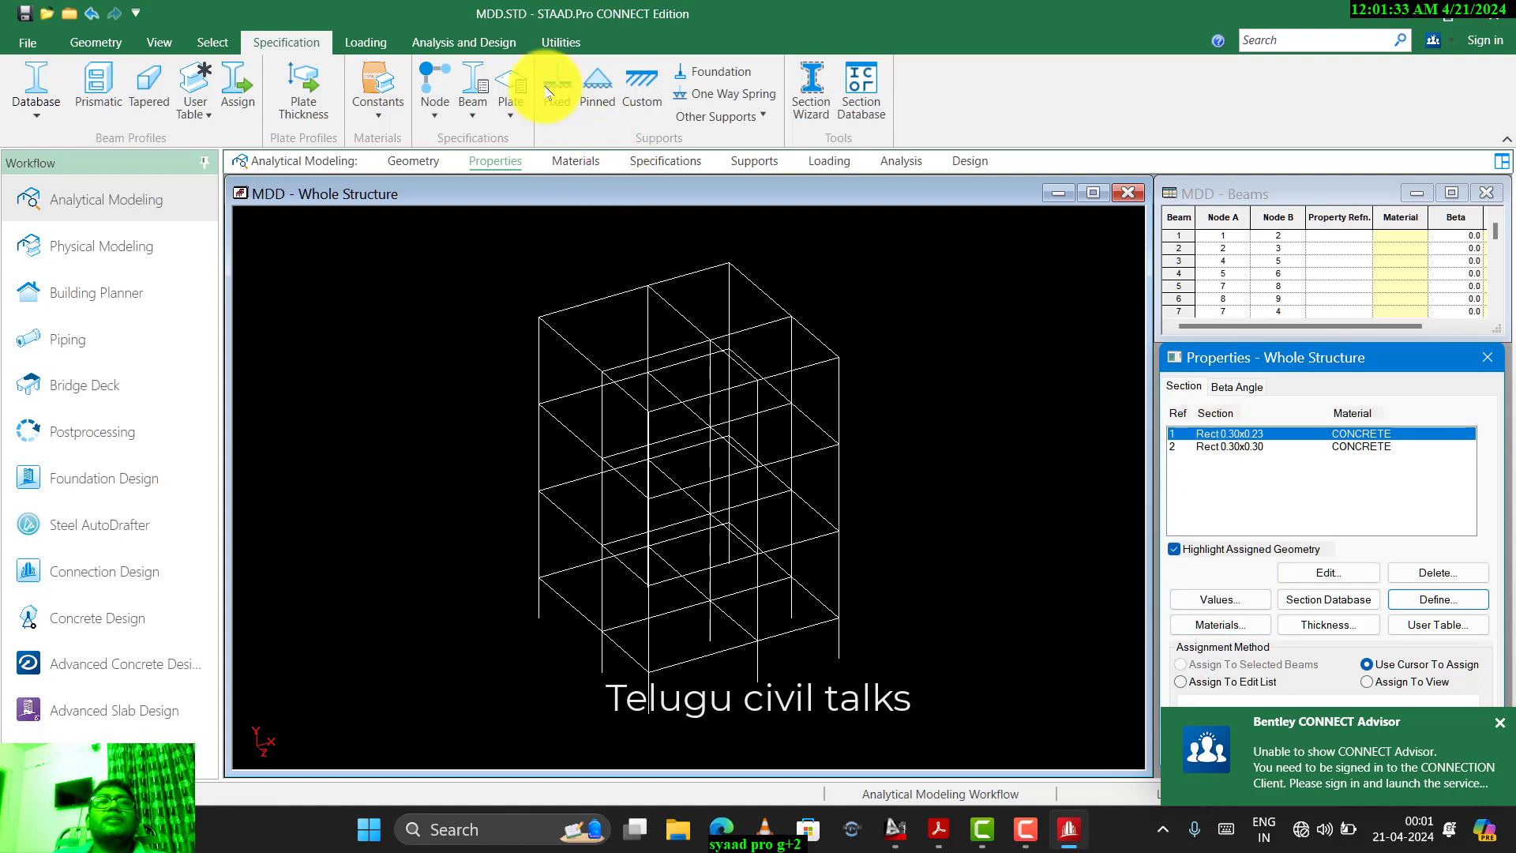
{"action": "left_click", "coordinate": [212, 44]}
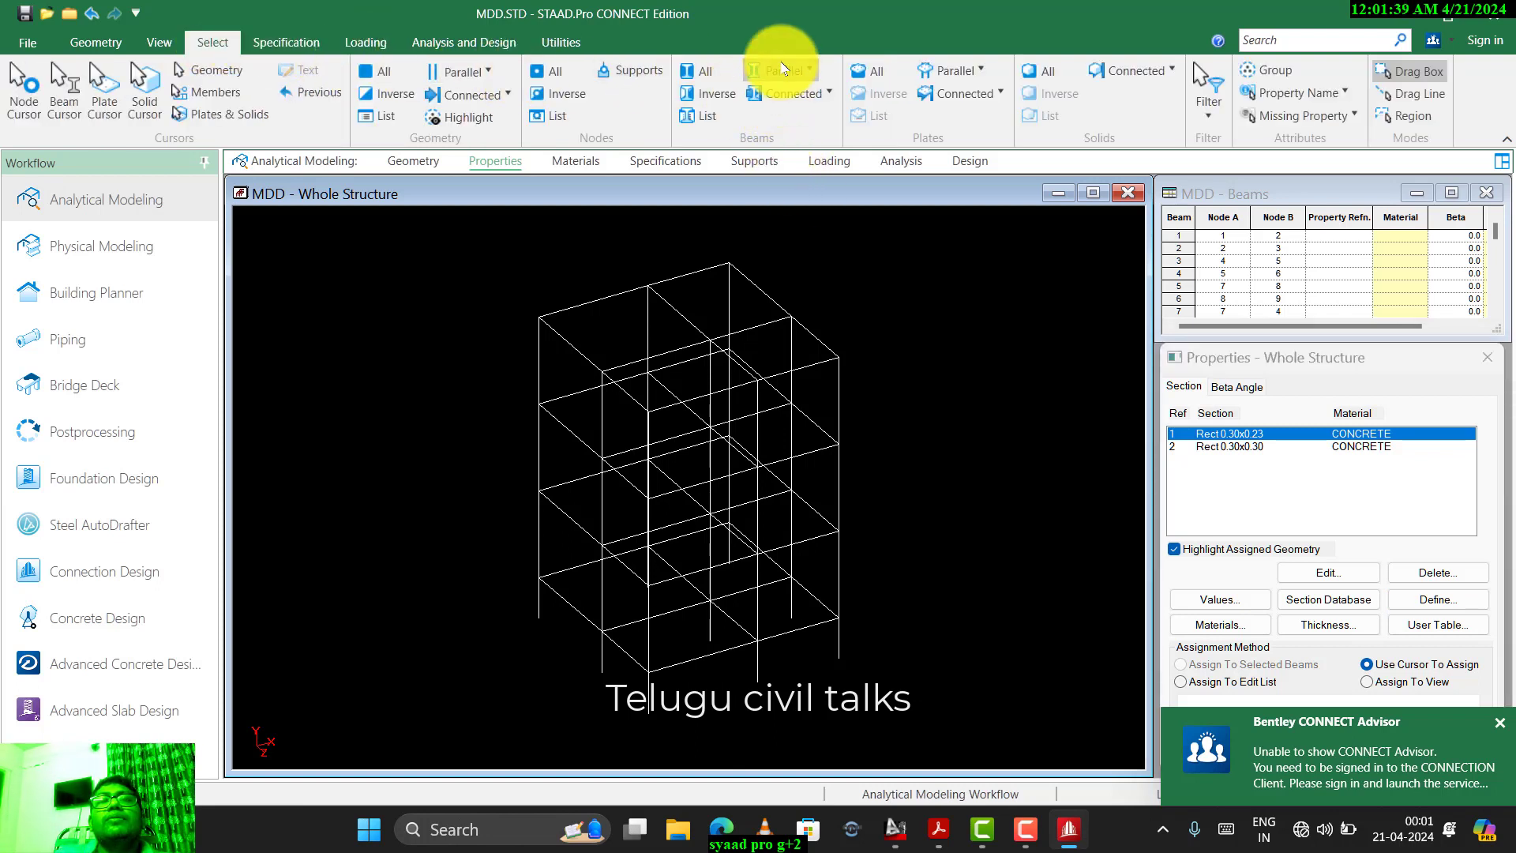
{"action": "left_click", "coordinate": [781, 70]}
{"action": "left_click", "coordinate": [787, 97]}
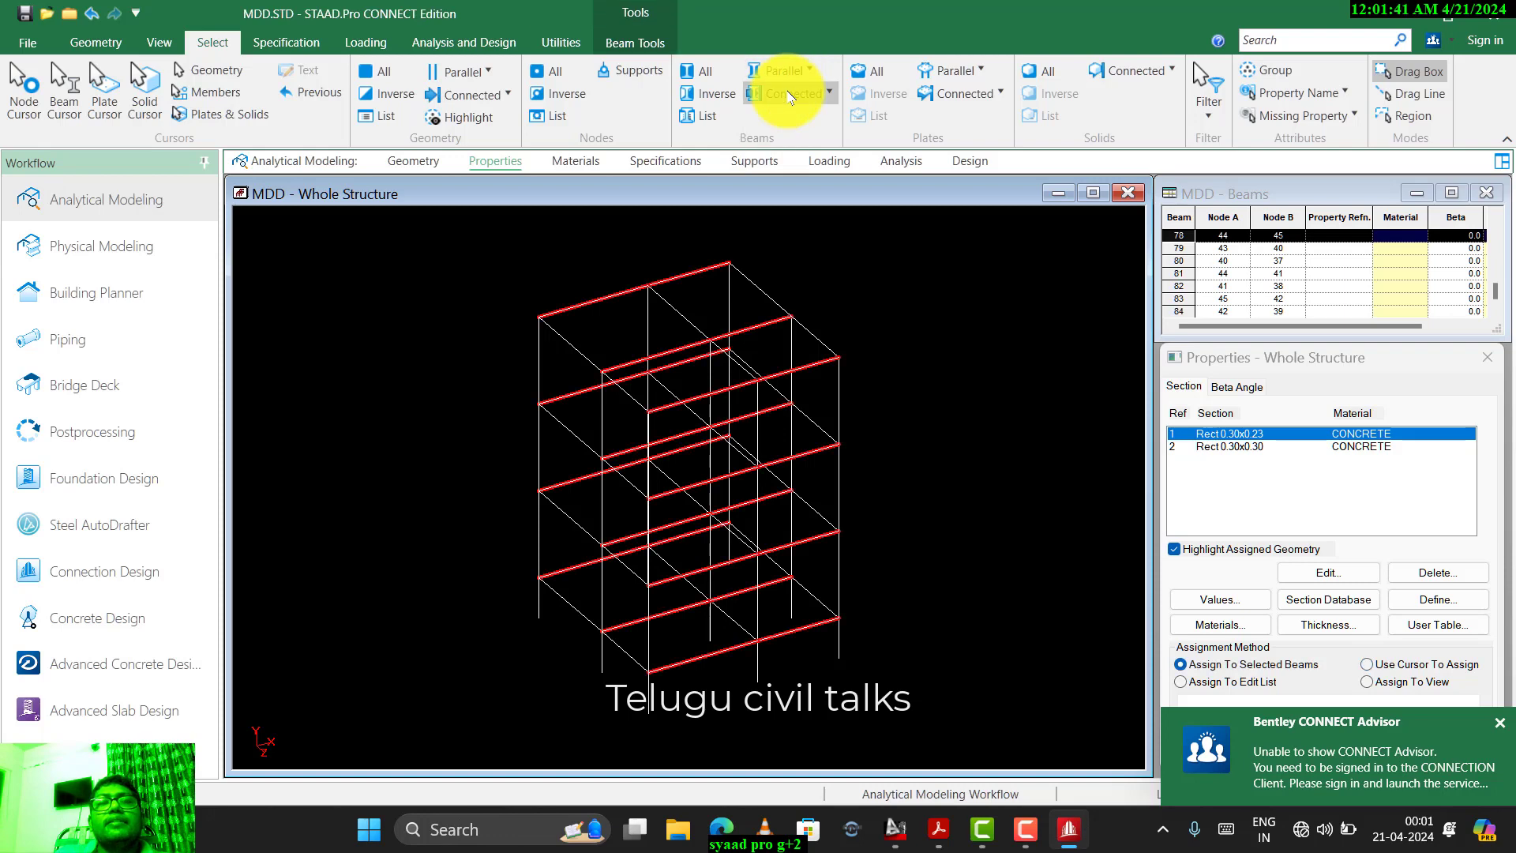
{"action": "left_click", "coordinate": [781, 69]}
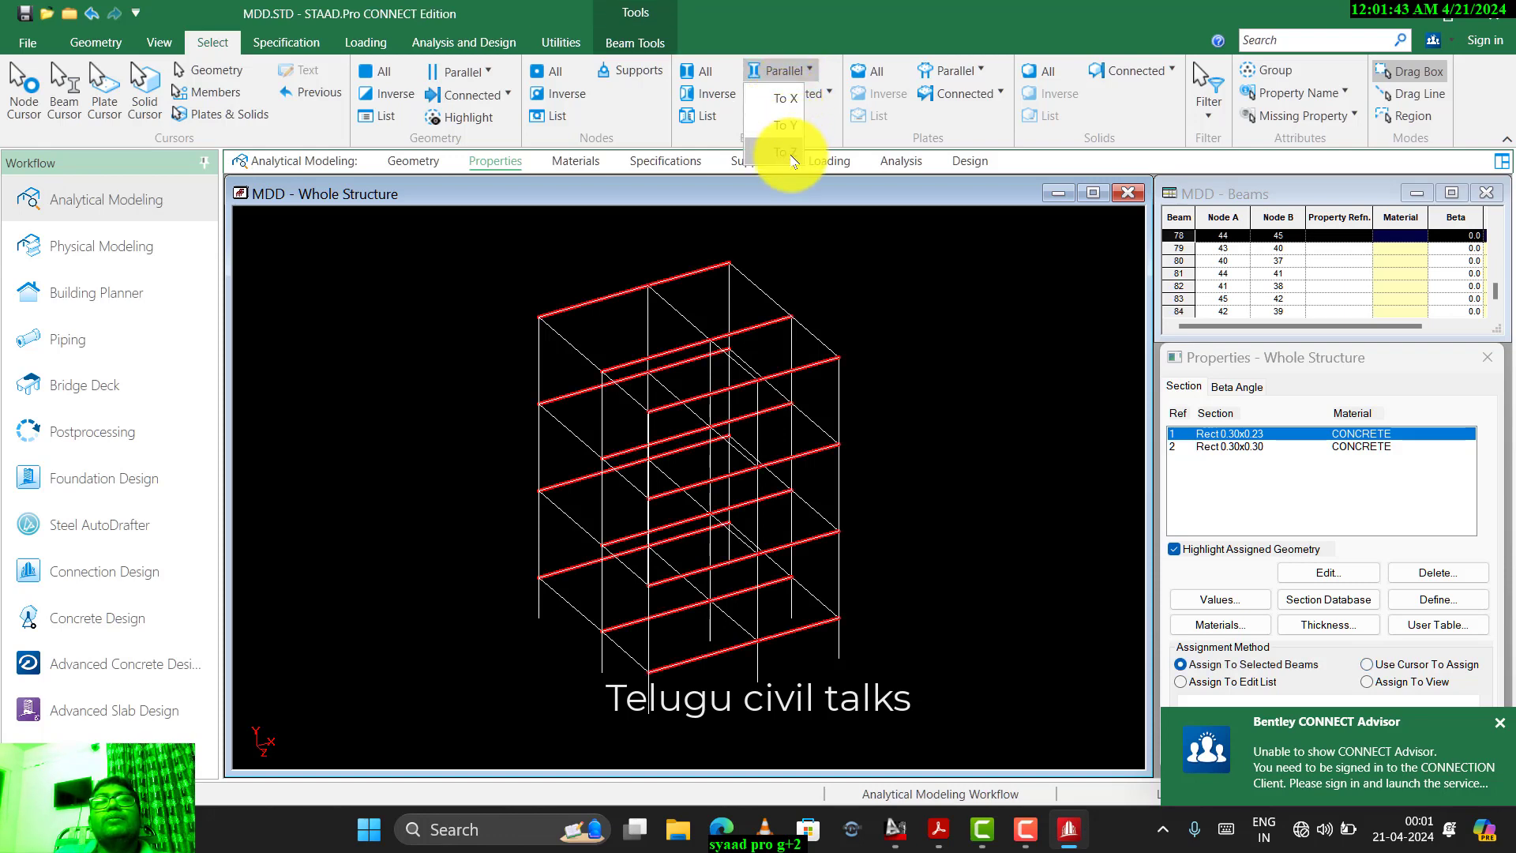
{"action": "left_click", "coordinate": [792, 158]}
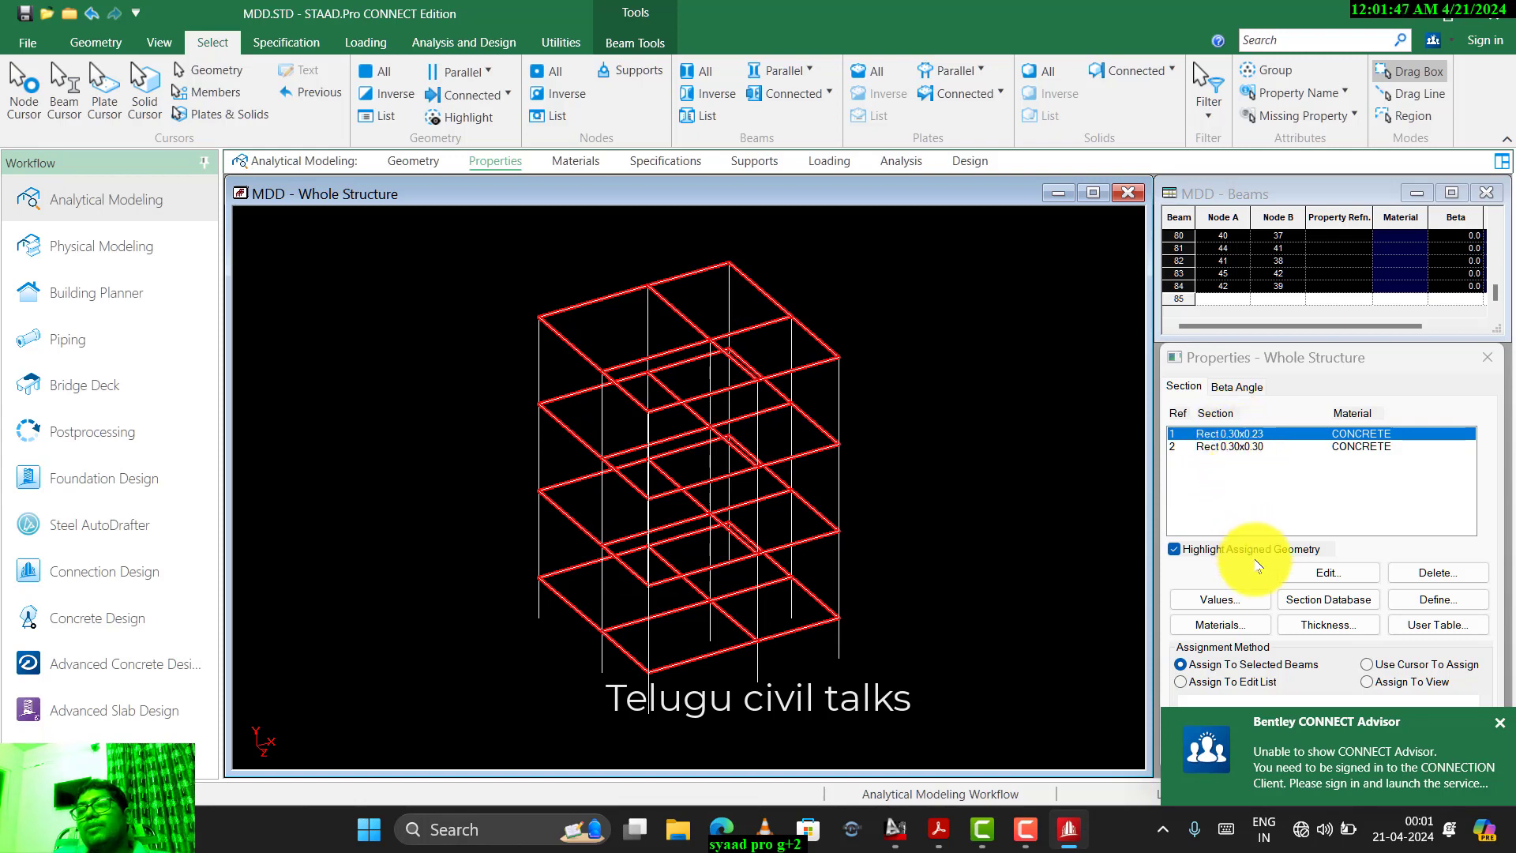
{"action": "left_click", "coordinate": [1501, 726]}
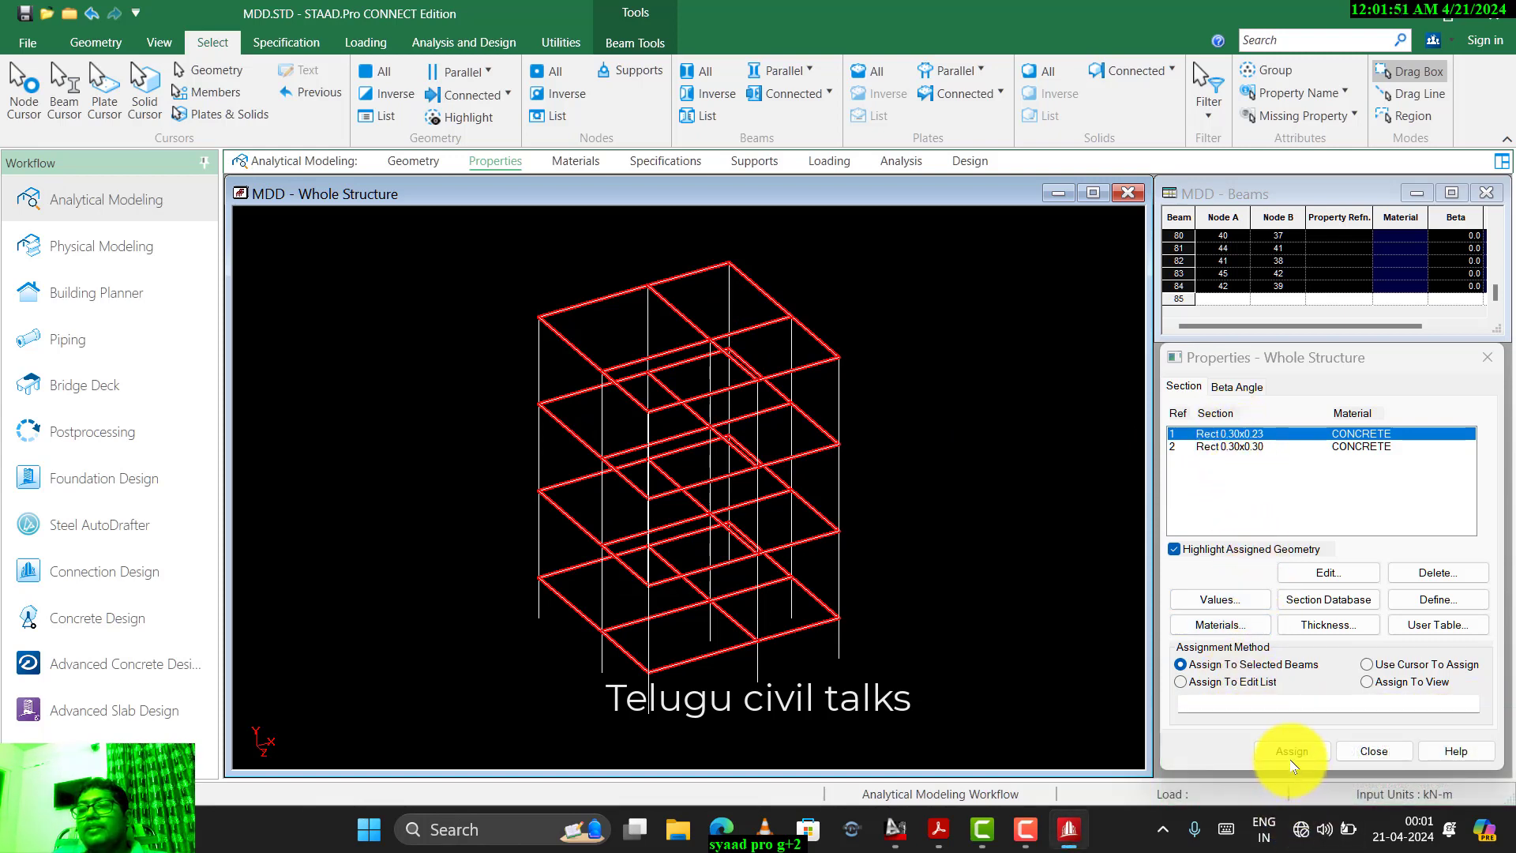
{"action": "left_click", "coordinate": [1292, 751]}
{"action": "left_click", "coordinate": [1344, 630]}
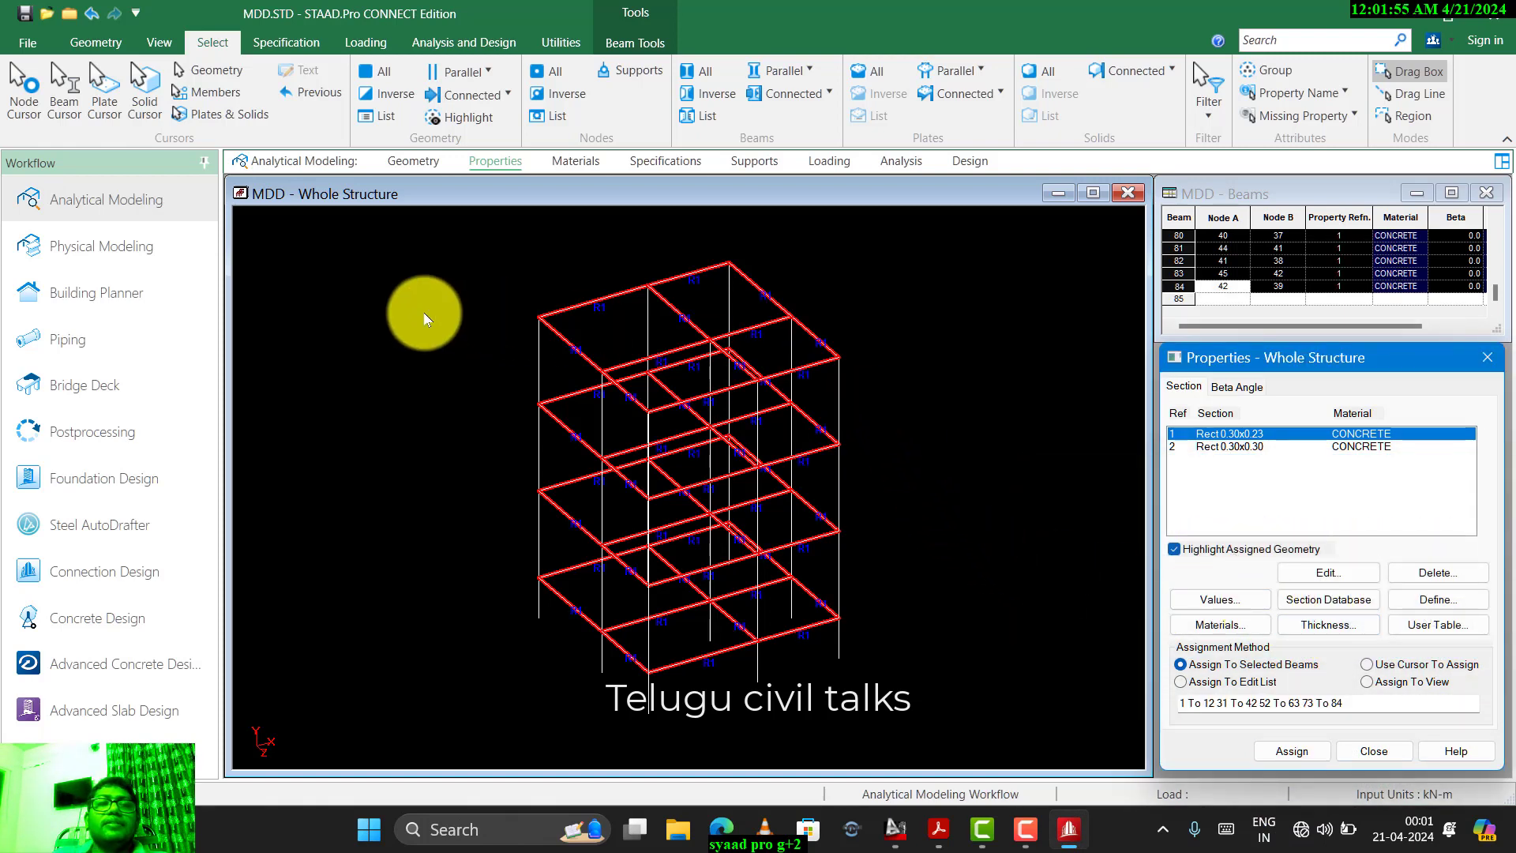
- Examine the floor beams with their assigned section in a rotated 3D rendering, then close the rendered view
{"action": "right_click", "coordinate": [424, 319]}
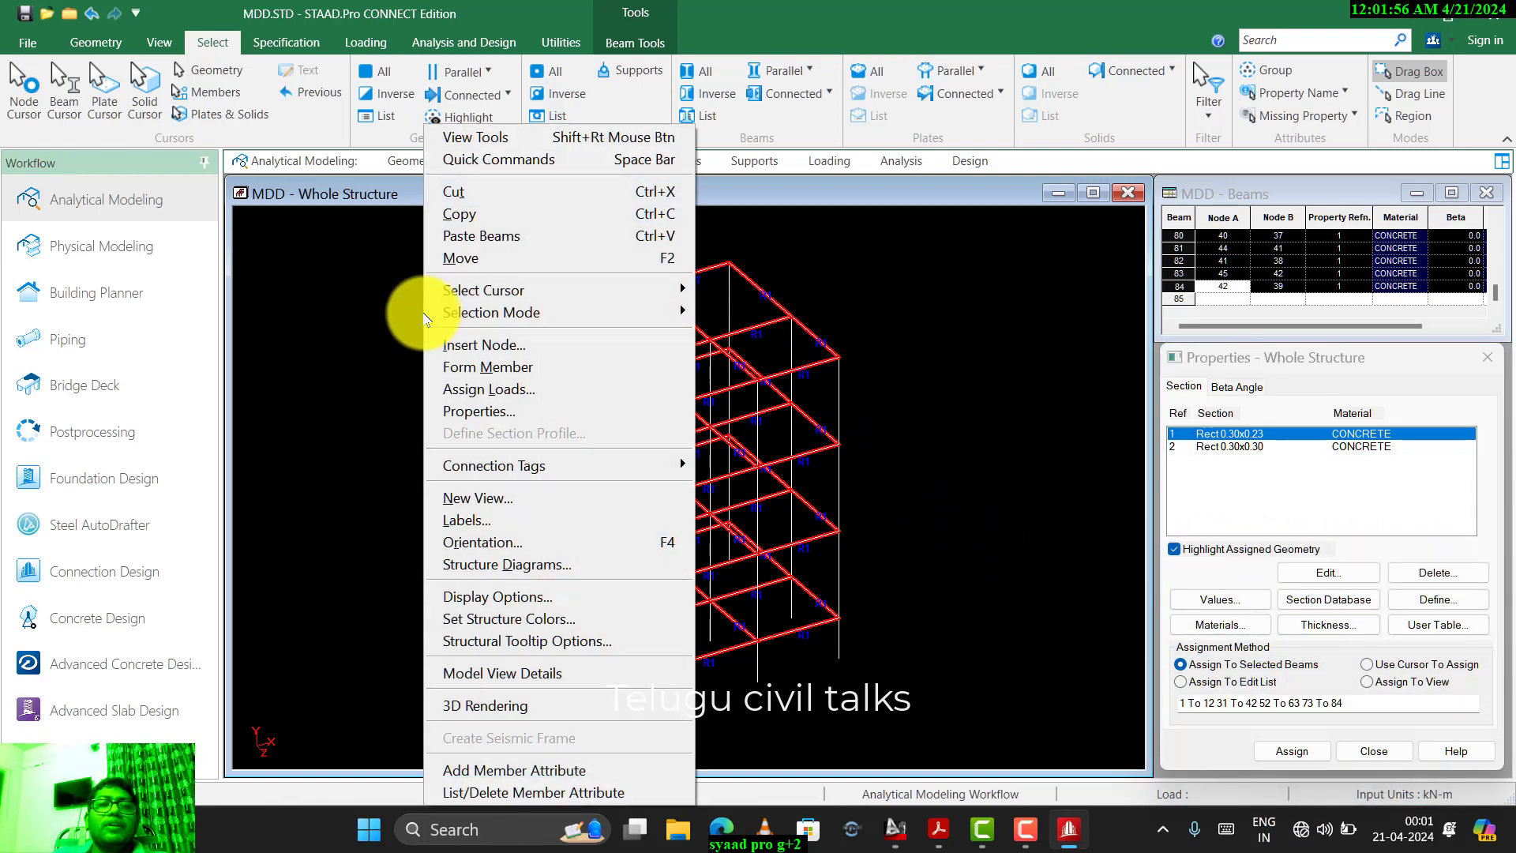
{"action": "left_click", "coordinate": [528, 707]}
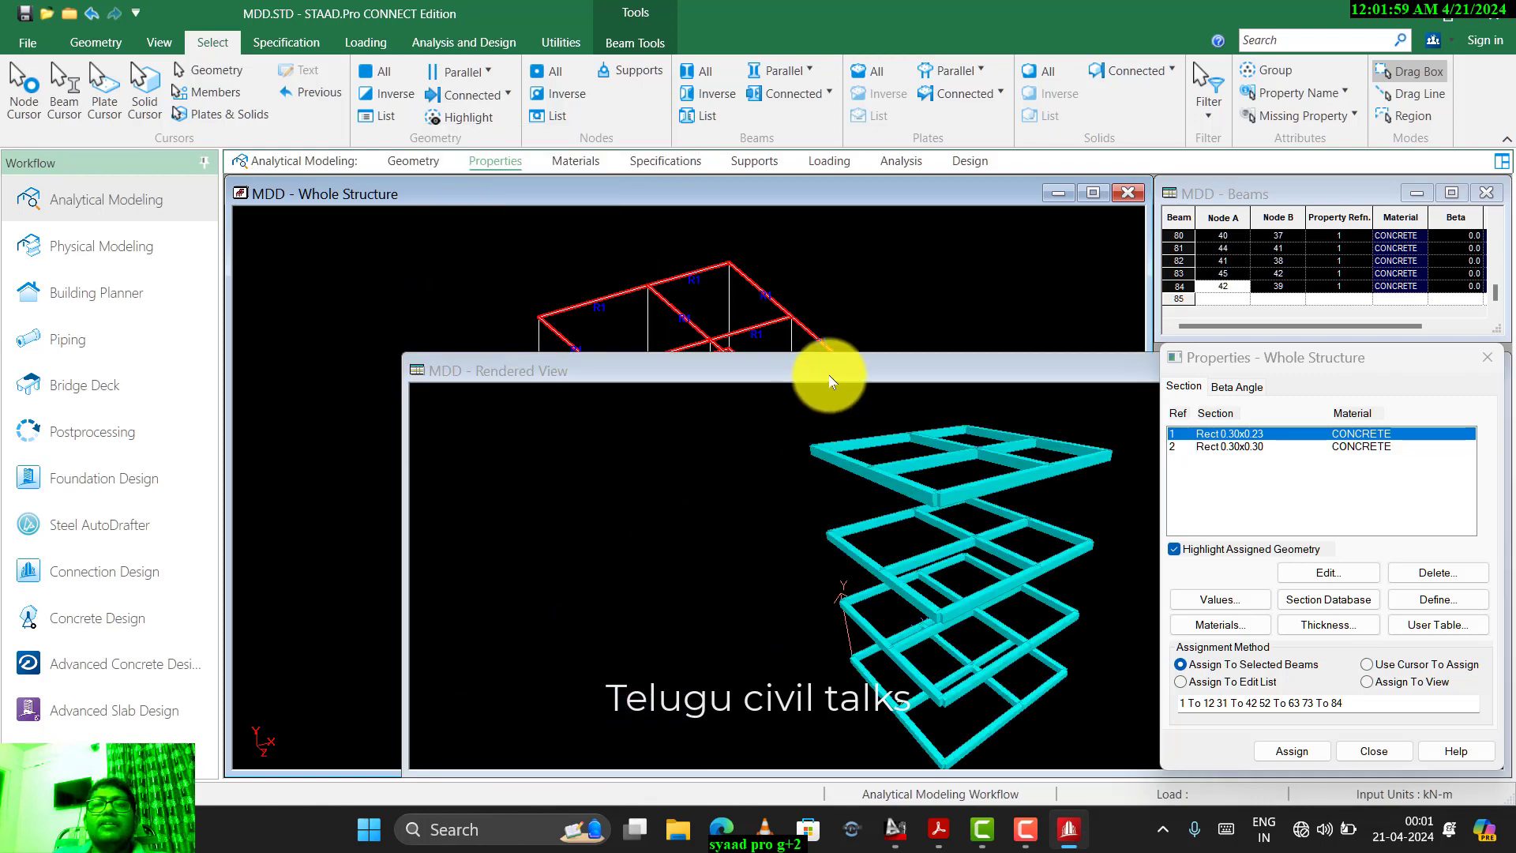
{"action": "left_click_drag", "start_coordinate": [829, 374], "coordinate": [521, 319]}
{"action": "left_click_drag", "start_coordinate": [647, 455], "coordinate": [687, 529]}
{"action": "left_click_drag", "start_coordinate": [1002, 311], "coordinate": [941, 315]}
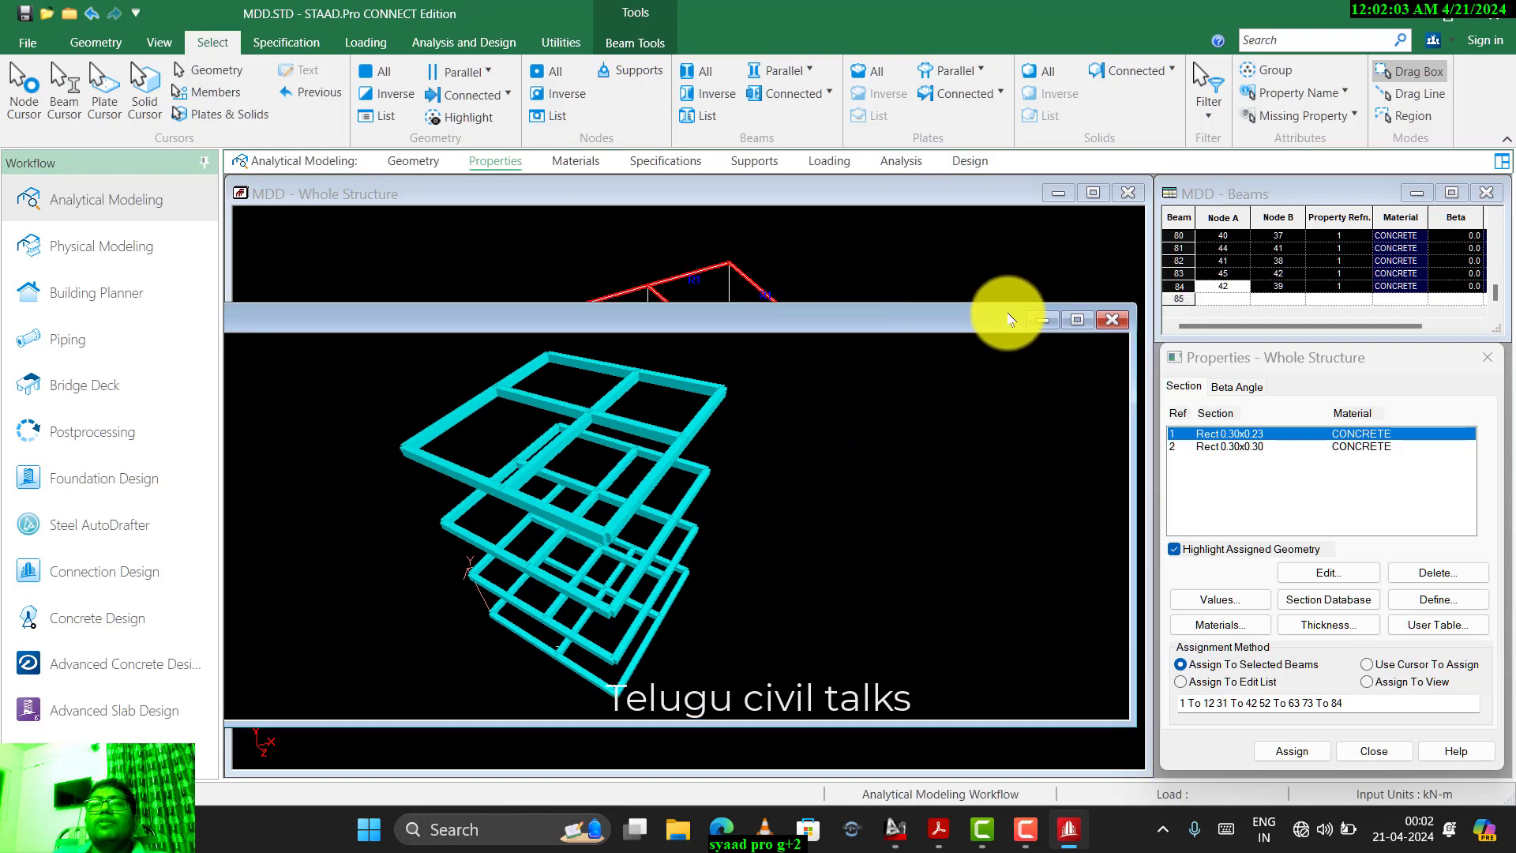
{"action": "left_click", "coordinate": [1115, 323]}
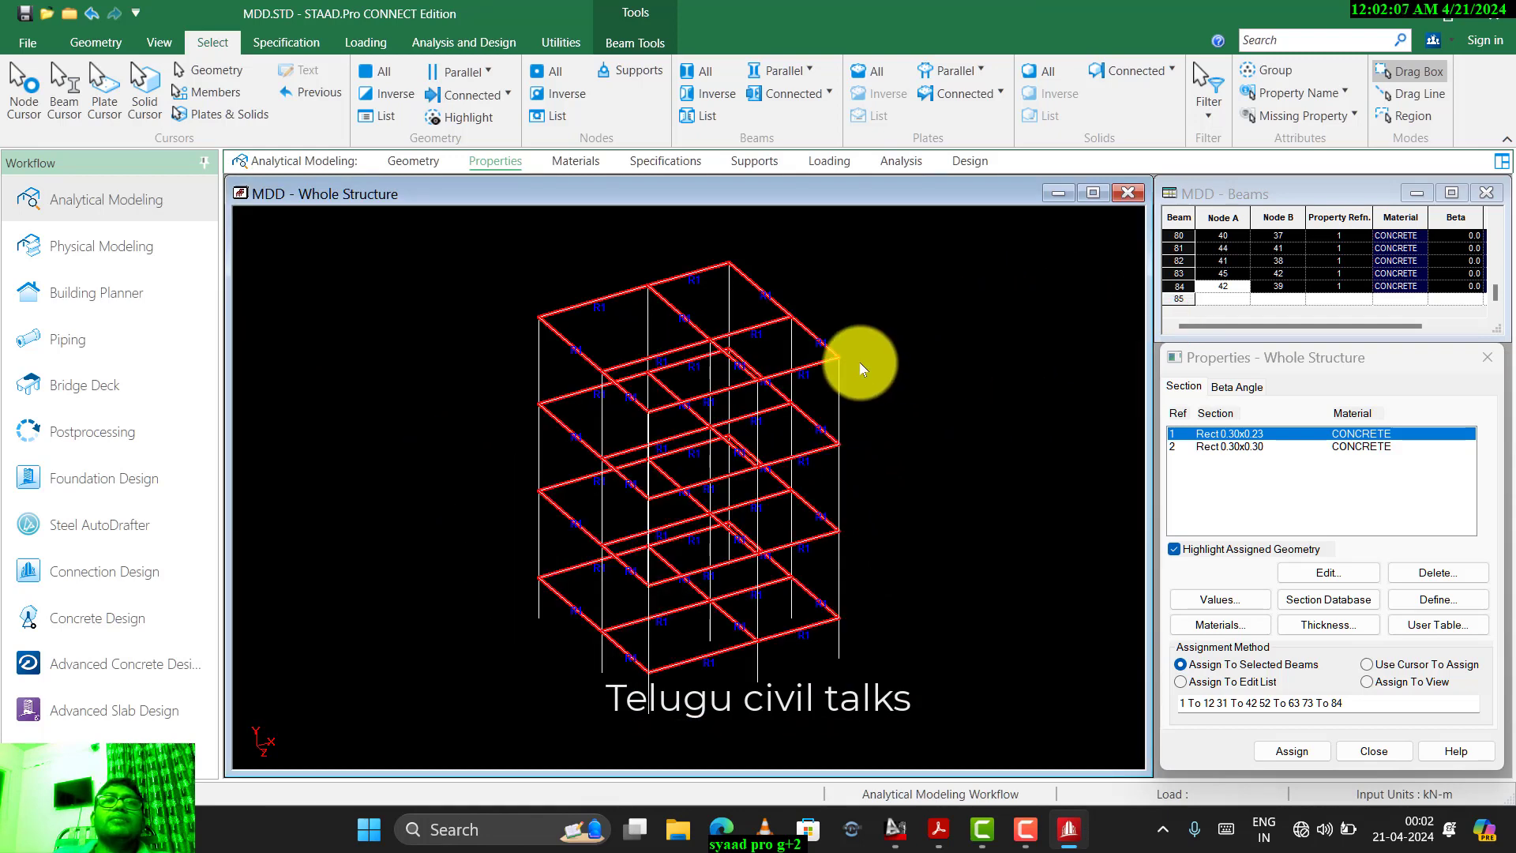
- Assign the 0.30x0.30 rectangular concrete section to all columns, selecting the members parallel to Y
{"action": "left_click", "coordinate": [859, 361]}
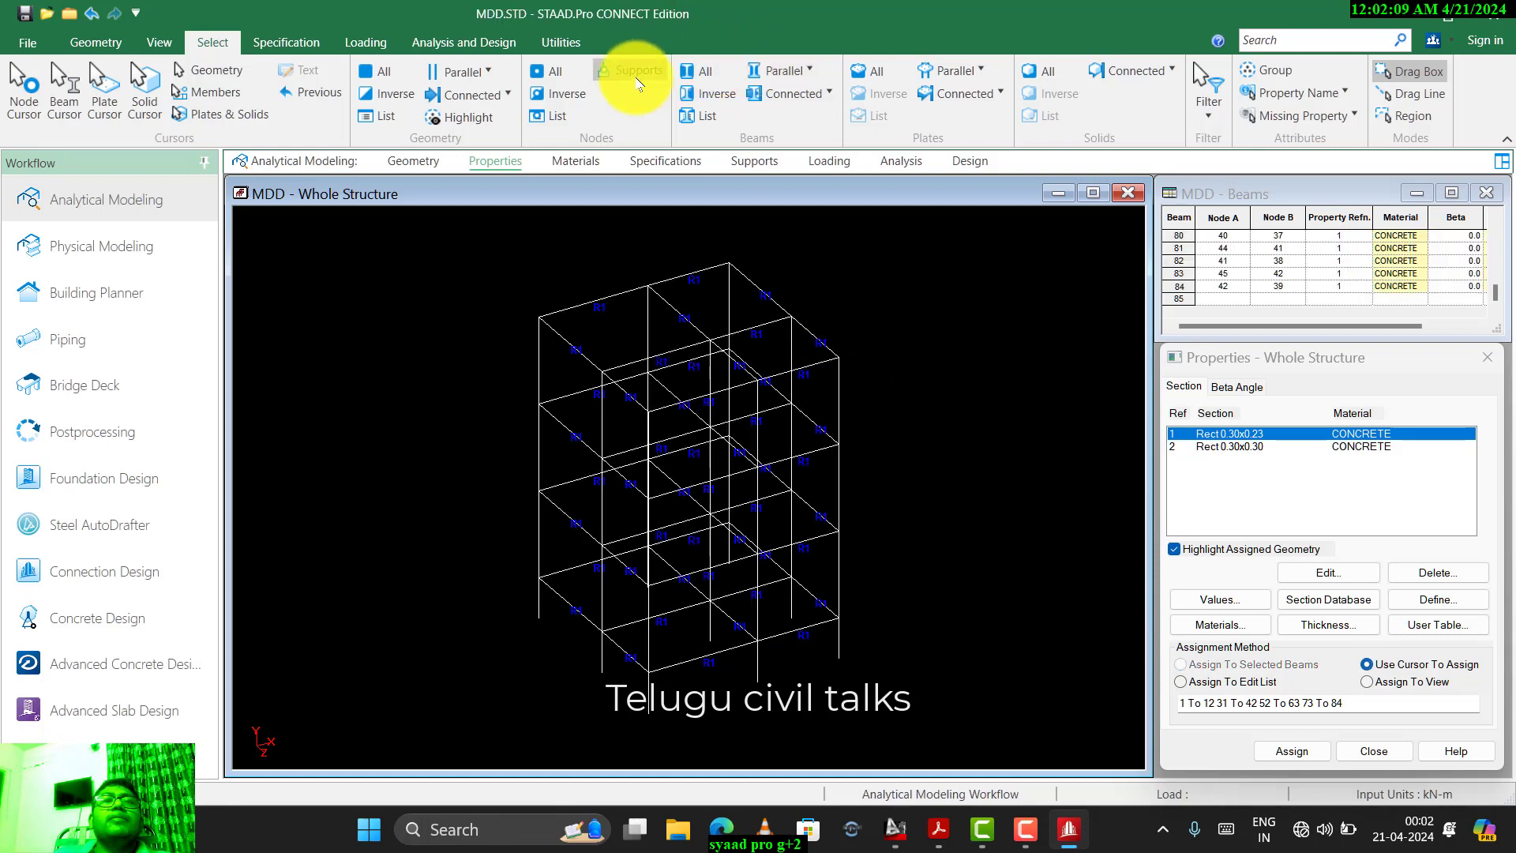
{"action": "left_click", "coordinate": [788, 72]}
{"action": "left_click", "coordinate": [785, 119]}
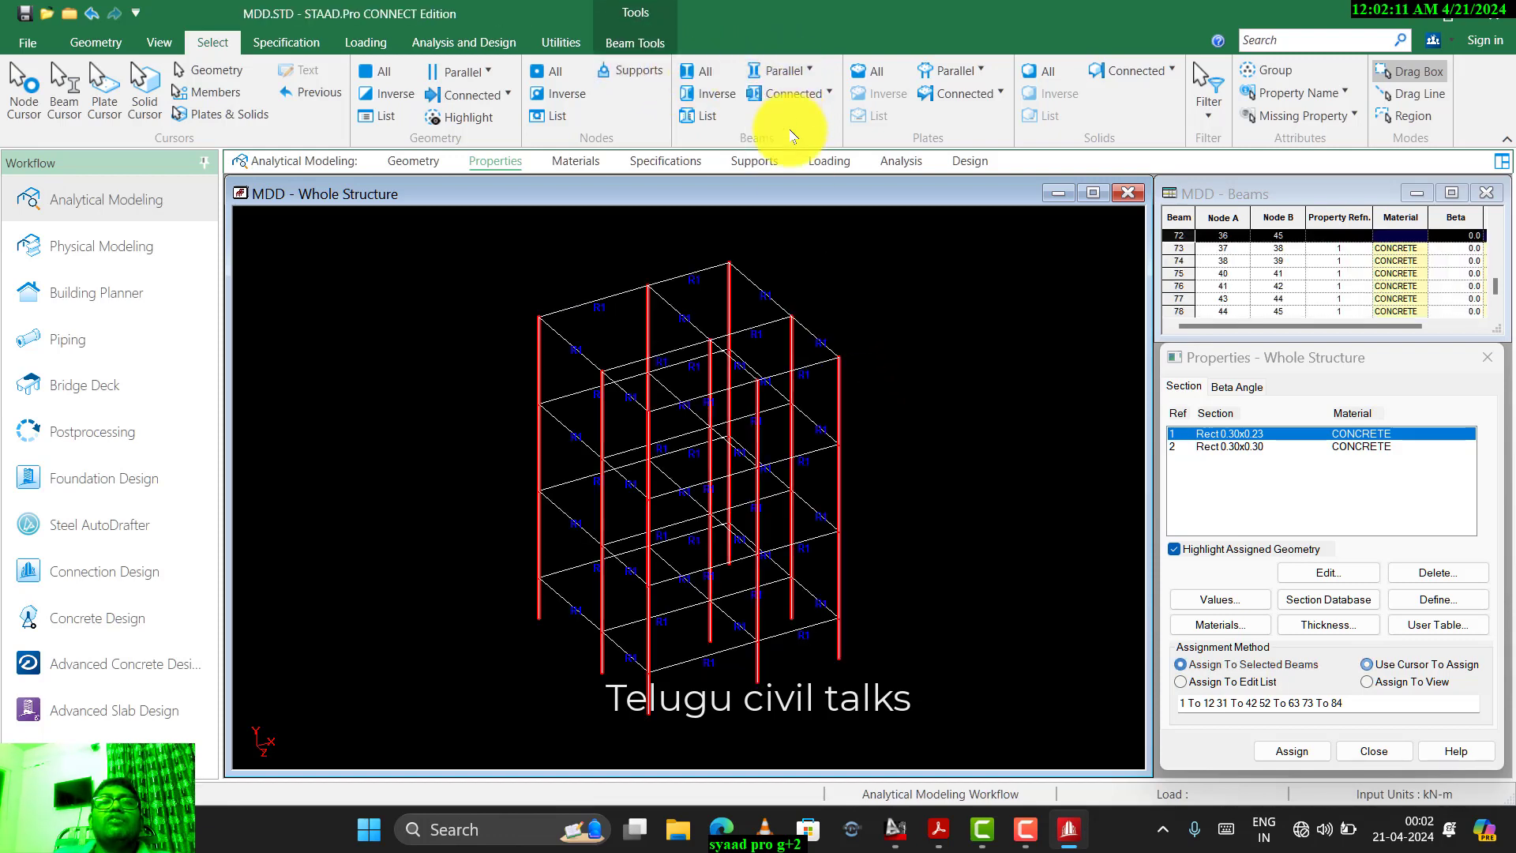
{"action": "left_click", "coordinate": [1220, 446]}
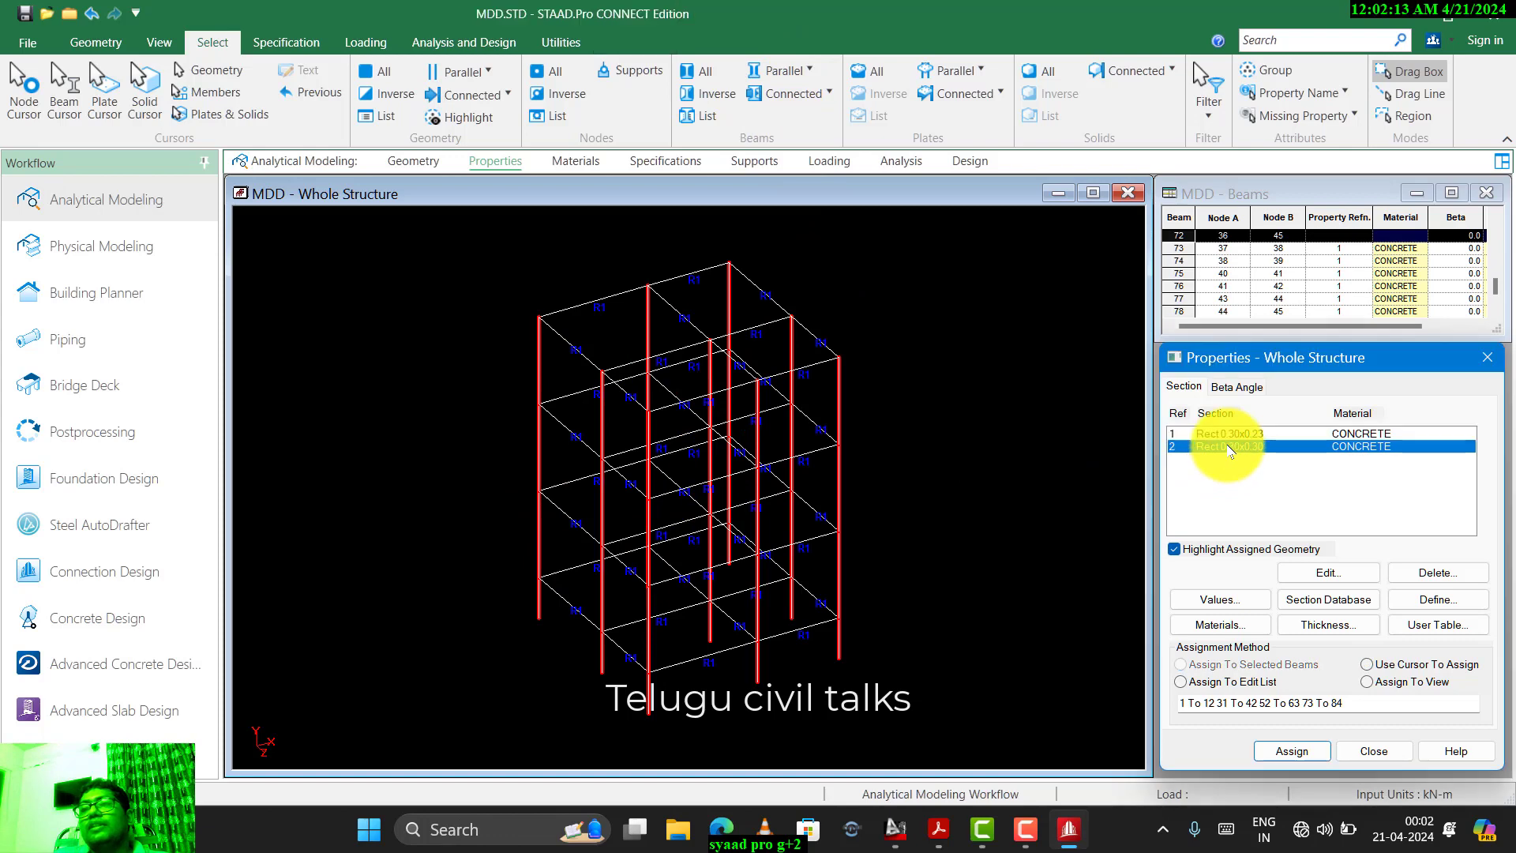
{"action": "left_click", "coordinate": [784, 70]}
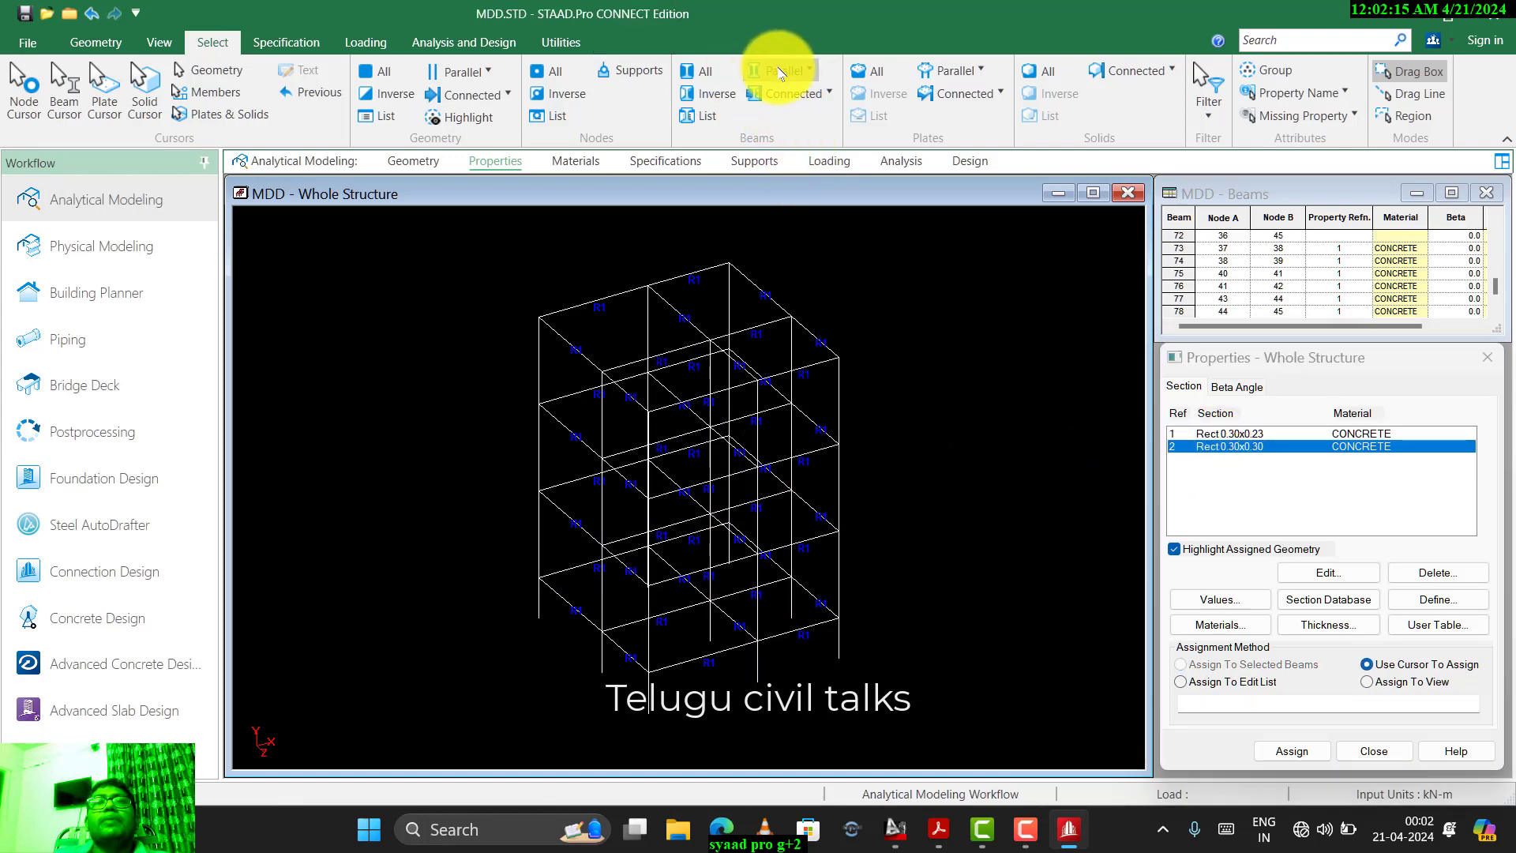
{"action": "left_click", "coordinate": [786, 123]}
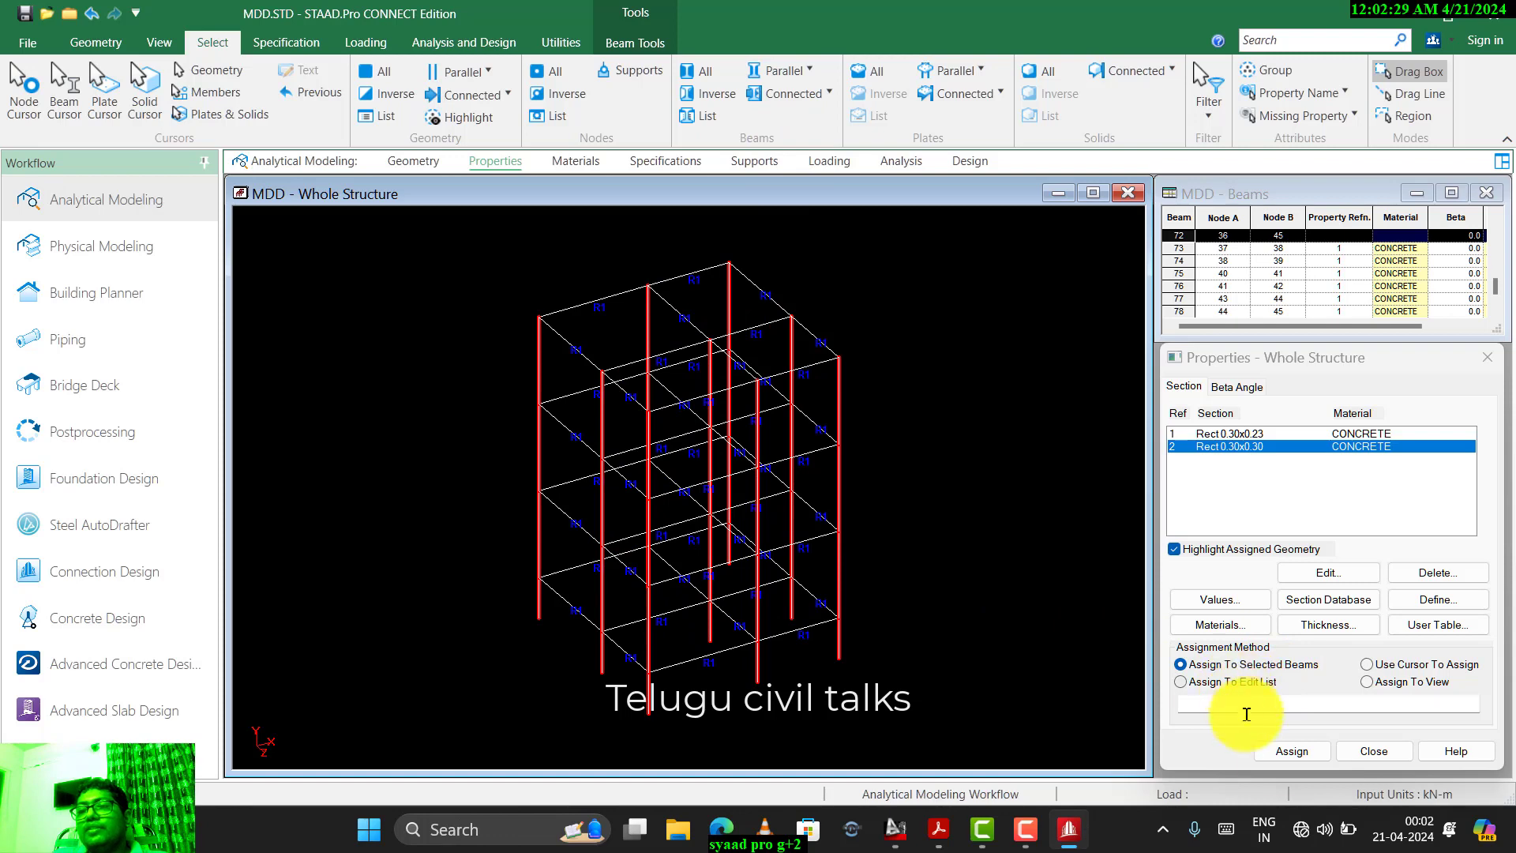
{"action": "left_click", "coordinate": [1292, 751]}
{"action": "left_click", "coordinate": [1330, 628]}
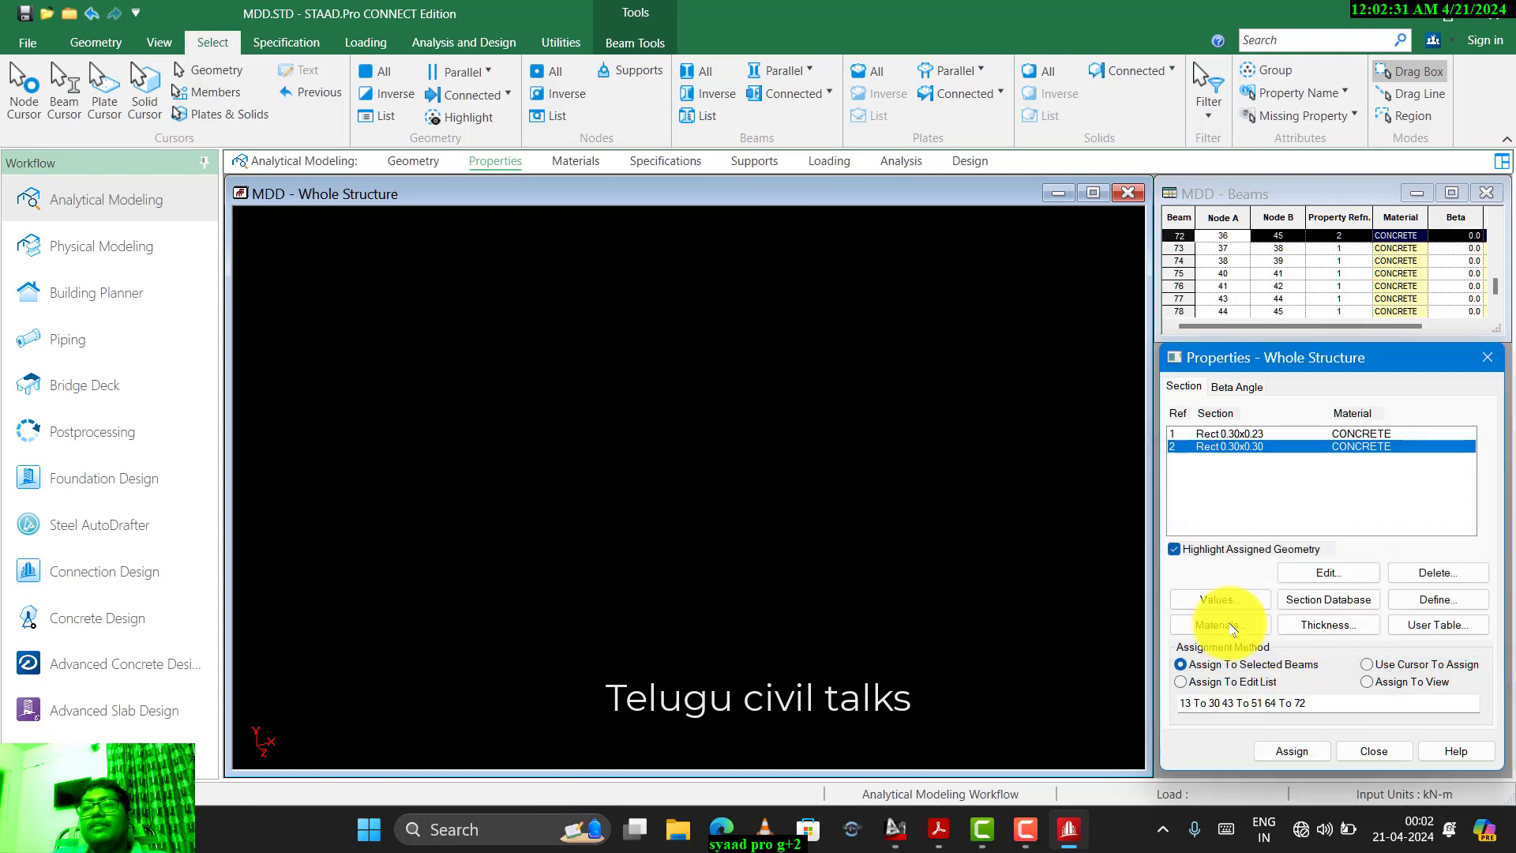
- Inspect the complete frame of beams and columns in a rotated 3D rendering, and close the rendered view
{"action": "right_click", "coordinate": [509, 338]}
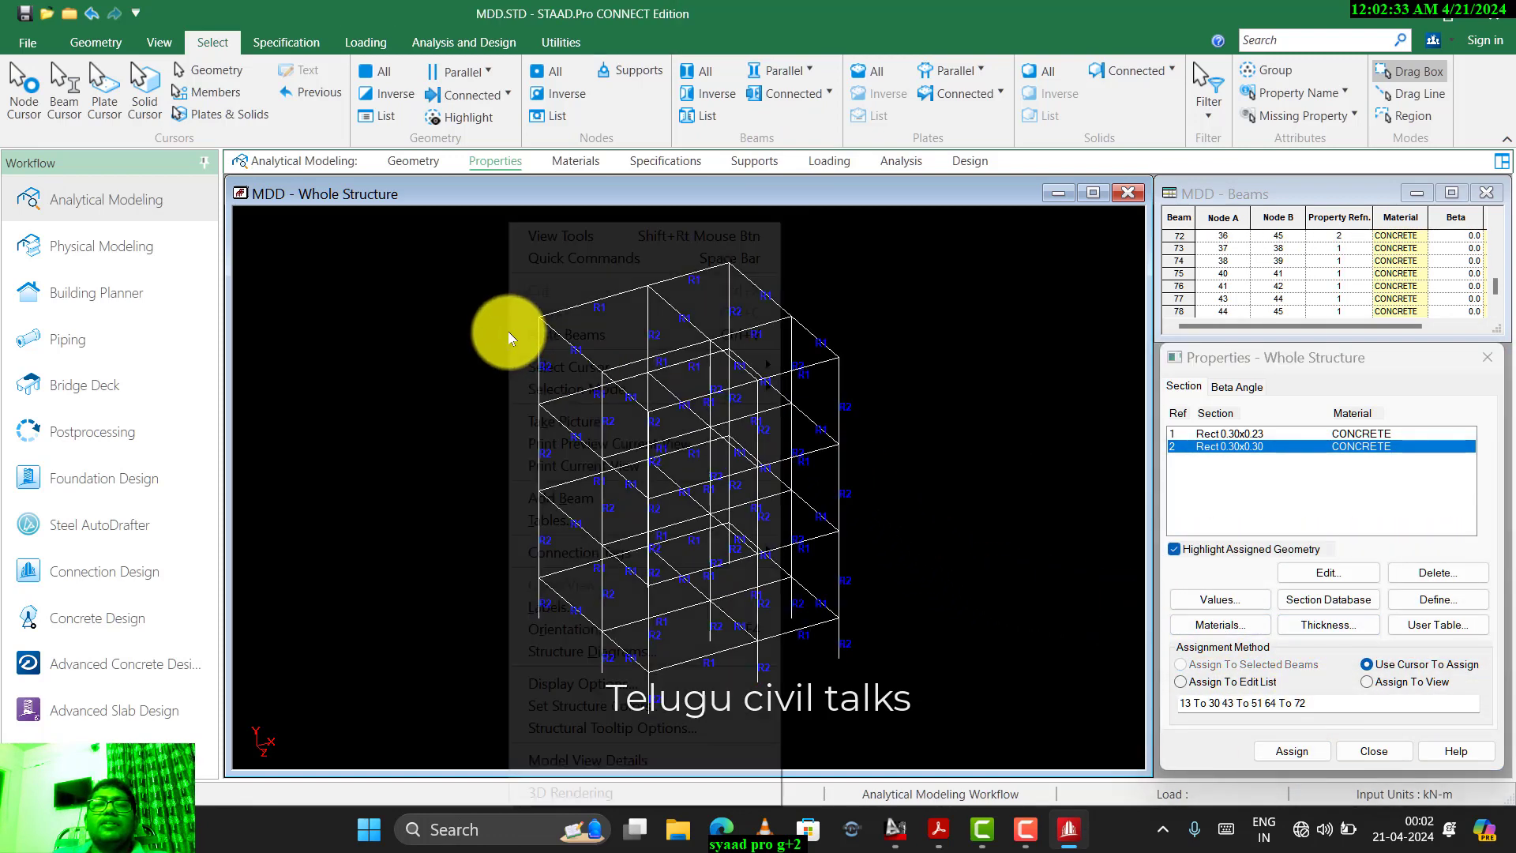
{"action": "left_click", "coordinate": [596, 791]}
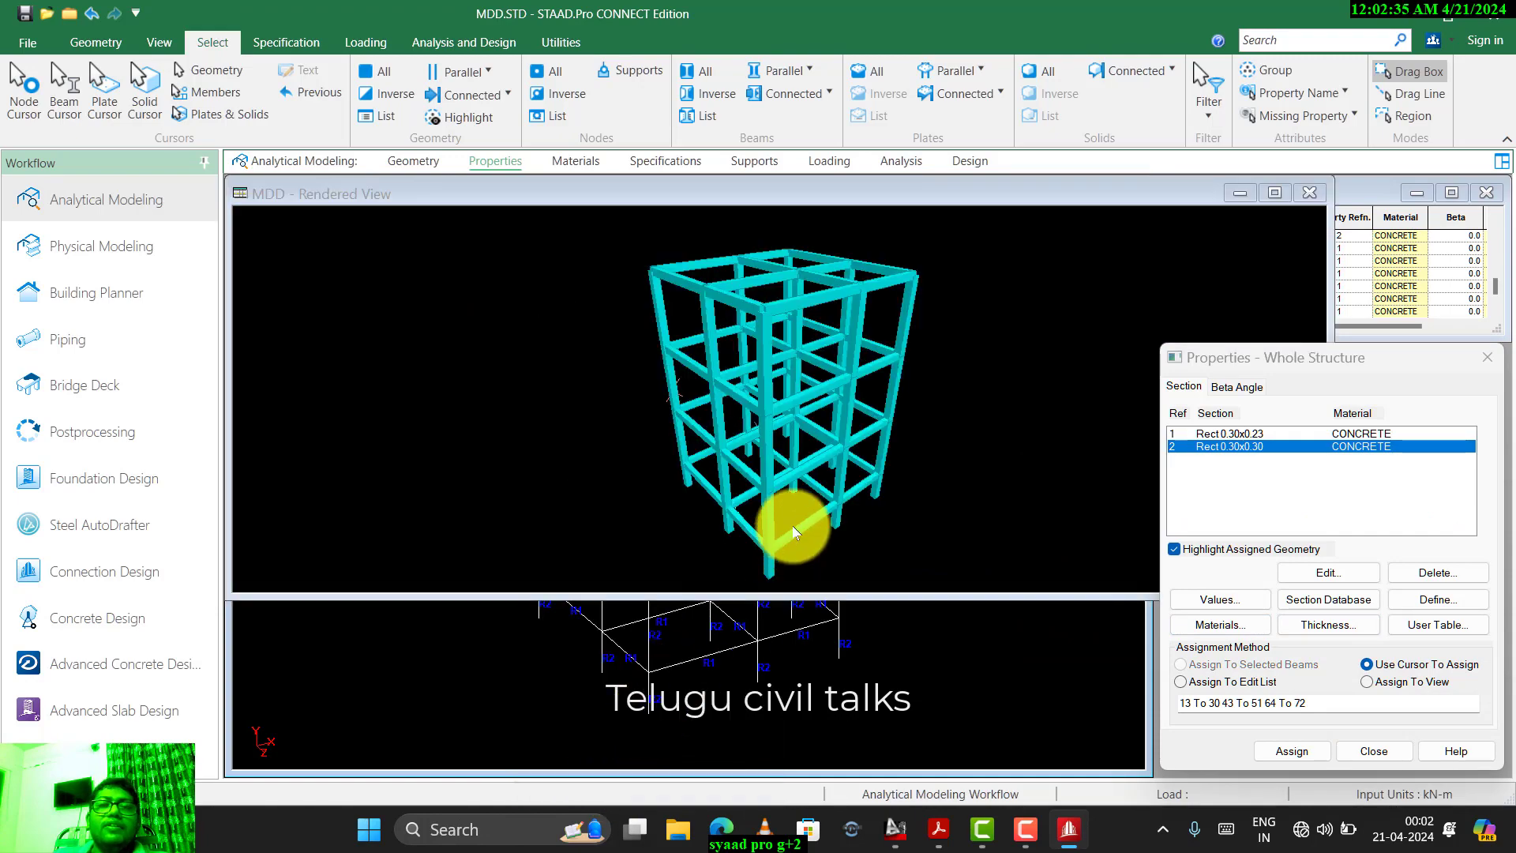
{"action": "left_click_drag", "start_coordinate": [812, 457], "coordinate": [963, 403]}
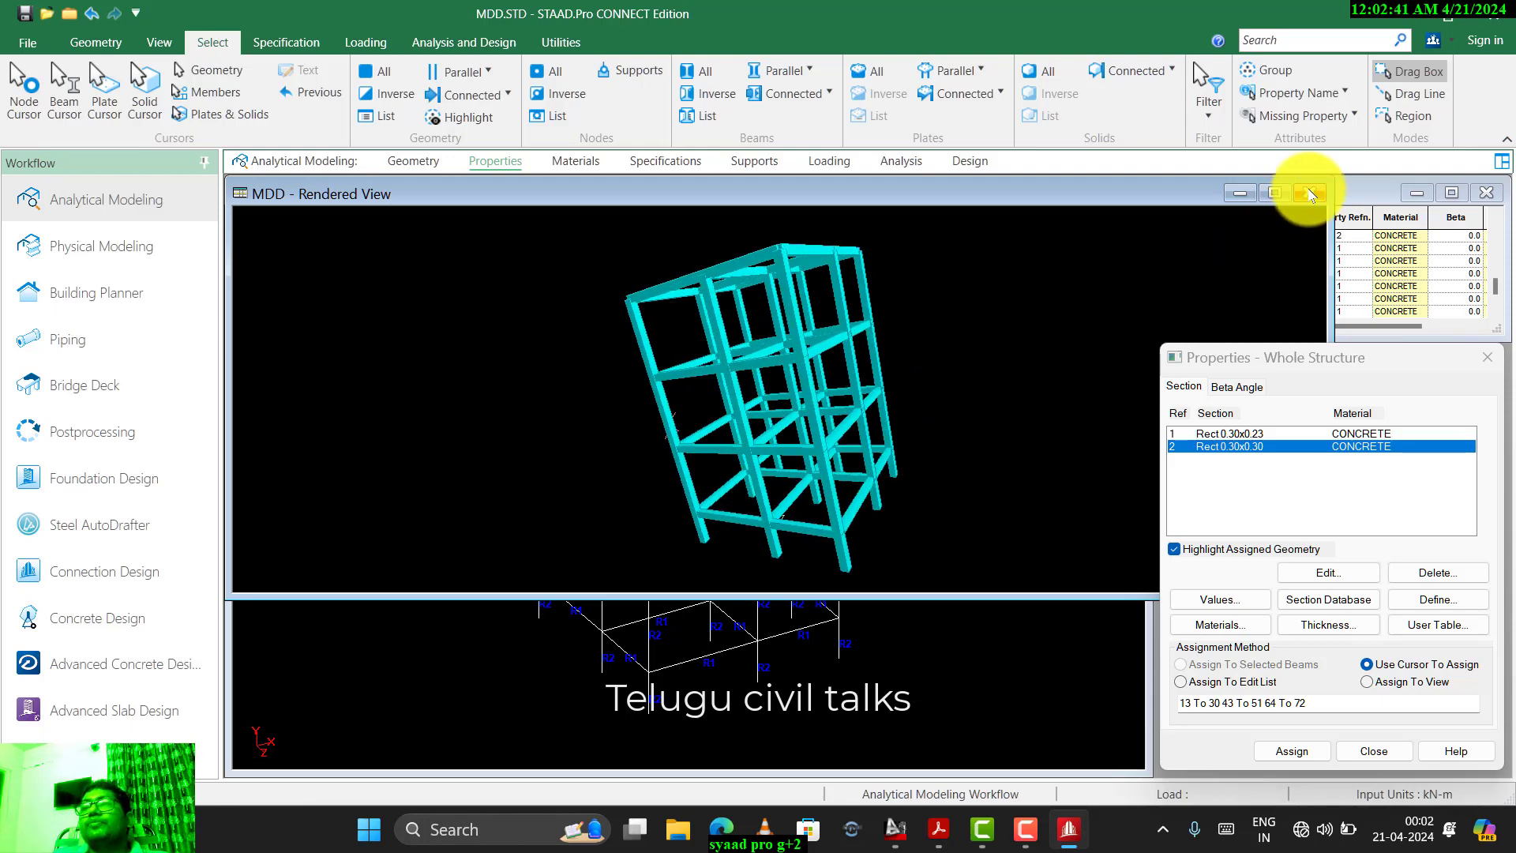
{"action": "left_click", "coordinate": [1310, 195]}
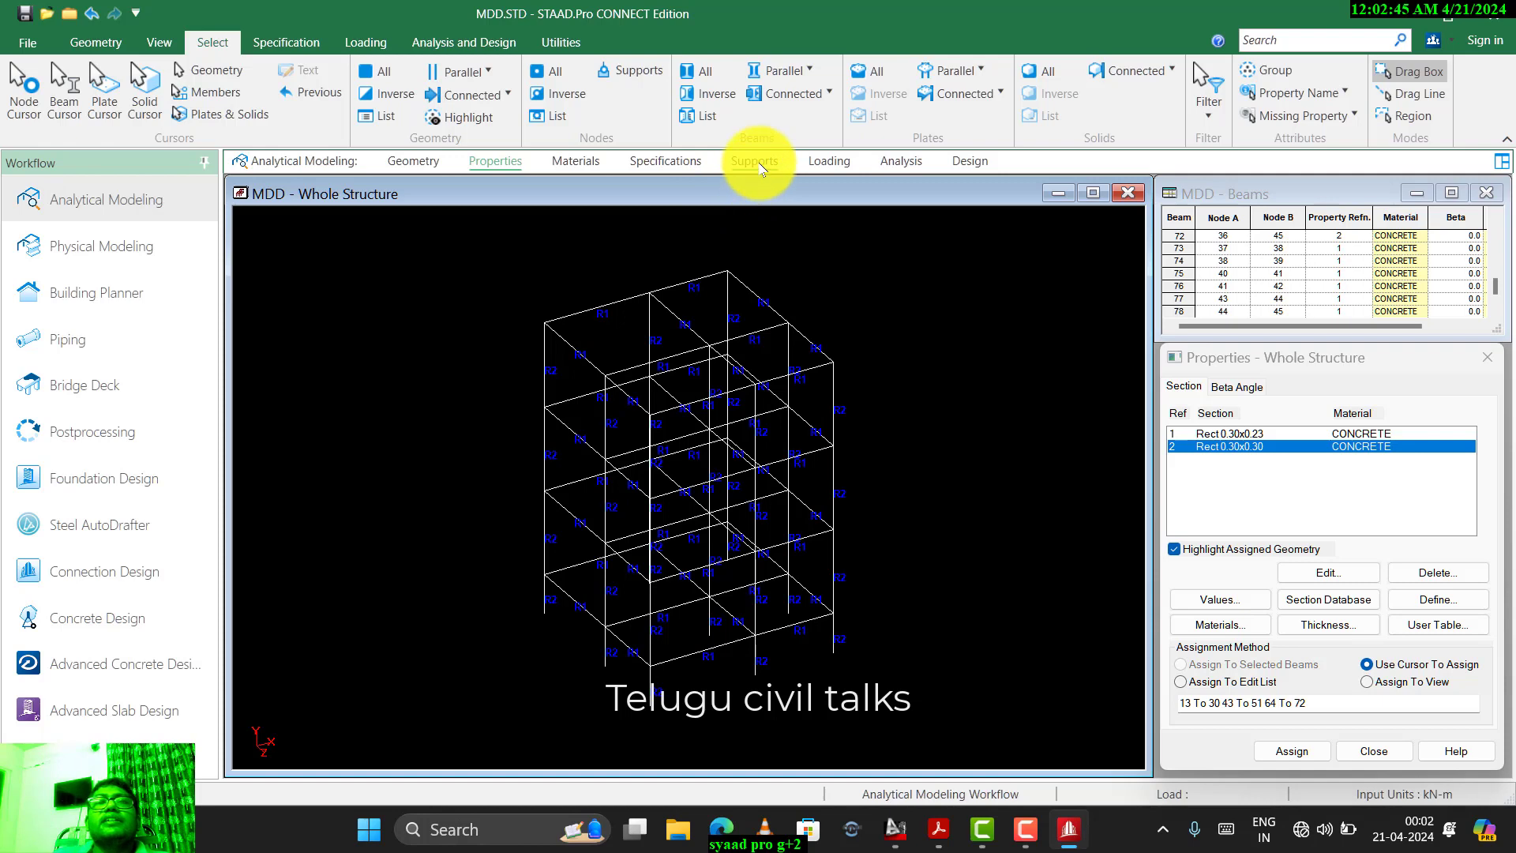
- Create a fixed support and add it to the structure's support list
{"action": "left_click", "coordinate": [761, 168]}
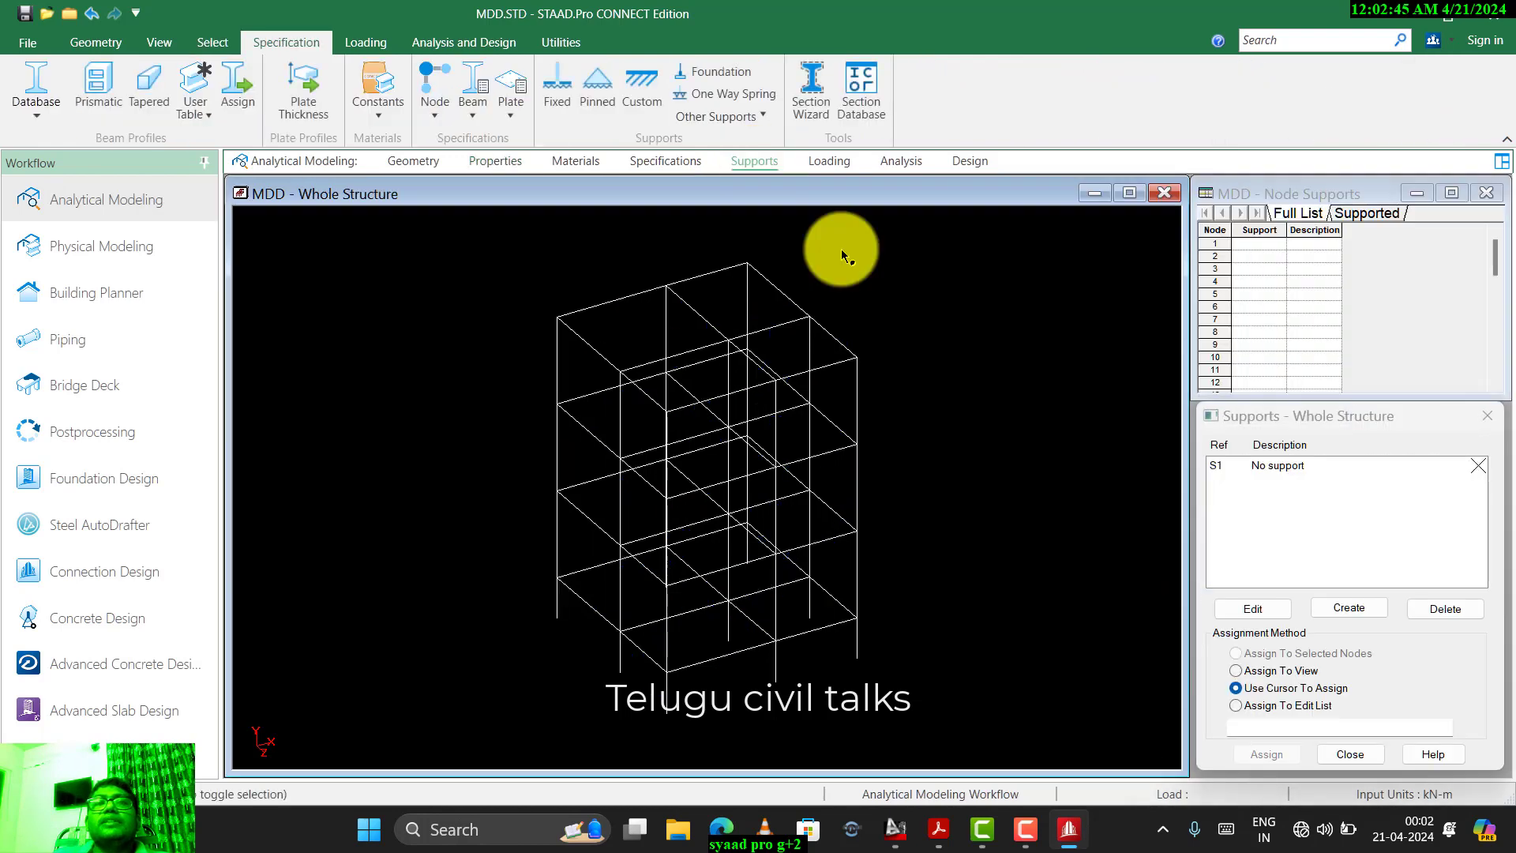
{"action": "left_click", "coordinate": [1355, 610]}
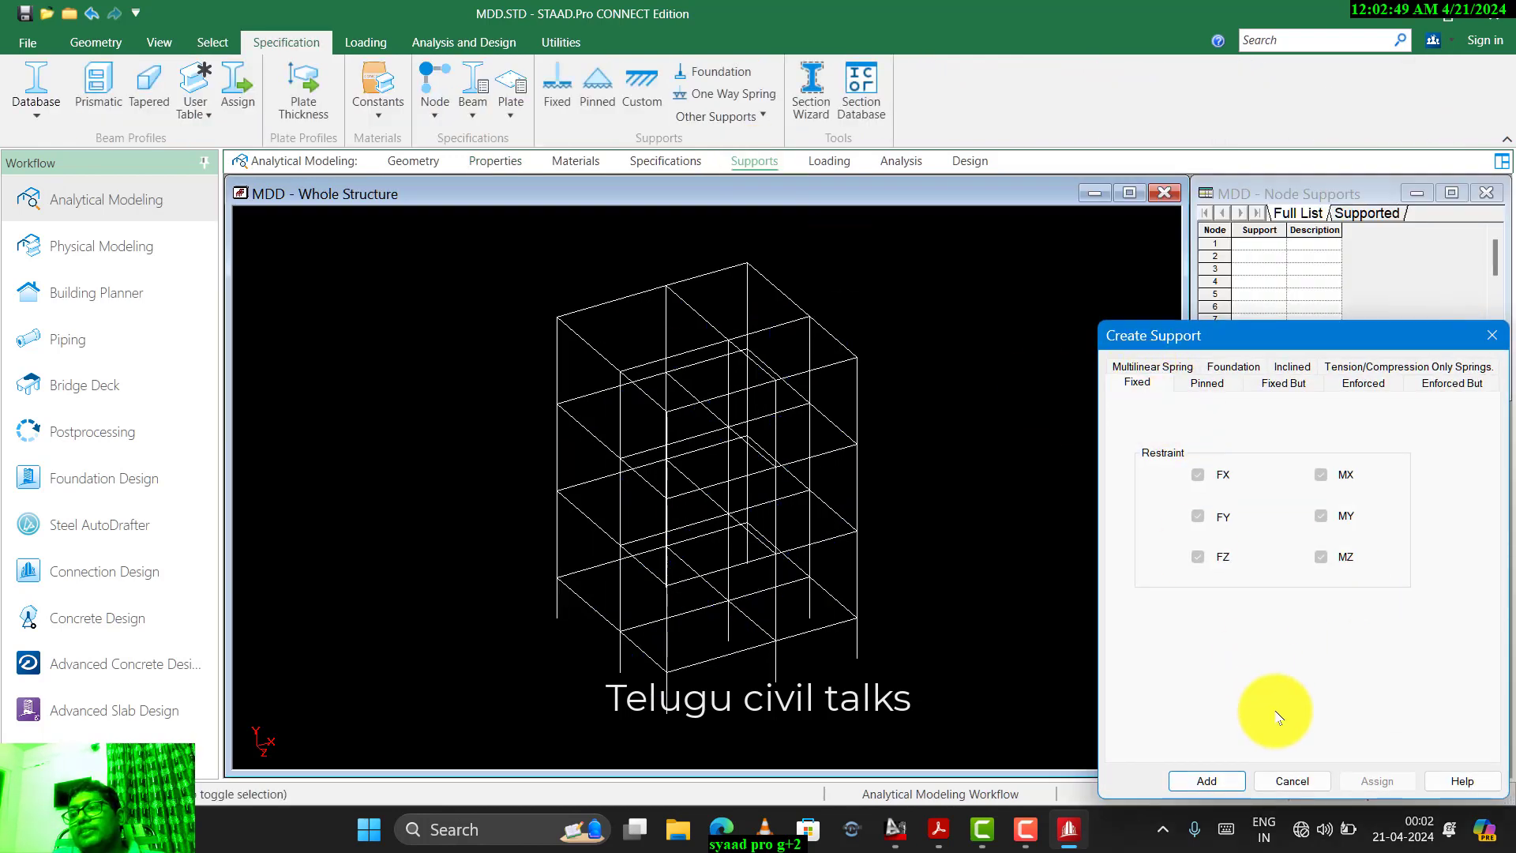
{"action": "left_click", "coordinate": [1223, 790]}
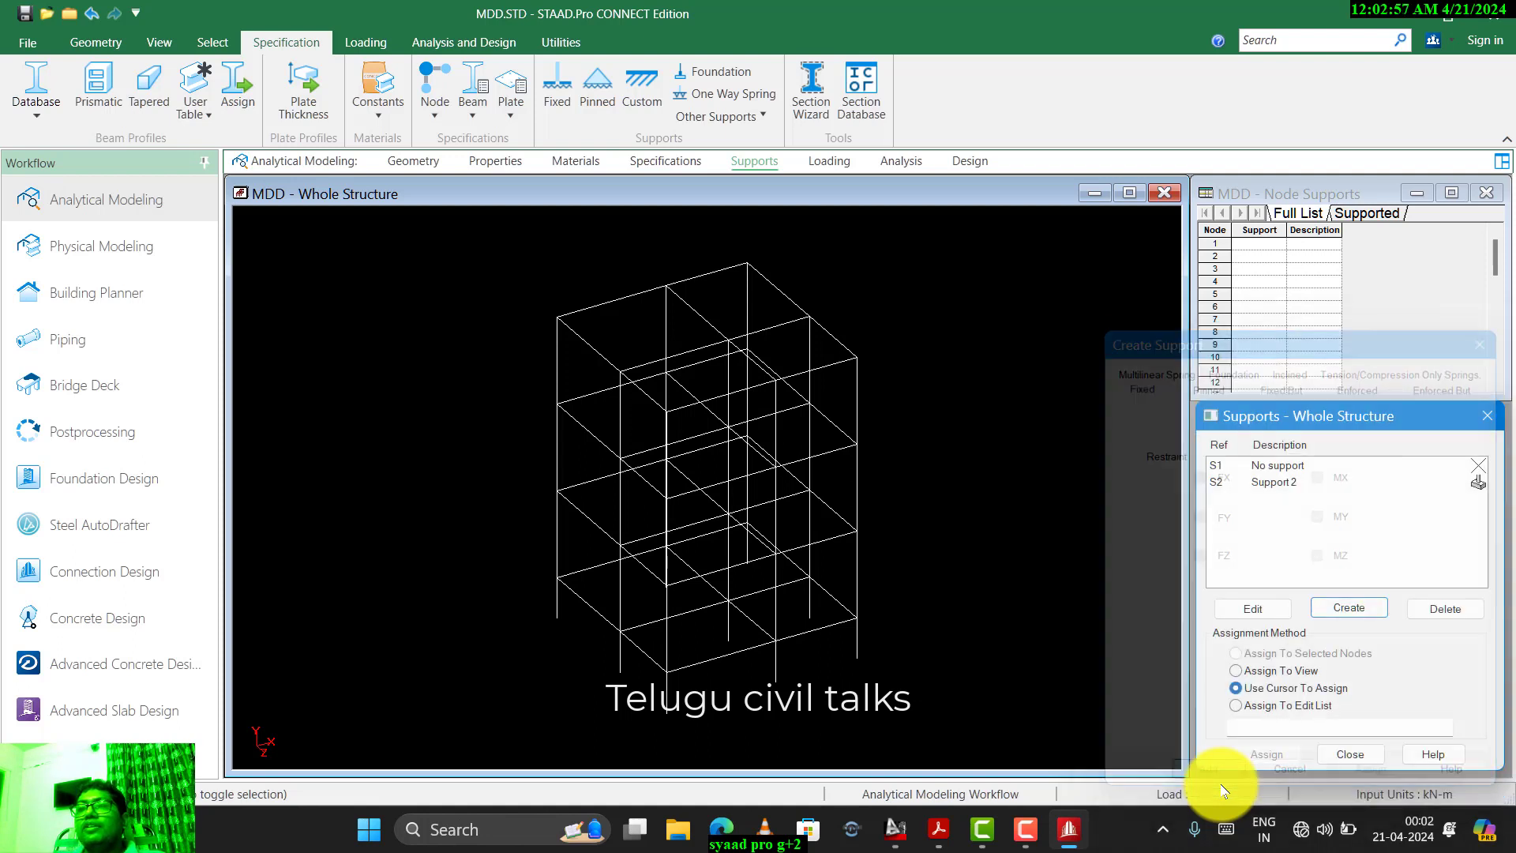
- Assign the fixed support Support 2 to all base nodes of the columns, selecting them in a front view, and return to the isometric view
{"action": "left_click", "coordinate": [1295, 483]}
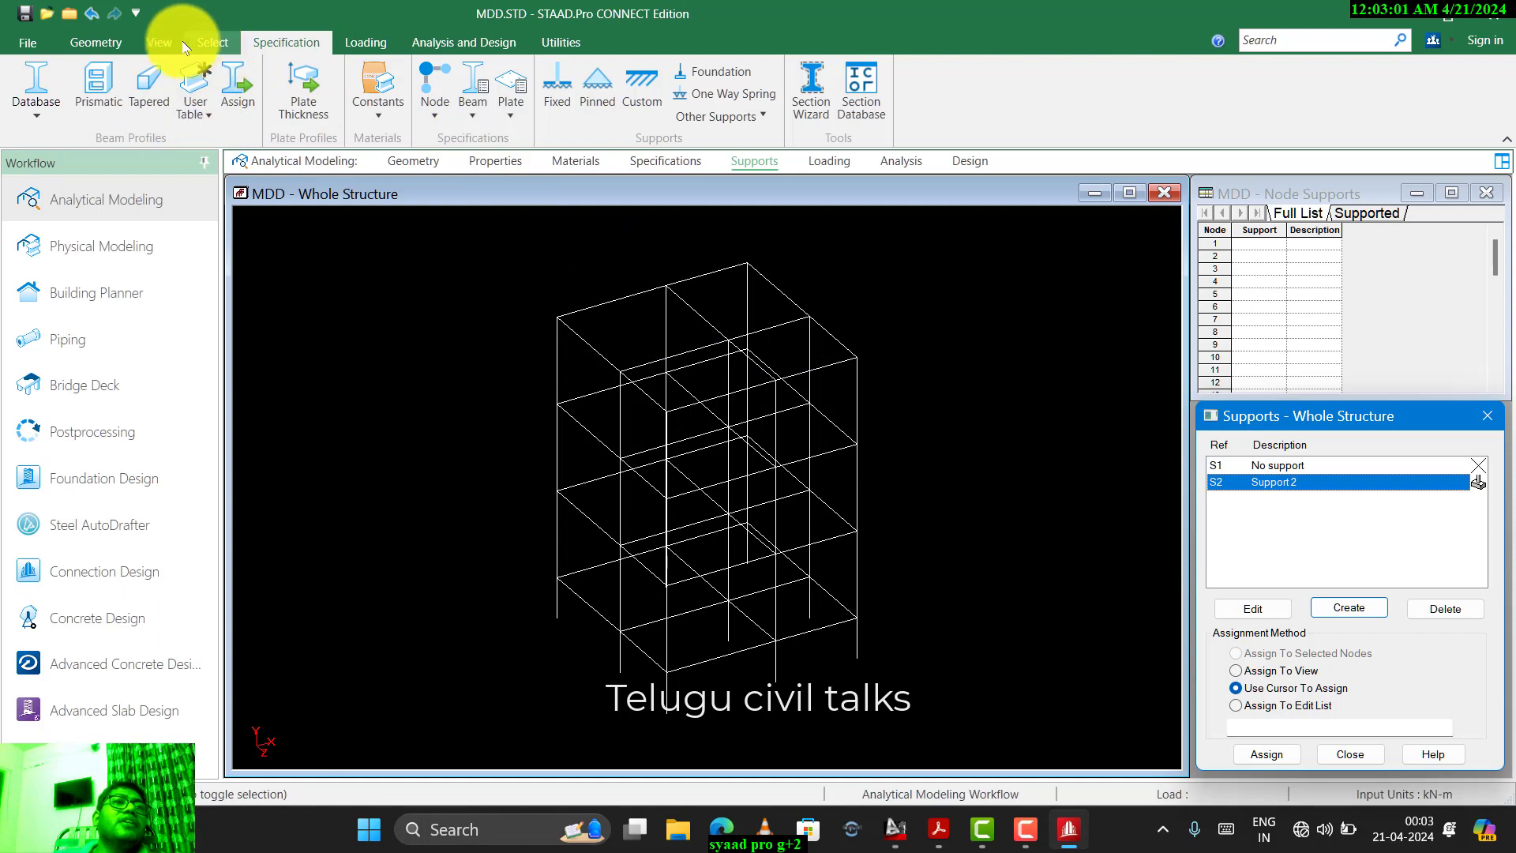
{"action": "left_click", "coordinate": [158, 42]}
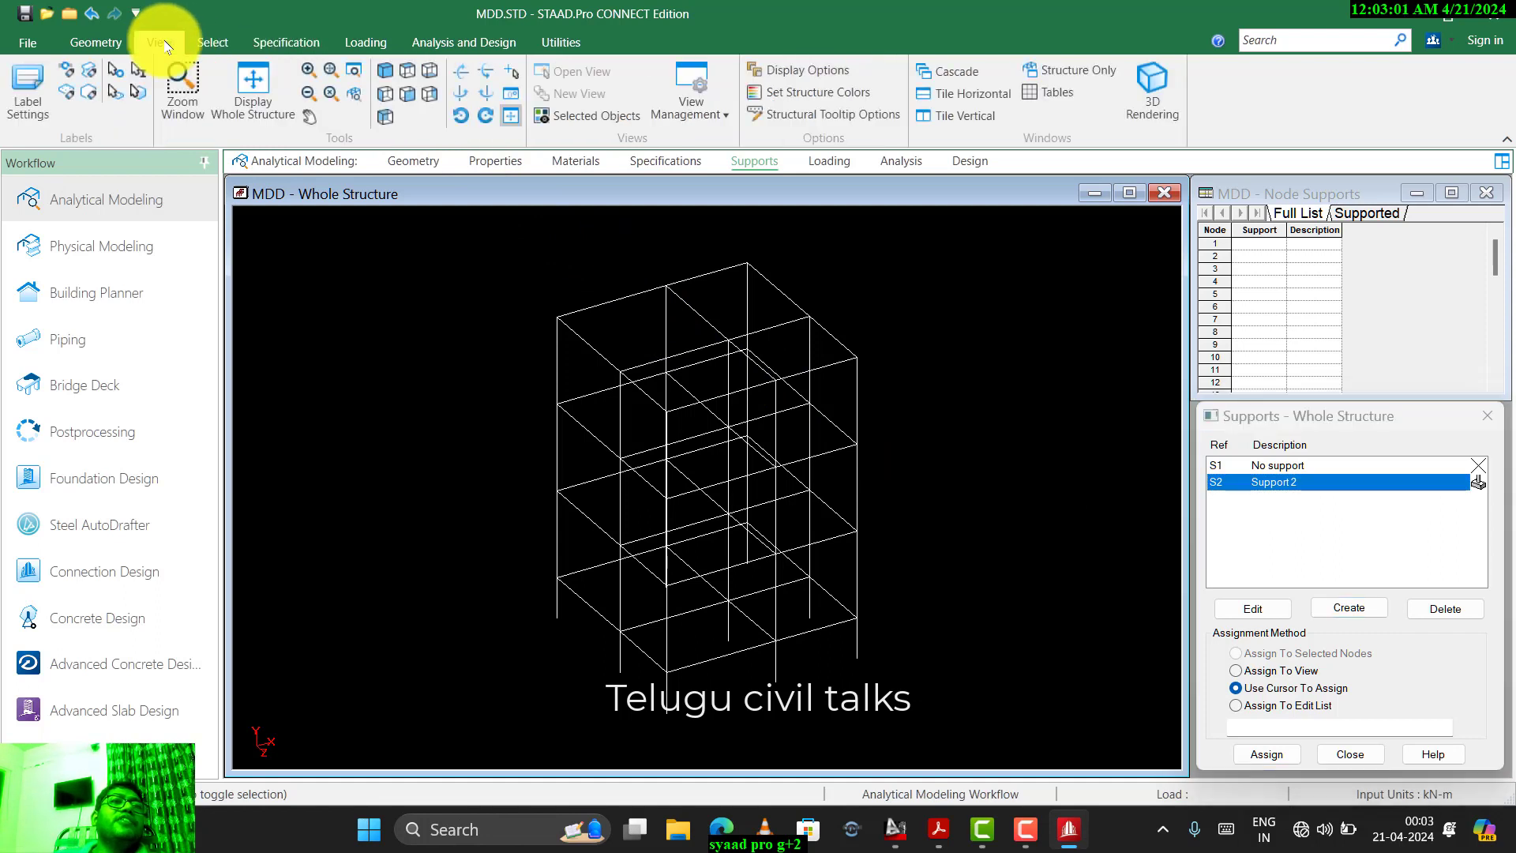
{"action": "left_click", "coordinate": [408, 95]}
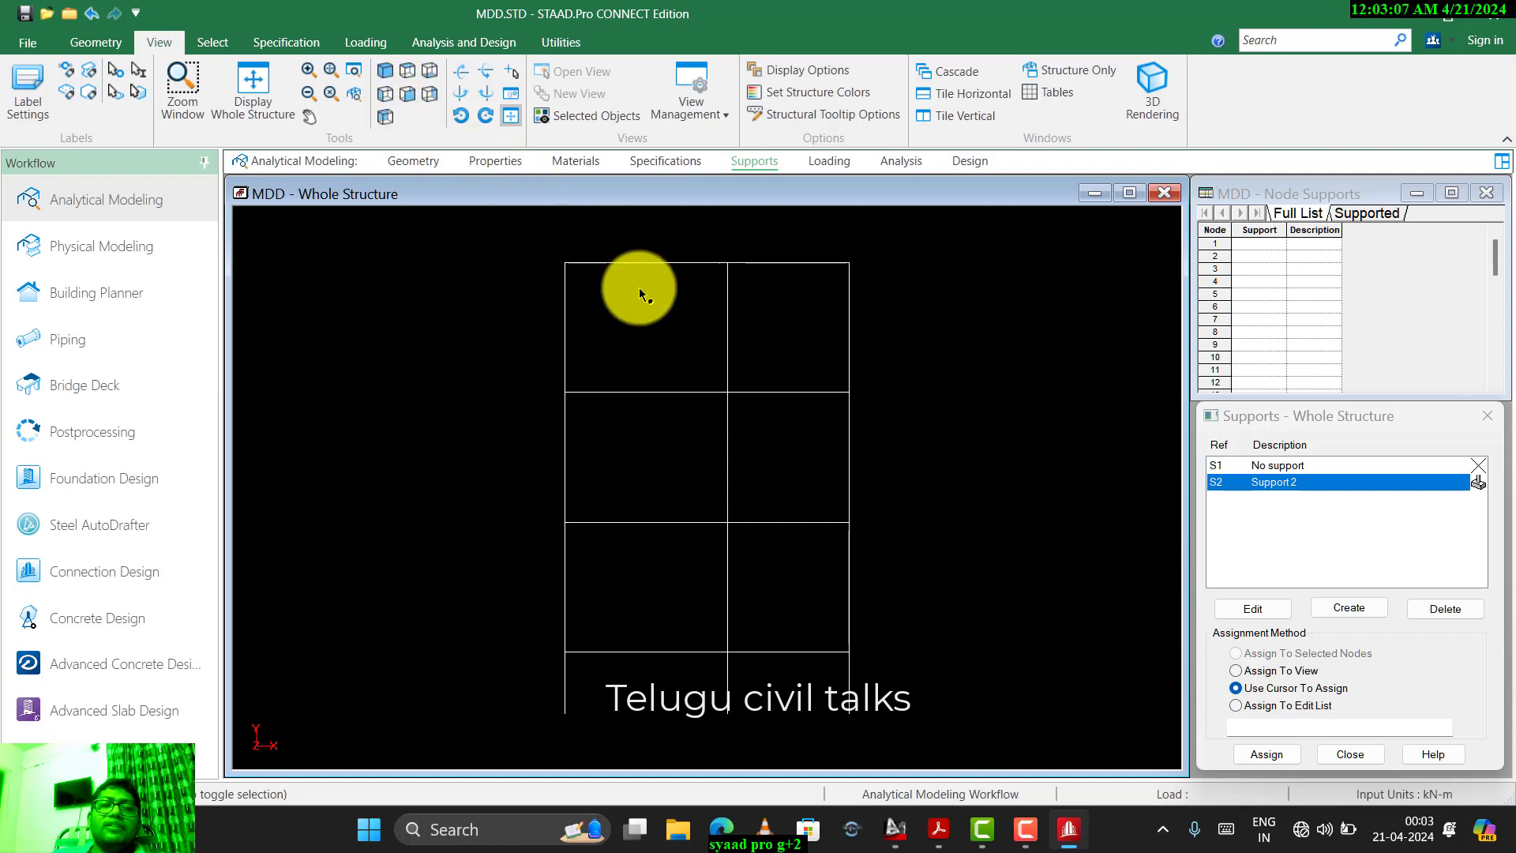
{"action": "scroll", "coordinate": [674, 481], "scroll_direction": "down", "scroll_amount": 1}
{"action": "middle_click_drag", "start_coordinate": [670, 471], "coordinate": [644, 397]}
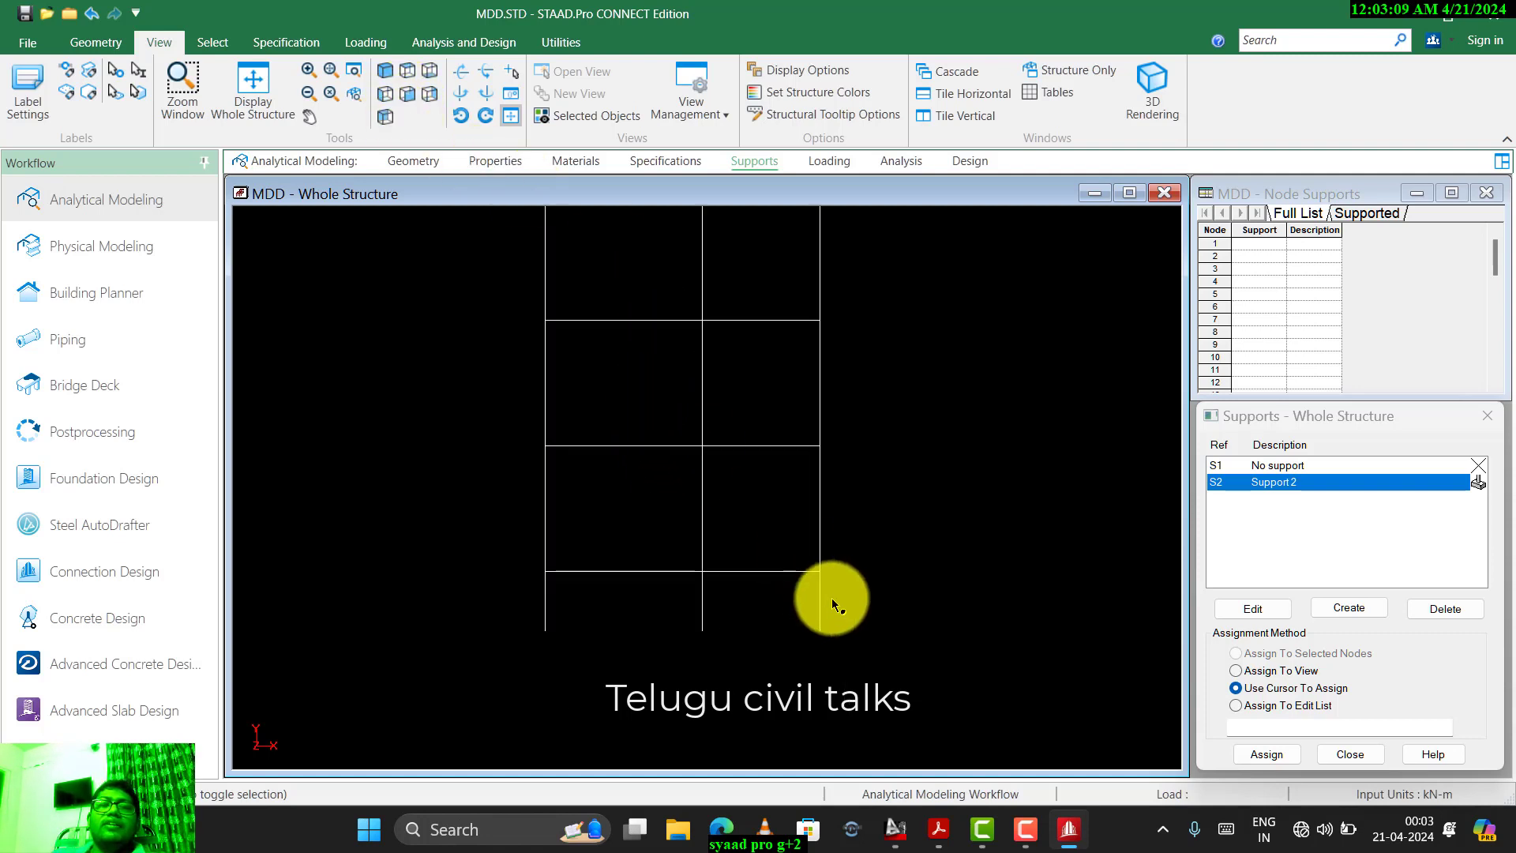
{"action": "left_click_drag", "start_coordinate": [850, 616], "coordinate": [457, 702]}
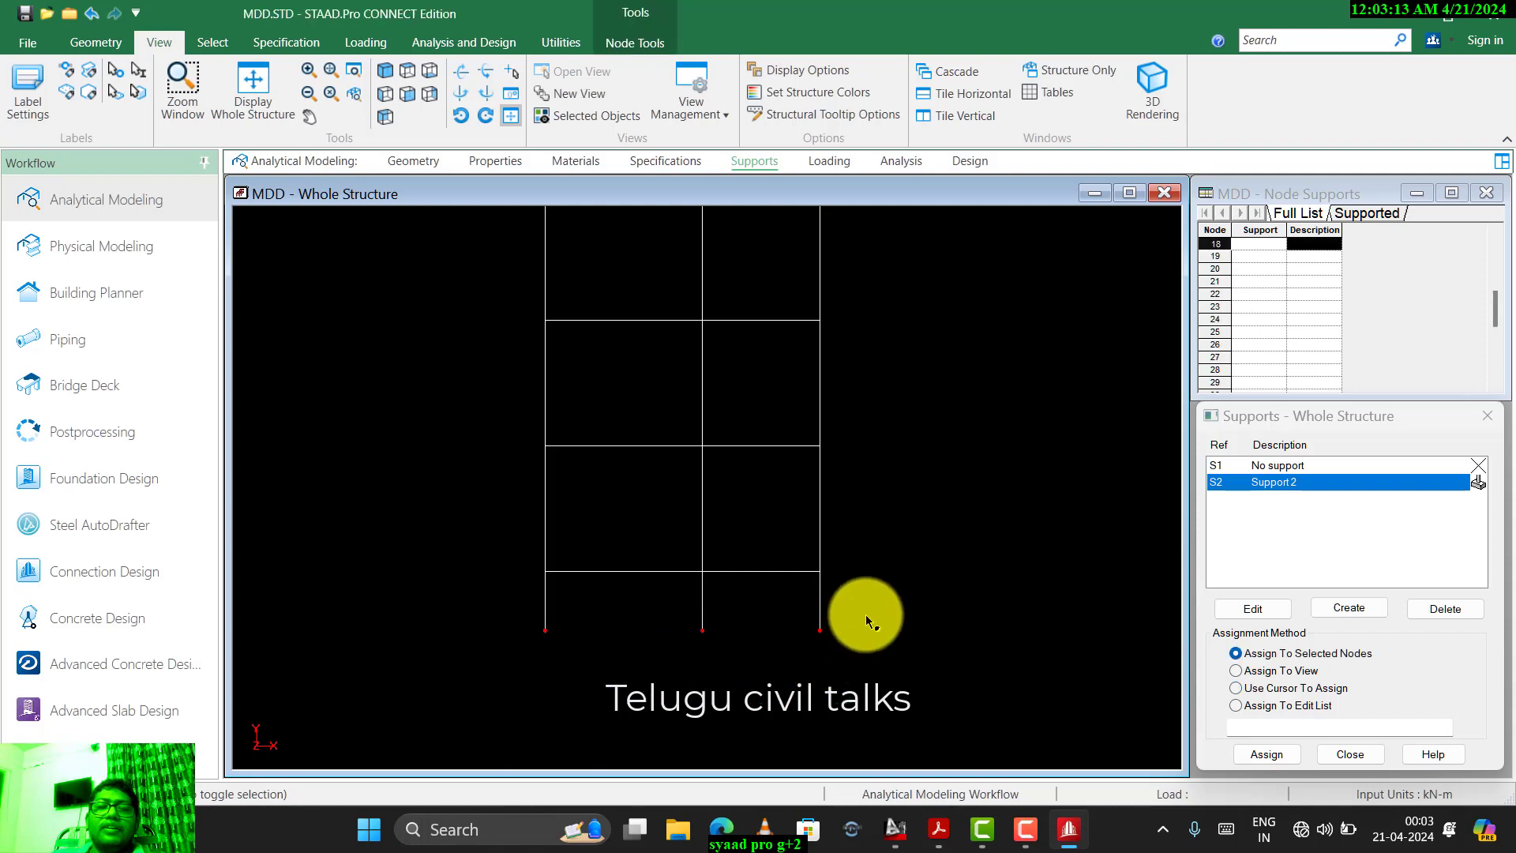
{"action": "left_click_drag", "start_coordinate": [861, 605], "coordinate": [483, 708]}
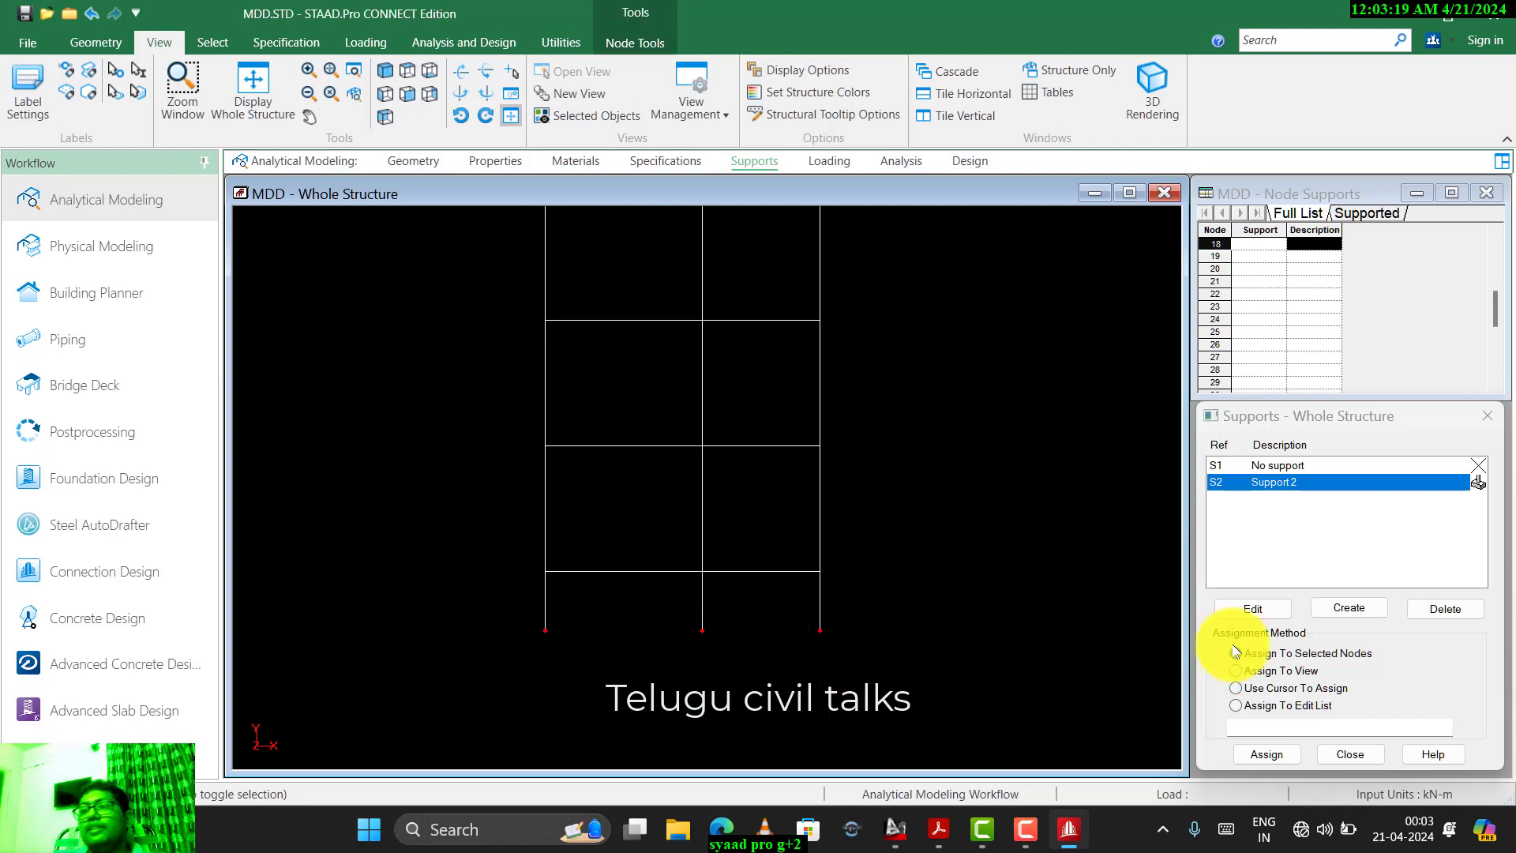
{"action": "left_click", "coordinate": [1266, 755]}
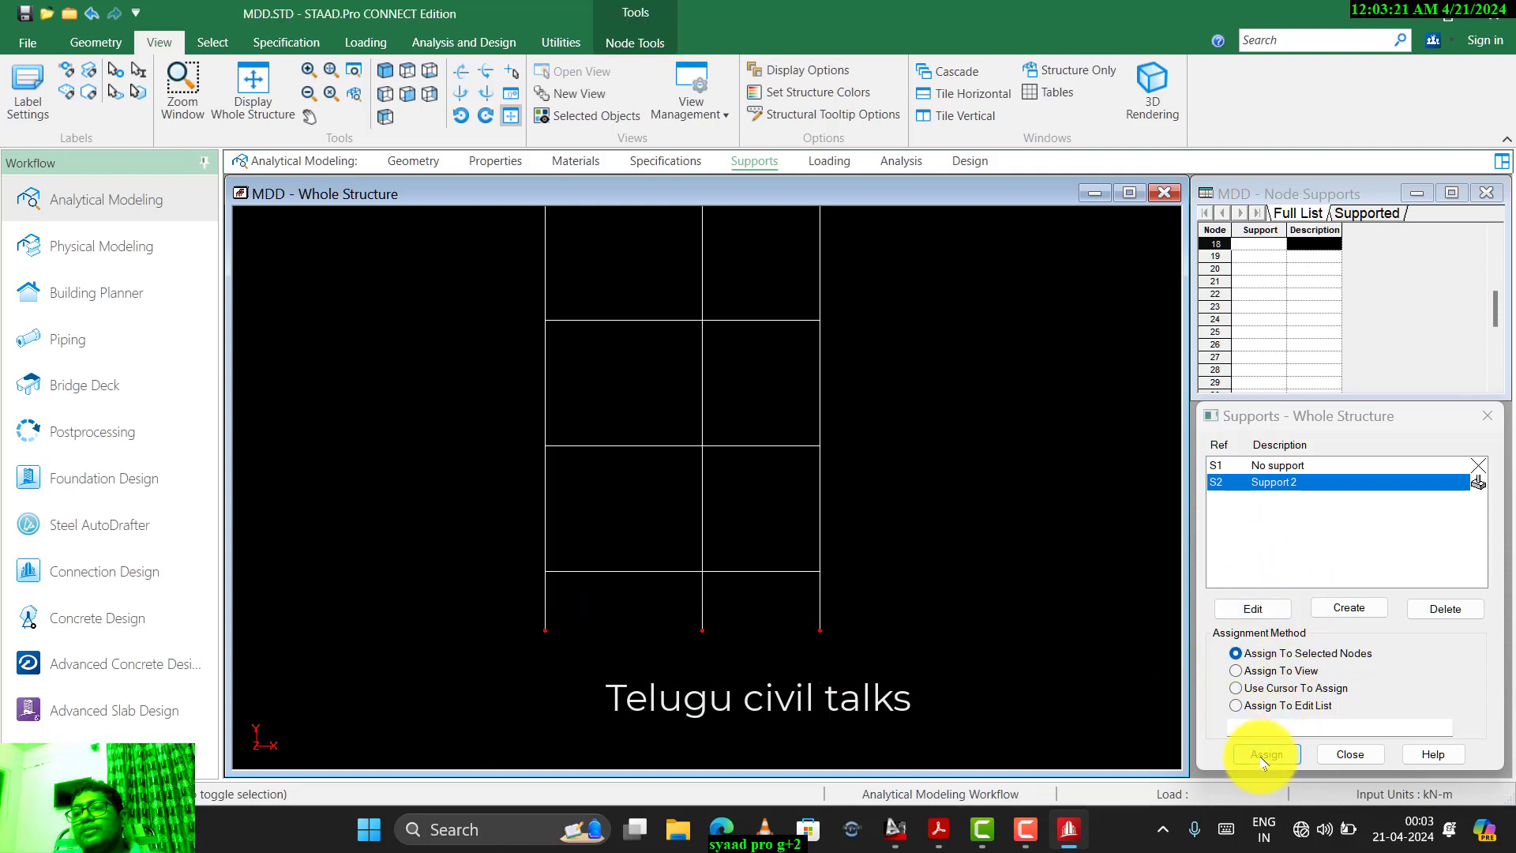
{"action": "left_click", "coordinate": [1338, 653]}
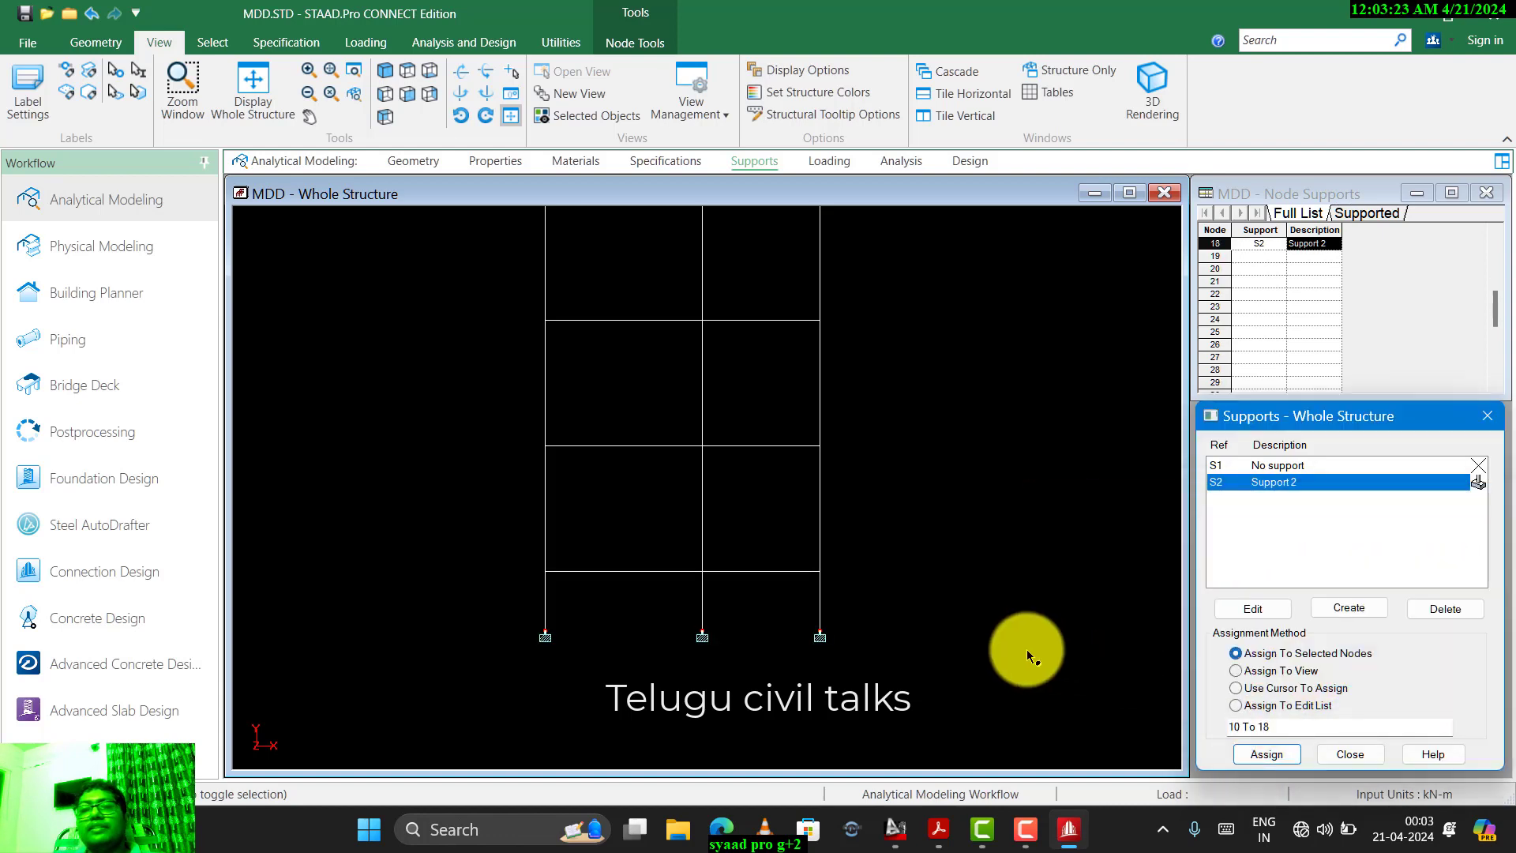
{"action": "left_click", "coordinate": [387, 74]}
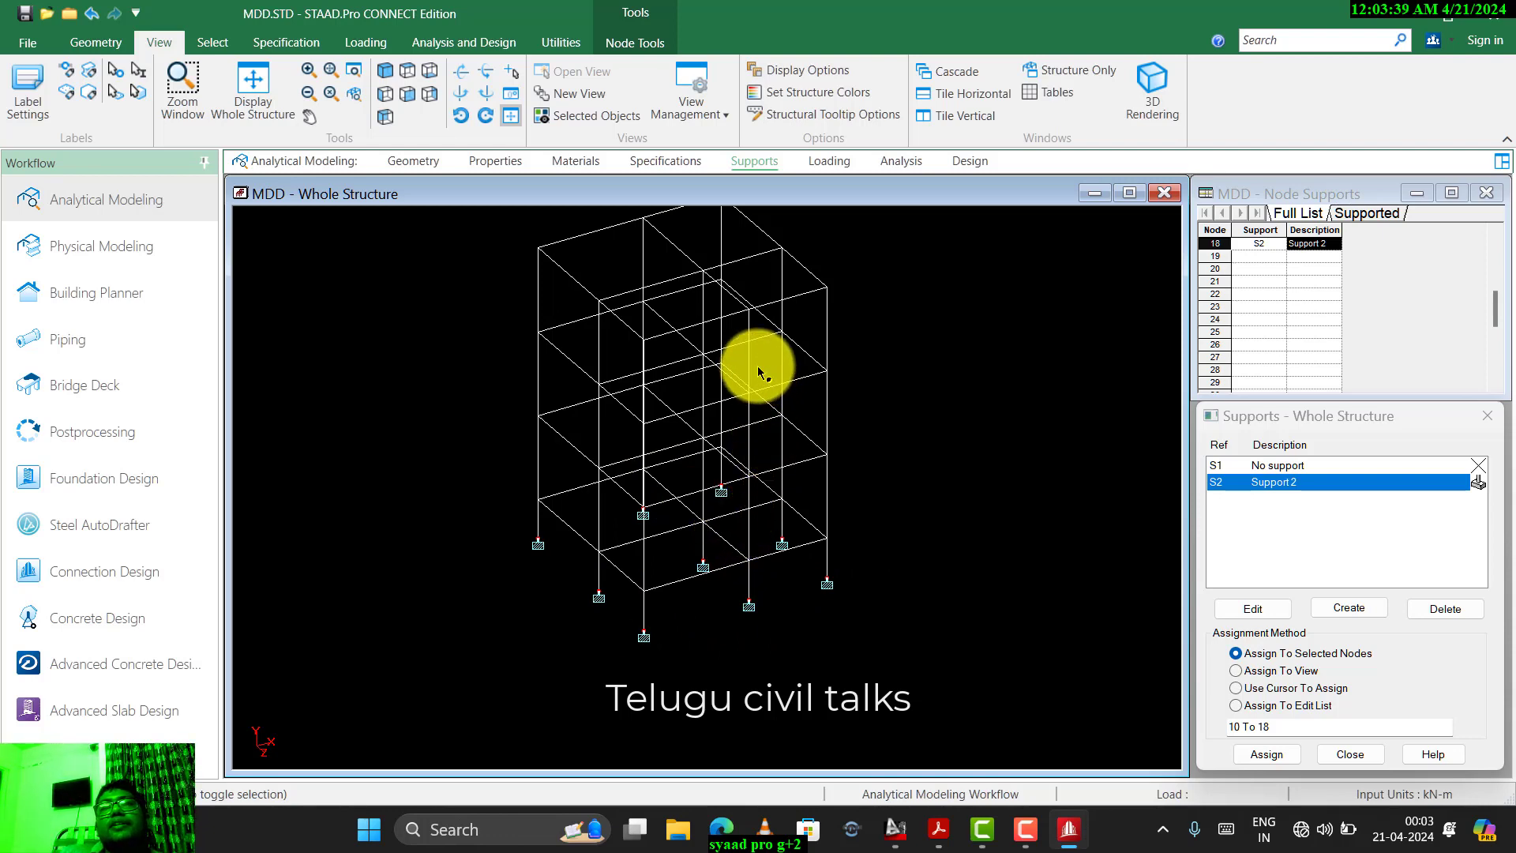
- Create primary load case 1 with the loading type Dead and the title DEAD LOAD
{"action": "left_click", "coordinate": [827, 166]}
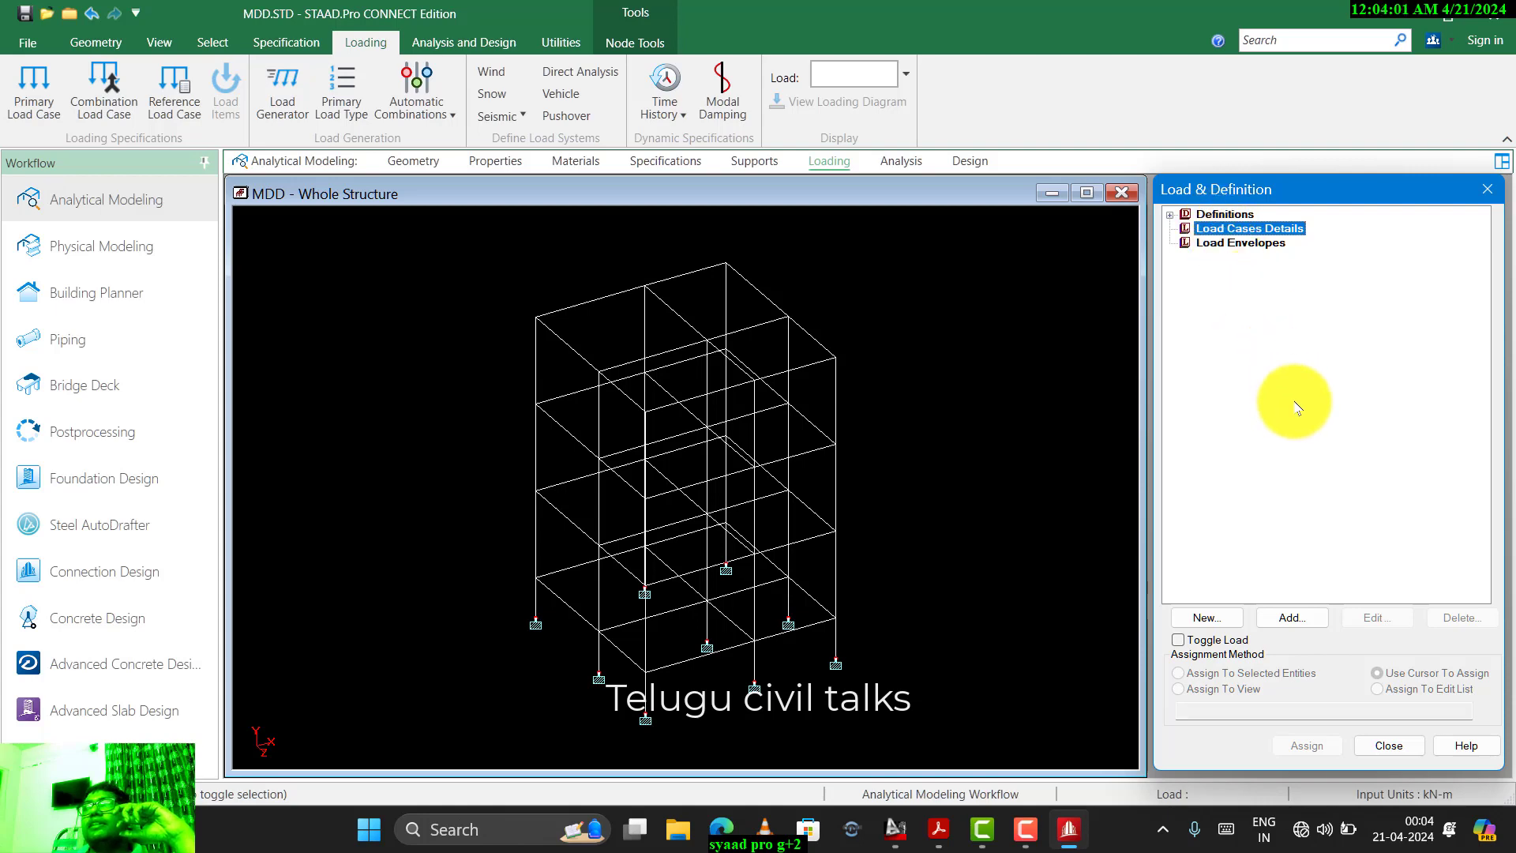
{"action": "left_click", "coordinate": [1291, 617]}
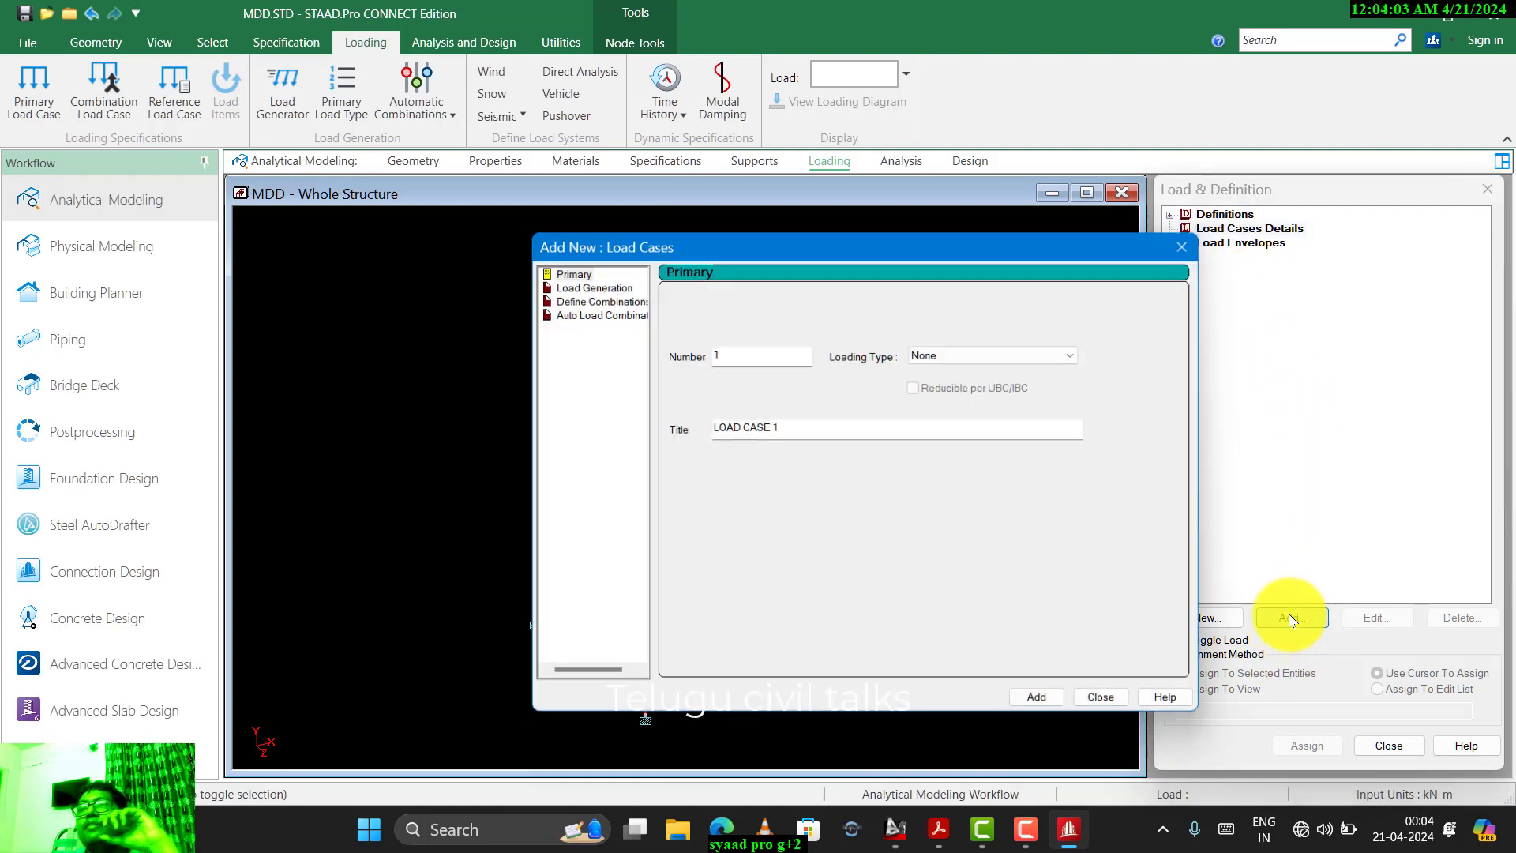
{"action": "left_click", "coordinate": [964, 353]}
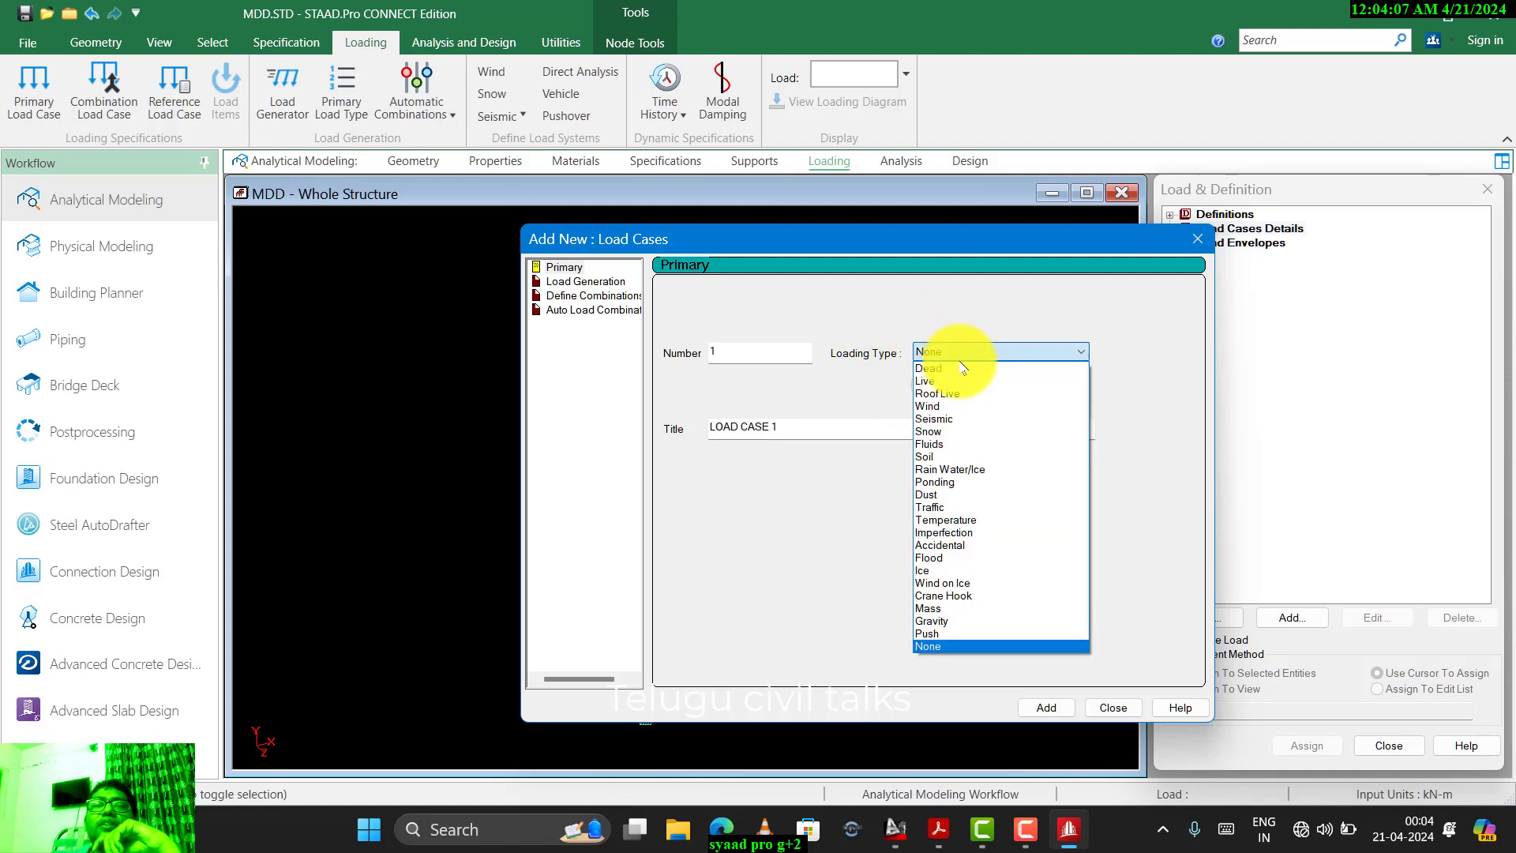
{"action": "left_click", "coordinate": [961, 368]}
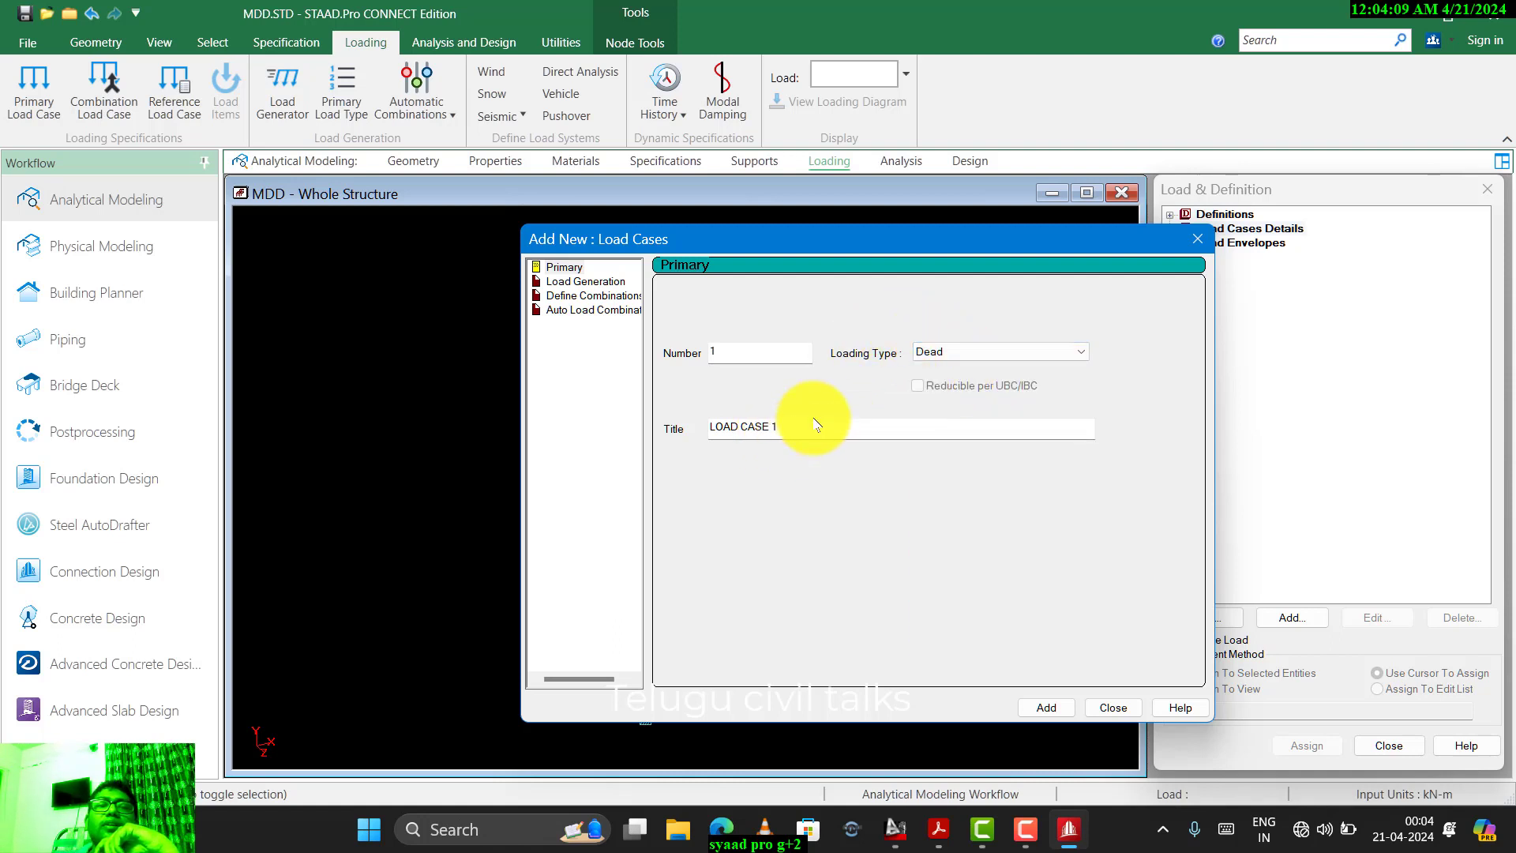
{"action": "left_click_drag", "start_coordinate": [805, 430], "coordinate": [356, 550]}
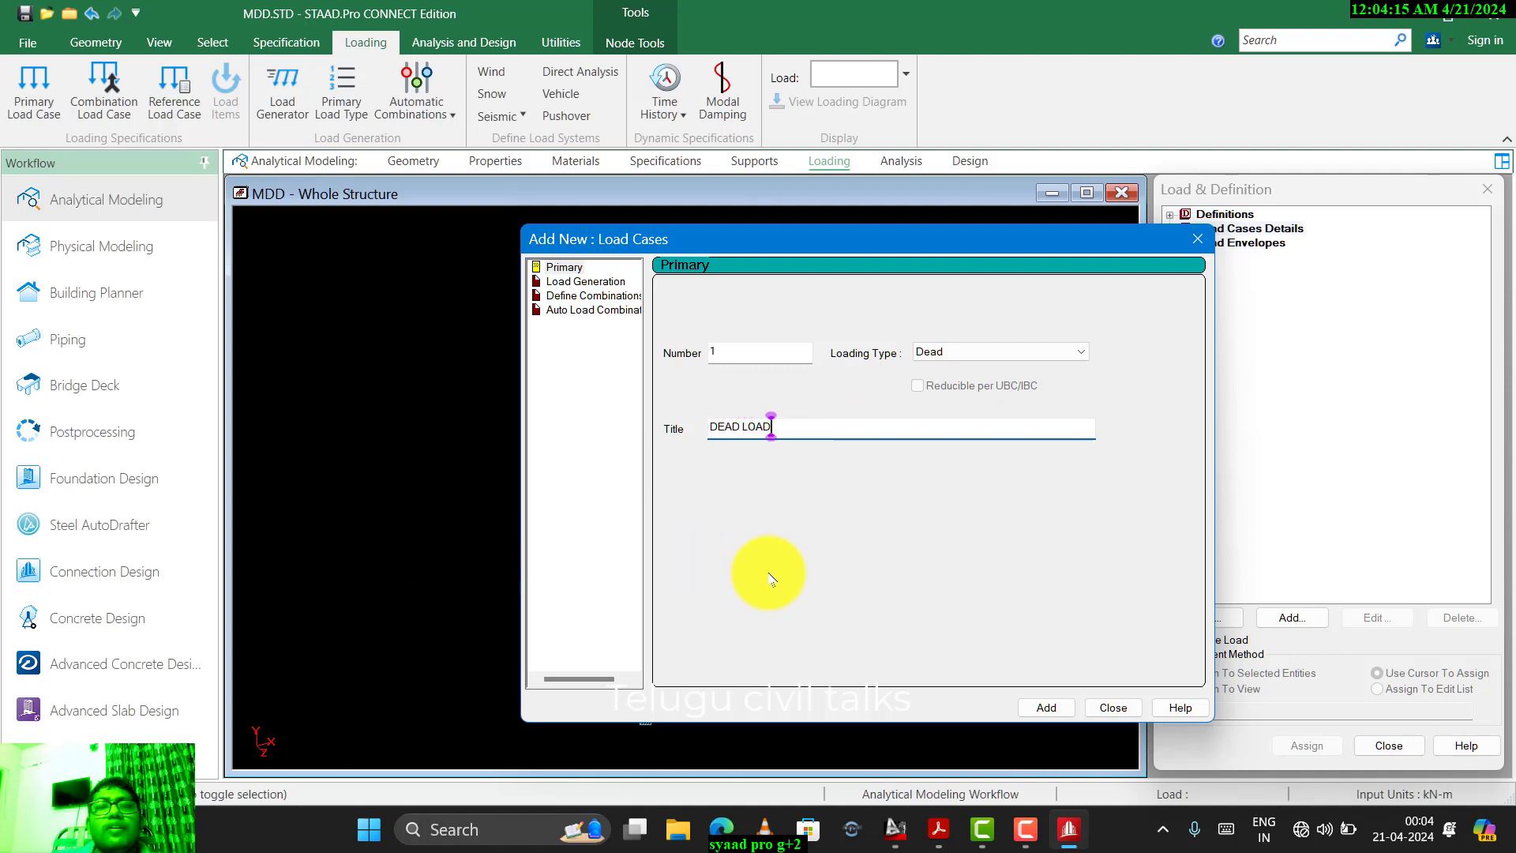
{"action": "left_click", "coordinate": [1048, 708]}
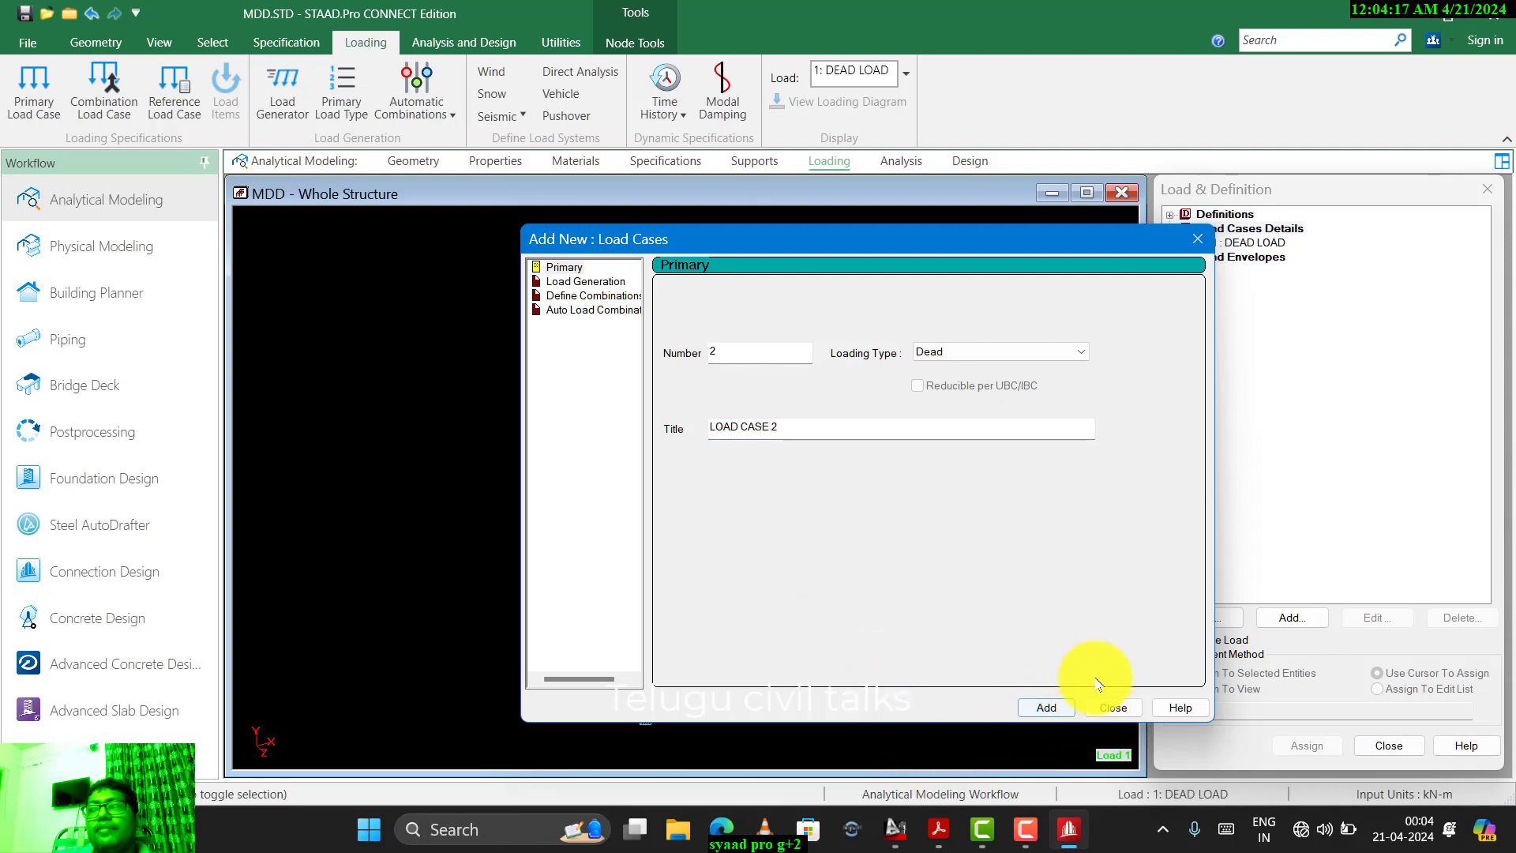
- Add primary load case 2 with the loading type Live and the title LIVE LOAD, and finish adding load cases
{"action": "left_click", "coordinate": [950, 352]}
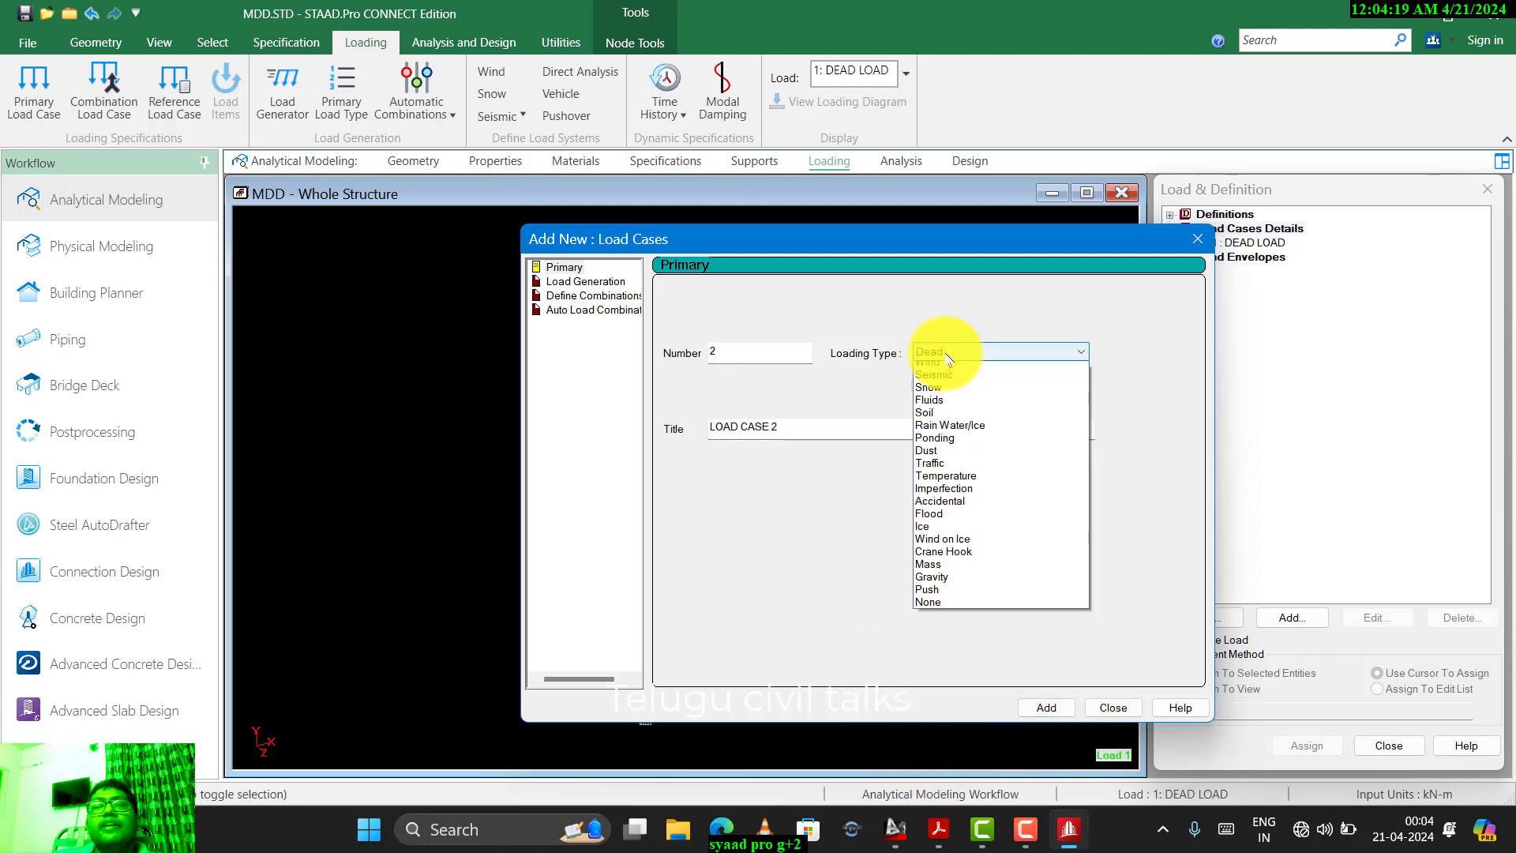
{"action": "left_click", "coordinate": [956, 367]}
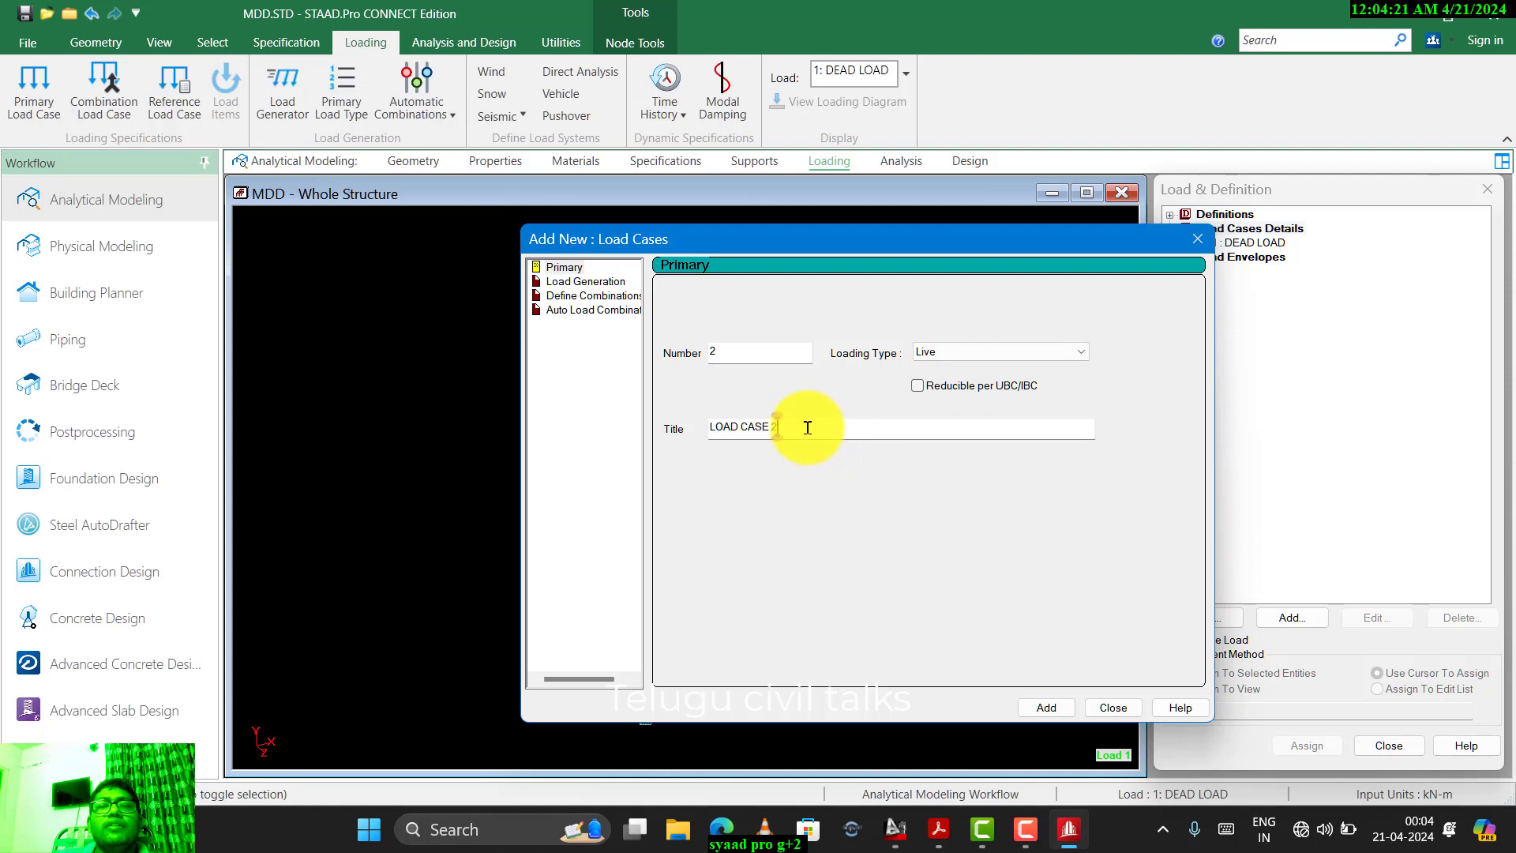
{"action": "left_click_drag", "start_coordinate": [807, 428], "coordinate": [298, 486]}
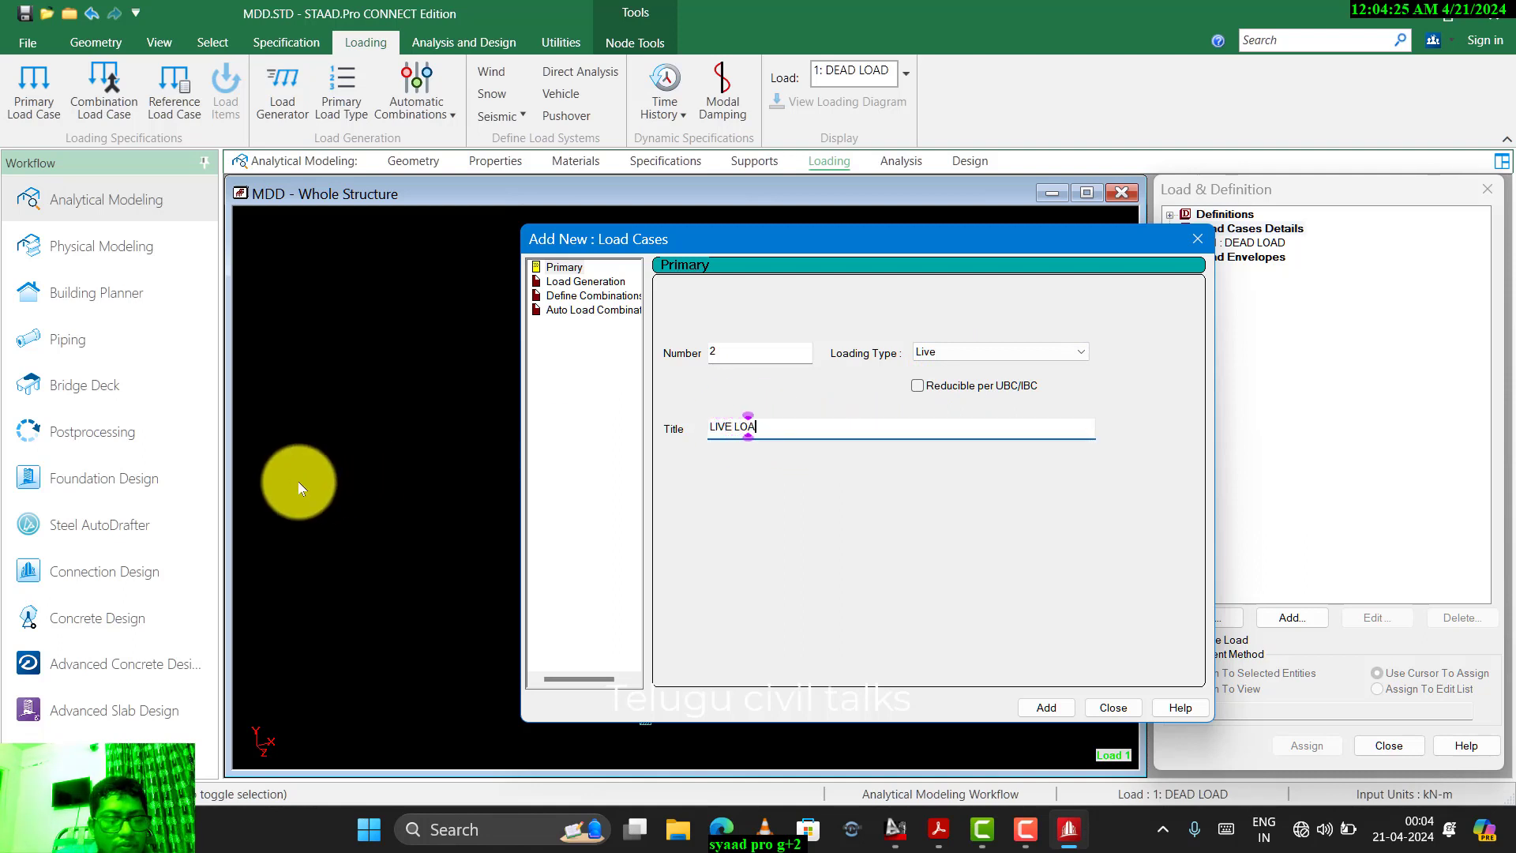
{"action": "left_click", "coordinate": [1027, 710]}
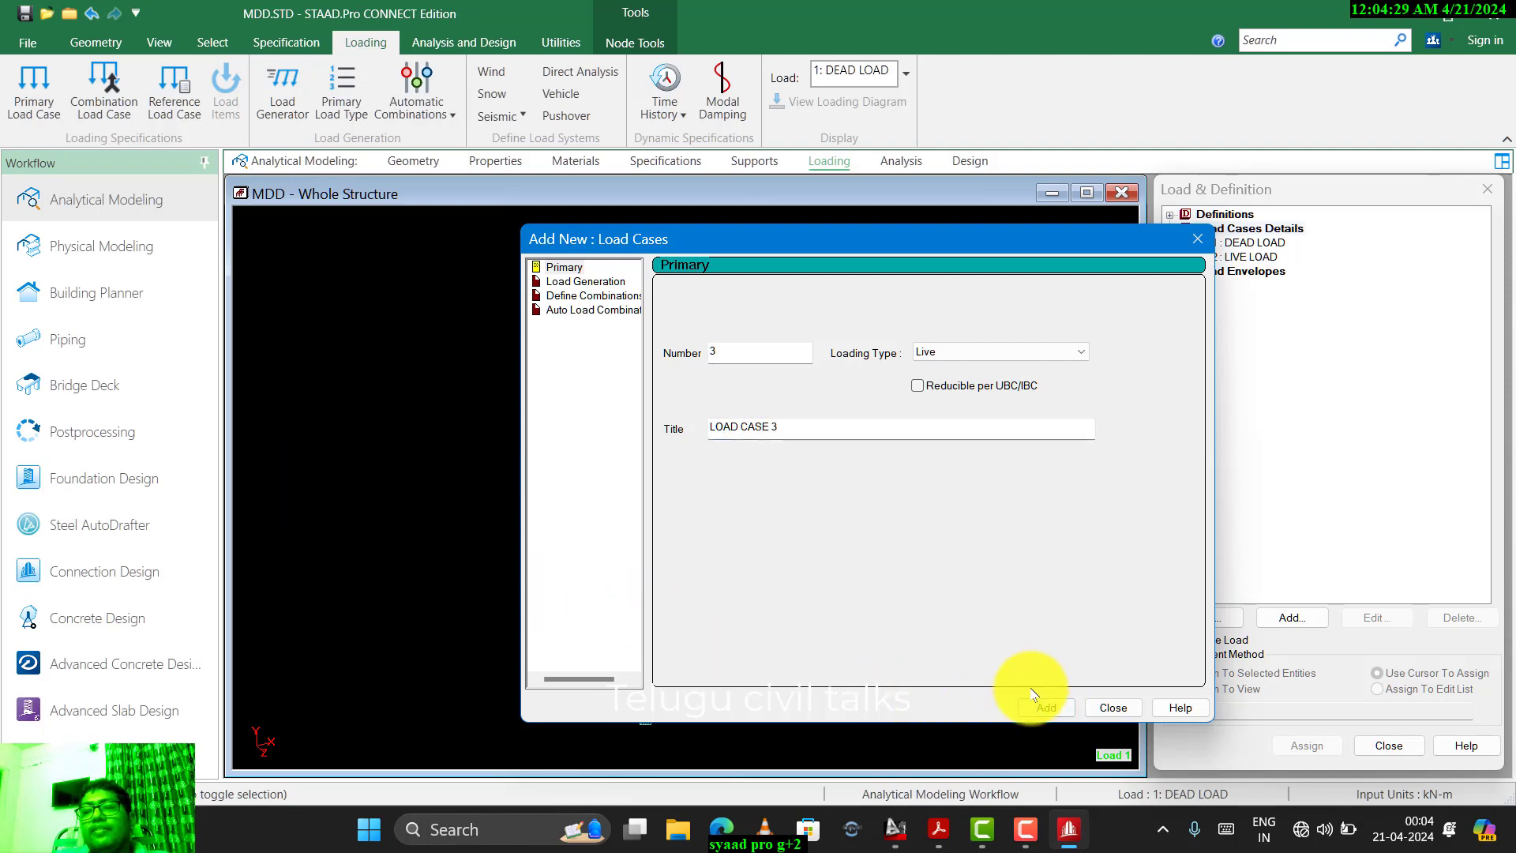
{"action": "left_click", "coordinate": [1128, 709]}
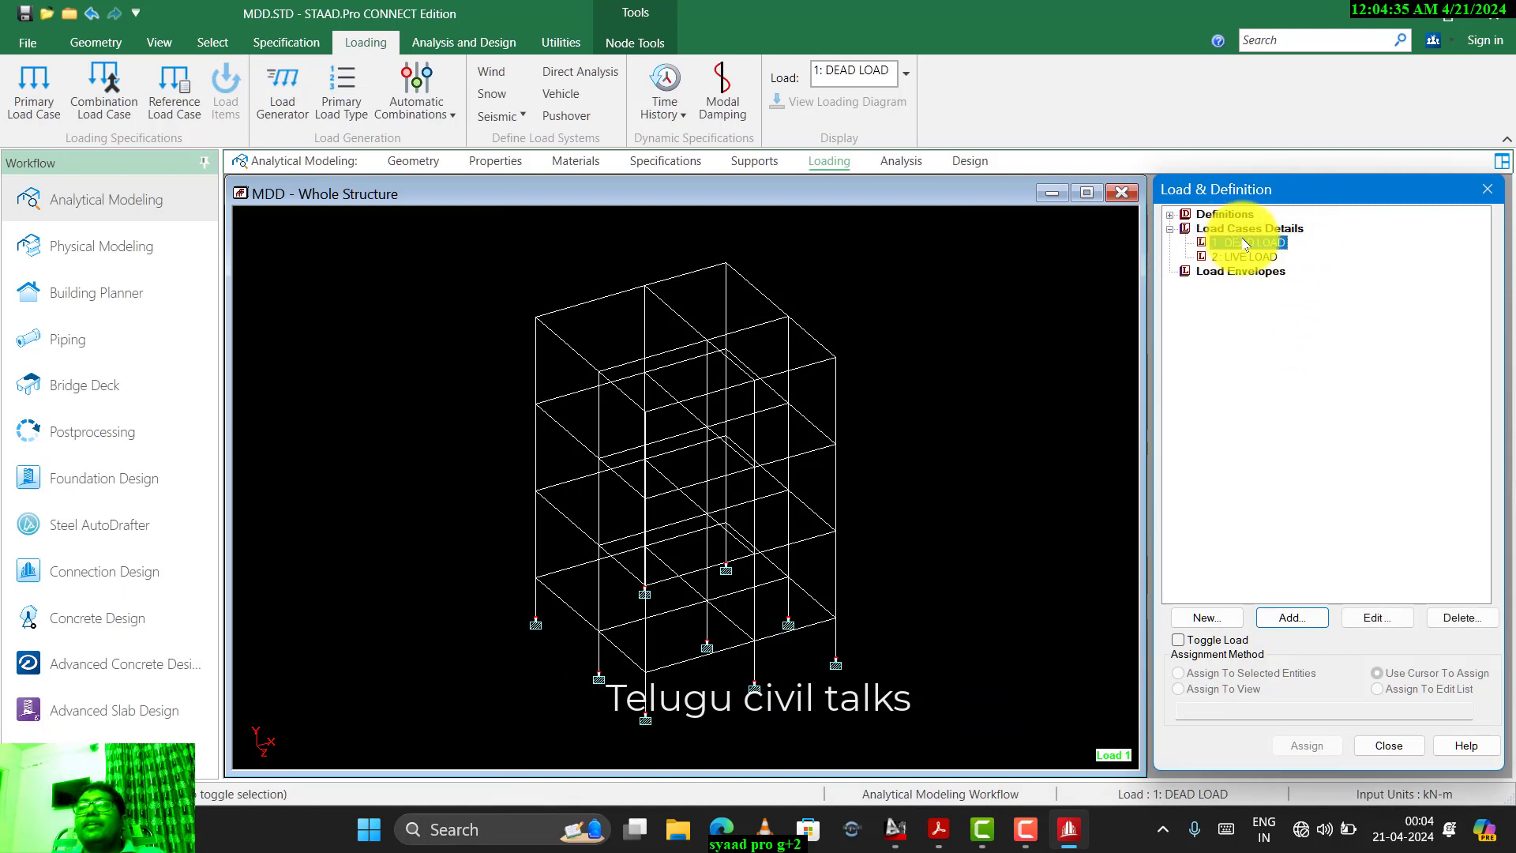
- Open the uniform force settings of a new member load for the DEAD LOAD case
{"action": "left_click", "coordinate": [1309, 625]}
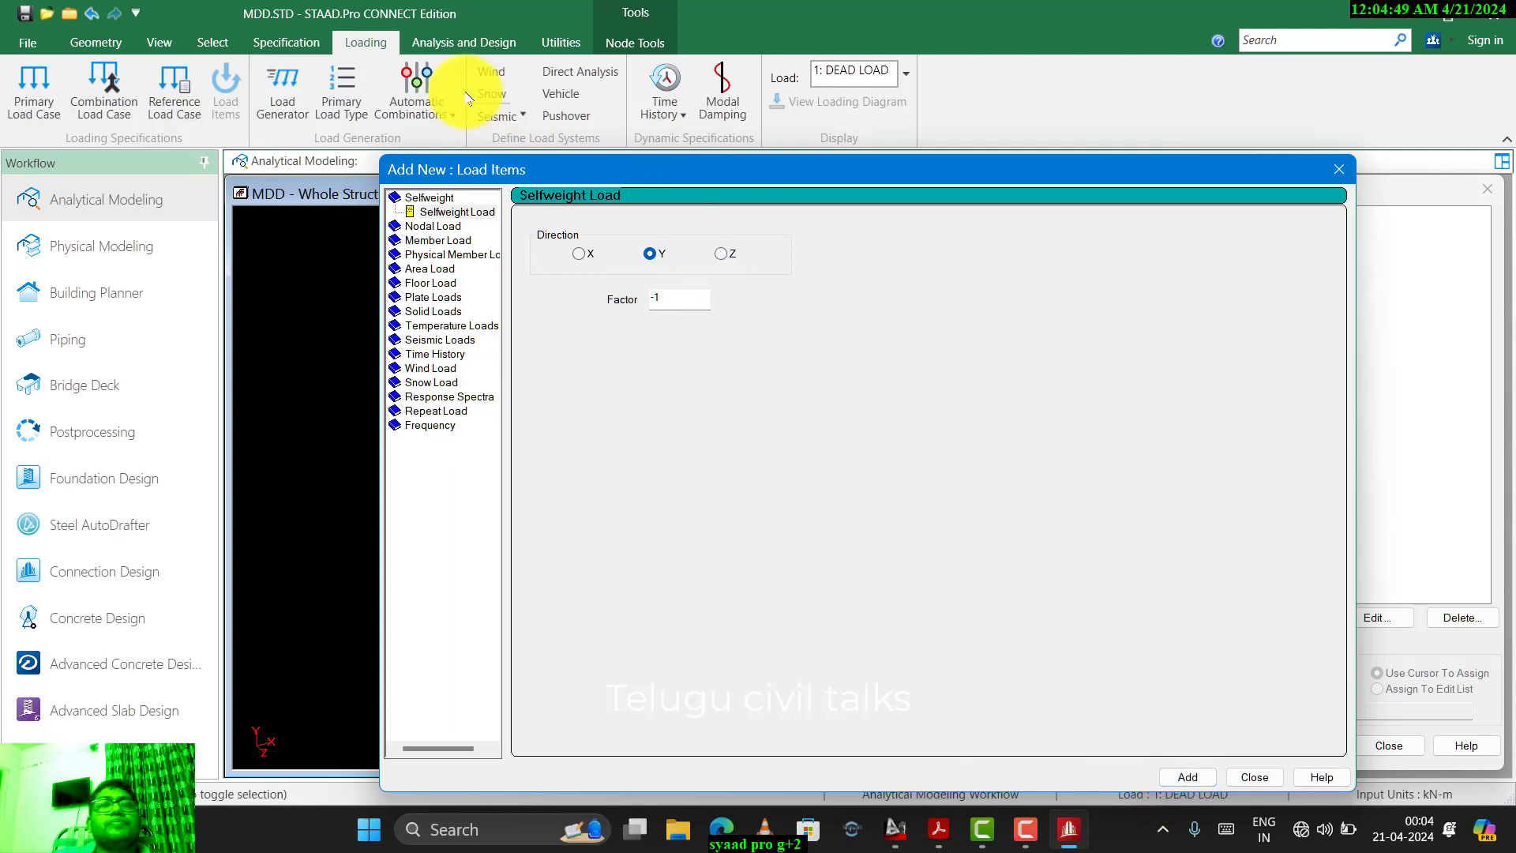
{"action": "left_click", "coordinate": [442, 241]}
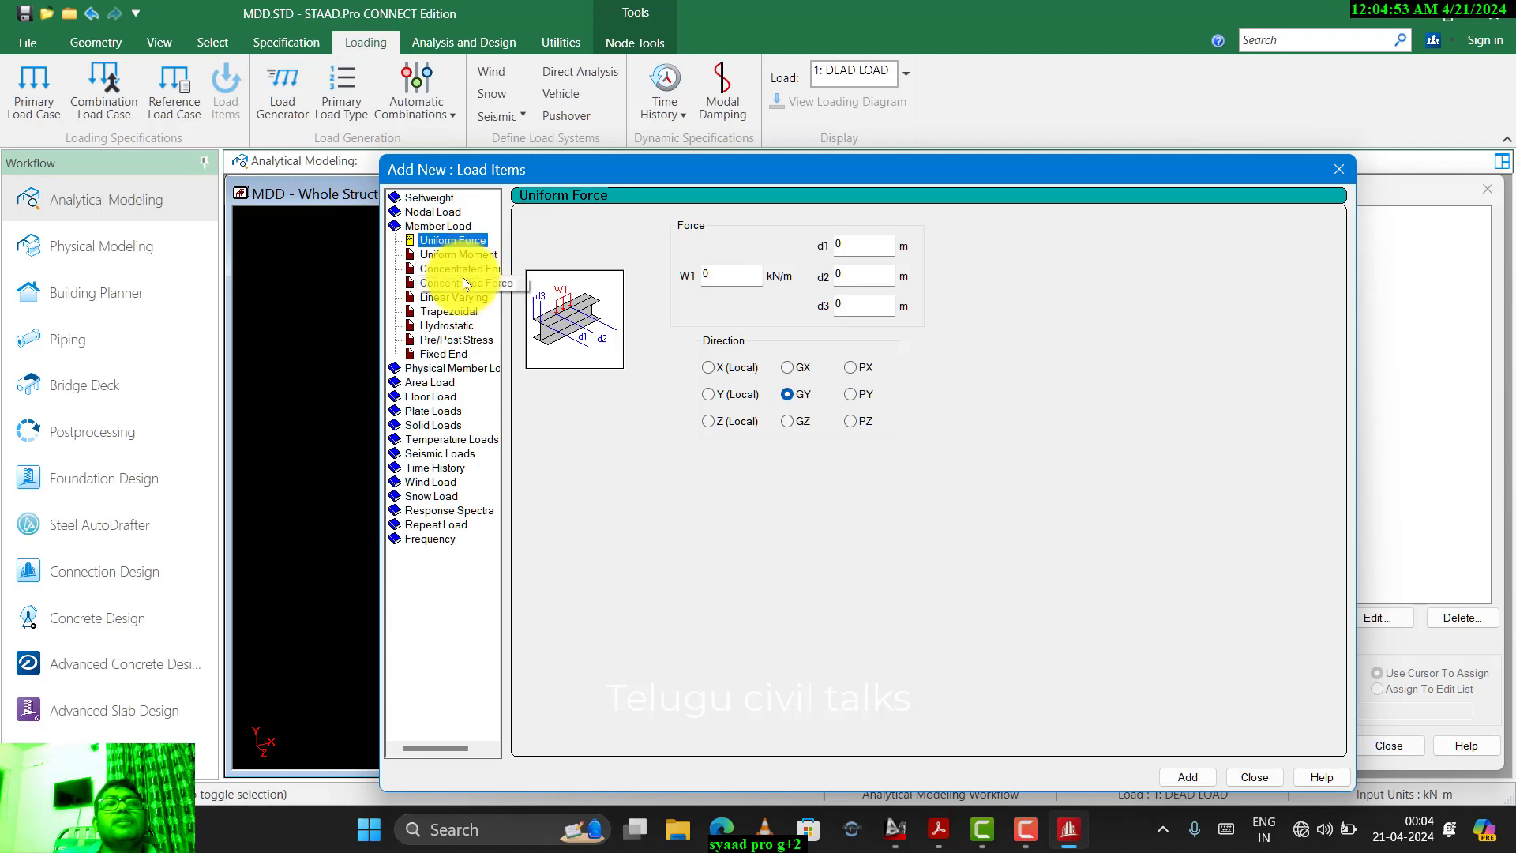
- Switch to AutoCAD and examine the wall load calculations for the external, inner and parapet walls
{"action": "key", "text": "alt+Tab"}
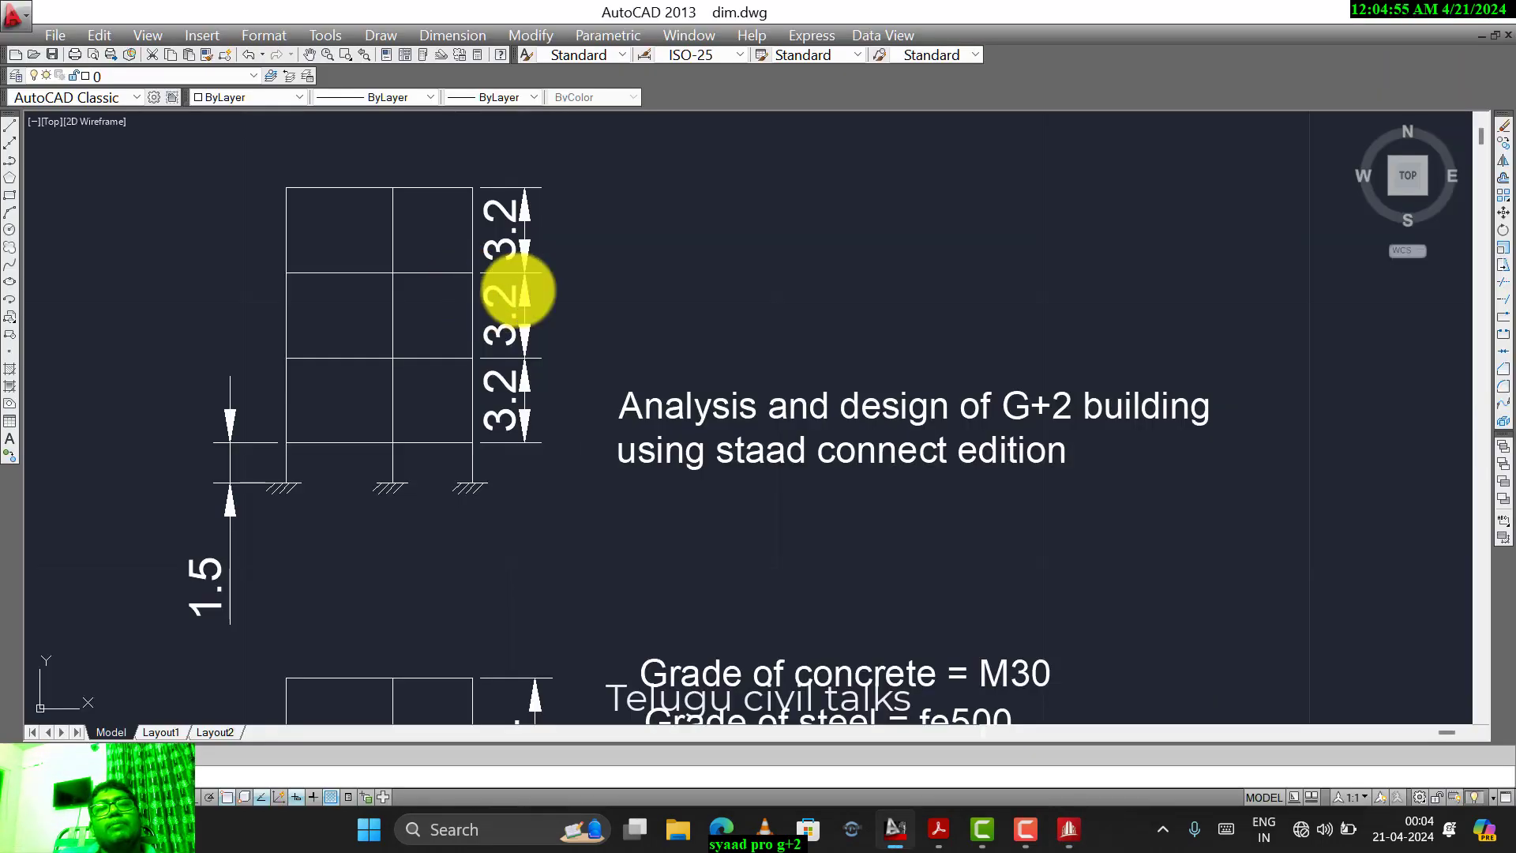
{"action": "middle_click_drag", "start_coordinate": [593, 336], "coordinate": [873, 253]}
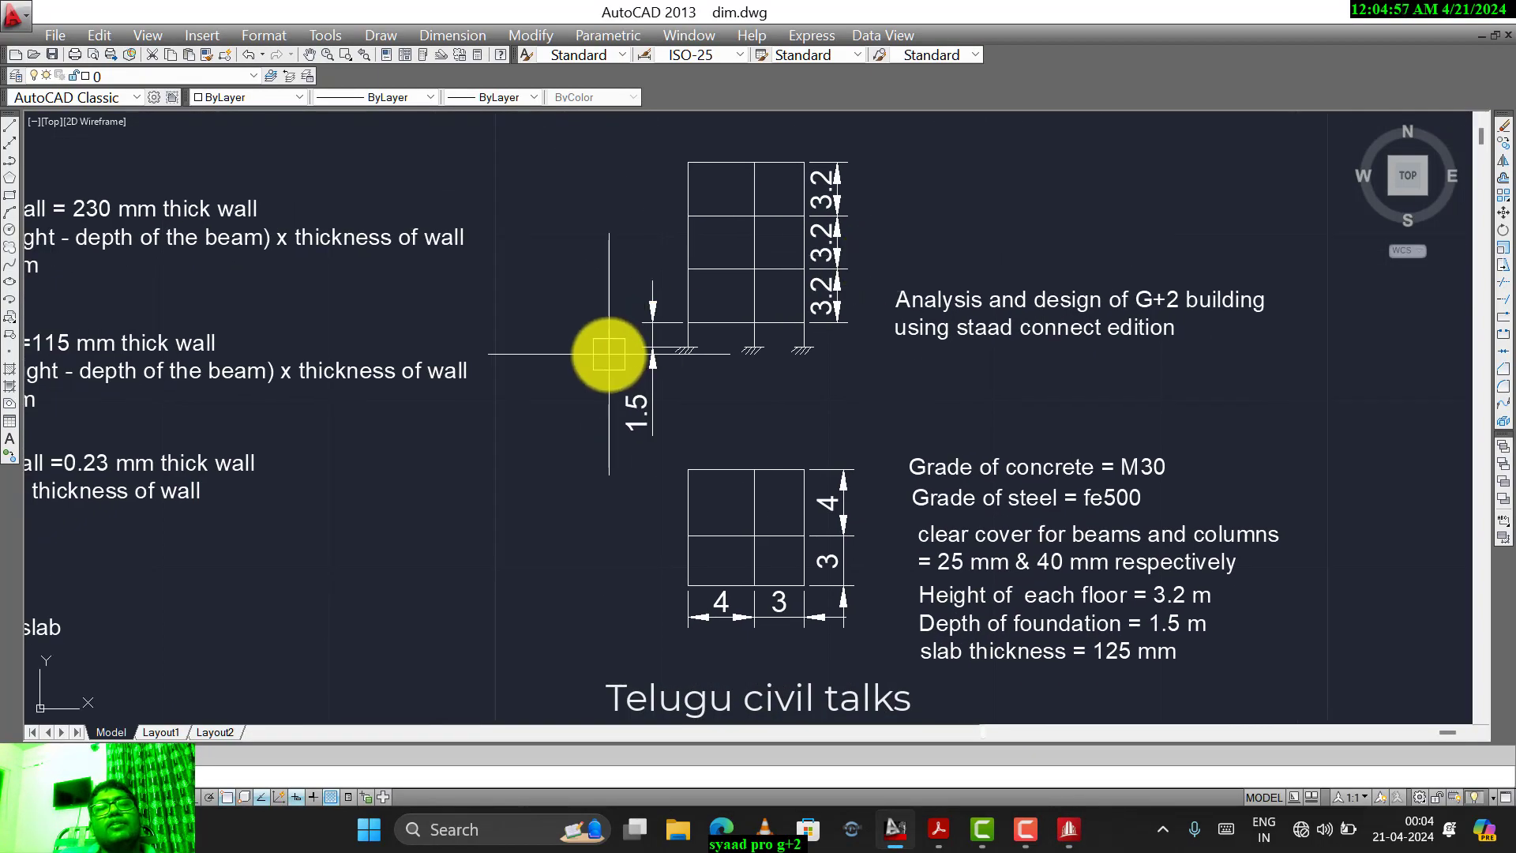
{"action": "middle_click_drag", "start_coordinate": [609, 348], "coordinate": [1008, 413]}
{"action": "mouse_move", "coordinate": [672, 426]}
{"action": "middle_mouse_down"}
{"action": "mouse_move", "coordinate": [927, 396]}
{"action": "mouse_move", "coordinate": [782, 387]}
{"action": "middle_mouse_up"}
{"action": "scroll", "coordinate": [333, 291], "scroll_direction": "up", "scroll_amount": 1}
{"action": "middle_click_drag", "start_coordinate": [604, 263], "coordinate": [481, 291]}
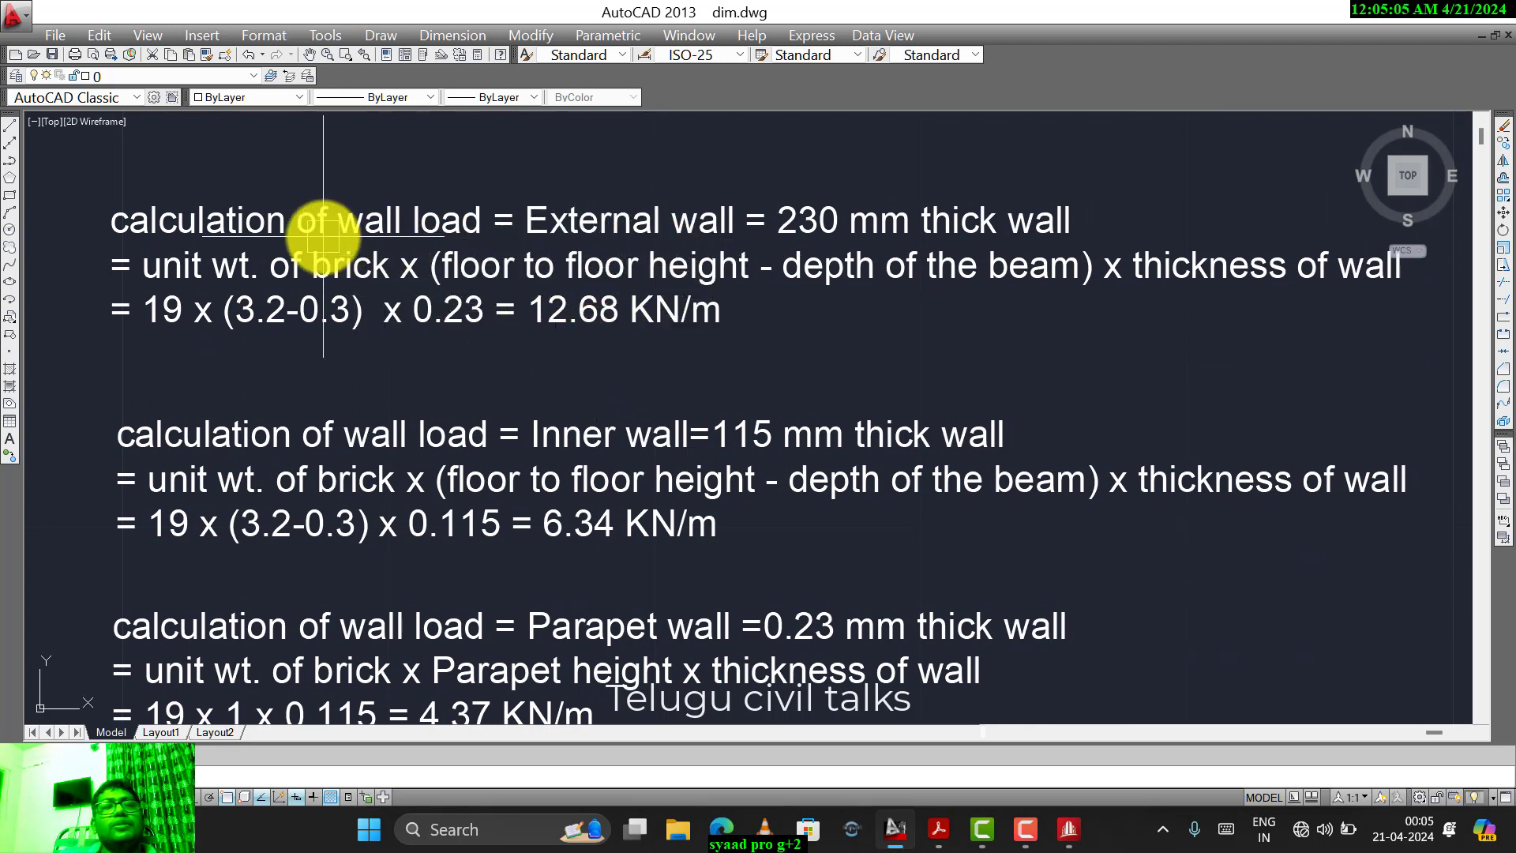
{"action": "middle_click_drag", "start_coordinate": [257, 253], "coordinate": [216, 250]}
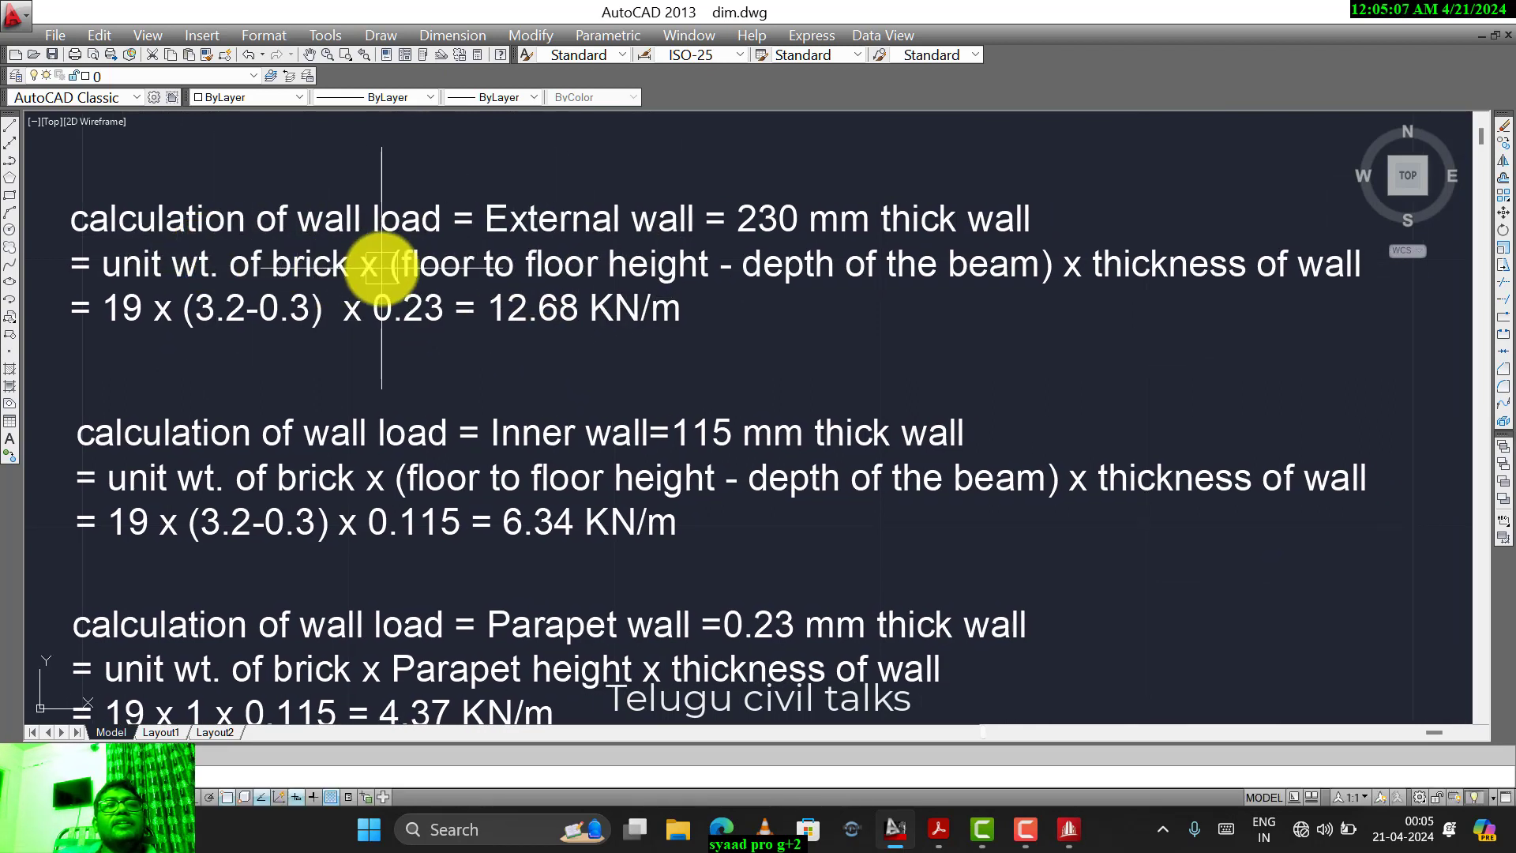
{"action": "mouse_move", "coordinate": [382, 268]}
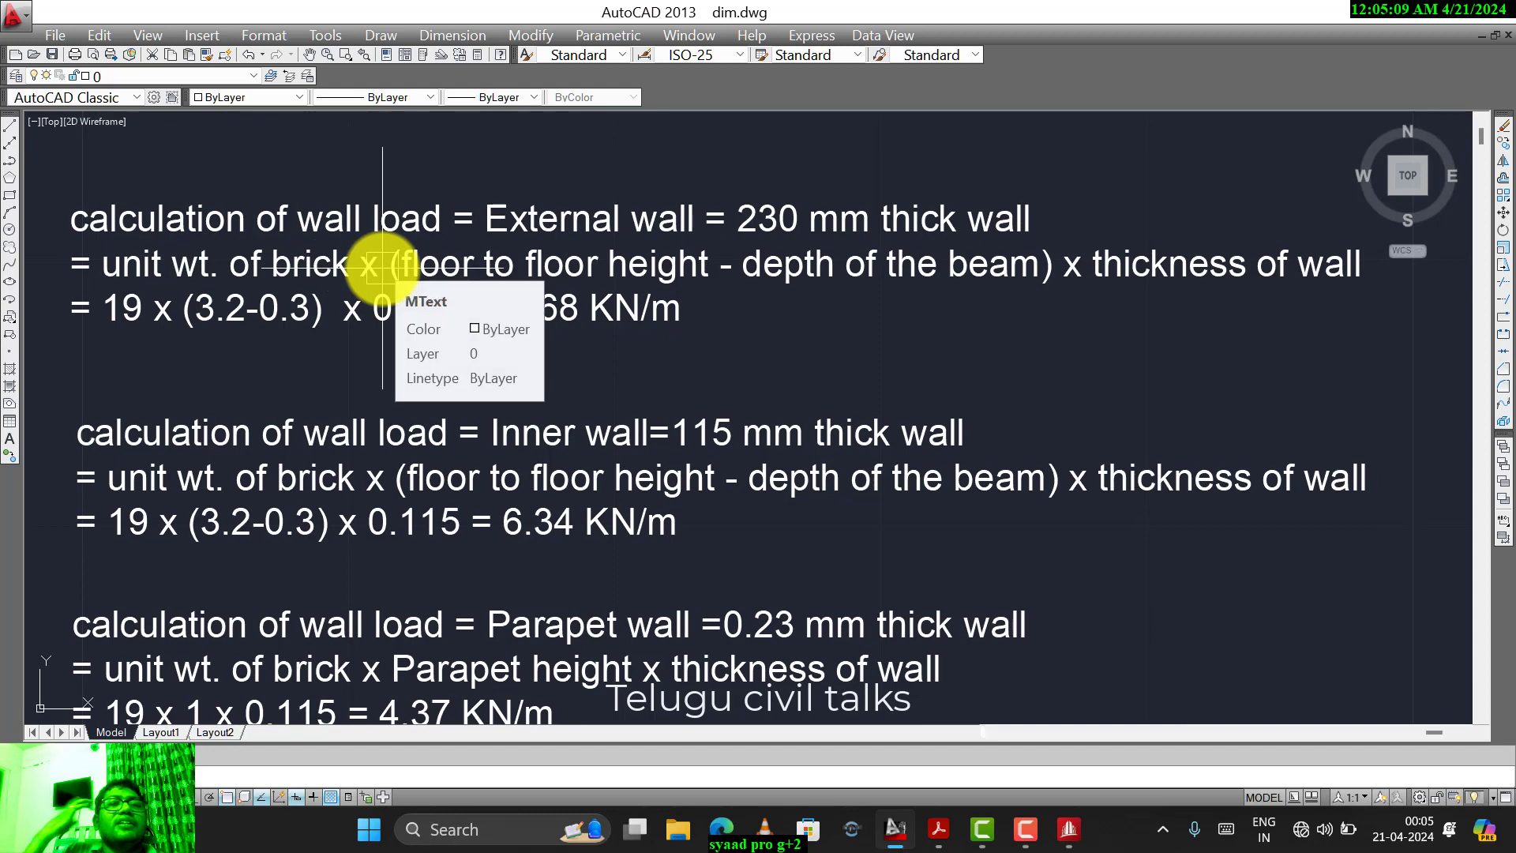
{"action": "key", "text": "alt+Tab"}
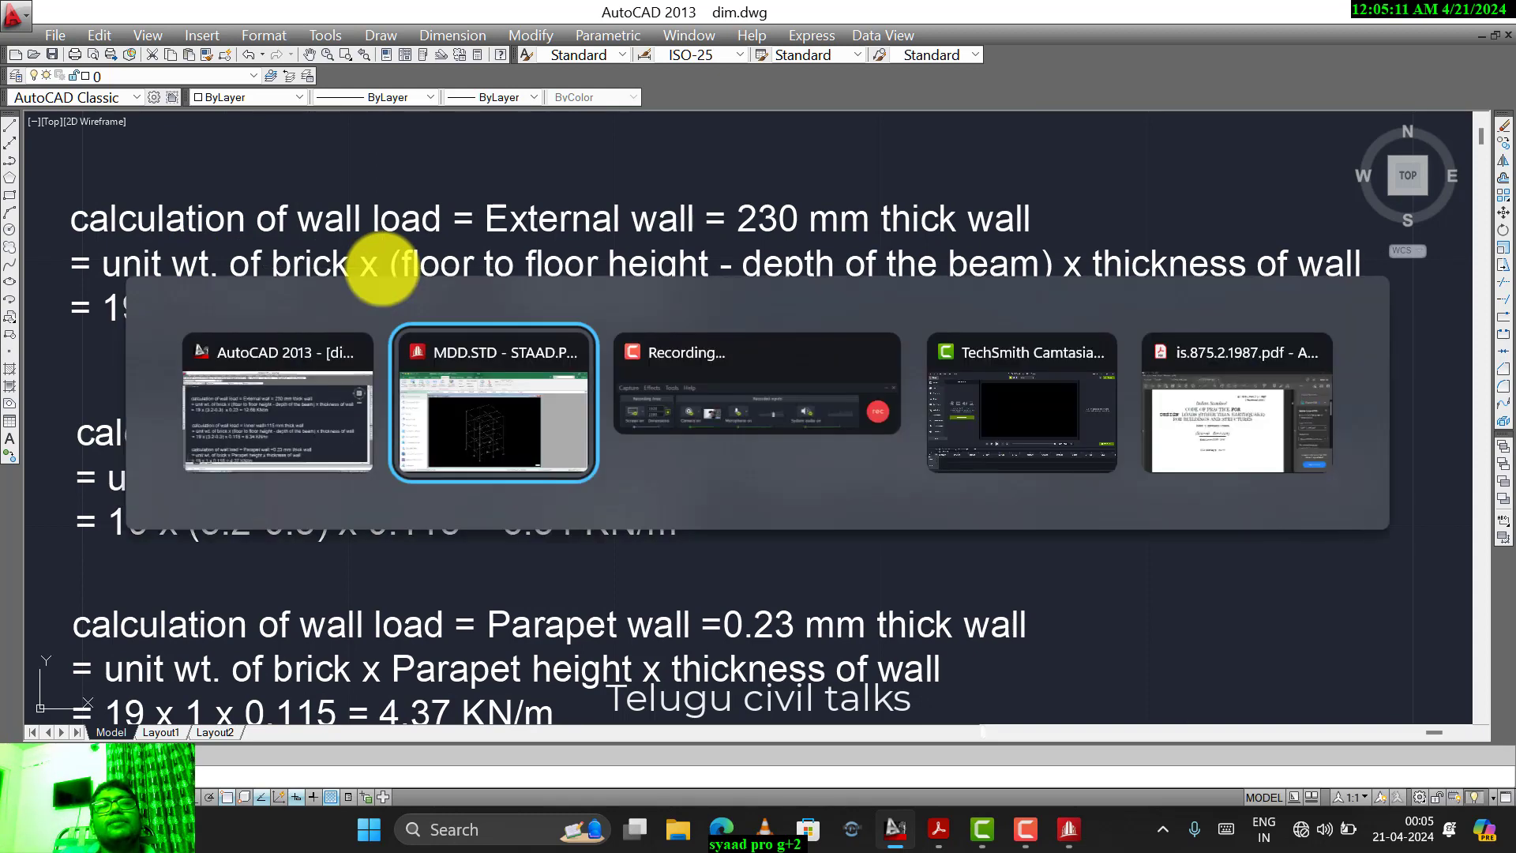
{"action": "key", "text": "alt+Tab"}
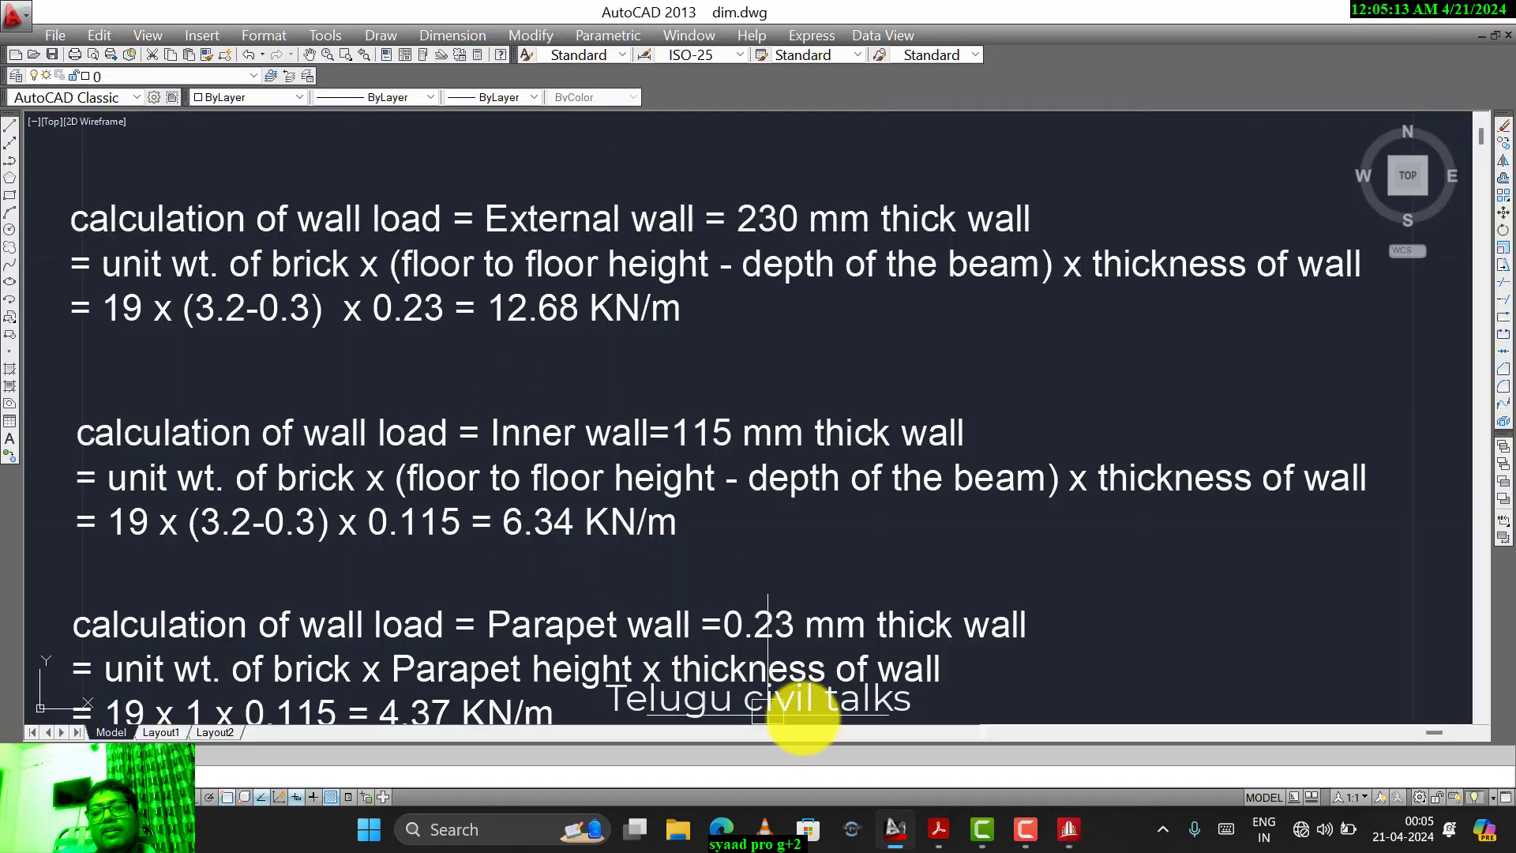
{"action": "left_click", "coordinate": [893, 825]}
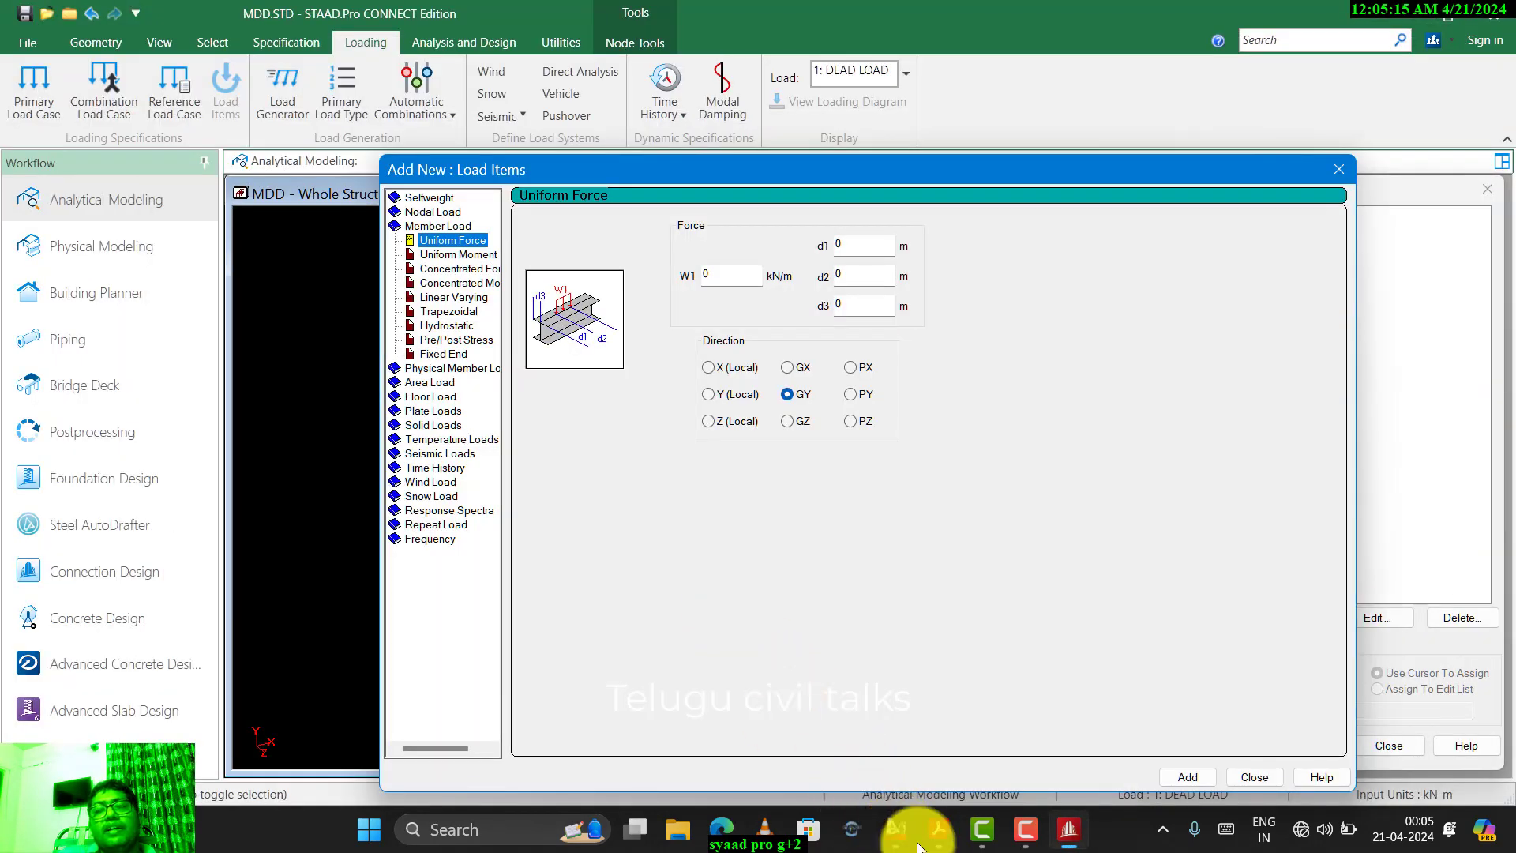
{"action": "left_click", "coordinate": [892, 829]}
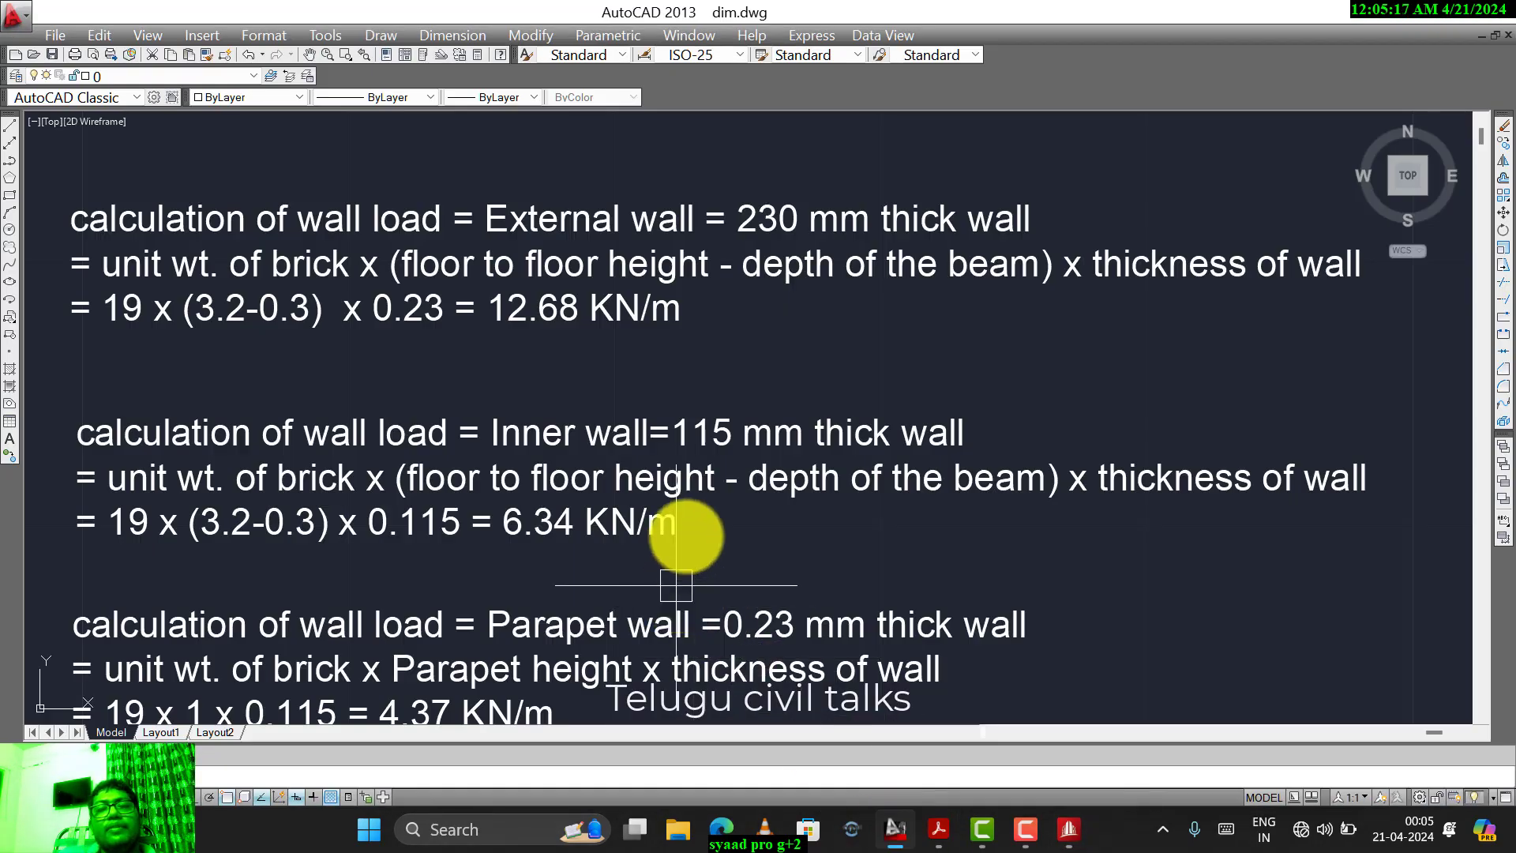
- Highlight the four perimeter lines of the floor plan to identify the external walls
{"action": "scroll", "coordinate": [423, 434], "scroll_direction": "down", "scroll_amount": 2}
{"action": "scroll", "coordinate": [700, 508], "scroll_direction": "up", "scroll_amount": 6}
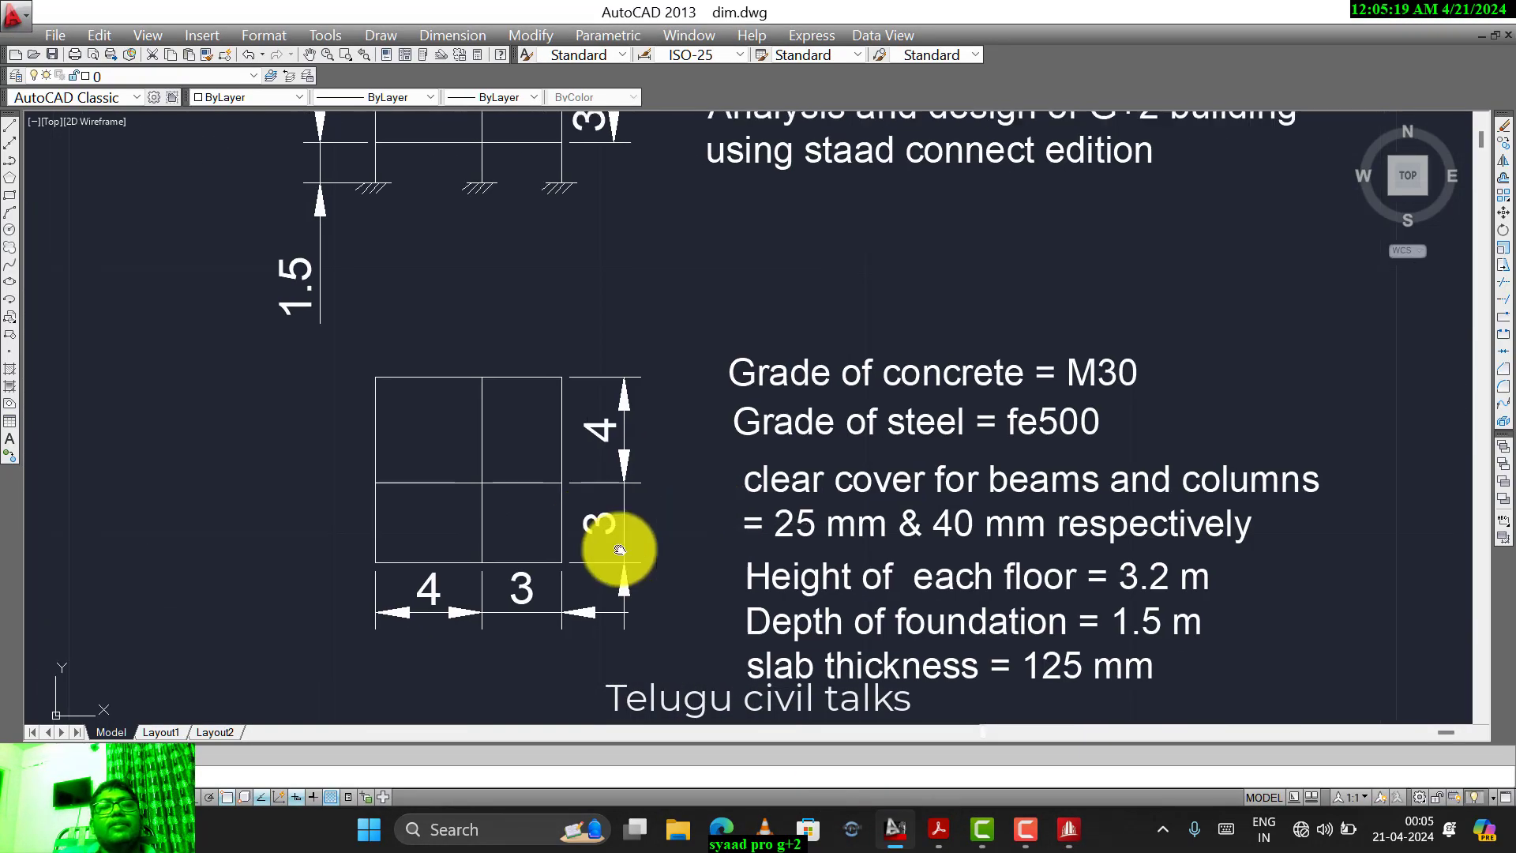
{"action": "middle_click_drag", "start_coordinate": [705, 621], "coordinate": [727, 362]}
{"action": "scroll", "coordinate": [557, 259], "scroll_direction": "up", "scroll_amount": 2}
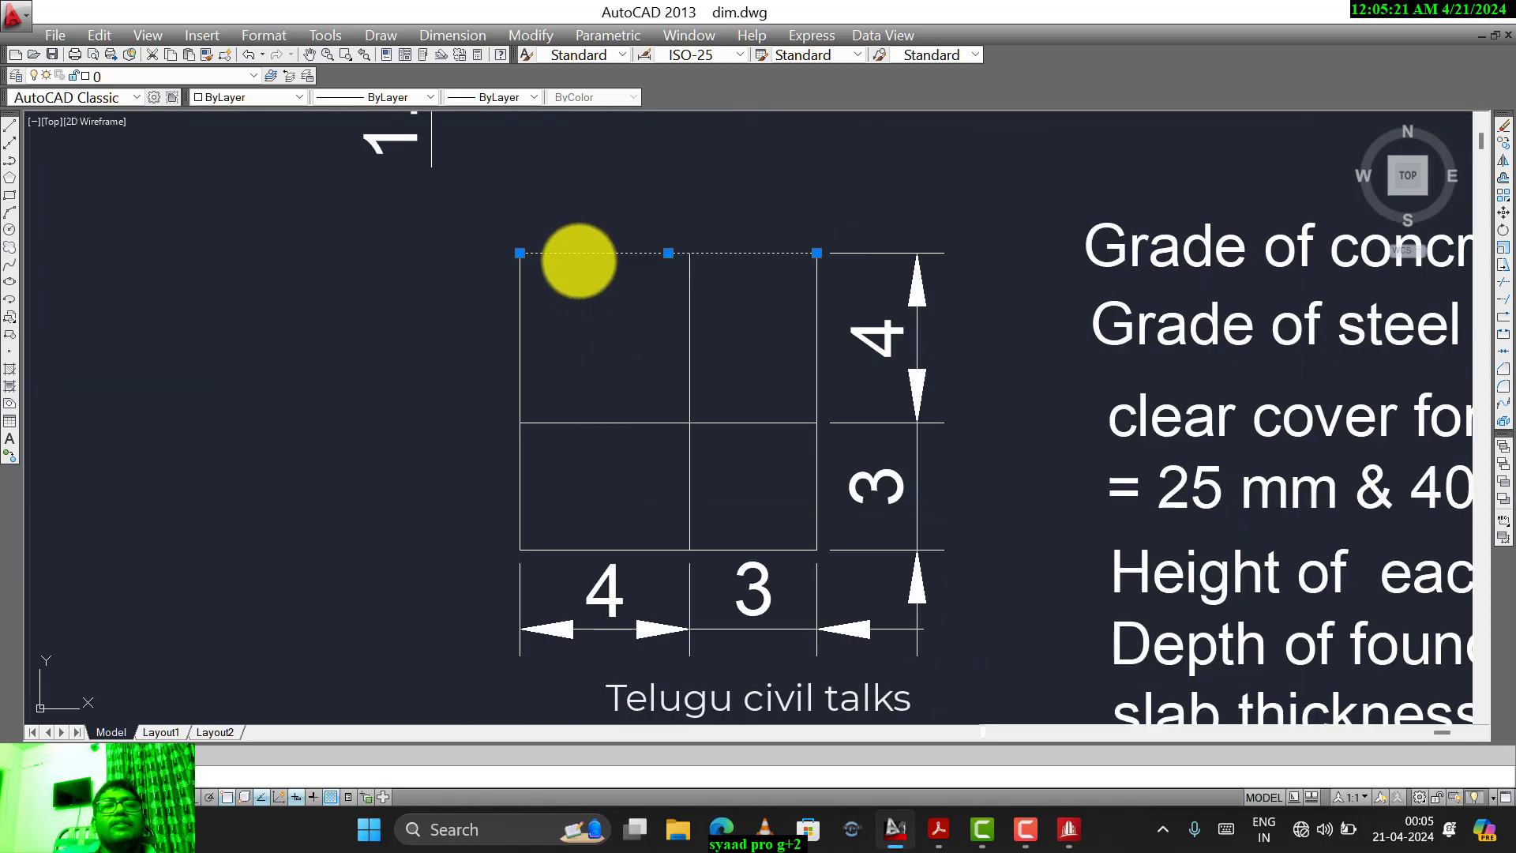
{"action": "left_click", "coordinate": [575, 253]}
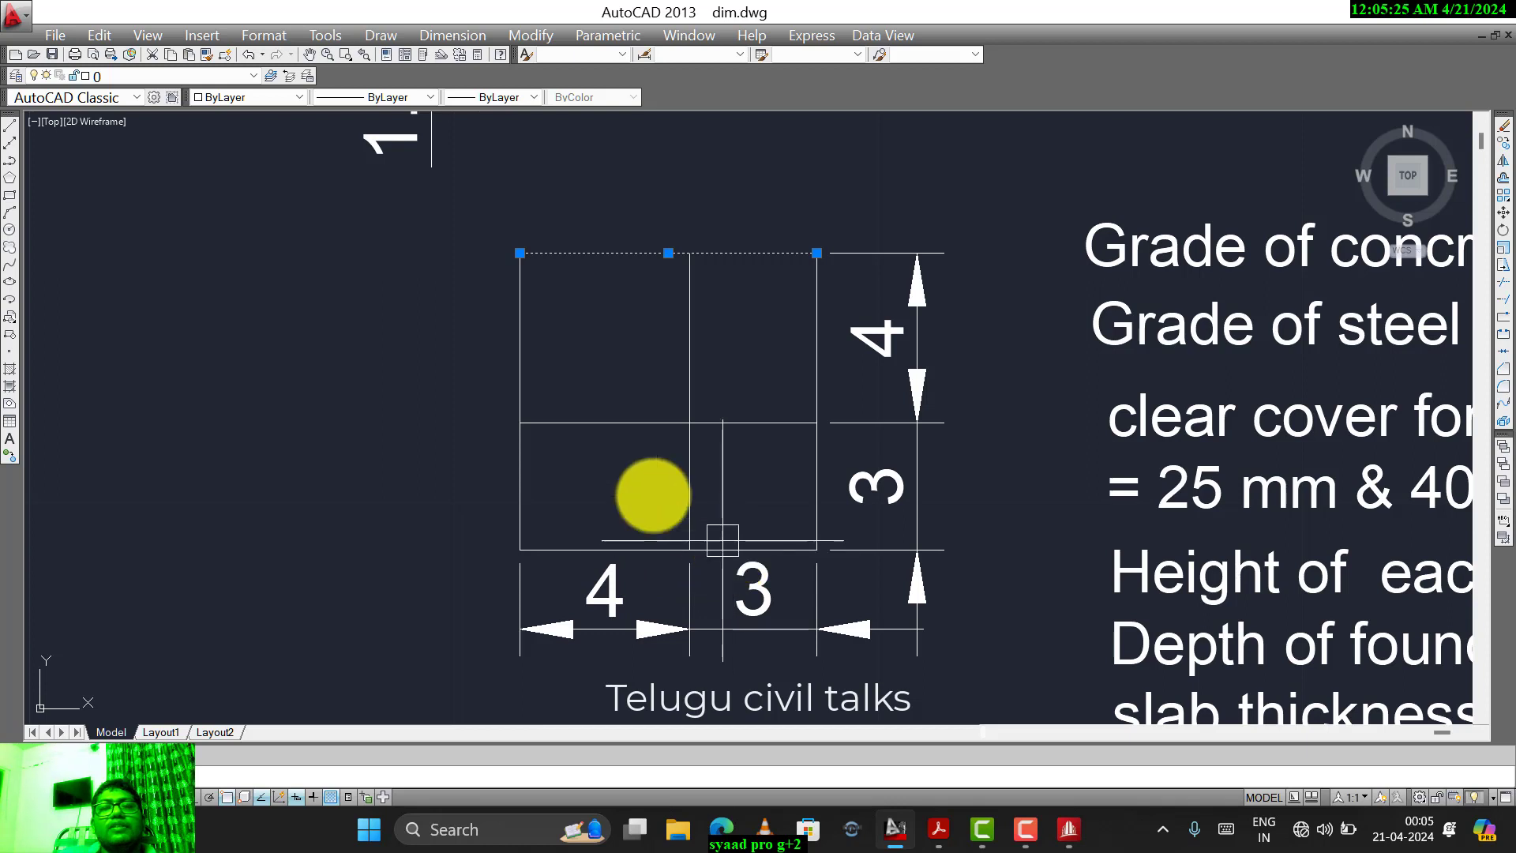
{"action": "left_click", "coordinate": [518, 368]}
{"action": "left_click", "coordinate": [682, 549]}
{"action": "left_click", "coordinate": [815, 372]}
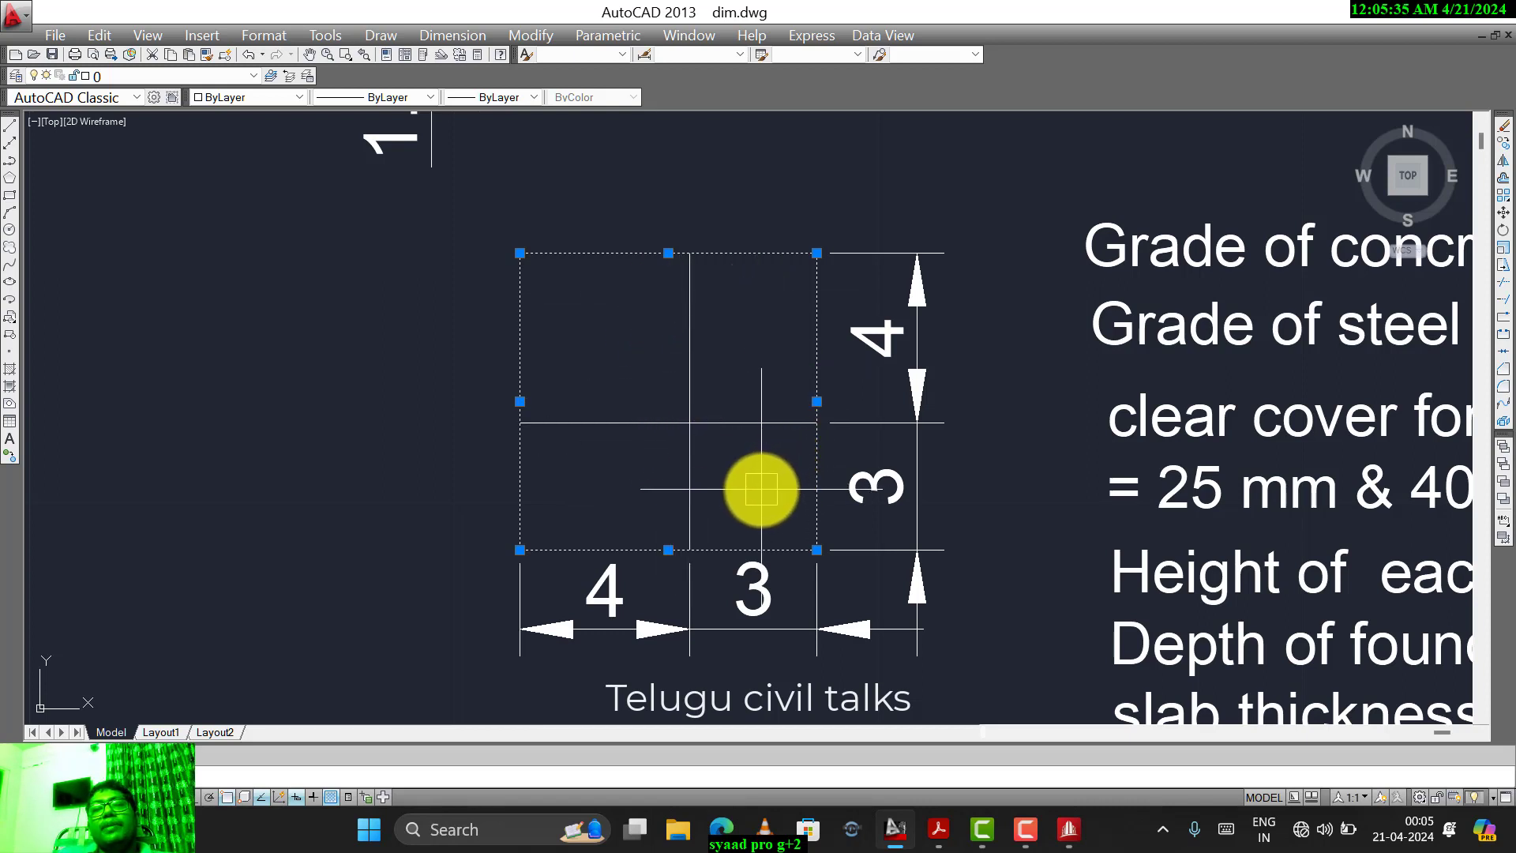
- Highlight the topmost beam line of the building elevation to identify where the parapet wall load acts
{"action": "scroll", "coordinate": [566, 349], "scroll_direction": "down", "scroll_amount": 3}
{"action": "scroll", "coordinate": [624, 332], "scroll_direction": "down", "scroll_amount": 3}
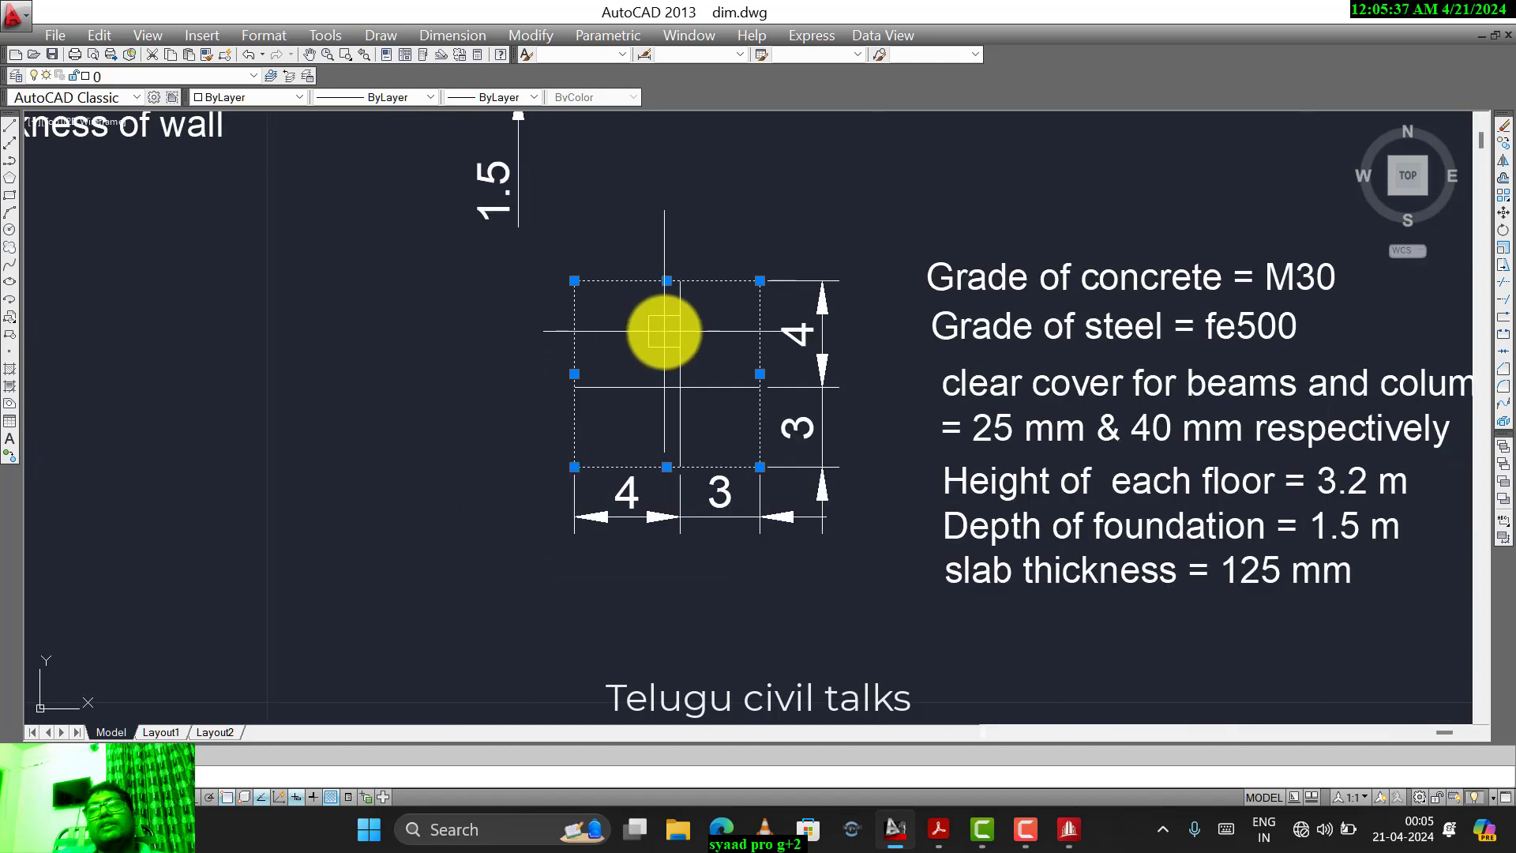
{"action": "scroll", "coordinate": [636, 163], "scroll_direction": "up", "scroll_amount": 4}
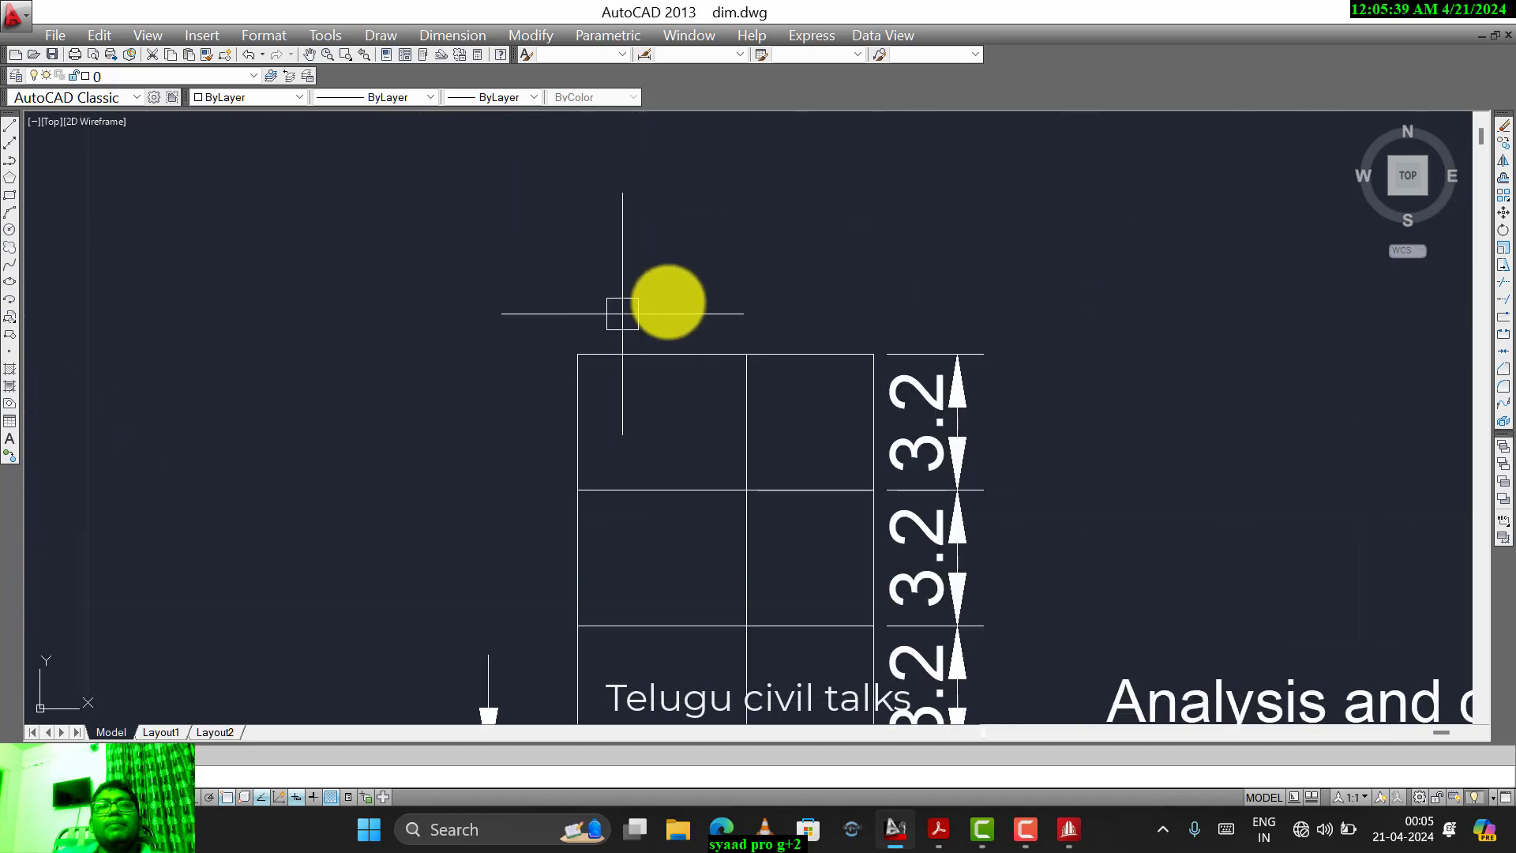
{"action": "left_click", "coordinate": [883, 315]}
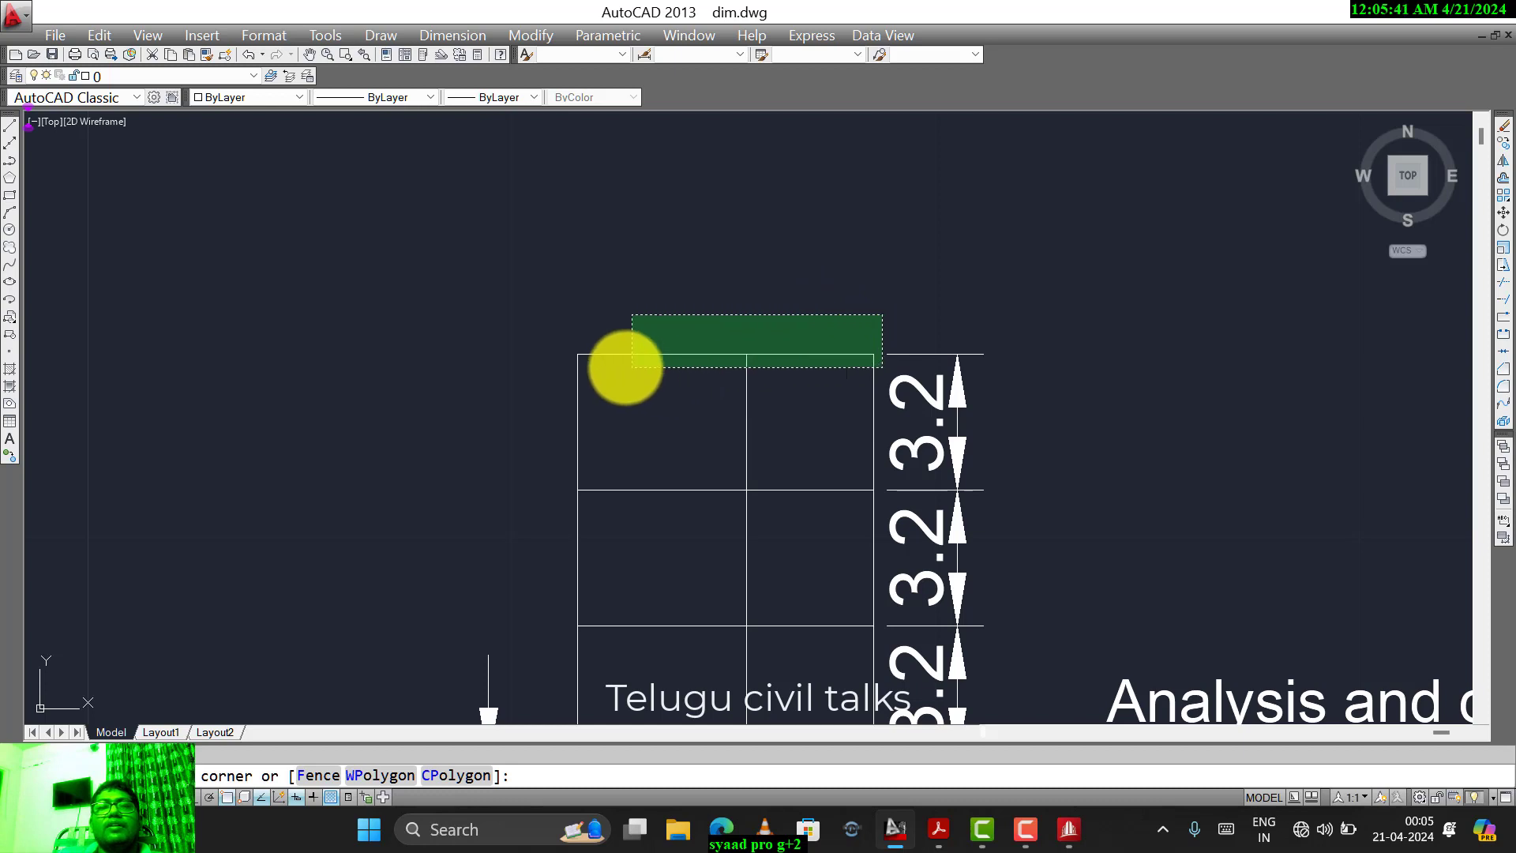
{"action": "left_click", "coordinate": [554, 363]}
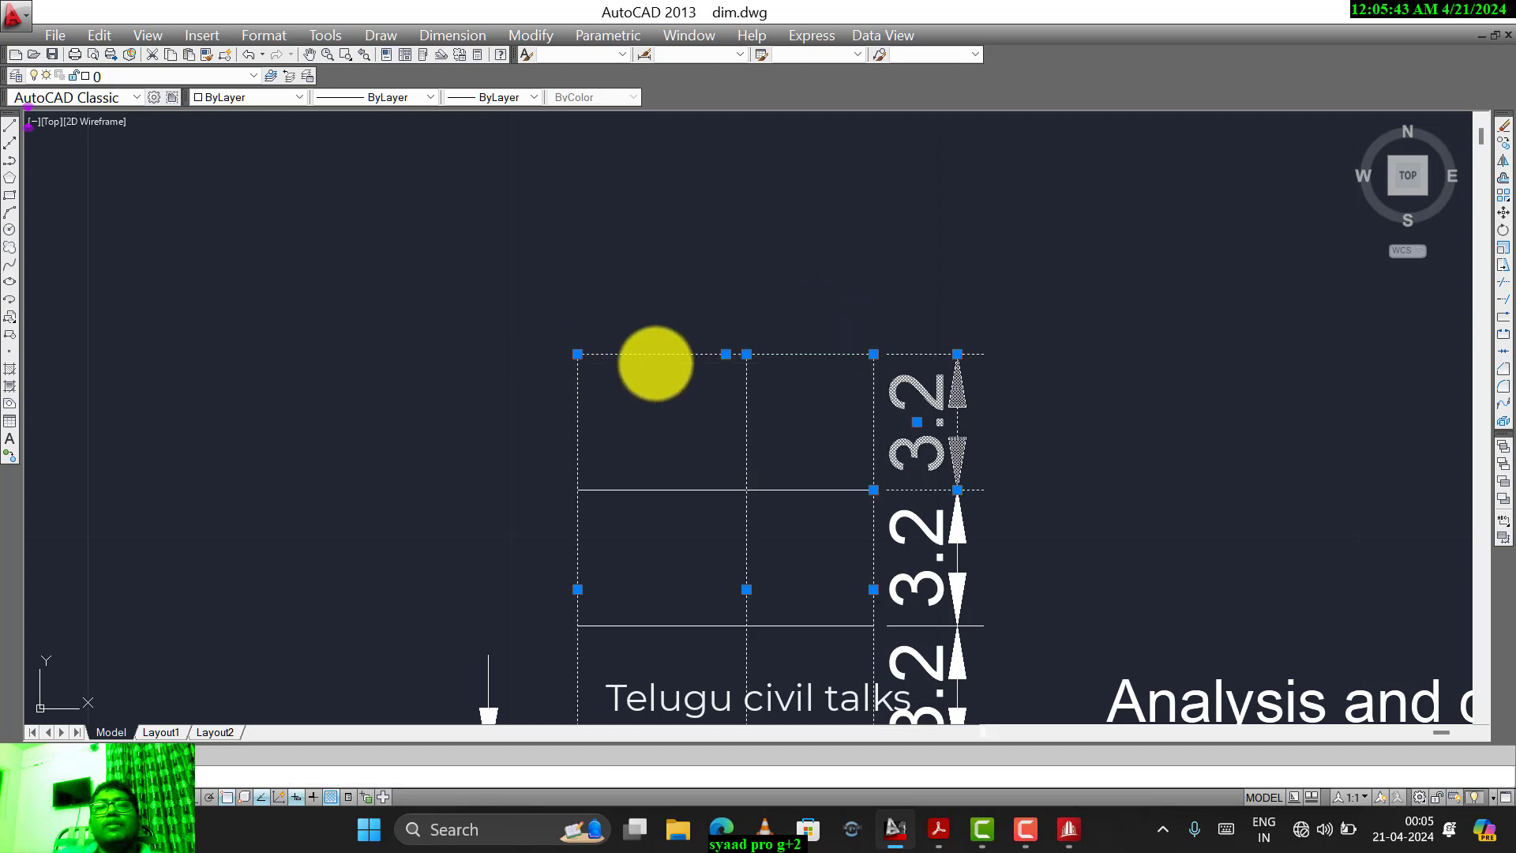
{"action": "left_click", "coordinate": [632, 403]}
{"action": "key", "text": "Escape"}
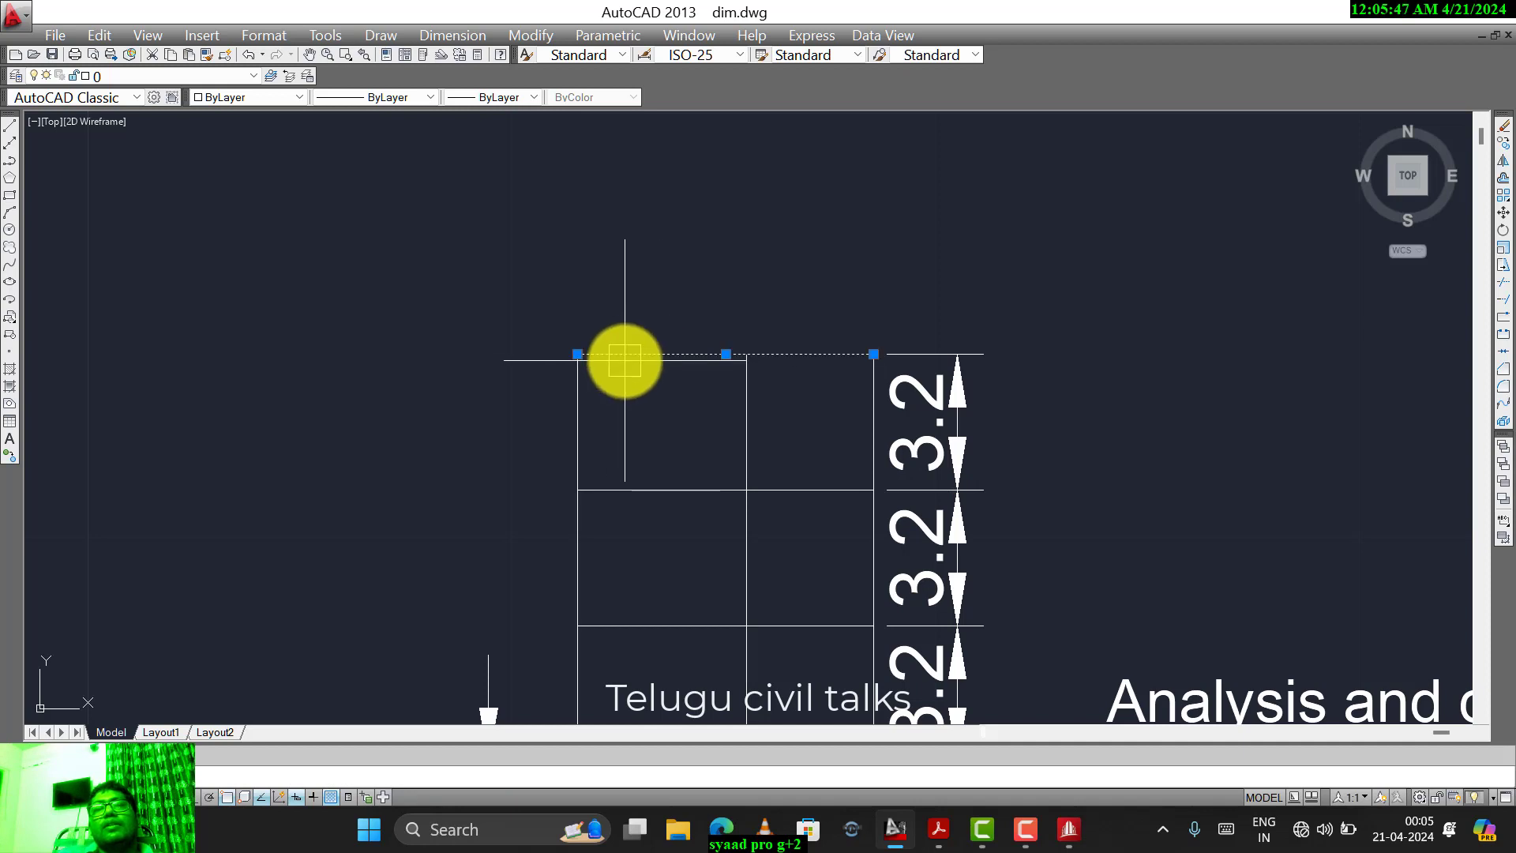
{"action": "scroll", "coordinate": [696, 427], "scroll_direction": "down", "scroll_amount": 2}
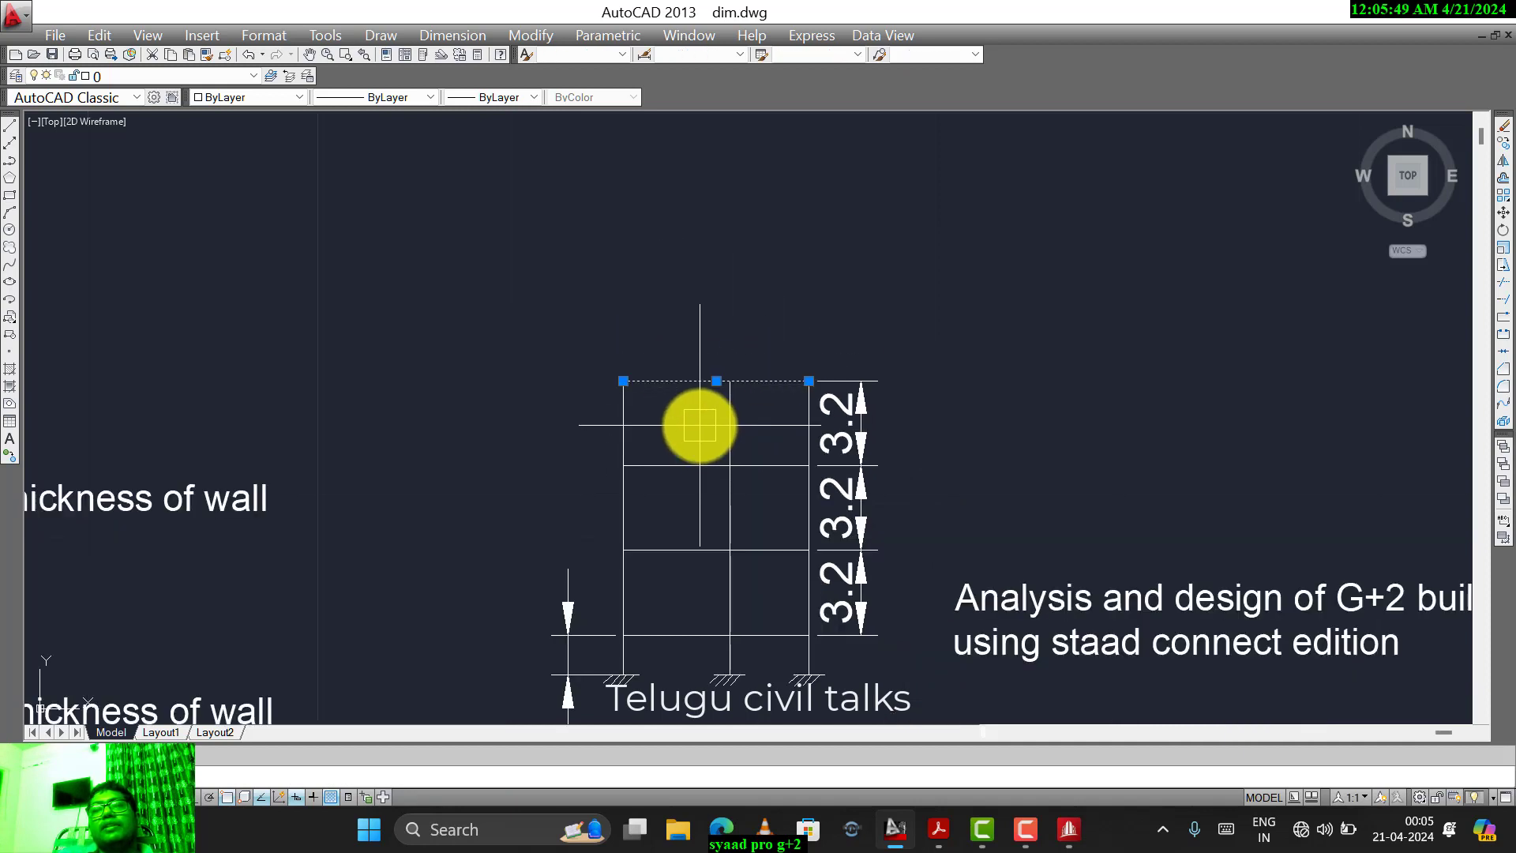
{"action": "middle_click_drag", "start_coordinate": [698, 426], "coordinate": [677, 391]}
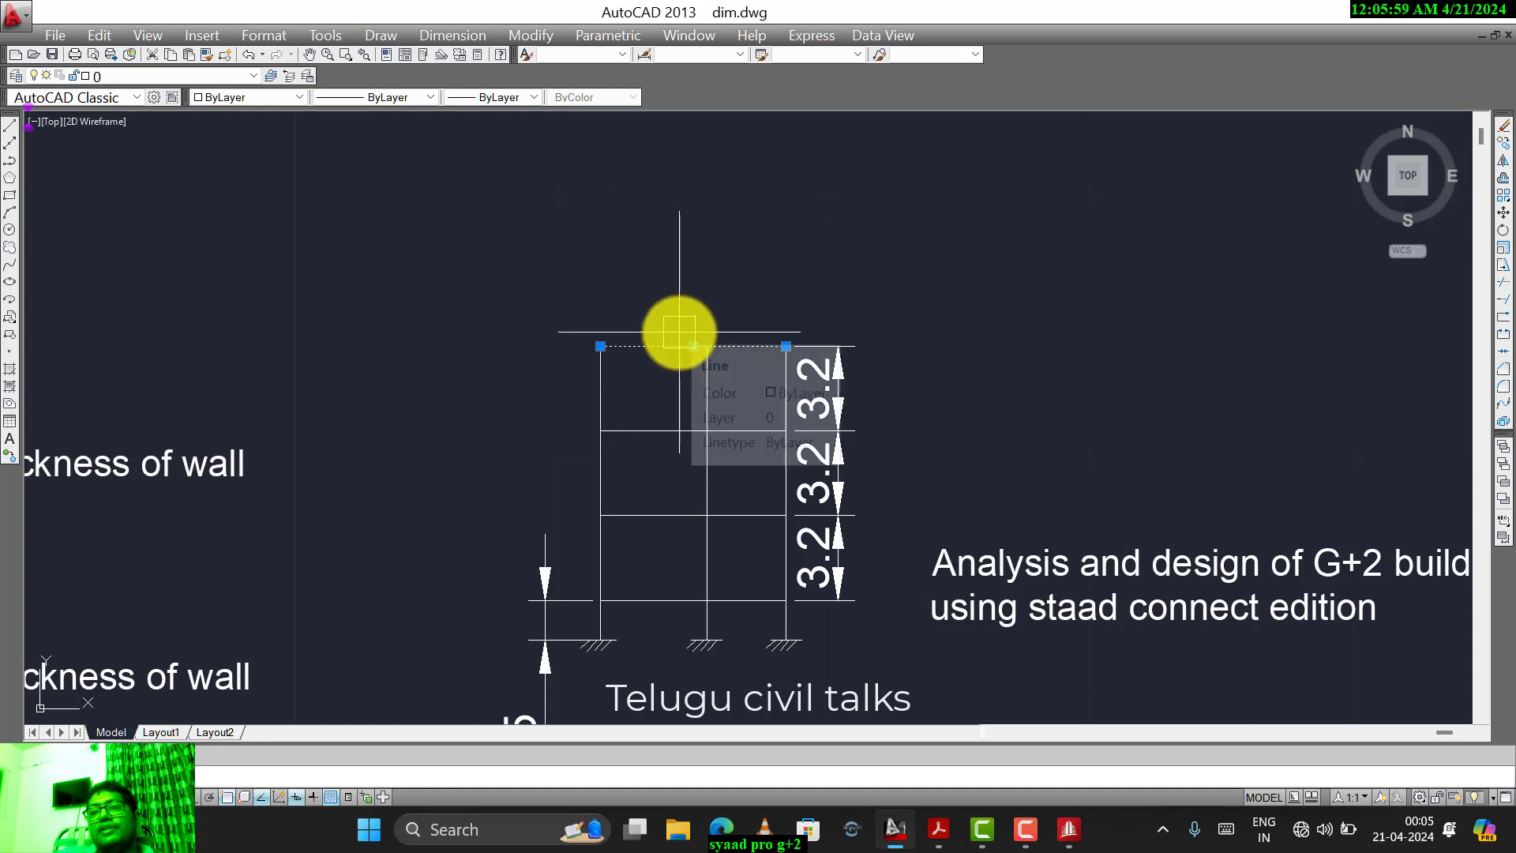
{"action": "middle_click_drag", "start_coordinate": [680, 333], "coordinate": [666, 268]}
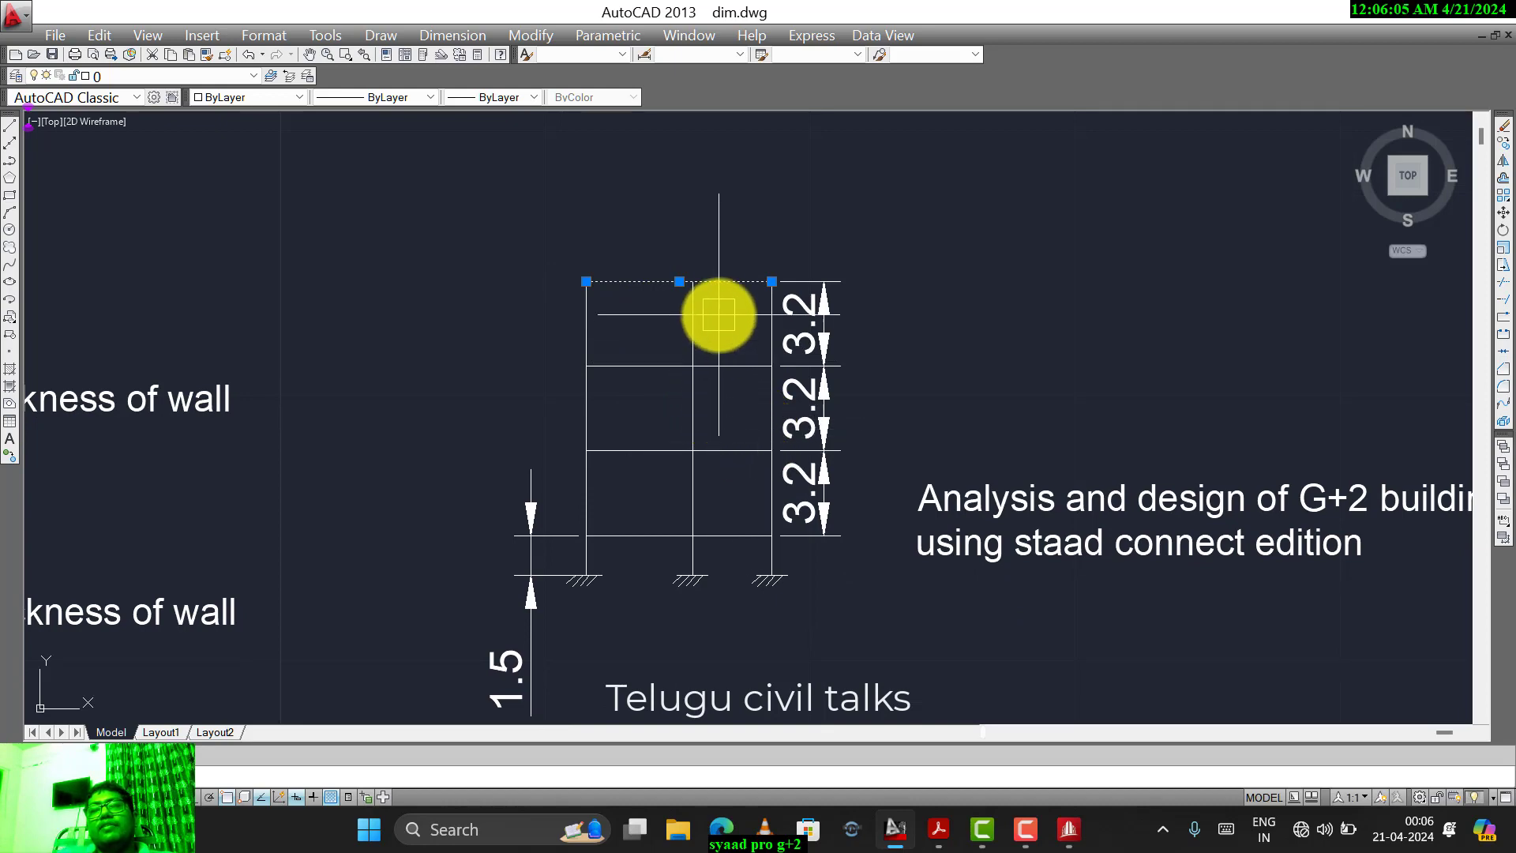
- Examine the wall load calculations for the external, inner and parapet walls again
{"action": "scroll", "coordinate": [638, 374], "scroll_direction": "down", "scroll_amount": 1}
{"action": "middle_click_drag", "start_coordinate": [706, 398], "coordinate": [988, 358]}
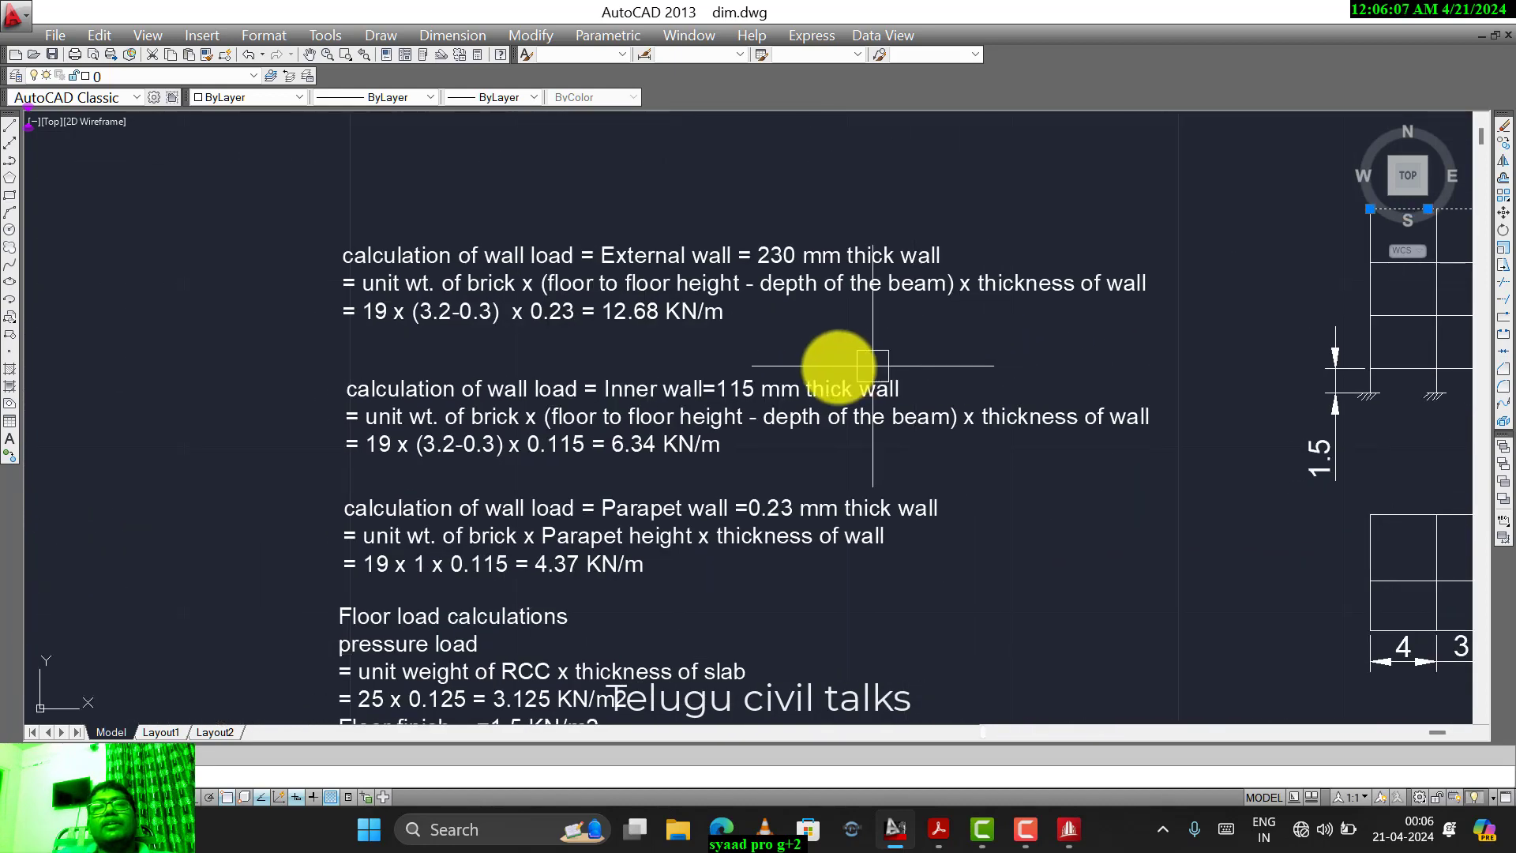
{"action": "middle_click_drag", "start_coordinate": [751, 362], "coordinate": [648, 312]}
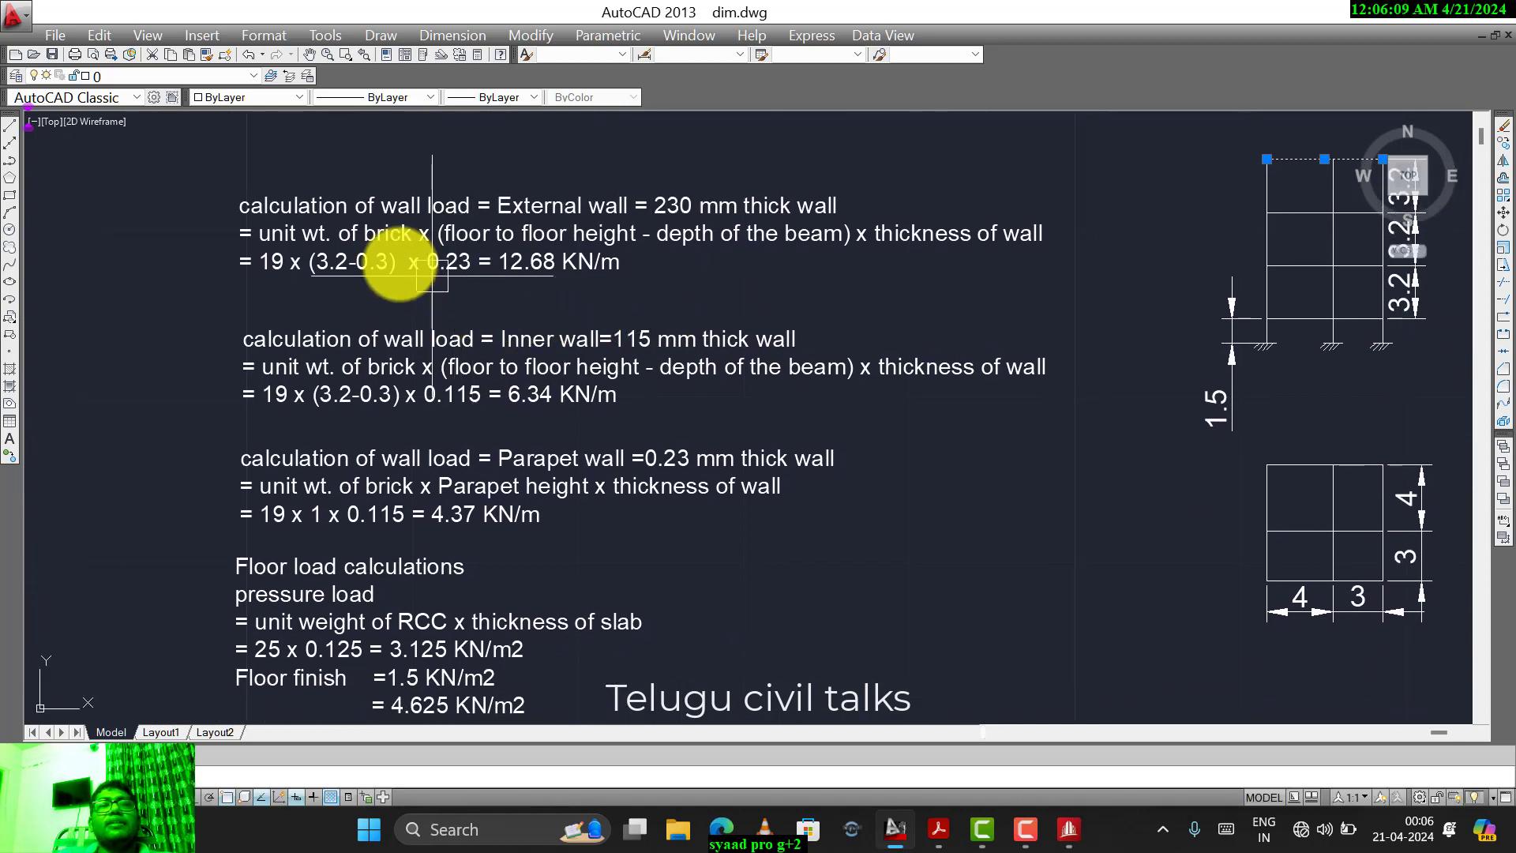
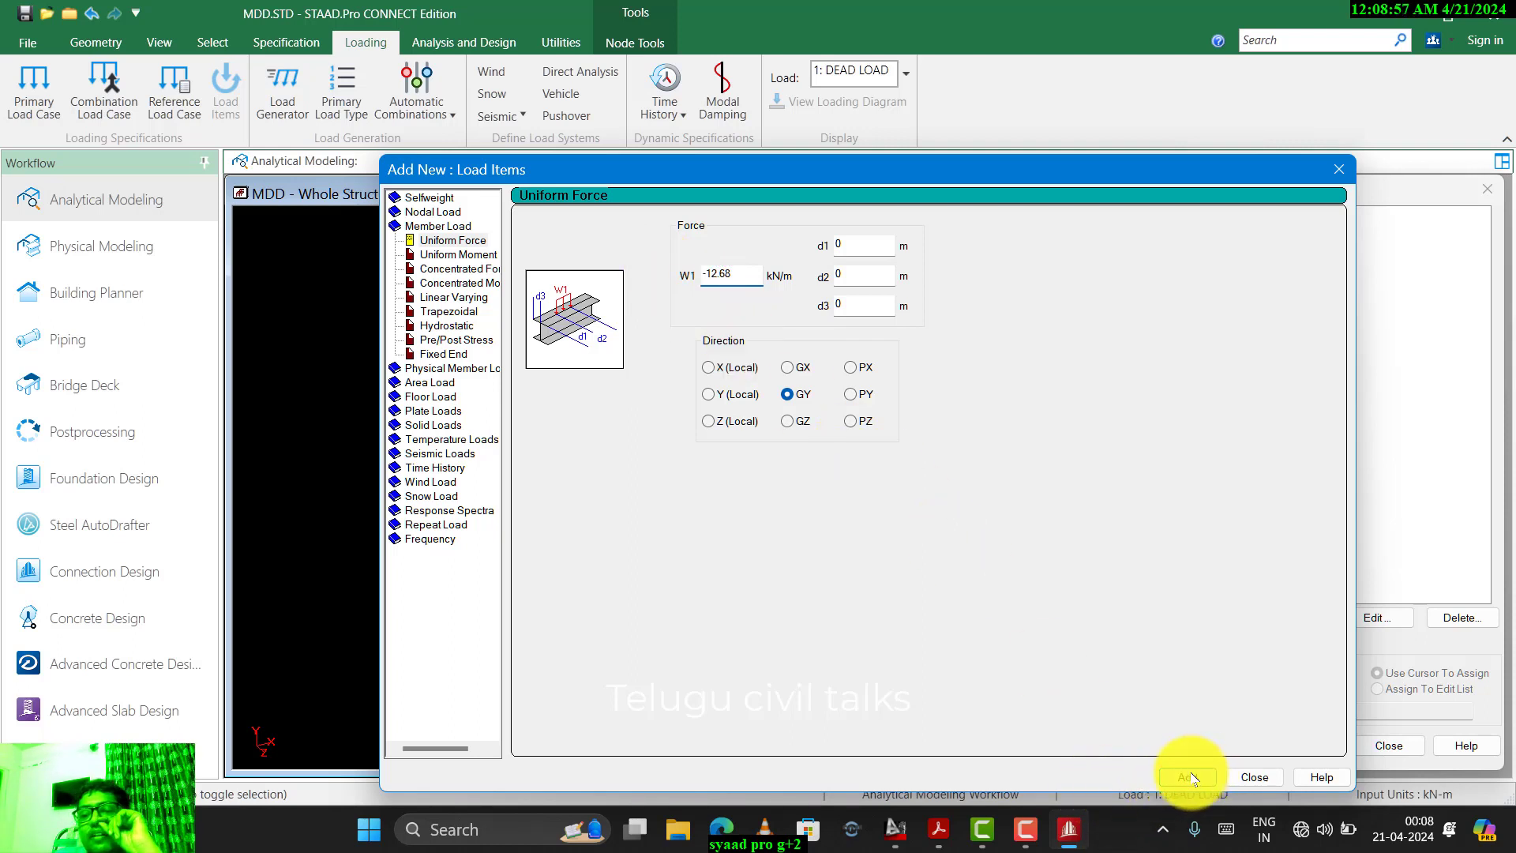
- Check the inner wall calculation in AutoCAD and add a uniform force of -6.34 kN/m in the GY direction in STAAD.Pro
{"action": "left_click", "coordinate": [754, 270]}
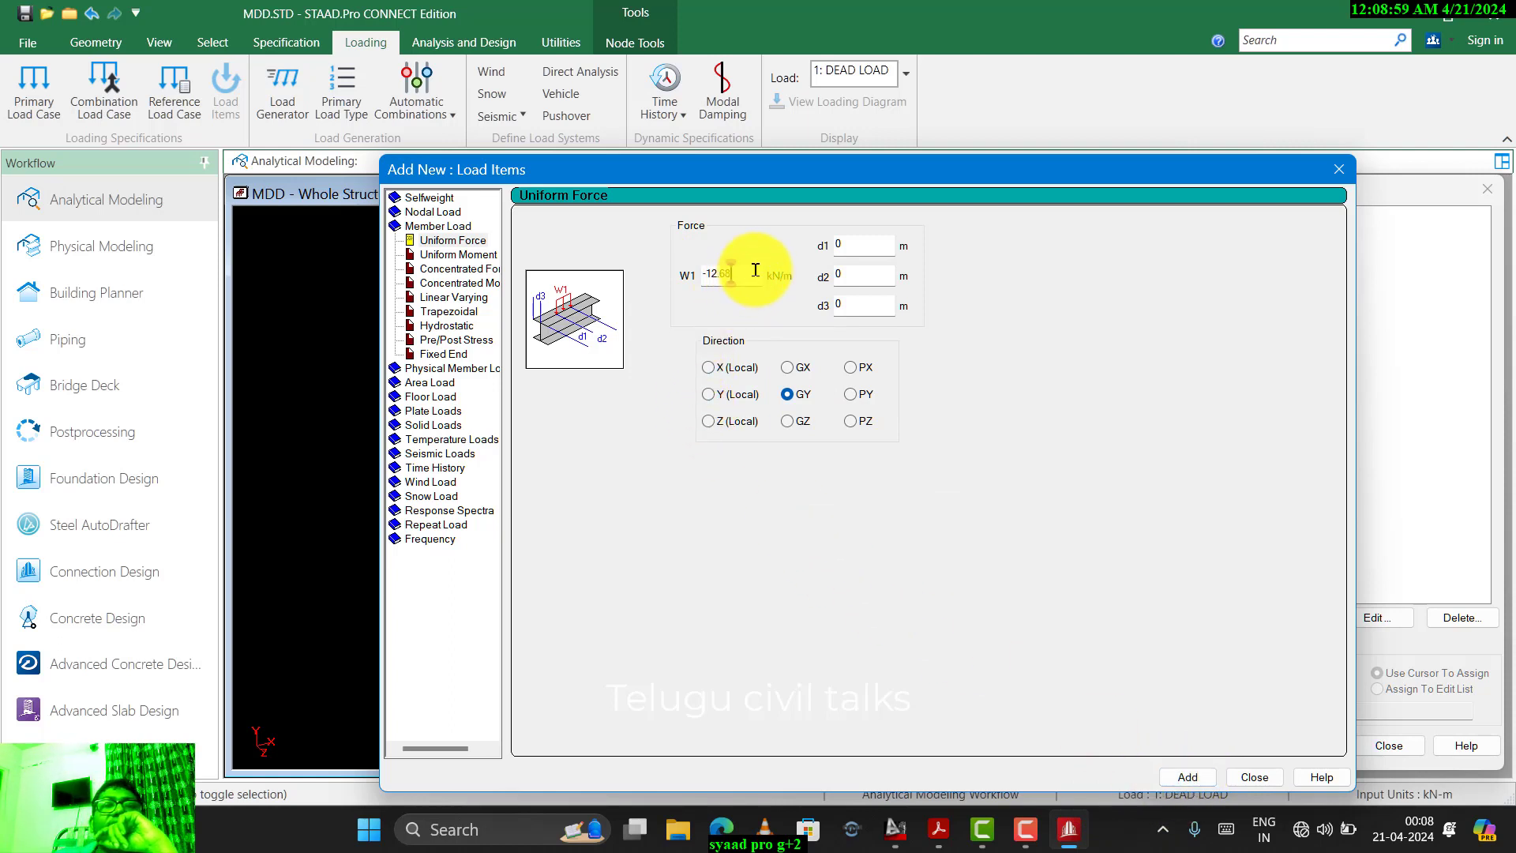
{"action": "double_click", "coordinate": [755, 270]}
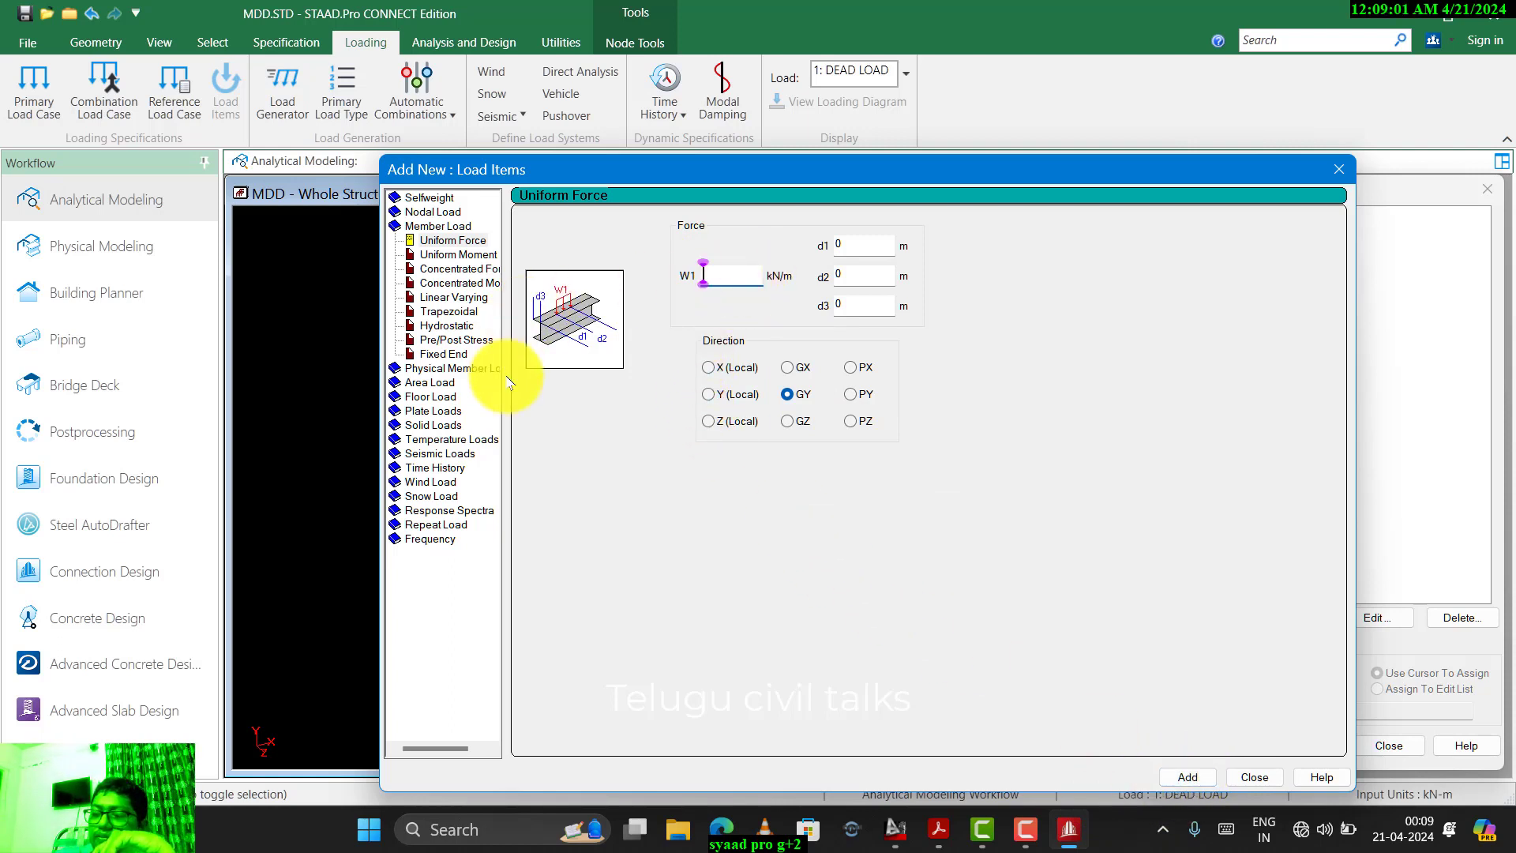
{"action": "key", "text": "alt+Tab"}
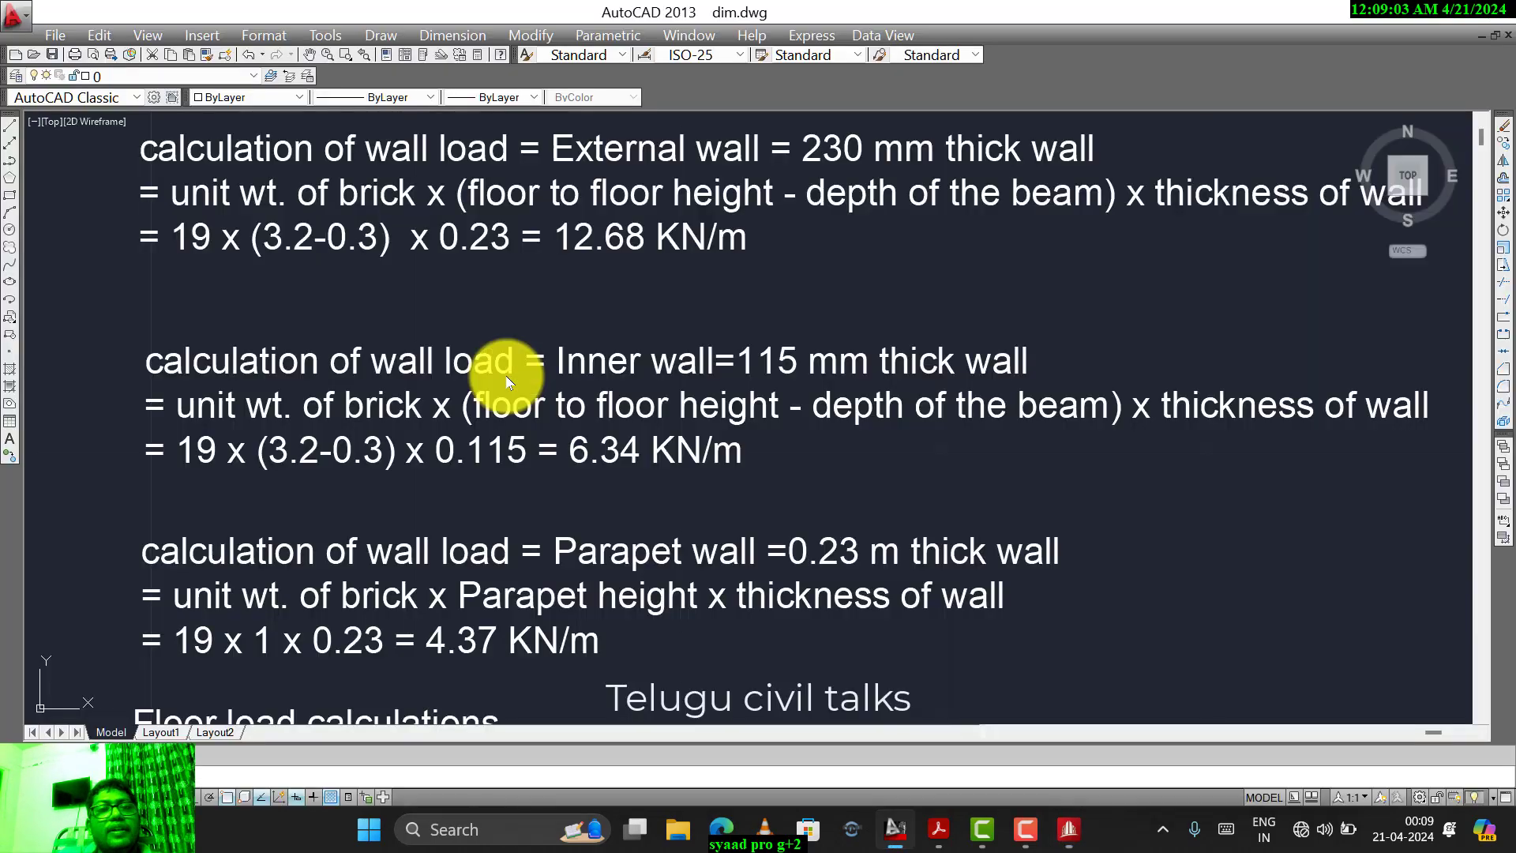
{"action": "key", "text": "alt+Tab"}
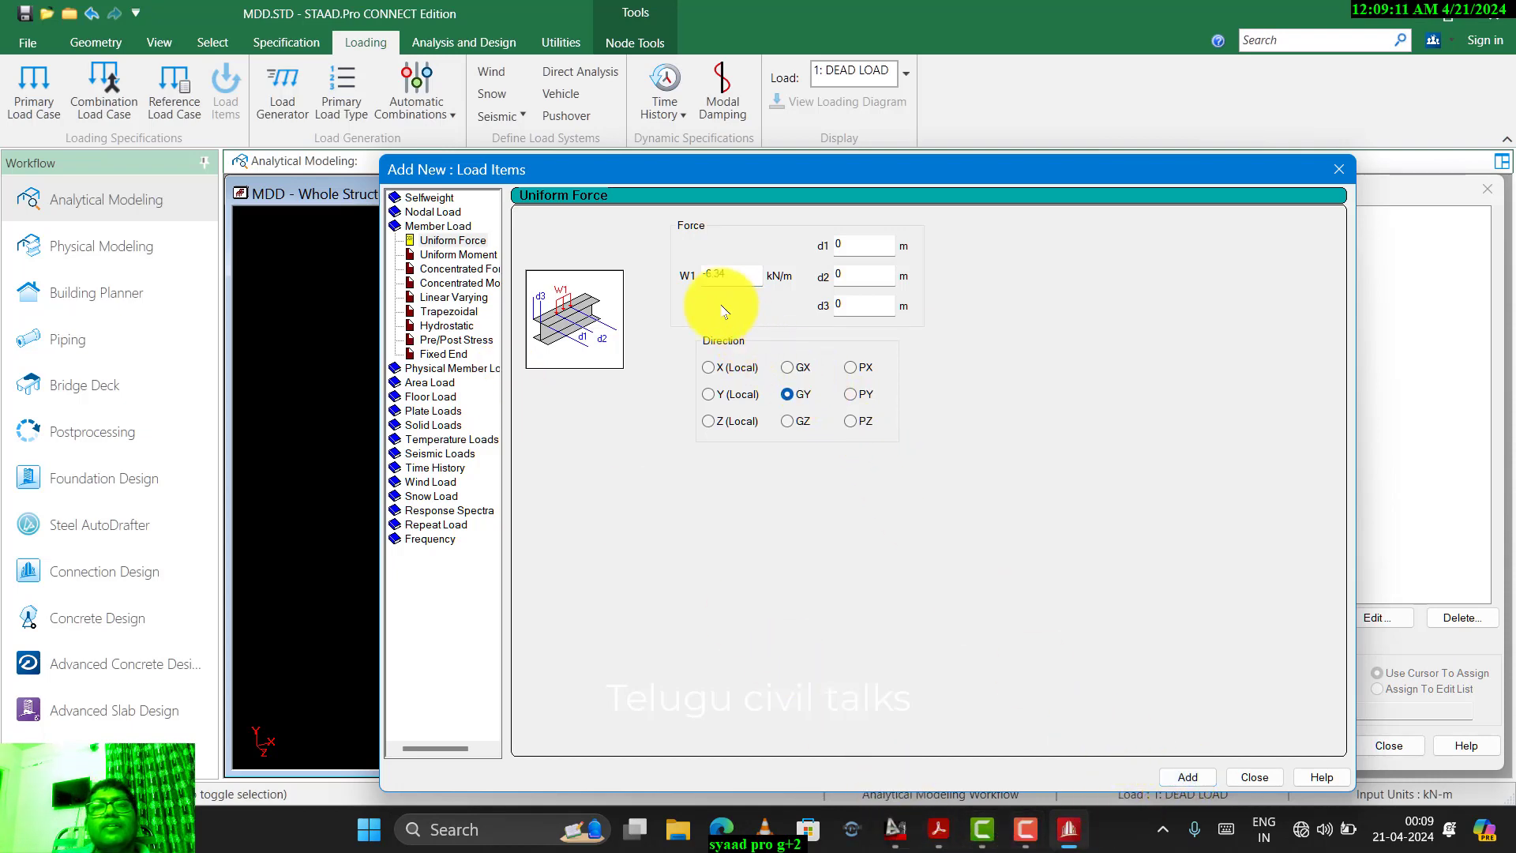
- Check the parapet wall calculation in AutoCAD, add a -4.37 kN/m uniform force in GY in STAAD.Pro, and finish adding member loads
{"action": "key", "text": "alt+Tab"}
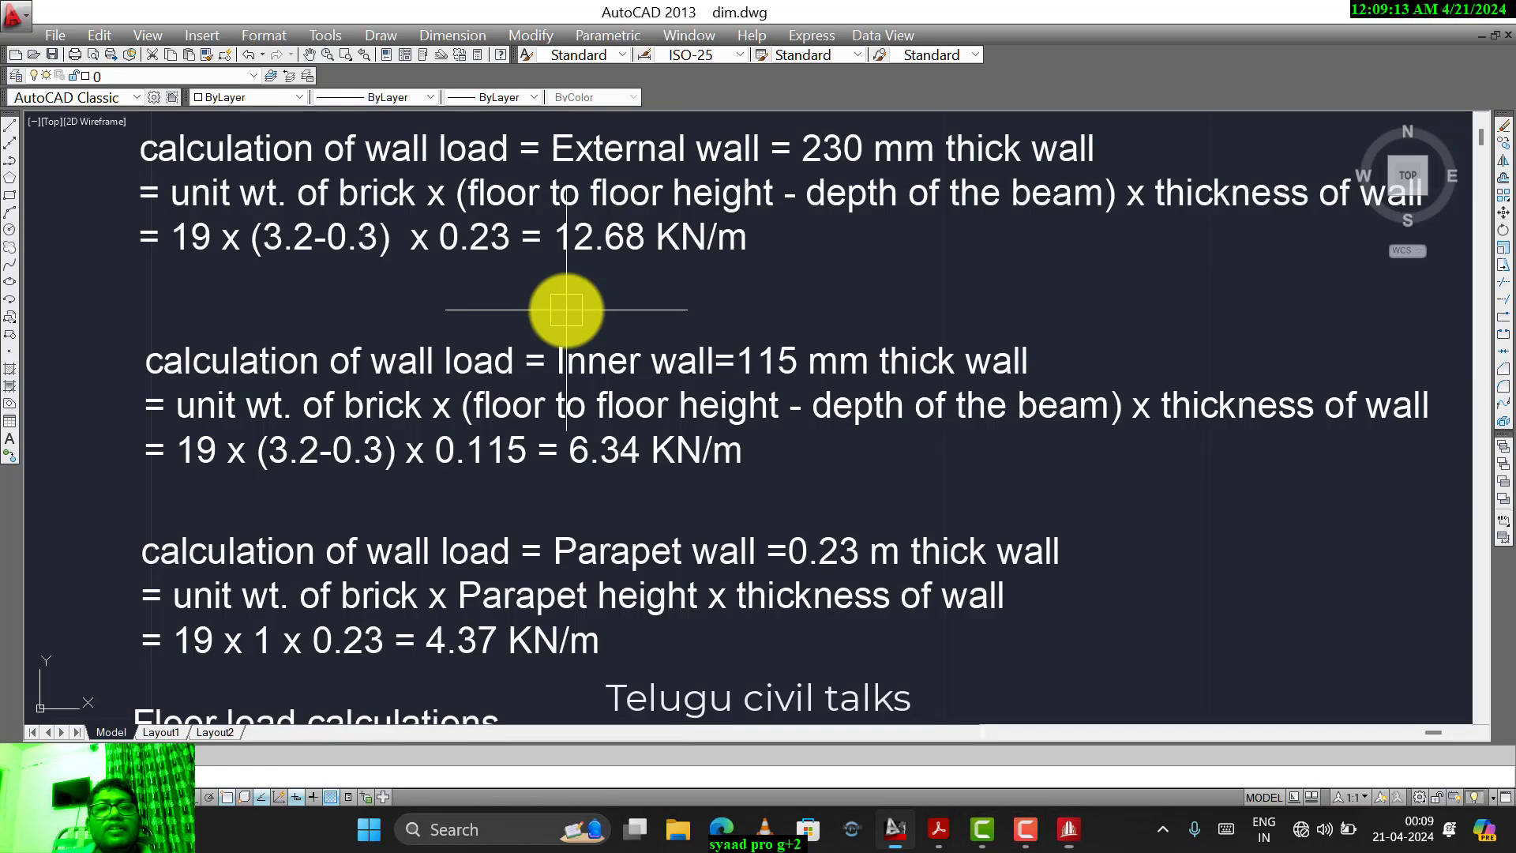
{"action": "key", "text": "alt+Tab"}
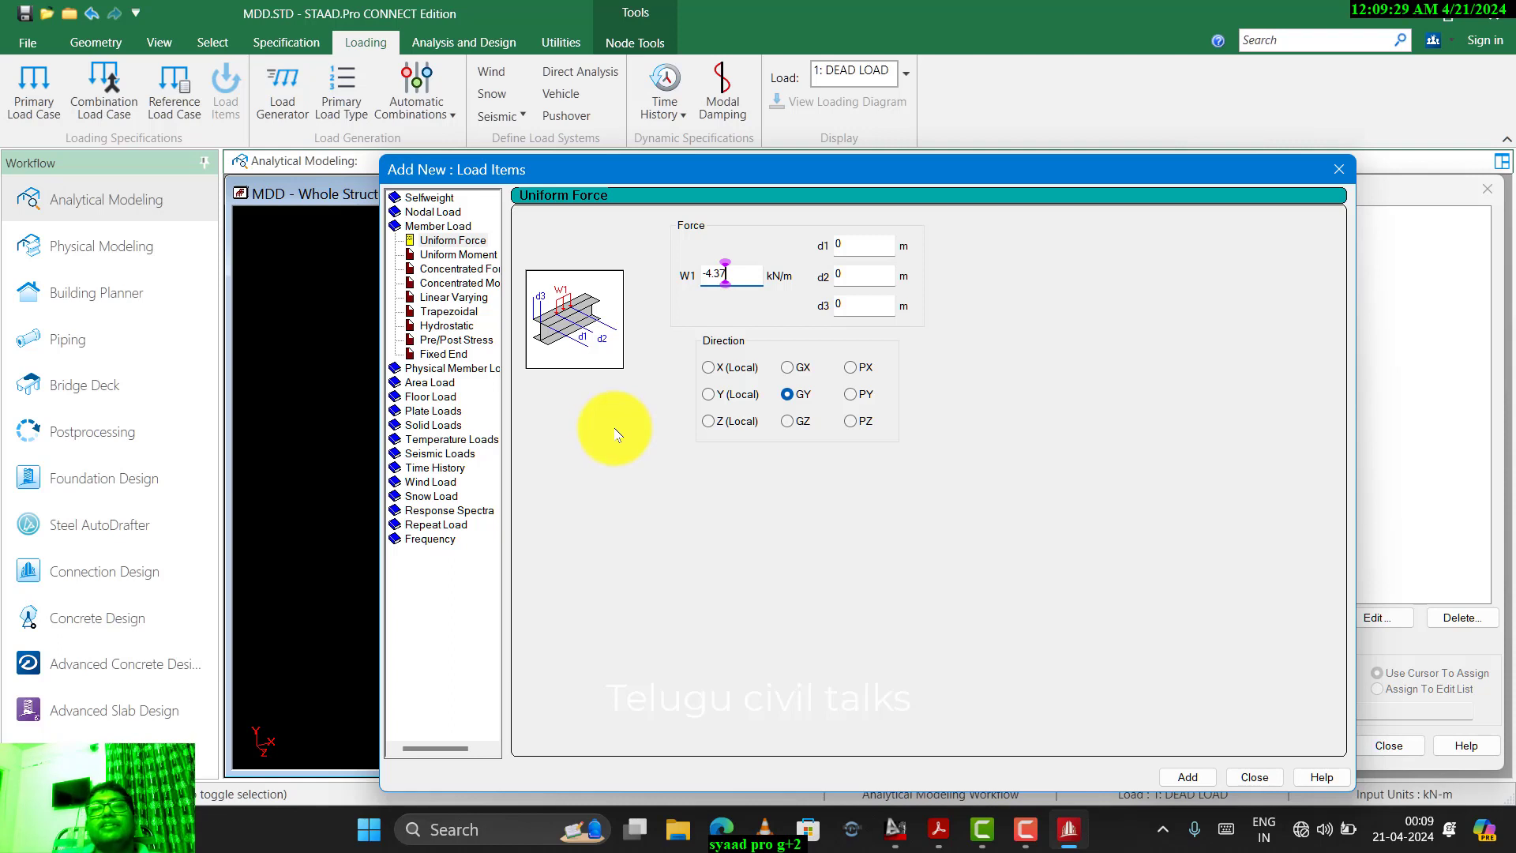
{"action": "left_click", "coordinate": [1188, 779]}
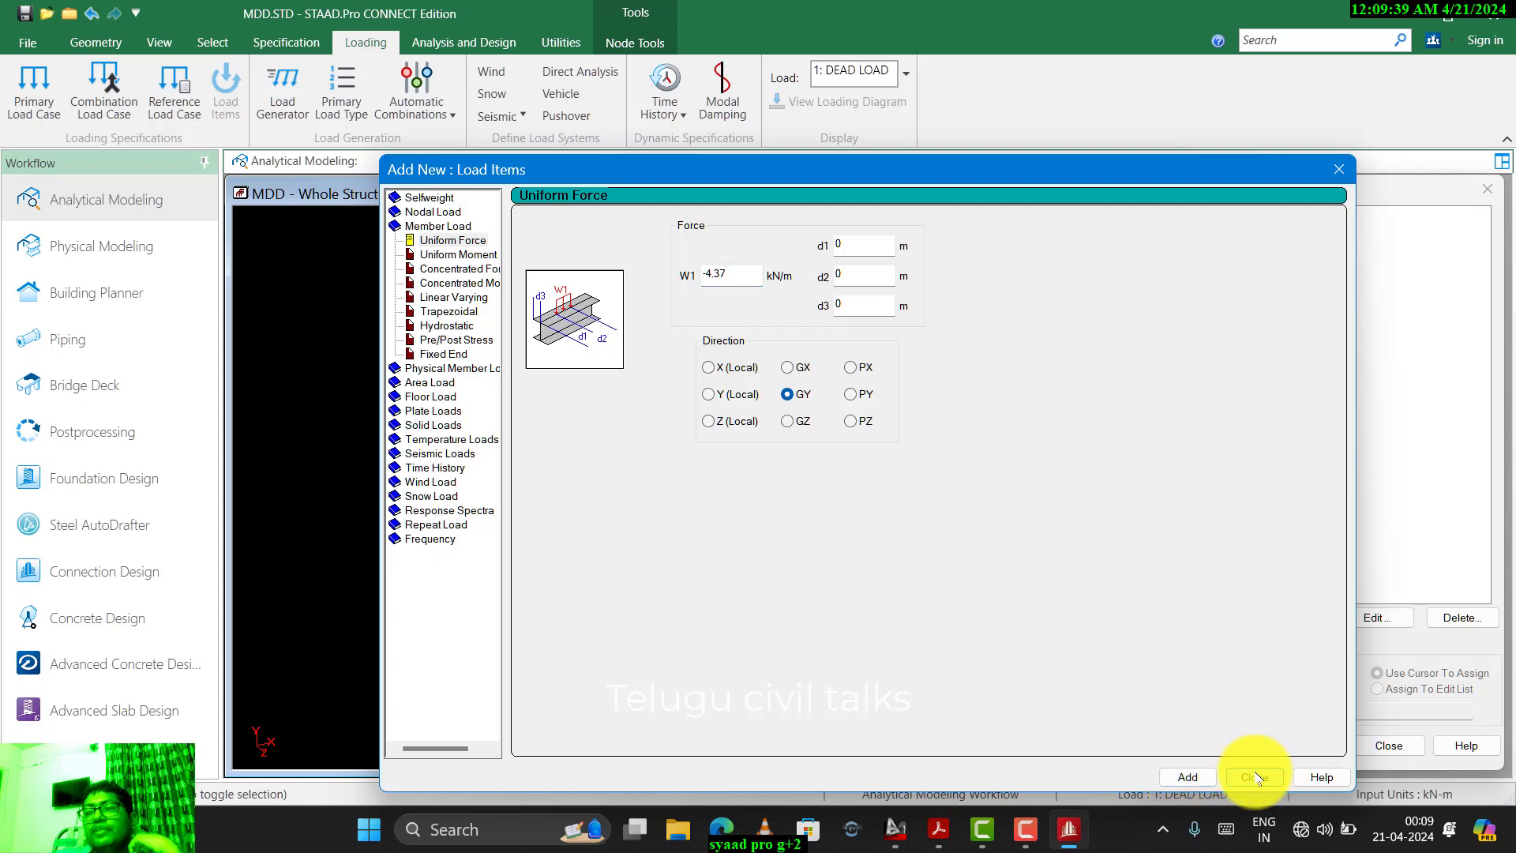
{"action": "left_click", "coordinate": [1256, 779]}
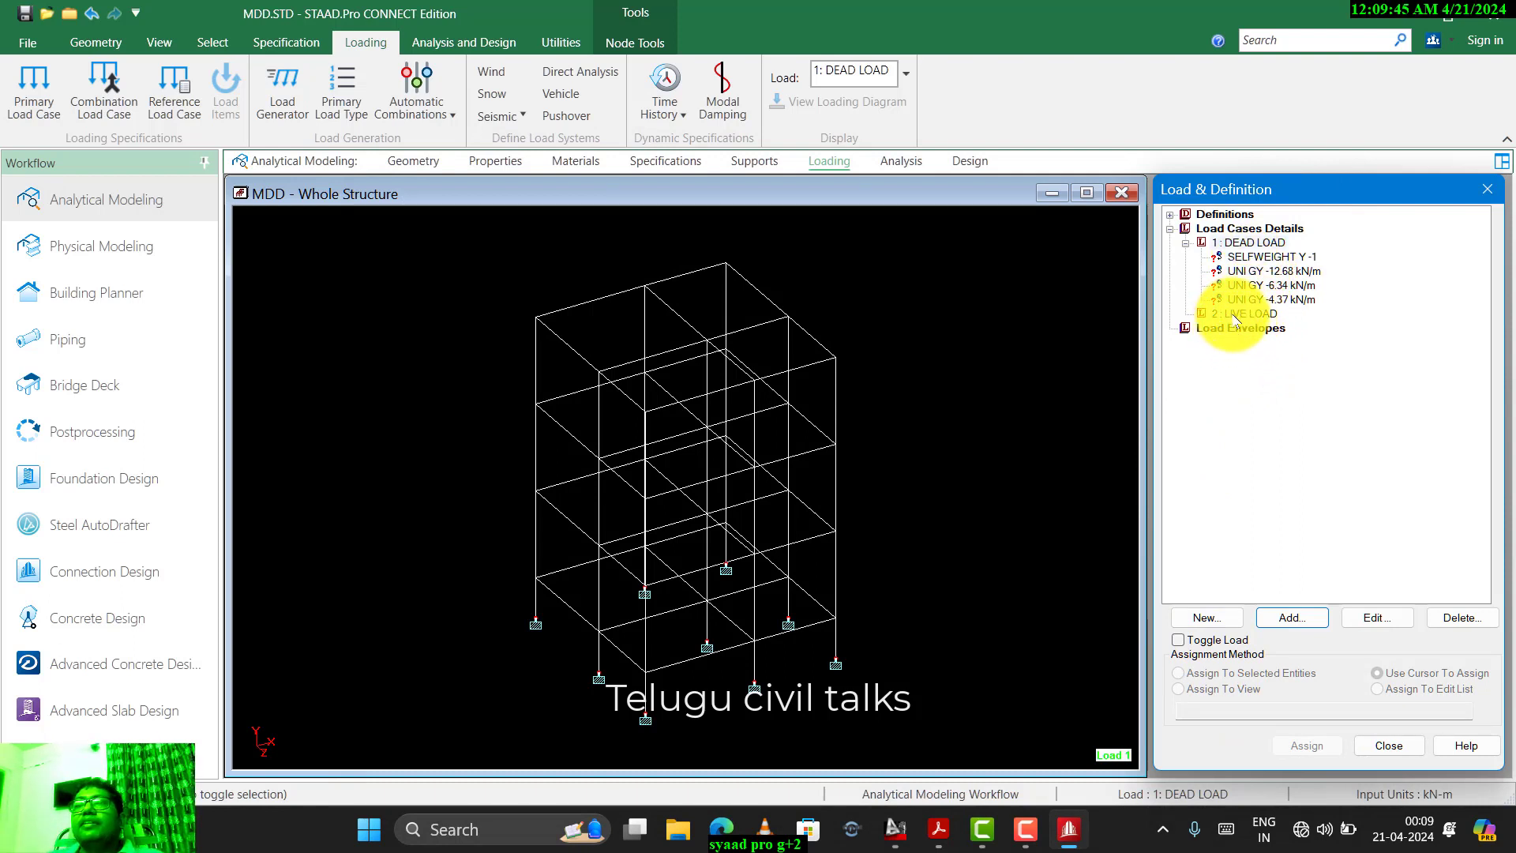
- Open the floor load settings of a new load item for the DEAD LOAD case, ready to edit its pressure
{"action": "left_click", "coordinate": [1234, 243]}
{"action": "left_click", "coordinate": [1274, 617]}
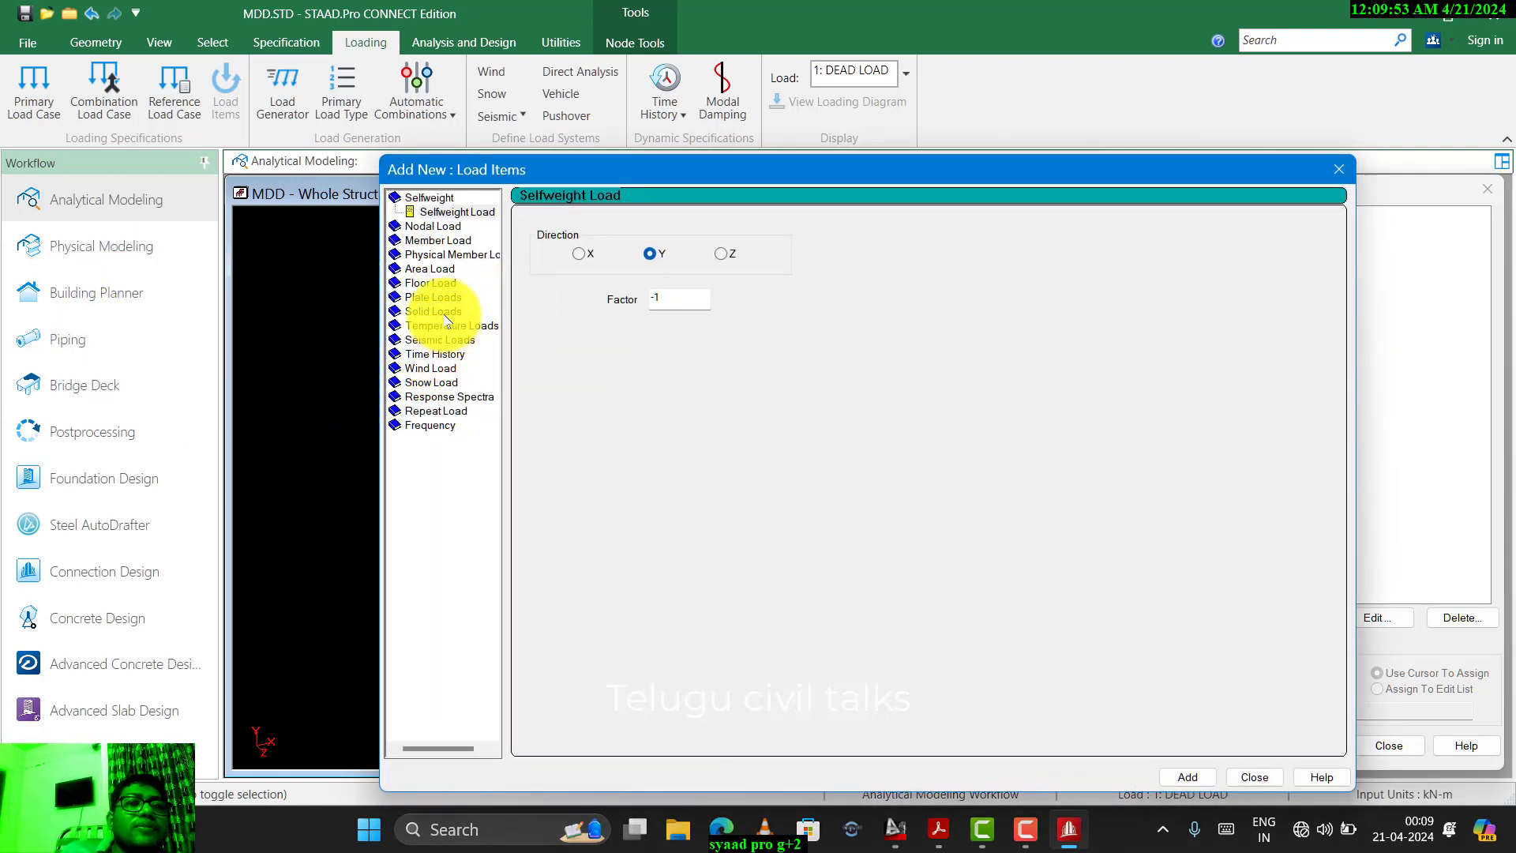
{"action": "left_click", "coordinate": [435, 284]}
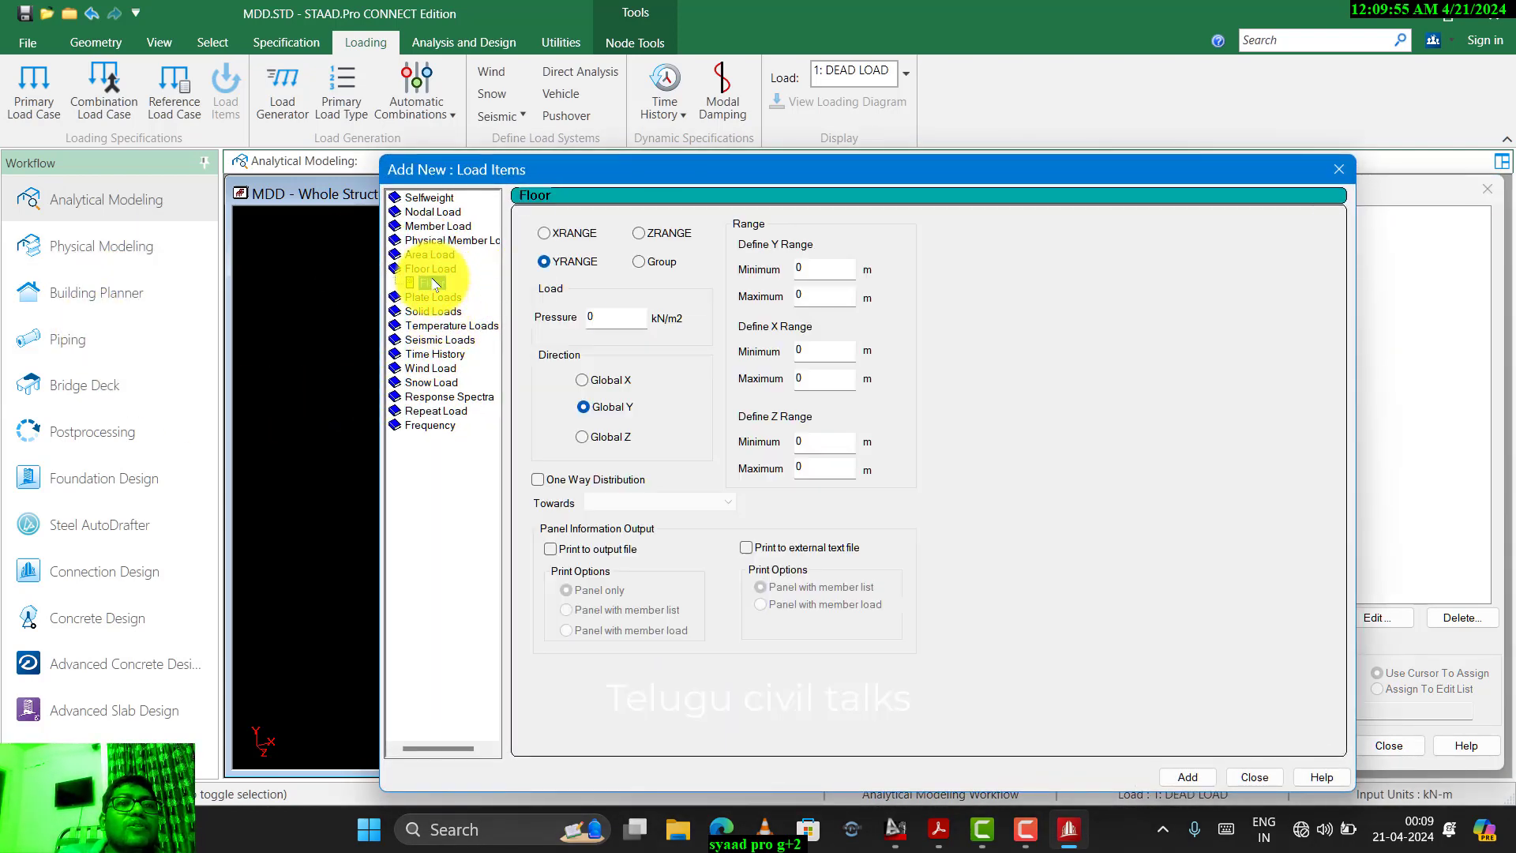
{"action": "left_click", "coordinate": [611, 314]}
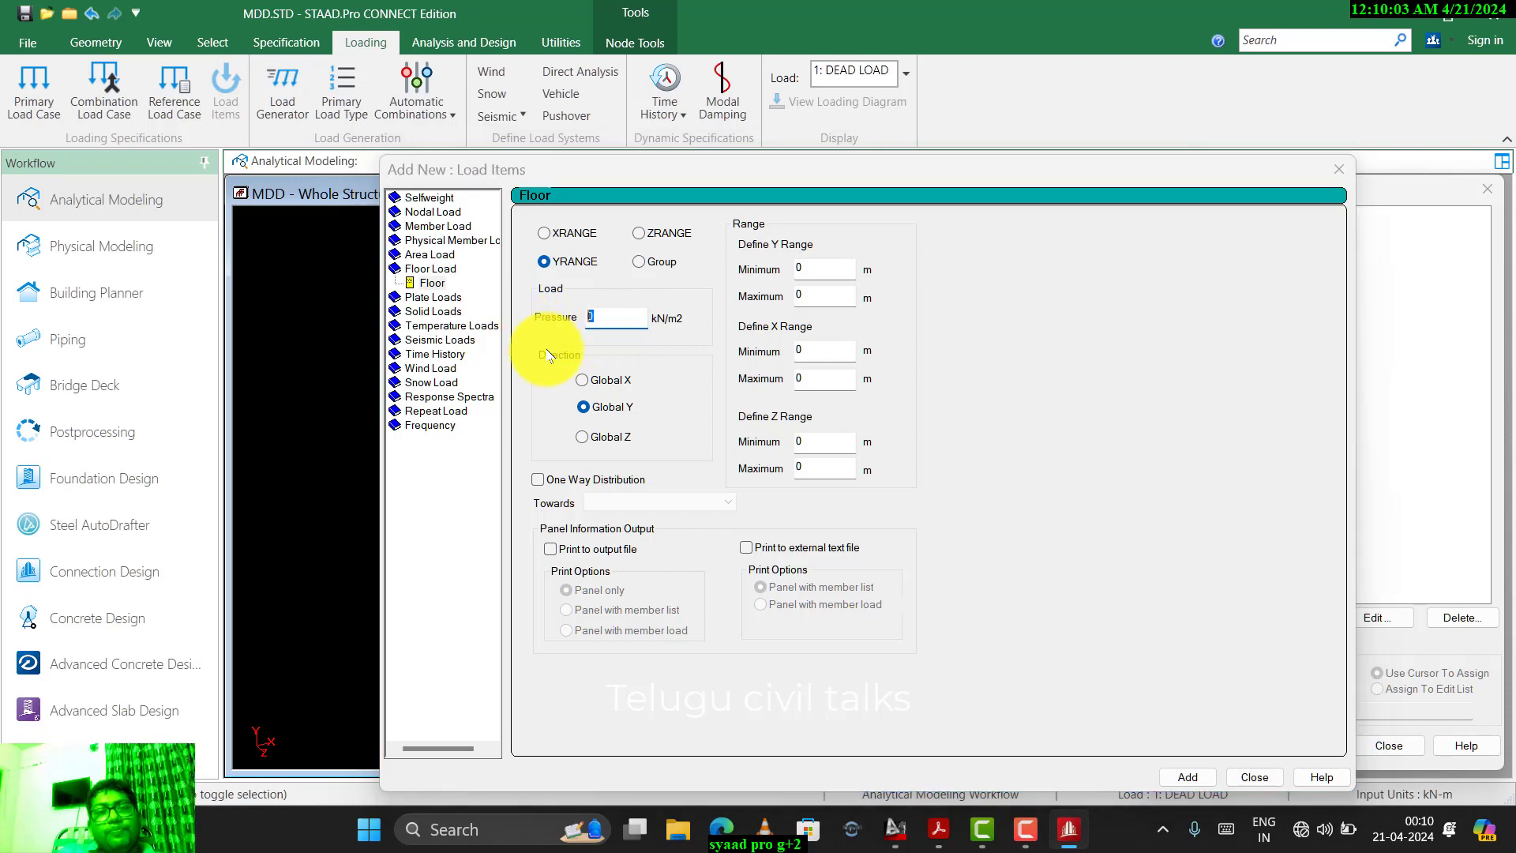
- Switch to AutoCAD and examine the floor load calculations together with the slab thickness and the floor plan
{"action": "key", "text": "alt+Tab"}
{"action": "middle_click_drag", "start_coordinate": [466, 541], "coordinate": [460, 267]}
{"action": "middle_click_drag", "start_coordinate": [492, 508], "coordinate": [545, 376]}
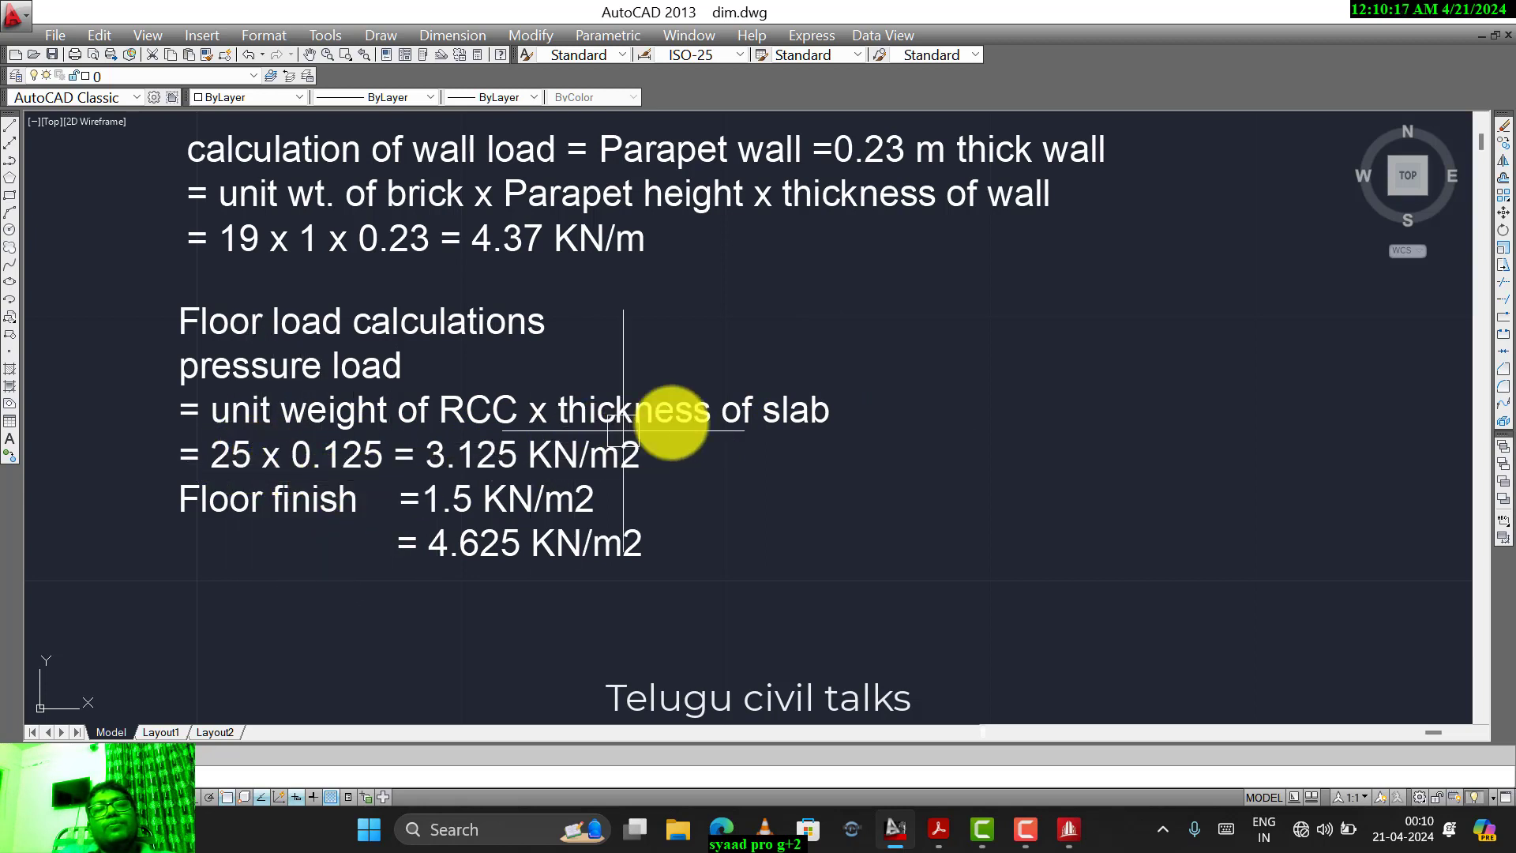
{"action": "scroll", "coordinate": [856, 443], "scroll_direction": "down", "scroll_amount": 2}
{"action": "scroll", "coordinate": [920, 443], "scroll_direction": "down", "scroll_amount": 2}
{"action": "middle_click_drag", "start_coordinate": [921, 443], "coordinate": [212, 440]}
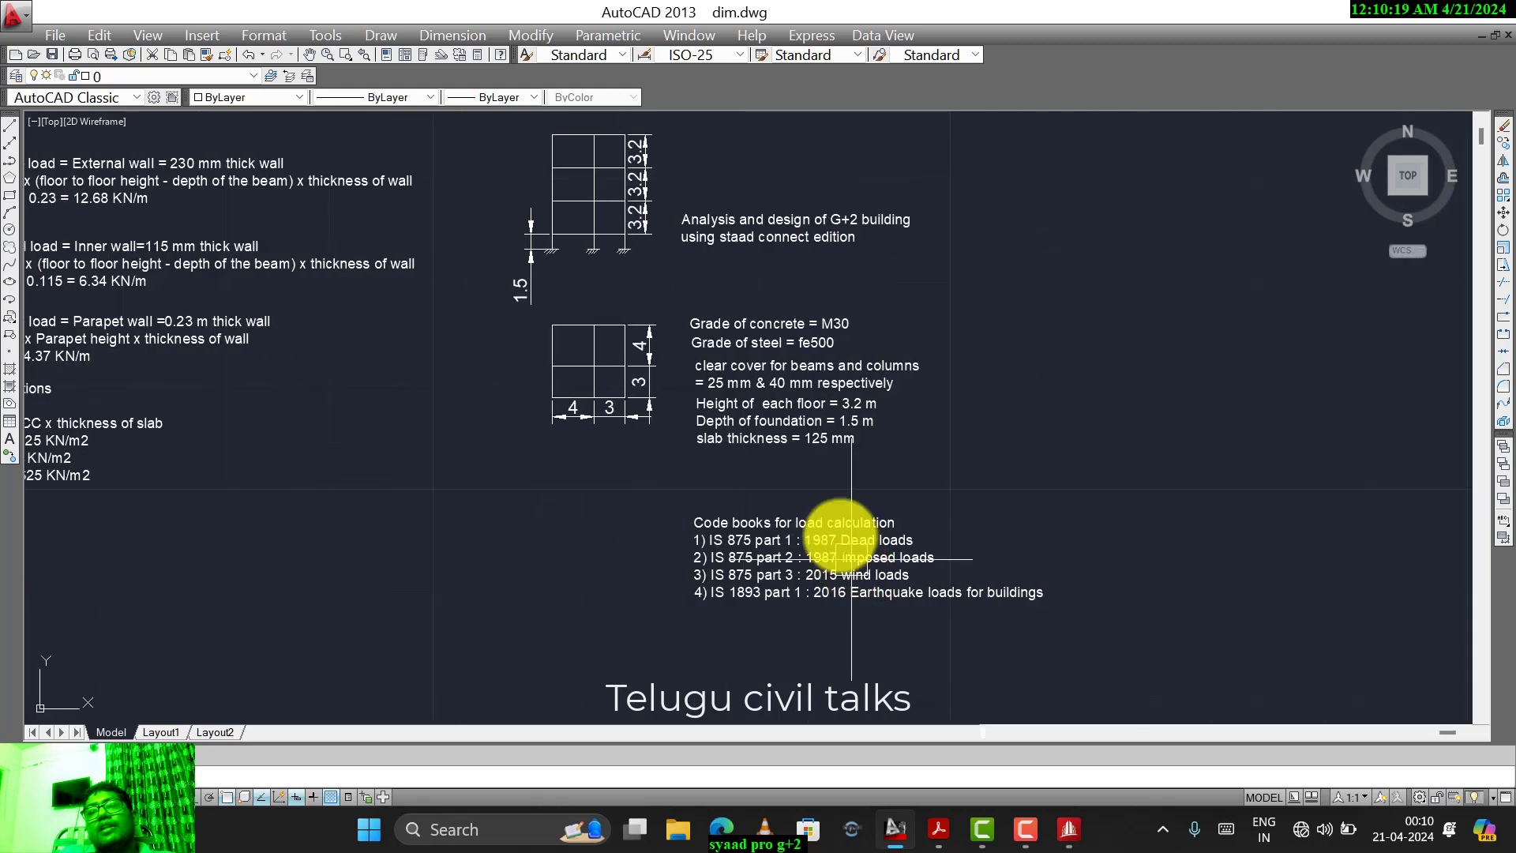
{"action": "scroll", "coordinate": [861, 395], "scroll_direction": "up", "scroll_amount": 3}
{"action": "scroll", "coordinate": [795, 506], "scroll_direction": "up", "scroll_amount": 2}
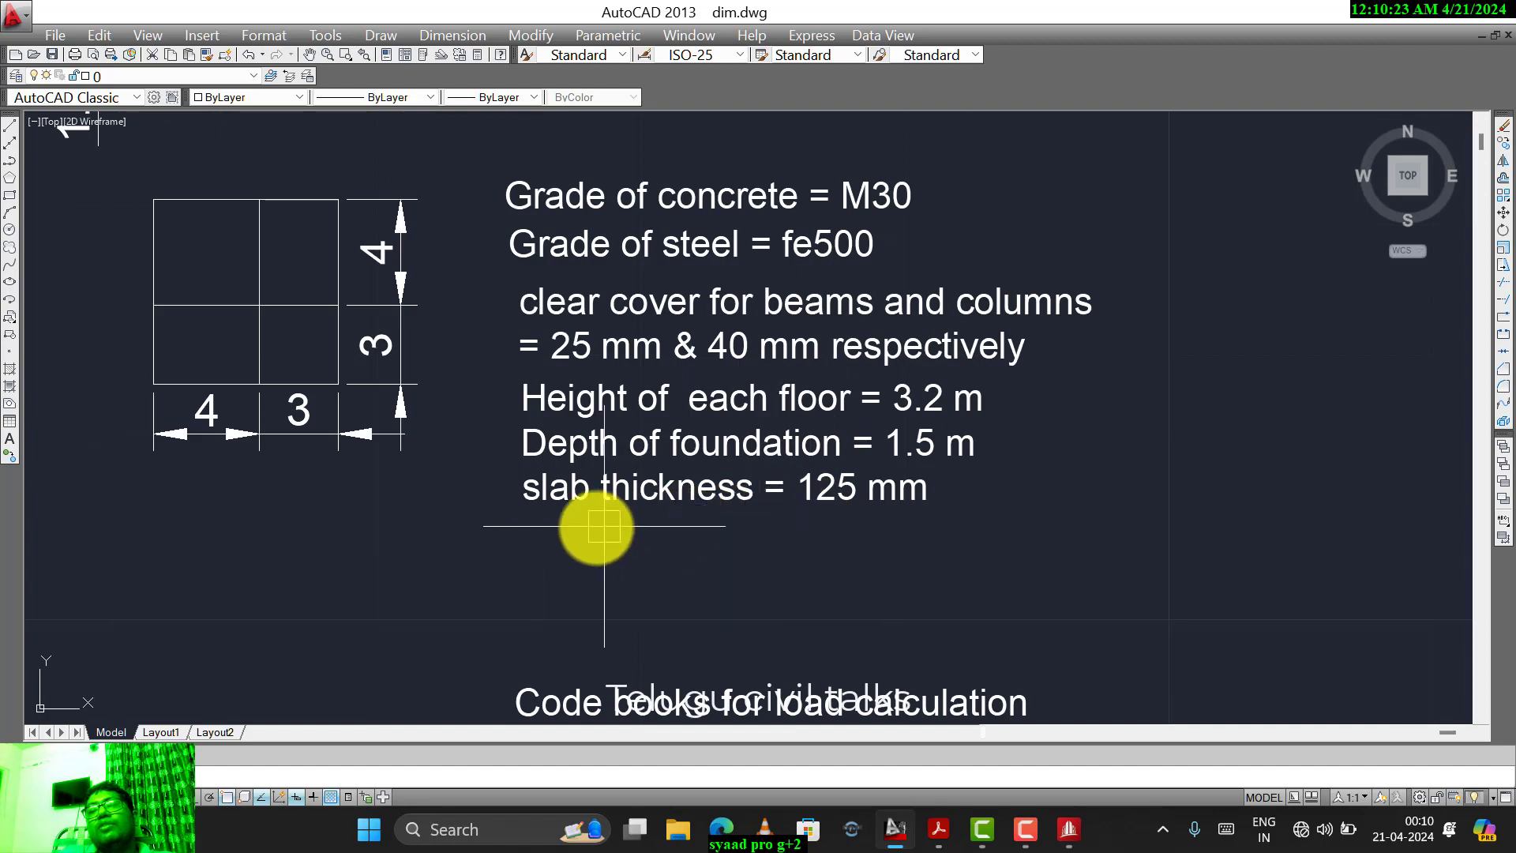
{"action": "scroll", "coordinate": [584, 527], "scroll_direction": "down", "scroll_amount": 2}
{"action": "middle_click_drag", "start_coordinate": [574, 531], "coordinate": [1081, 481]}
{"action": "scroll", "coordinate": [964, 360], "scroll_direction": "up", "scroll_amount": 1}
{"action": "scroll", "coordinate": [965, 360], "scroll_direction": "up", "scroll_amount": 2}
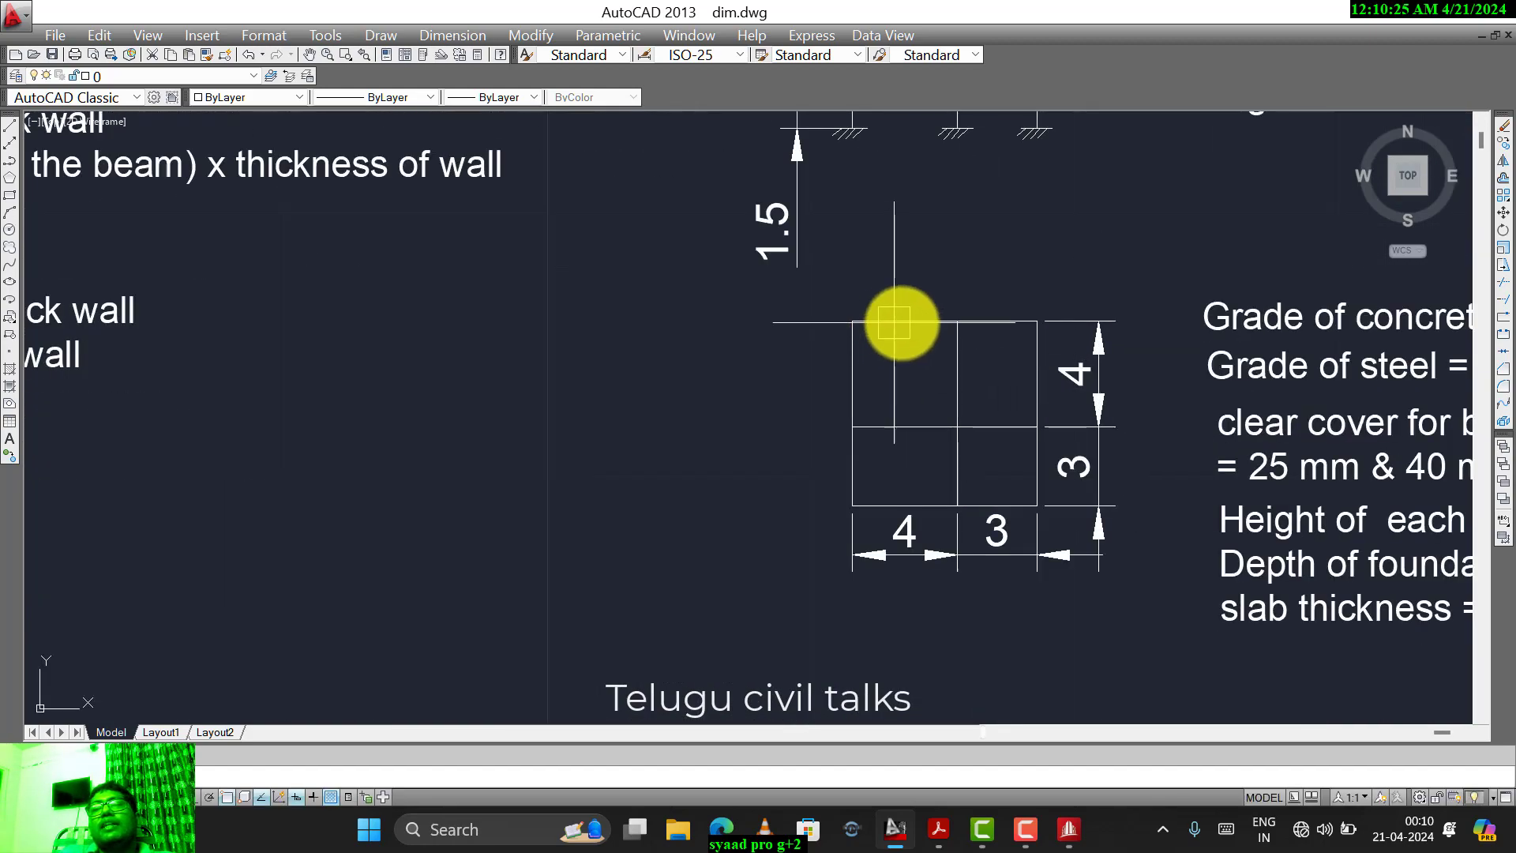
{"action": "scroll", "coordinate": [658, 504], "scroll_direction": "down", "scroll_amount": 2}
{"action": "middle_click_drag", "start_coordinate": [658, 504], "coordinate": [1281, 452]}
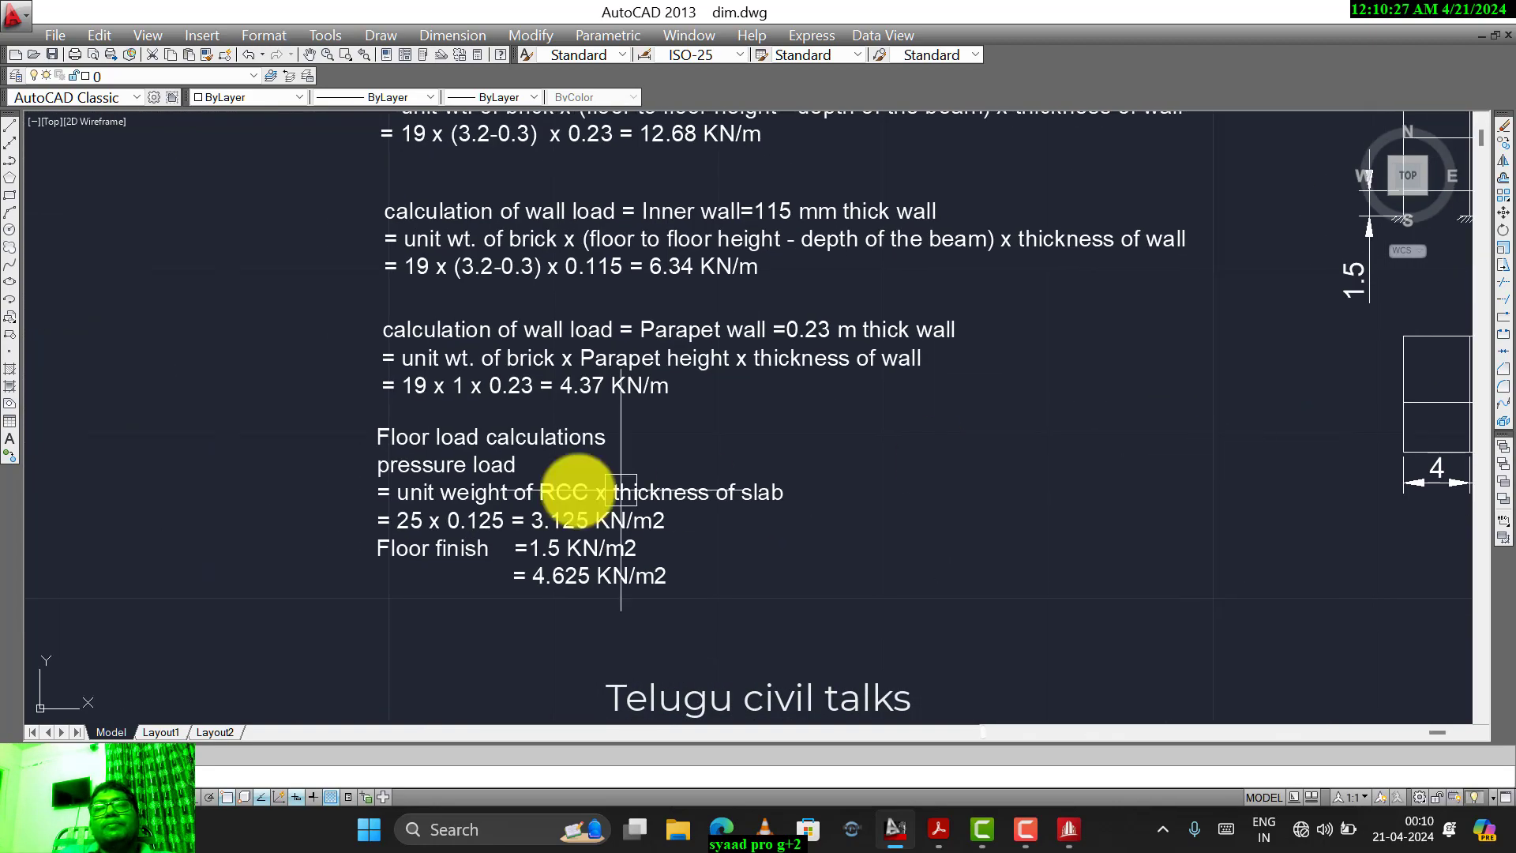
{"action": "scroll", "coordinate": [579, 573], "scroll_direction": "up", "scroll_amount": 2}
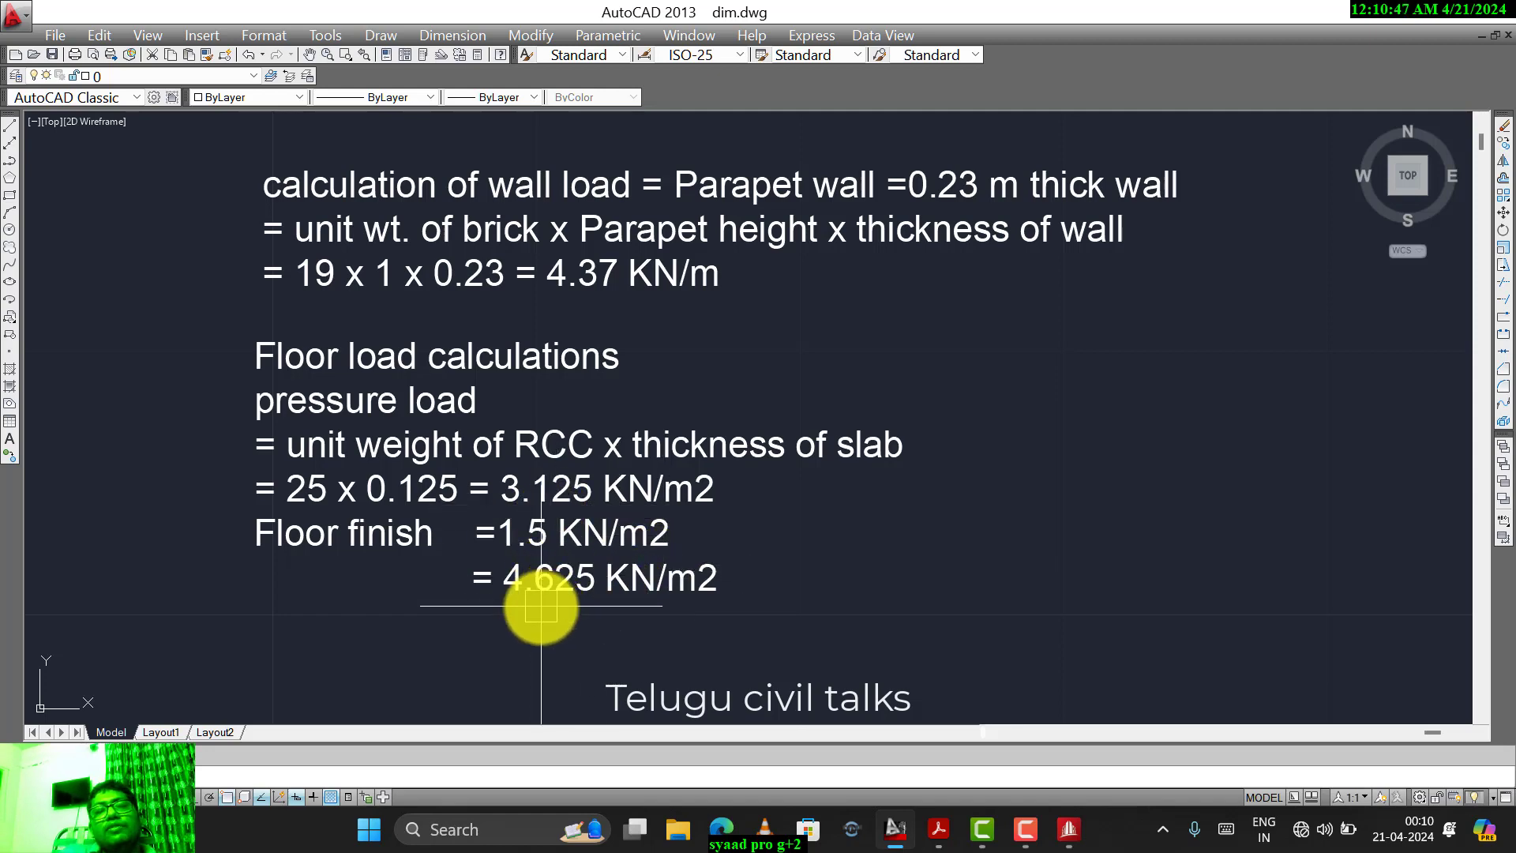
- In STAAD.Pro, add a Global Y floor load of -4.625 kN/m2 with a Y range of 0 to 10 m, checking the storey heights in AutoCAD
{"action": "key", "text": "alt+Tab"}
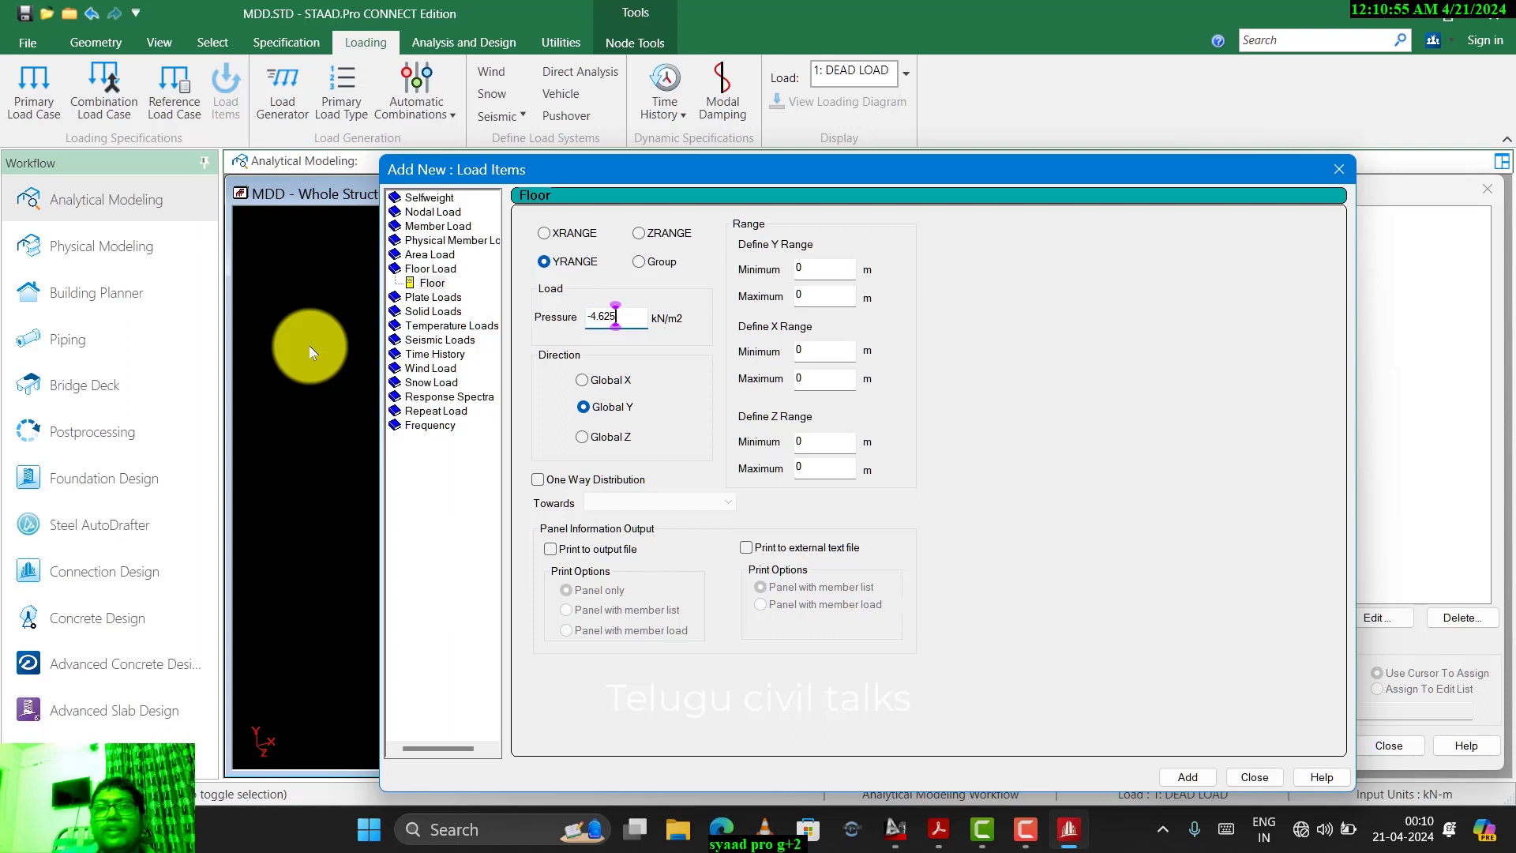
{"action": "left_click", "coordinate": [819, 292]}
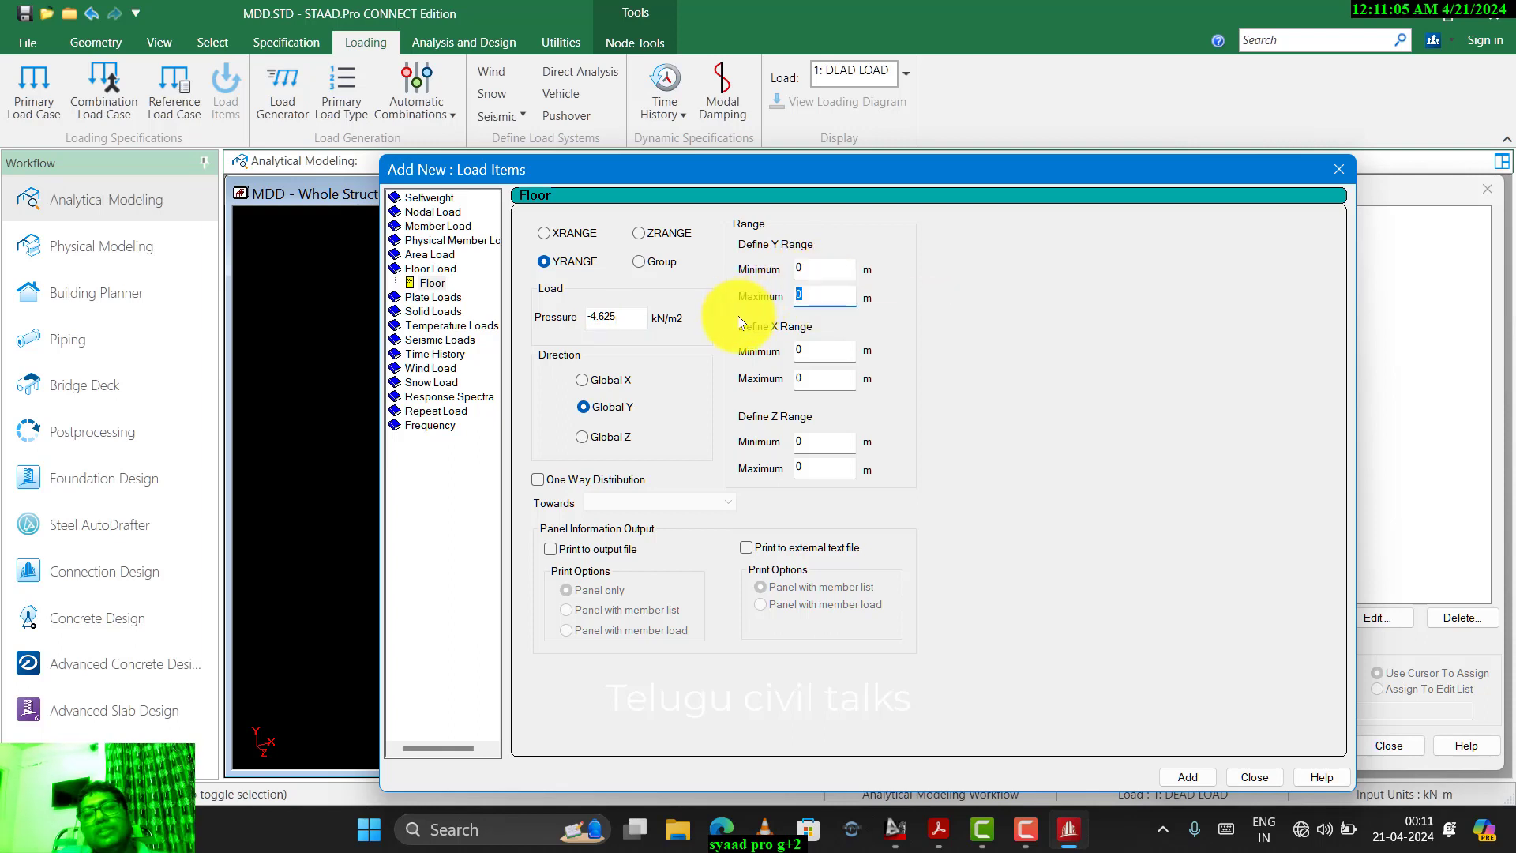
{"action": "key", "text": "alt+Tab"}
{"action": "scroll", "coordinate": [789, 411], "scroll_direction": "down", "scroll_amount": 3}
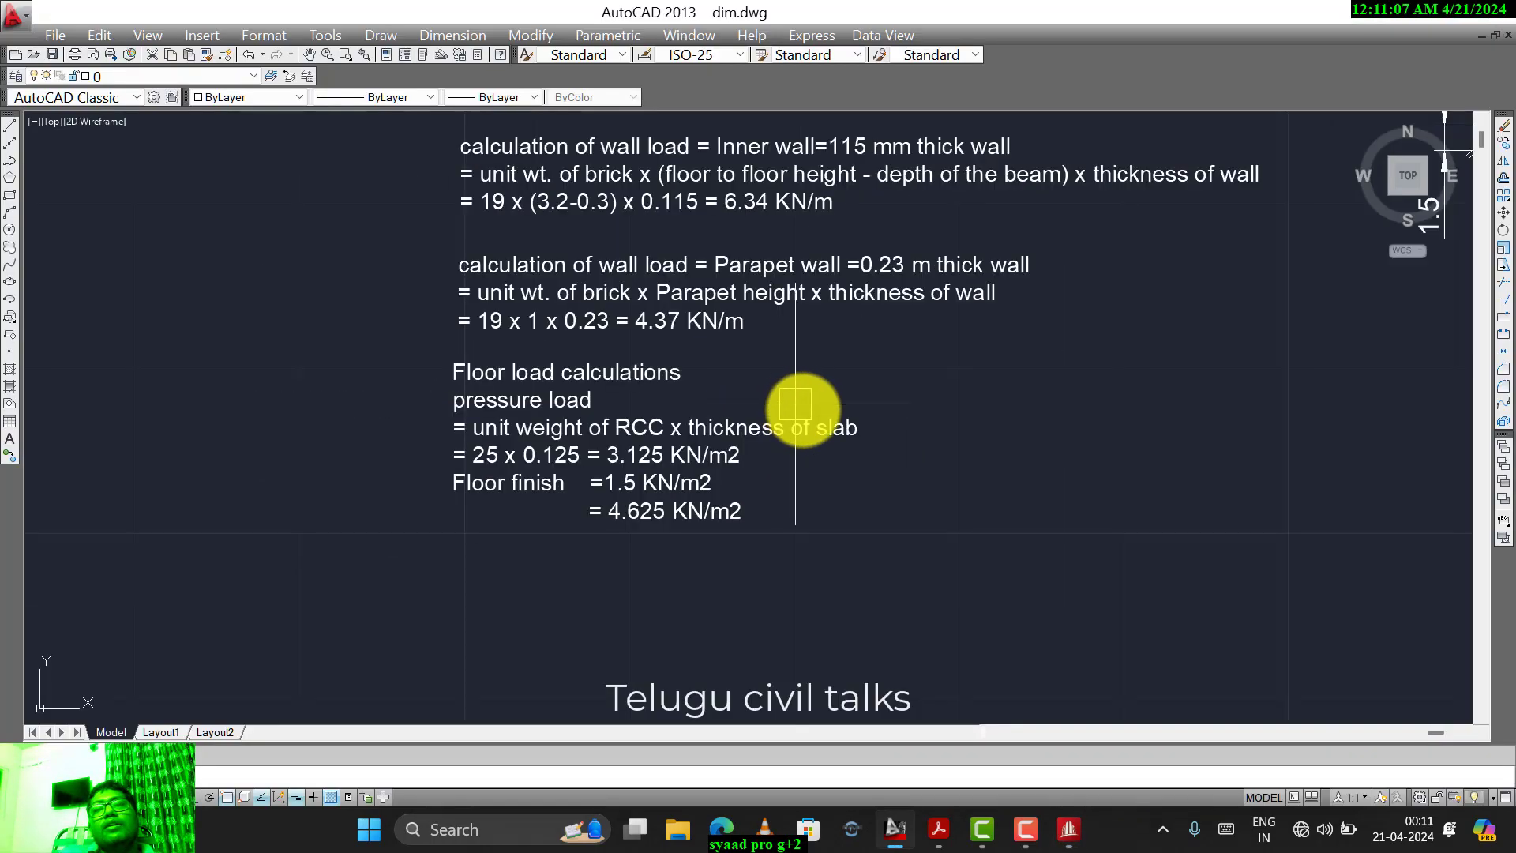
{"action": "scroll", "coordinate": [940, 348], "scroll_direction": "up", "scroll_amount": 5}
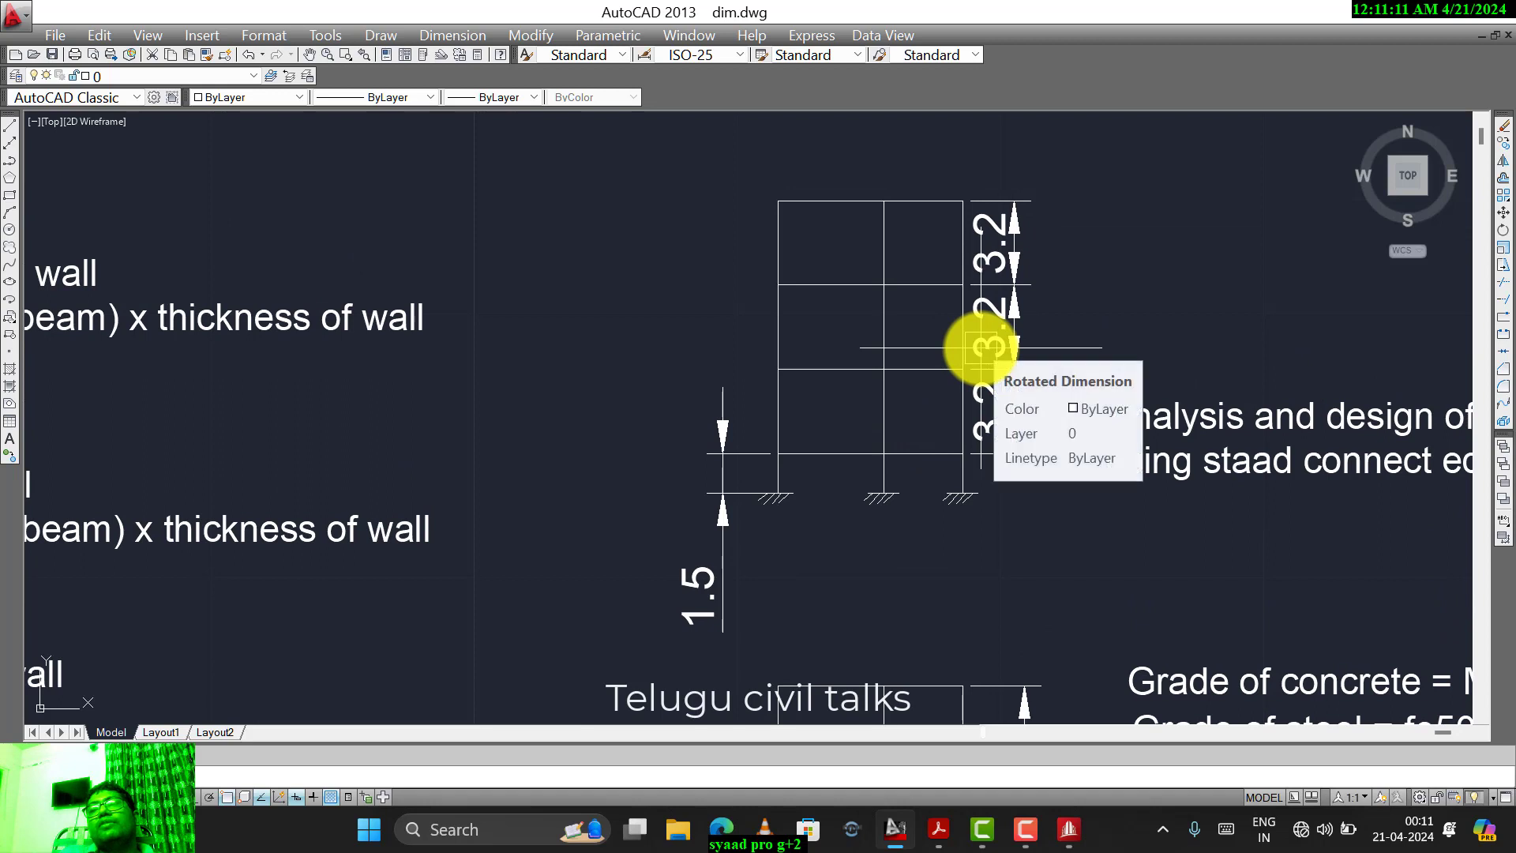
{"action": "middle_click_drag", "start_coordinate": [980, 375], "coordinate": [933, 391]}
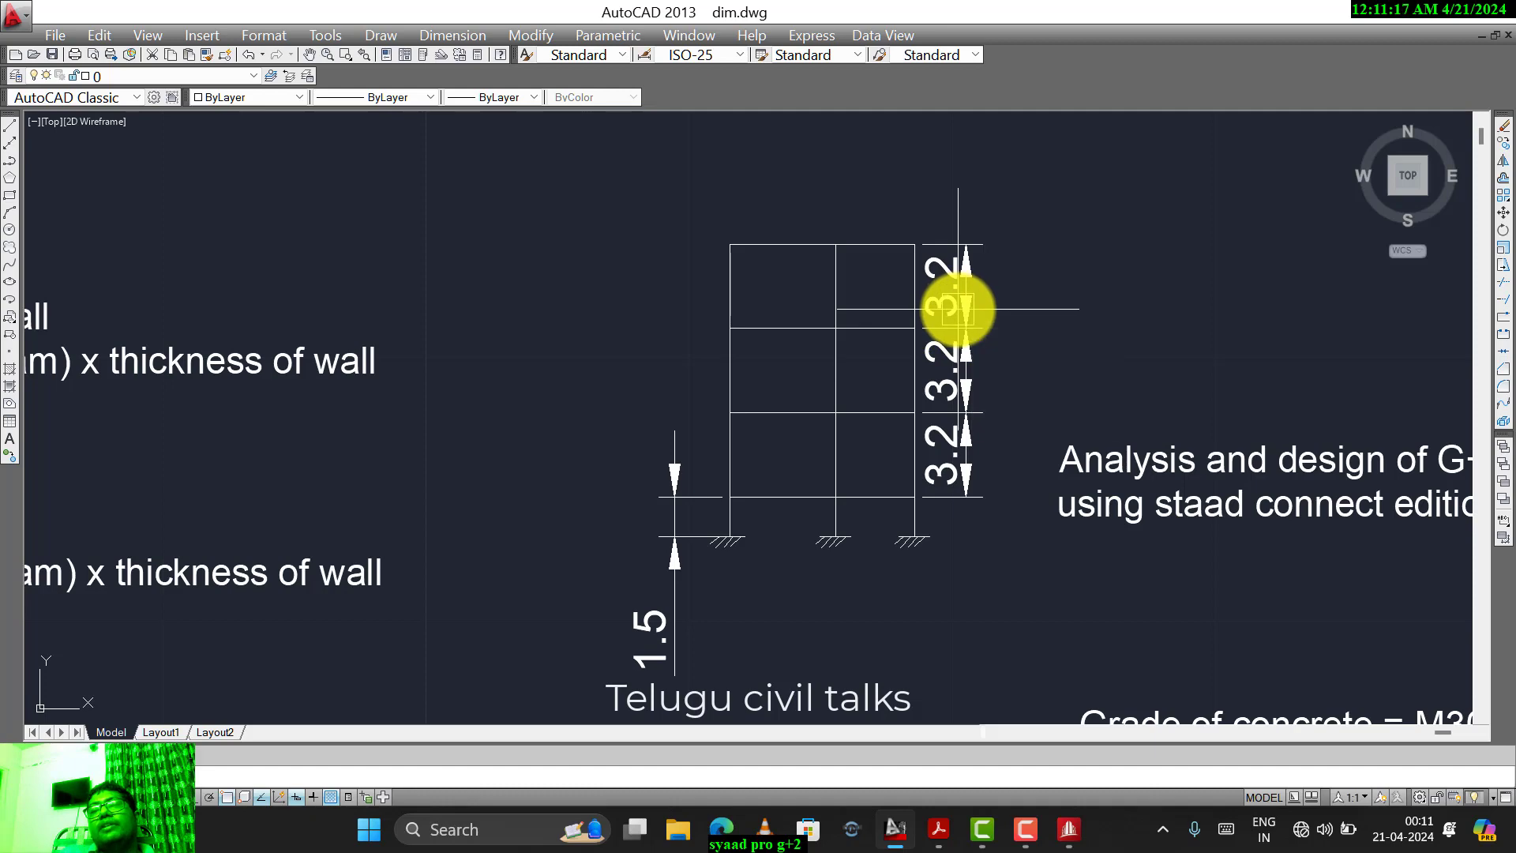
{"action": "key", "text": "alt+Tab"}
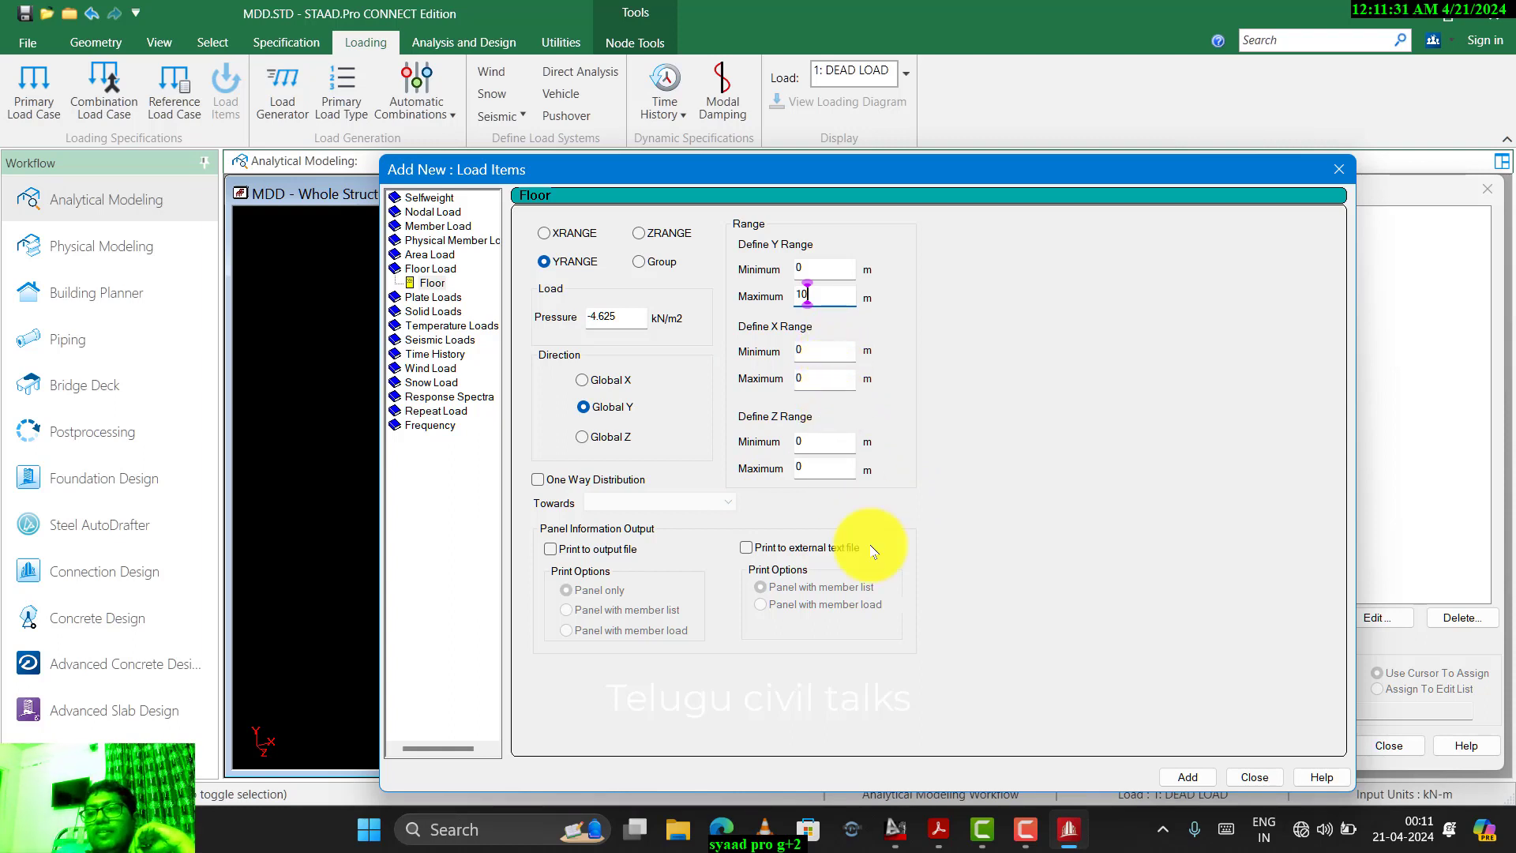
{"action": "left_click", "coordinate": [1191, 778]}
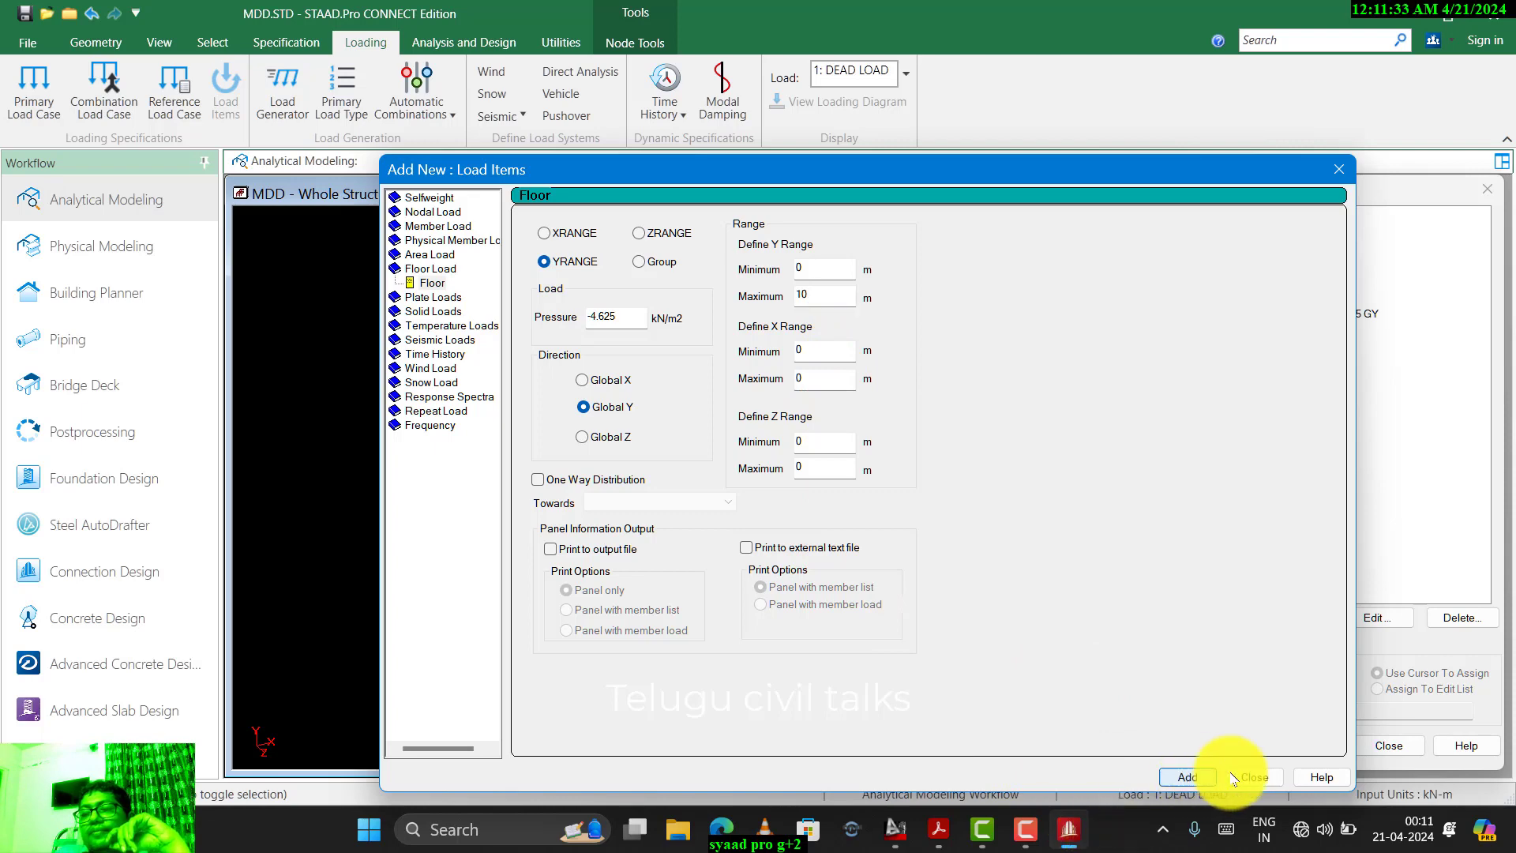
- Finish adding dead load items and open the floor load settings of a new load item for the LIVE LOAD case
{"action": "left_click", "coordinate": [1265, 778]}
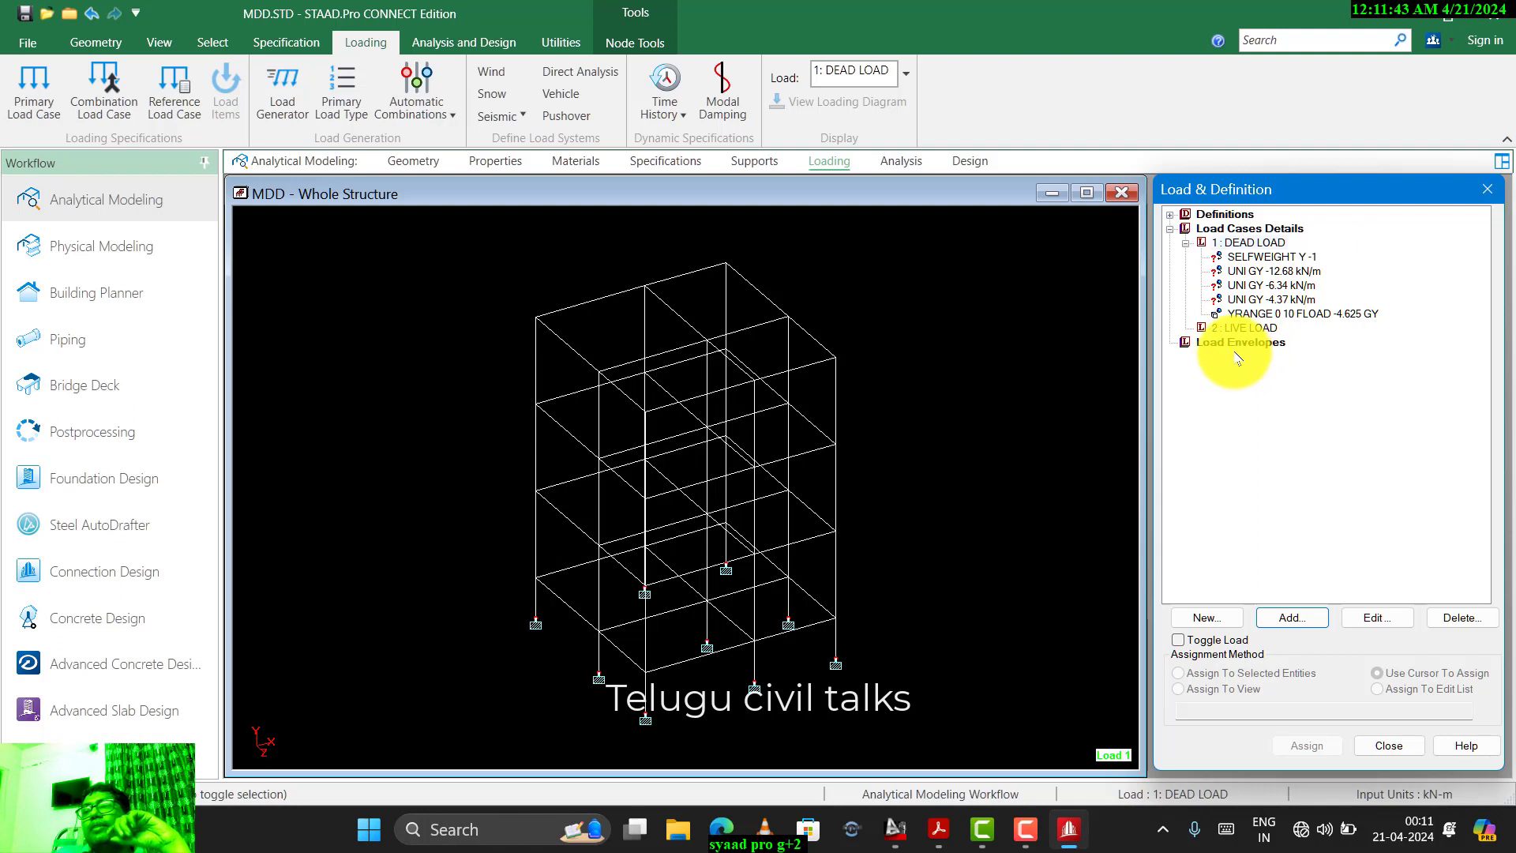
{"action": "left_click", "coordinate": [1247, 328]}
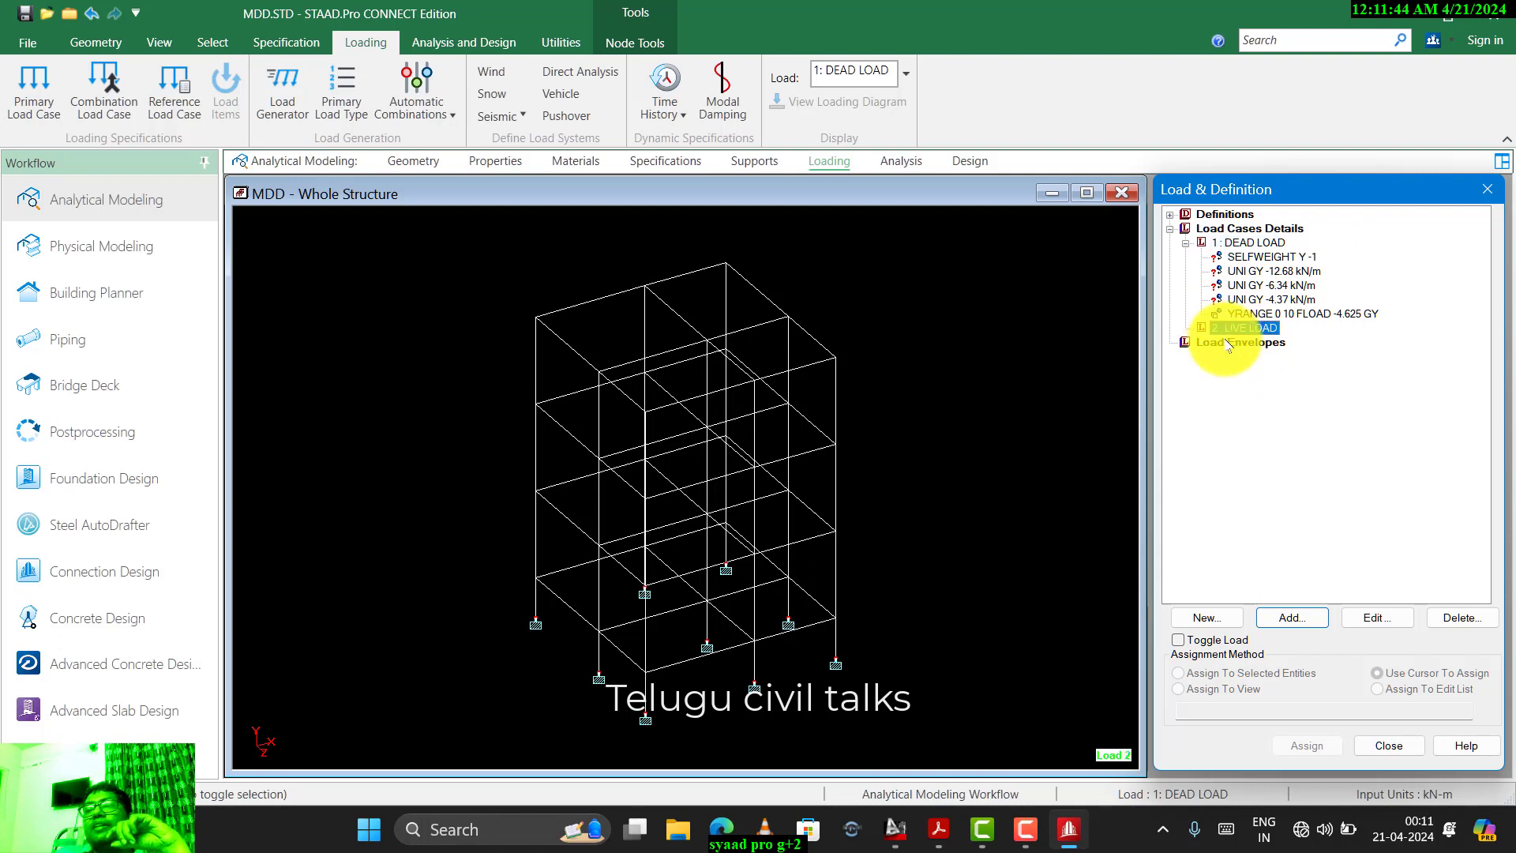
{"action": "left_click", "coordinate": [1292, 617]}
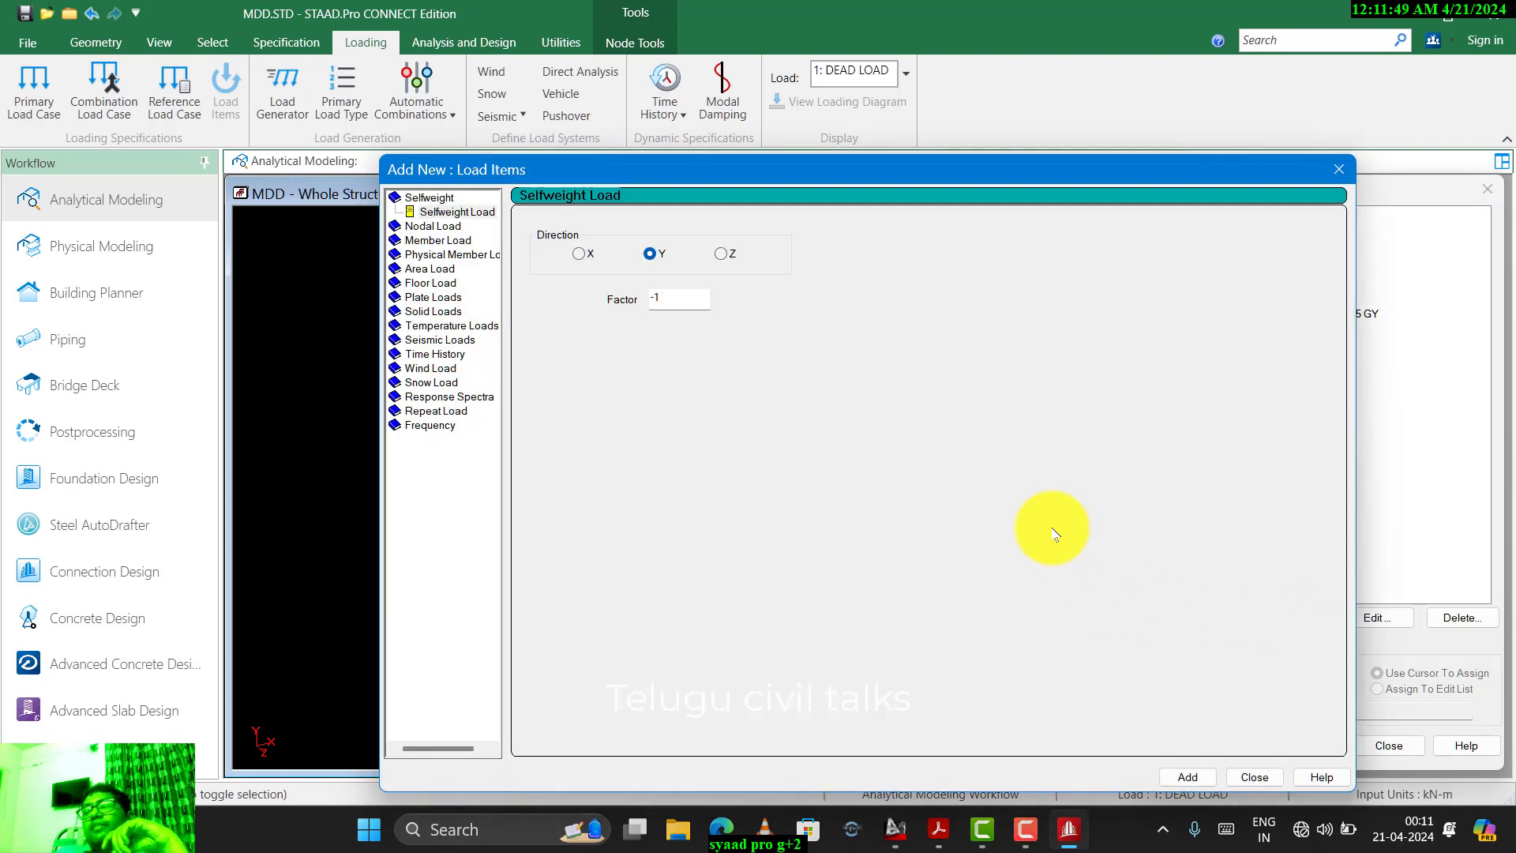
{"action": "left_click", "coordinate": [436, 282]}
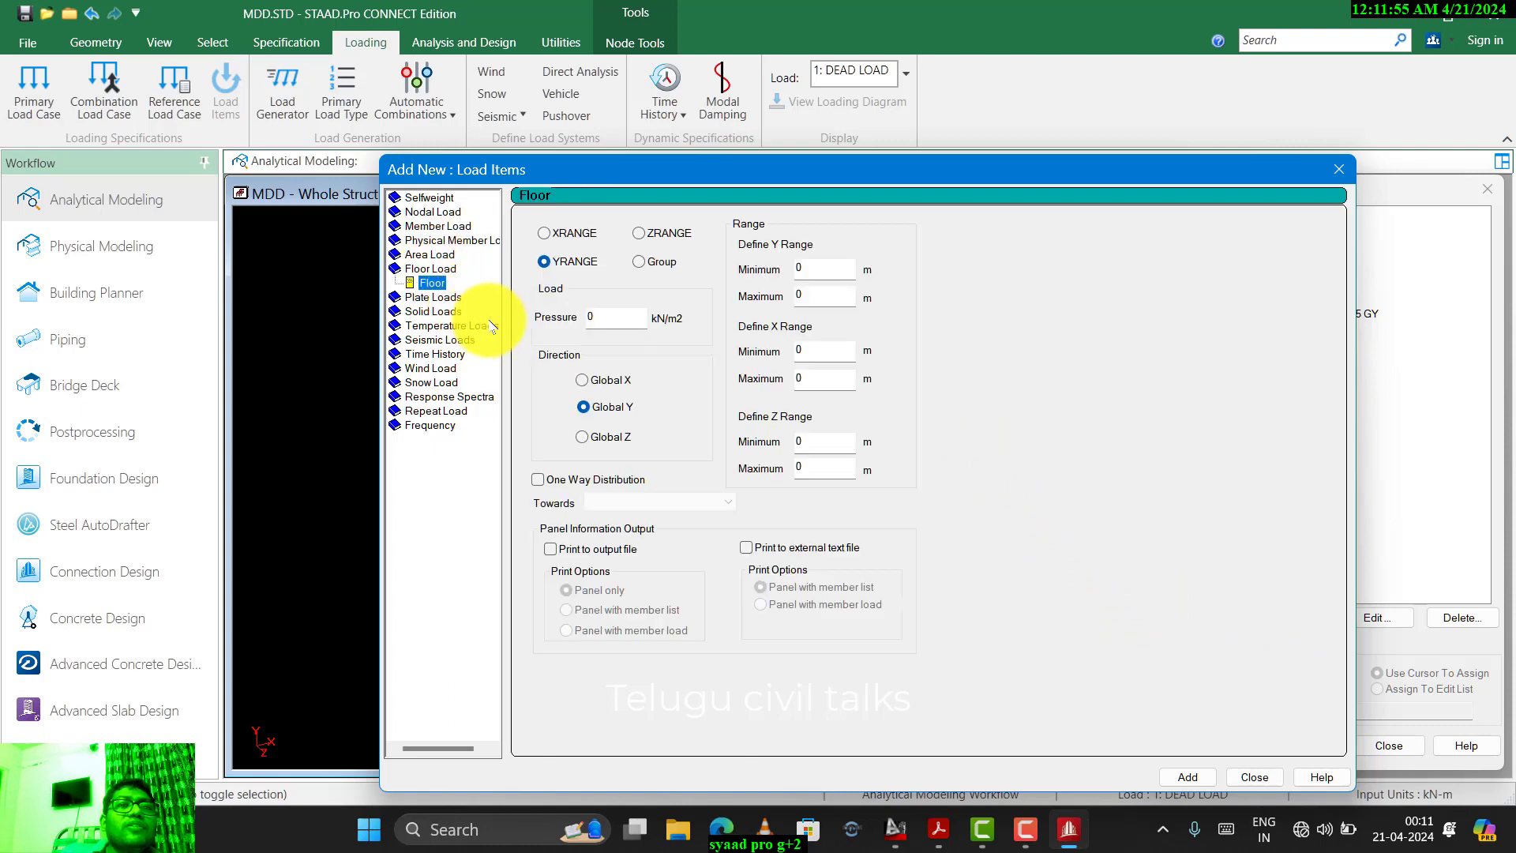
- Switch to the is.875.2.1987.pdf imposed loads code in Adobe Acrobat Reader and collapse the tools pane to widen the page
{"action": "key", "text": "alt+Tab"}
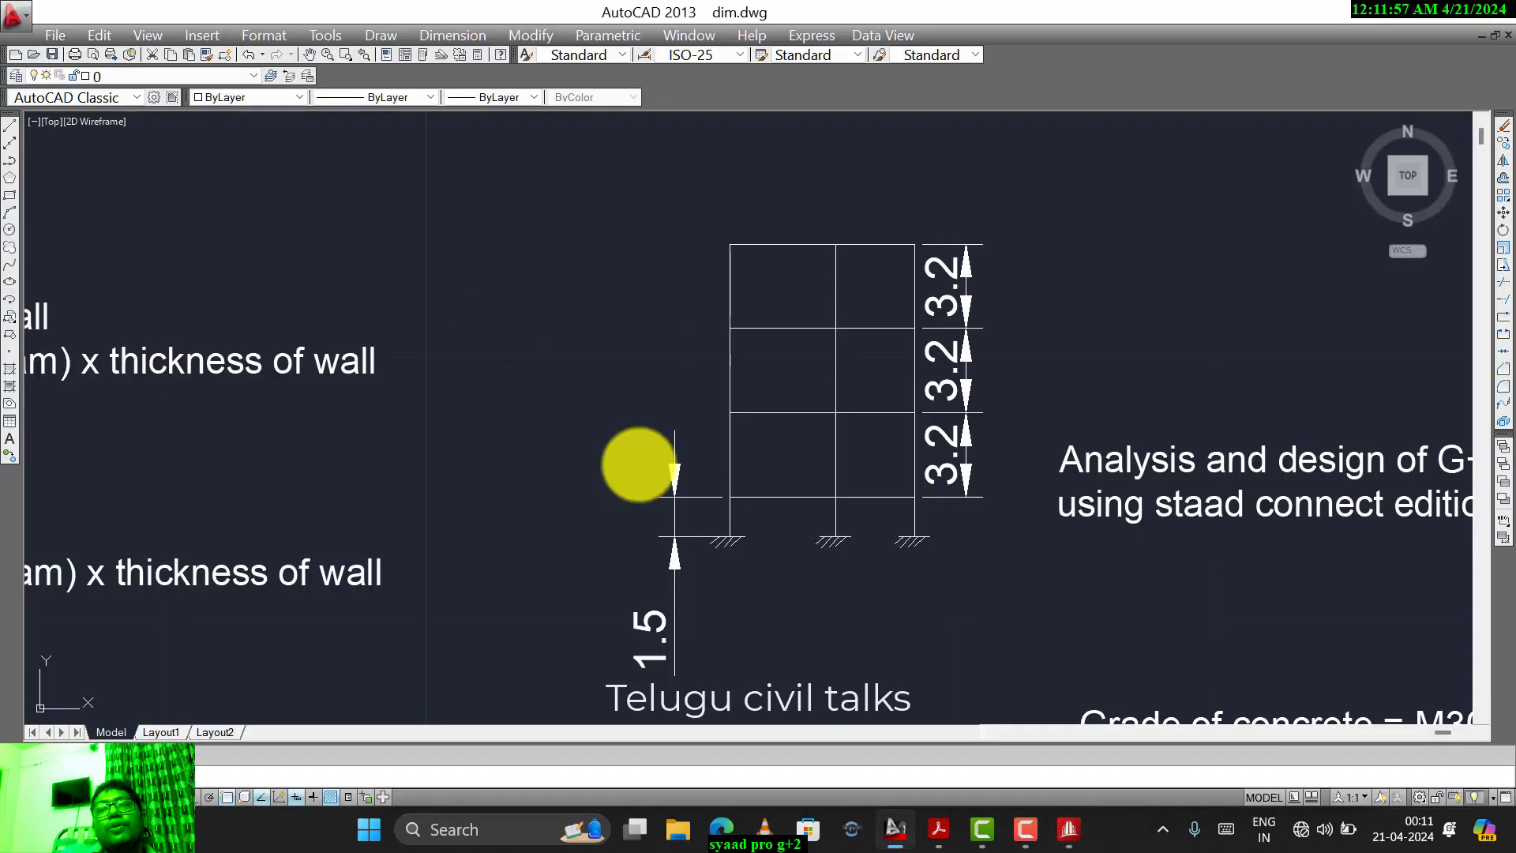
{"action": "left_click", "coordinate": [1071, 834]}
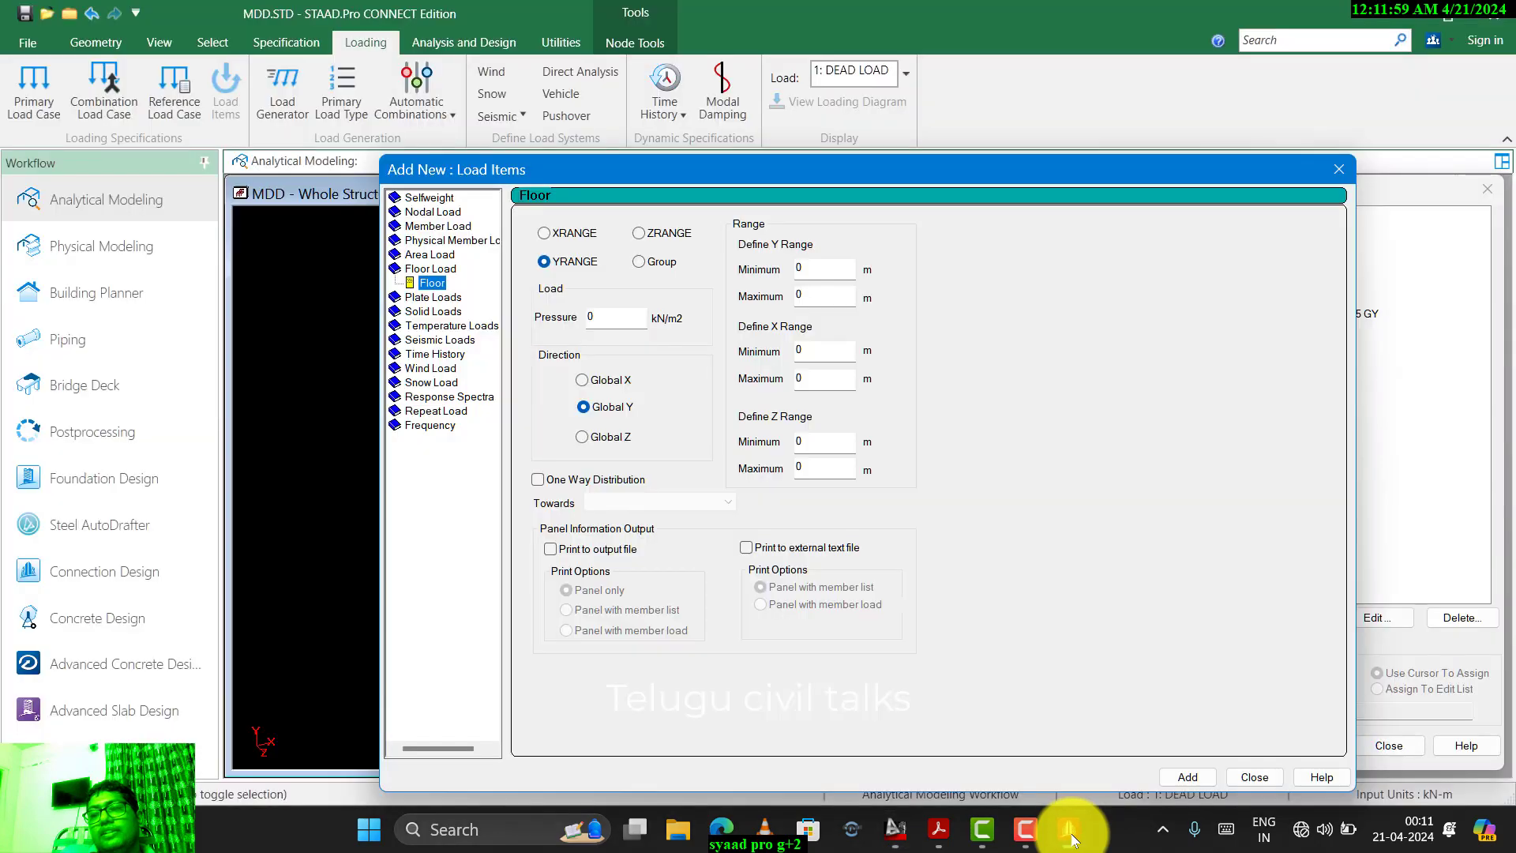
{"action": "left_click", "coordinate": [1070, 832]}
{"action": "mouse_move", "coordinate": [939, 830]}
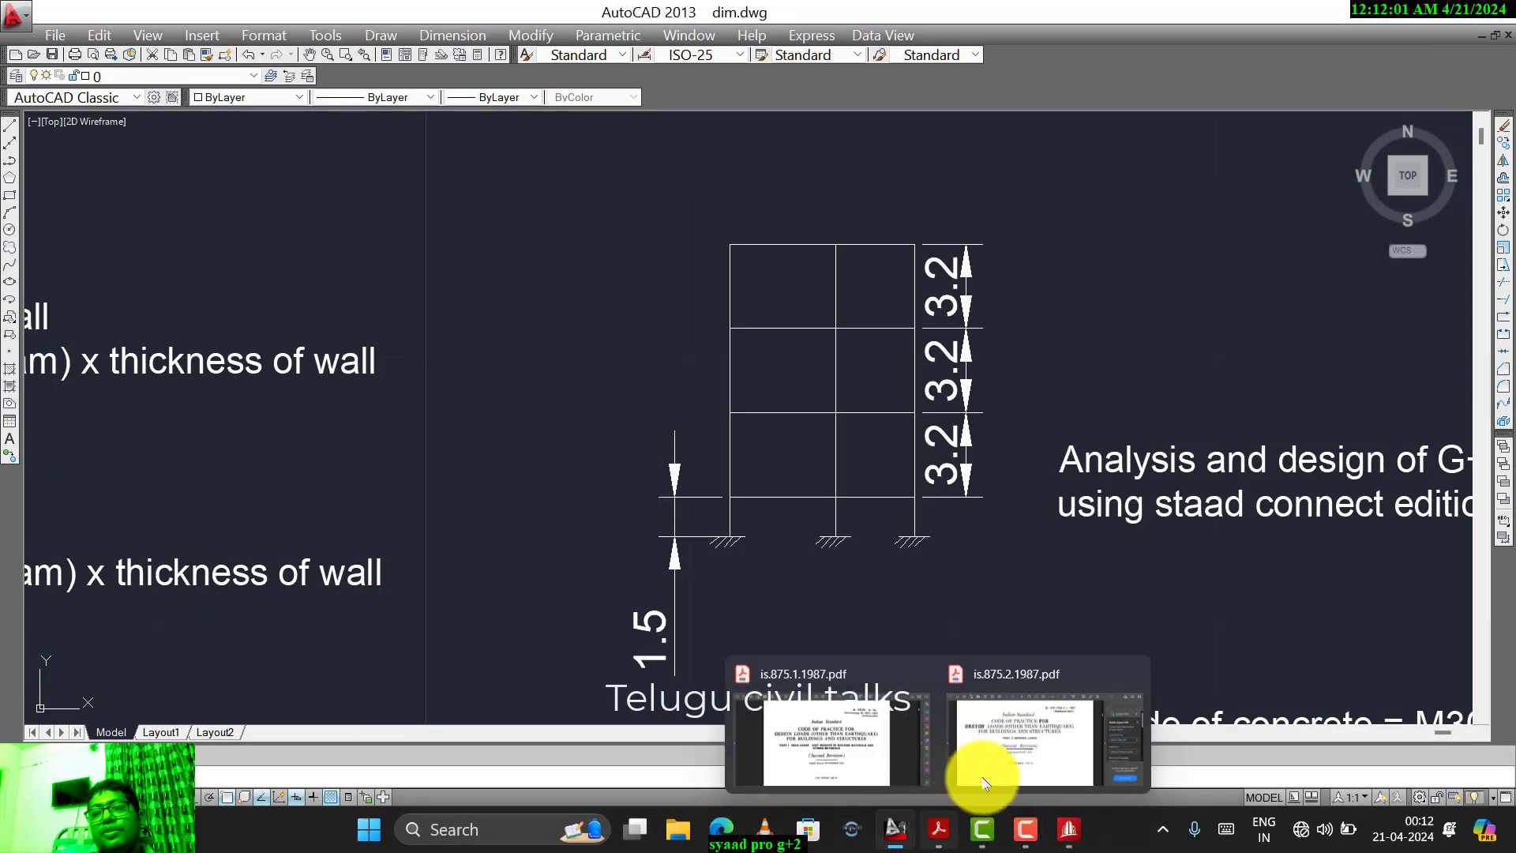
{"action": "left_click", "coordinate": [998, 760]}
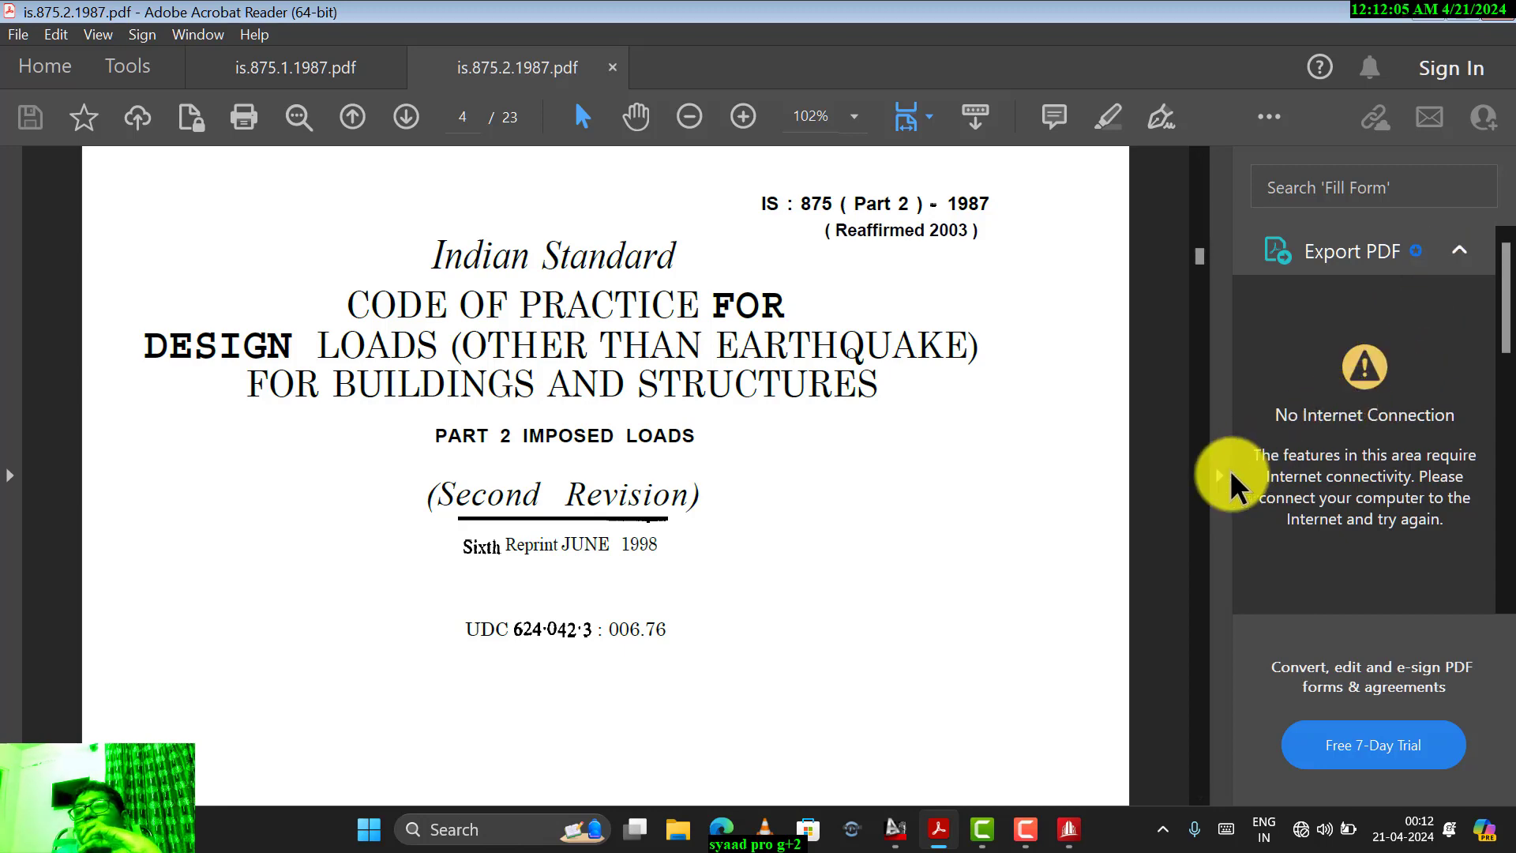
{"action": "left_click", "coordinate": [1218, 476]}
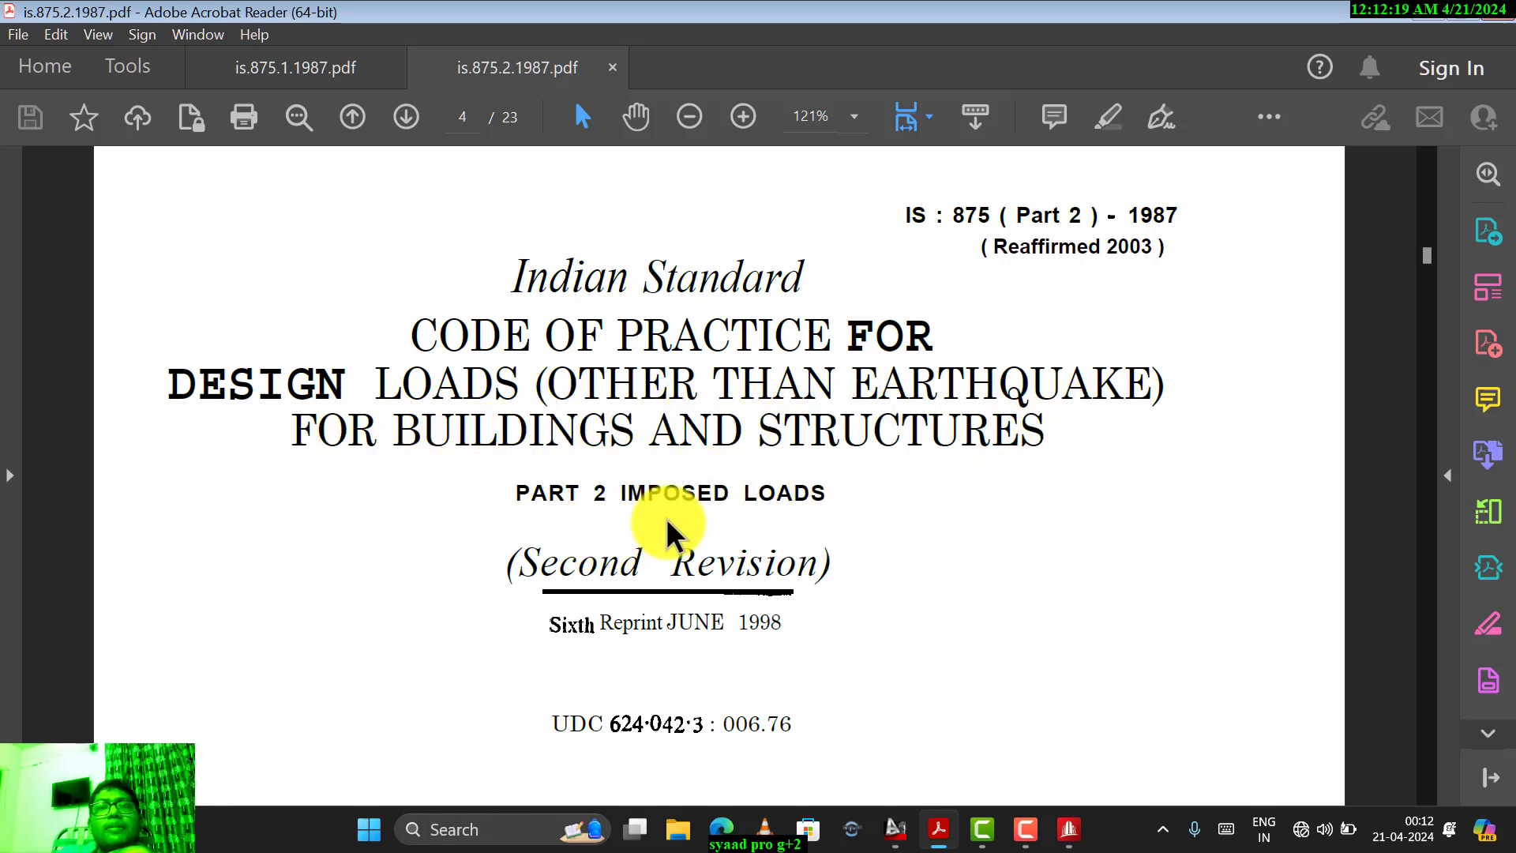
- Look through the title, contents and foreword pages of IS 875 Part 2 up to the Terminology section
{"action": "scroll", "coordinate": [755, 527], "scroll_direction": "down", "scroll_amount": 4}
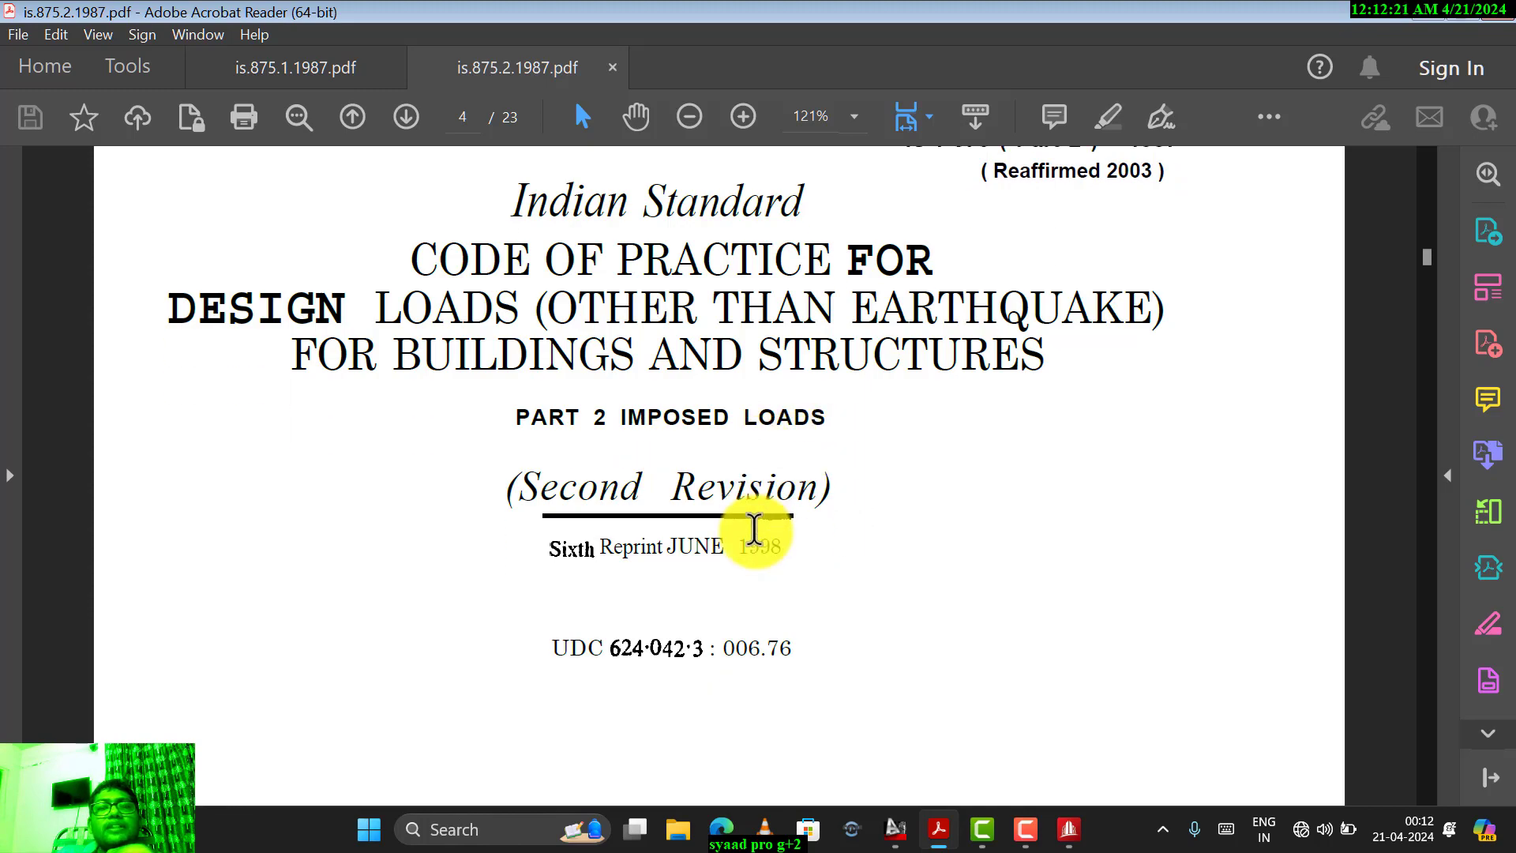
{"action": "scroll", "coordinate": [755, 528], "scroll_direction": "down", "scroll_amount": 15}
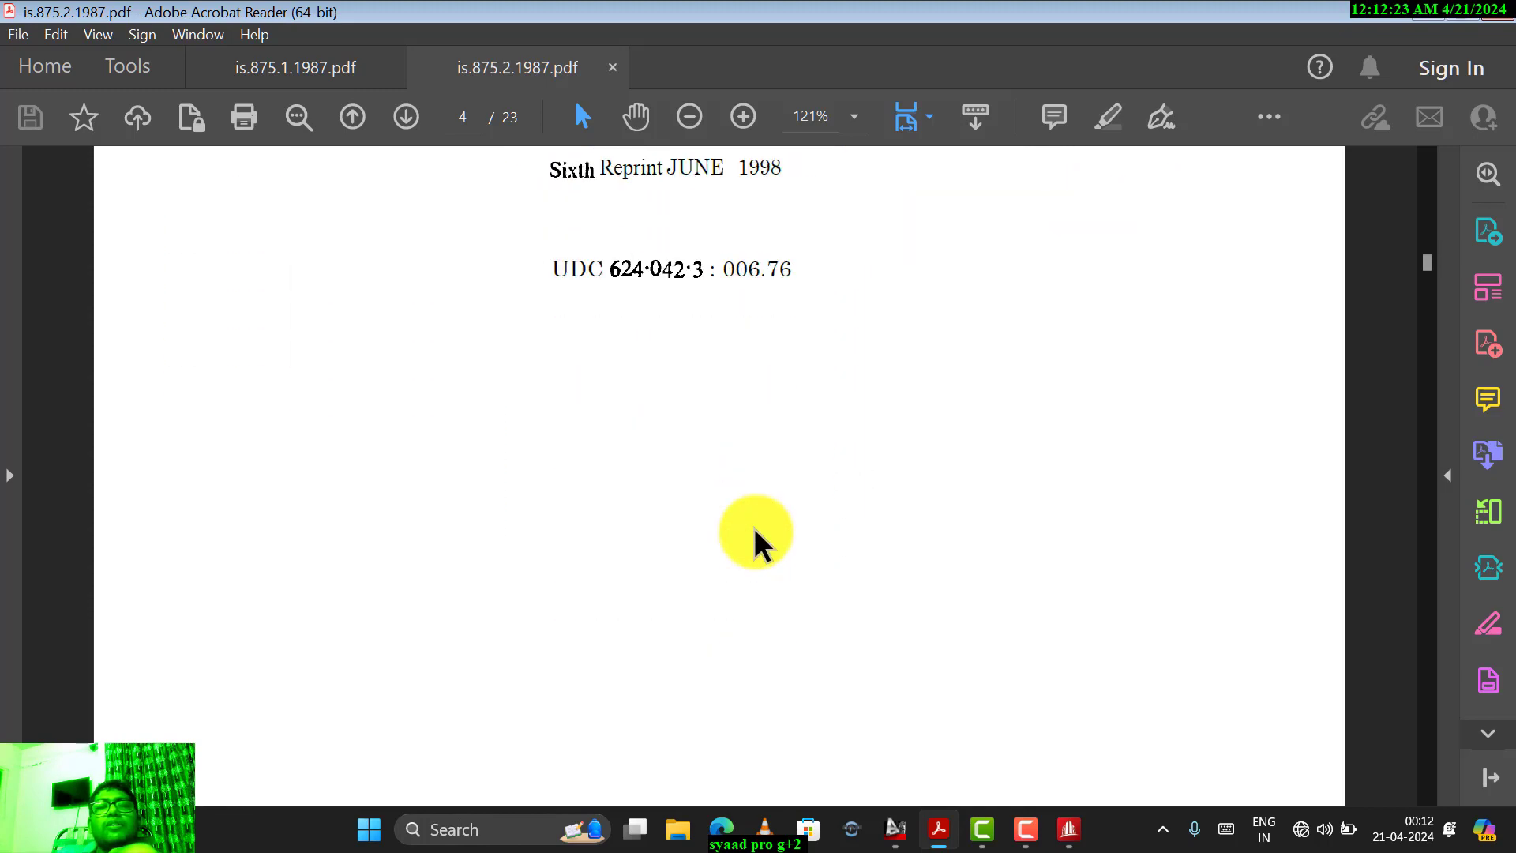
{"action": "scroll", "coordinate": [755, 527], "scroll_direction": "down", "scroll_amount": 20}
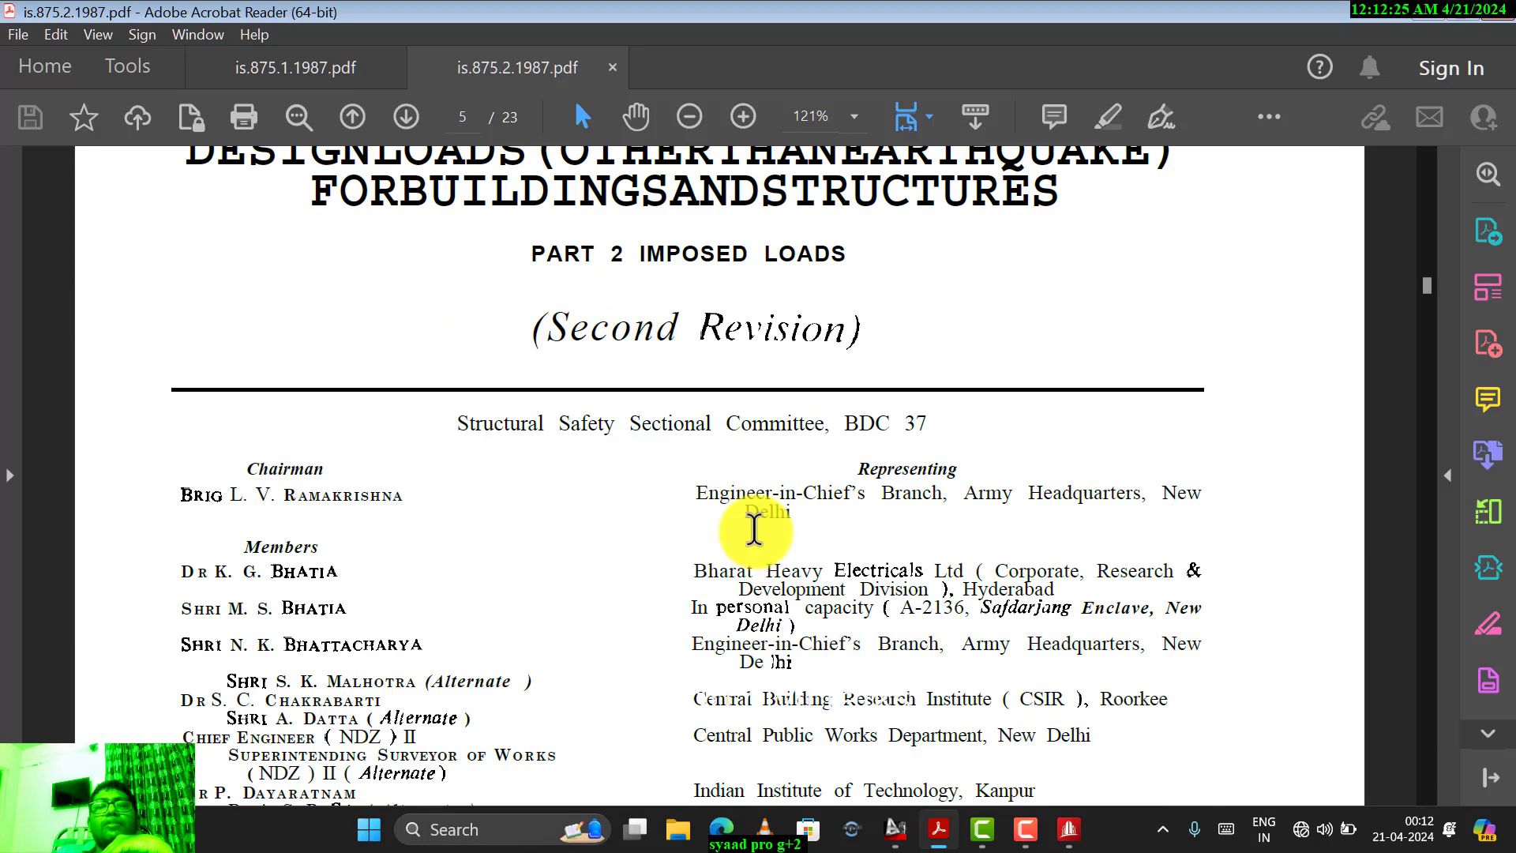
{"action": "scroll", "coordinate": [755, 528], "scroll_direction": "down", "scroll_amount": 20}
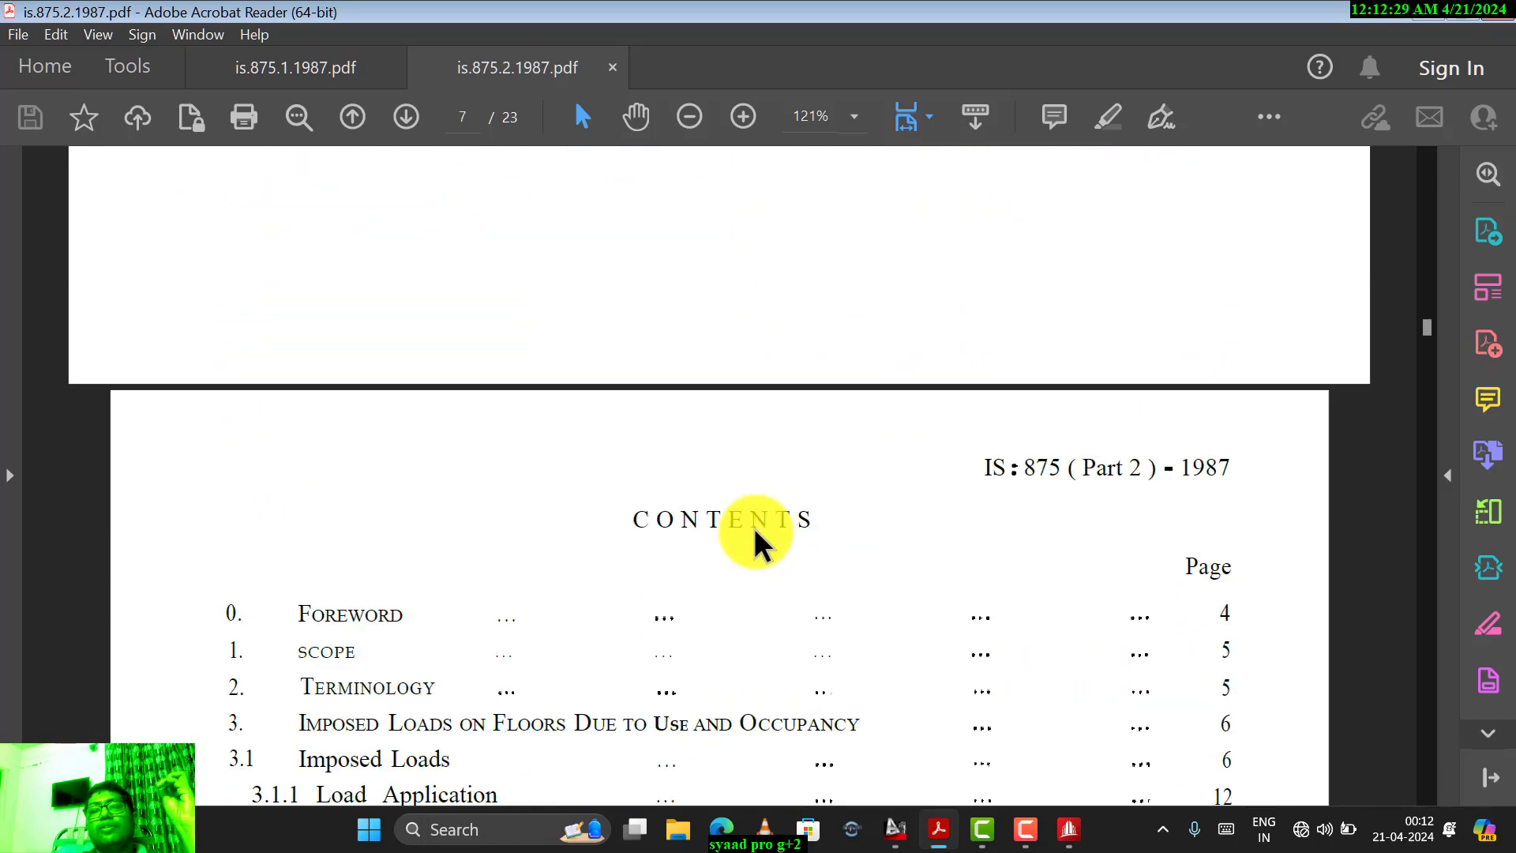
{"action": "scroll", "coordinate": [755, 531], "scroll_direction": "down", "scroll_amount": 5}
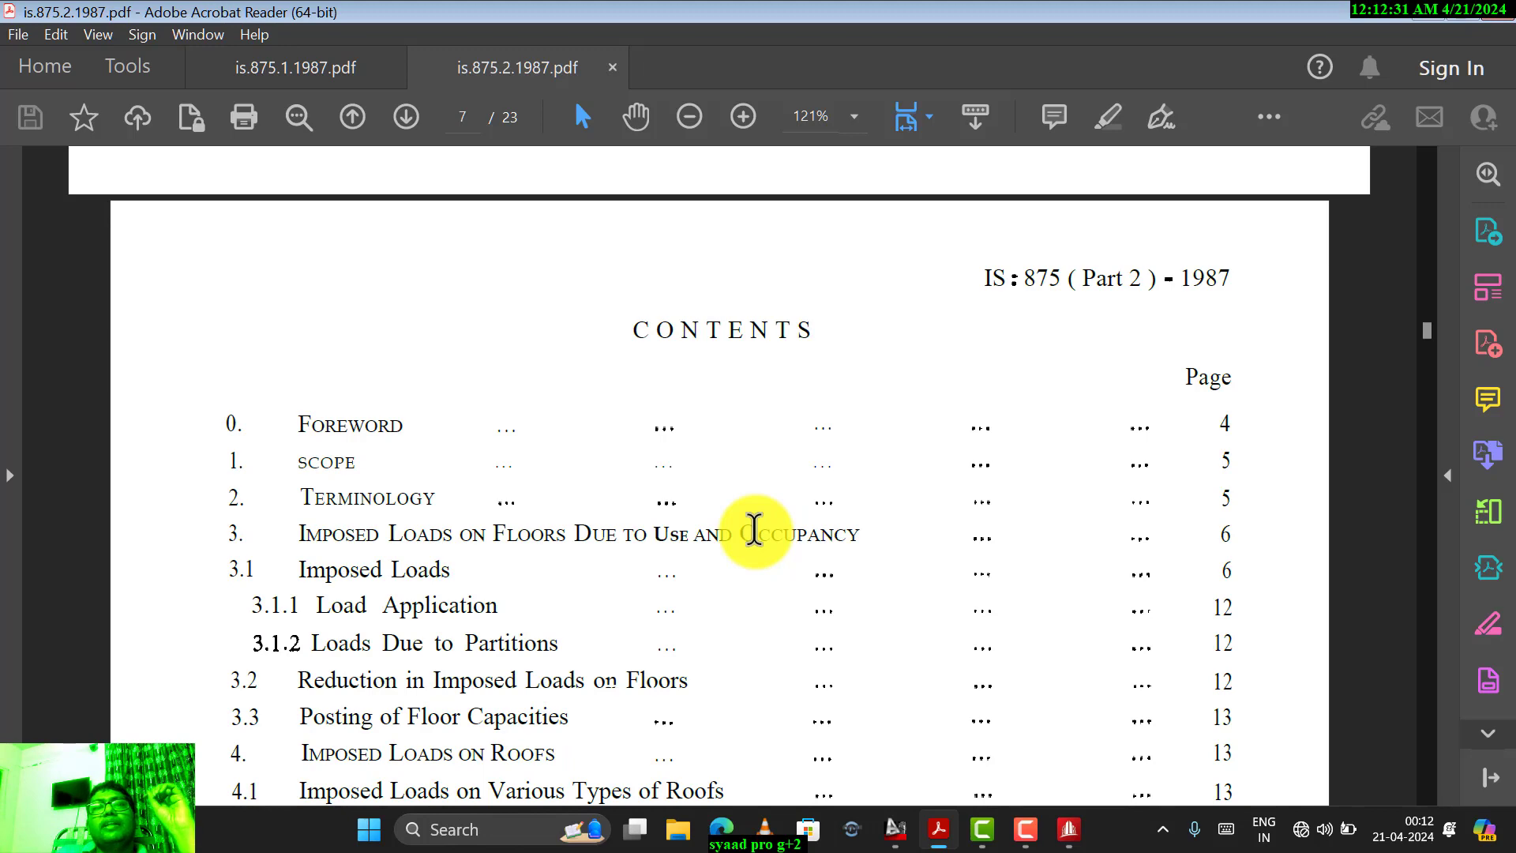
{"action": "scroll", "coordinate": [755, 530], "scroll_direction": "down", "scroll_amount": 5}
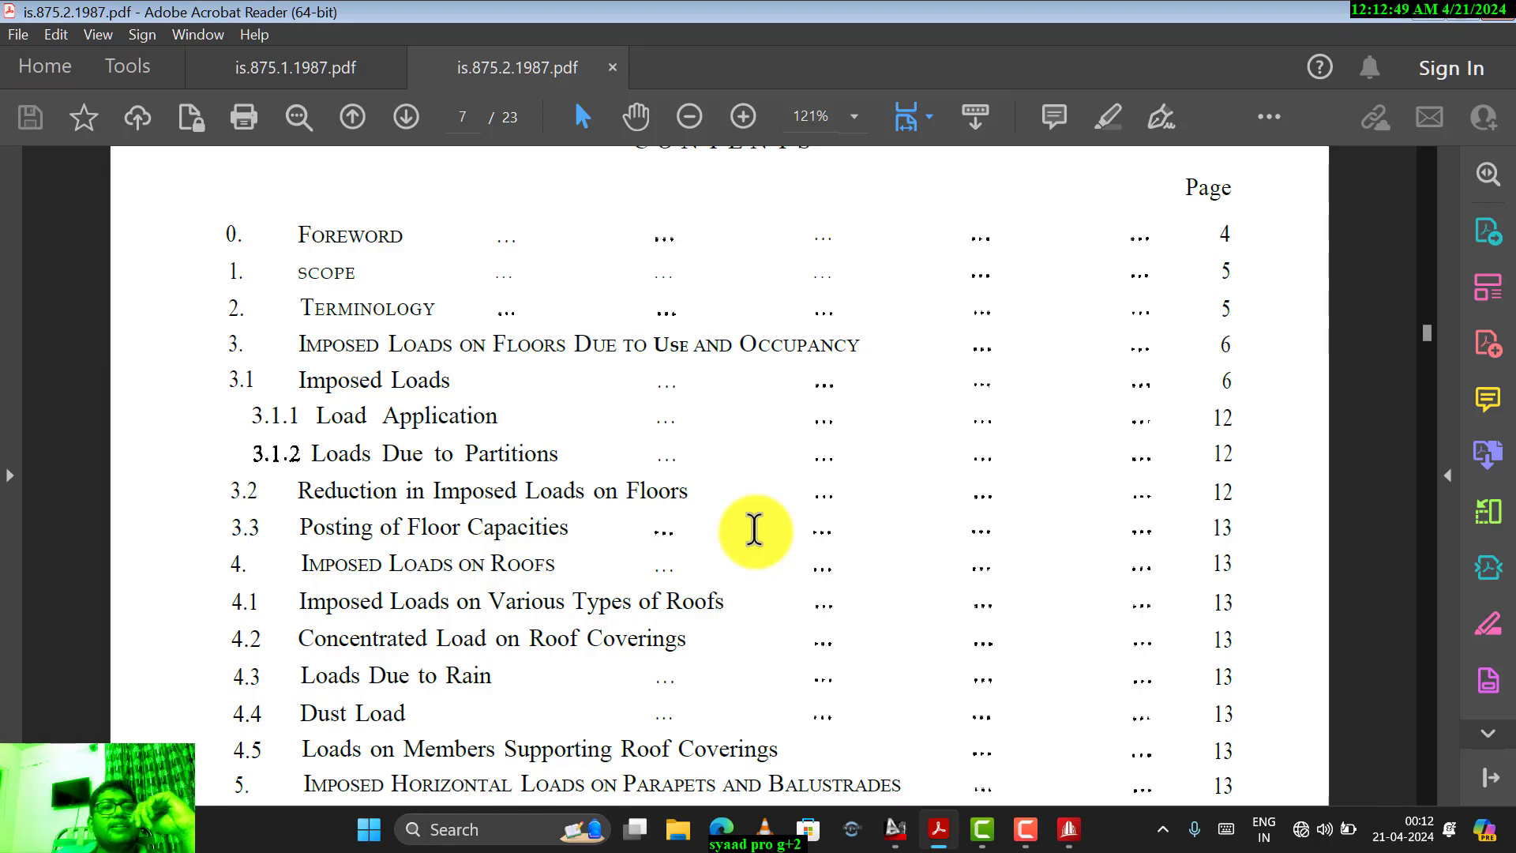
{"action": "scroll", "coordinate": [626, 537], "scroll_direction": "down", "scroll_amount": 15}
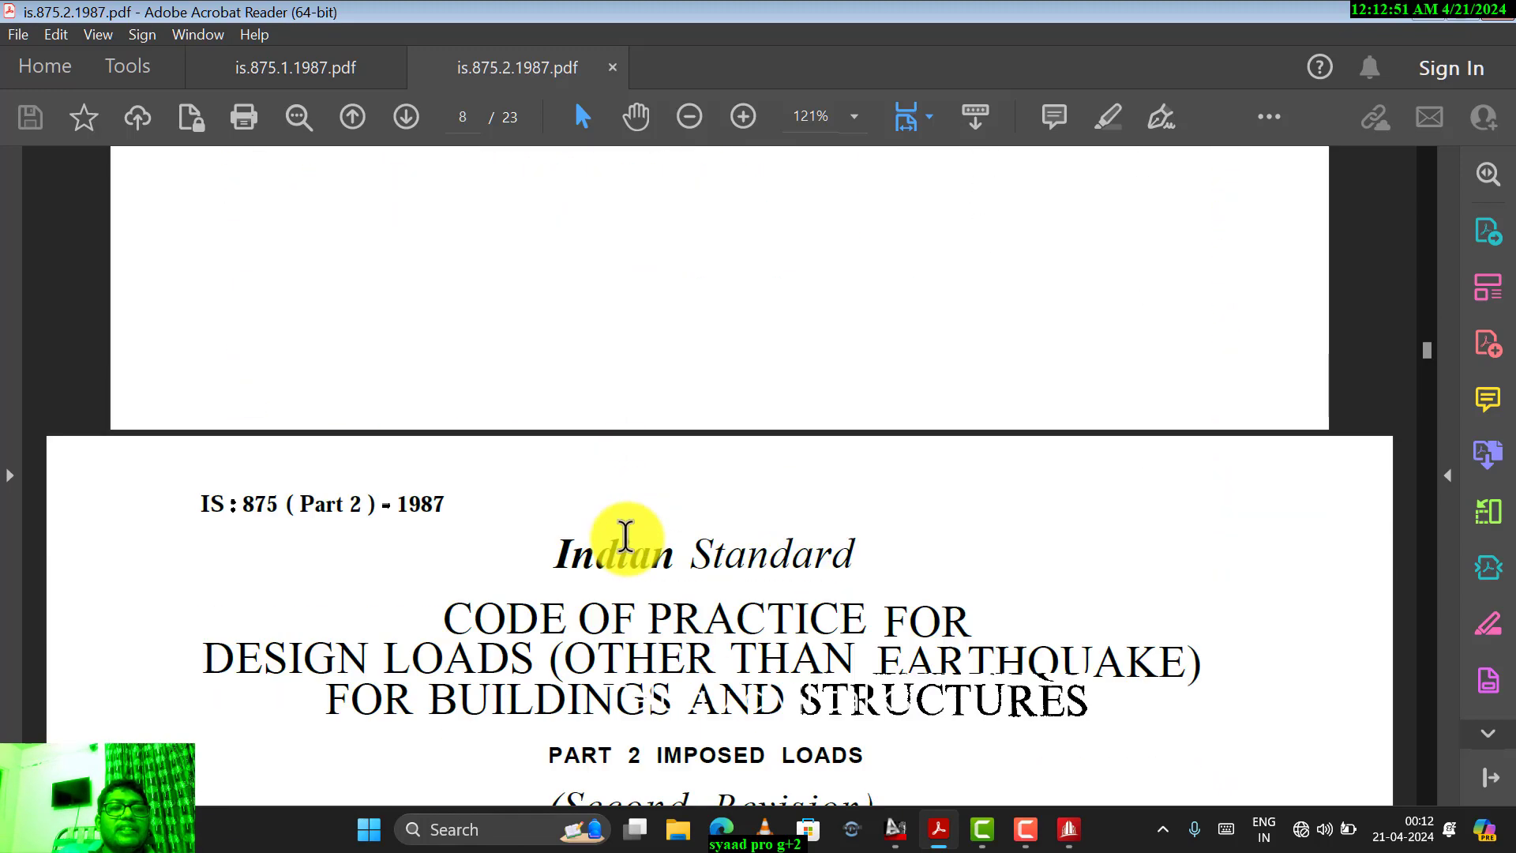
{"action": "scroll", "coordinate": [626, 537], "scroll_direction": "down", "scroll_amount": 18}
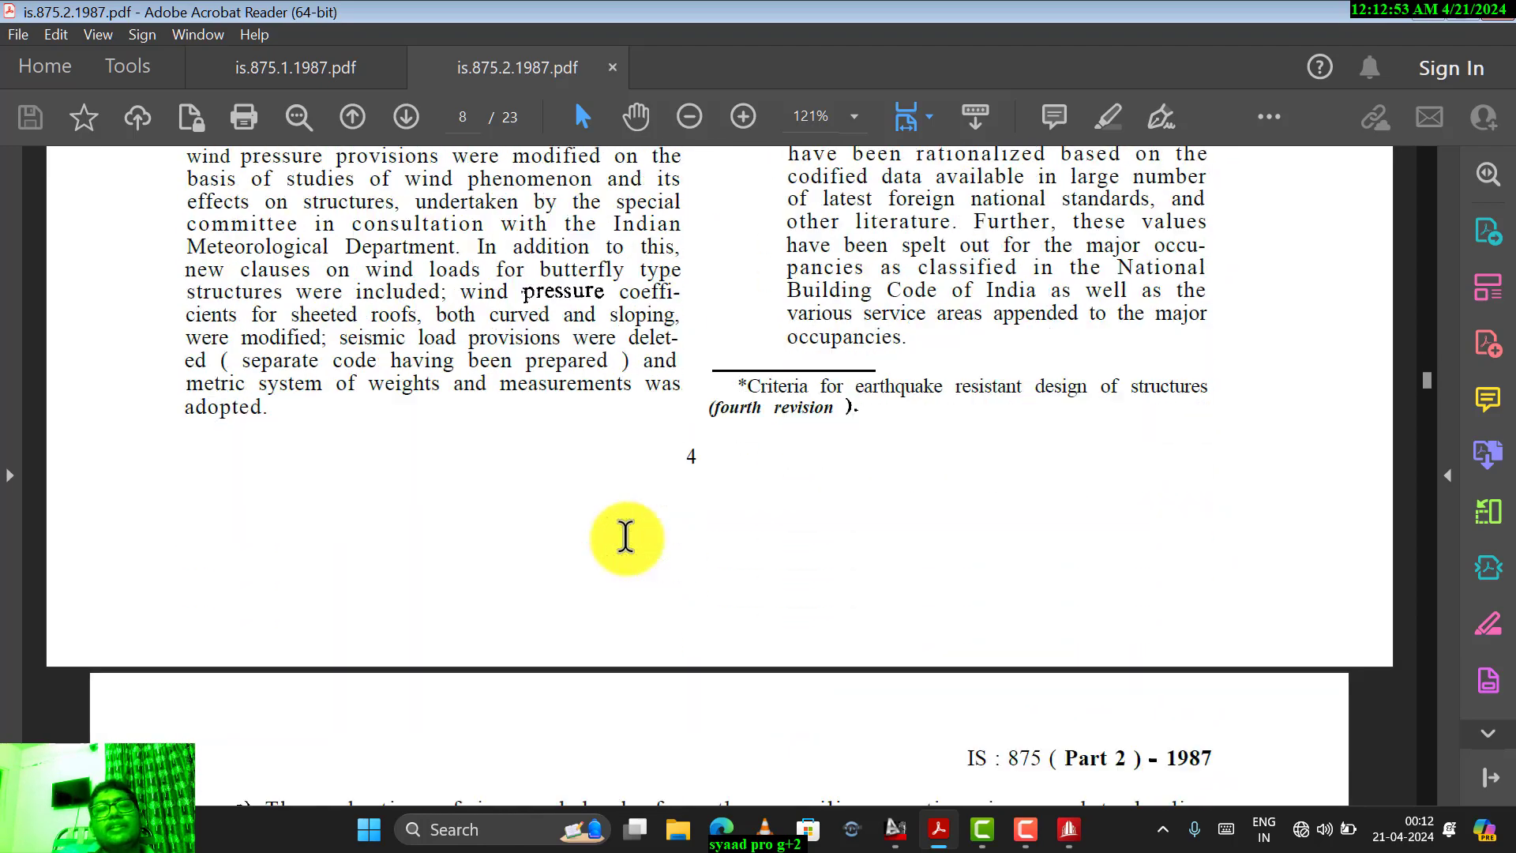
{"action": "scroll", "coordinate": [626, 537], "scroll_direction": "down", "scroll_amount": 18}
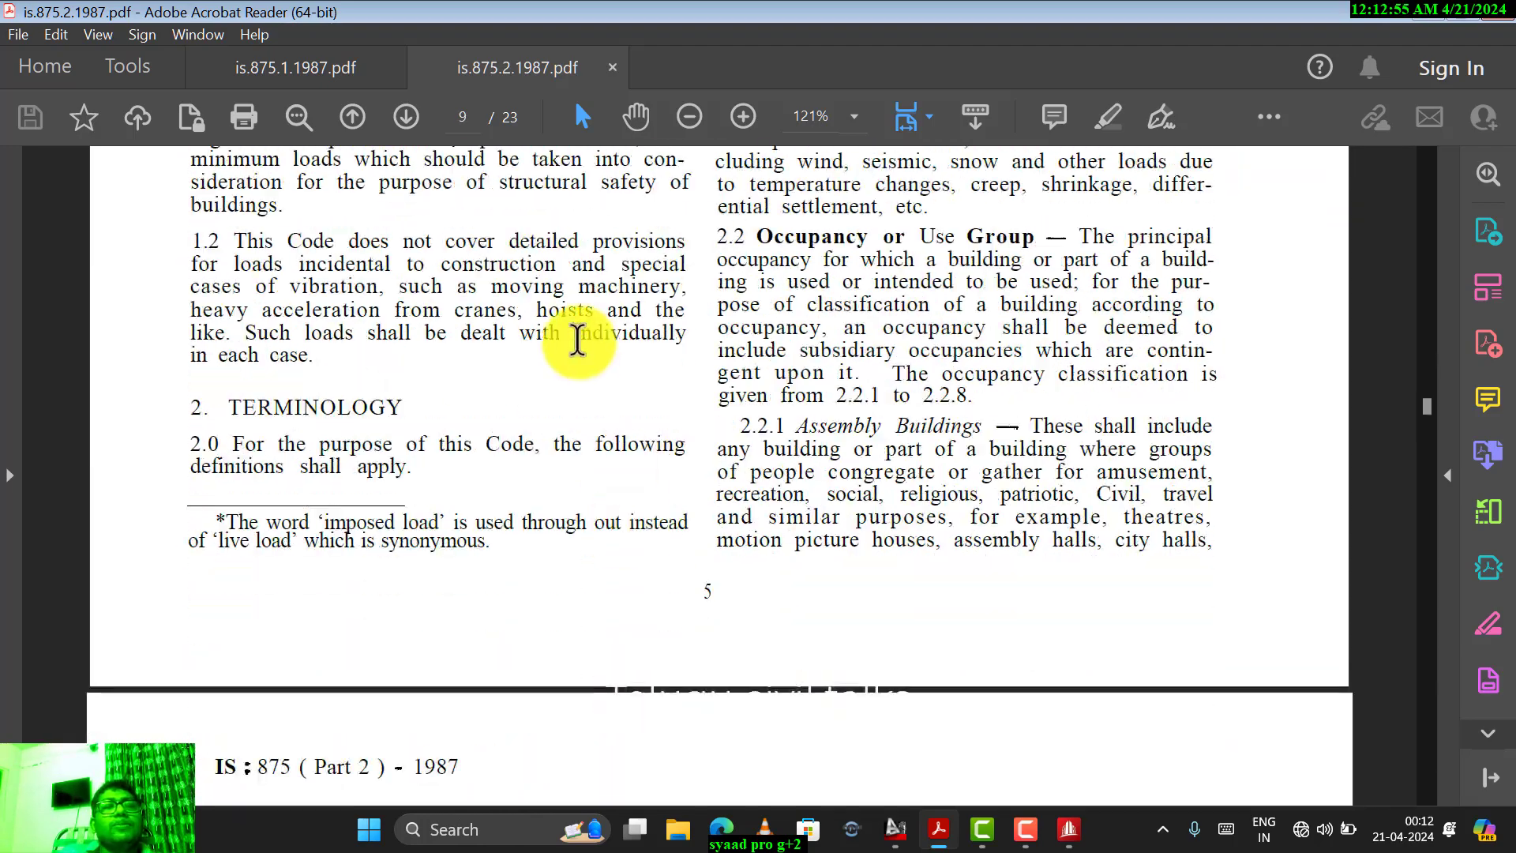
- Read the imposed load definition and the occupancy classifications in clauses 2.2.1 to 2.2.8, from assembly to residential and storage buildings
{"action": "scroll", "coordinate": [579, 342], "scroll_direction": "down", "scroll_amount": 9}
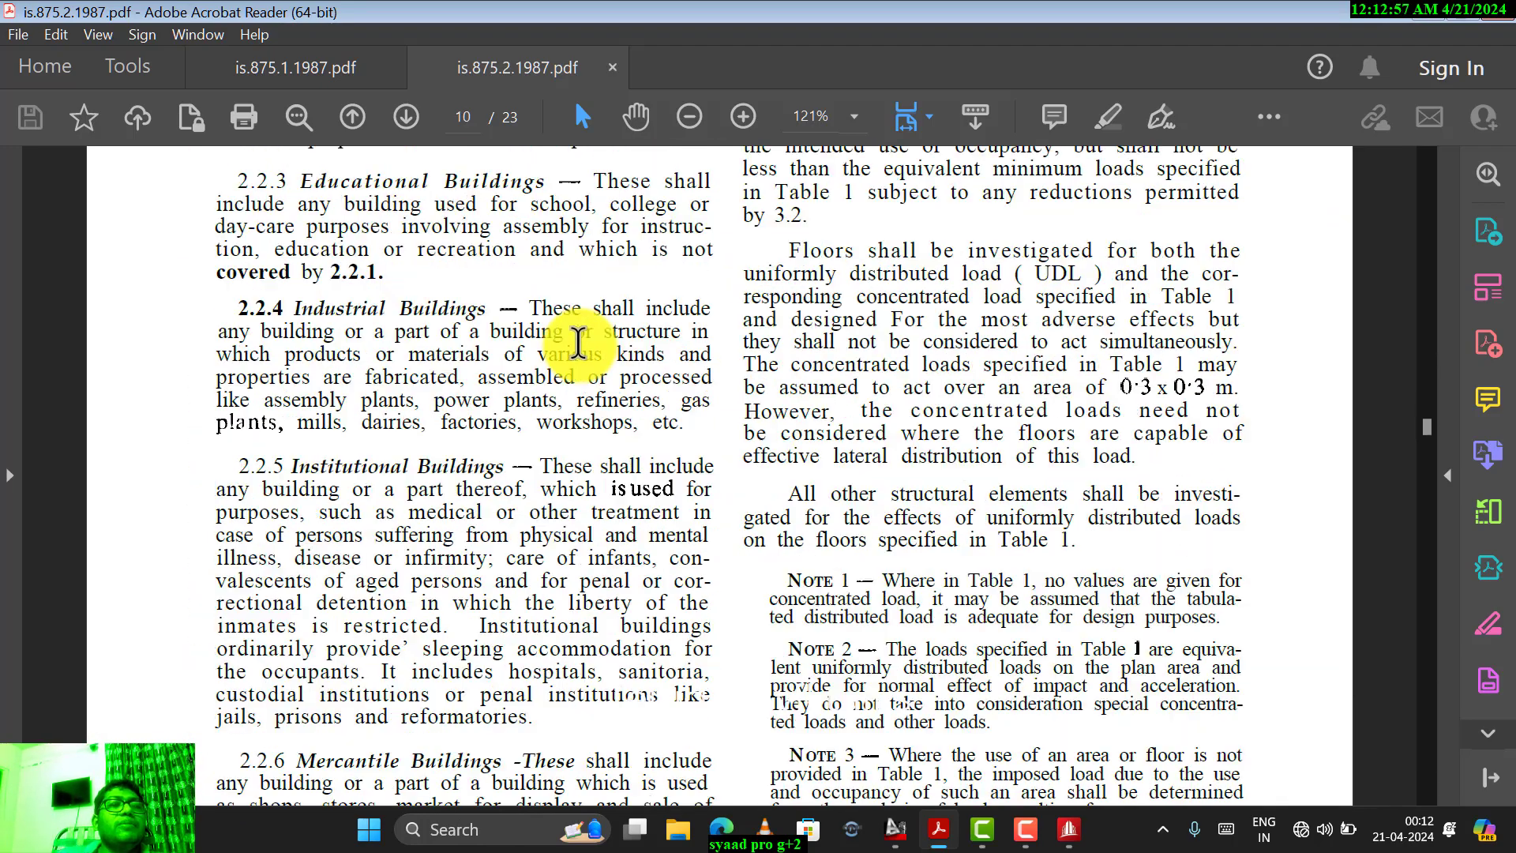
{"action": "scroll", "coordinate": [355, 372], "scroll_direction": "up", "scroll_amount": 10}
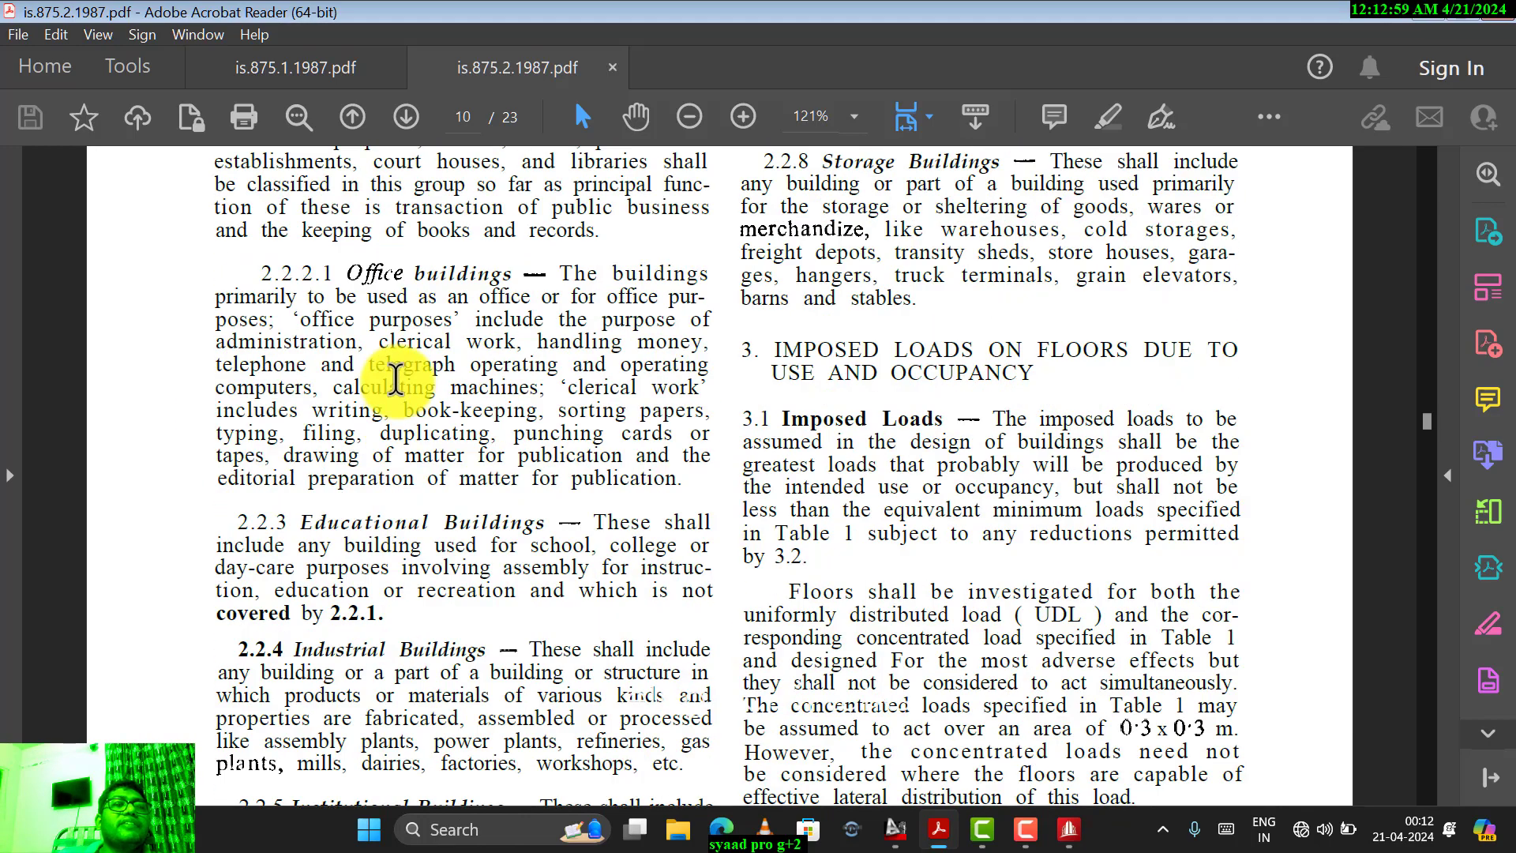
{"action": "scroll", "coordinate": [397, 397], "scroll_direction": "up", "scroll_amount": 10}
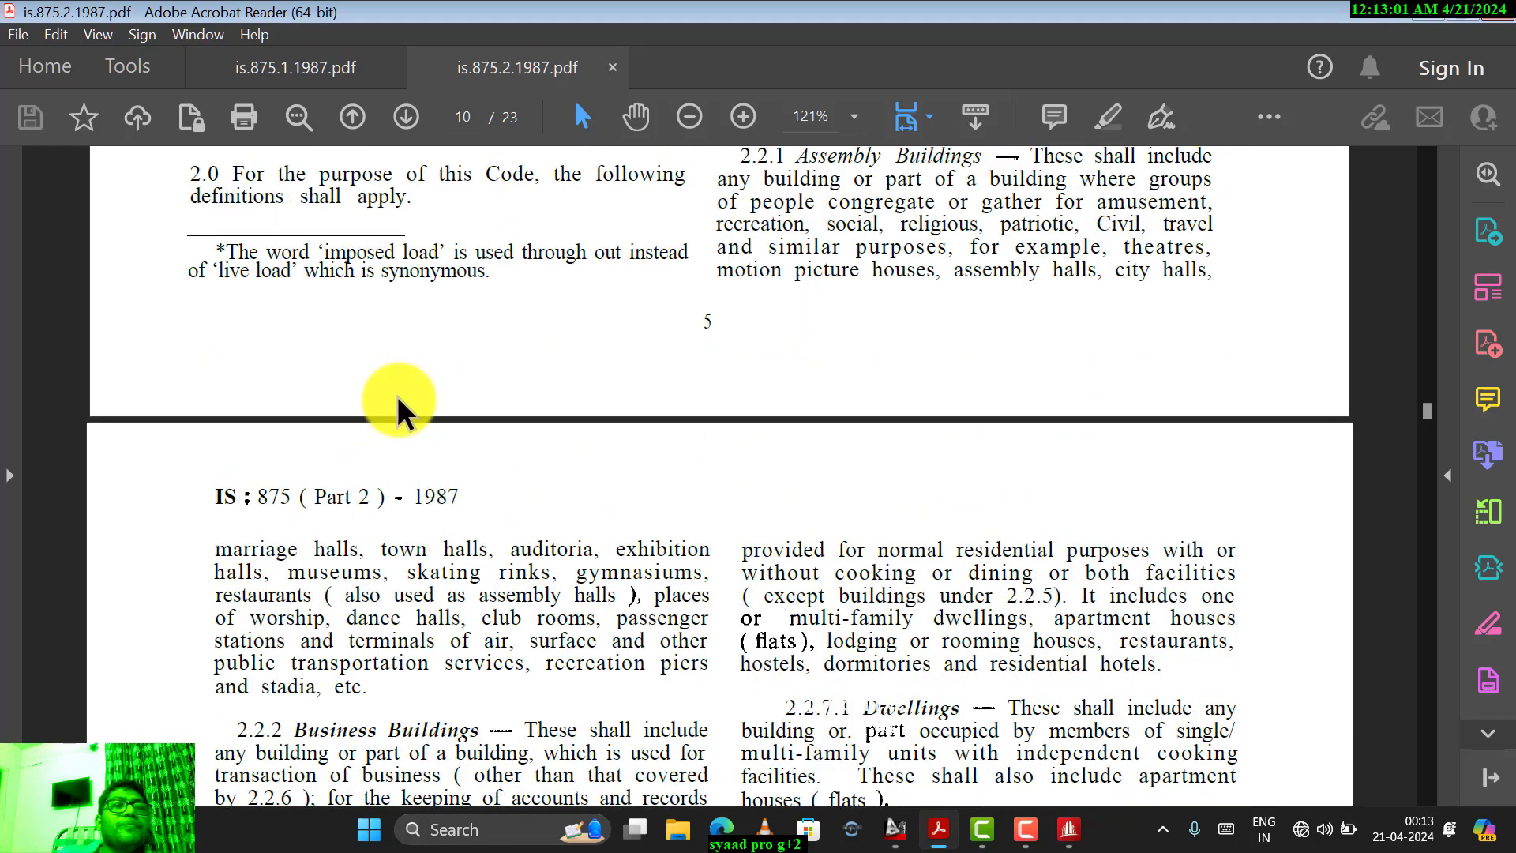
{"action": "scroll", "coordinate": [836, 458], "scroll_direction": "up", "scroll_amount": 4}
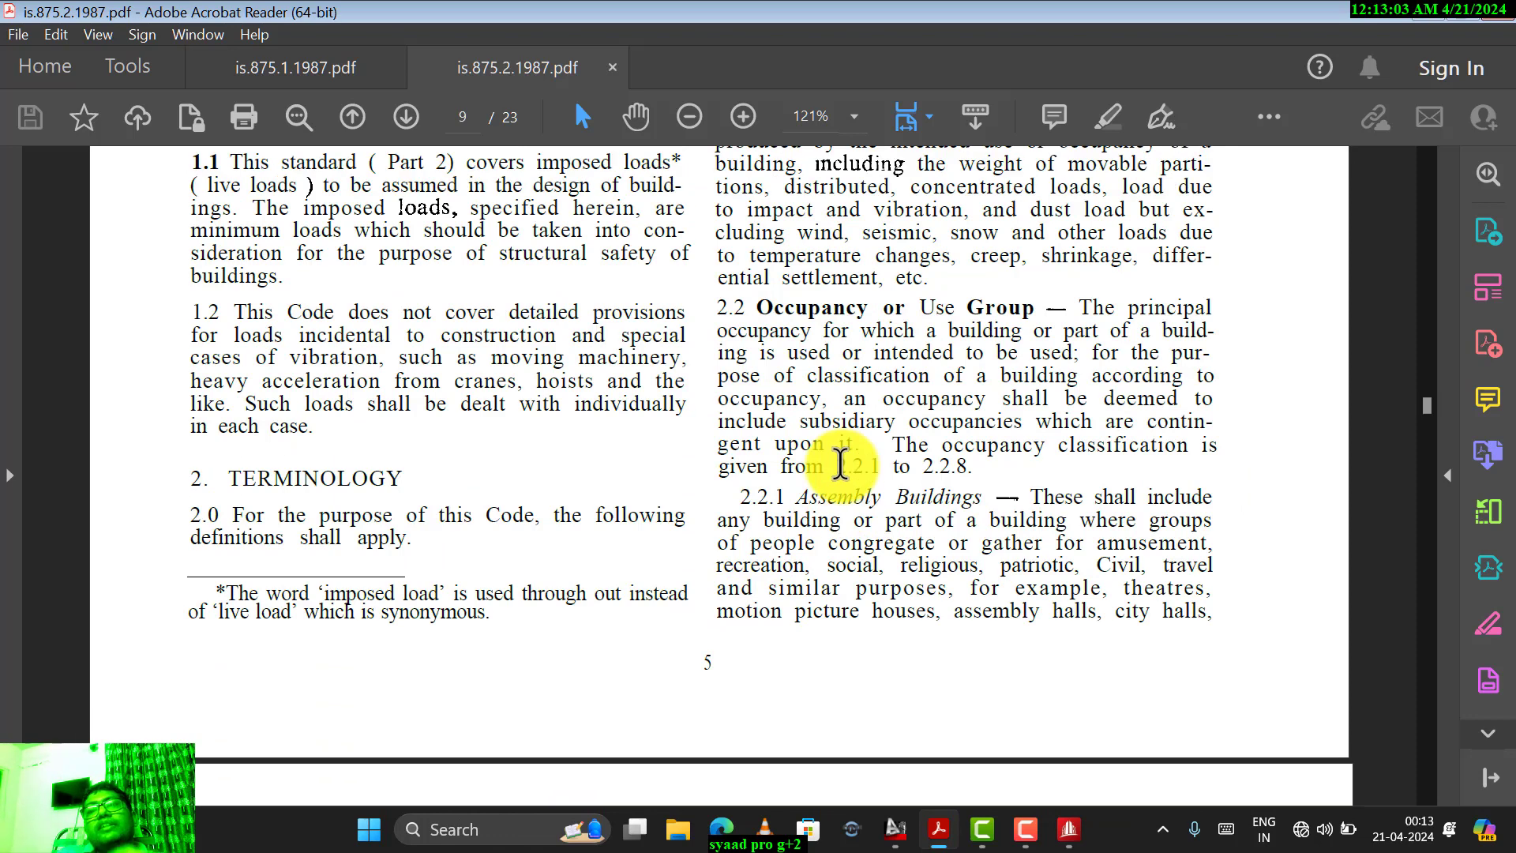
{"action": "scroll", "coordinate": [965, 508], "scroll_direction": "down", "scroll_amount": 3}
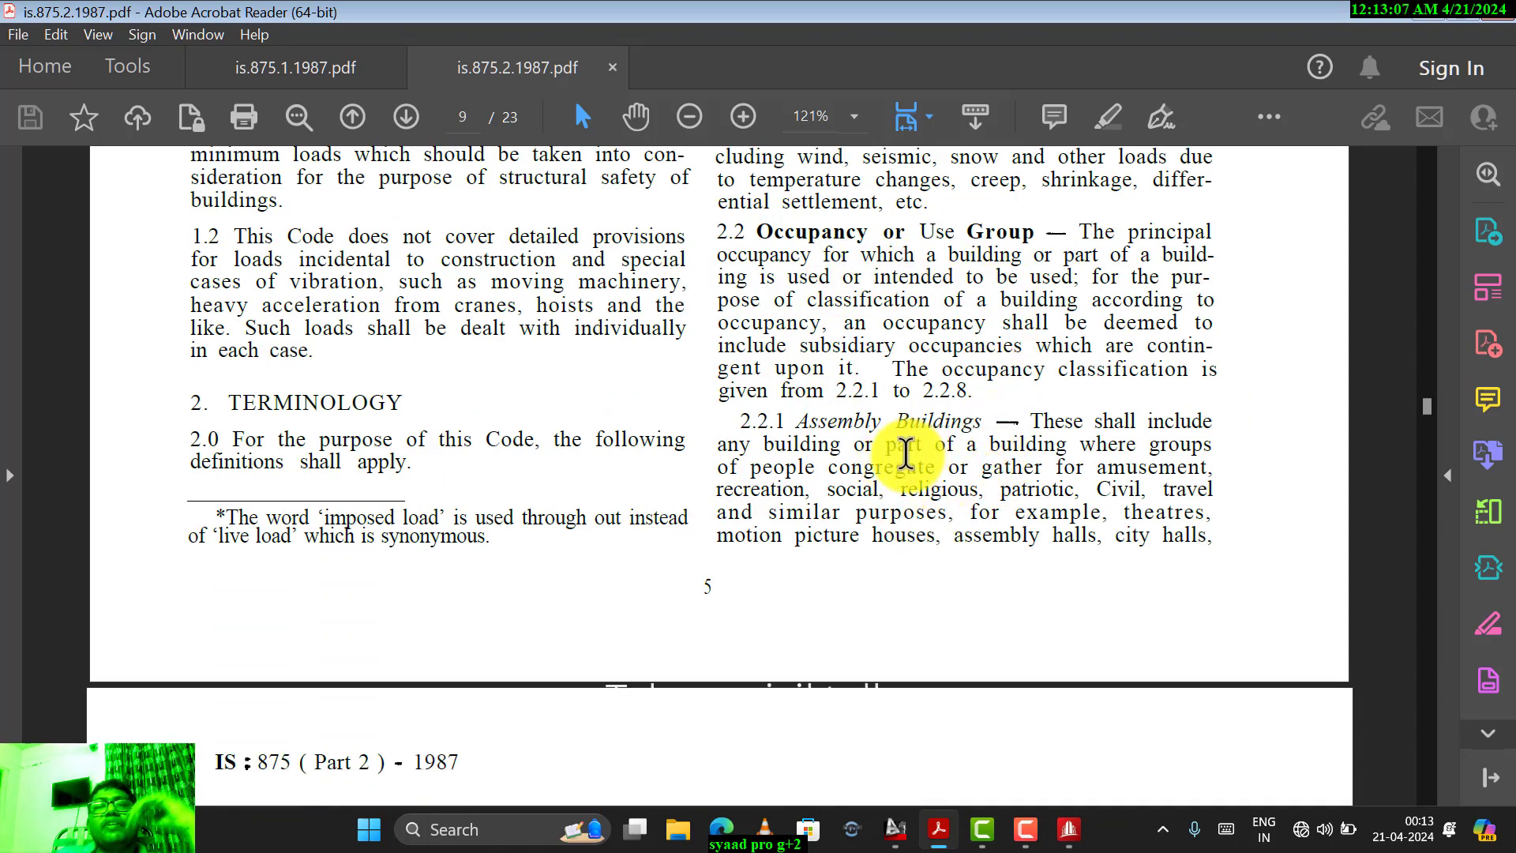
{"action": "scroll", "coordinate": [873, 455], "scroll_direction": "up", "scroll_amount": 4}
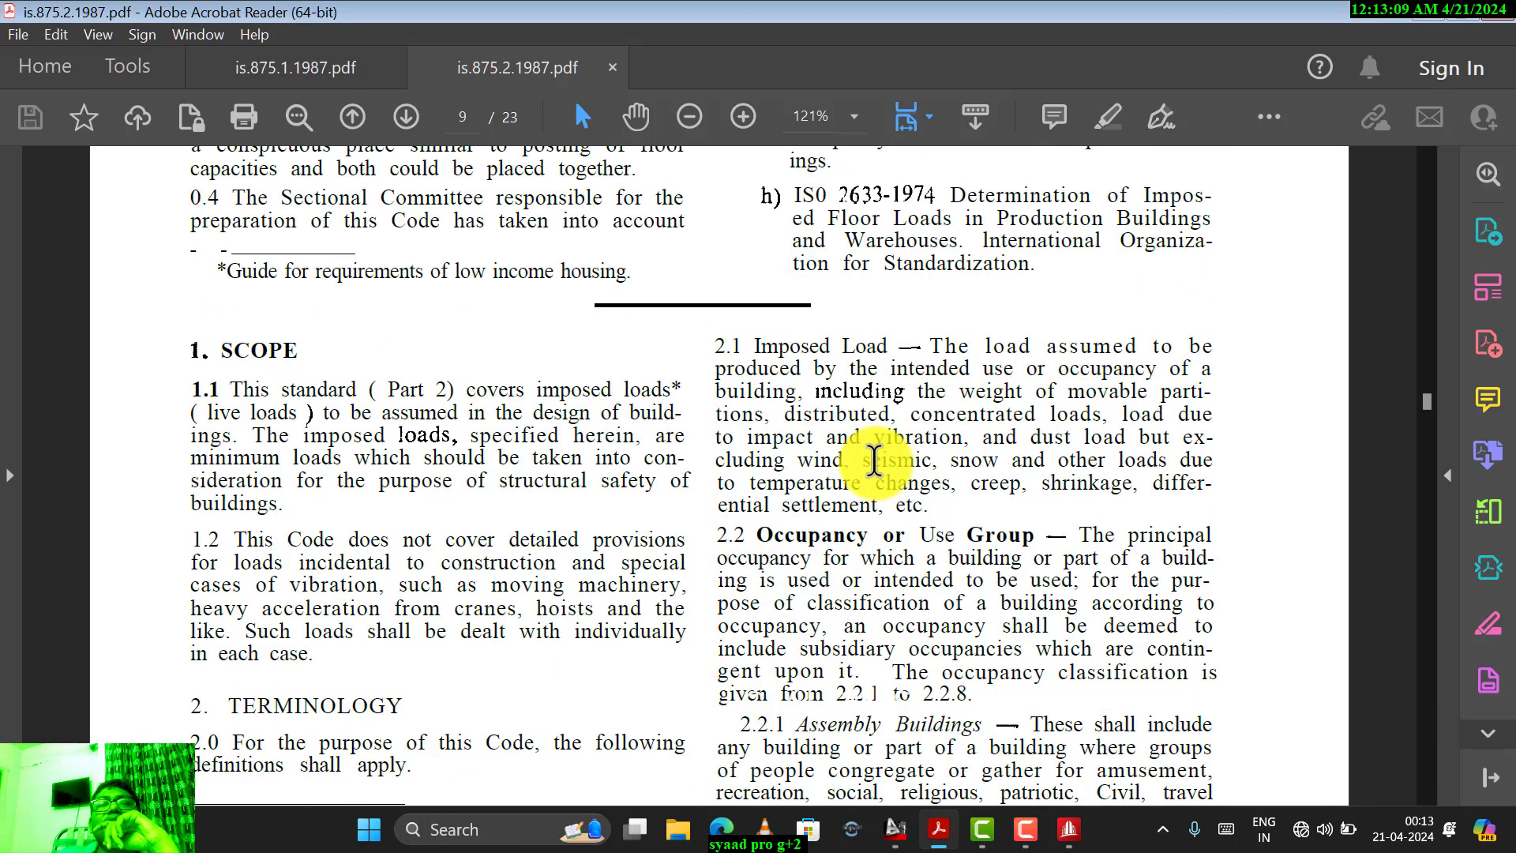
{"action": "scroll", "coordinate": [874, 459], "scroll_direction": "down", "scroll_amount": 10}
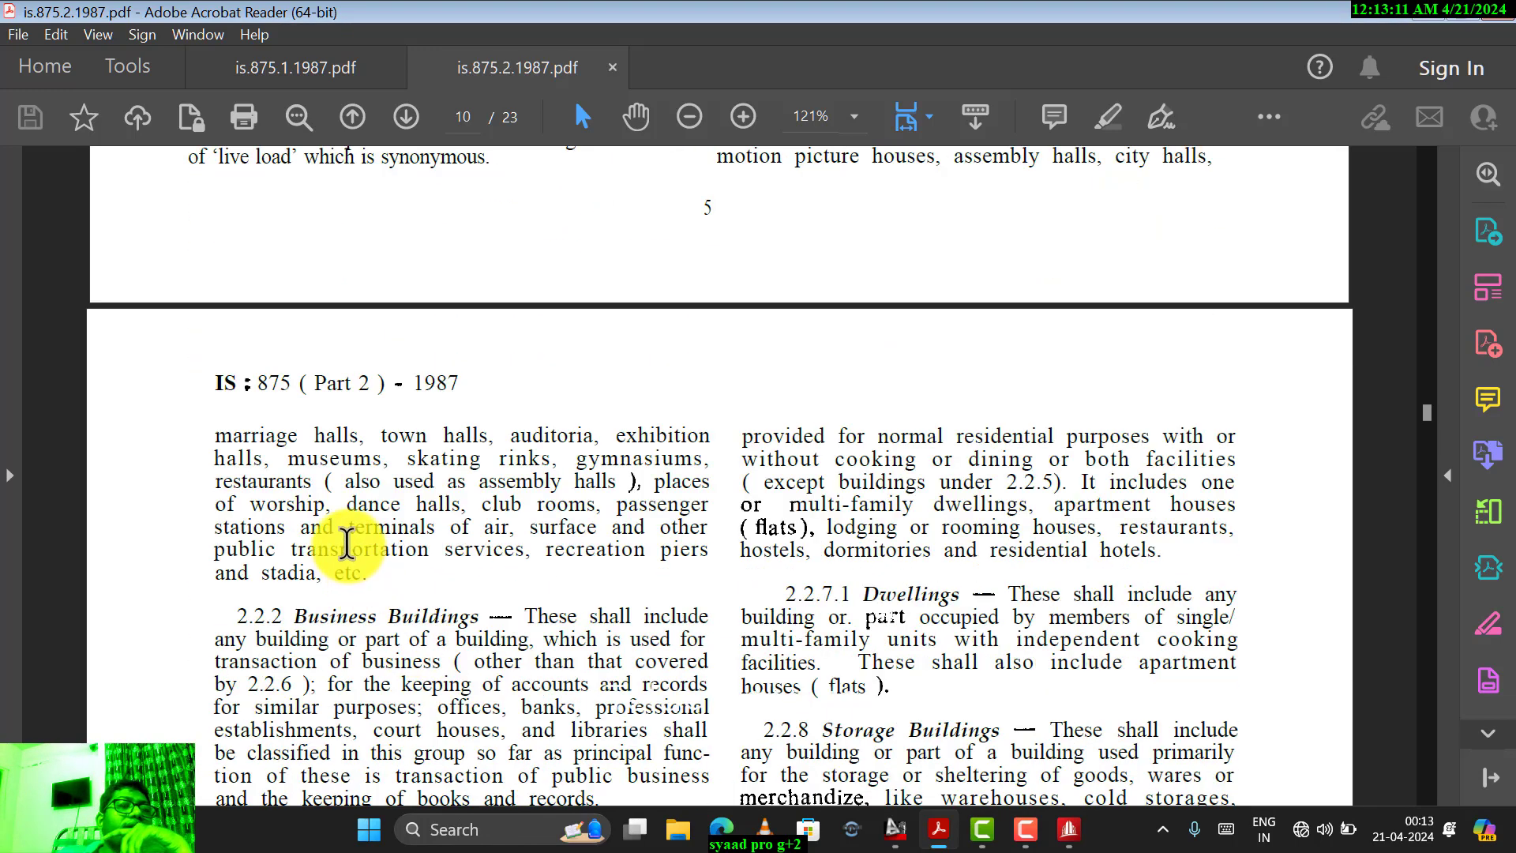
{"action": "scroll", "coordinate": [346, 544], "scroll_direction": "down", "scroll_amount": 1}
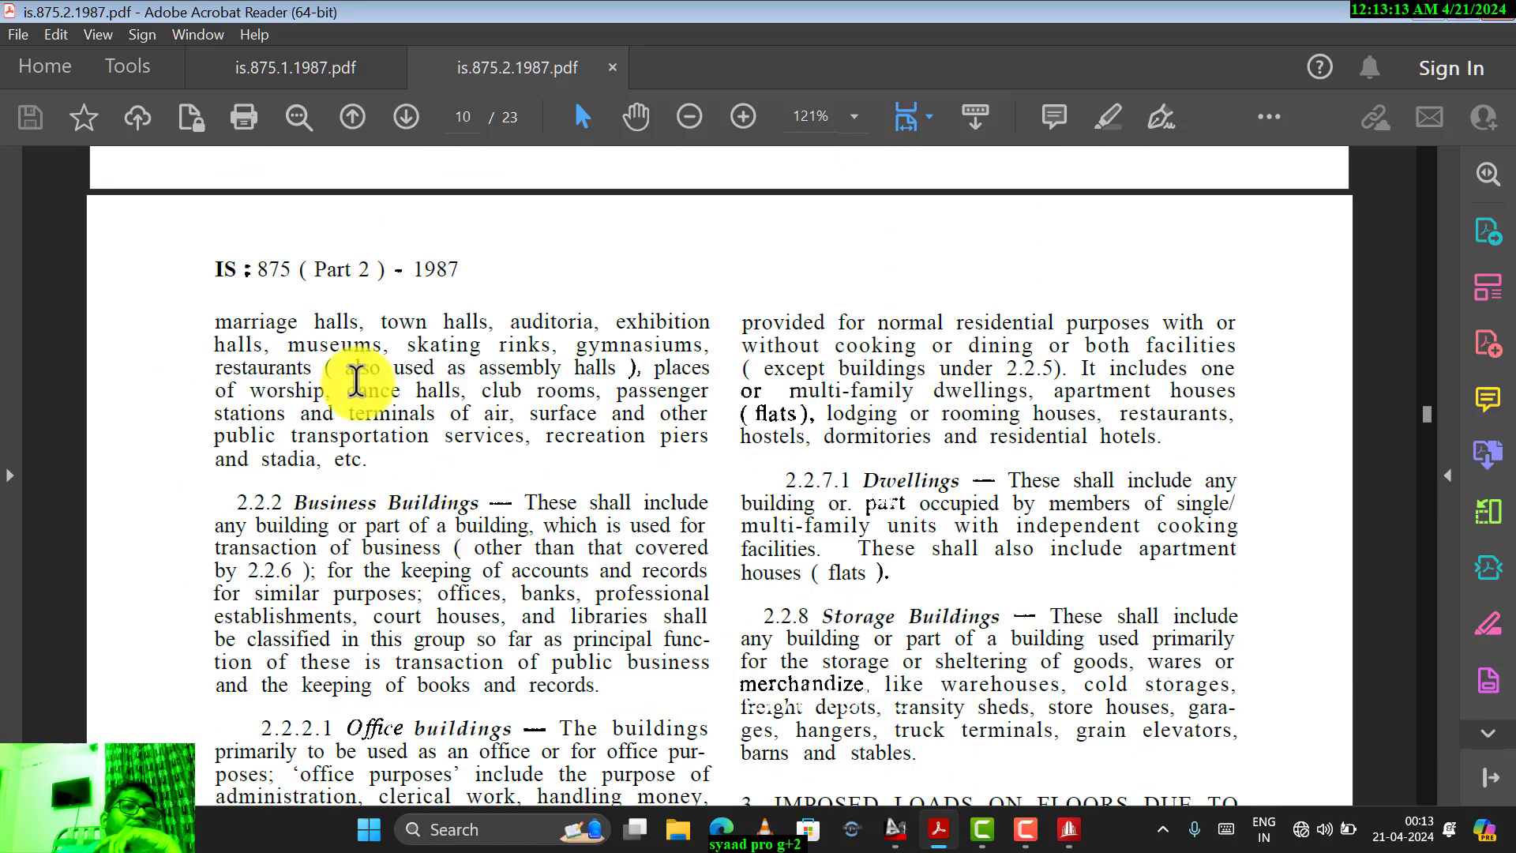
{"action": "scroll", "coordinate": [387, 553], "scroll_direction": "down", "scroll_amount": 4}
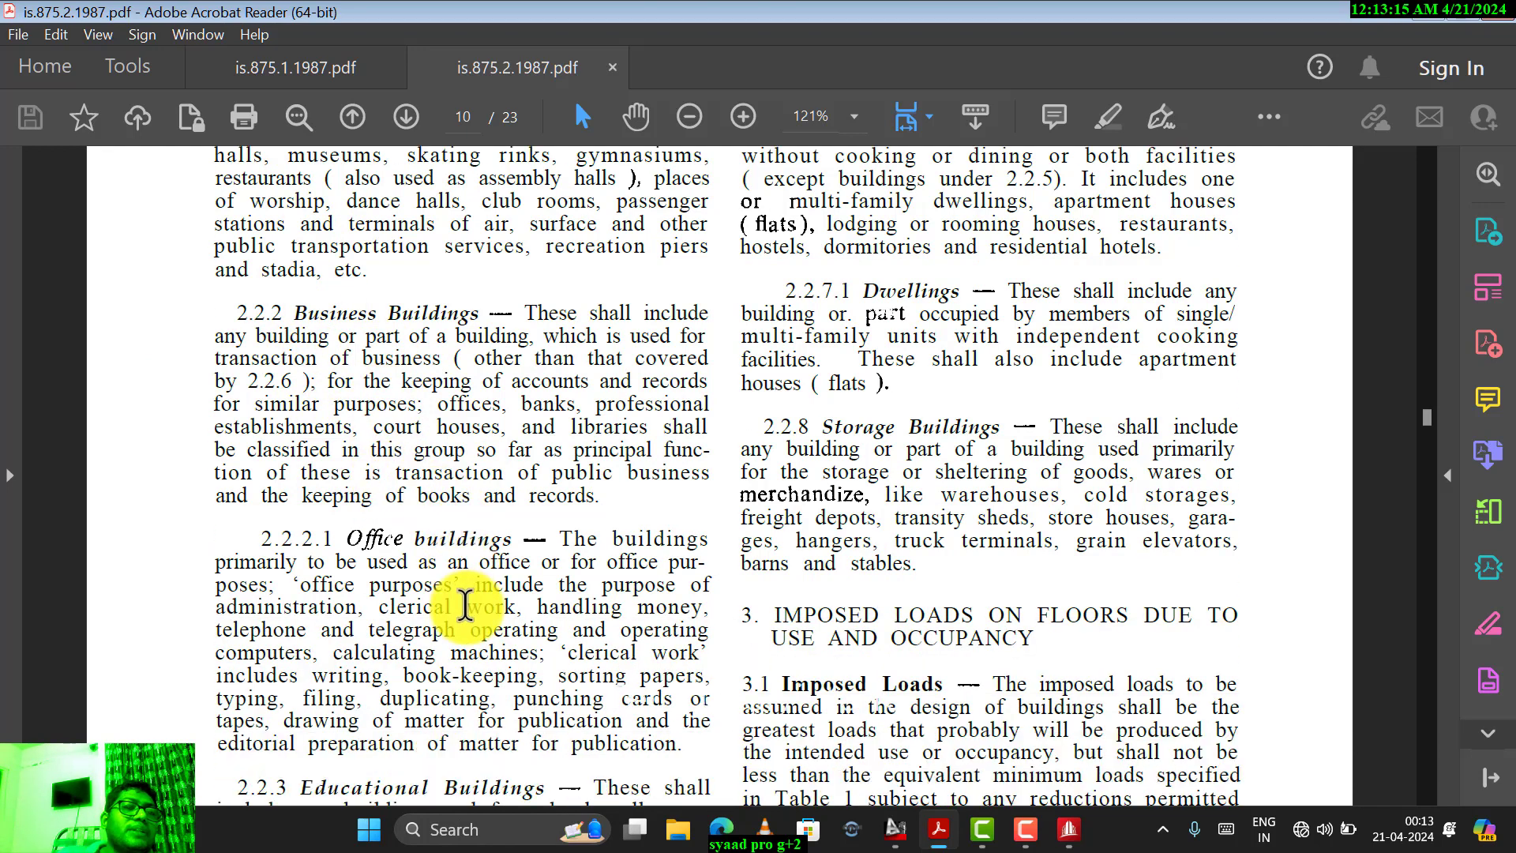
{"action": "scroll", "coordinate": [465, 598], "scroll_direction": "down", "scroll_amount": 4}
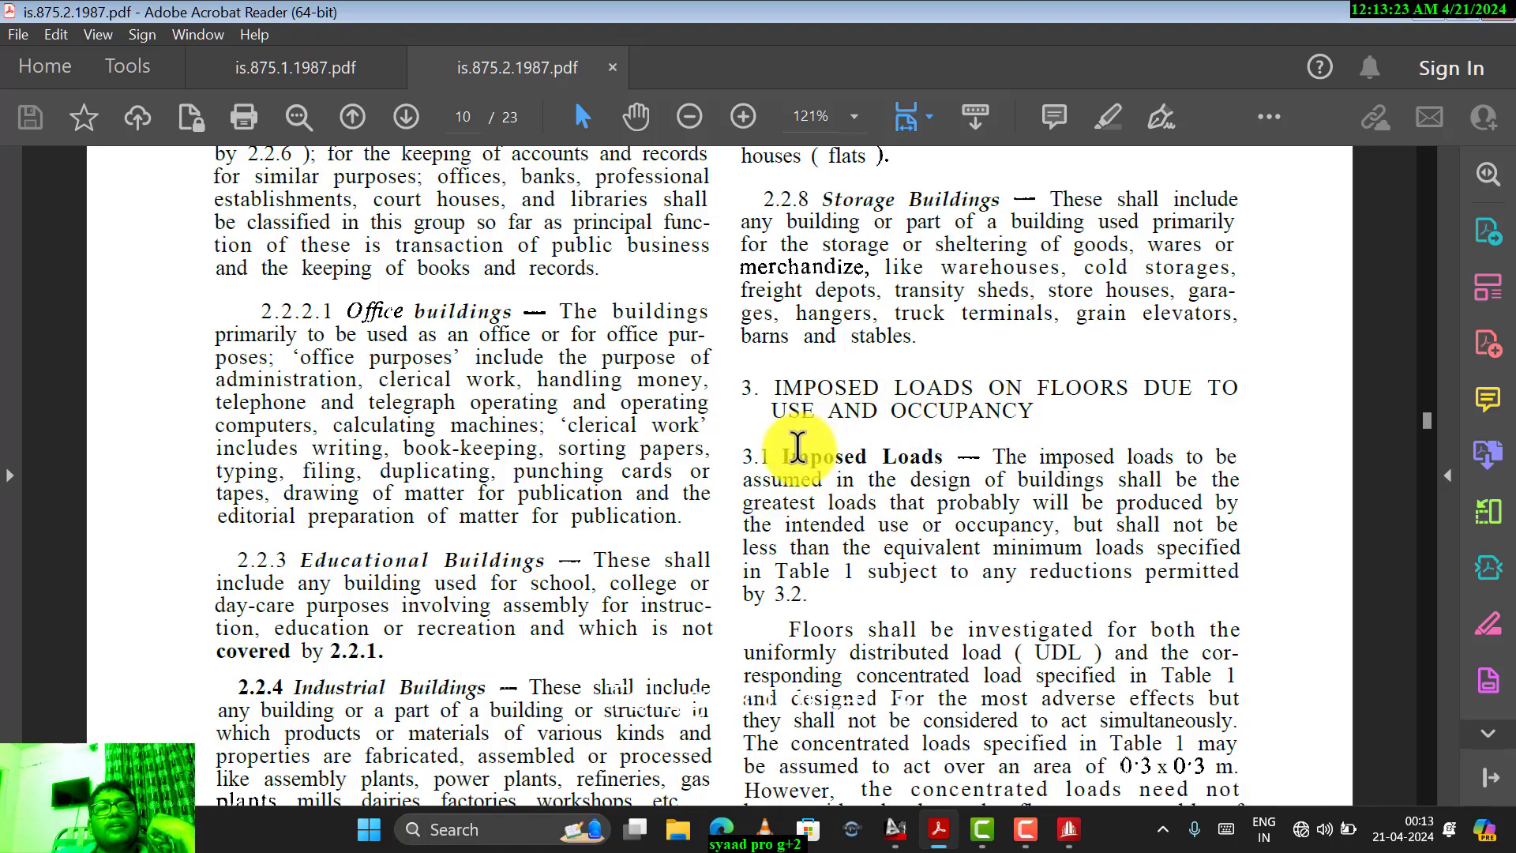
{"action": "scroll", "coordinate": [553, 489], "scroll_direction": "down", "scroll_amount": 9}
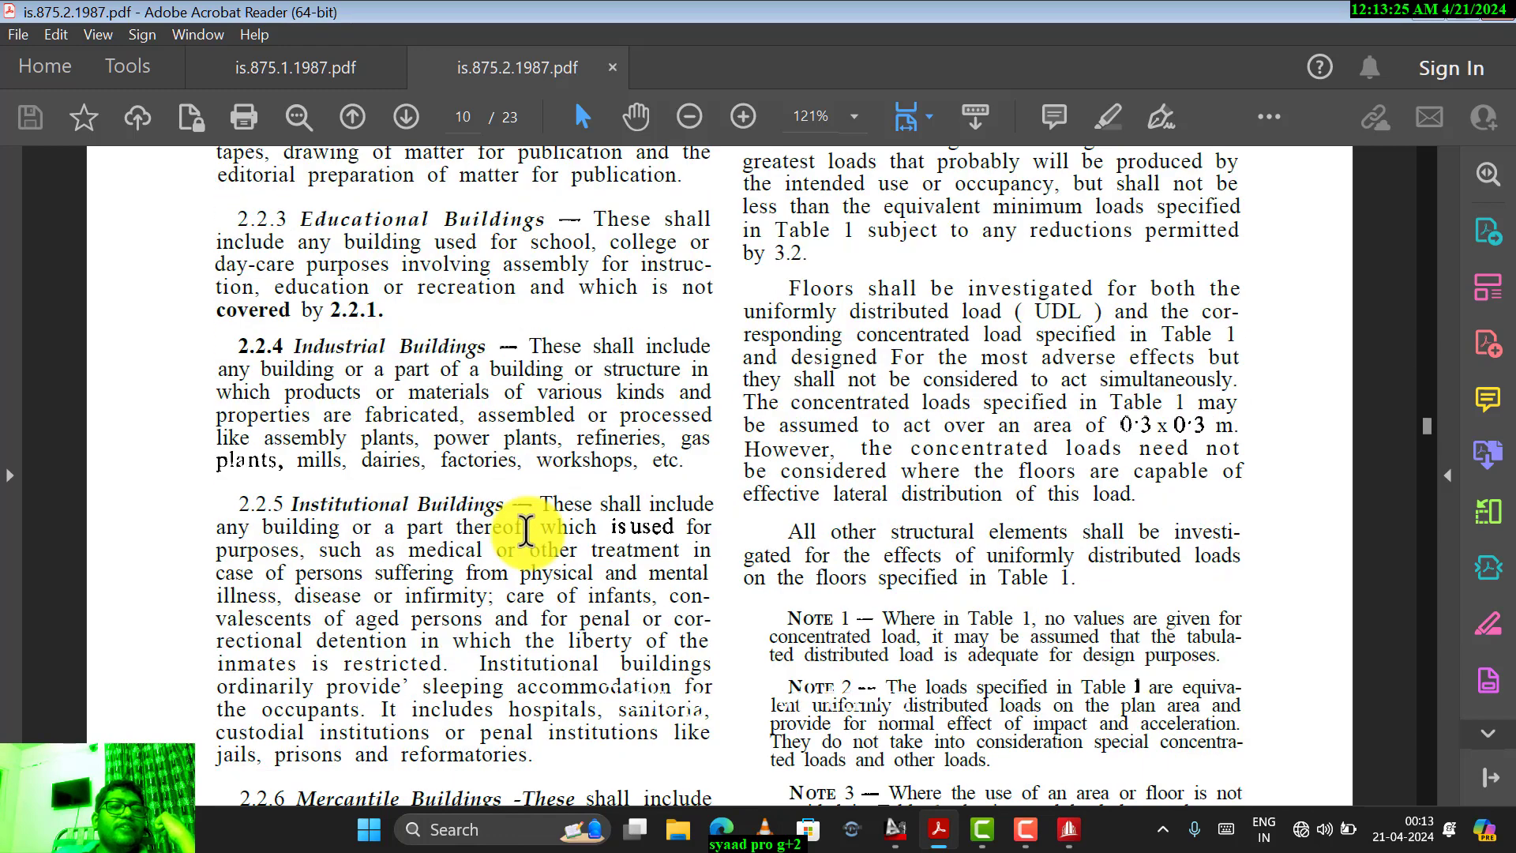
{"action": "scroll", "coordinate": [526, 529], "scroll_direction": "down", "scroll_amount": 11}
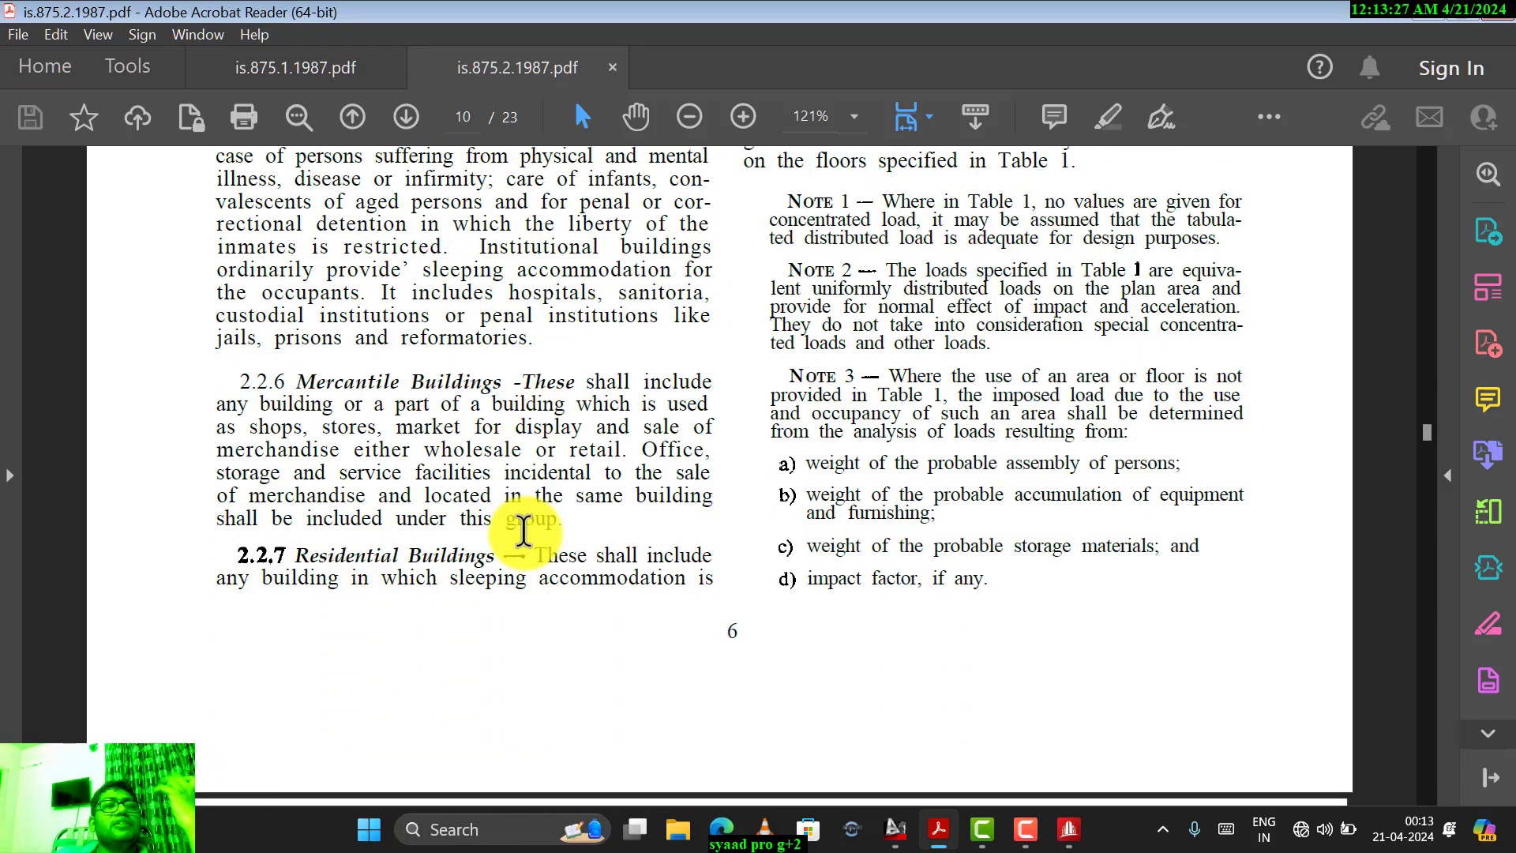
{"action": "scroll", "coordinate": [316, 522], "scroll_direction": "down", "scroll_amount": 1}
{"action": "scroll", "coordinate": [505, 537], "scroll_direction": "down", "scroll_amount": 1}
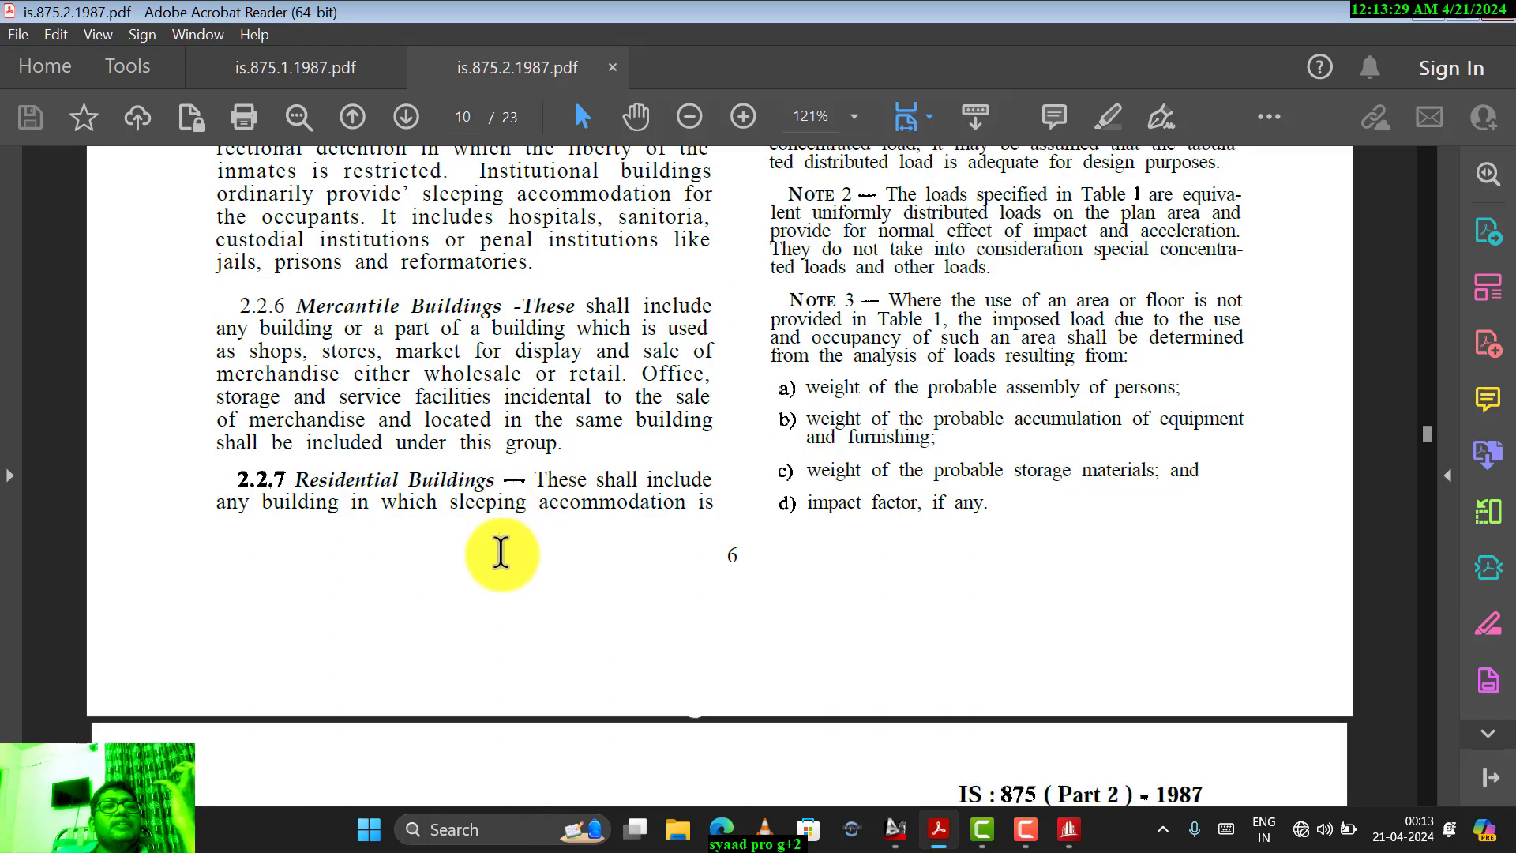
{"action": "scroll", "coordinate": [474, 545], "scroll_direction": "down", "scroll_amount": 1}
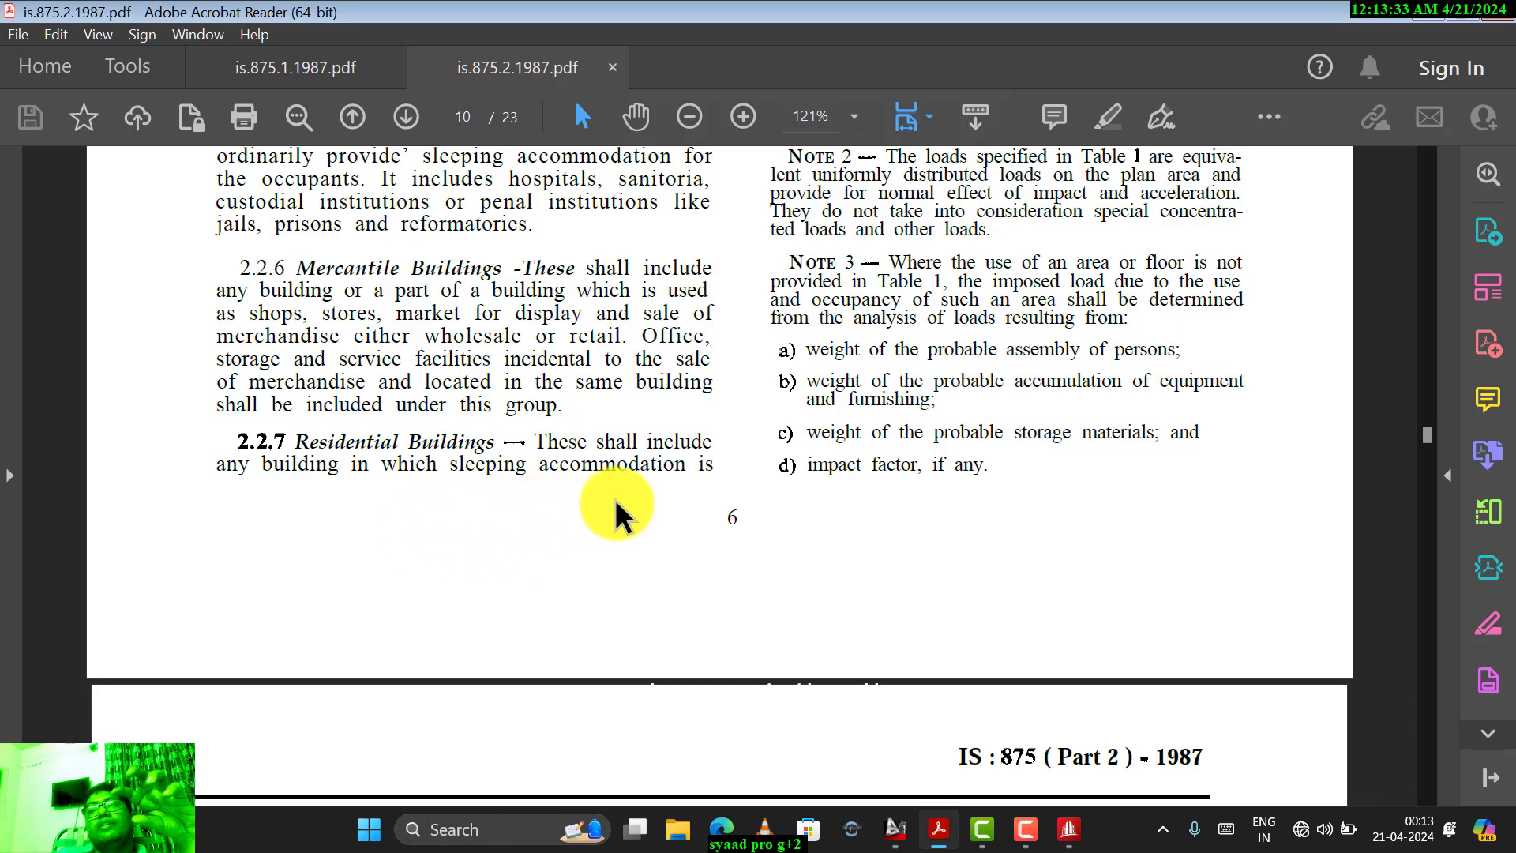
- Examine Table 1, Imposed Floor Loads for Different Occupancies, for the uniformly distributed loads of residential dwelling houses
{"action": "scroll", "coordinate": [616, 501], "scroll_direction": "down", "scroll_amount": 10}
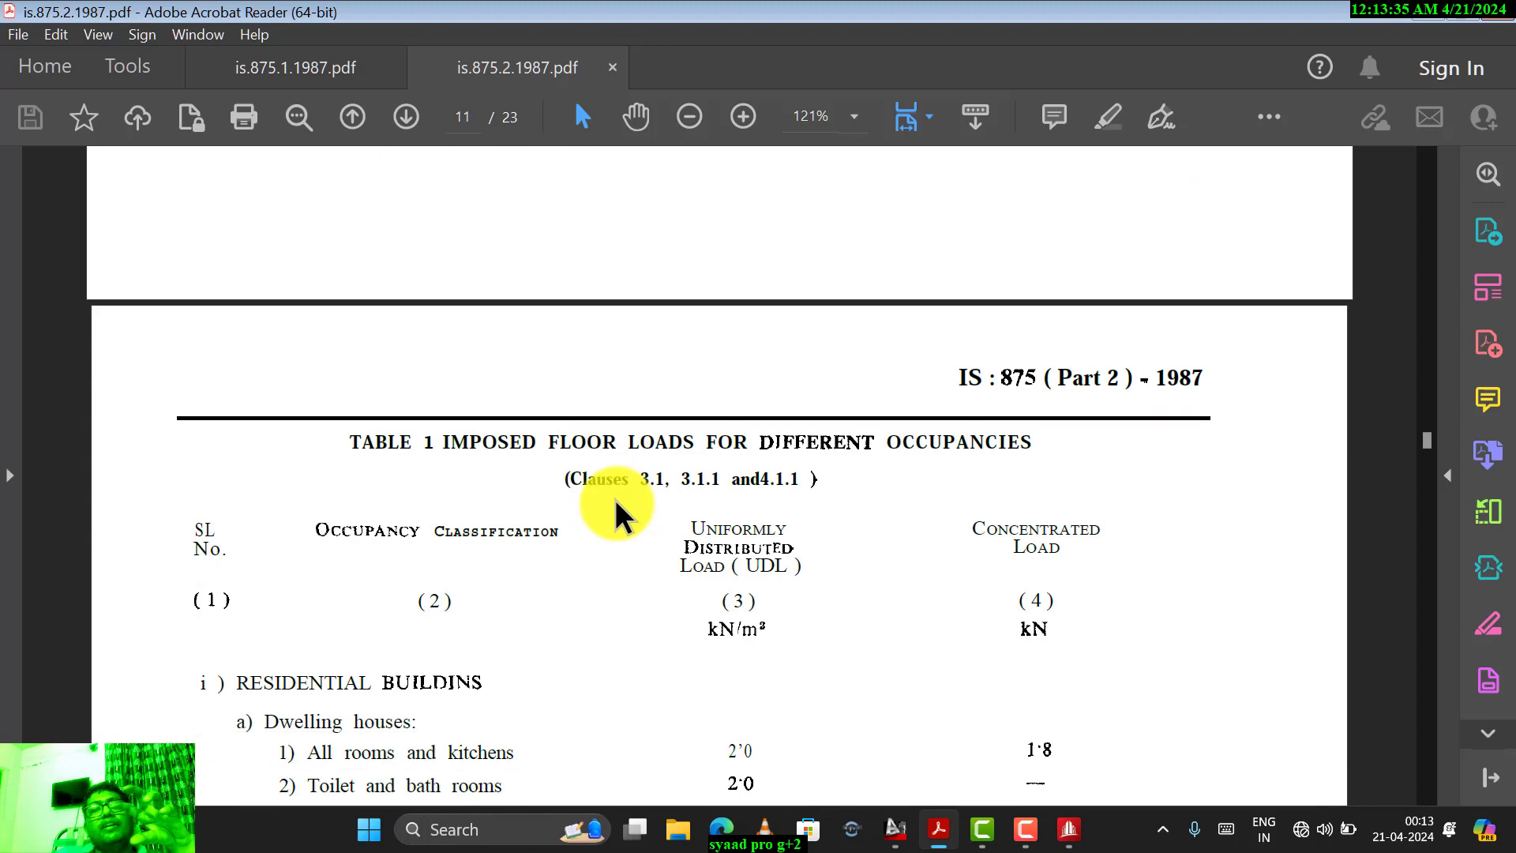
{"action": "scroll", "coordinate": [615, 500], "scroll_direction": "down", "scroll_amount": 1}
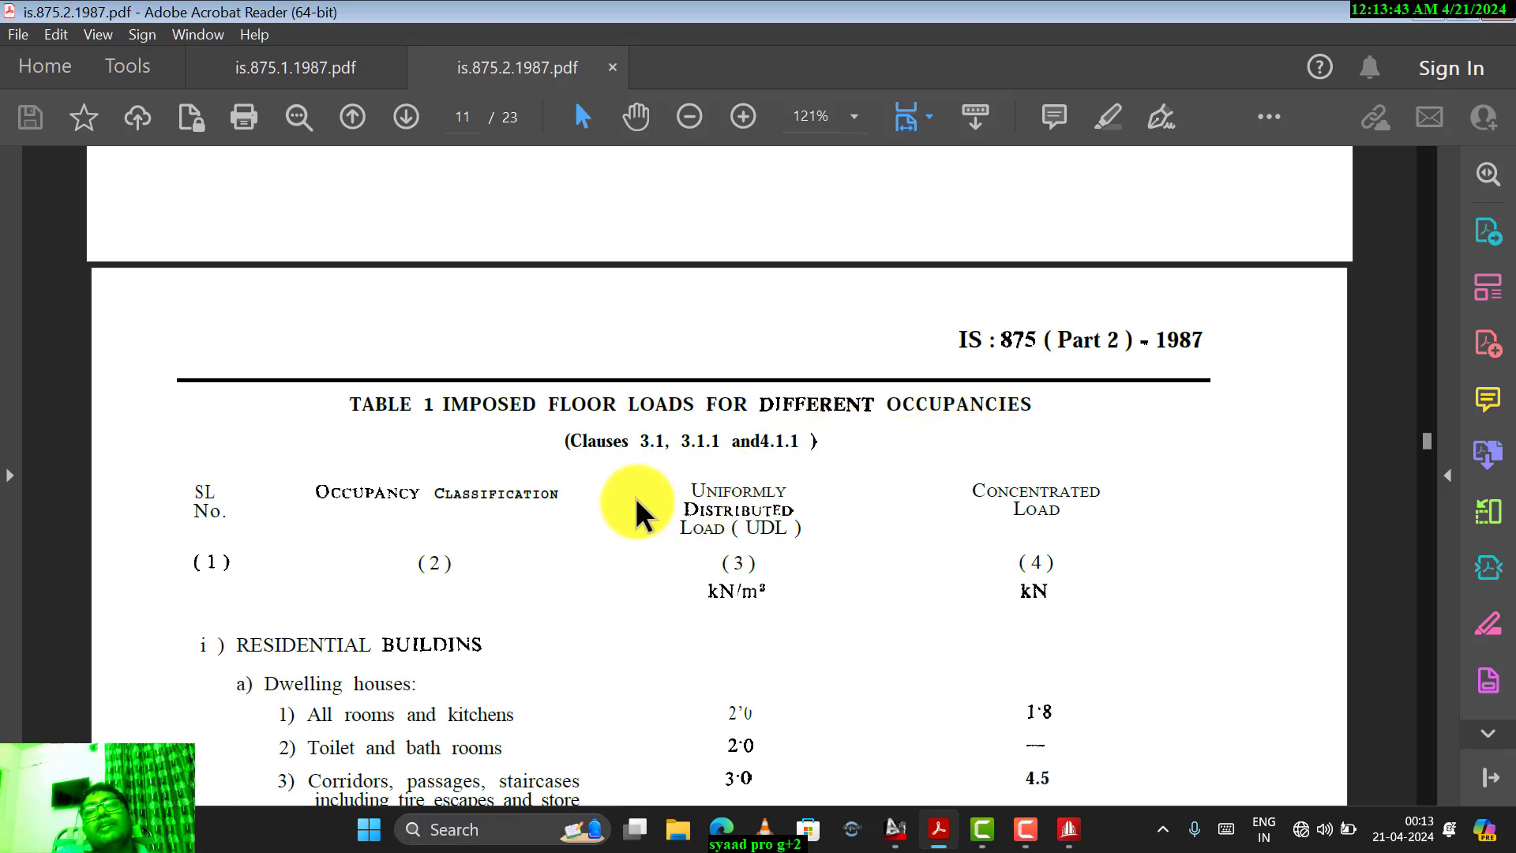
{"action": "scroll", "coordinate": [506, 499], "scroll_direction": "down", "scroll_amount": 3}
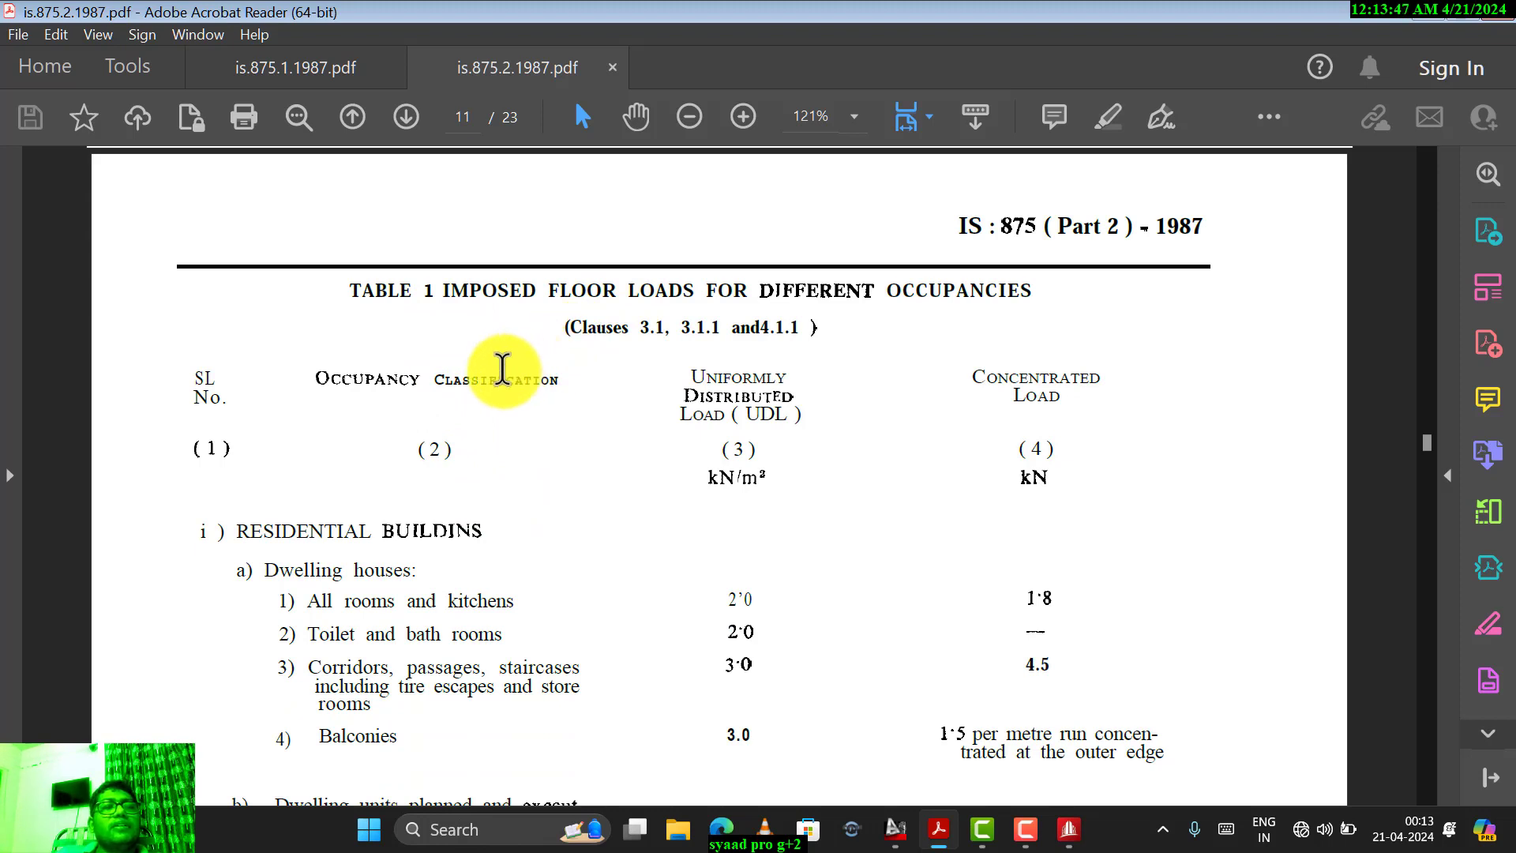
{"action": "scroll", "coordinate": [473, 395], "scroll_direction": "down", "scroll_amount": 7}
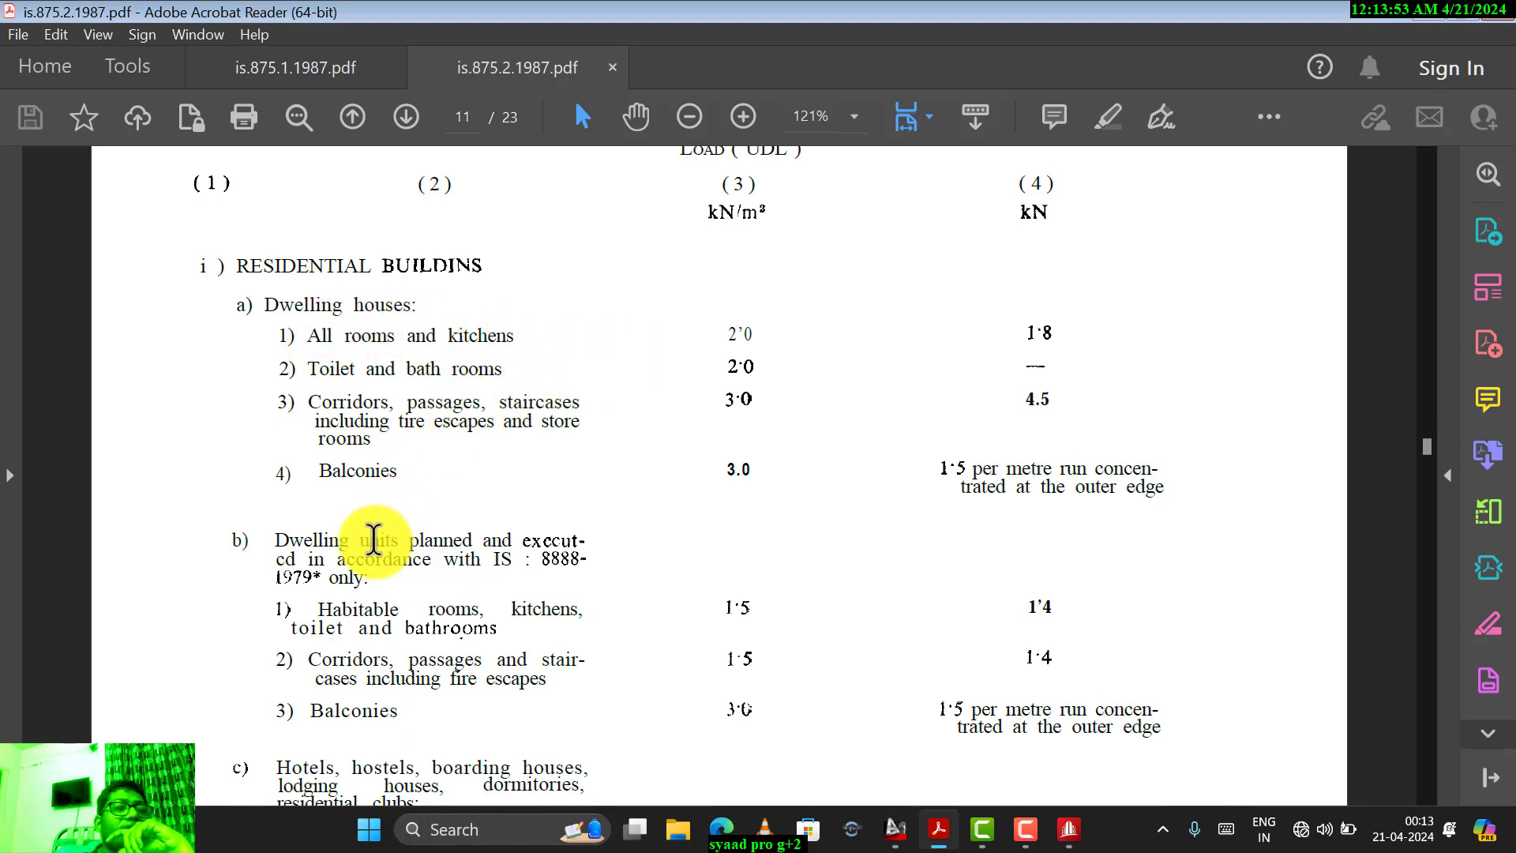
- Examine the residential building occupancy loads in the imposed load table of IS 875 Part 2
{"action": "scroll", "coordinate": [368, 537], "scroll_direction": "down", "scroll_amount": 2}
{"action": "scroll", "coordinate": [372, 545], "scroll_direction": "down", "scroll_amount": 3}
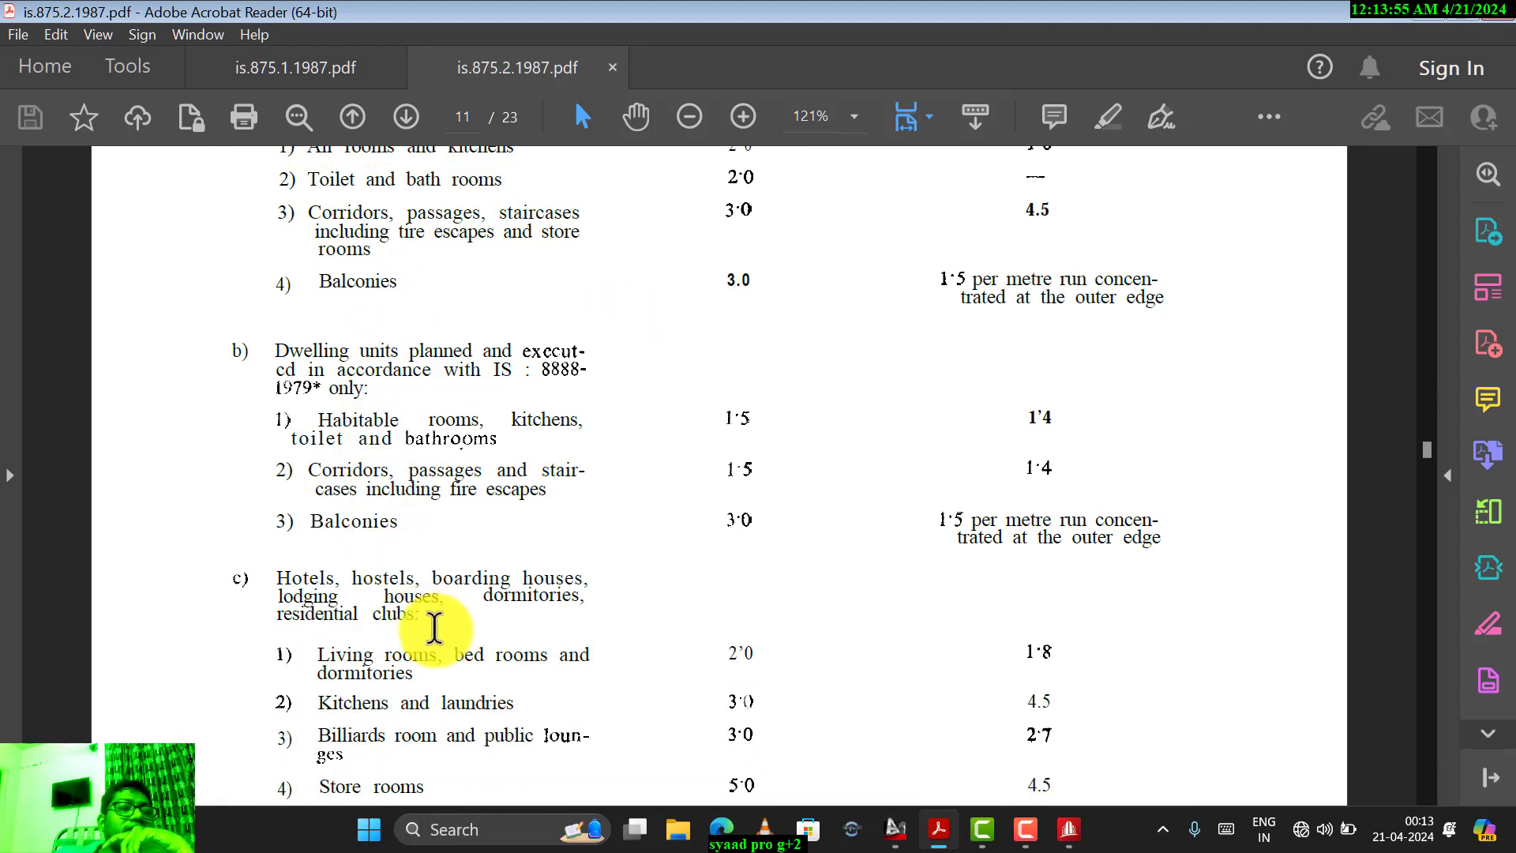
{"action": "scroll", "coordinate": [316, 612], "scroll_direction": "down", "scroll_amount": 1}
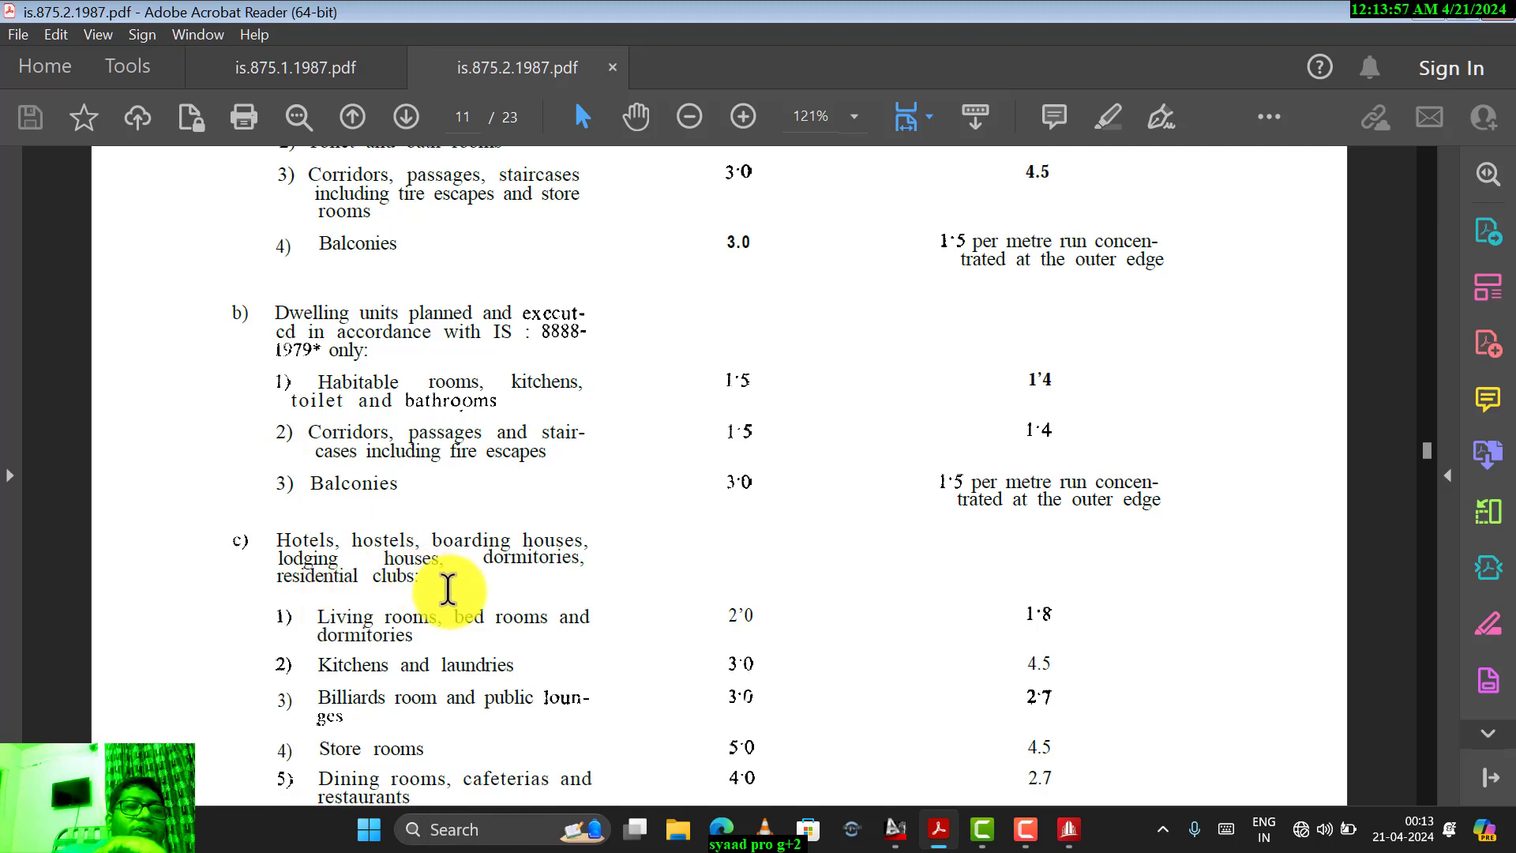
{"action": "scroll", "coordinate": [448, 589], "scroll_direction": "down", "scroll_amount": 1}
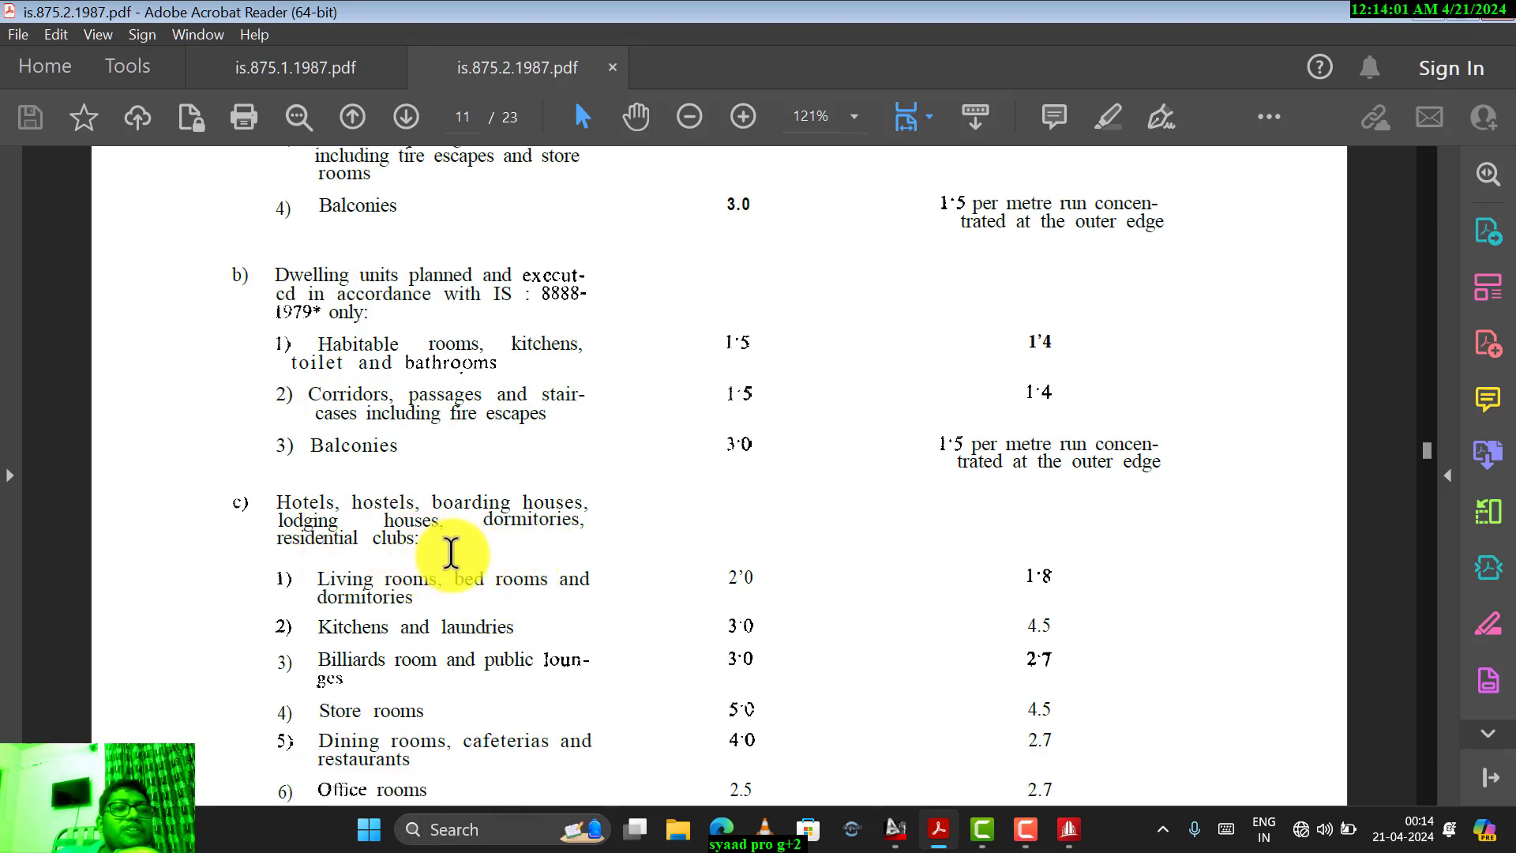
{"action": "scroll", "coordinate": [458, 545], "scroll_direction": "down", "scroll_amount": 4}
{"action": "scroll", "coordinate": [489, 589], "scroll_direction": "up", "scroll_amount": 11}
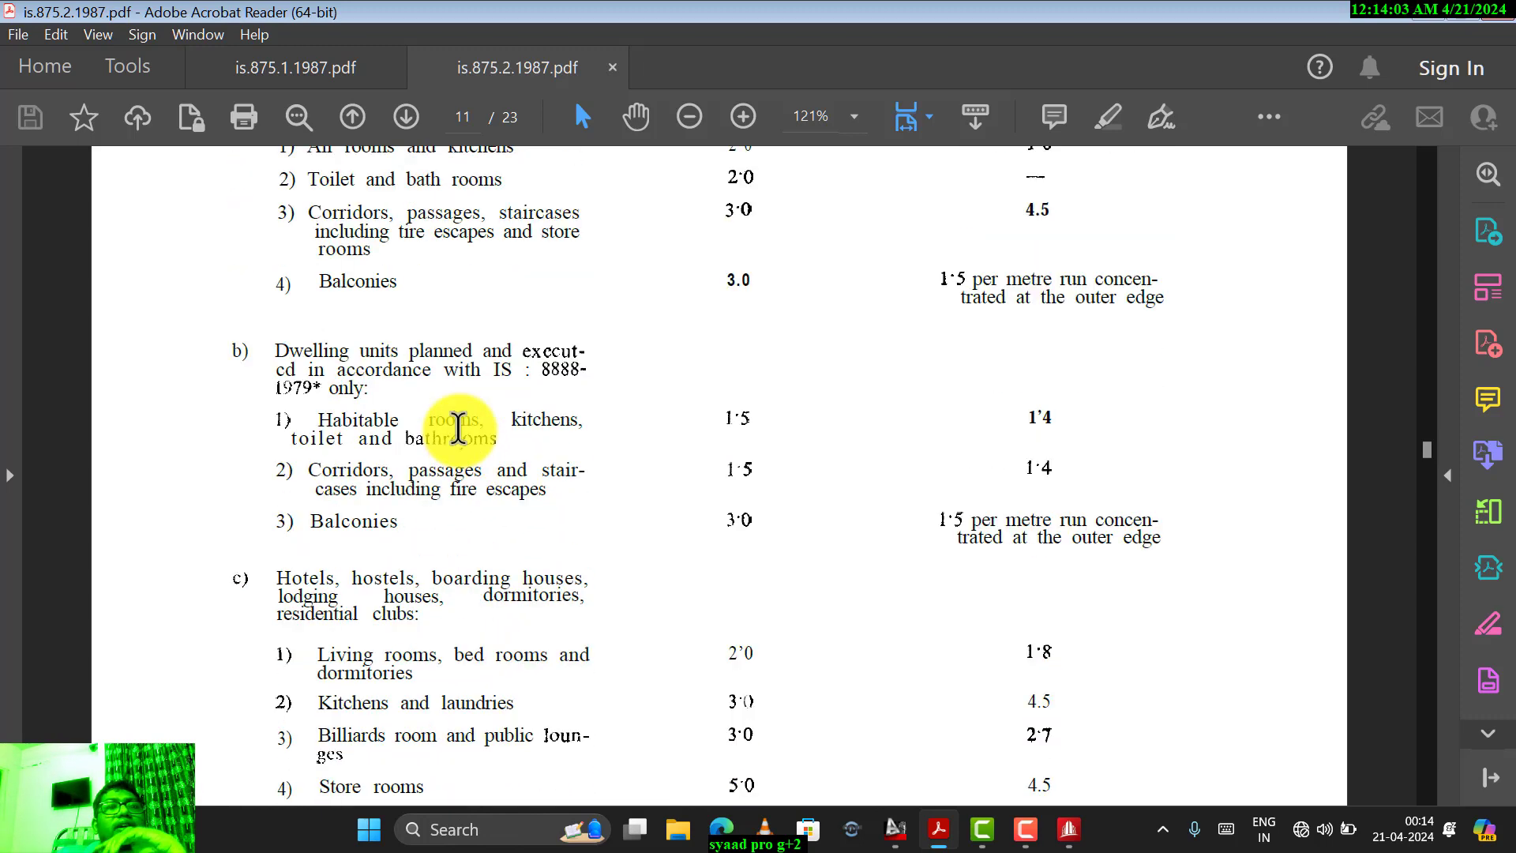
{"action": "scroll", "coordinate": [309, 307], "scroll_direction": "up", "scroll_amount": 2}
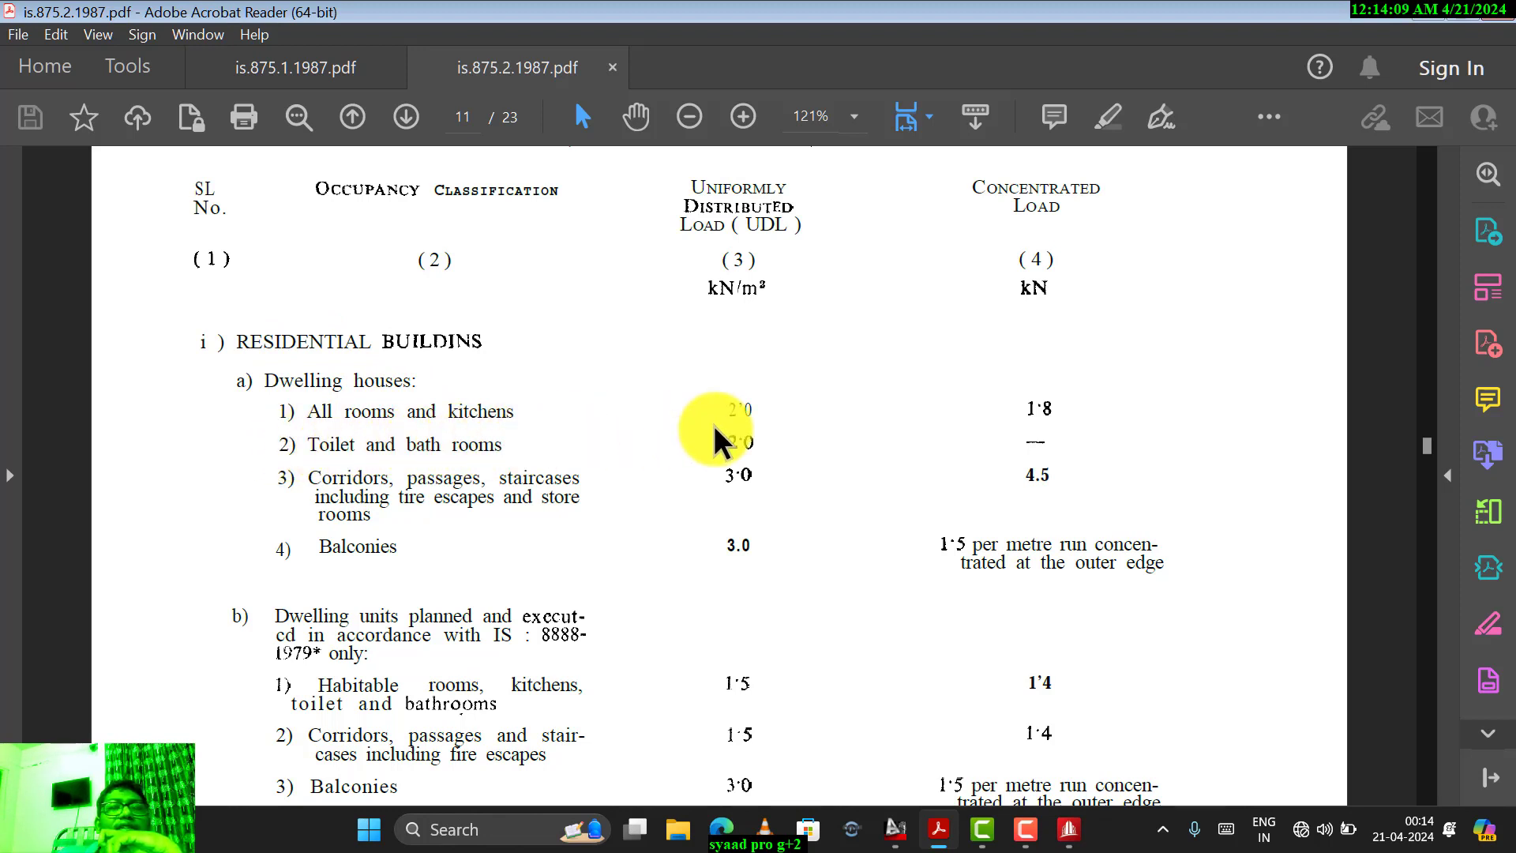
- Check the uniformly distributed loads for rooms, toilets and corridors of dwelling houses and their unit in the load table
{"action": "double_click", "coordinate": [748, 406]}
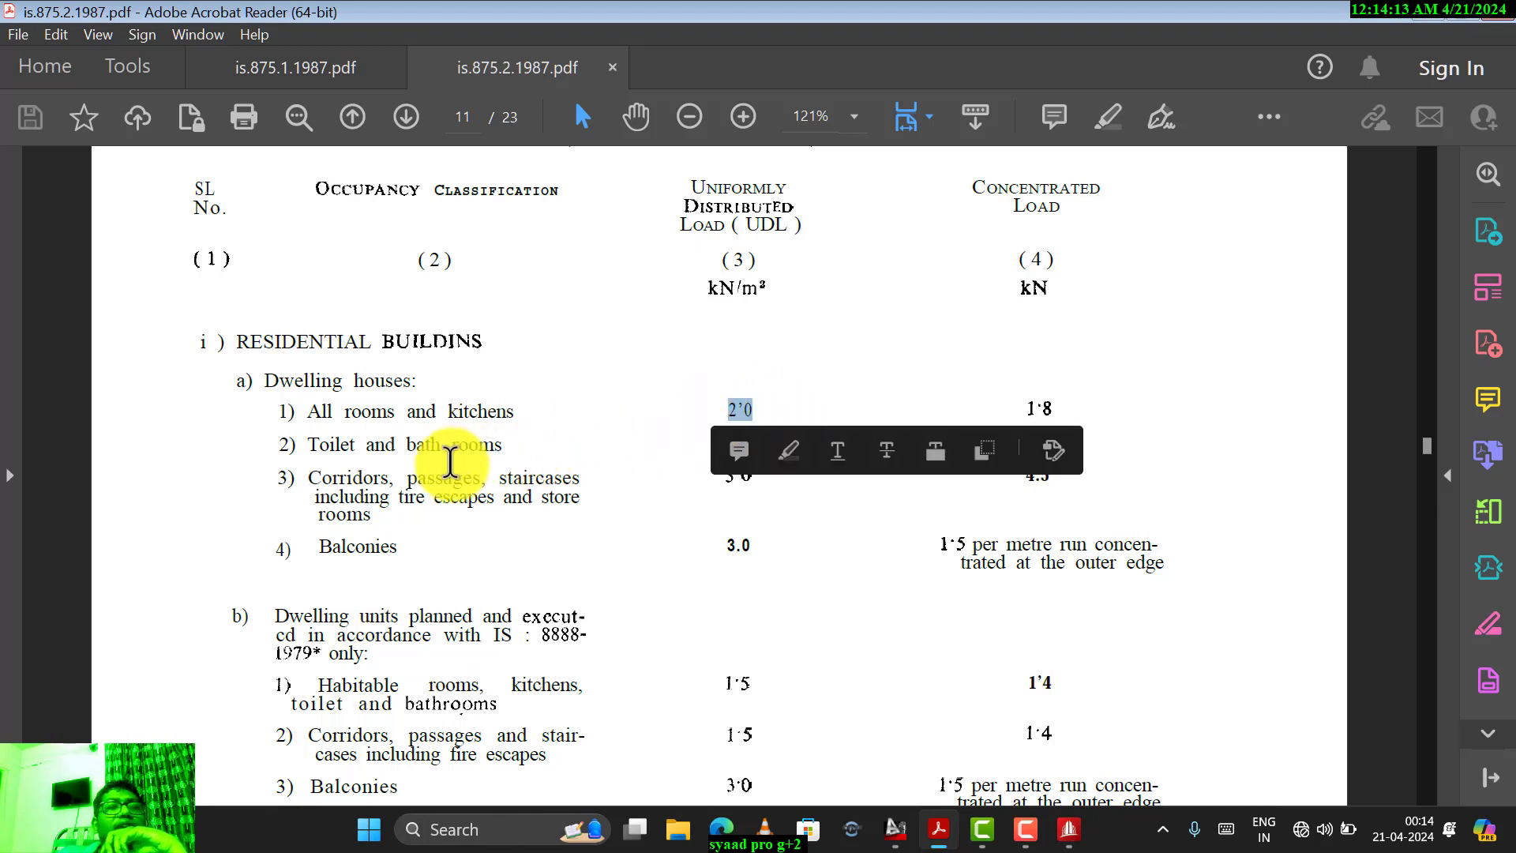
{"action": "left_click", "coordinate": [614, 448]}
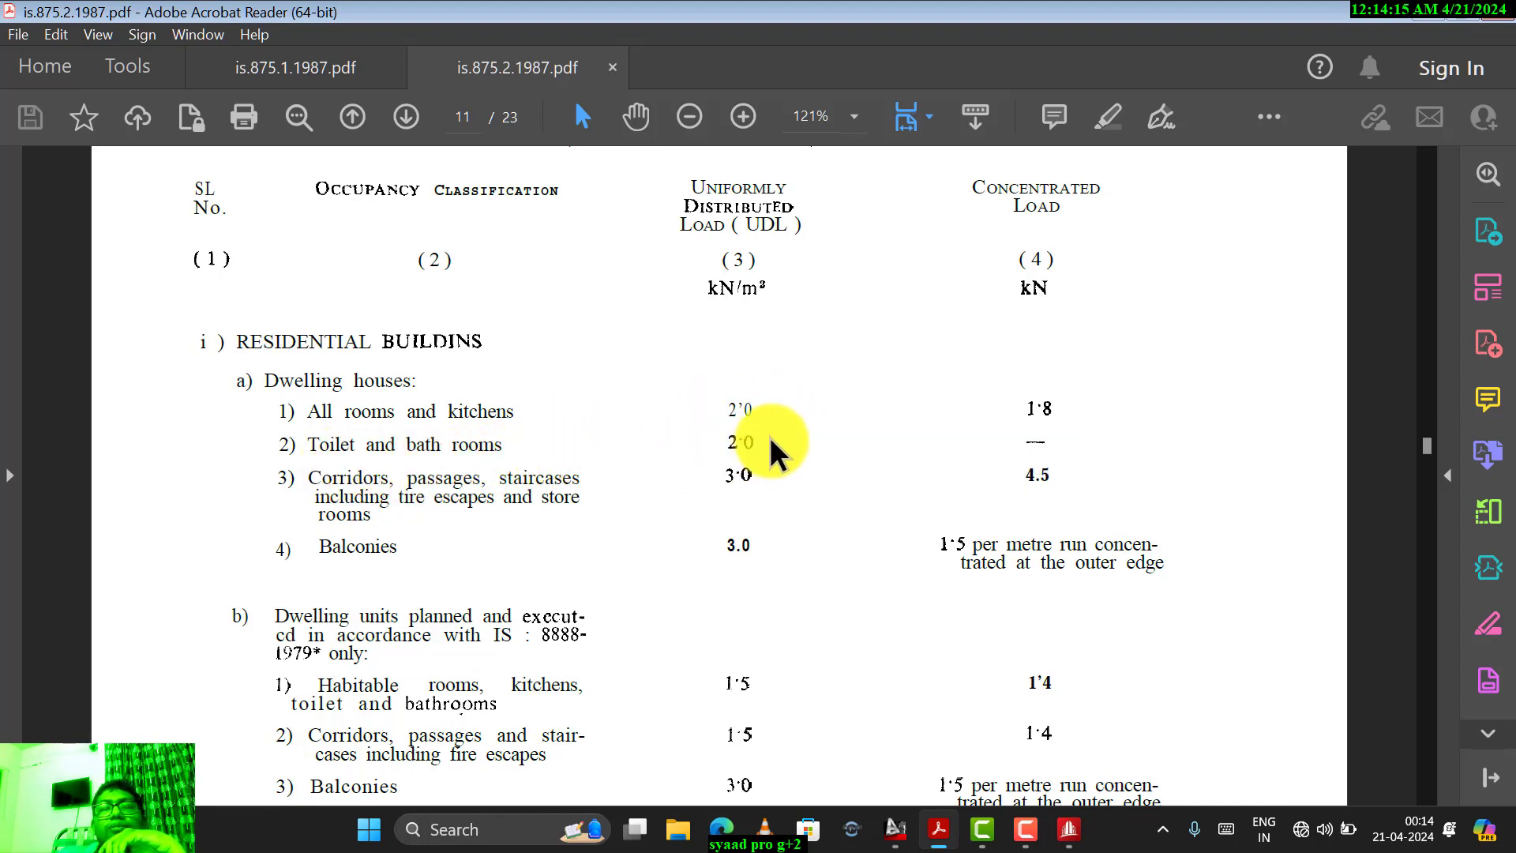
{"action": "left_click_drag", "start_coordinate": [765, 443], "coordinate": [596, 498]}
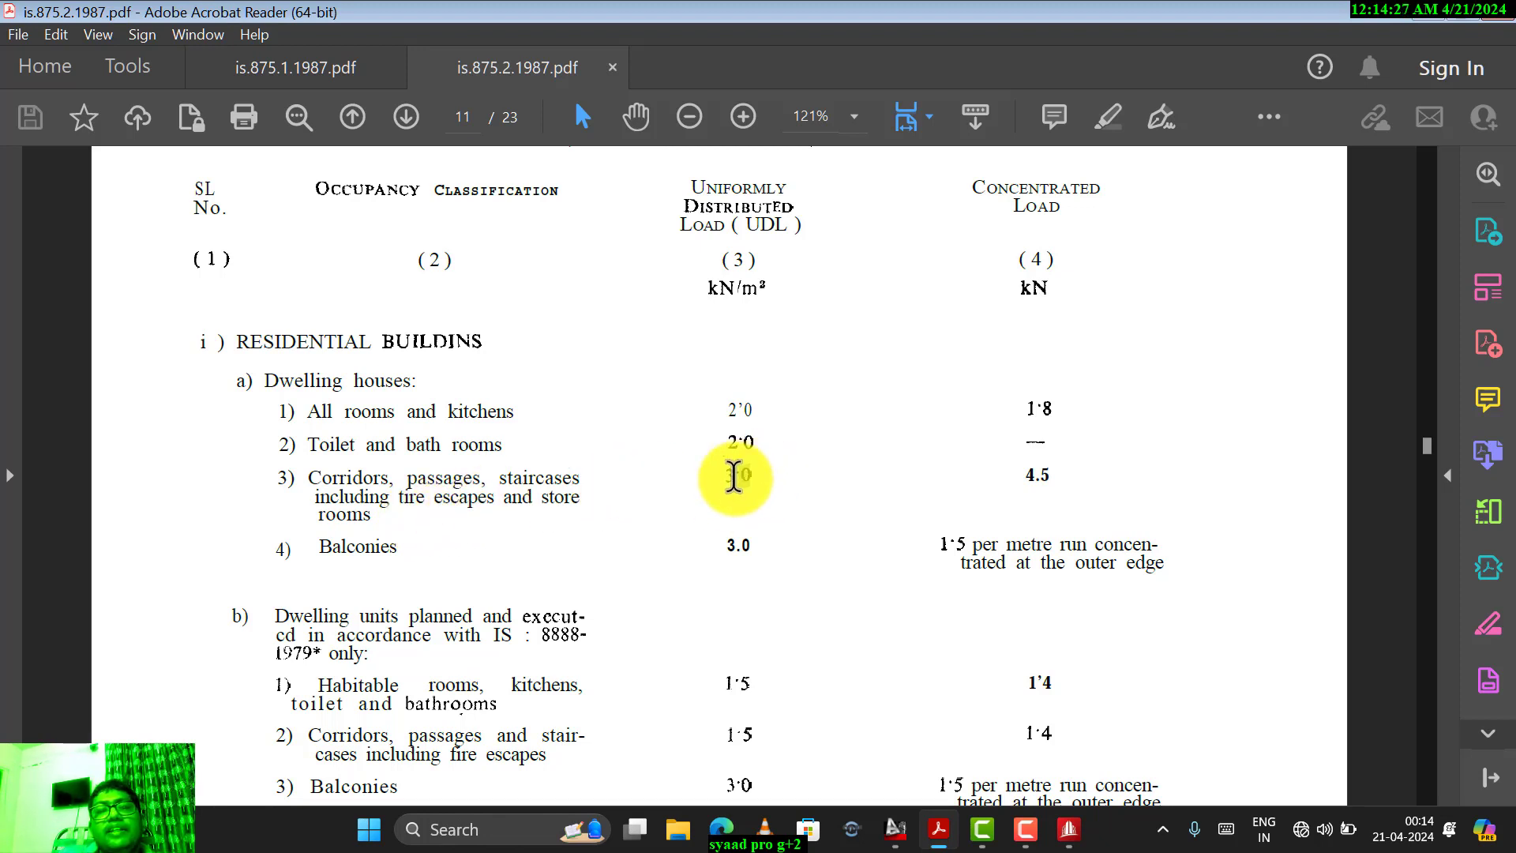
{"action": "left_click_drag", "start_coordinate": [694, 488], "coordinate": [731, 480]}
{"action": "left_click", "coordinate": [762, 477]}
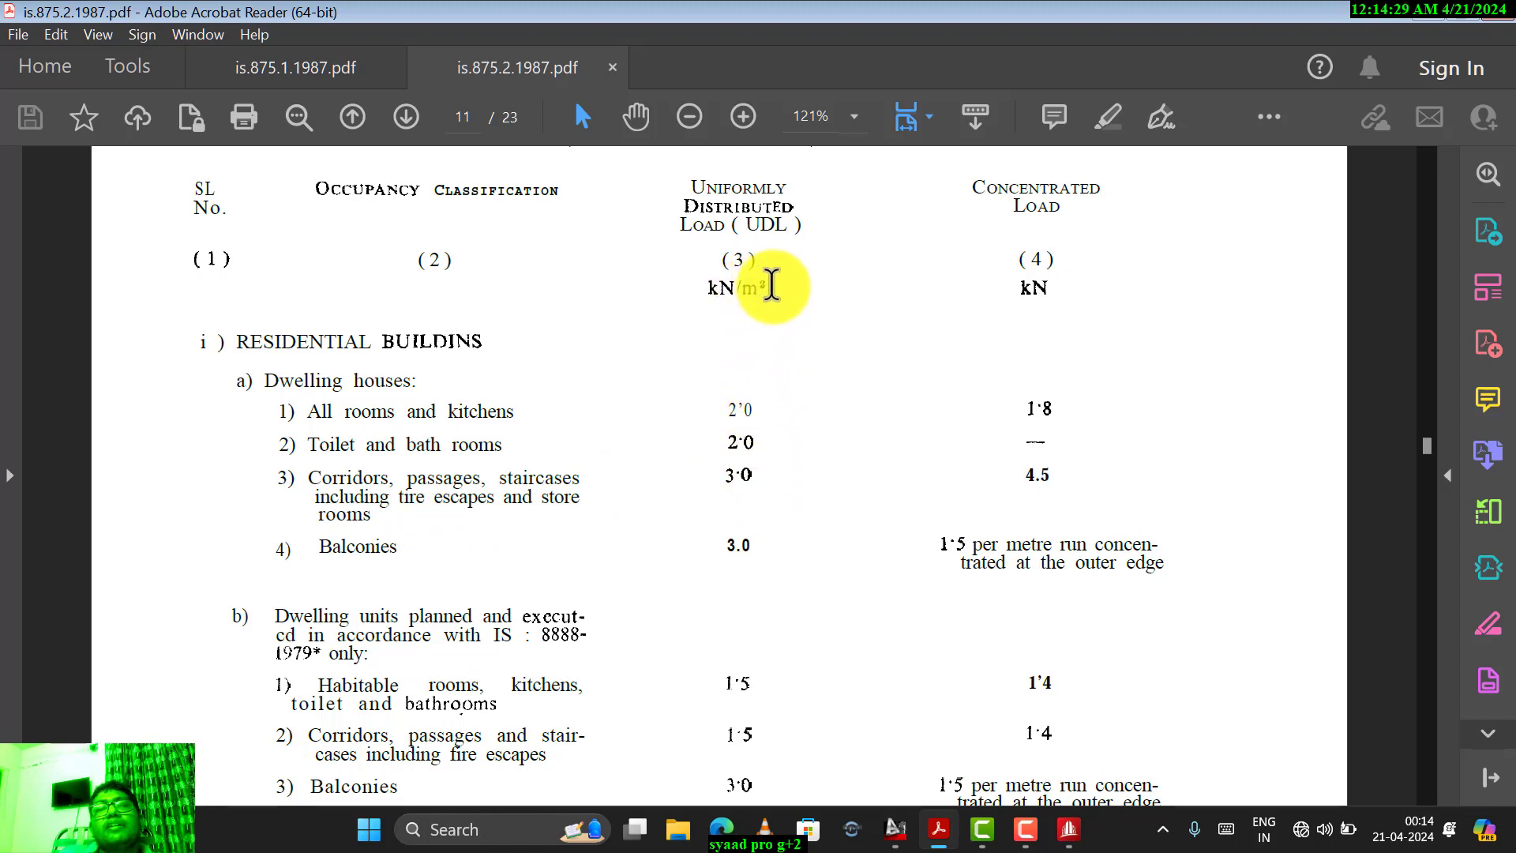
{"action": "left_click_drag", "start_coordinate": [773, 286], "coordinate": [694, 298]}
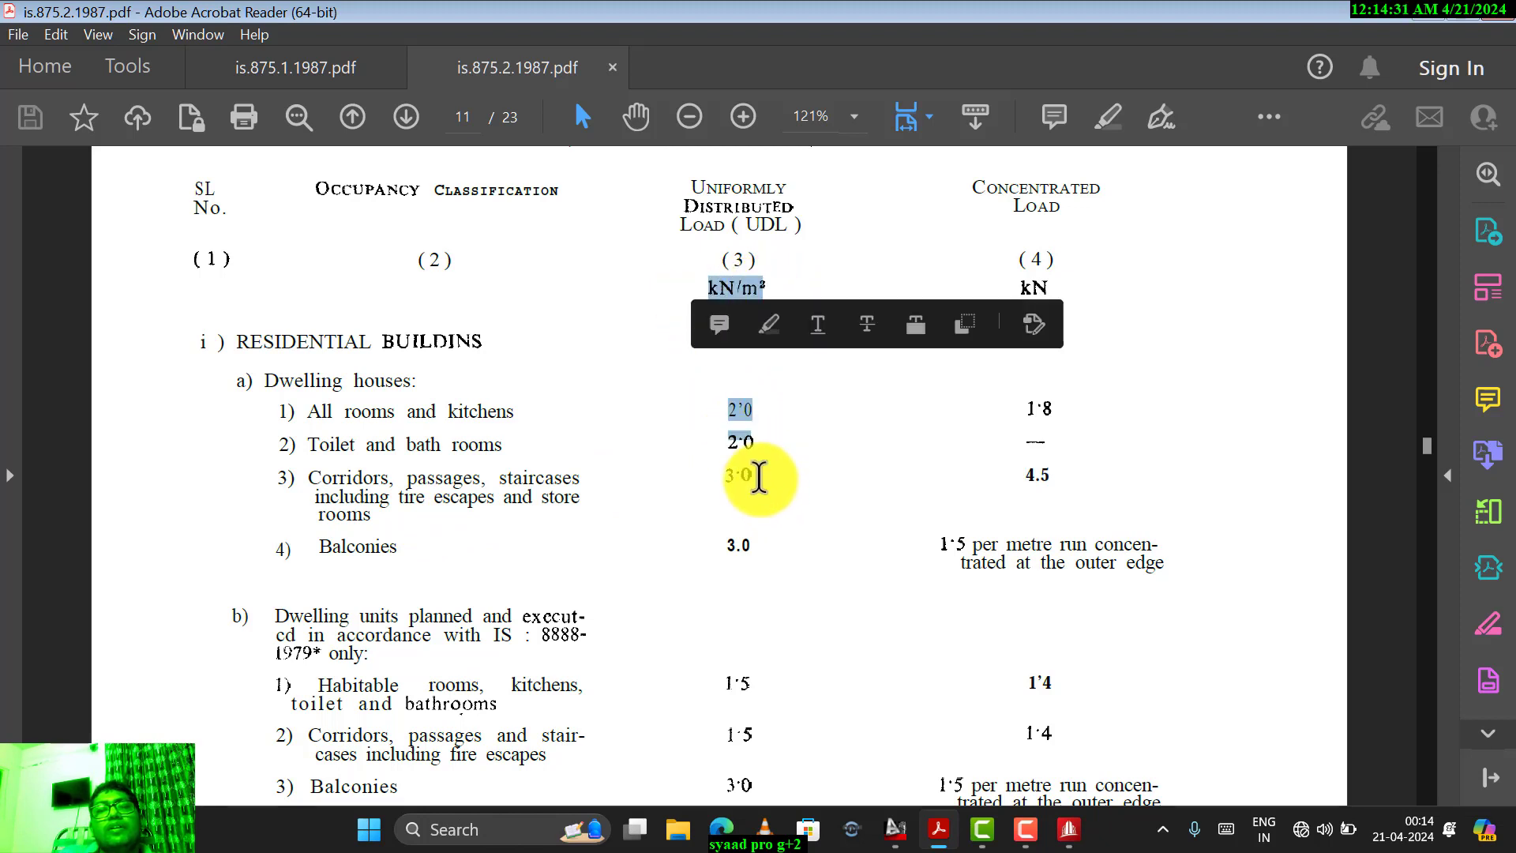
{"action": "left_click_drag", "start_coordinate": [759, 477], "coordinate": [733, 478]}
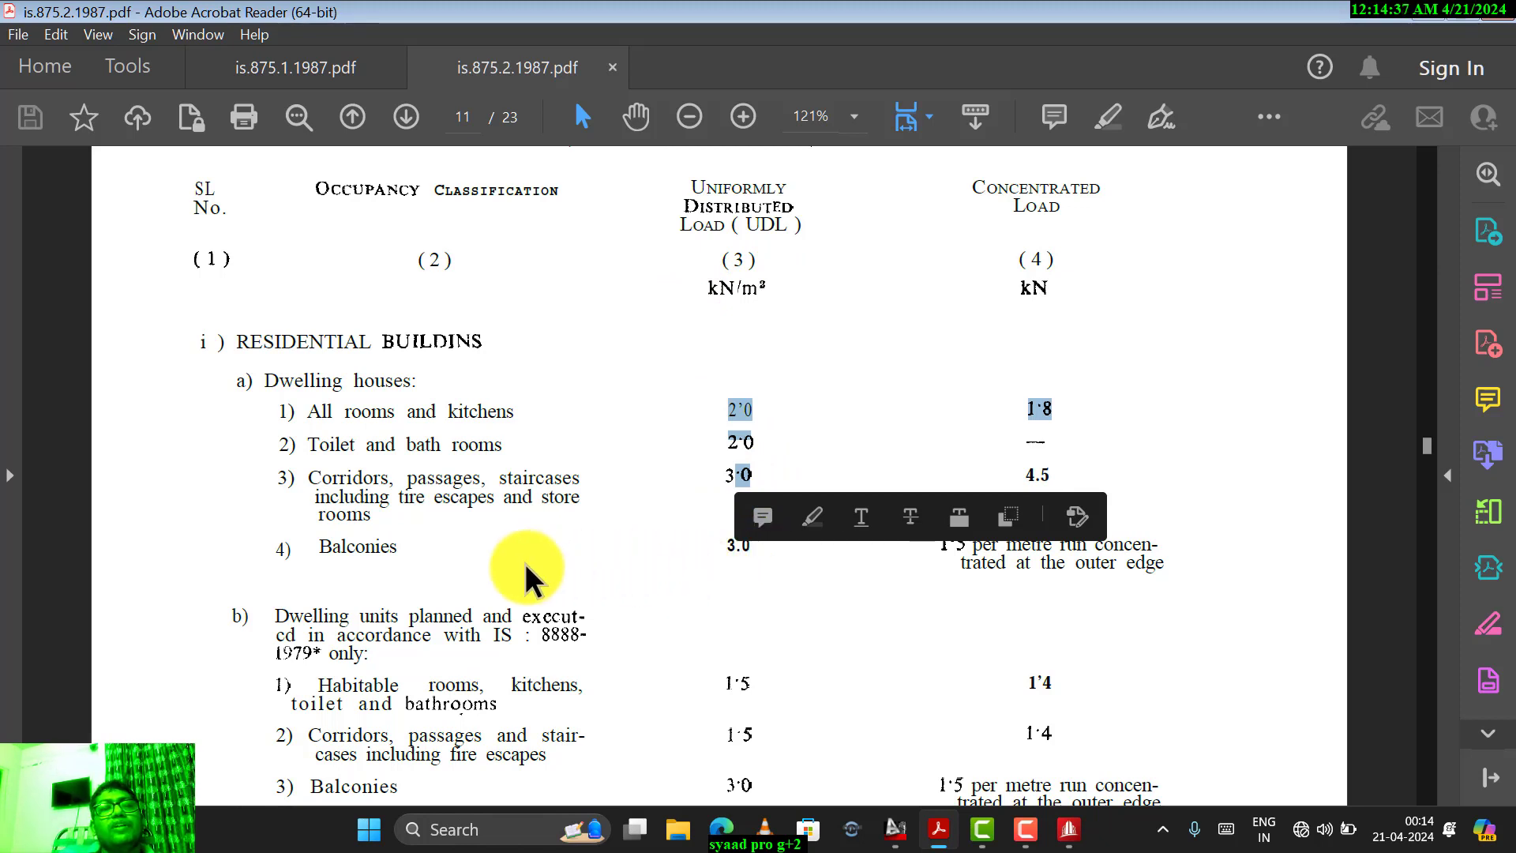
{"action": "left_click", "coordinate": [540, 524]}
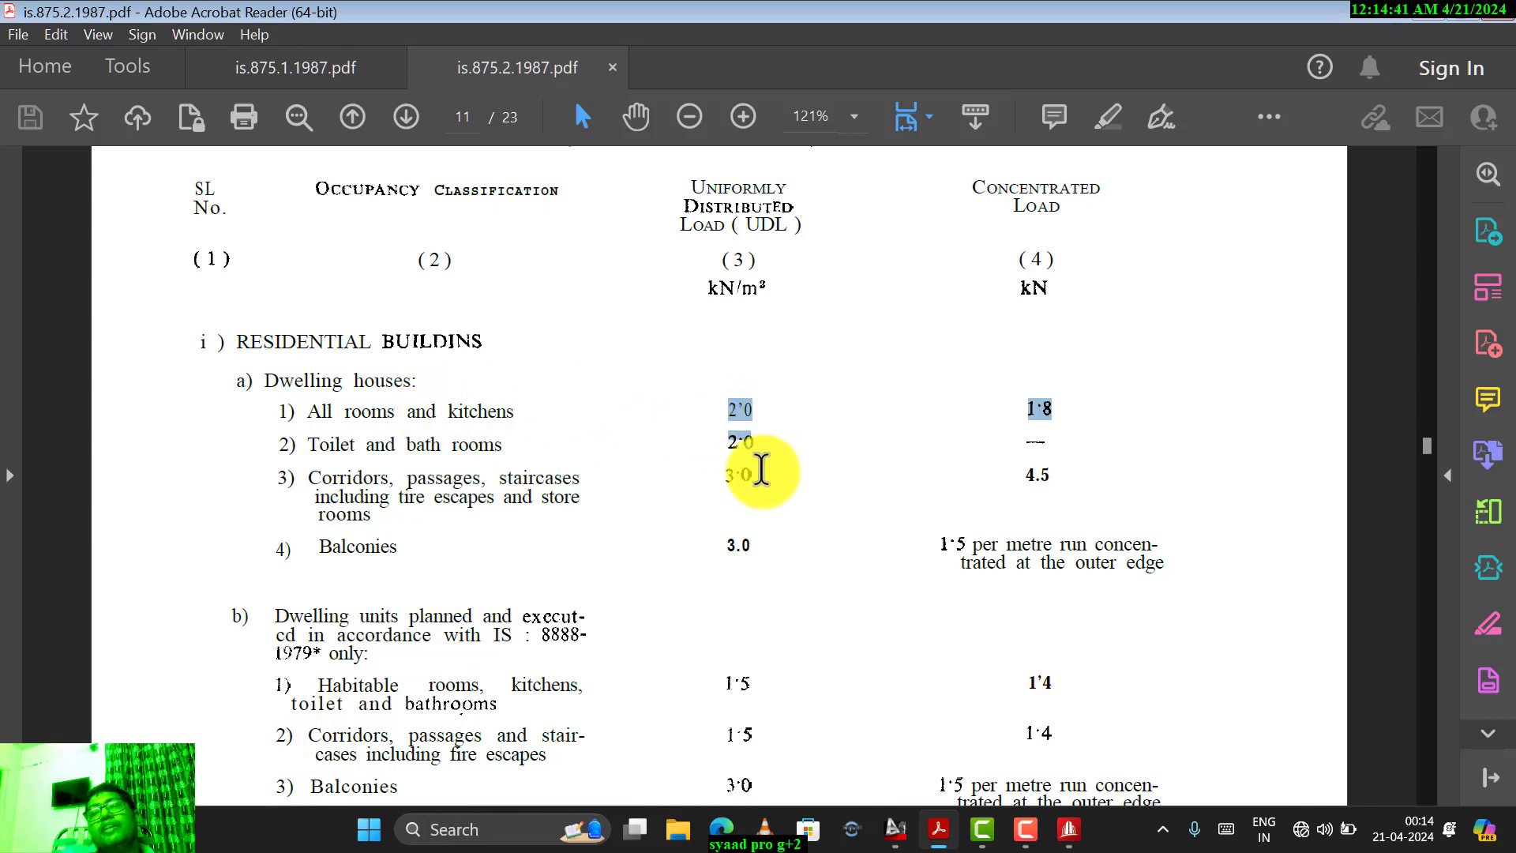
- Switch to STAAD.Pro and add a -2 kN/m2 global Y floor load with a Y range of 0 to 10 m to the LIVE LOAD case
{"action": "key", "text": "alt+Tab"}
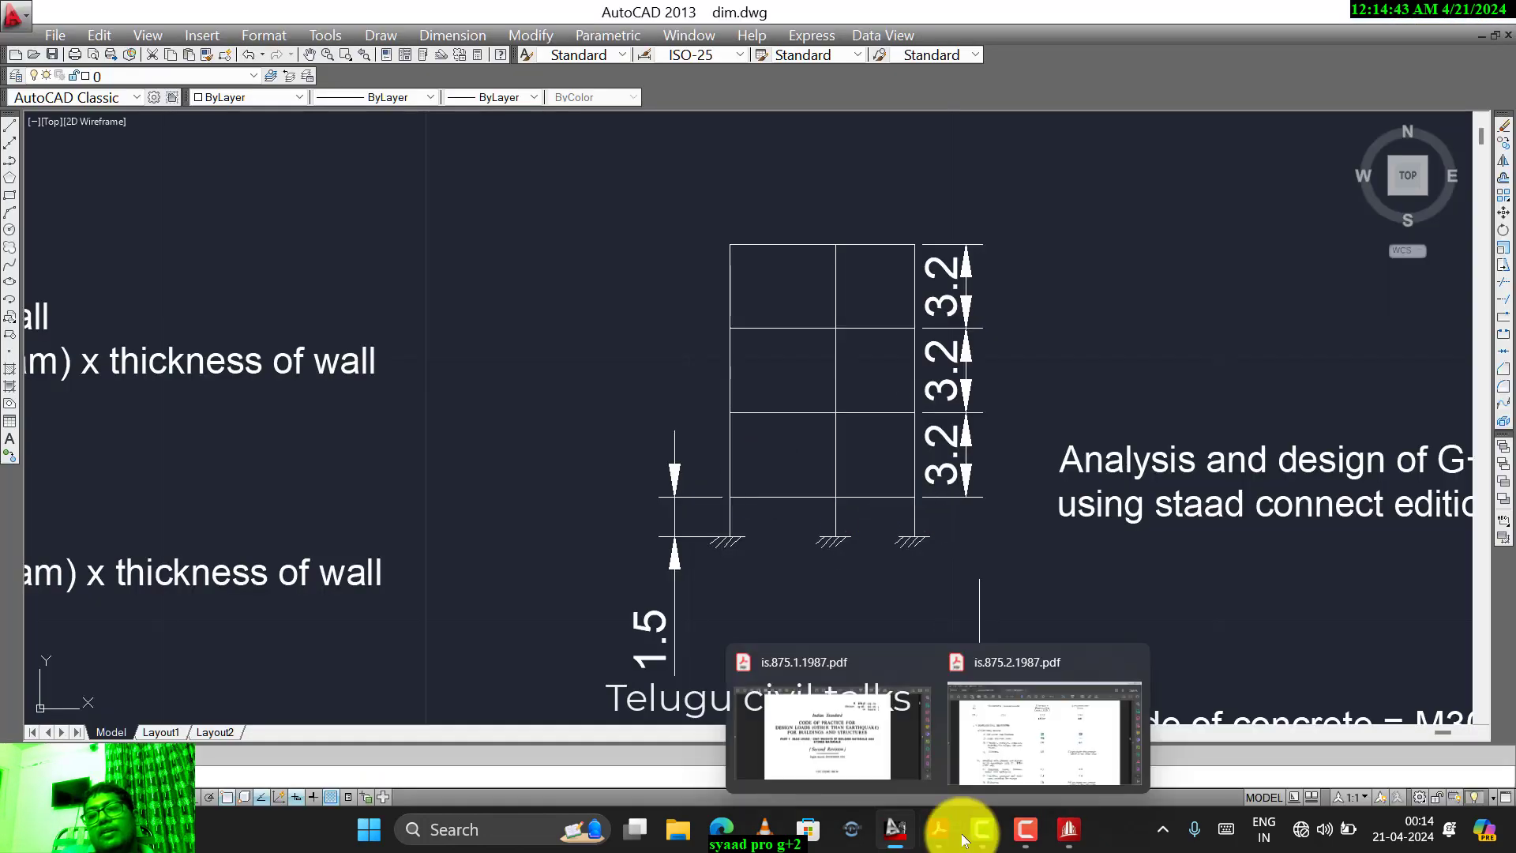
{"action": "mouse_move", "coordinate": [1006, 833]}
{"action": "left_click", "coordinate": [1068, 827]}
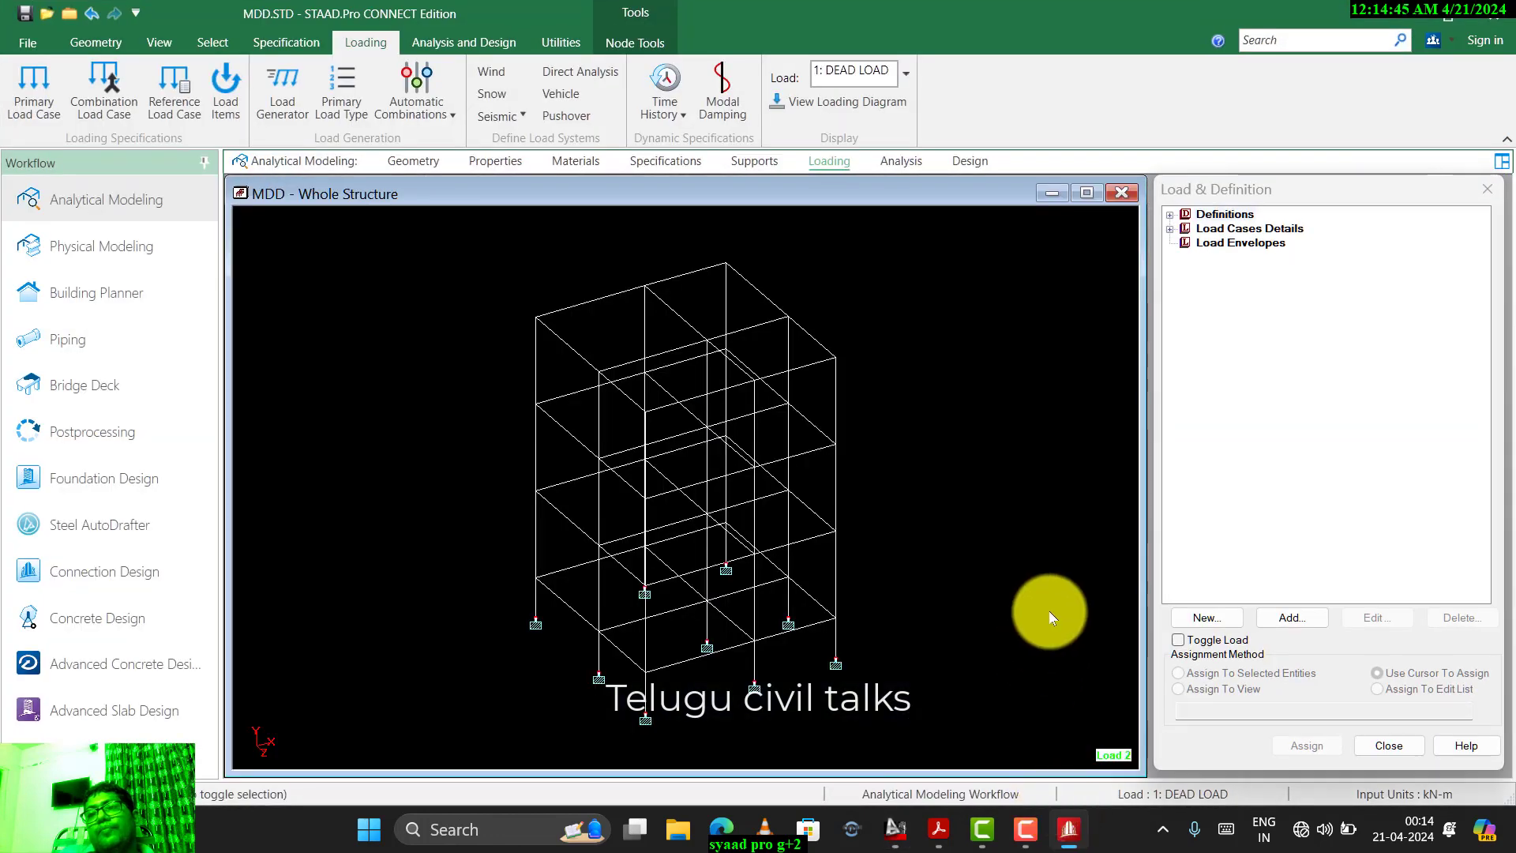
{"action": "left_click", "coordinate": [1171, 229]}
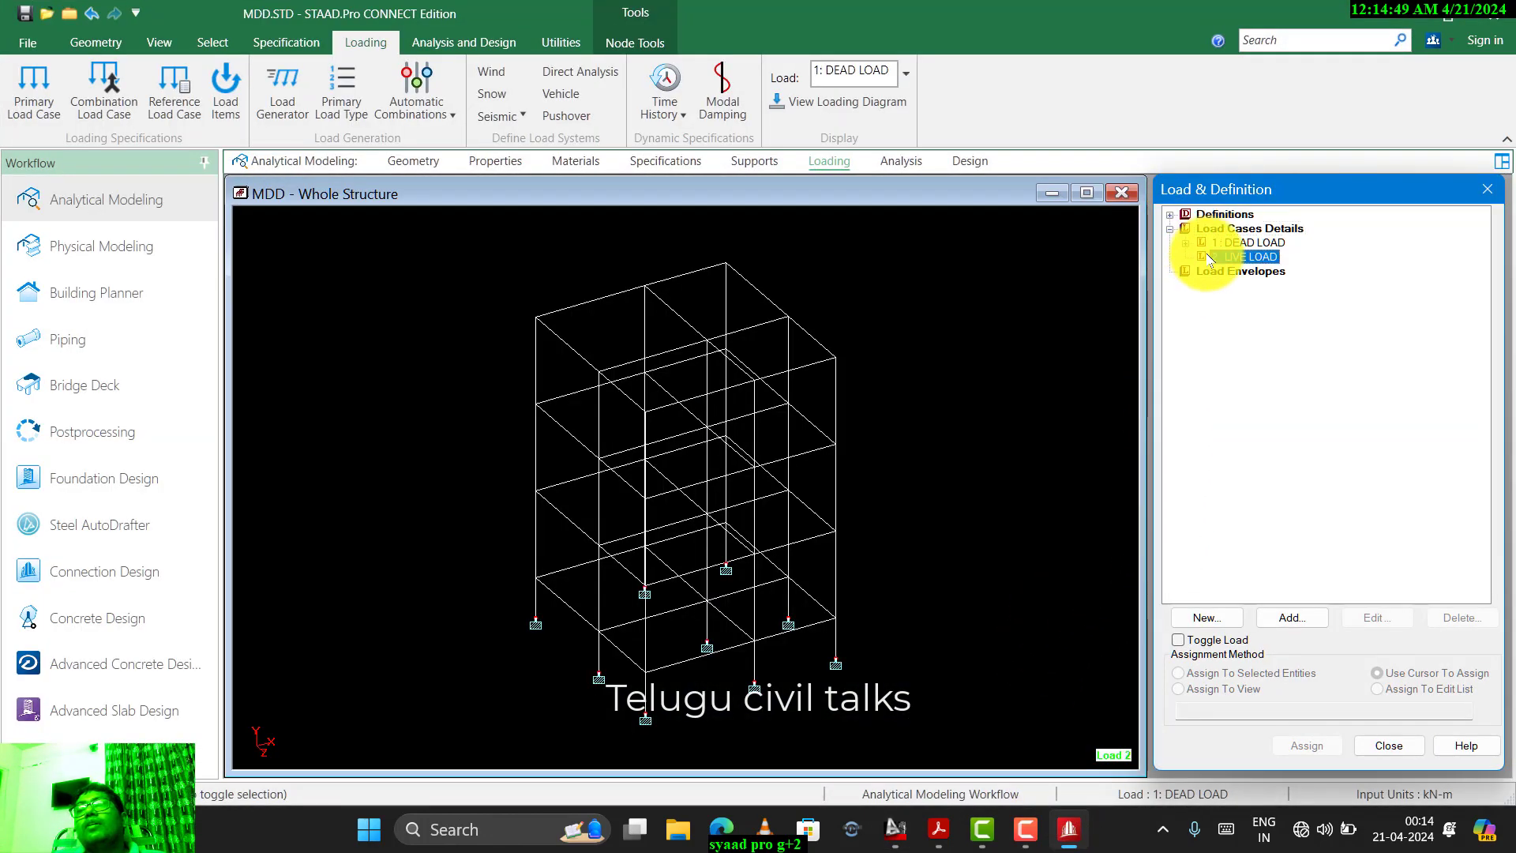
{"action": "left_click", "coordinate": [1287, 617]}
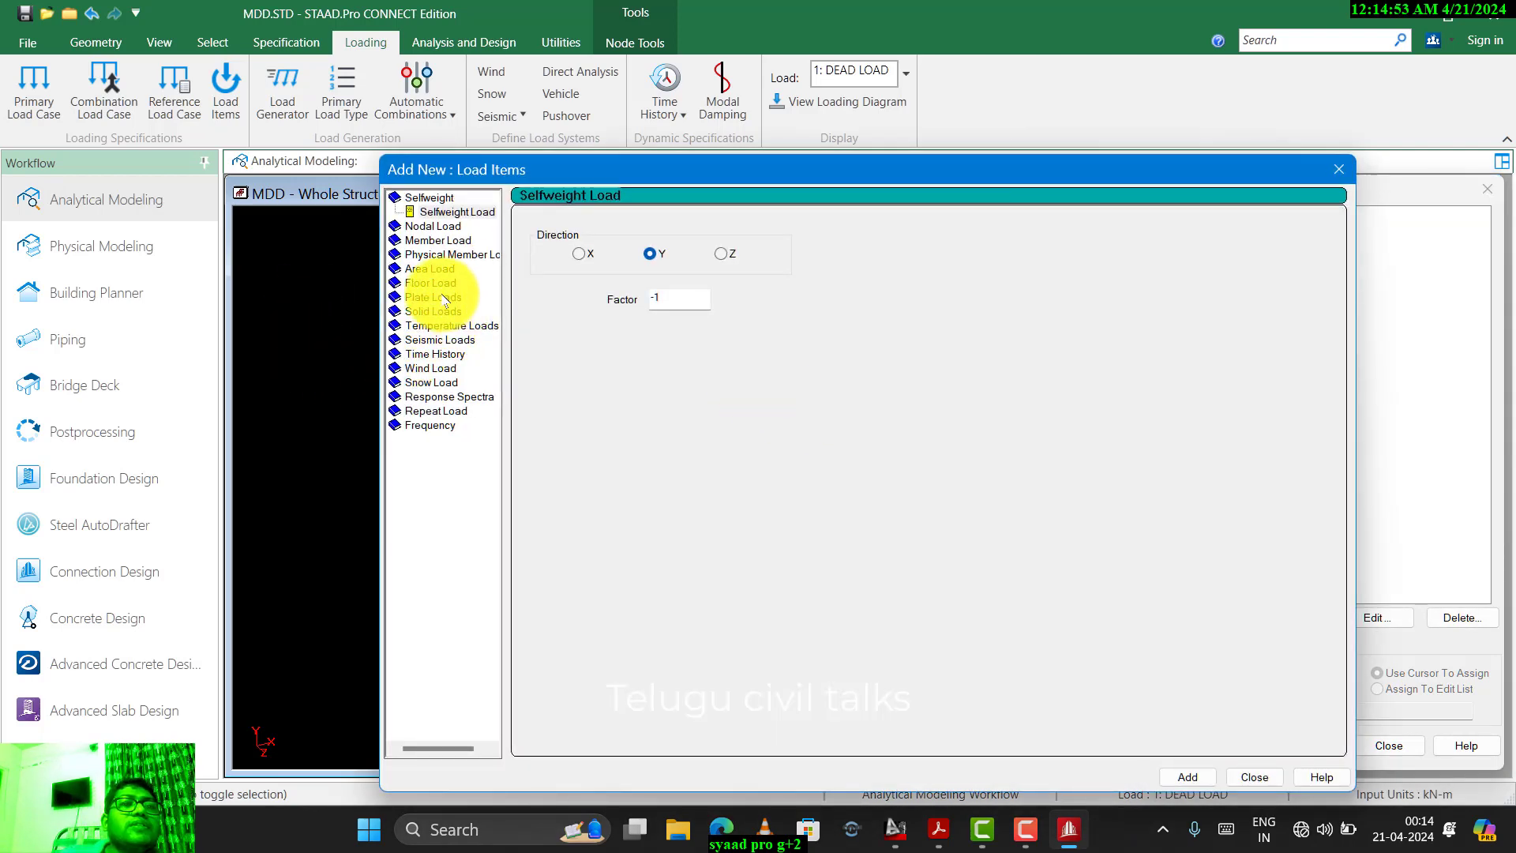
{"action": "left_click", "coordinate": [443, 298]}
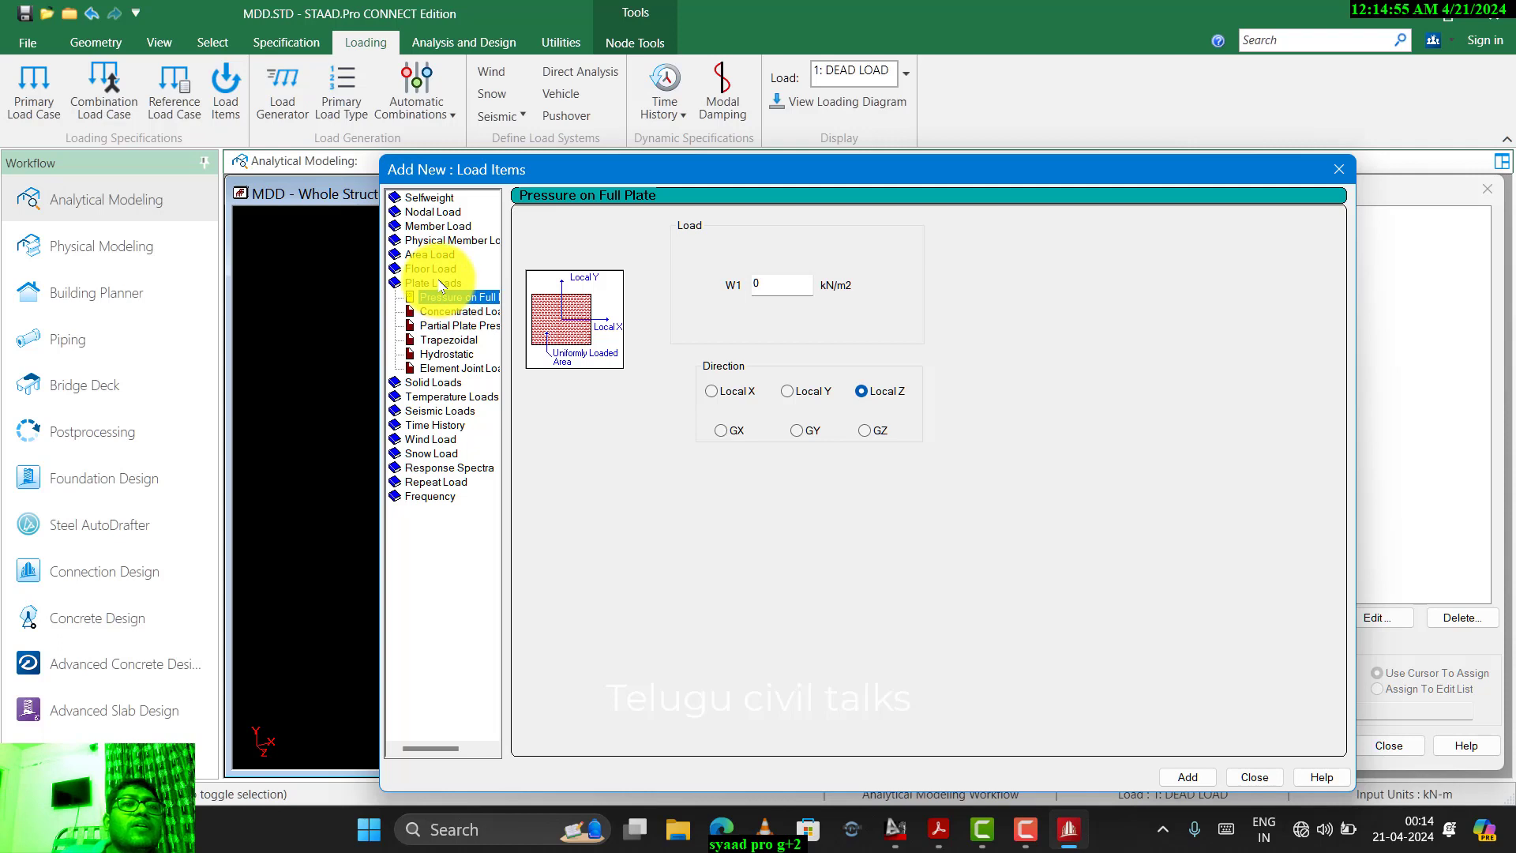
{"action": "left_click", "coordinate": [436, 269]}
{"action": "left_click", "coordinate": [594, 316]}
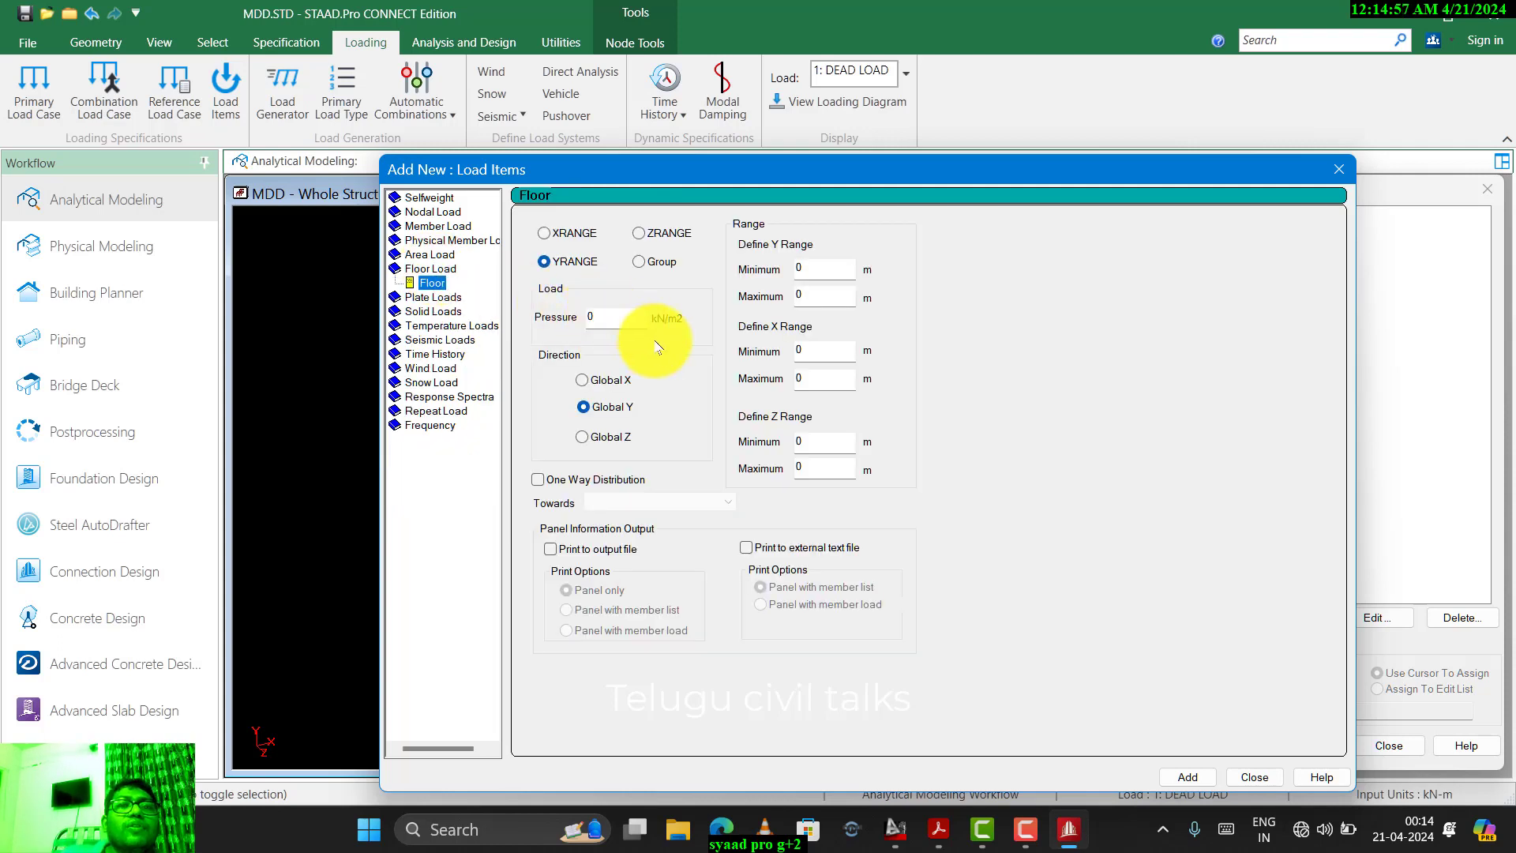
{"action": "left_click_drag", "start_coordinate": [623, 315], "coordinate": [396, 387]}
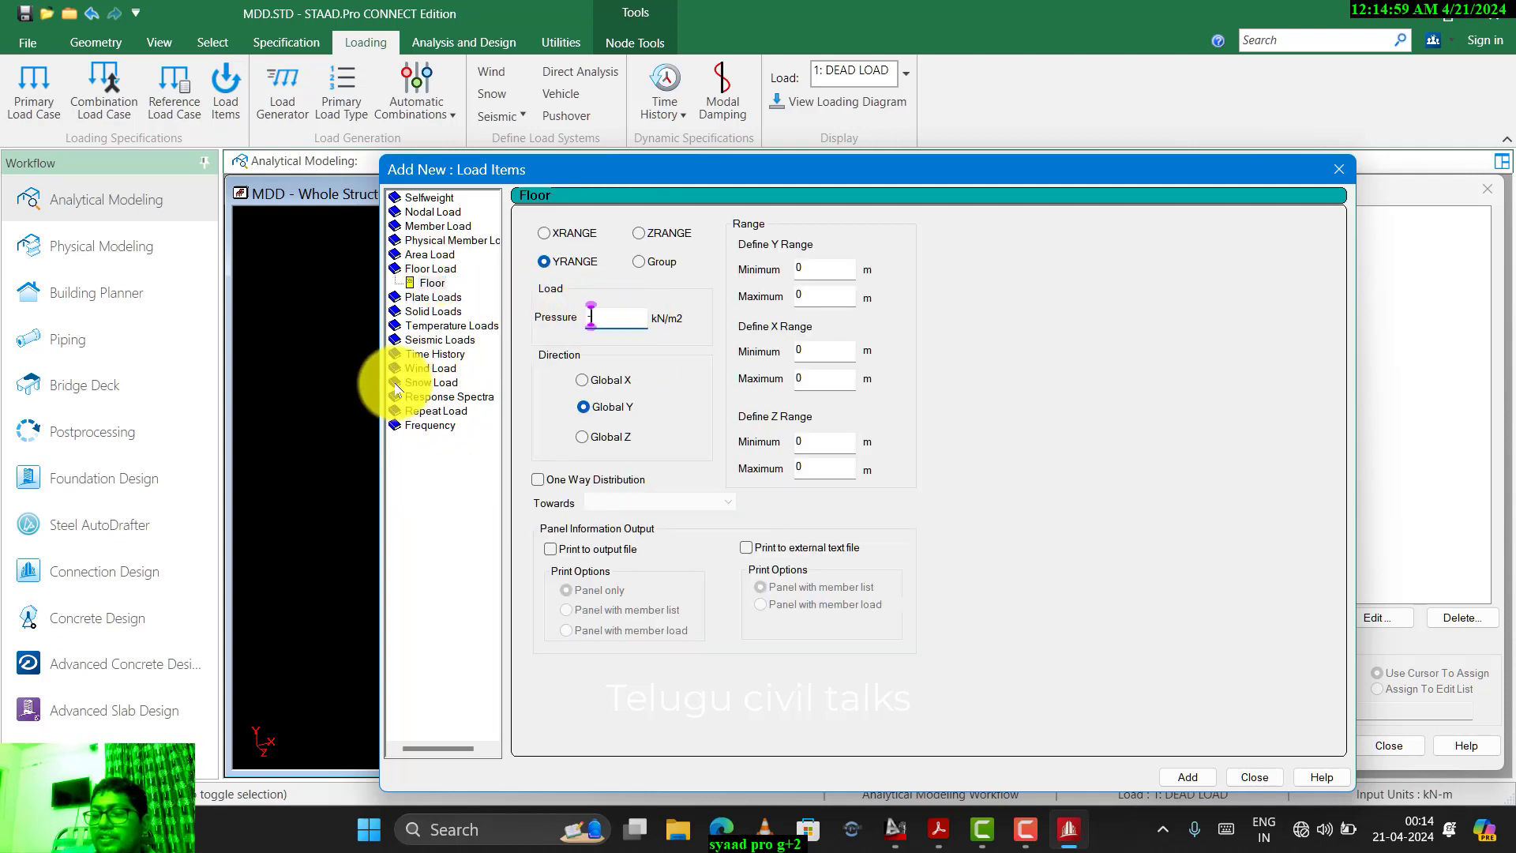
{"action": "double_click", "coordinate": [829, 295]}
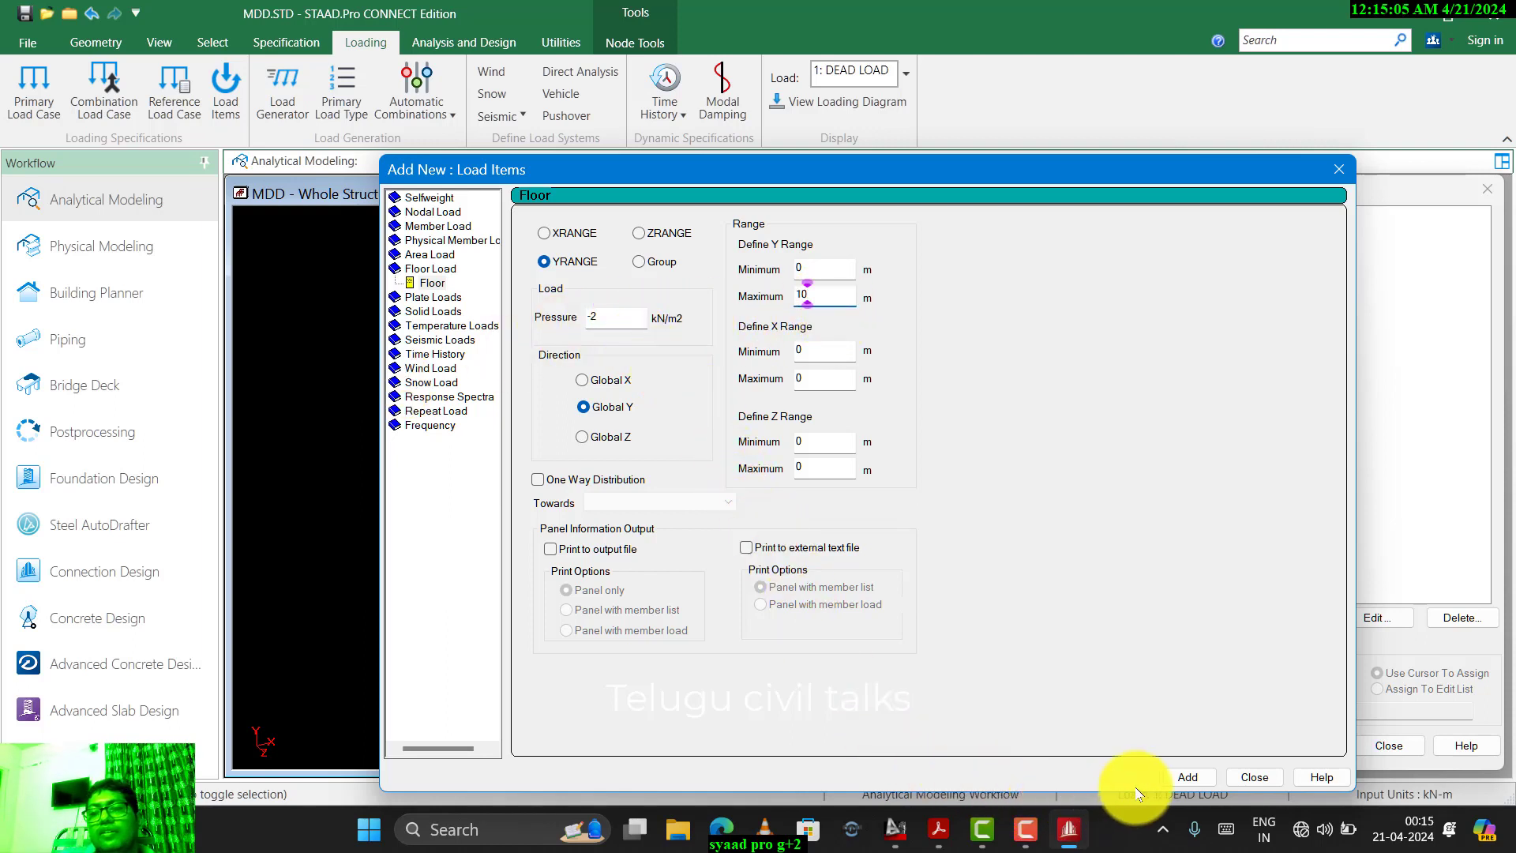
{"action": "left_click", "coordinate": [1187, 777]}
{"action": "left_click", "coordinate": [1255, 777]}
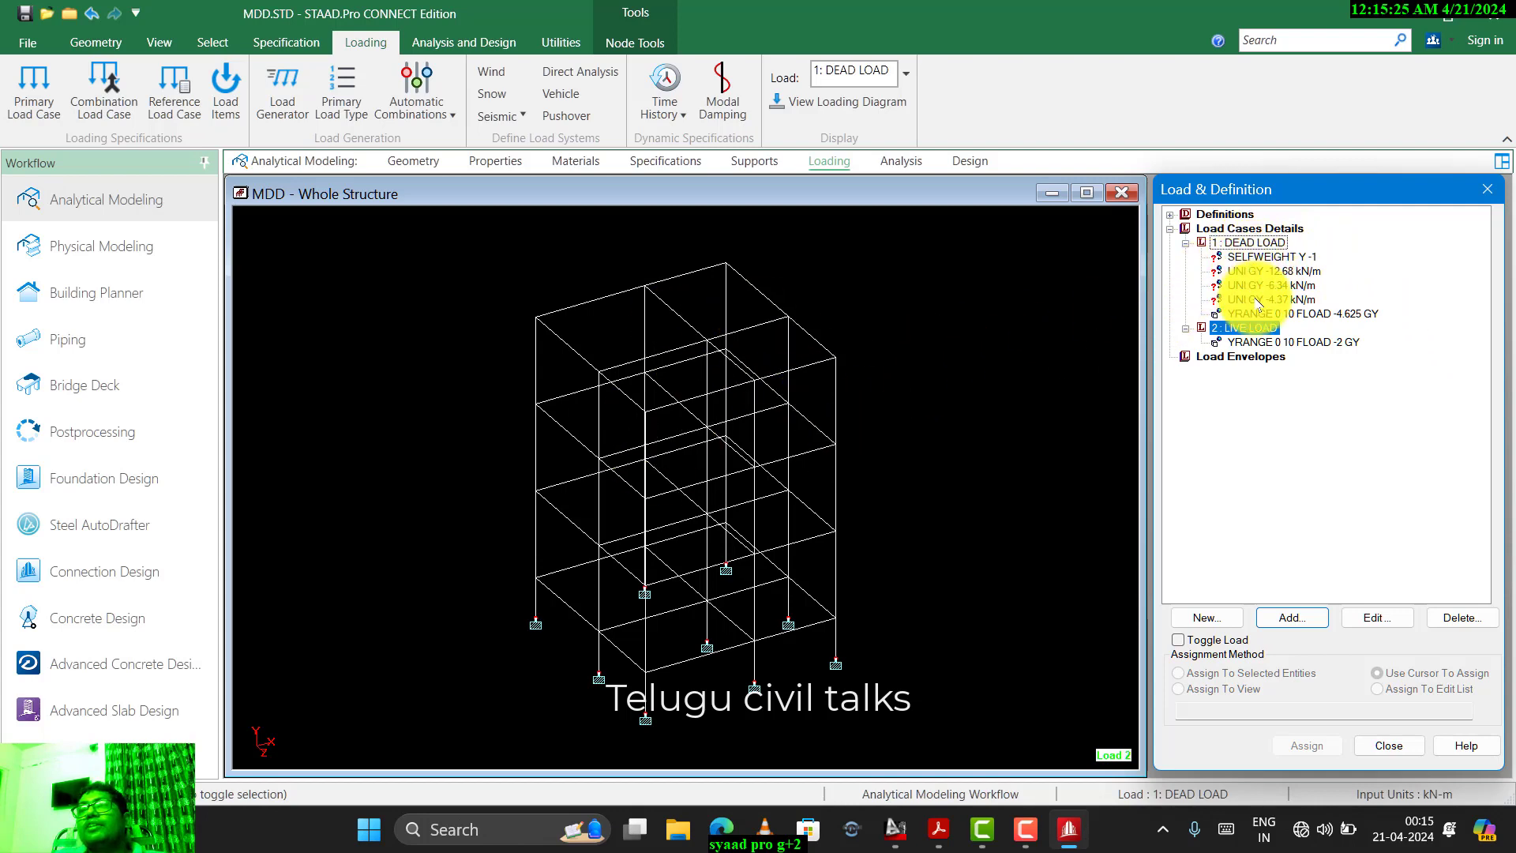
- Review the uniform member loads defined under the DEAD LOAD case
{"action": "left_click", "coordinate": [1245, 272]}
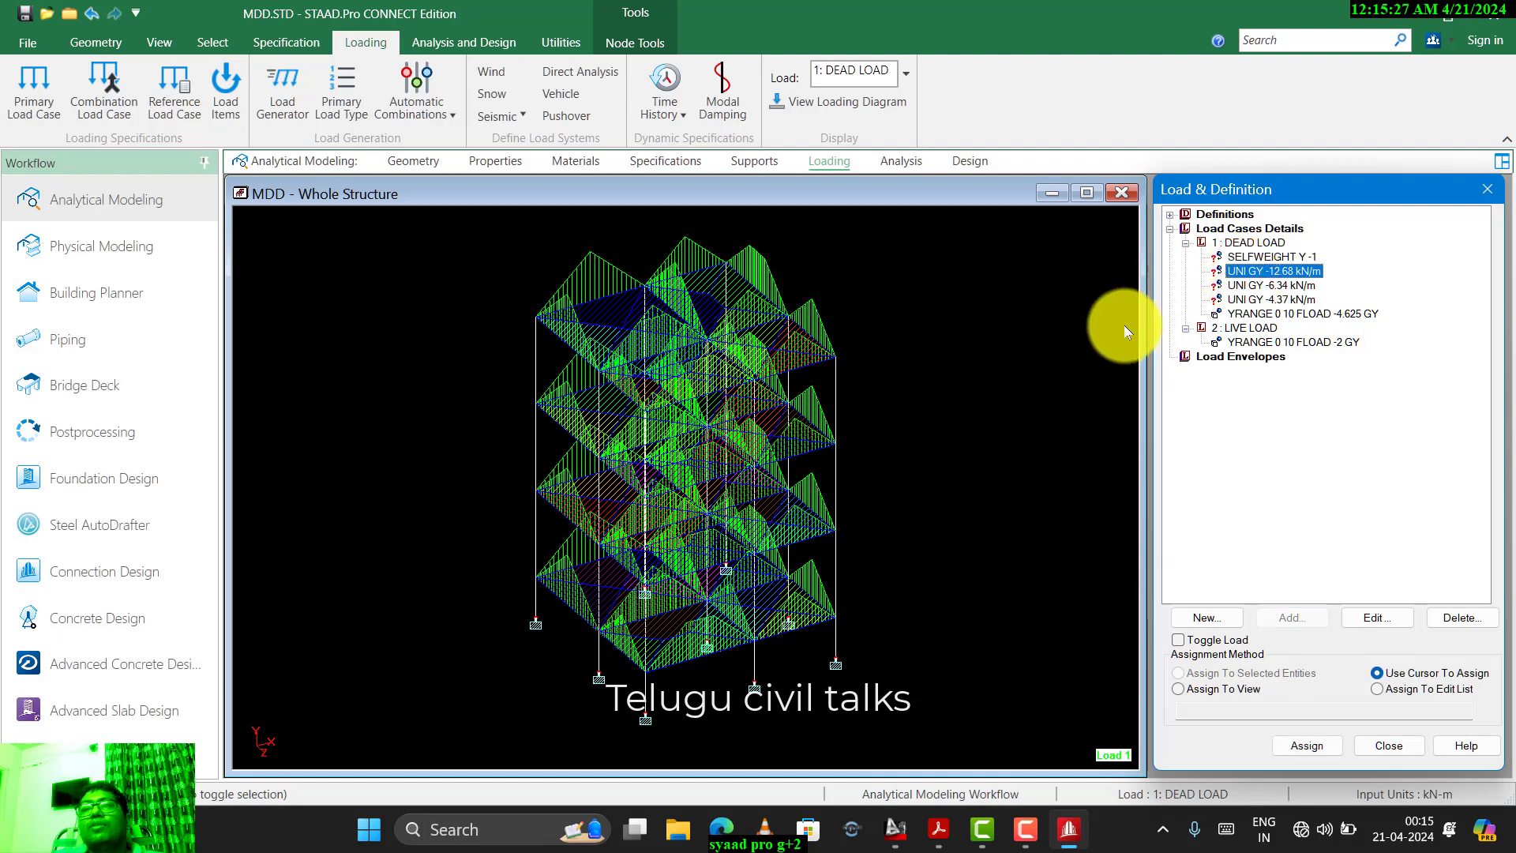
{"action": "left_click", "coordinate": [1262, 286]}
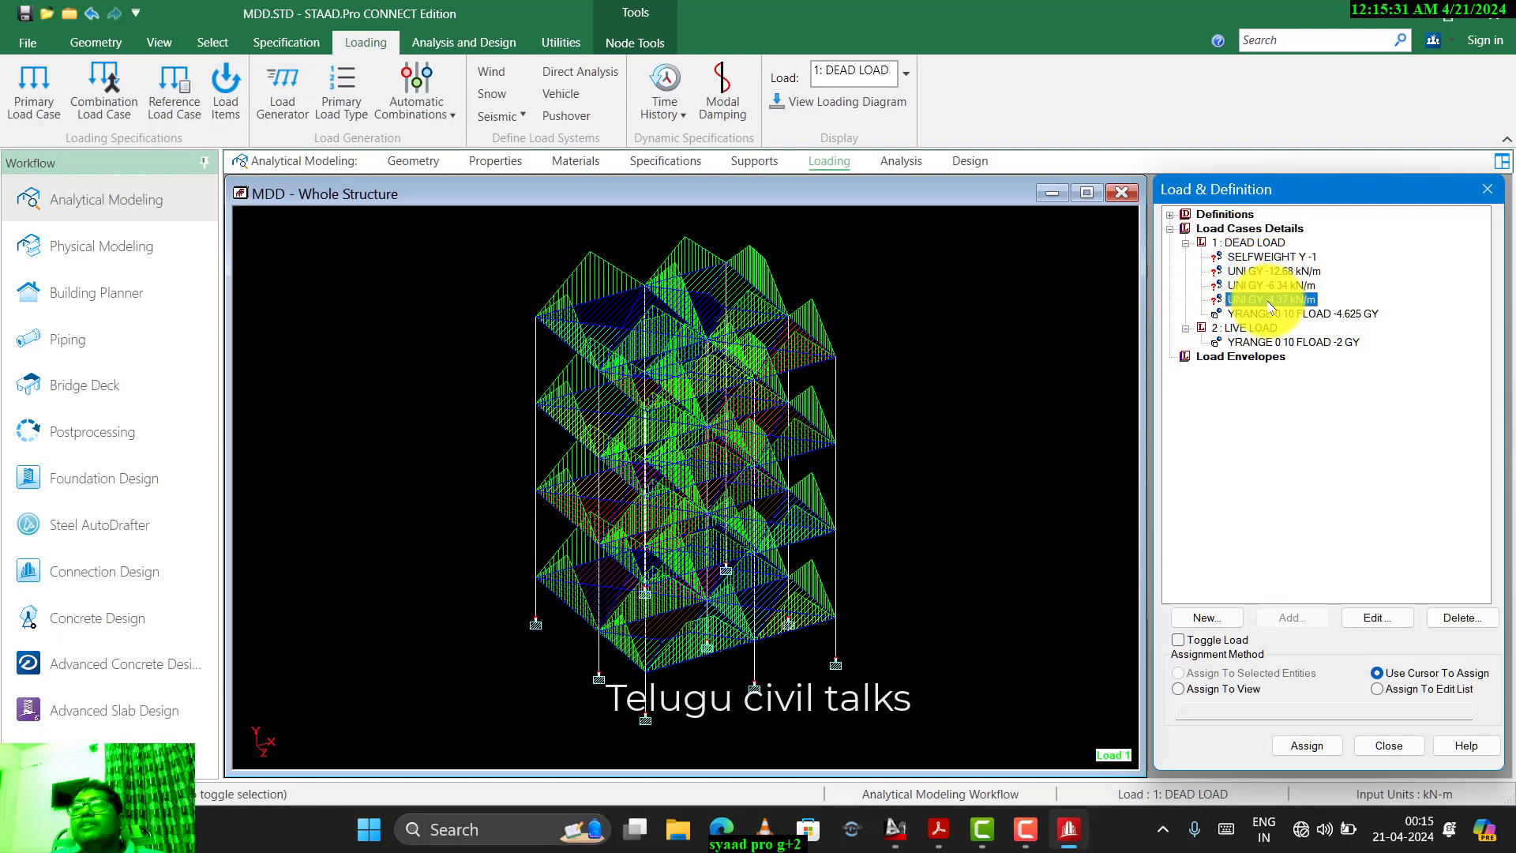
{"action": "left_click", "coordinate": [1248, 271]}
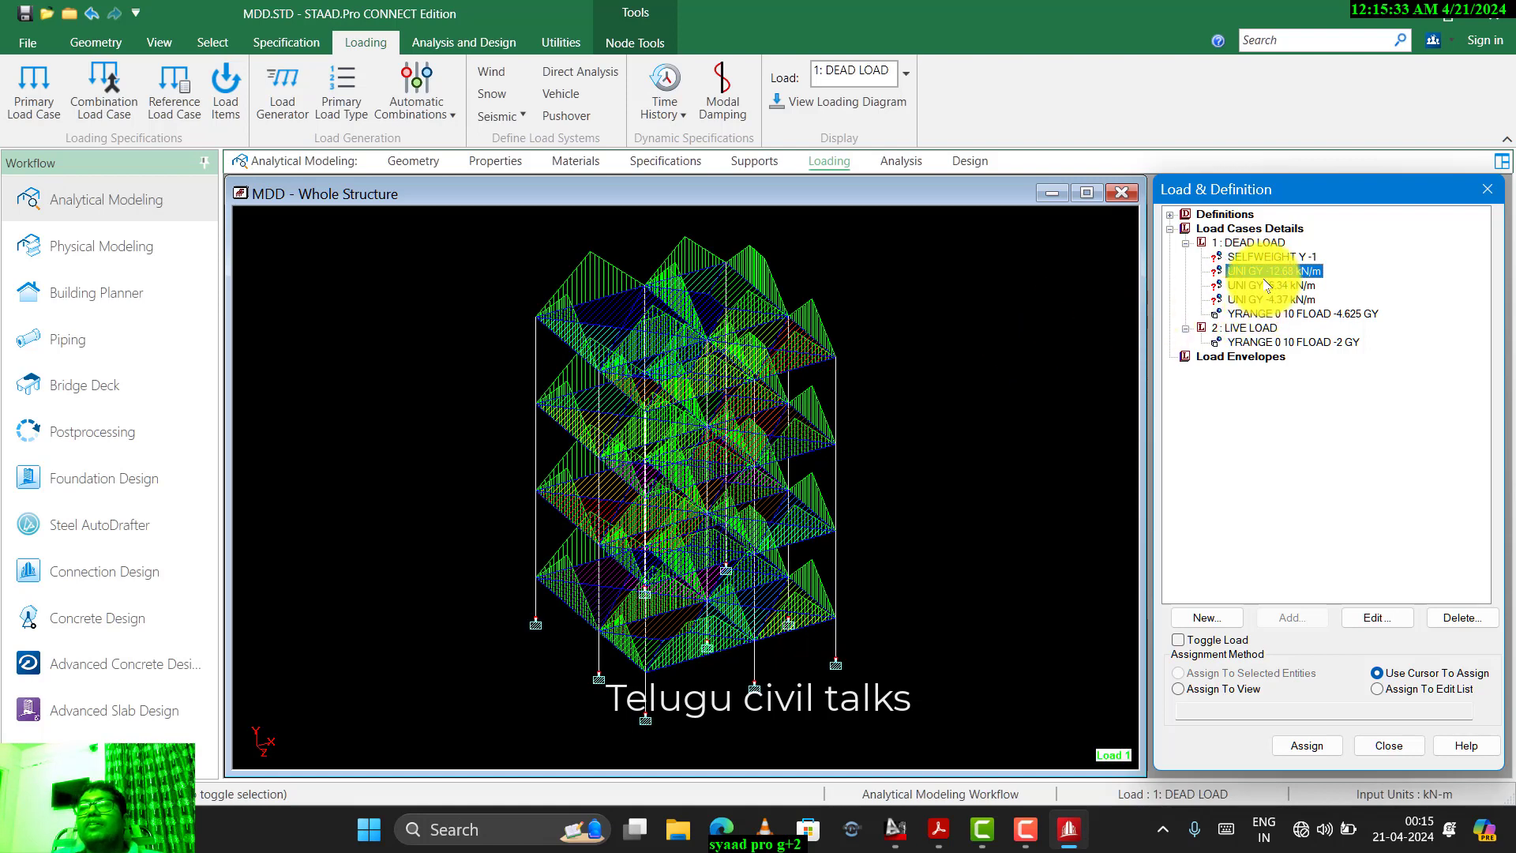
- In a front view, isolate the members of the two storeys below the top storey, including their floor beams, as a new view in the active window
{"action": "left_click", "coordinate": [157, 42]}
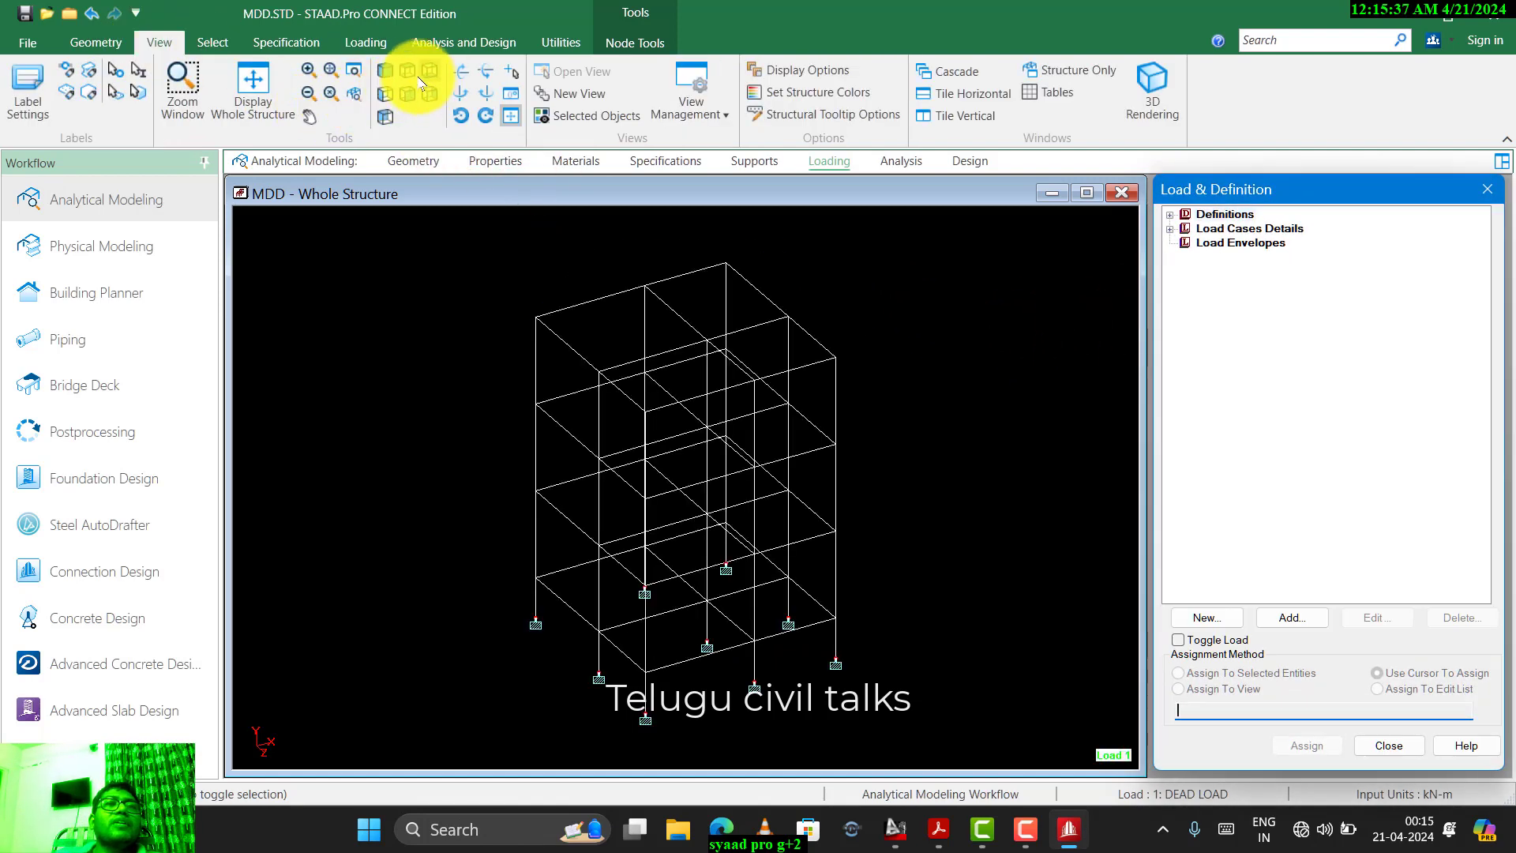
{"action": "left_click", "coordinate": [406, 95]}
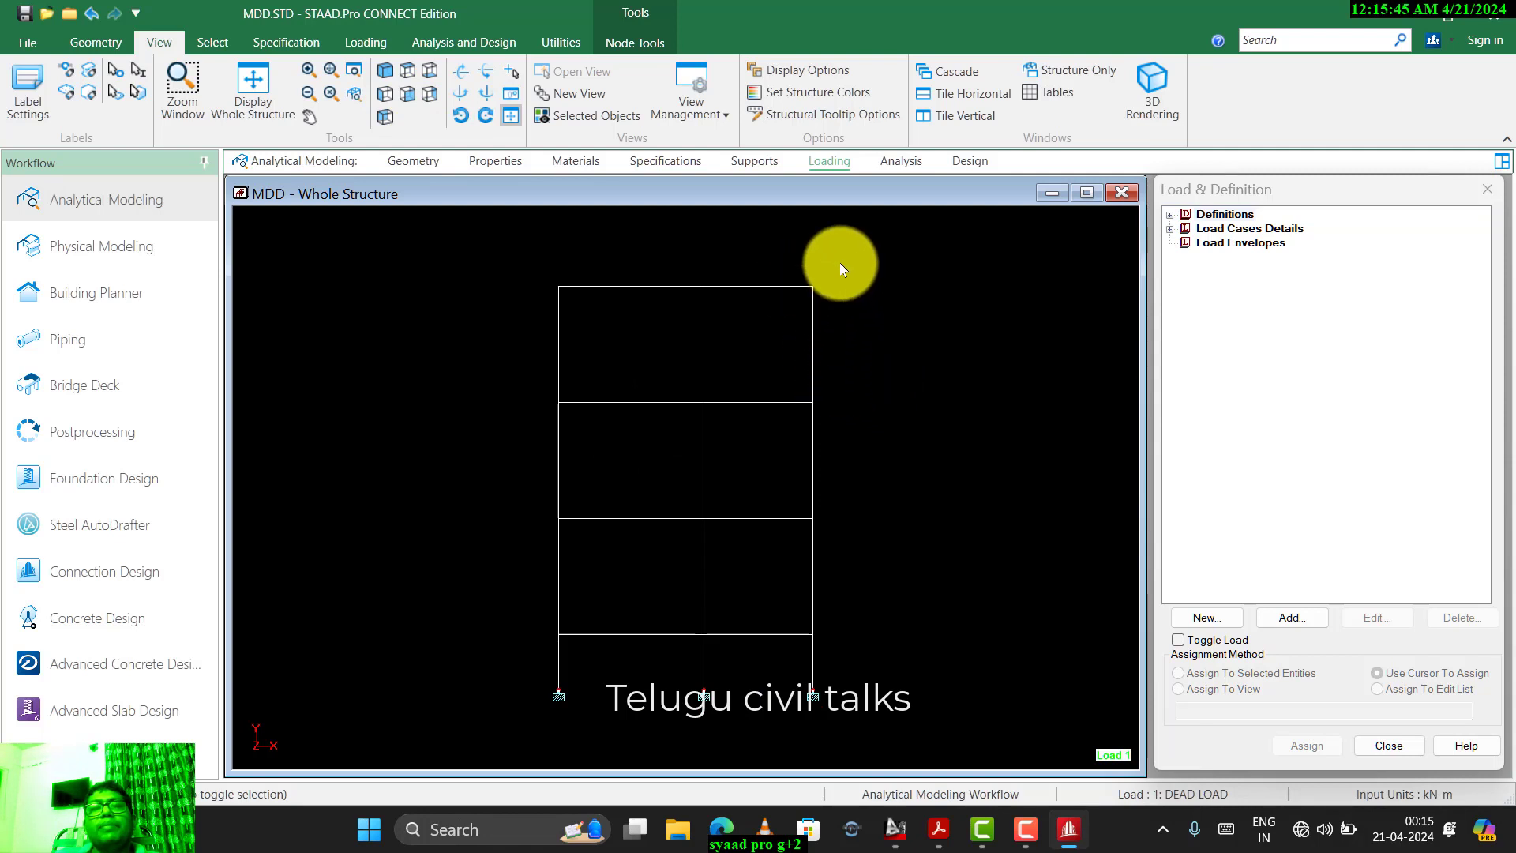
{"action": "left_click_drag", "start_coordinate": [841, 262], "coordinate": [463, 307]}
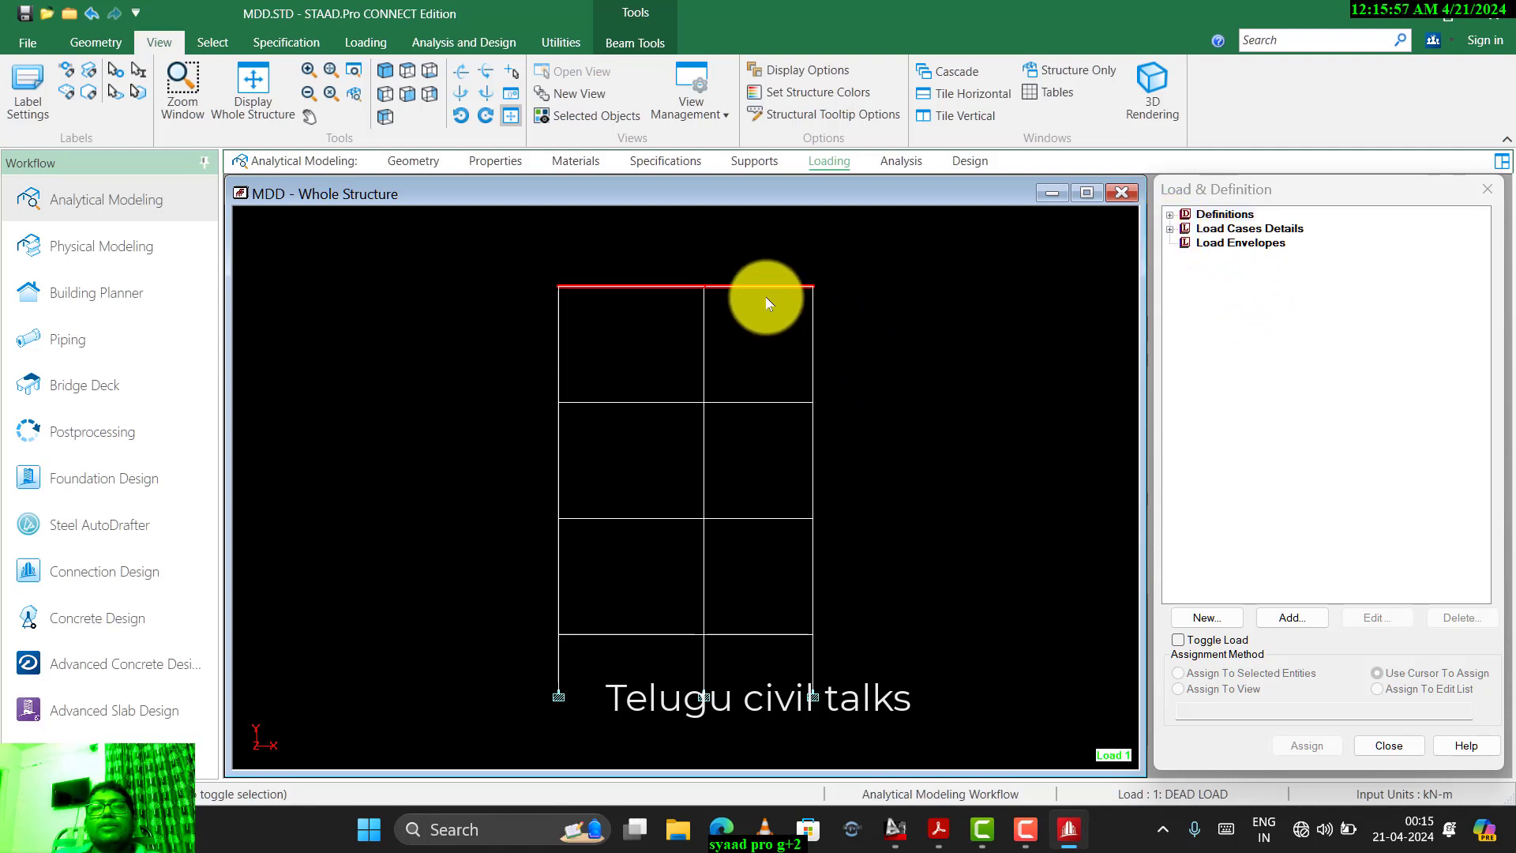
{"action": "left_click_drag", "start_coordinate": [870, 381], "coordinate": [474, 654]}
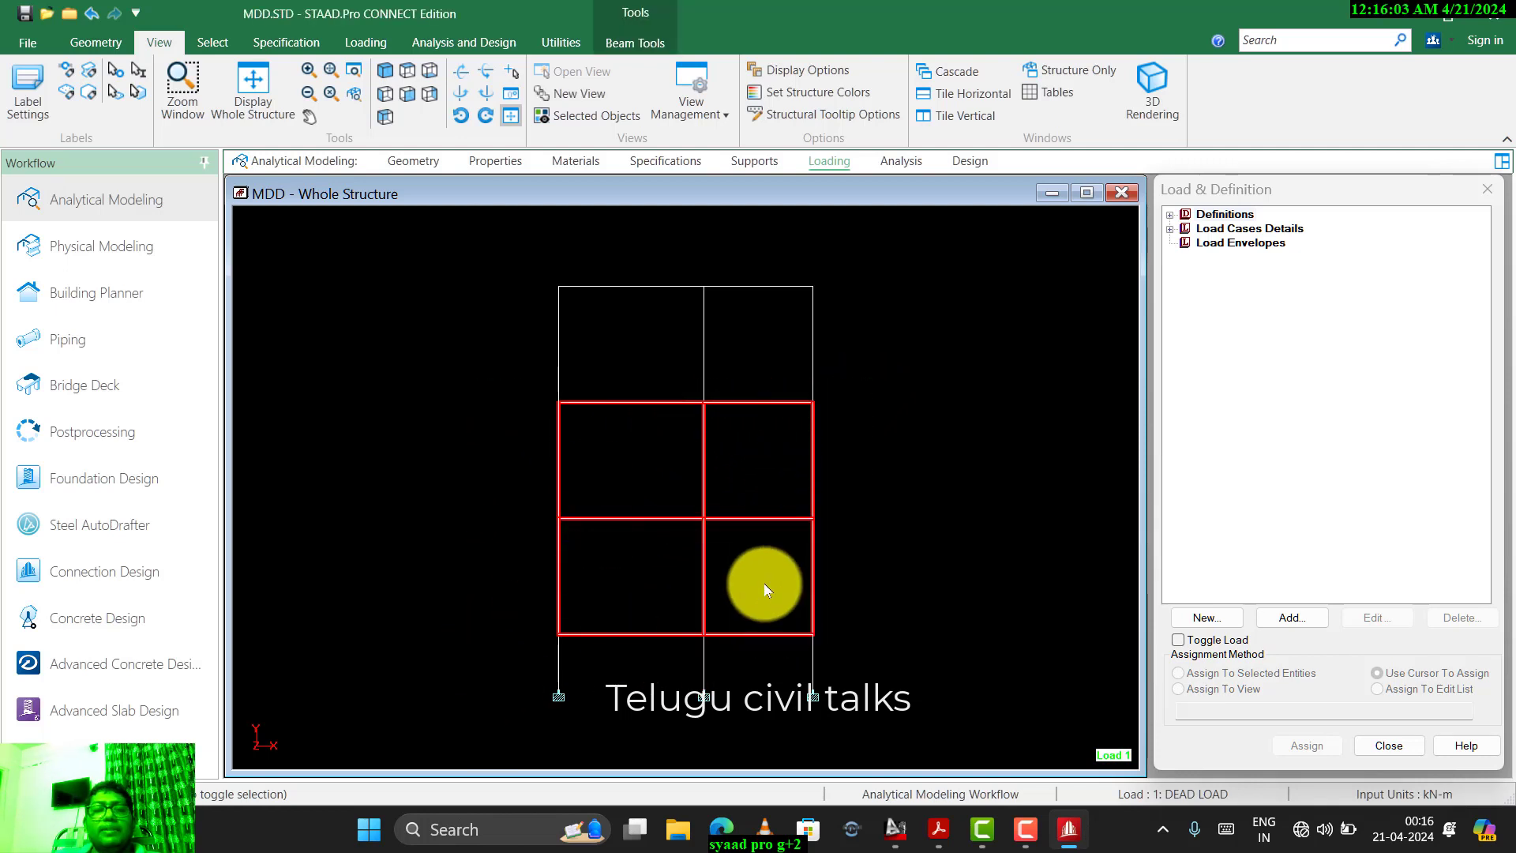
{"action": "right_click", "coordinate": [761, 469]}
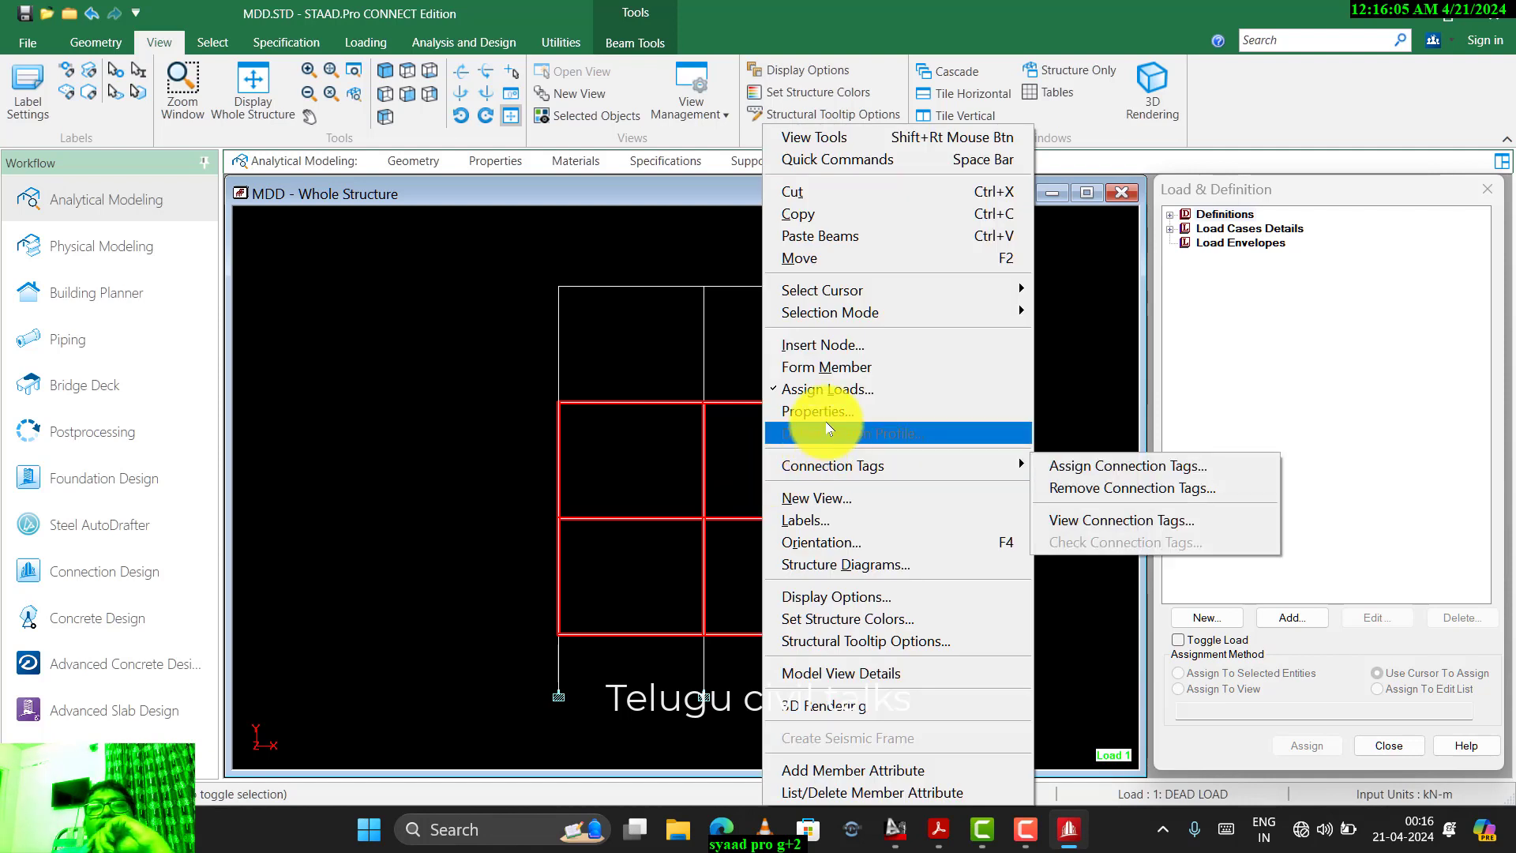
{"action": "left_click", "coordinate": [888, 505]}
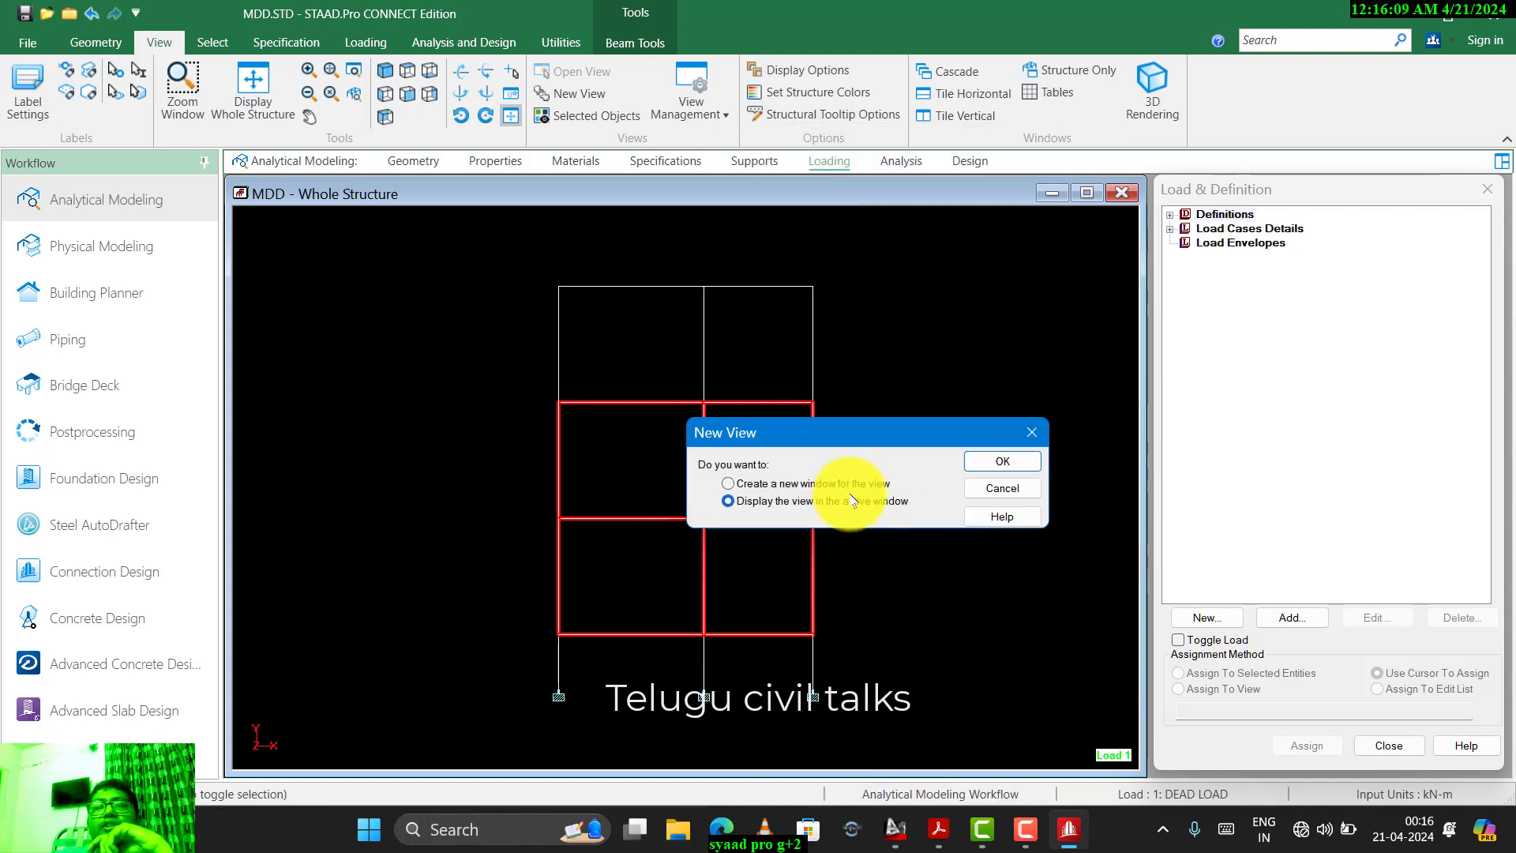
{"action": "left_click", "coordinate": [995, 464]}
{"action": "scroll", "coordinate": [875, 485], "scroll_direction": "down", "scroll_amount": 3}
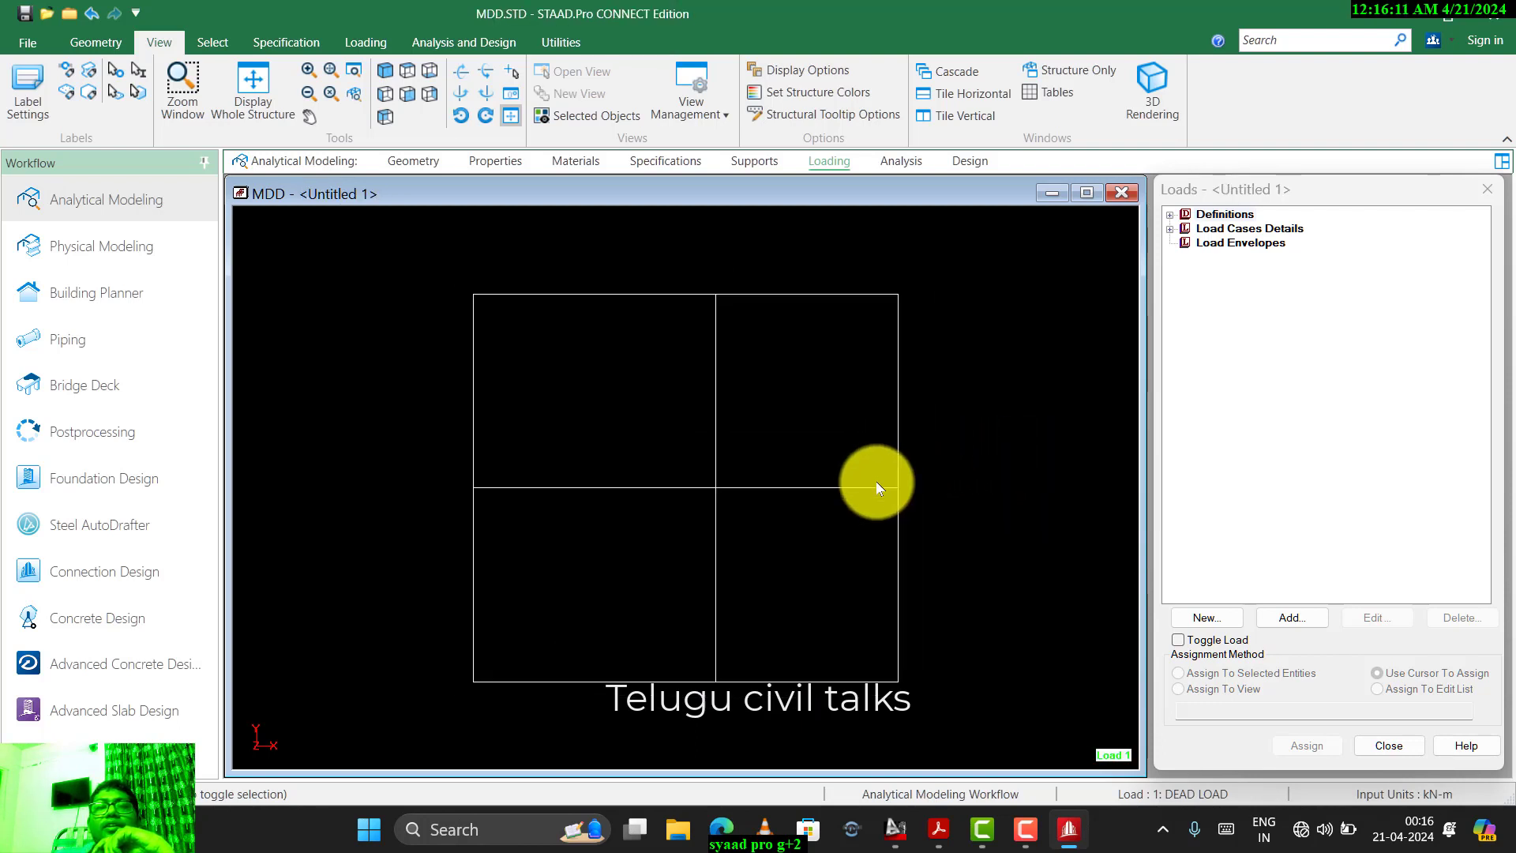
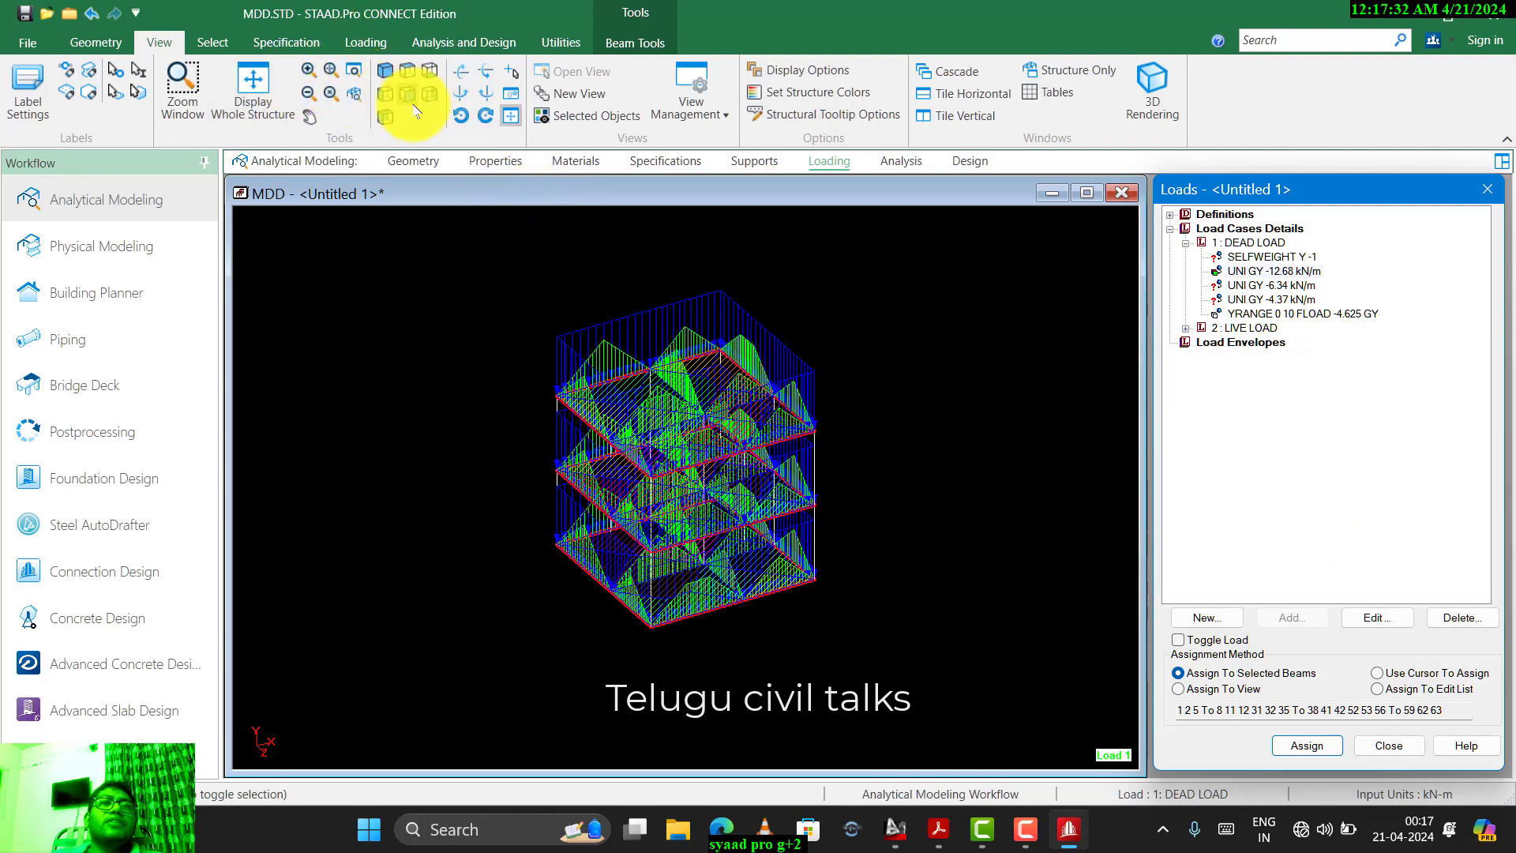
- Clear the perimeter selection and, in plan view, select the four interior cross beams across all isolated floors
{"action": "left_click", "coordinate": [409, 73]}
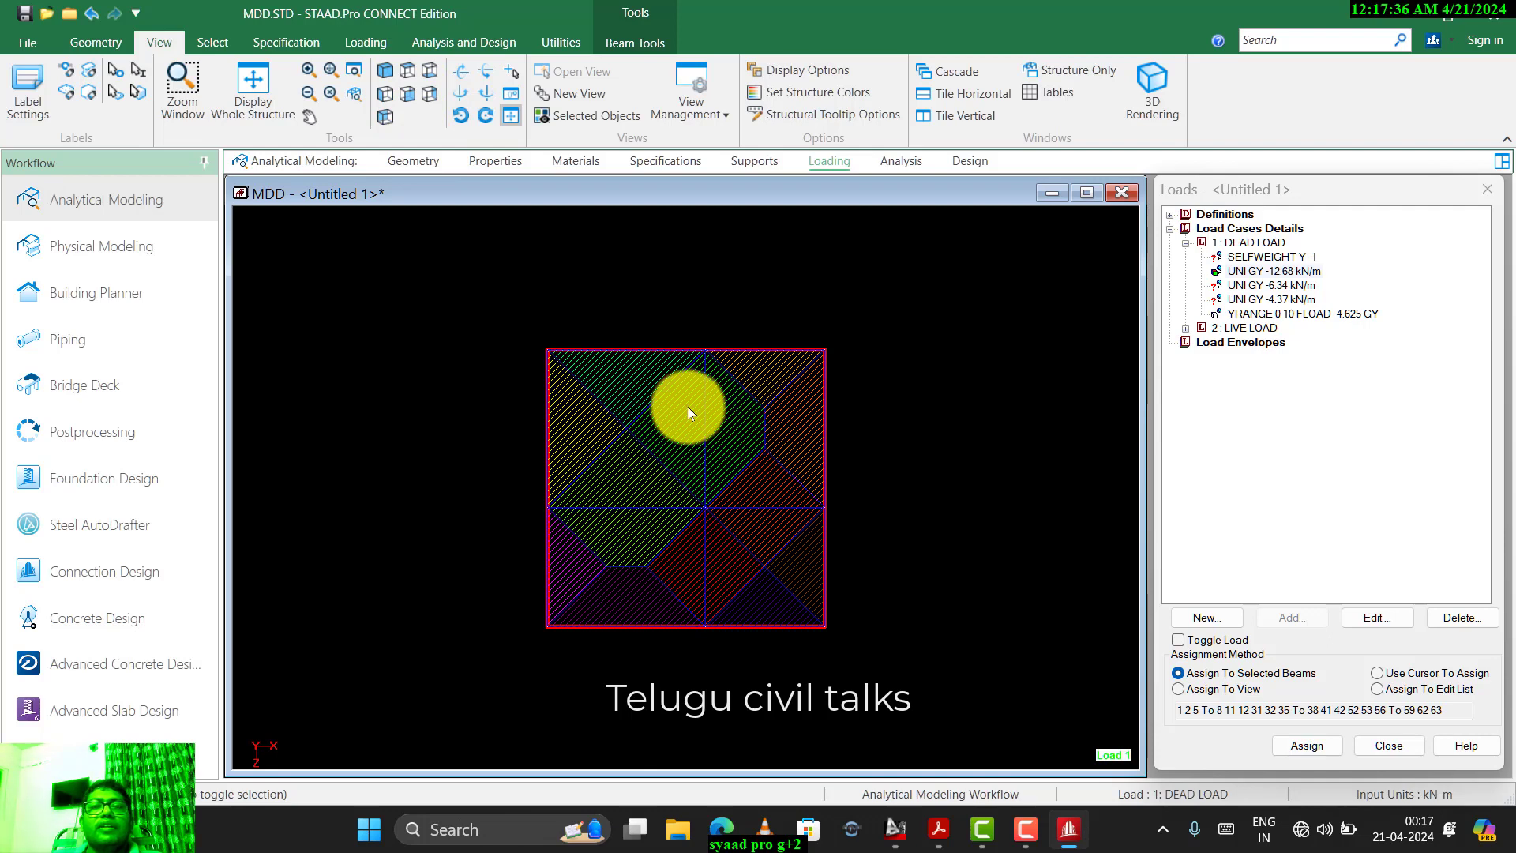
{"action": "left_click", "coordinate": [713, 401]}
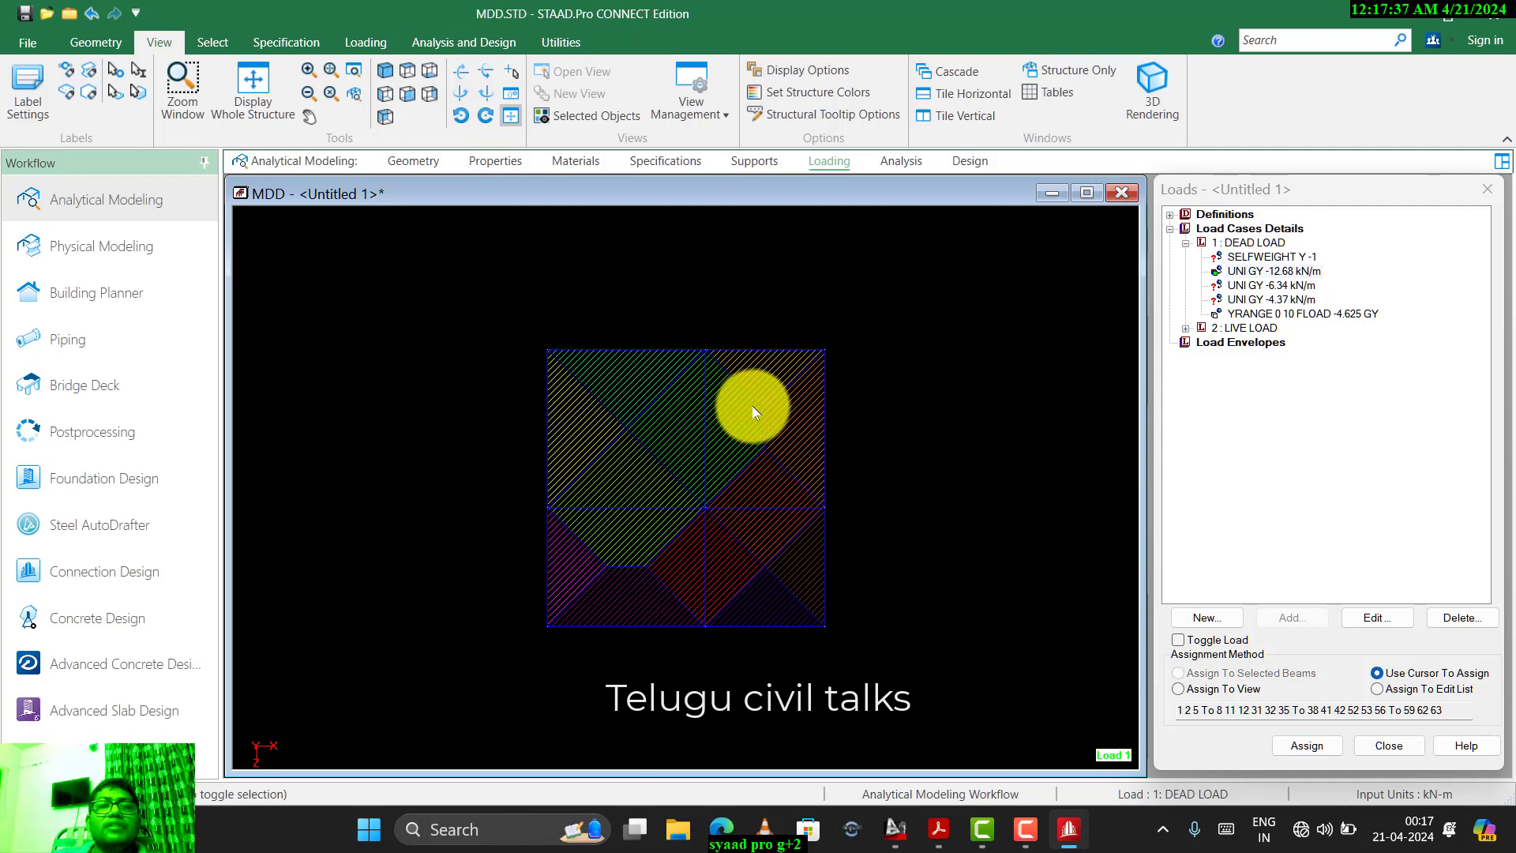
{"action": "left_click", "coordinate": [749, 545]}
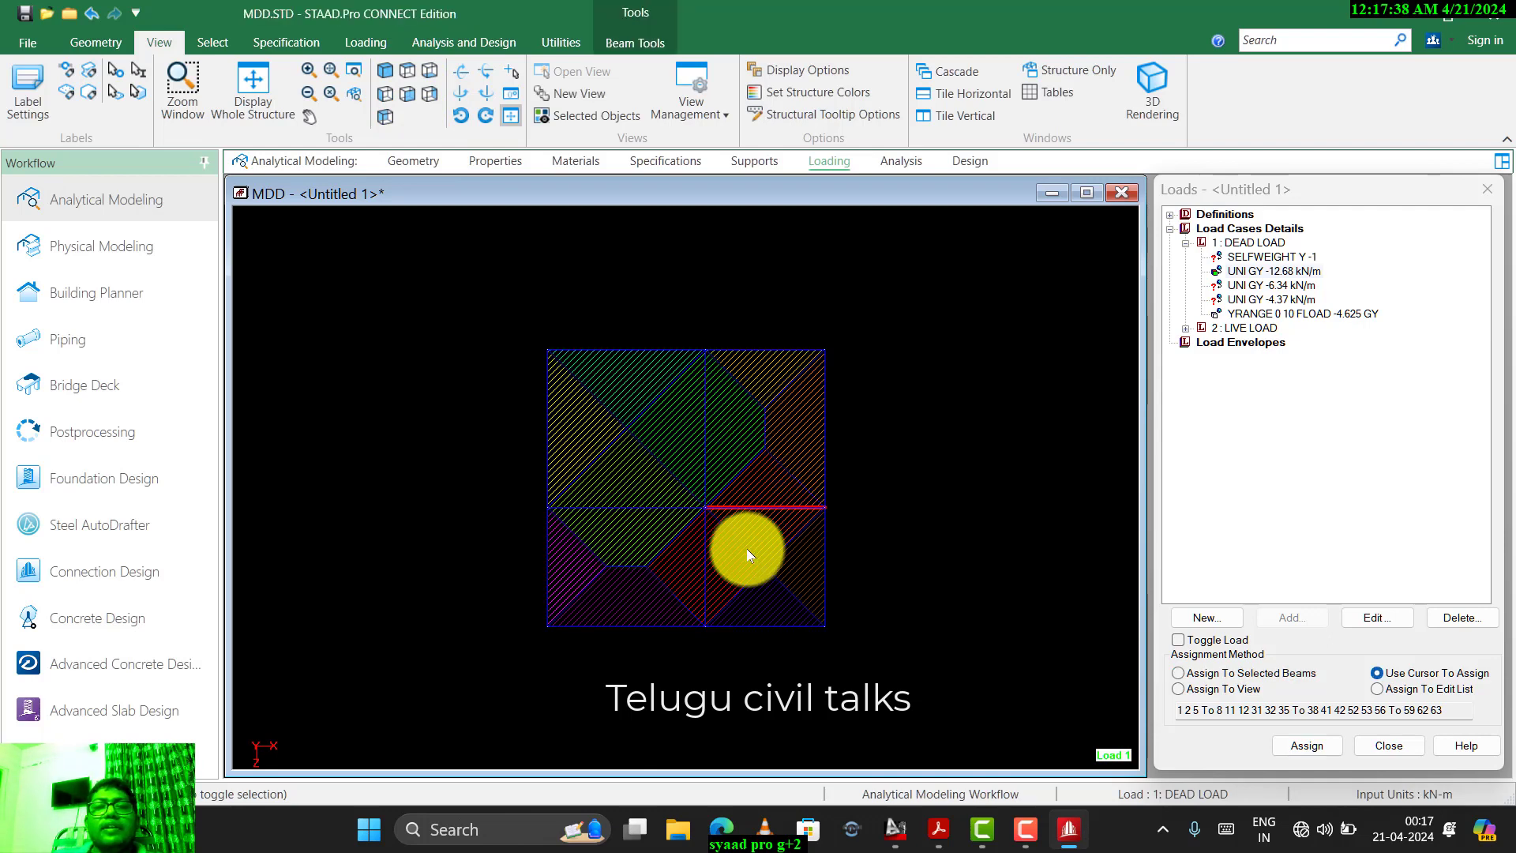
{"action": "left_click", "coordinate": [701, 556]}
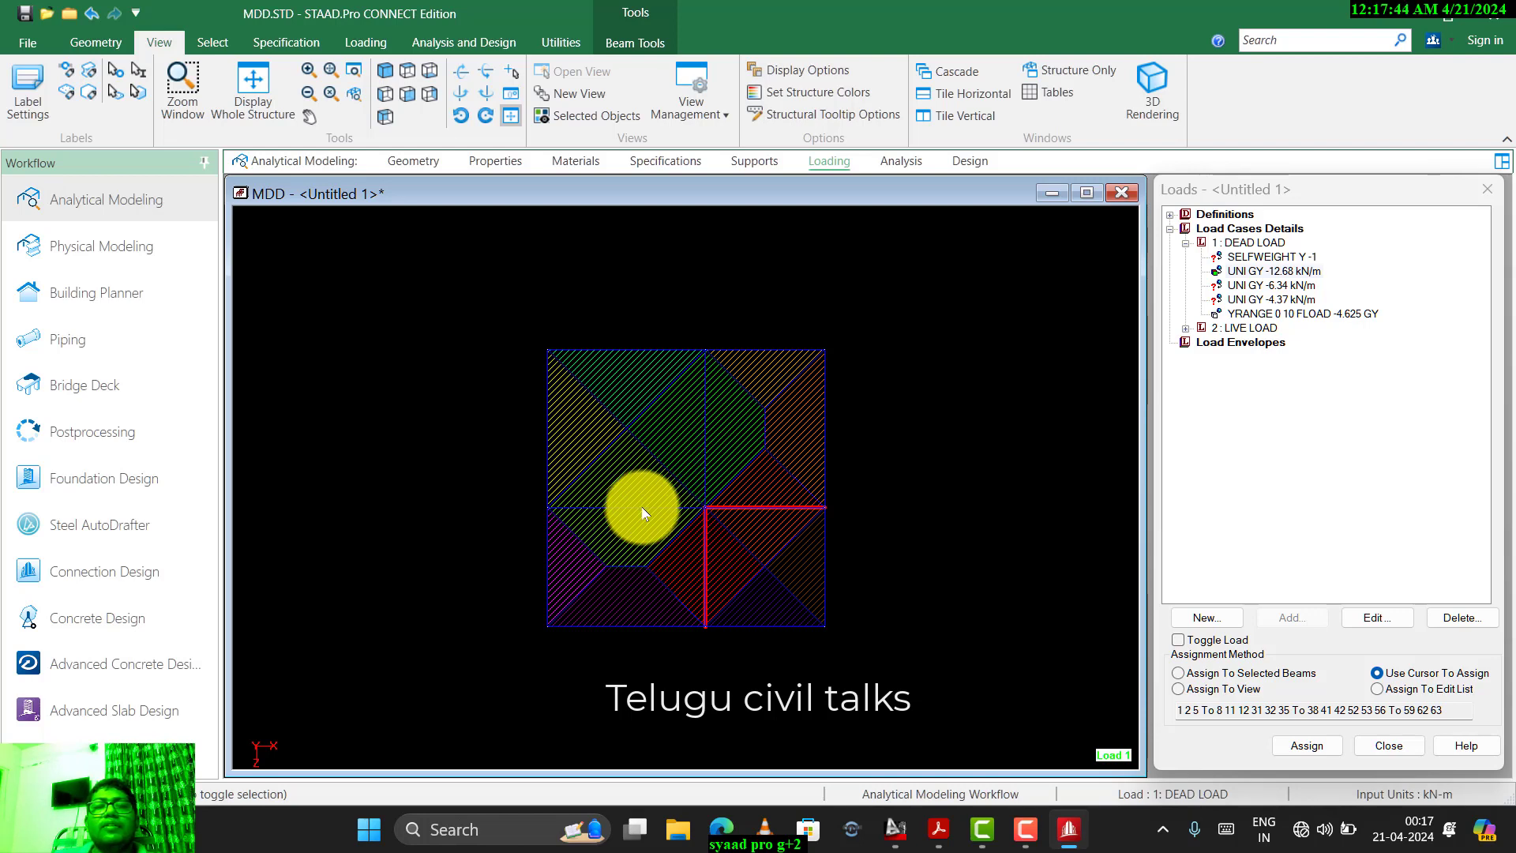
{"action": "left_click", "coordinate": [642, 506]}
{"action": "left_click", "coordinate": [702, 447]}
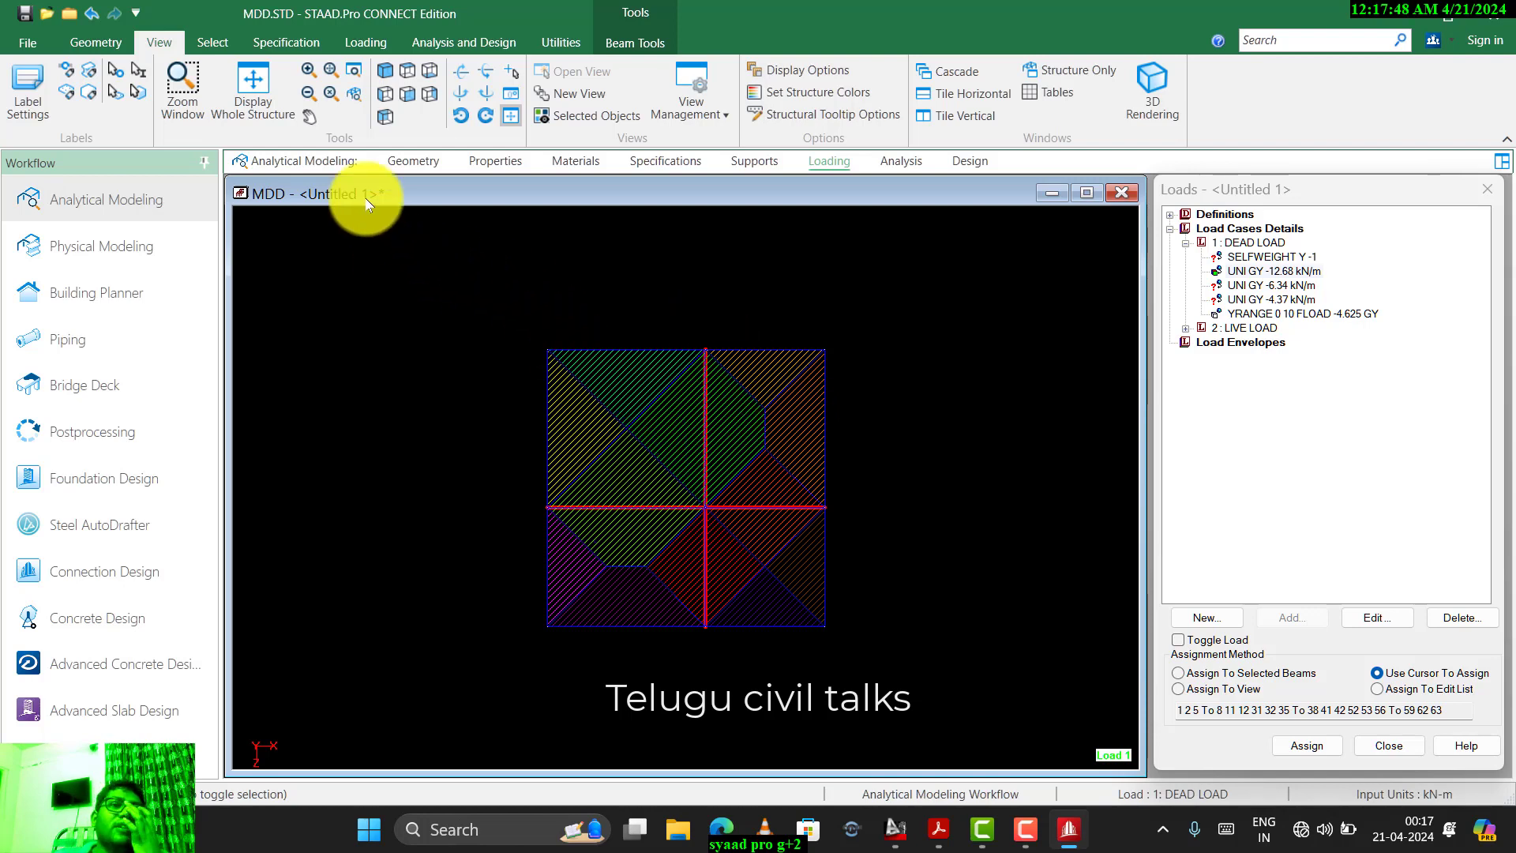
{"action": "left_click", "coordinate": [384, 70]}
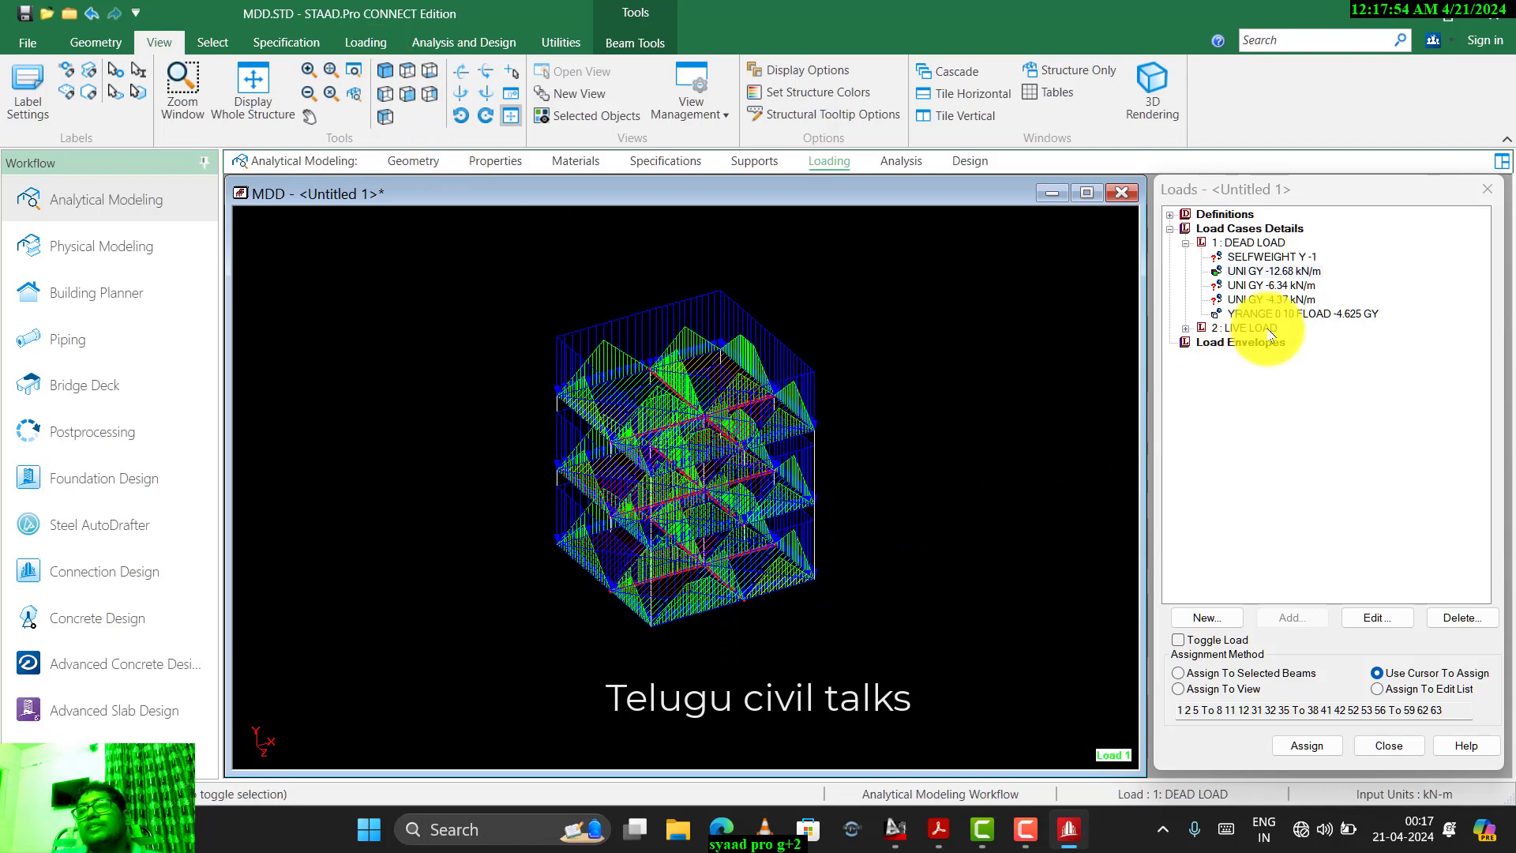
- Assign the -6.34 kN/m uniform load of the DEAD LOAD case to the selected interior beams
{"action": "left_click", "coordinate": [1256, 286]}
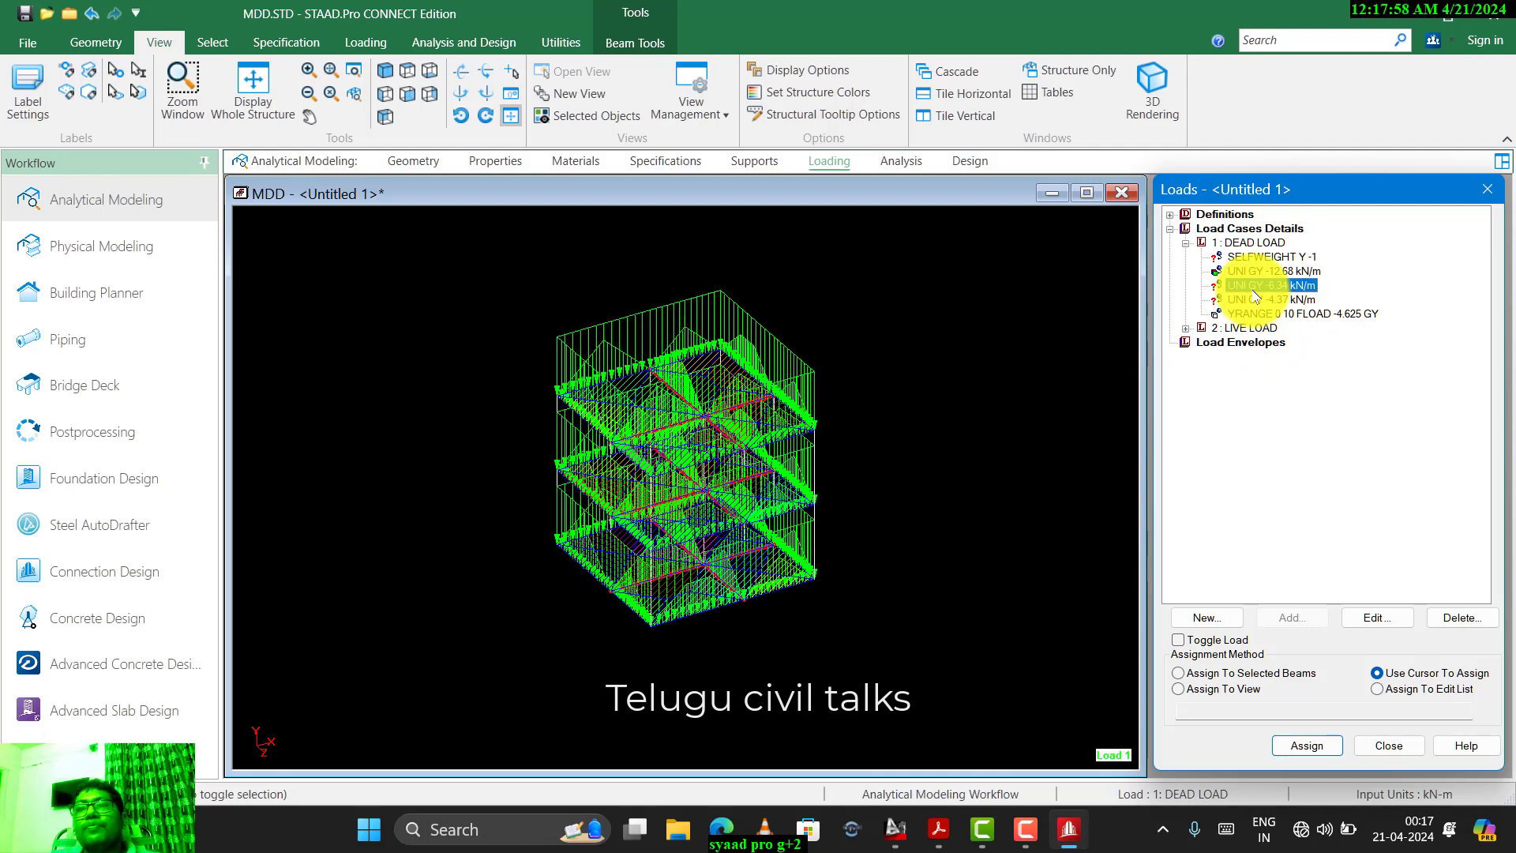
{"action": "left_click", "coordinate": [404, 71]}
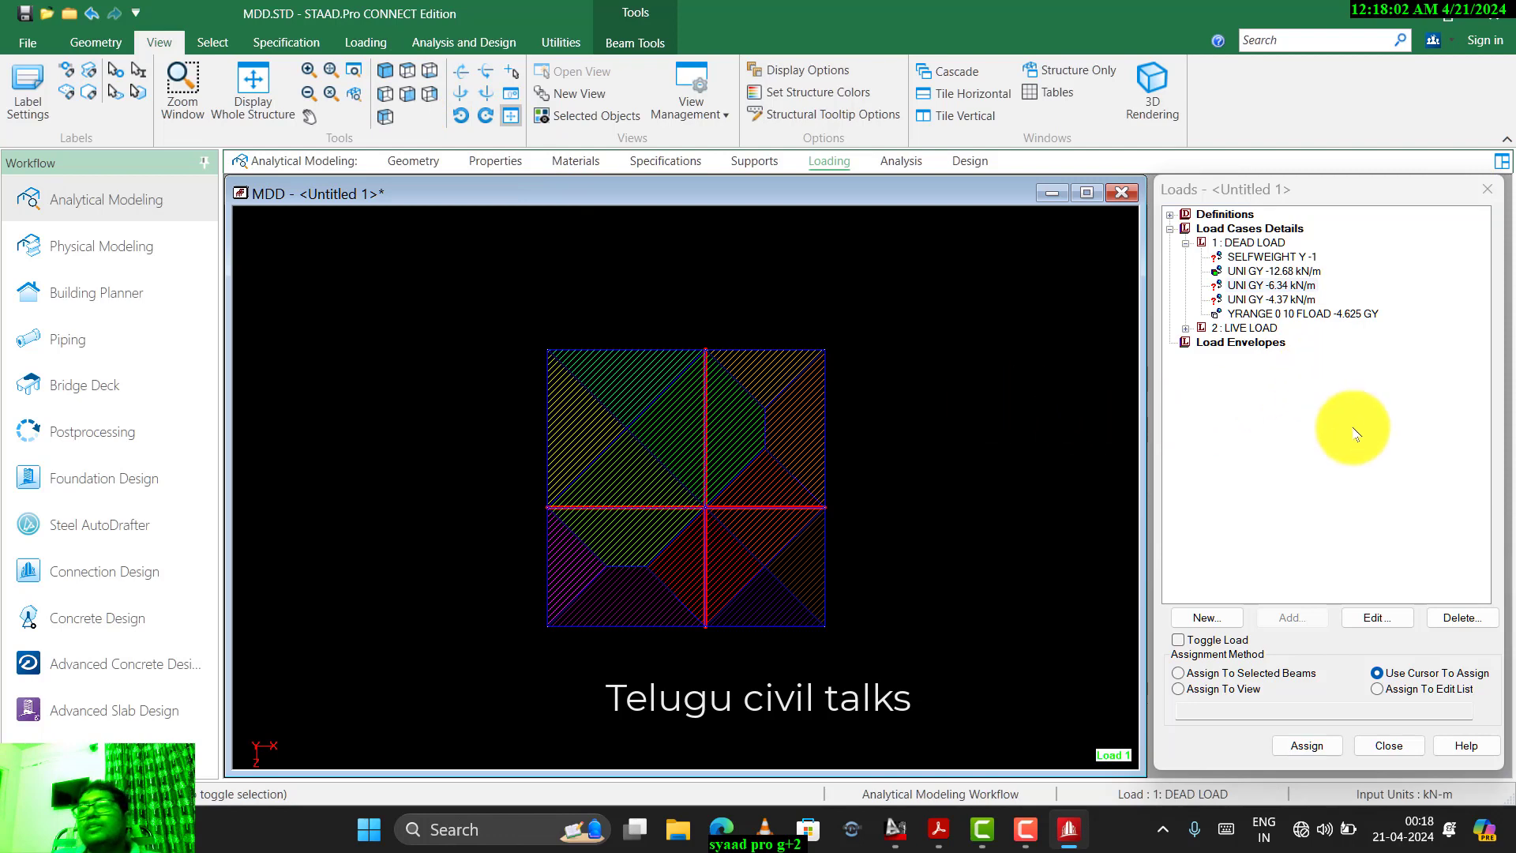
{"action": "left_click", "coordinate": [1243, 673]}
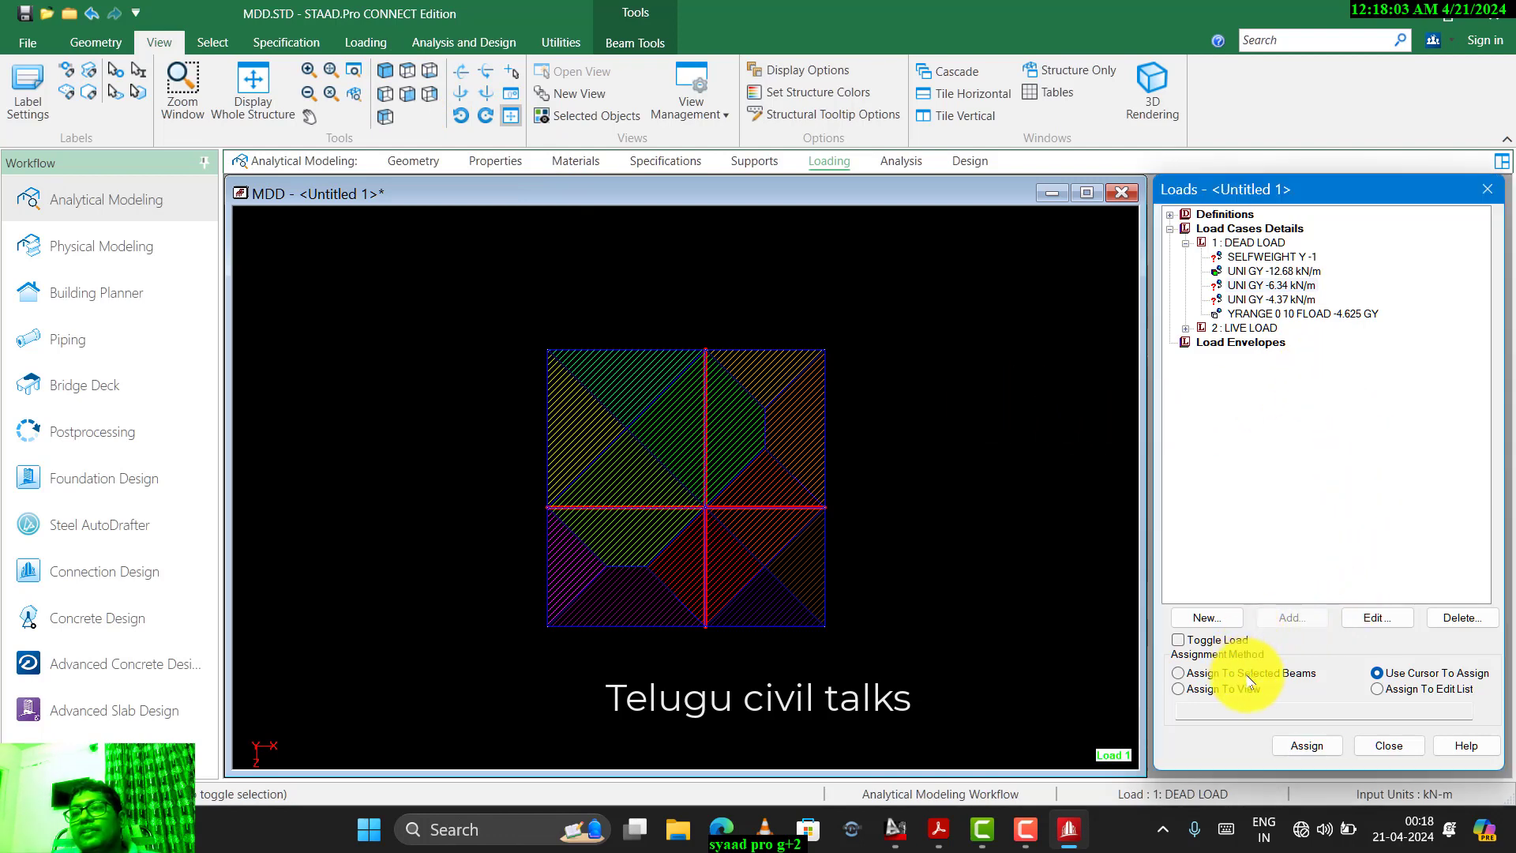
{"action": "left_click", "coordinate": [1295, 751]}
{"action": "left_click", "coordinate": [1367, 553]}
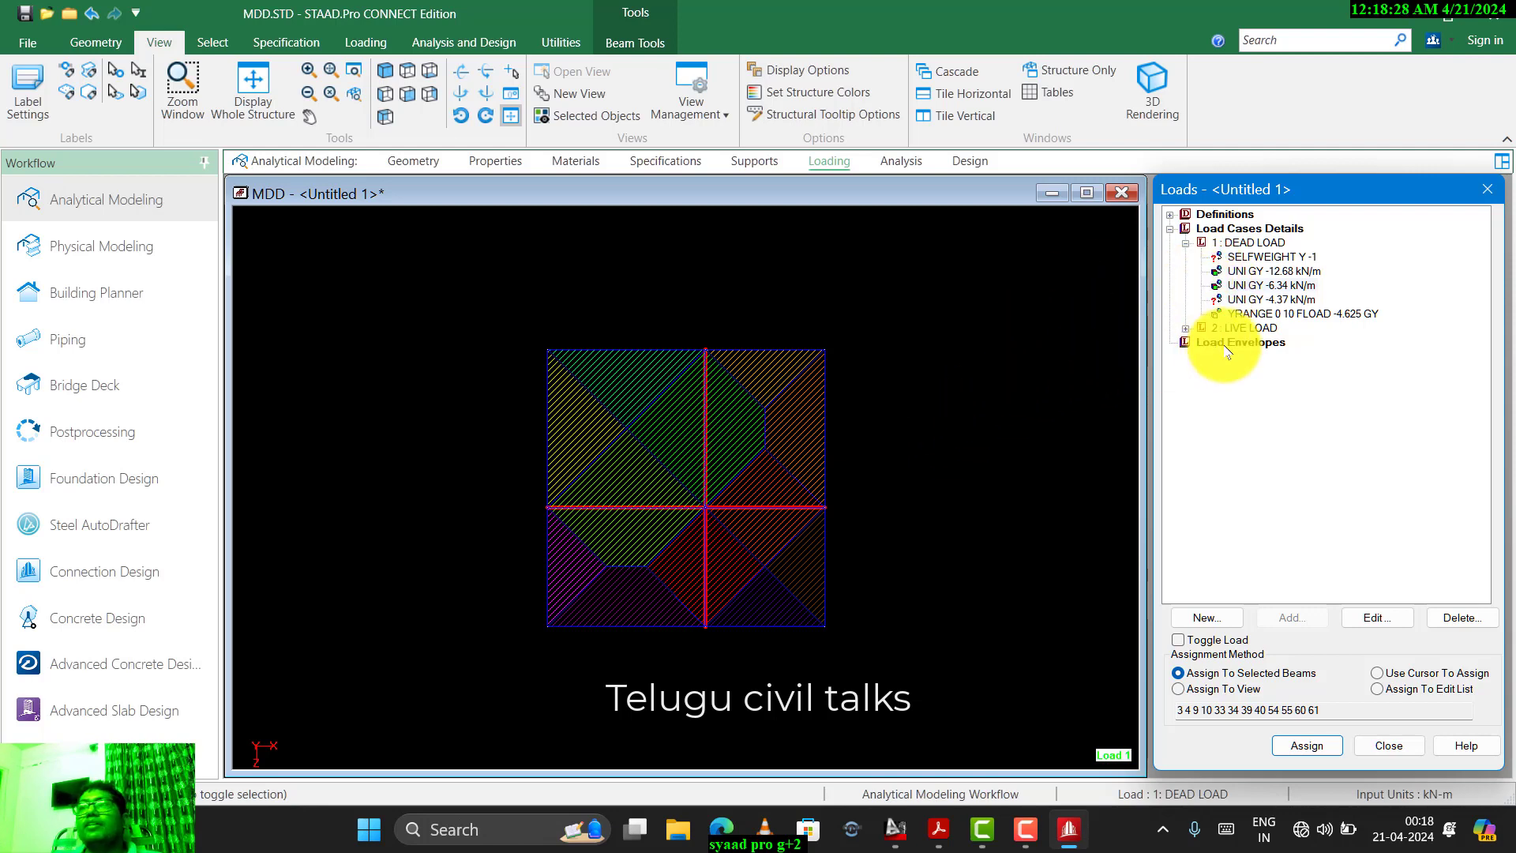
- Restore the whole structure and, in a side elevation, isolate the roof-level beams as a new view in the active window
{"action": "left_click", "coordinate": [1248, 300]}
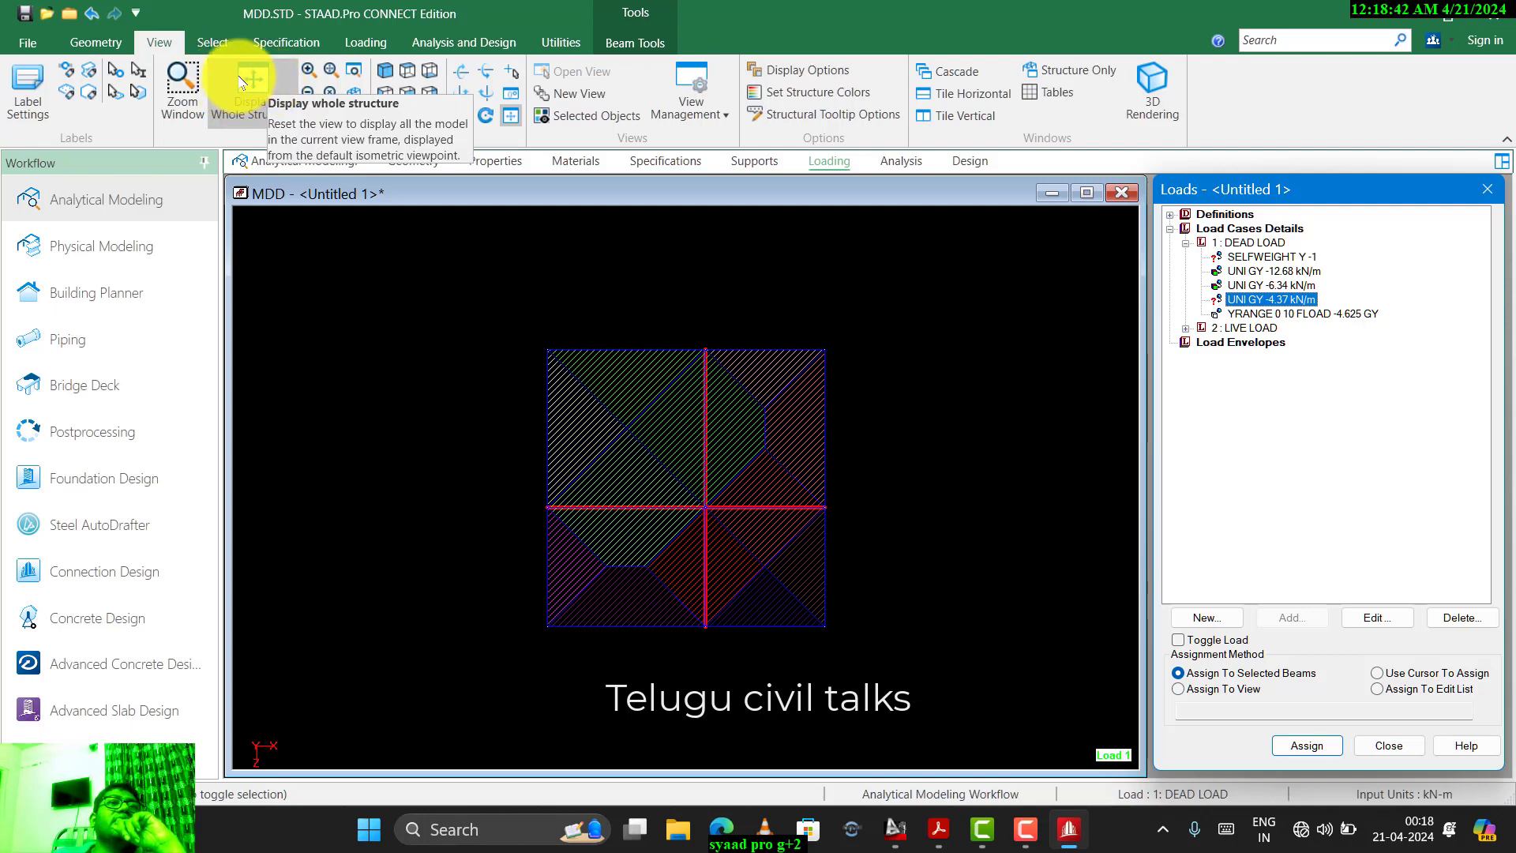
{"action": "left_click", "coordinate": [281, 82]}
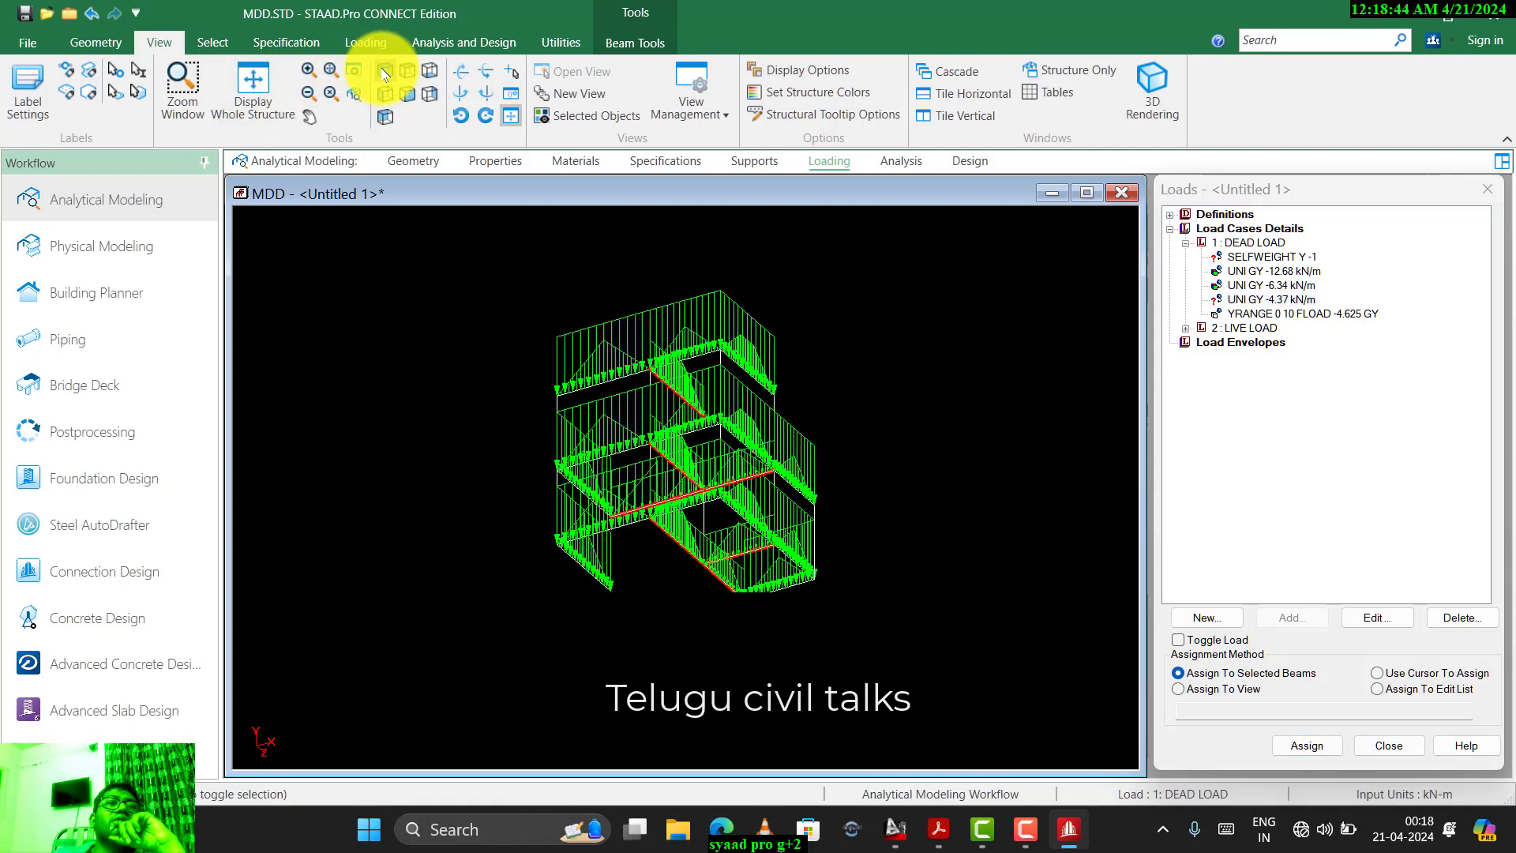
{"action": "left_click", "coordinate": [259, 82]}
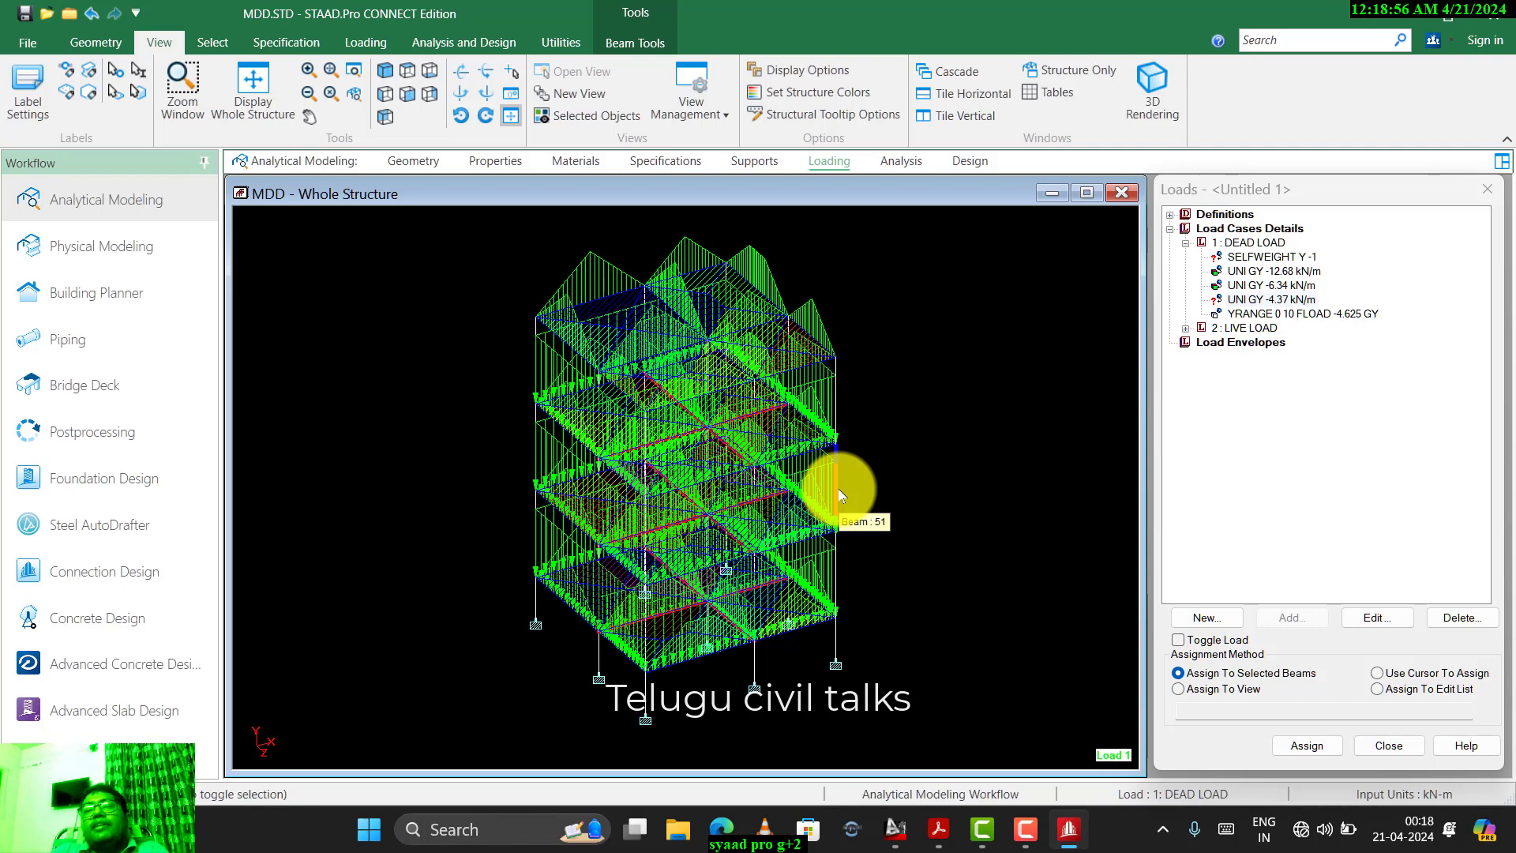
{"action": "scroll", "coordinate": [894, 392], "scroll_direction": "down", "scroll_amount": 1}
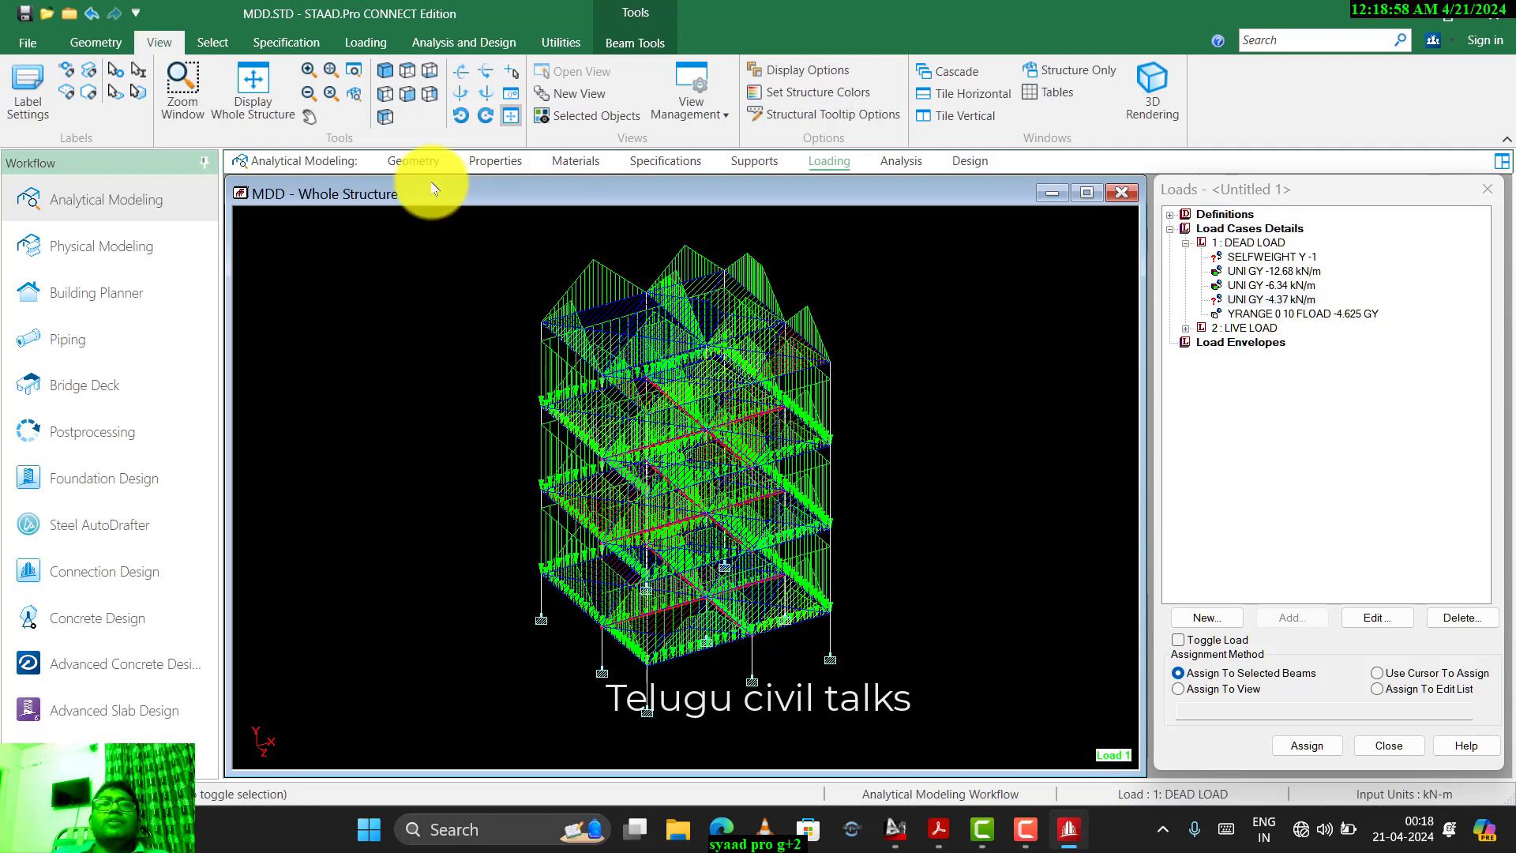
{"action": "left_click", "coordinate": [407, 93]}
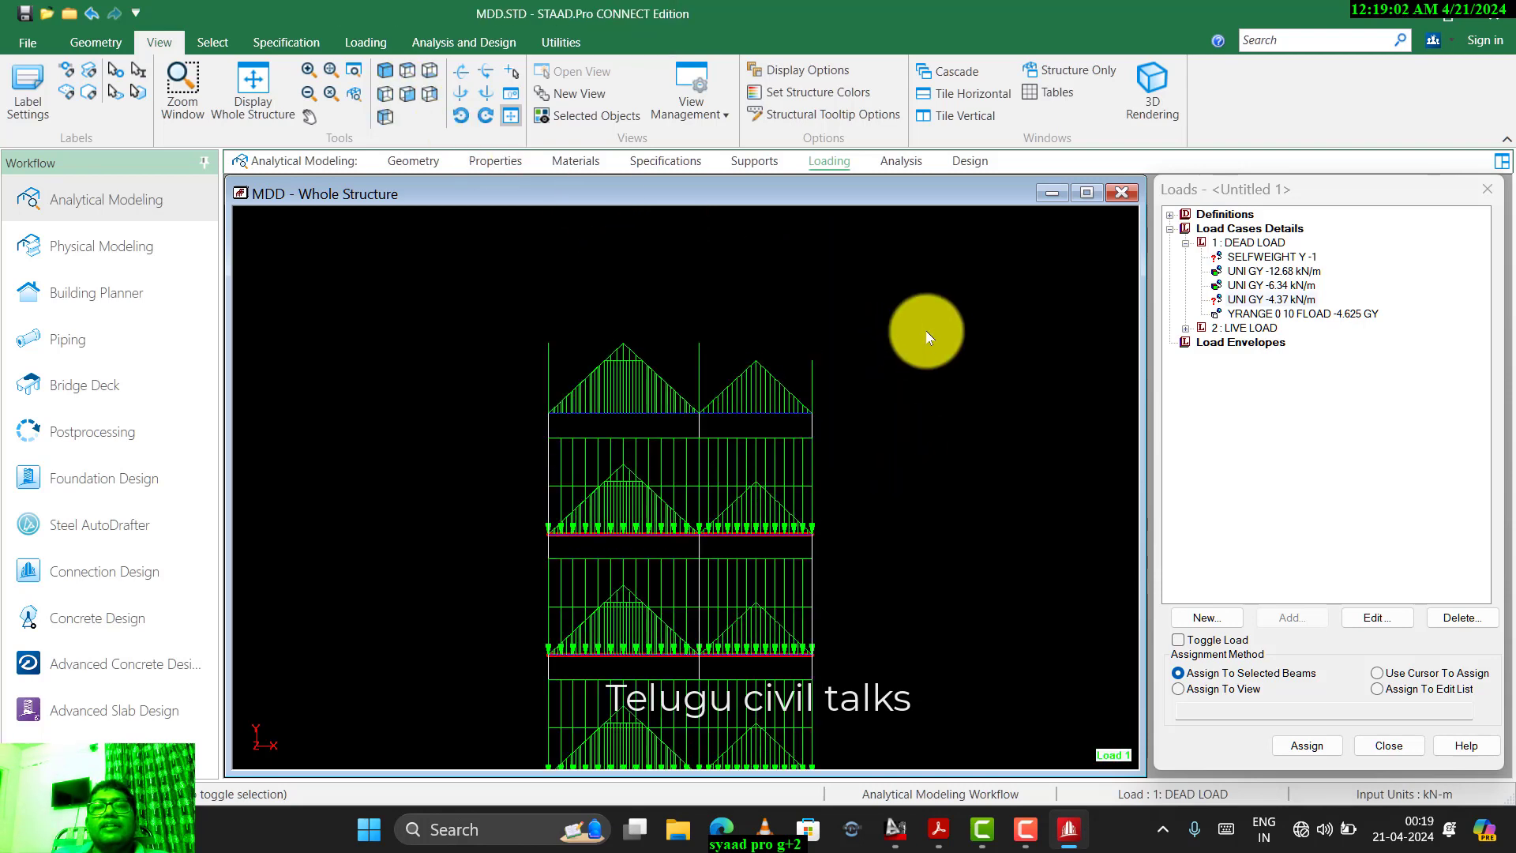
{"action": "left_click_drag", "start_coordinate": [926, 330], "coordinate": [390, 455]}
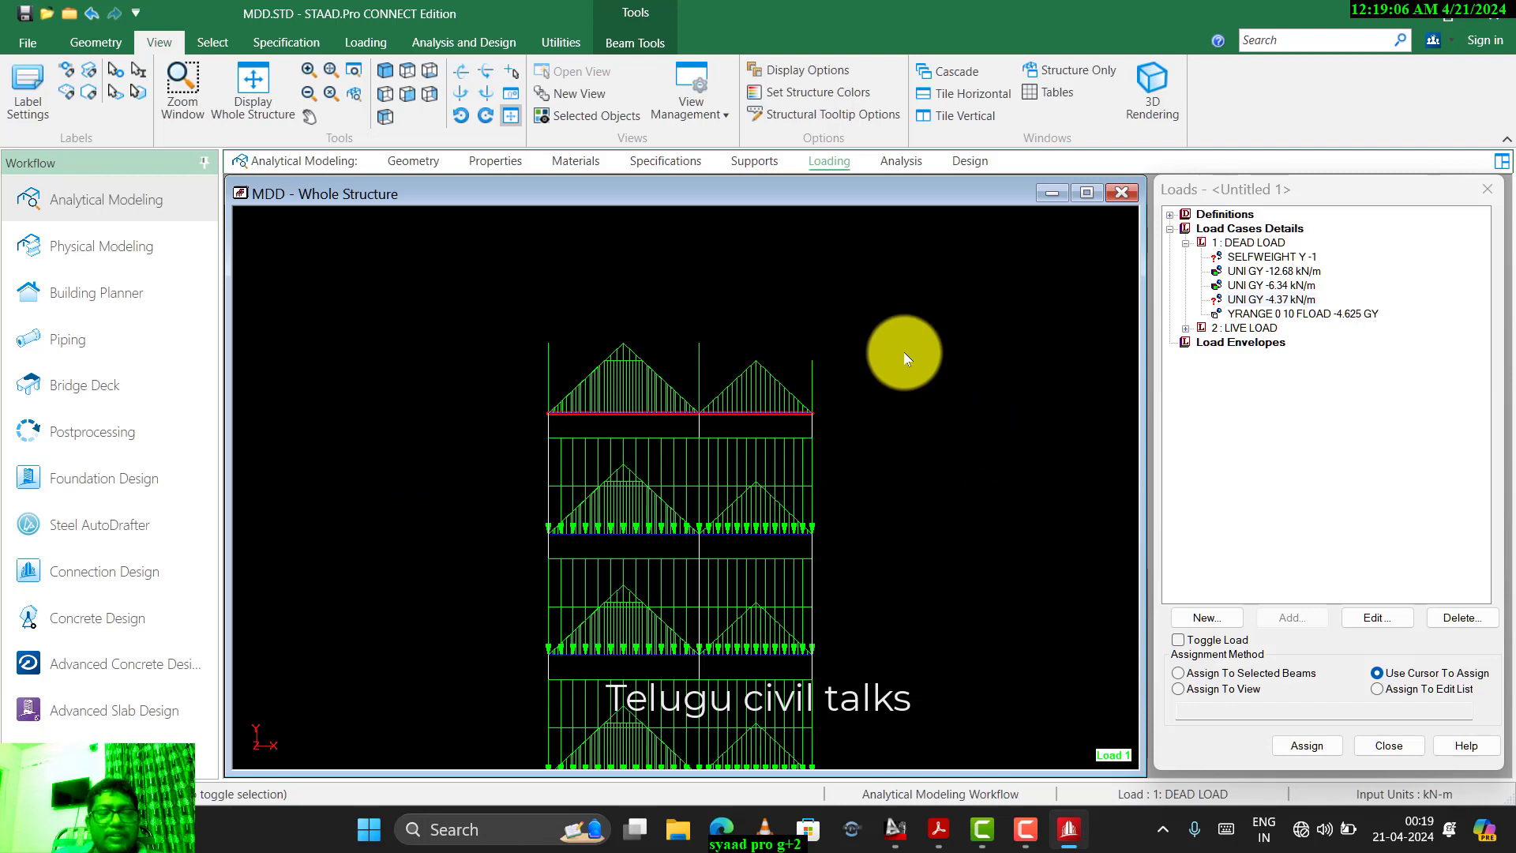
{"action": "right_click", "coordinate": [874, 352]}
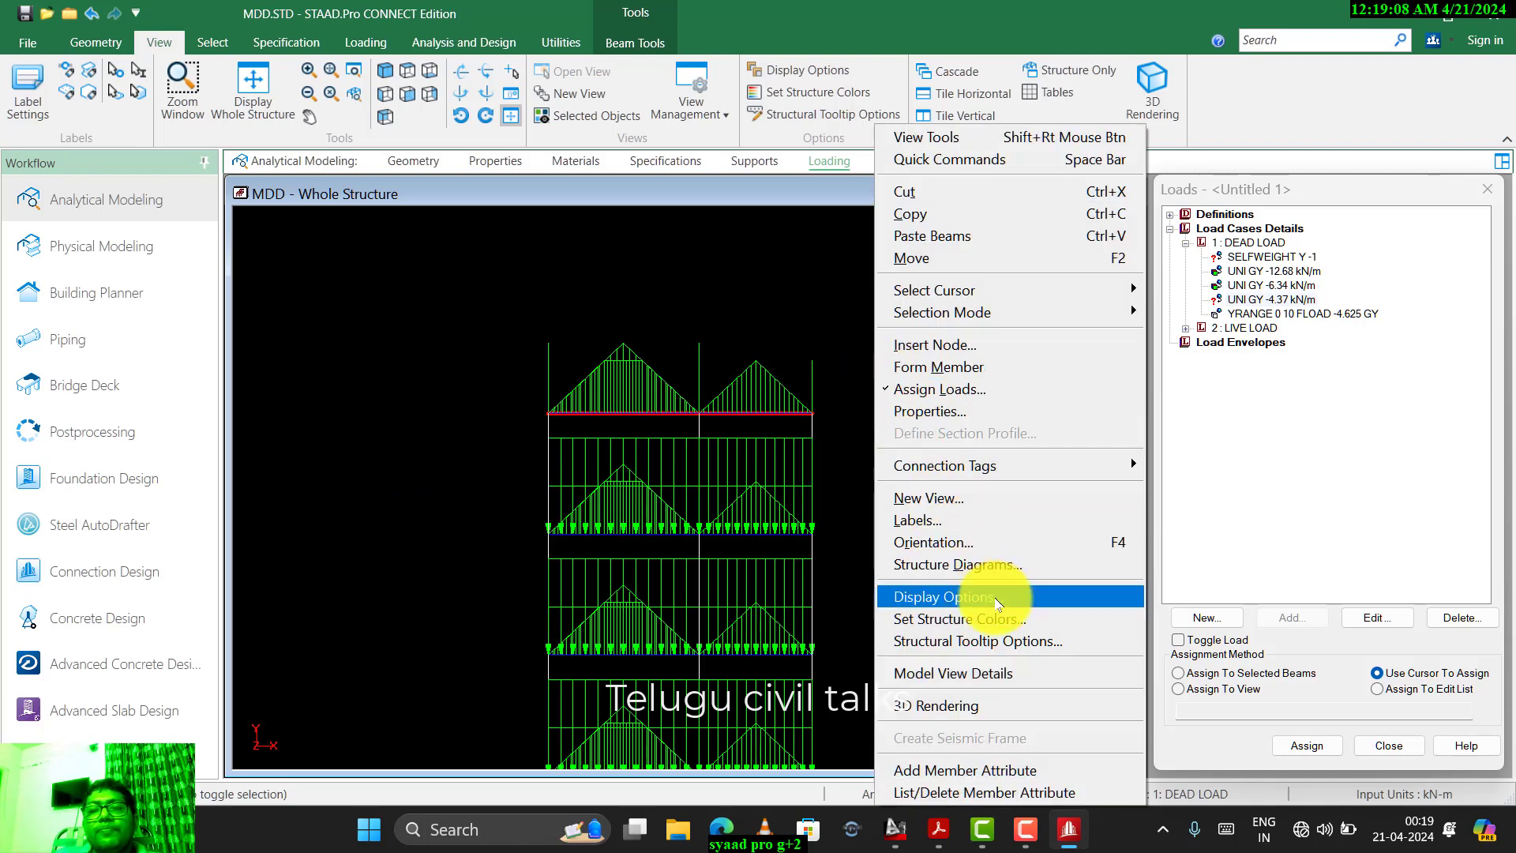
{"action": "left_click", "coordinate": [965, 499]}
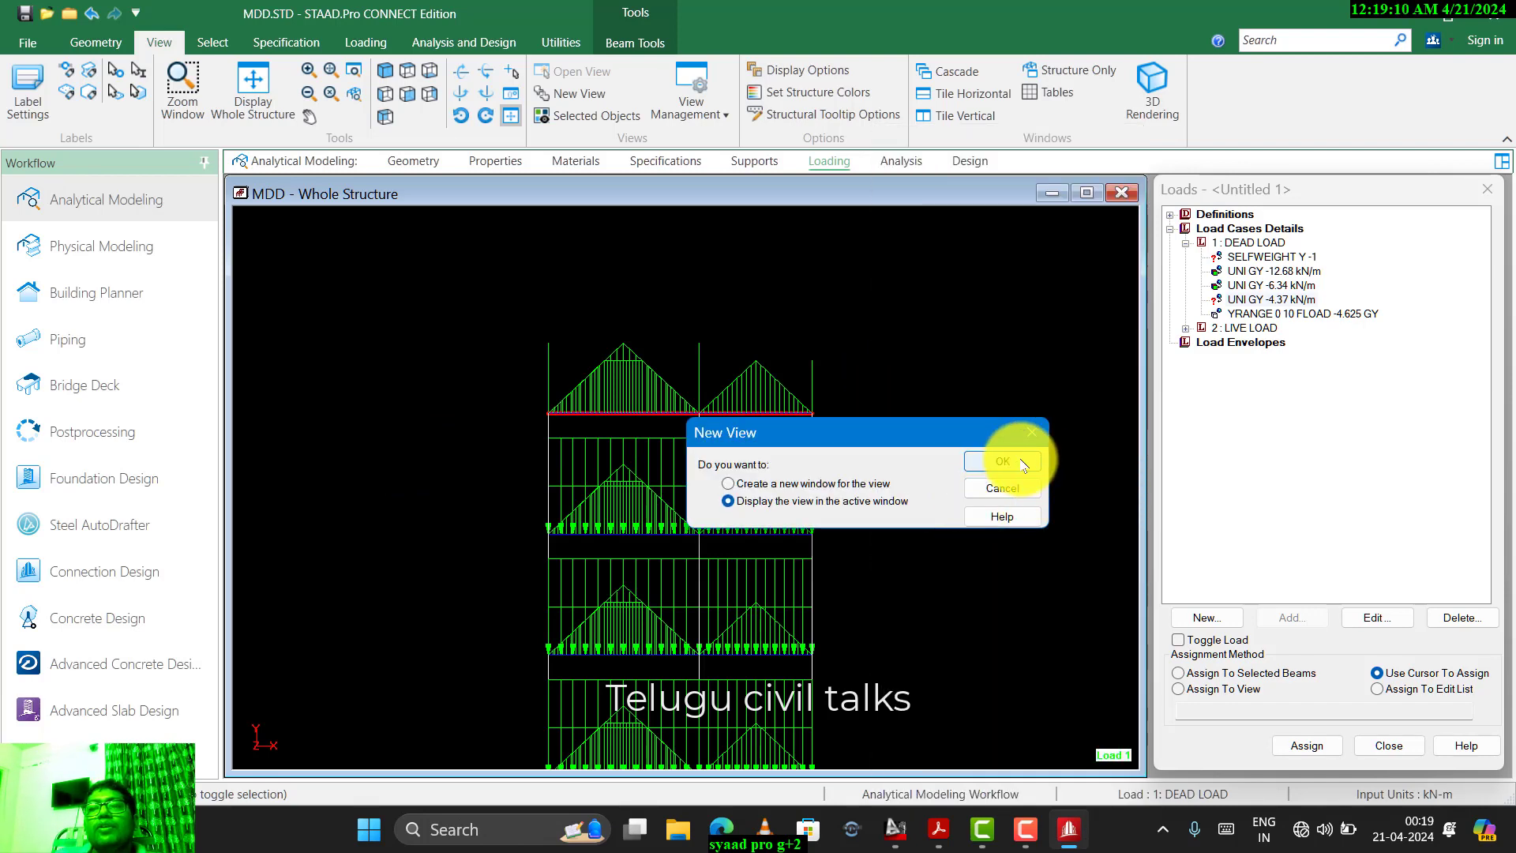
{"action": "left_click", "coordinate": [1018, 465]}
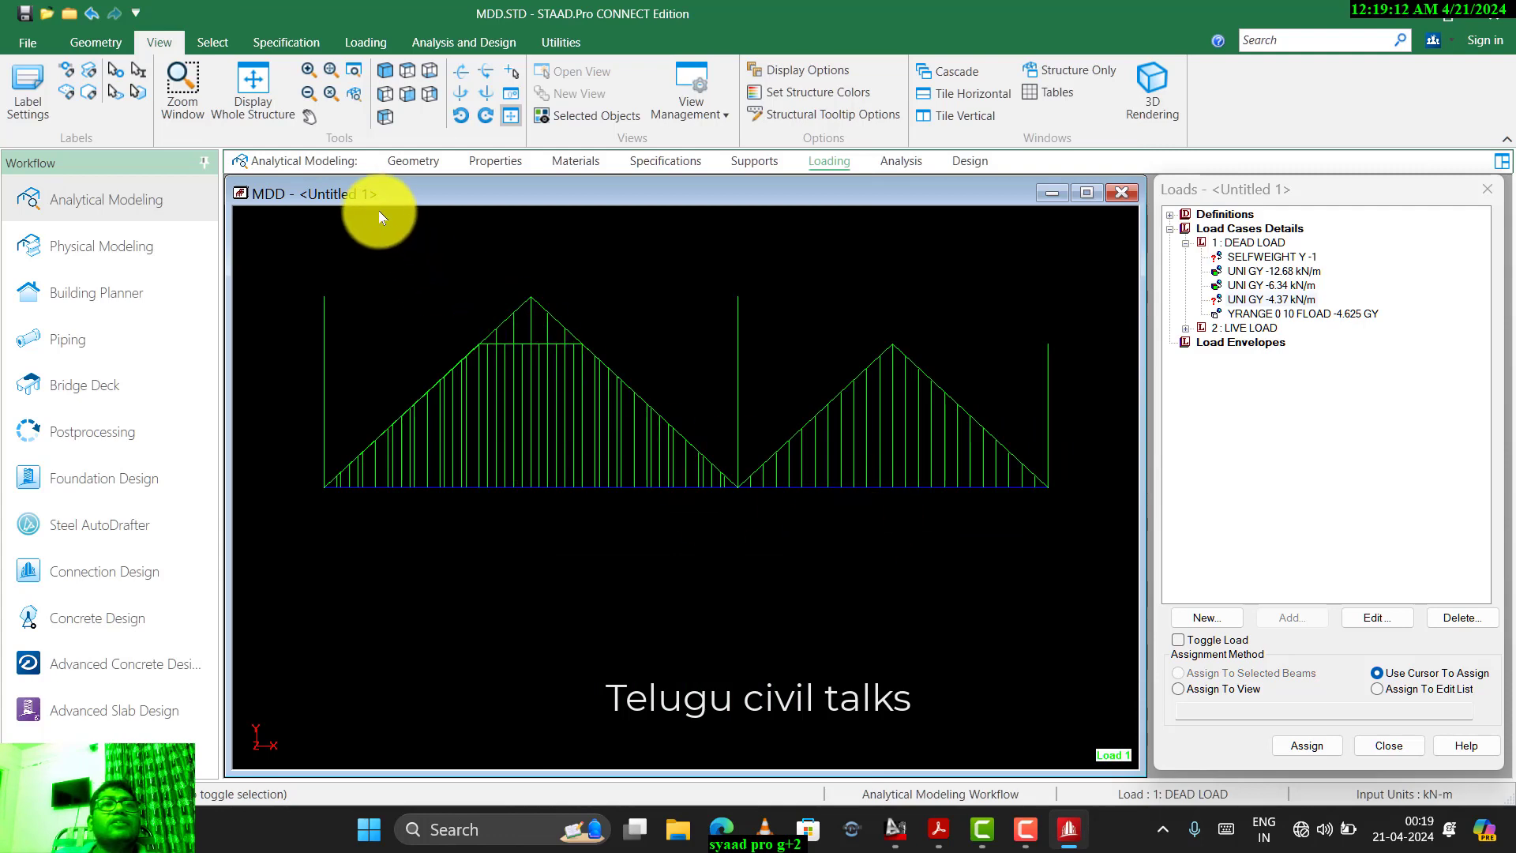
- In plan view, select all the perimeter beams of the isolated roof level
{"action": "left_click", "coordinate": [384, 116]}
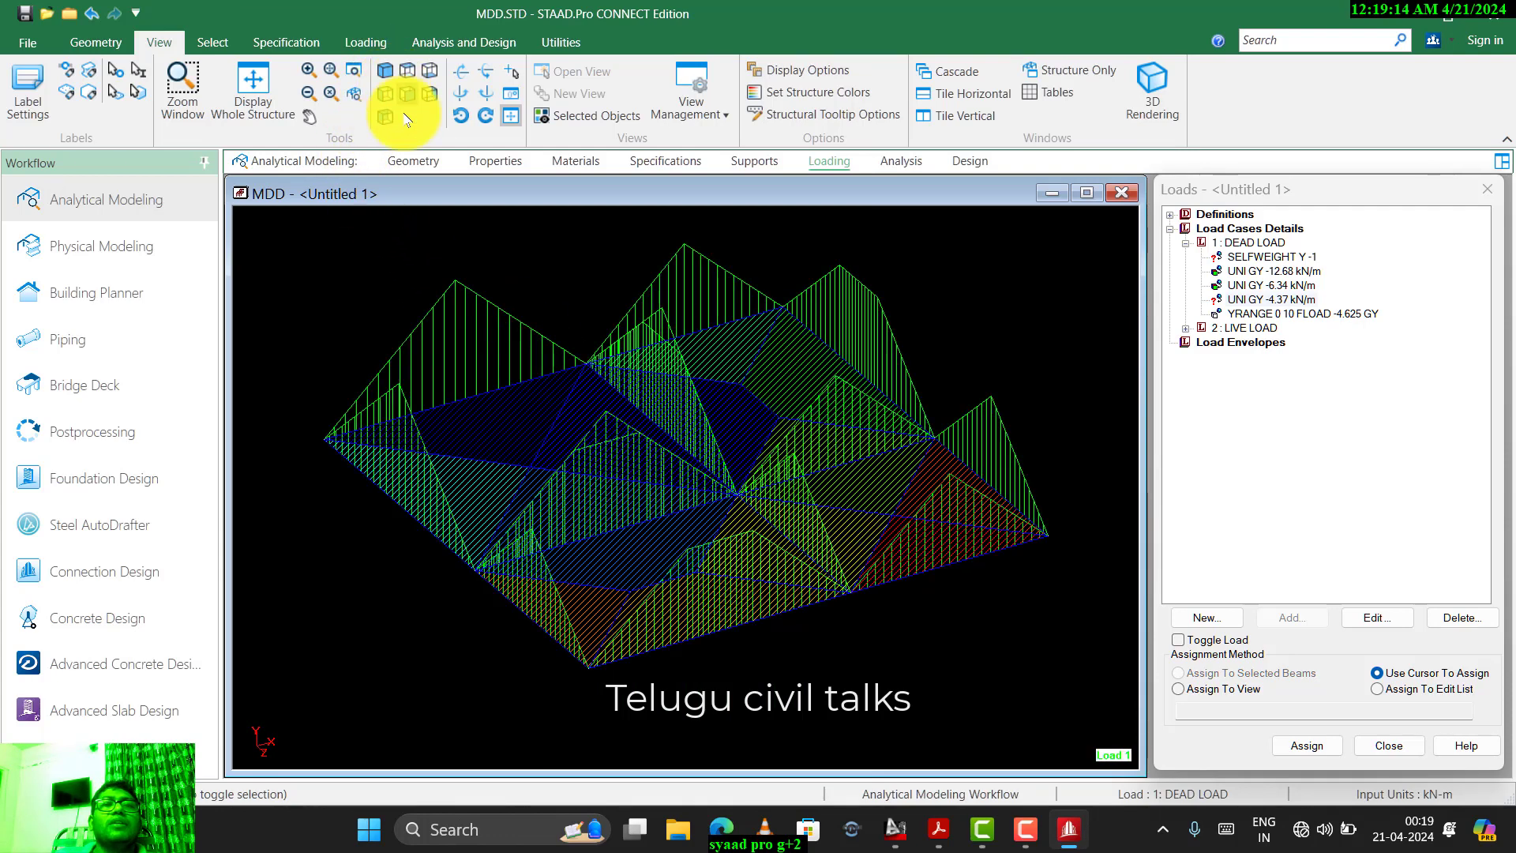
{"action": "left_click", "coordinate": [409, 73]}
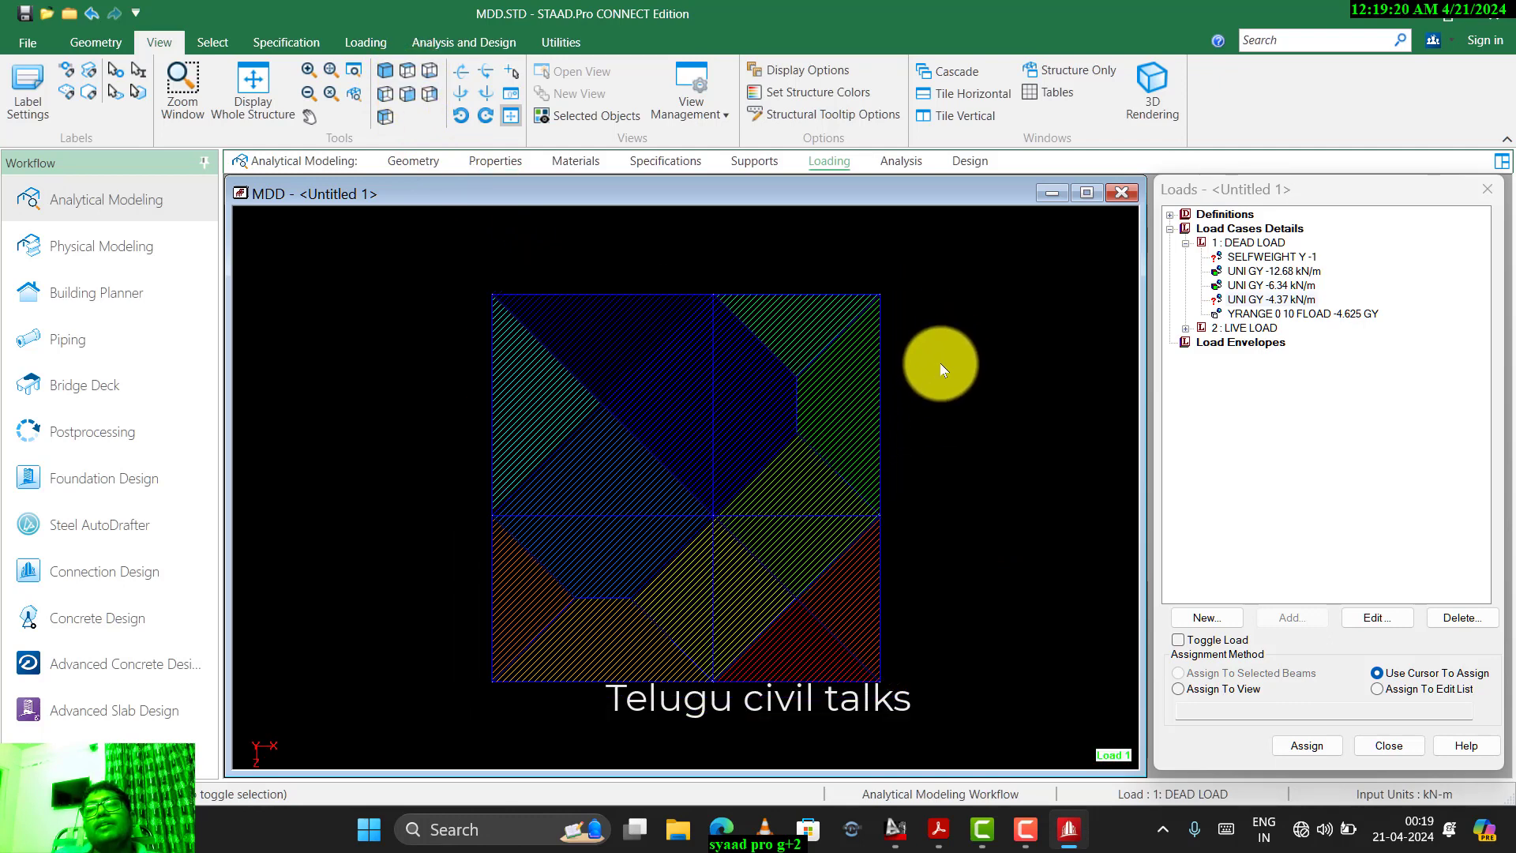
{"action": "left_click", "coordinate": [880, 358]}
{"action": "left_click", "coordinate": [799, 294]}
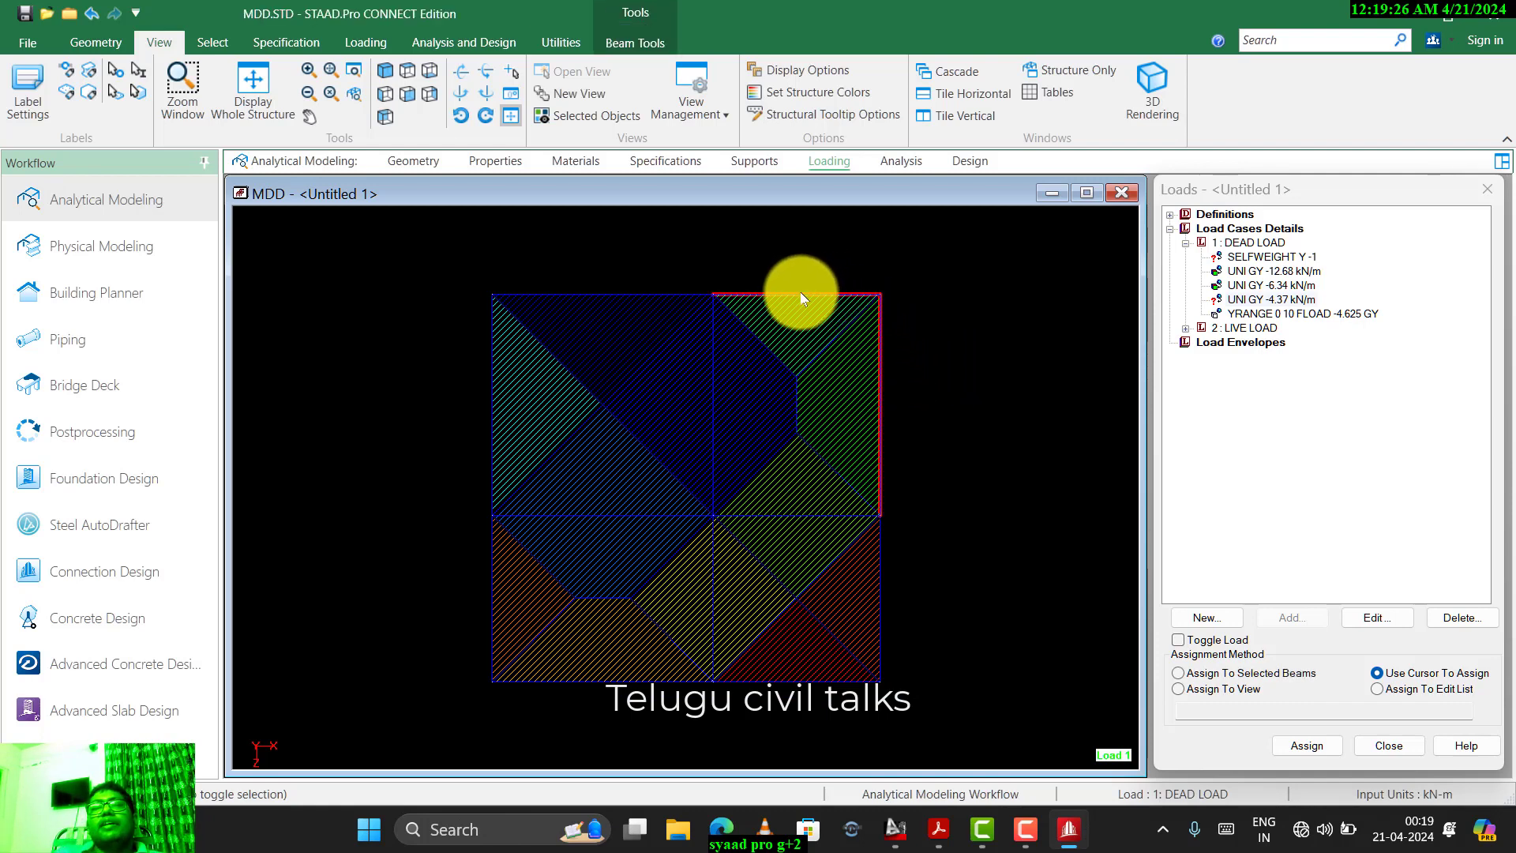
{"action": "left_click", "coordinate": [603, 296]}
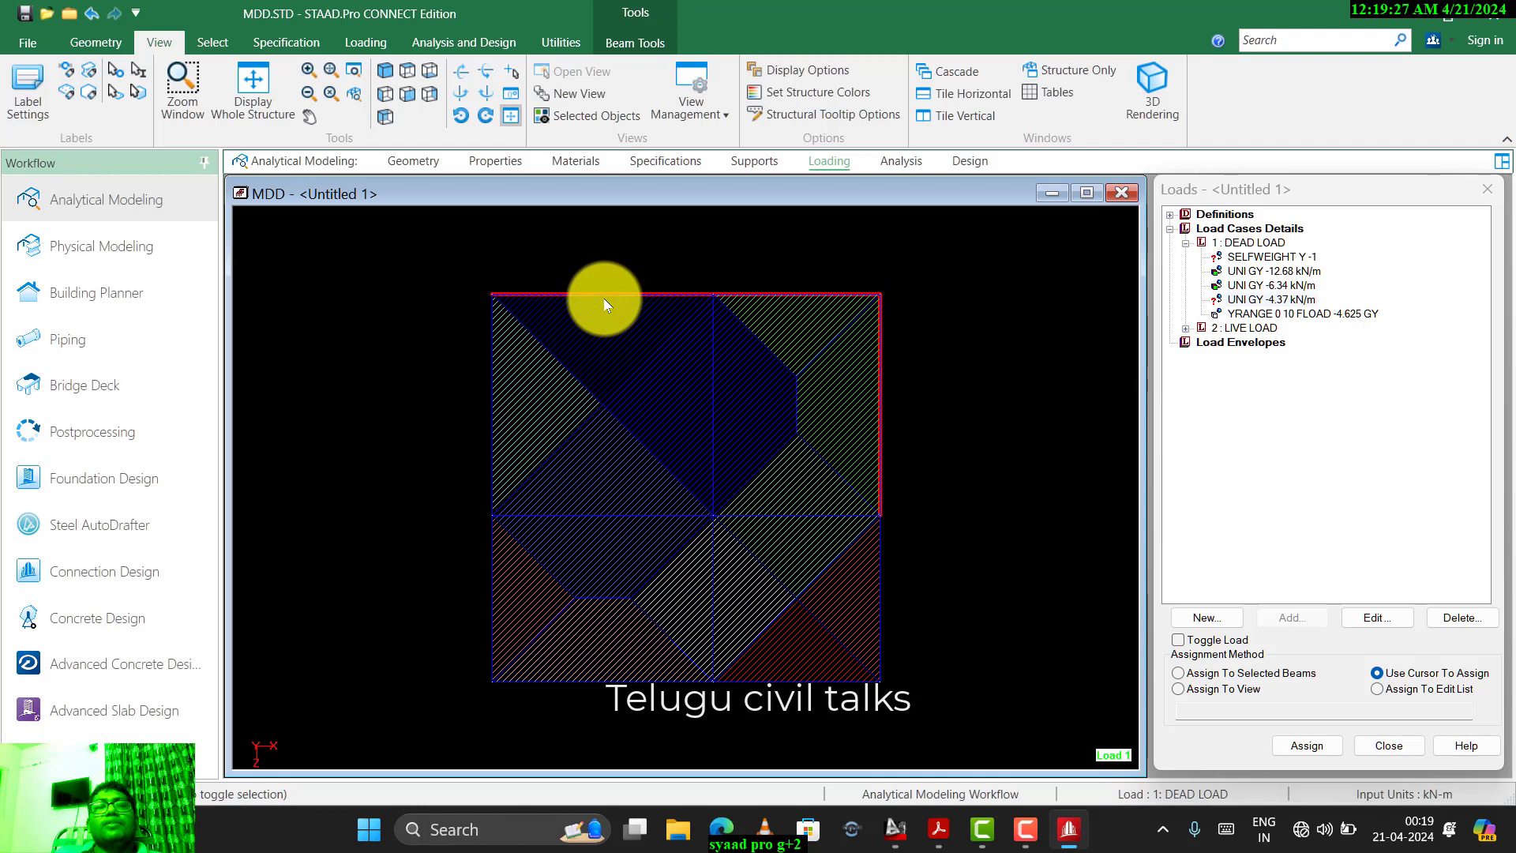
{"action": "left_click", "coordinate": [492, 365]}
{"action": "left_click", "coordinate": [492, 593]}
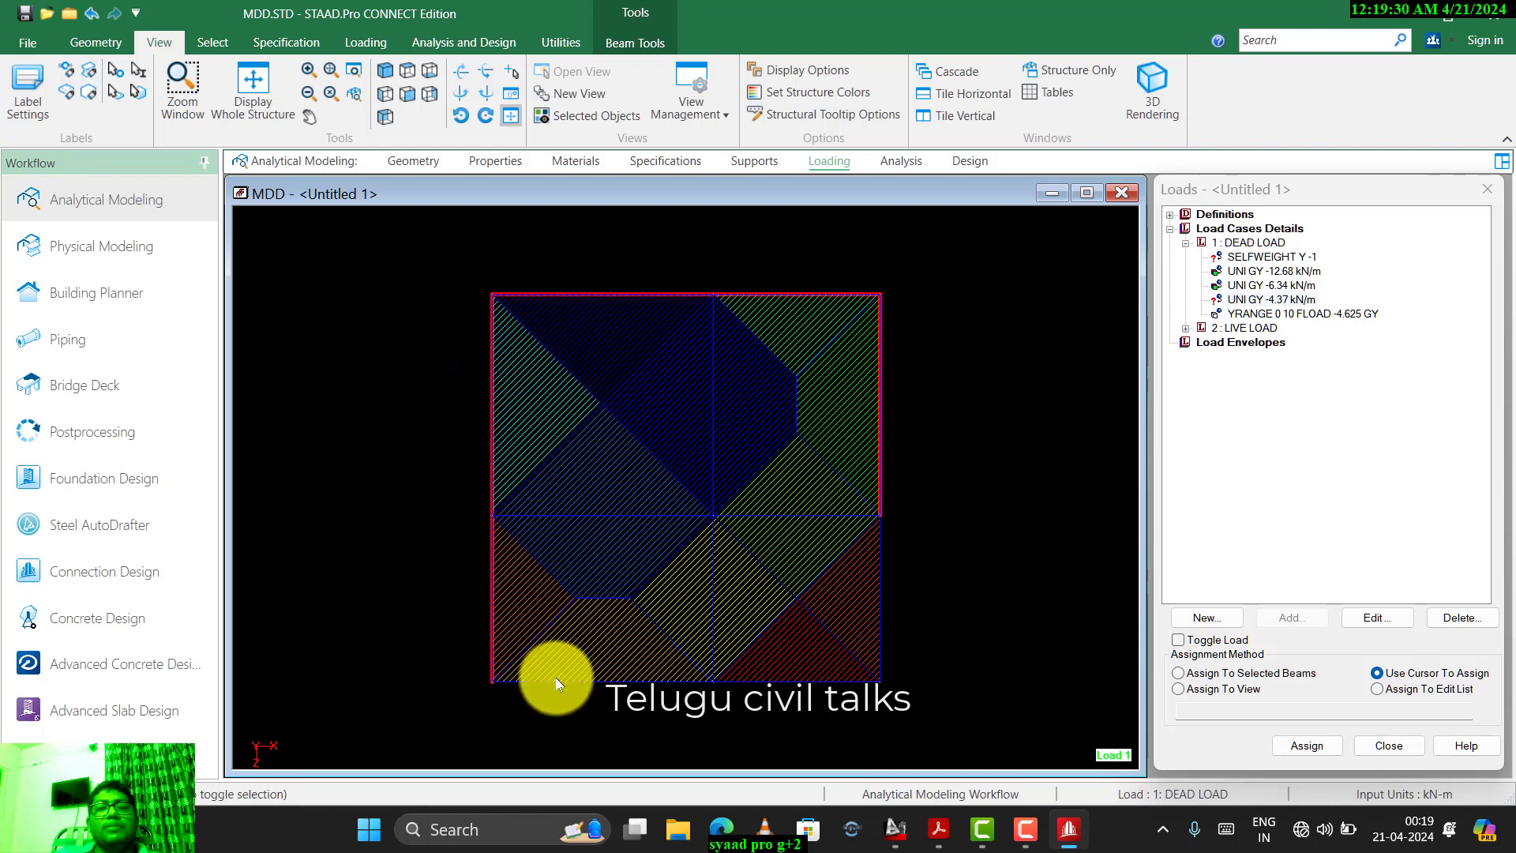
{"action": "left_click", "coordinate": [556, 679]}
{"action": "left_click", "coordinate": [742, 684]}
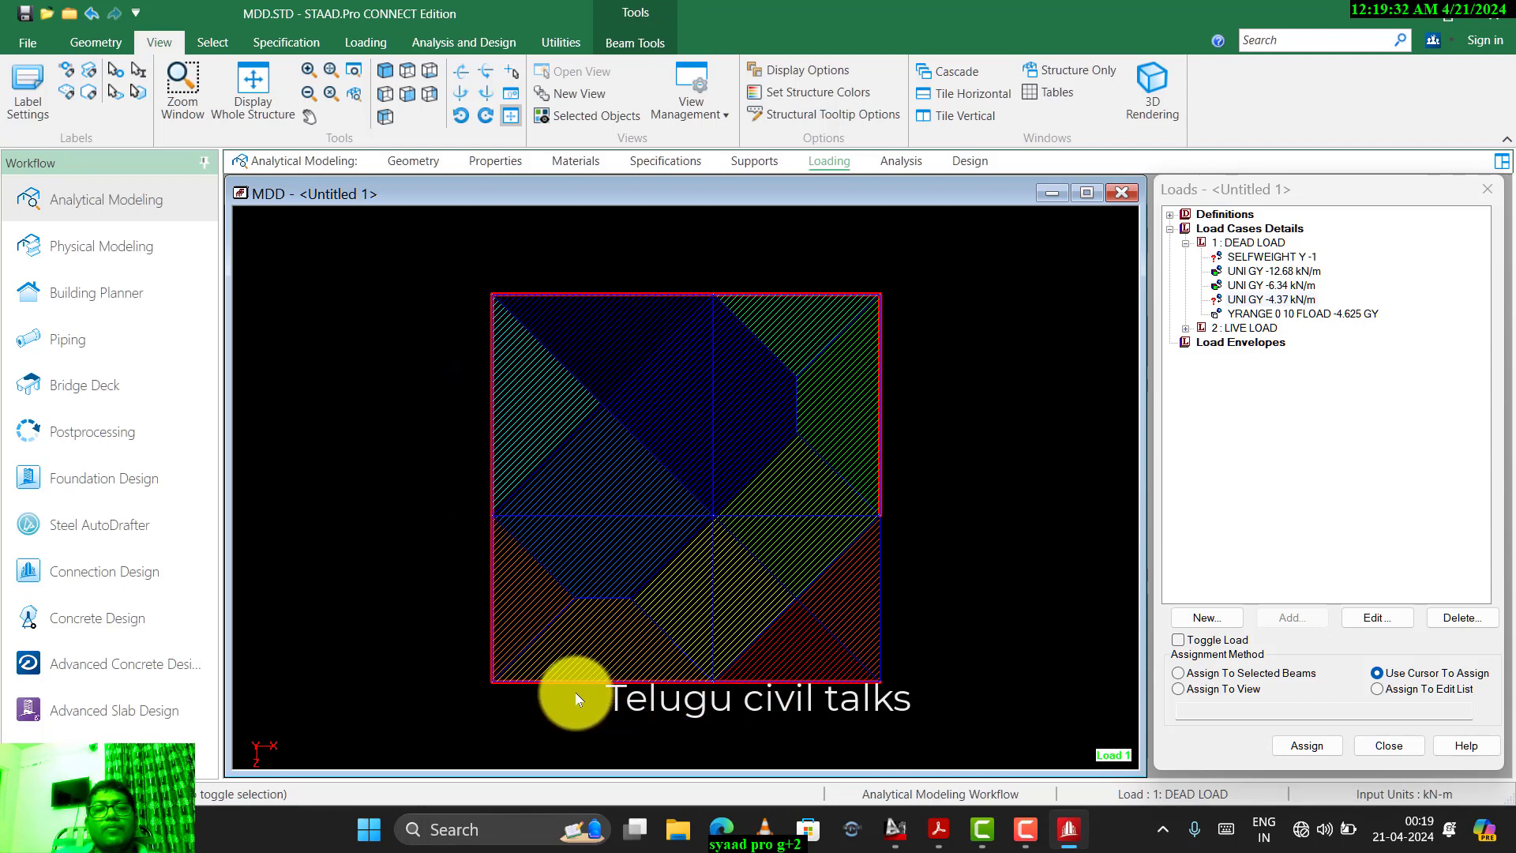
{"action": "left_click", "coordinate": [878, 629]}
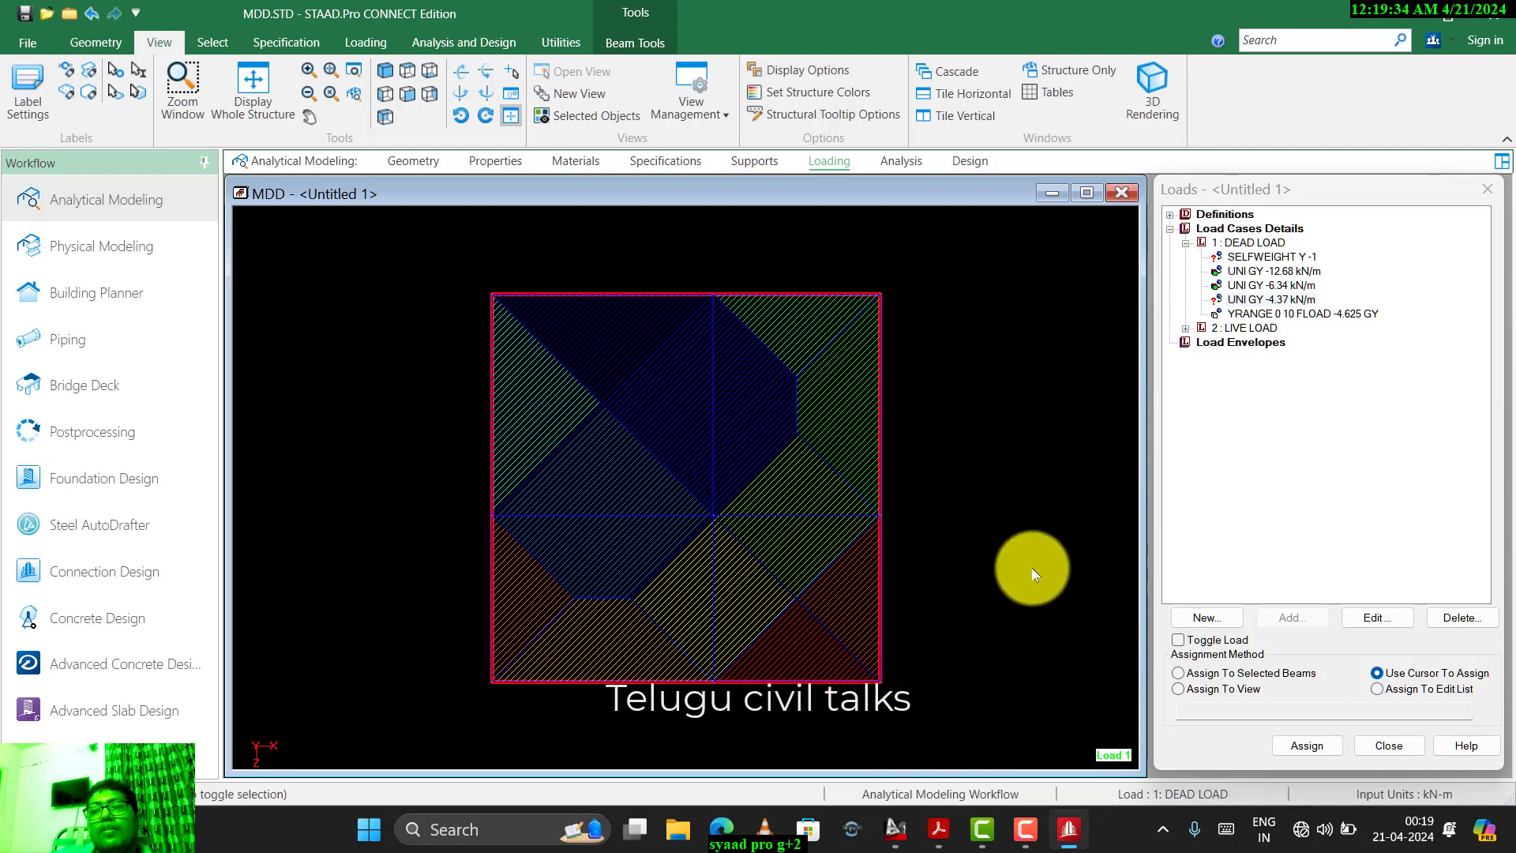
- Assign the -4.37 kN/m uniform load of the DEAD LOAD case to the selected roof perimeter beams
{"action": "left_click", "coordinate": [1247, 301]}
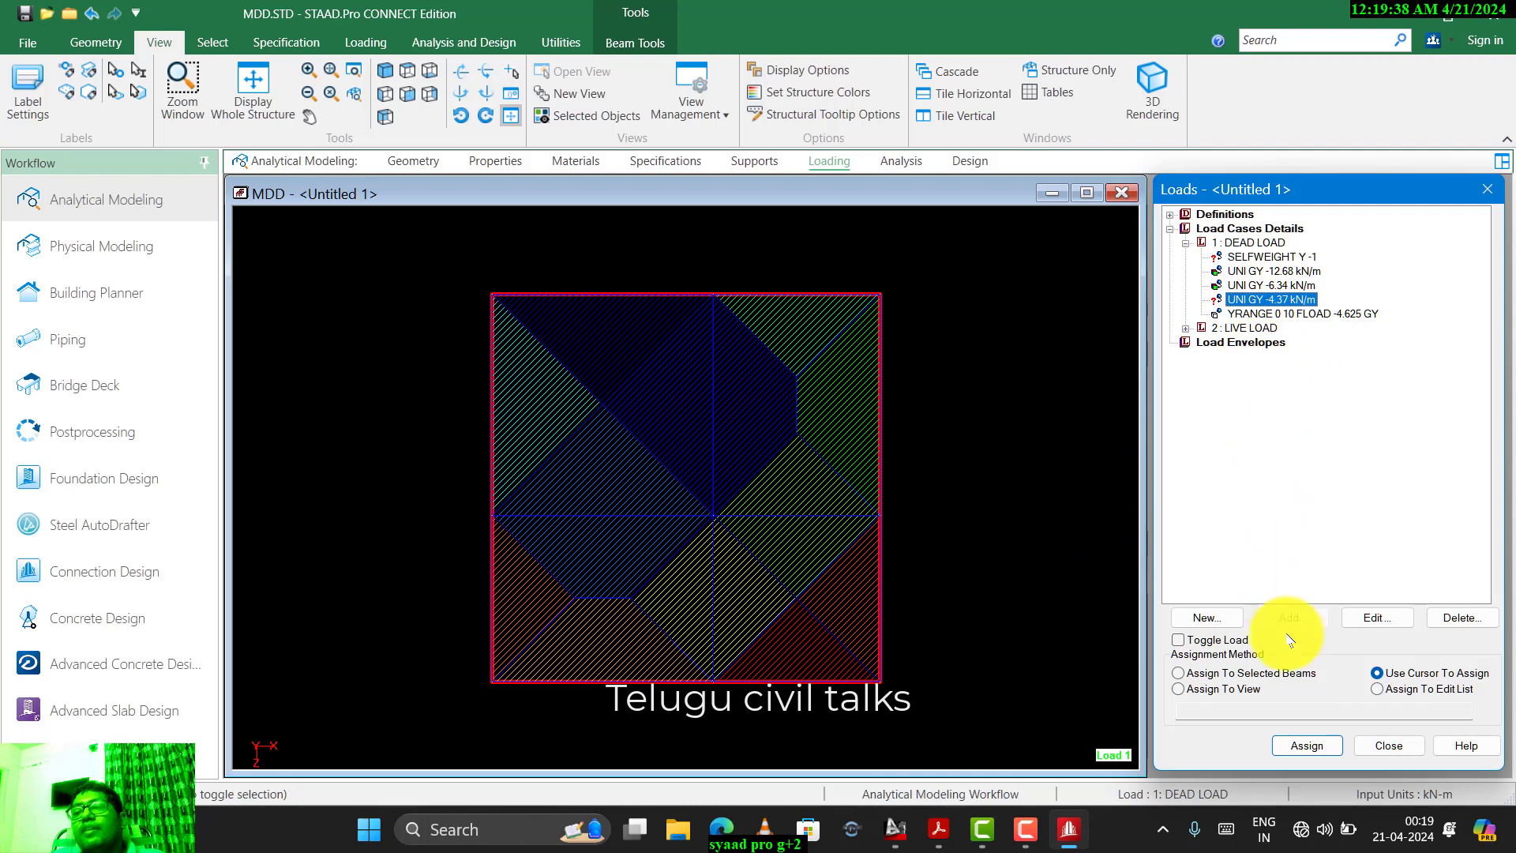
{"action": "left_click", "coordinate": [1273, 676]}
{"action": "left_click", "coordinate": [1307, 746]}
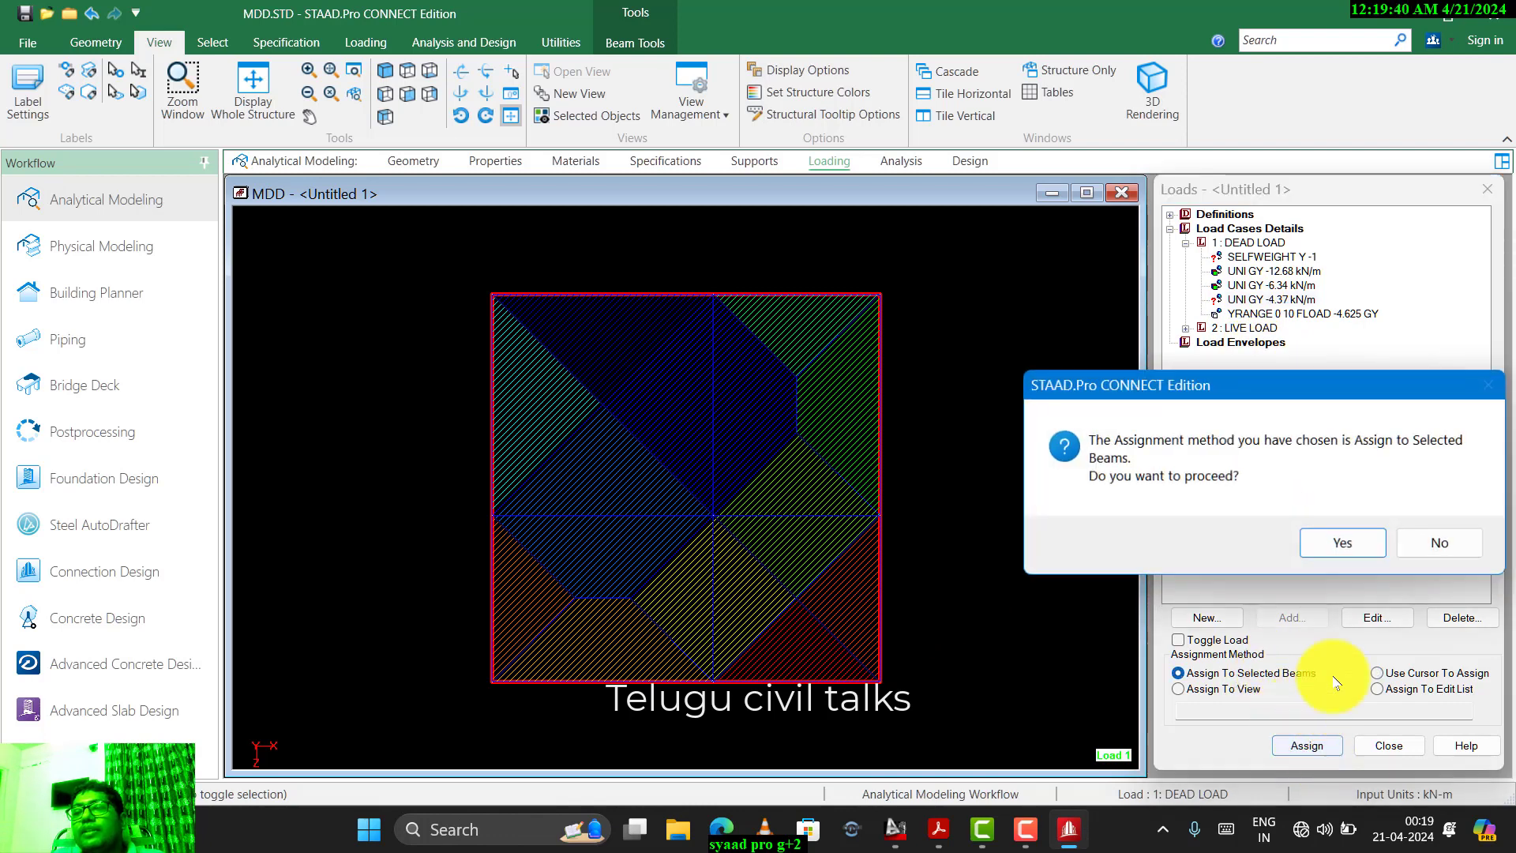
{"action": "left_click", "coordinate": [1347, 543]}
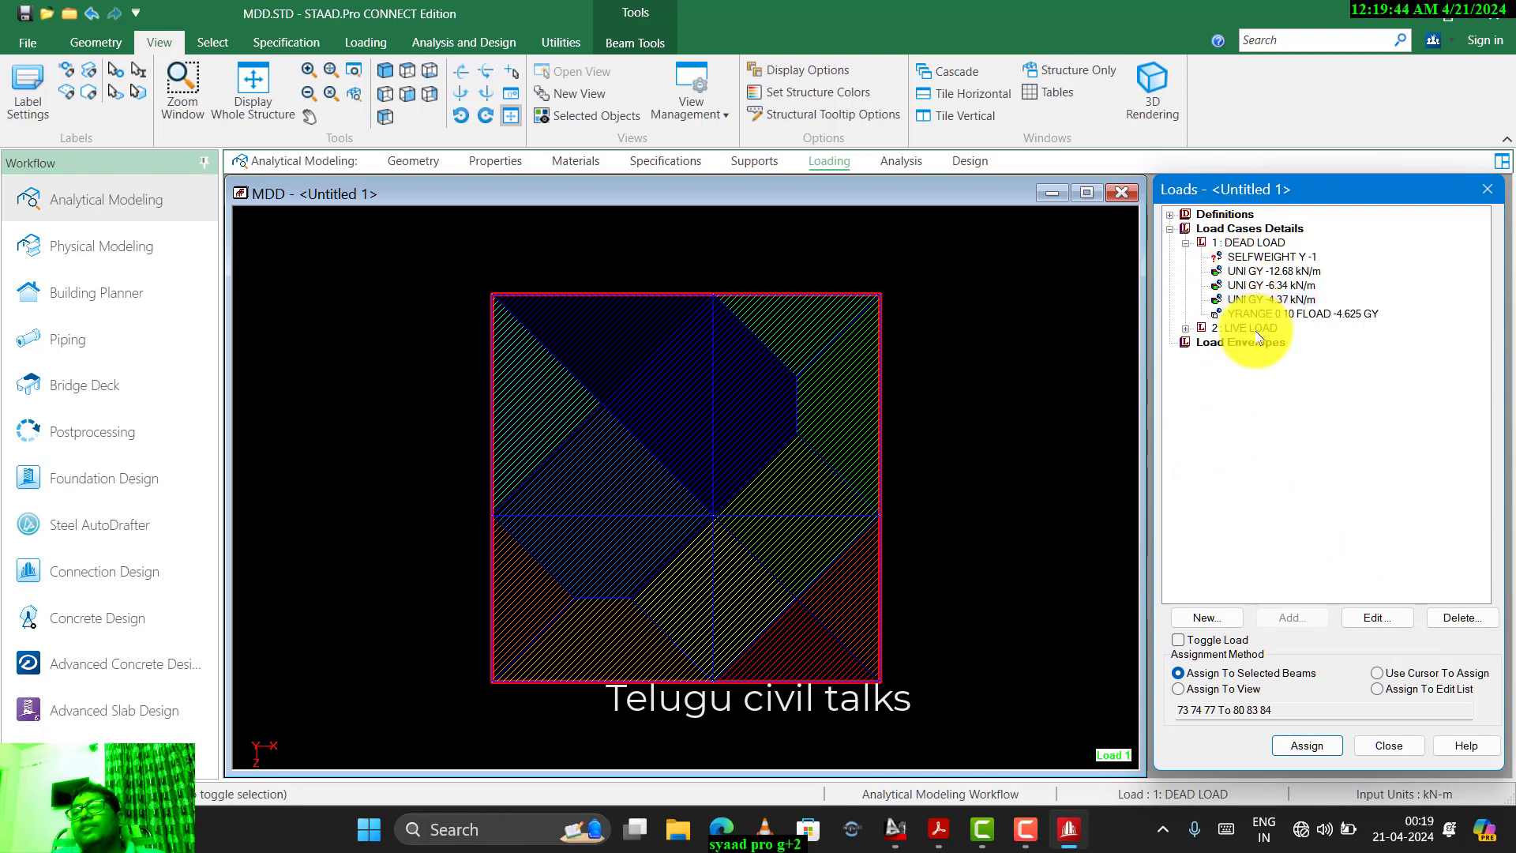
- Display the whole structure in isometric view and review the floor loads under the DEAD LOAD and LIVE LOAD cases
{"action": "left_click", "coordinate": [1254, 314]}
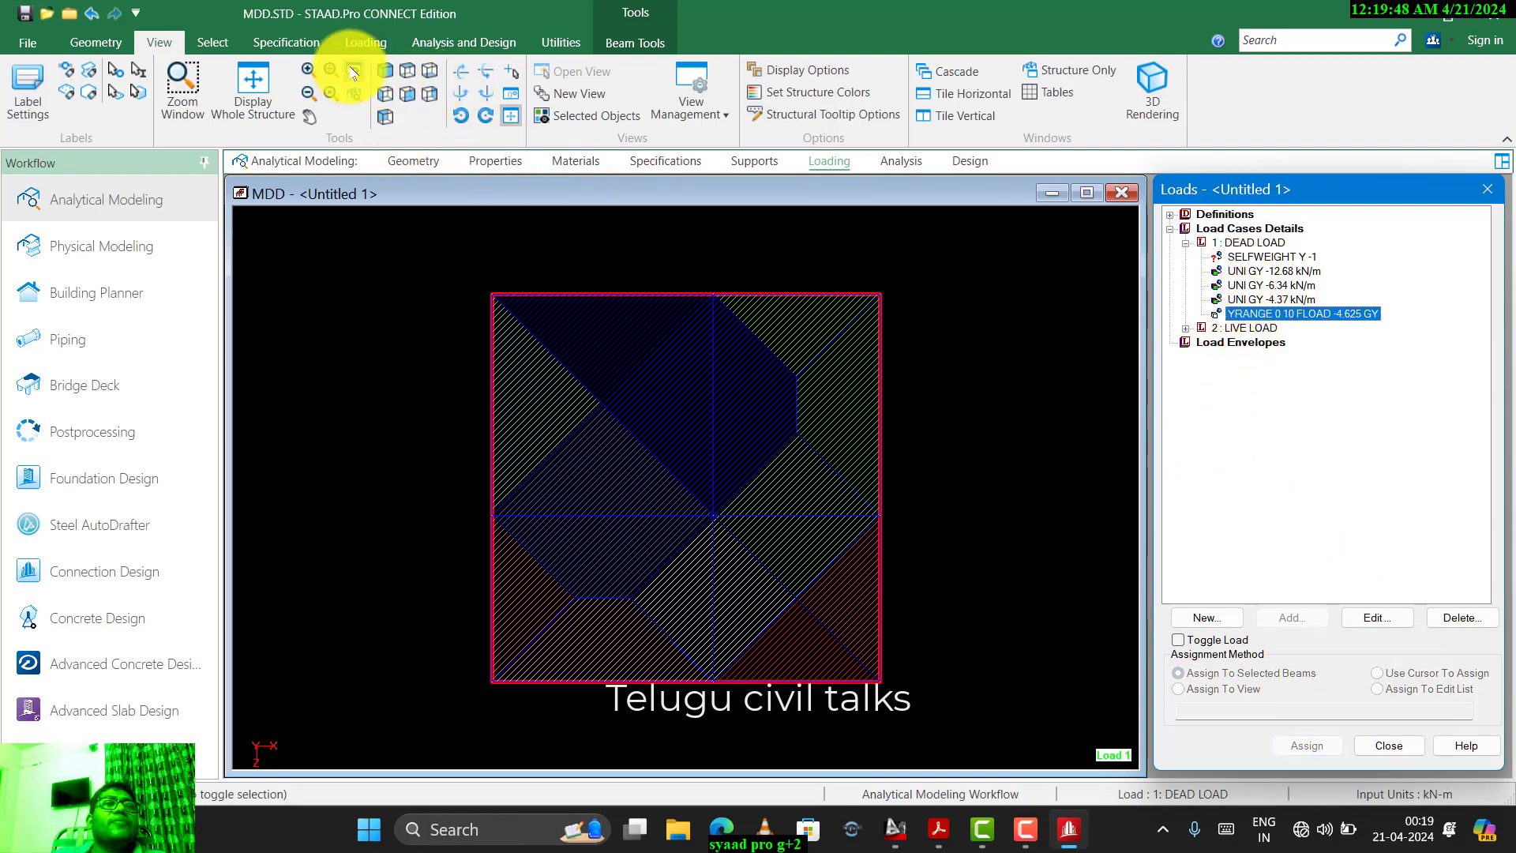
{"action": "left_click", "coordinate": [385, 77]}
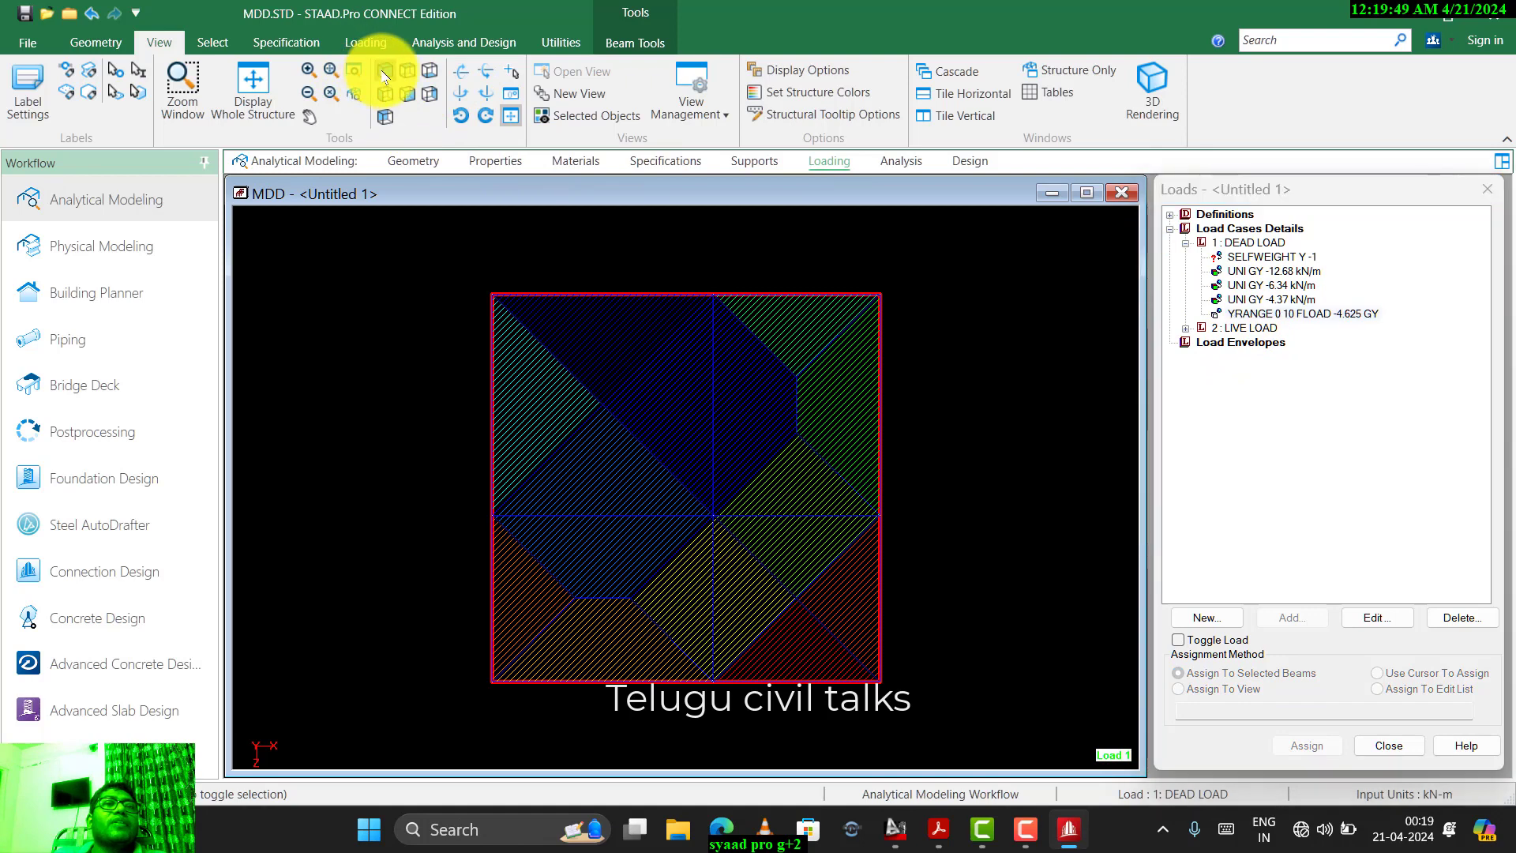
{"action": "left_click", "coordinate": [259, 95]}
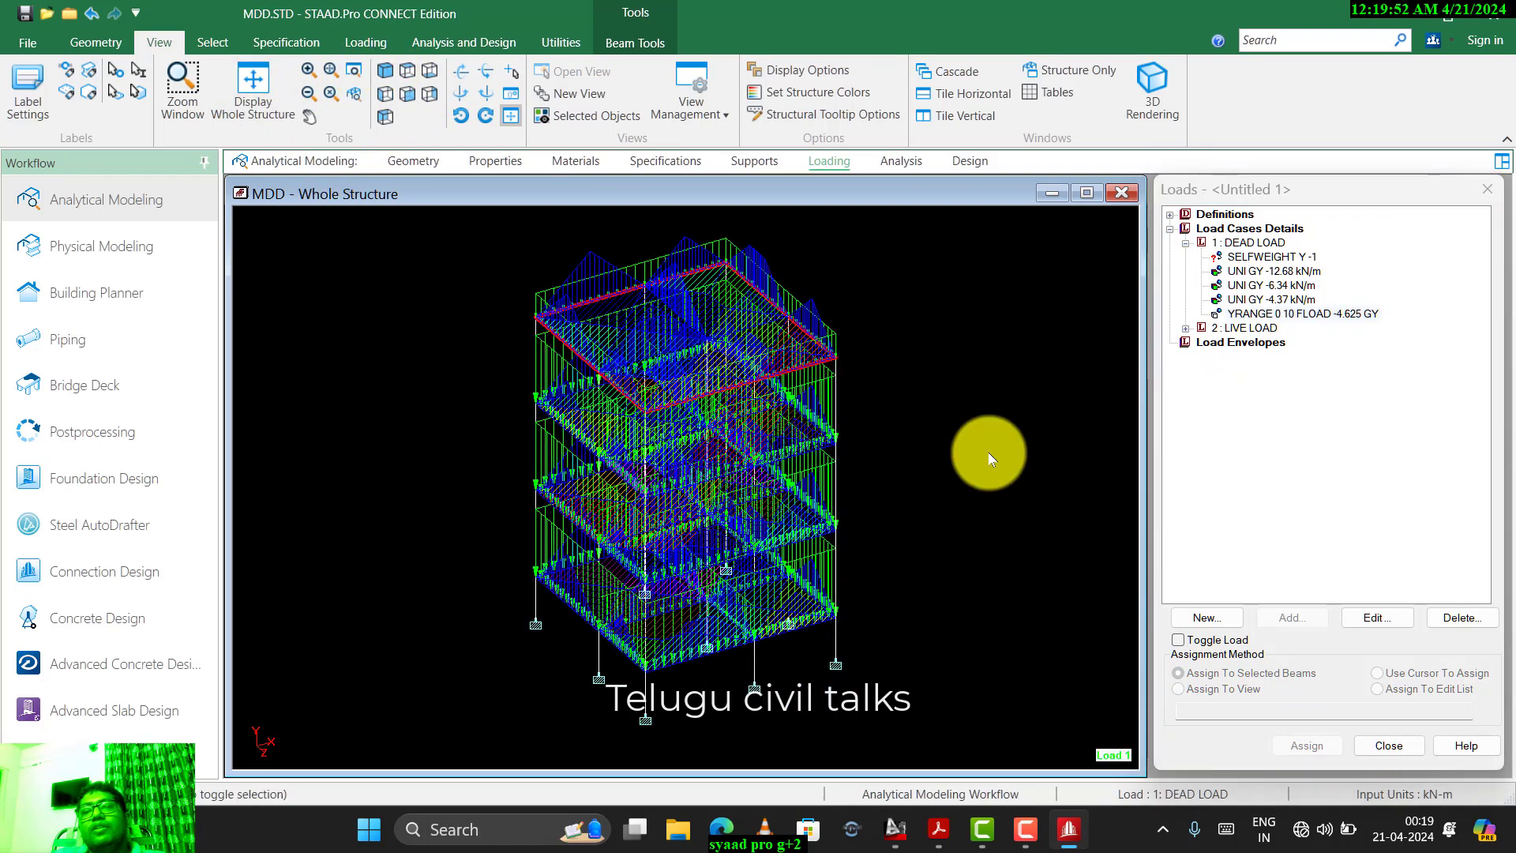
{"action": "left_click", "coordinate": [1252, 315]}
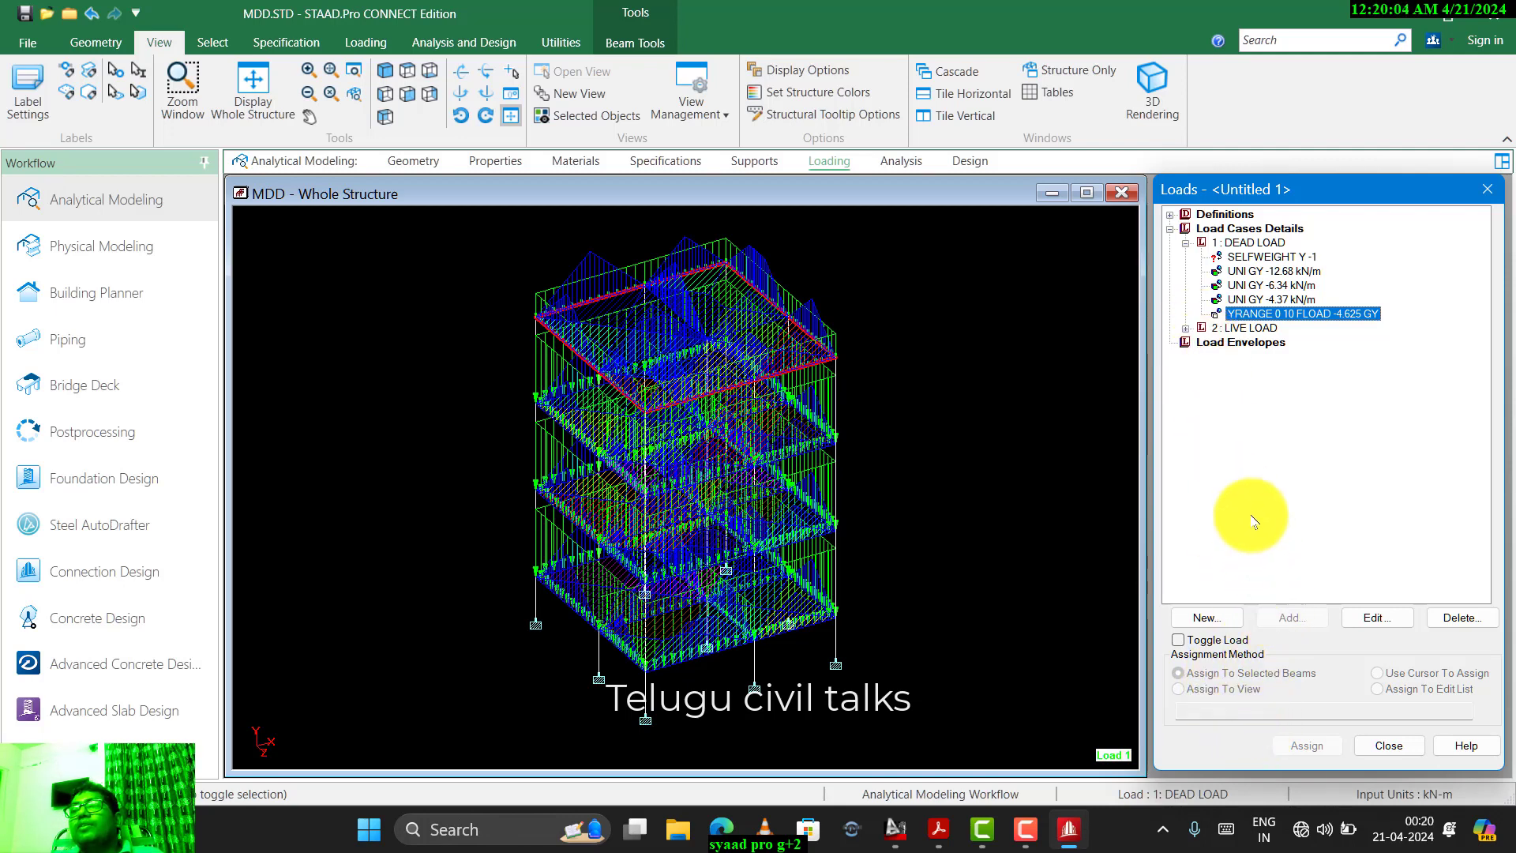
{"action": "left_click", "coordinate": [1203, 330]}
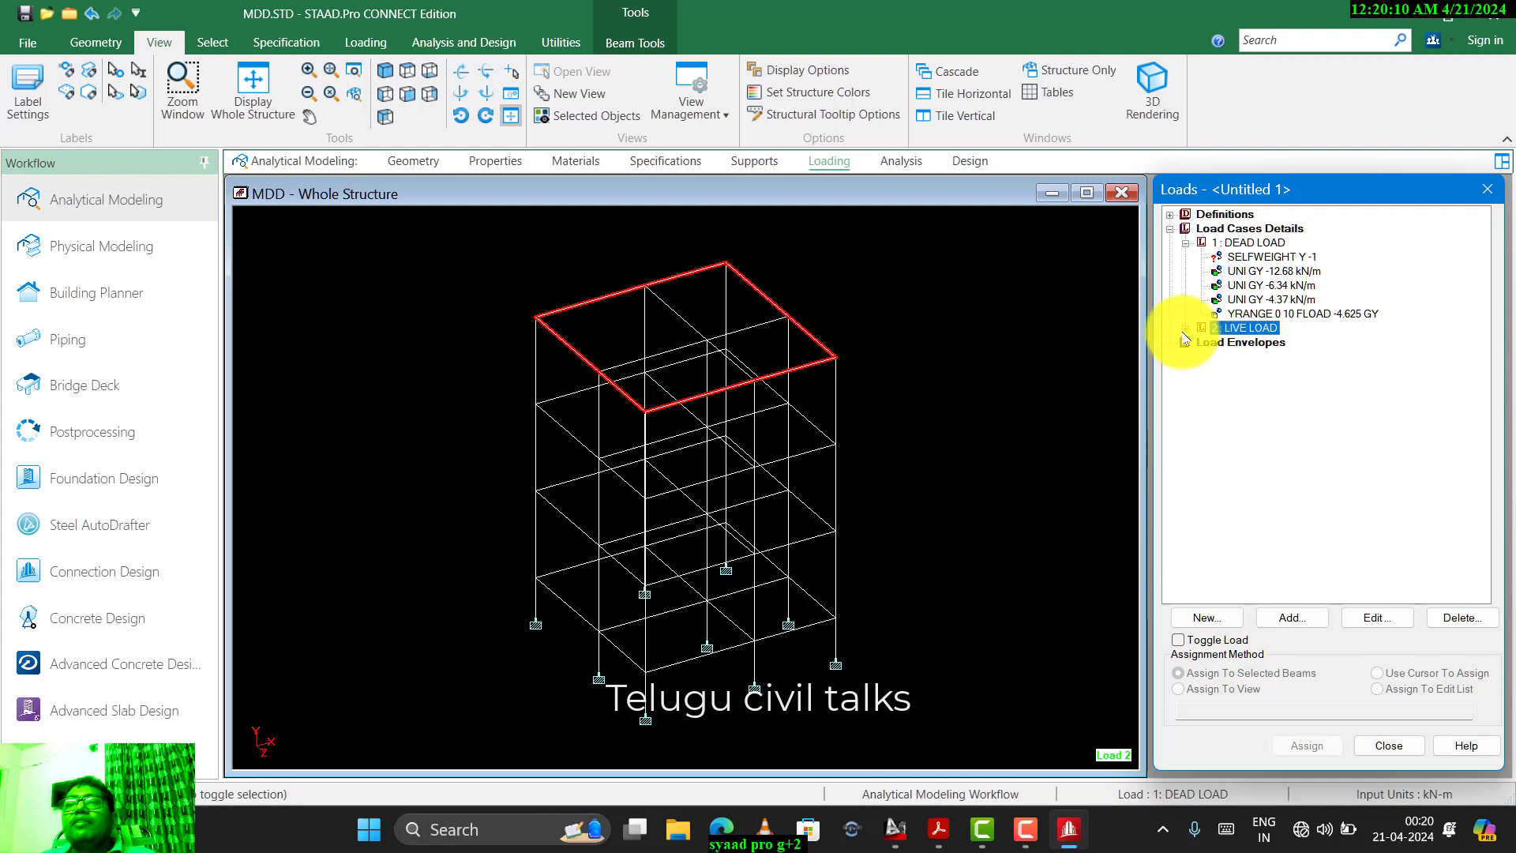
{"action": "left_click", "coordinate": [1185, 328]}
{"action": "left_click", "coordinate": [1236, 342]}
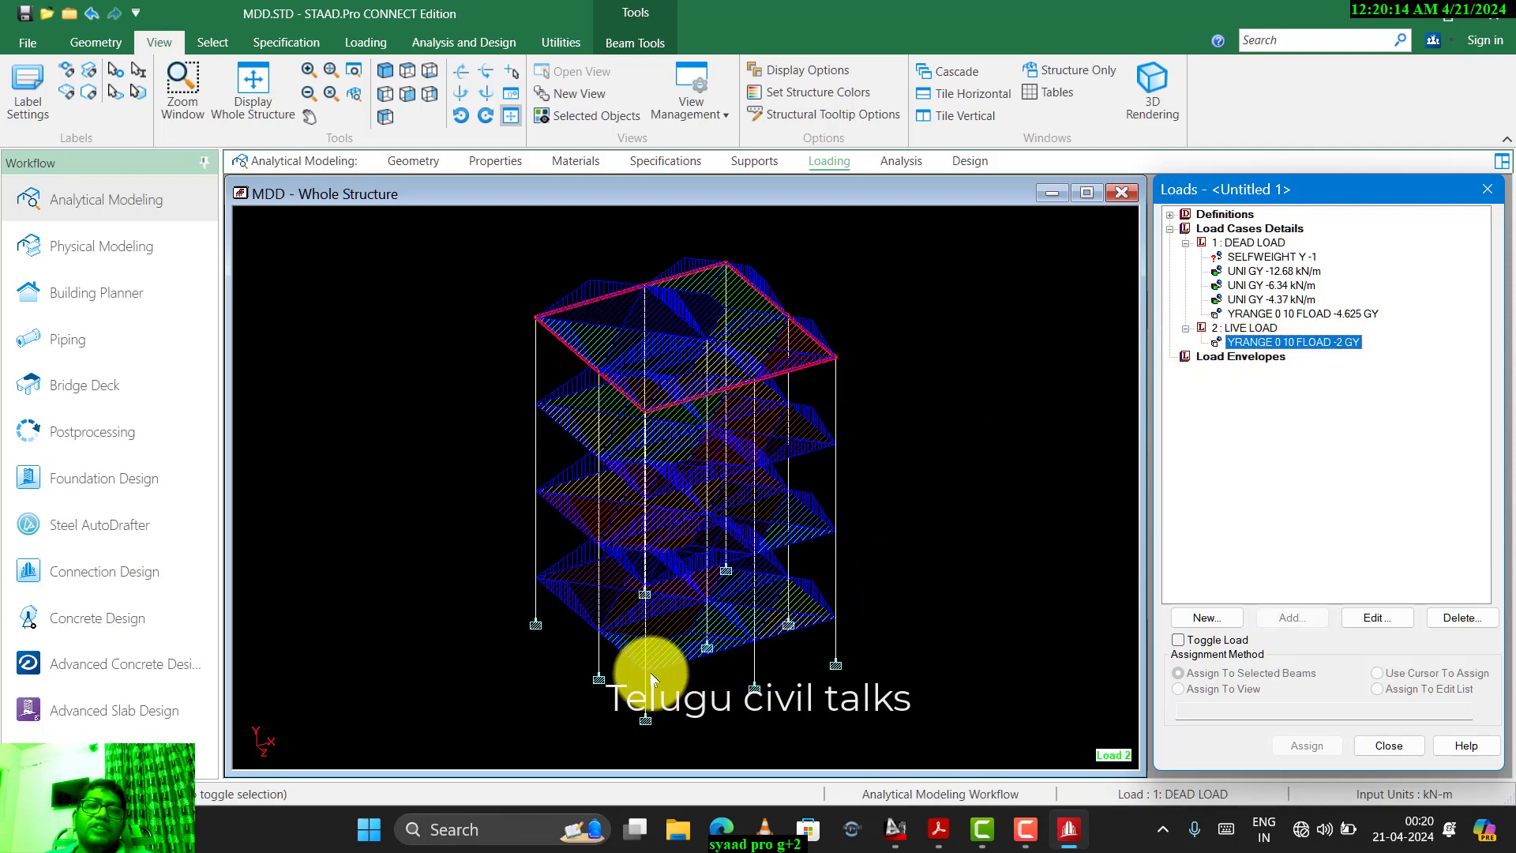
- Clear the beam selection and add a Normal-type load combination of DEAD LOAD and LIVE LOAD, each with a factor of 1.5
{"action": "left_click", "coordinate": [871, 316]}
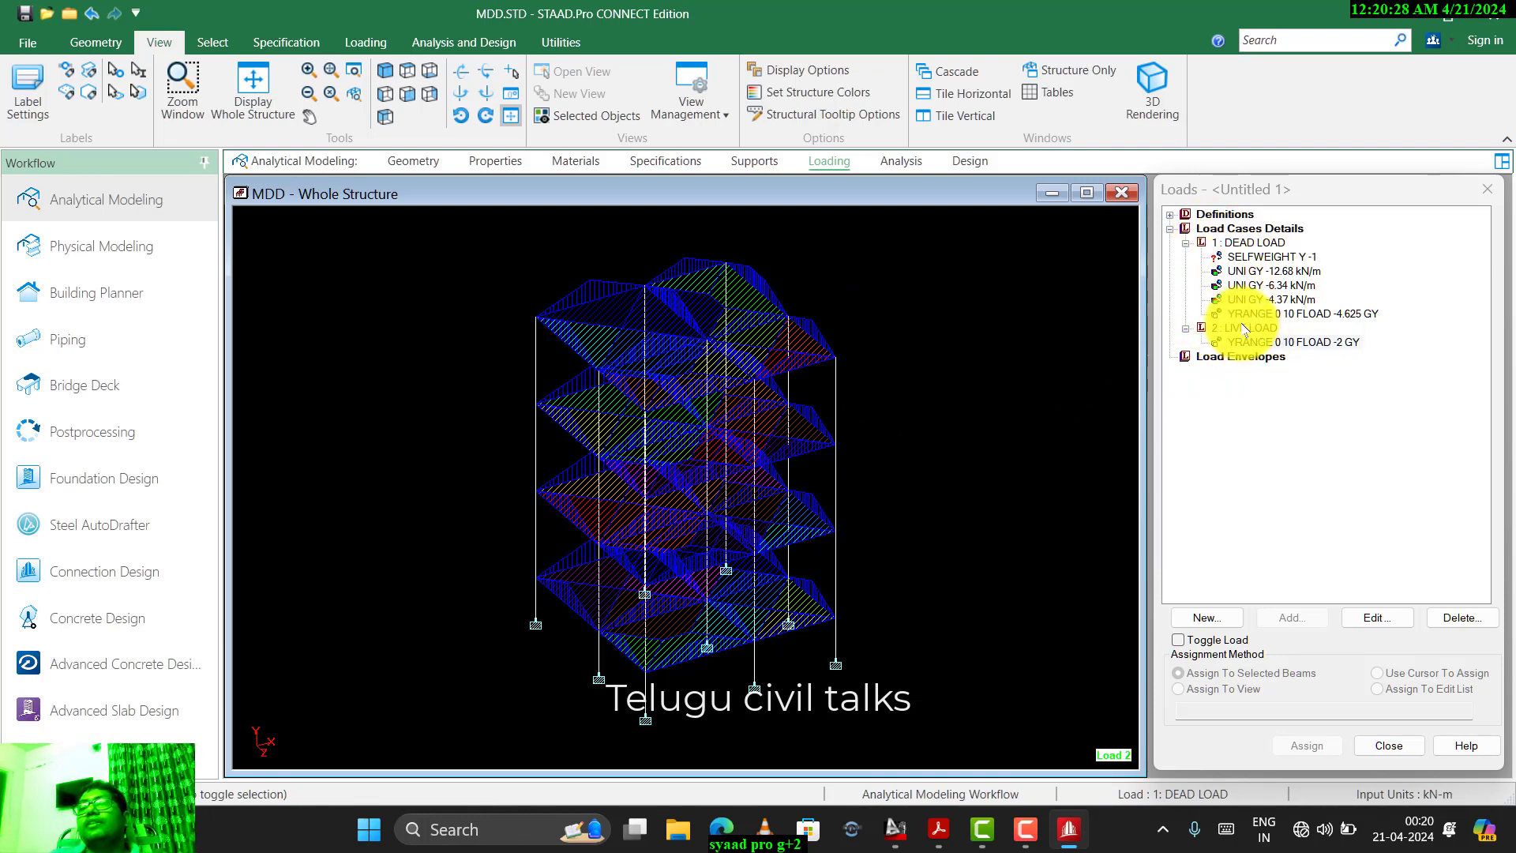
{"action": "left_click", "coordinate": [1216, 228]}
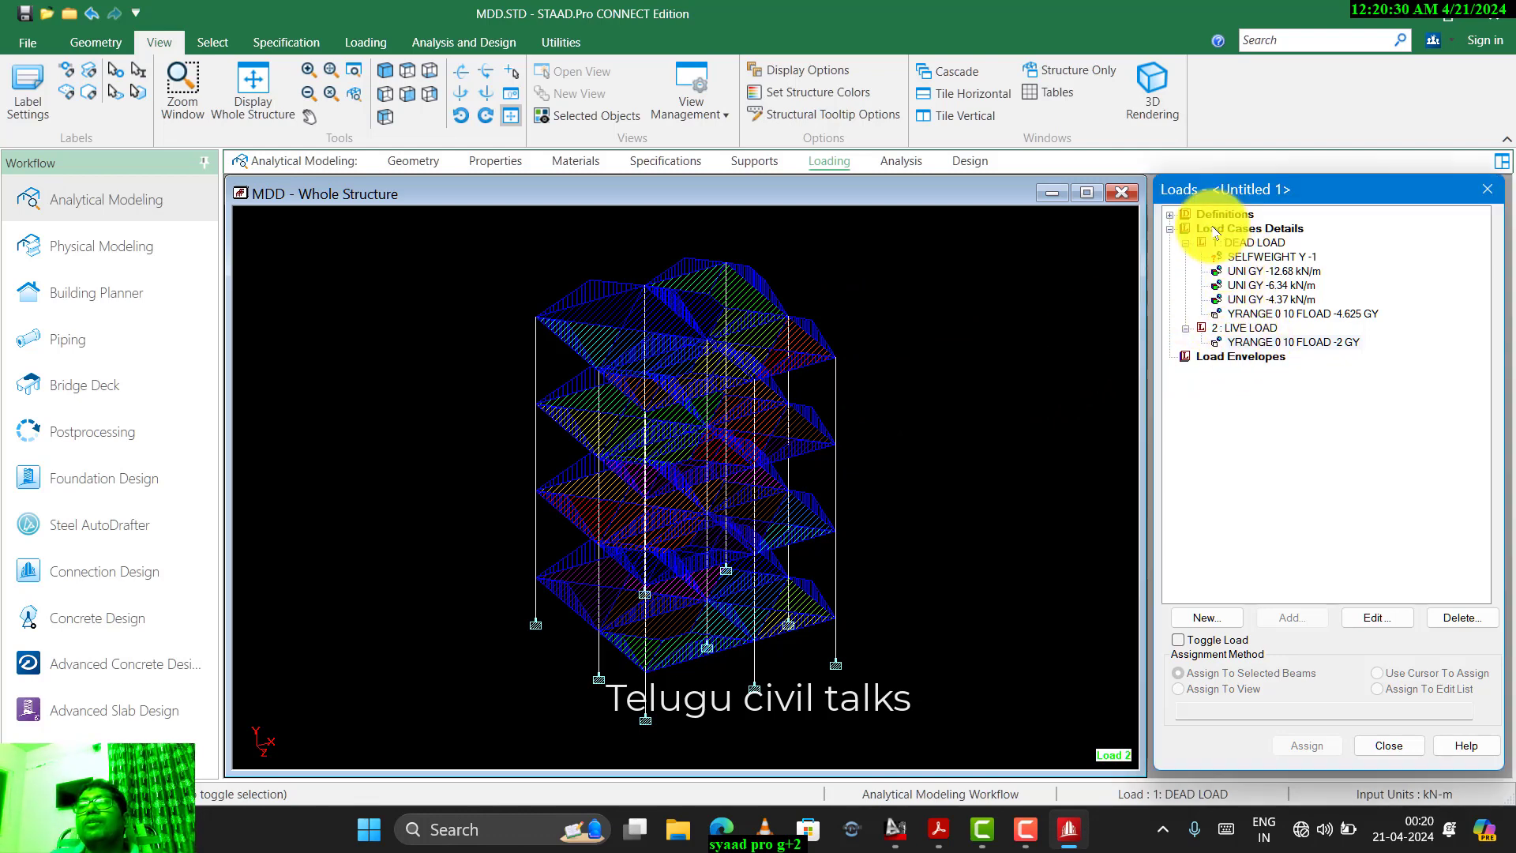
{"action": "left_click", "coordinate": [1293, 616]}
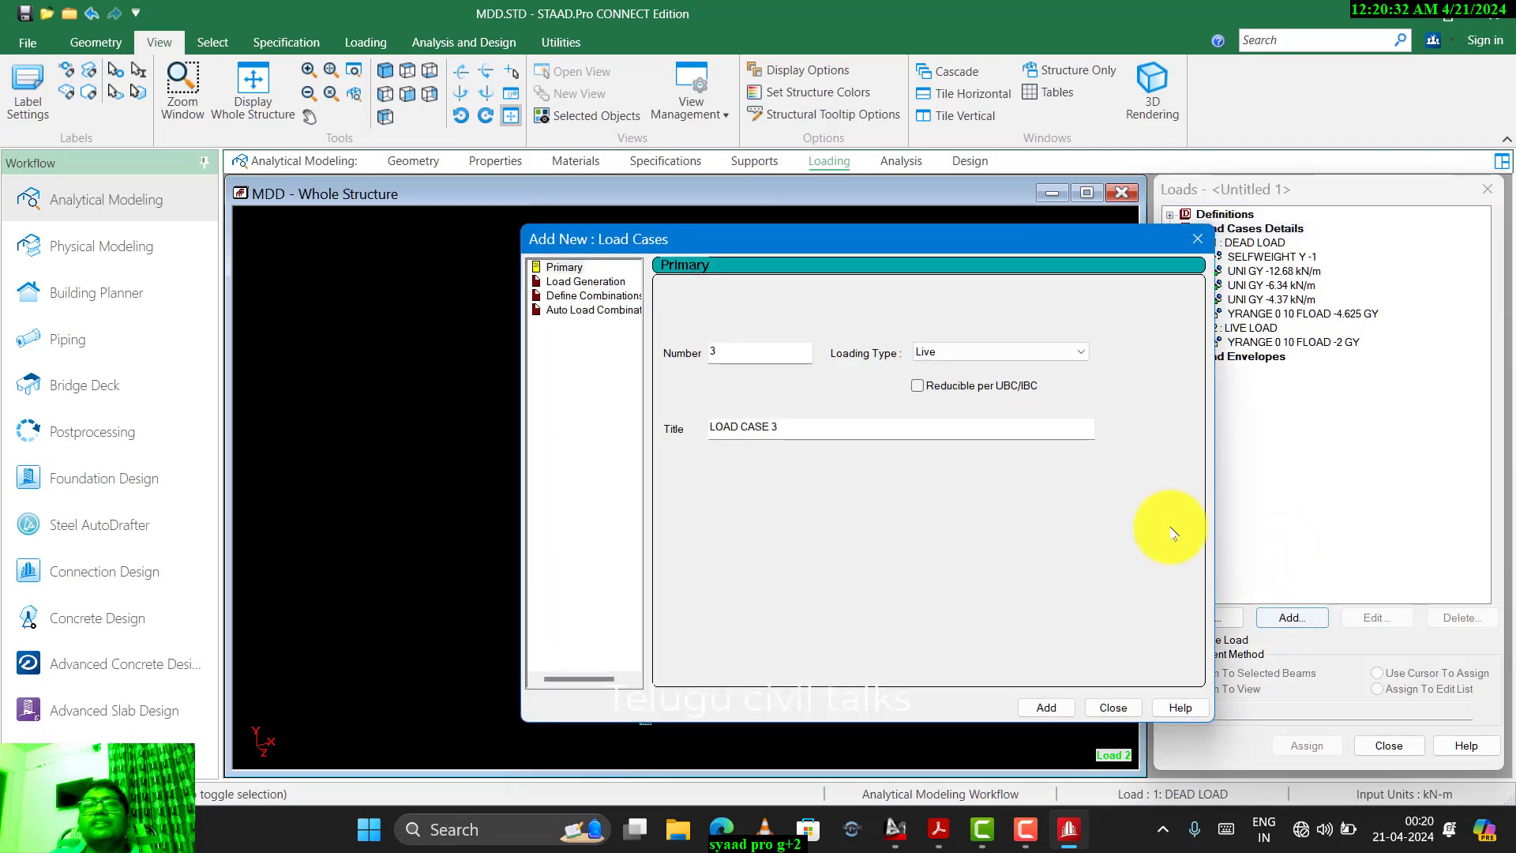
{"action": "left_click", "coordinate": [595, 299]}
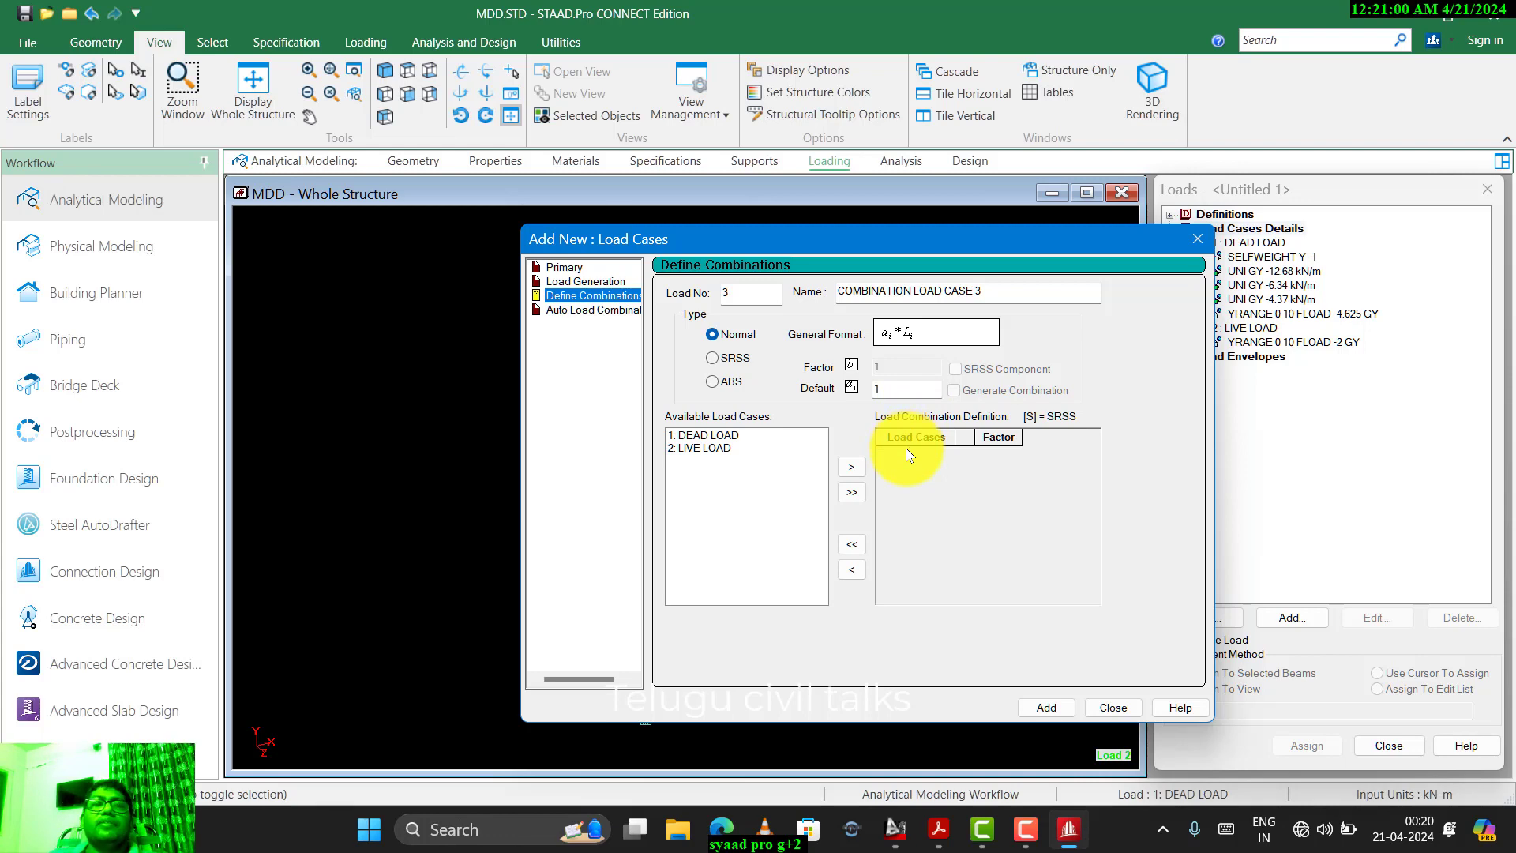
{"action": "left_click", "coordinate": [896, 392]}
{"action": "double_click", "coordinate": [896, 392]}
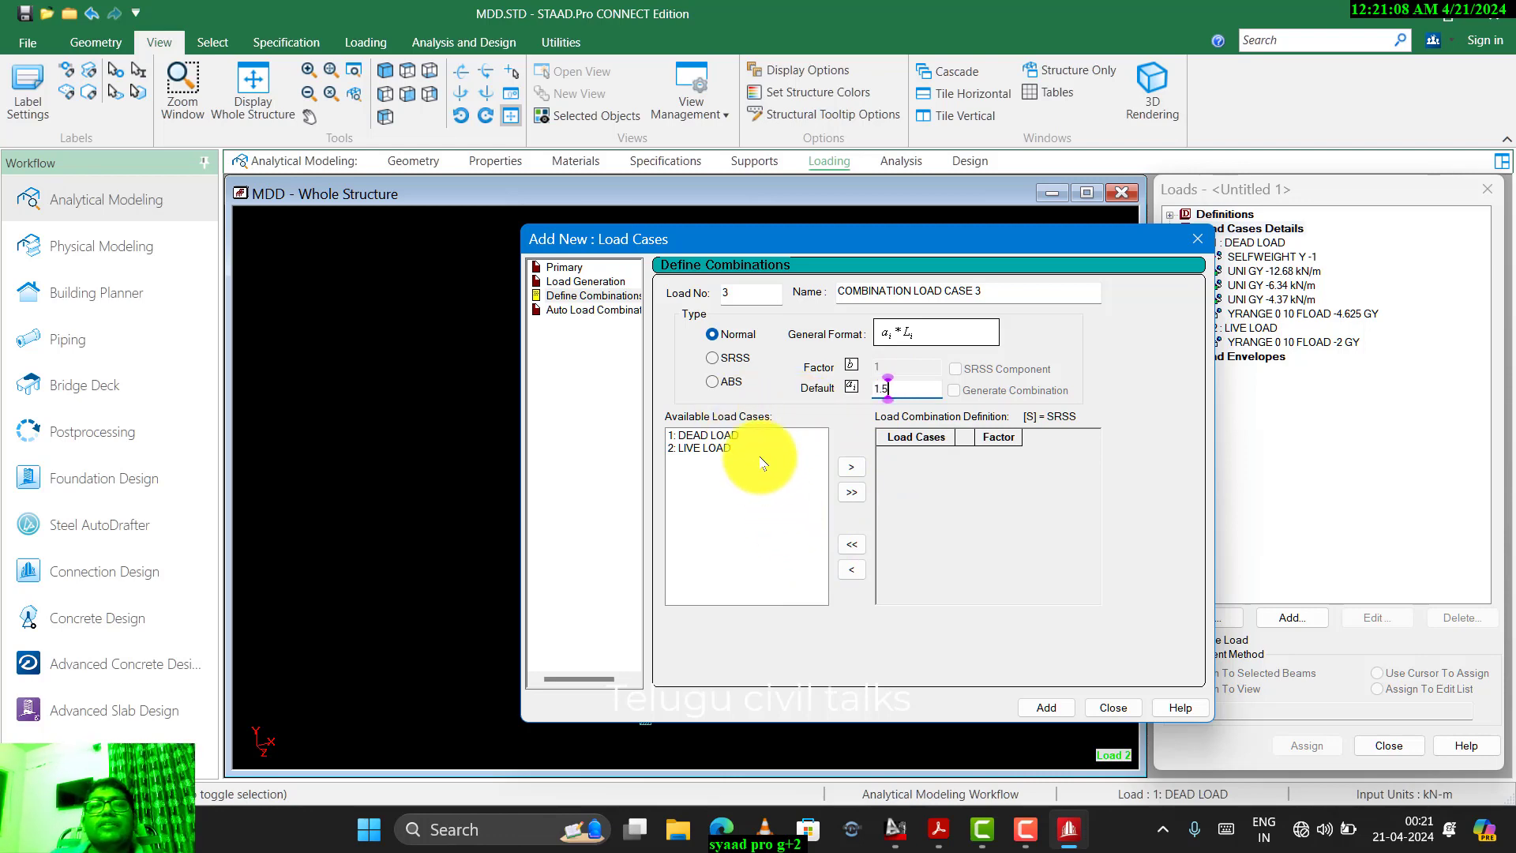
{"action": "left_click", "coordinate": [721, 448]}
{"action": "left_click", "coordinate": [719, 439], "text": "ctrl"}
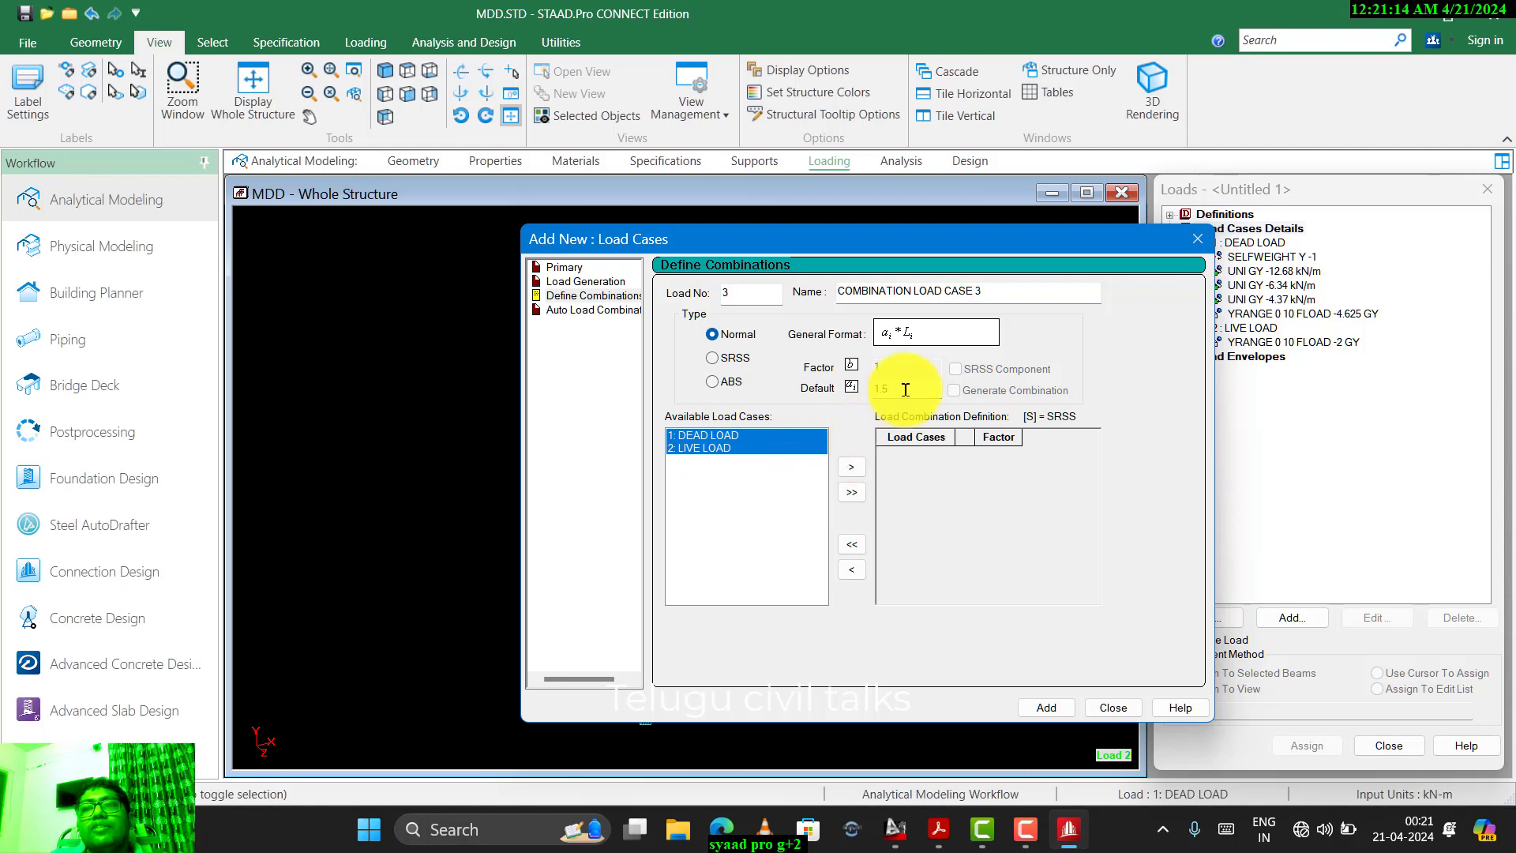
{"action": "left_click", "coordinate": [851, 496]}
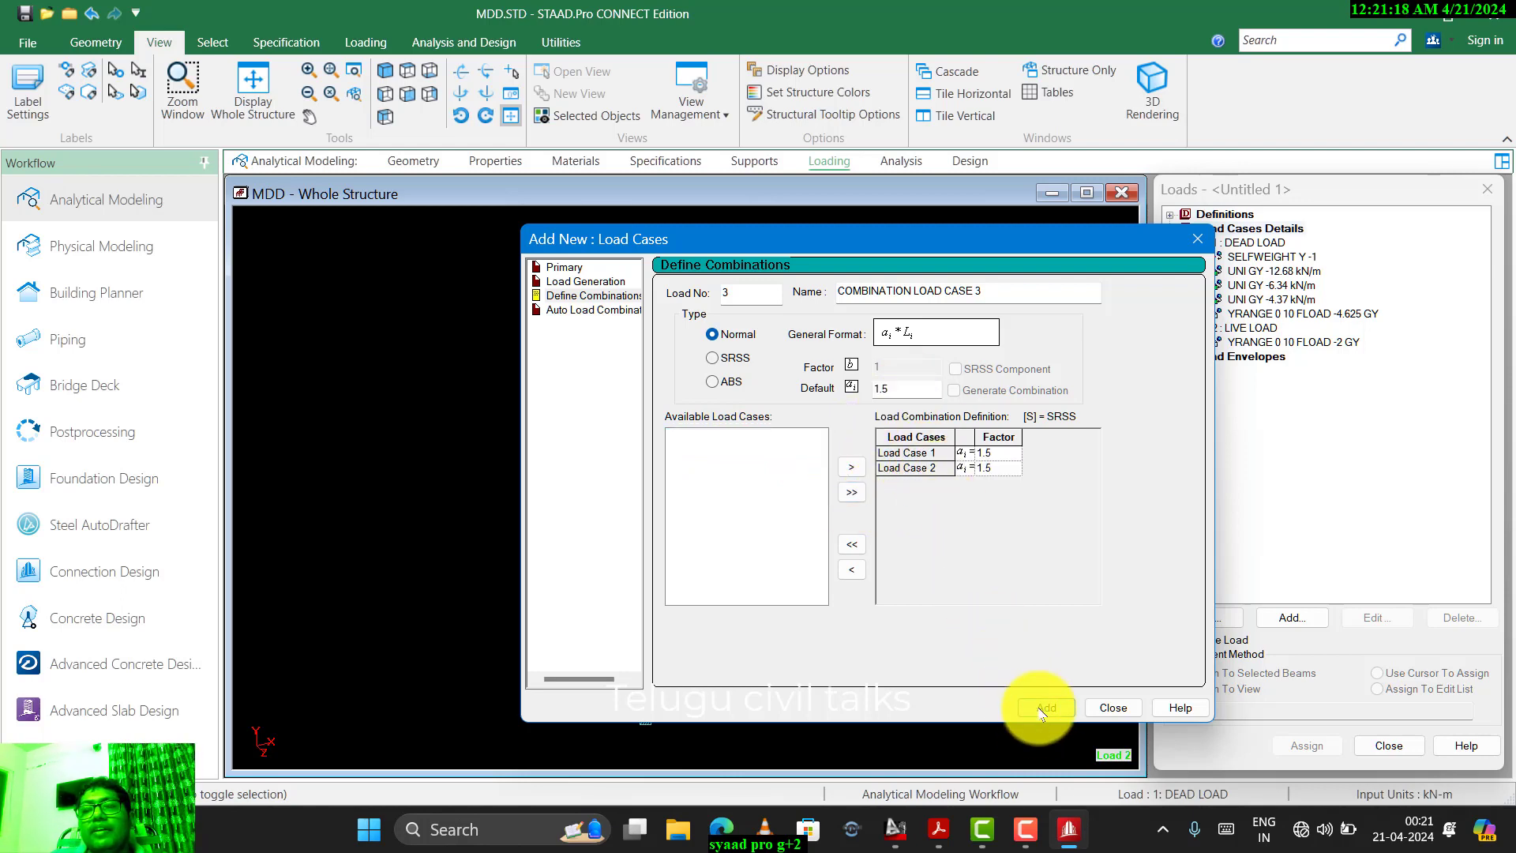
{"action": "left_click", "coordinate": [1043, 708]}
{"action": "left_click", "coordinate": [1112, 707]}
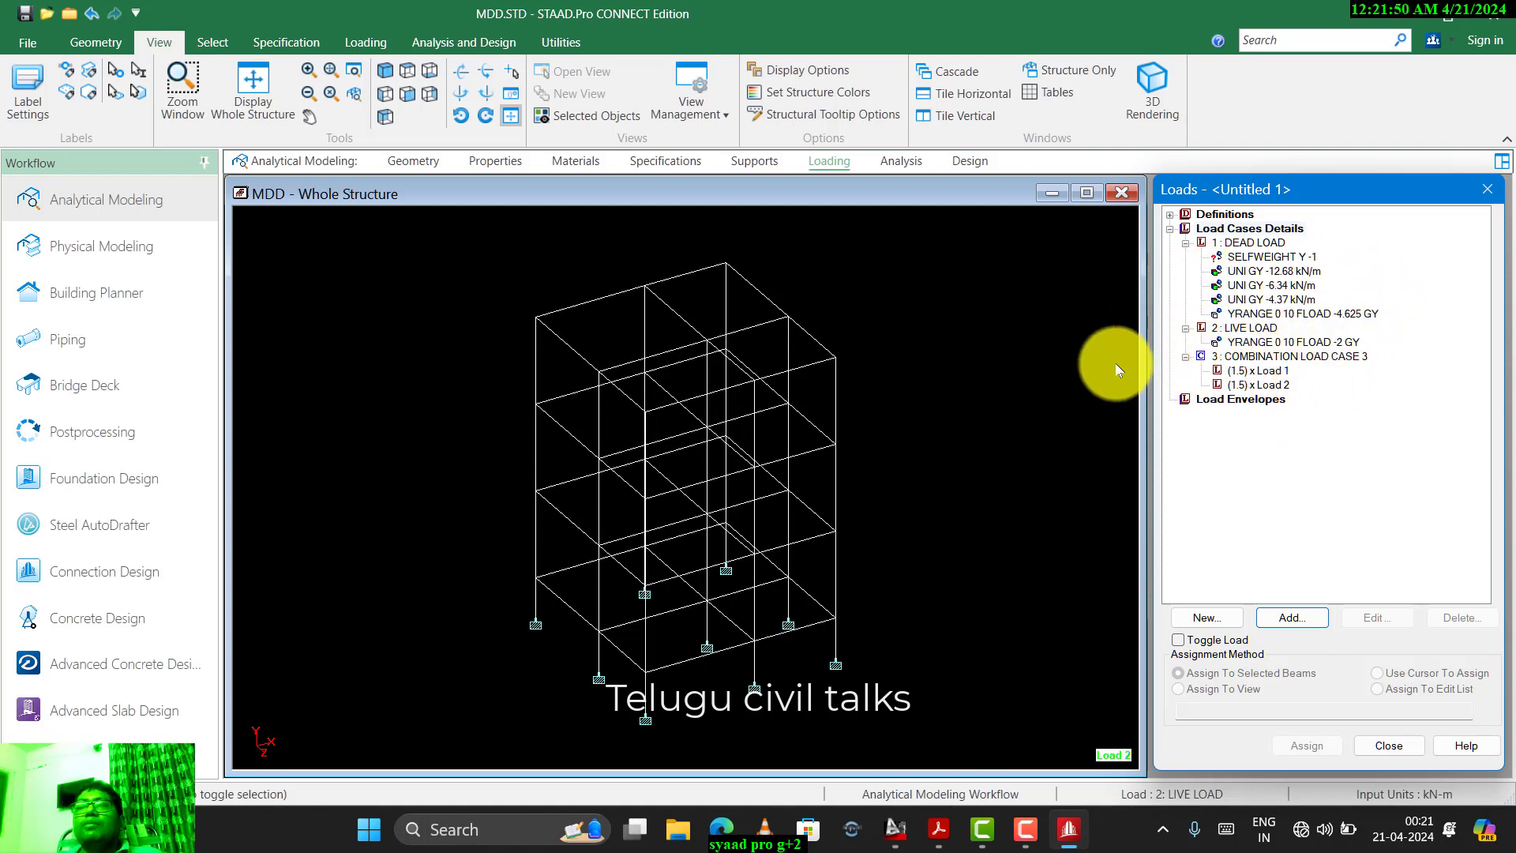
- Add a Perform Analysis command with the No Print option to the model's analysis commands
{"action": "left_click", "coordinate": [904, 162]}
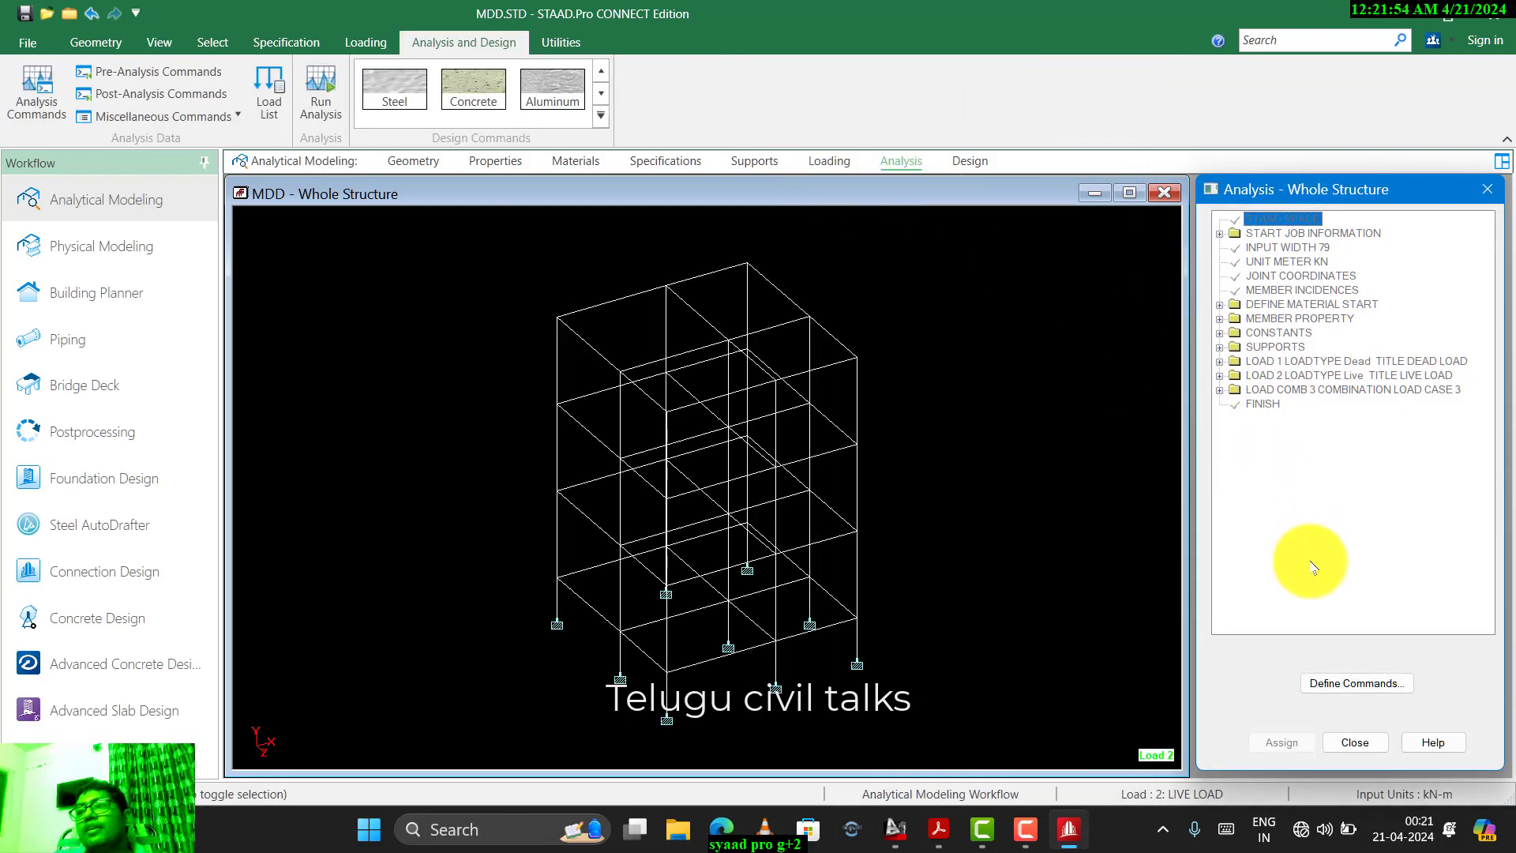
{"action": "left_click", "coordinate": [1332, 684]}
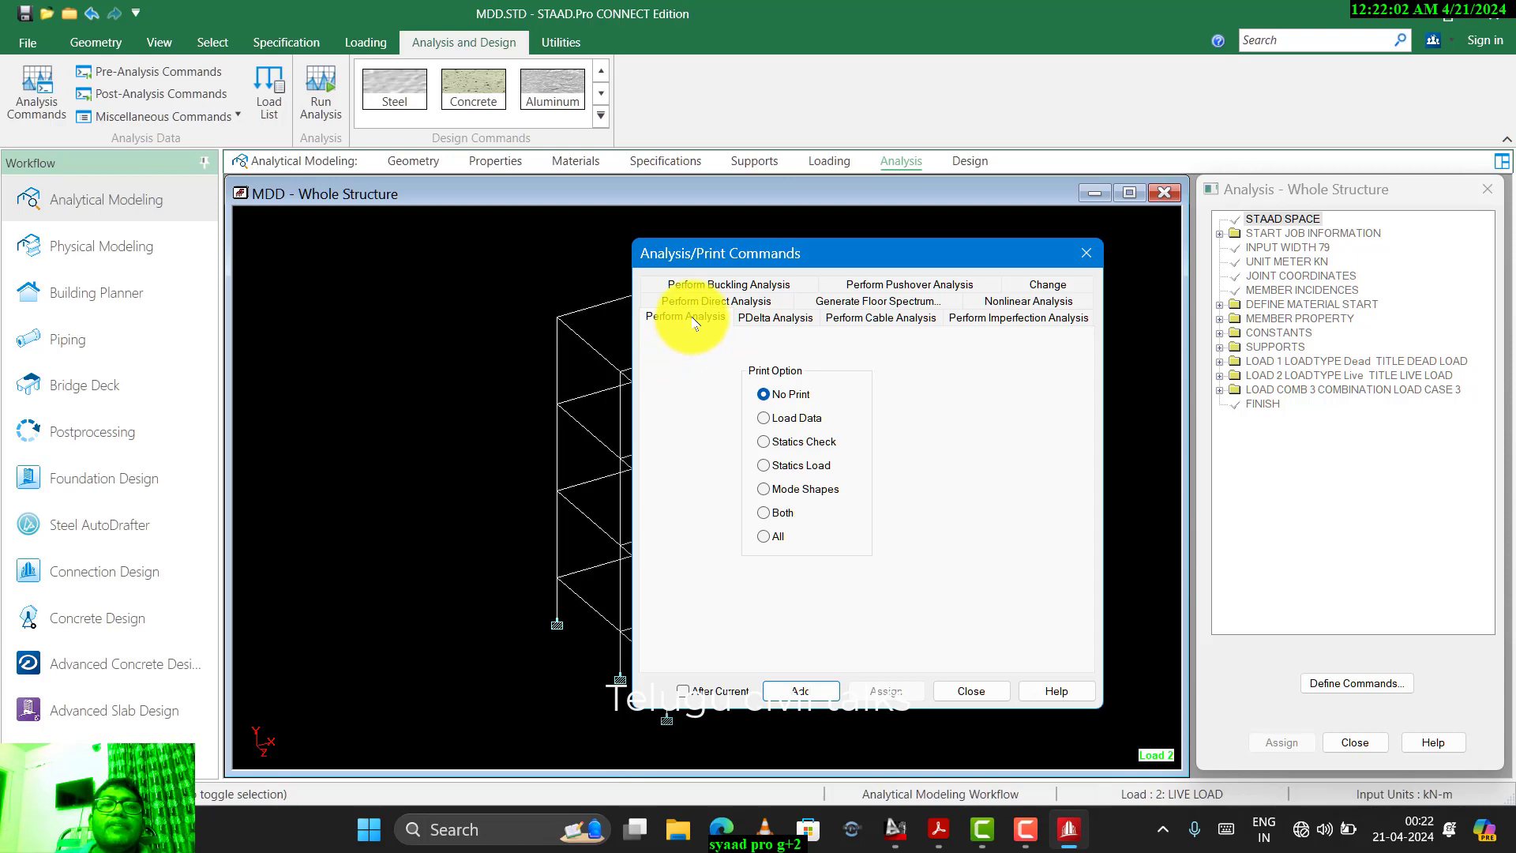
{"action": "left_click", "coordinate": [812, 692]}
{"action": "left_click", "coordinate": [969, 691]}
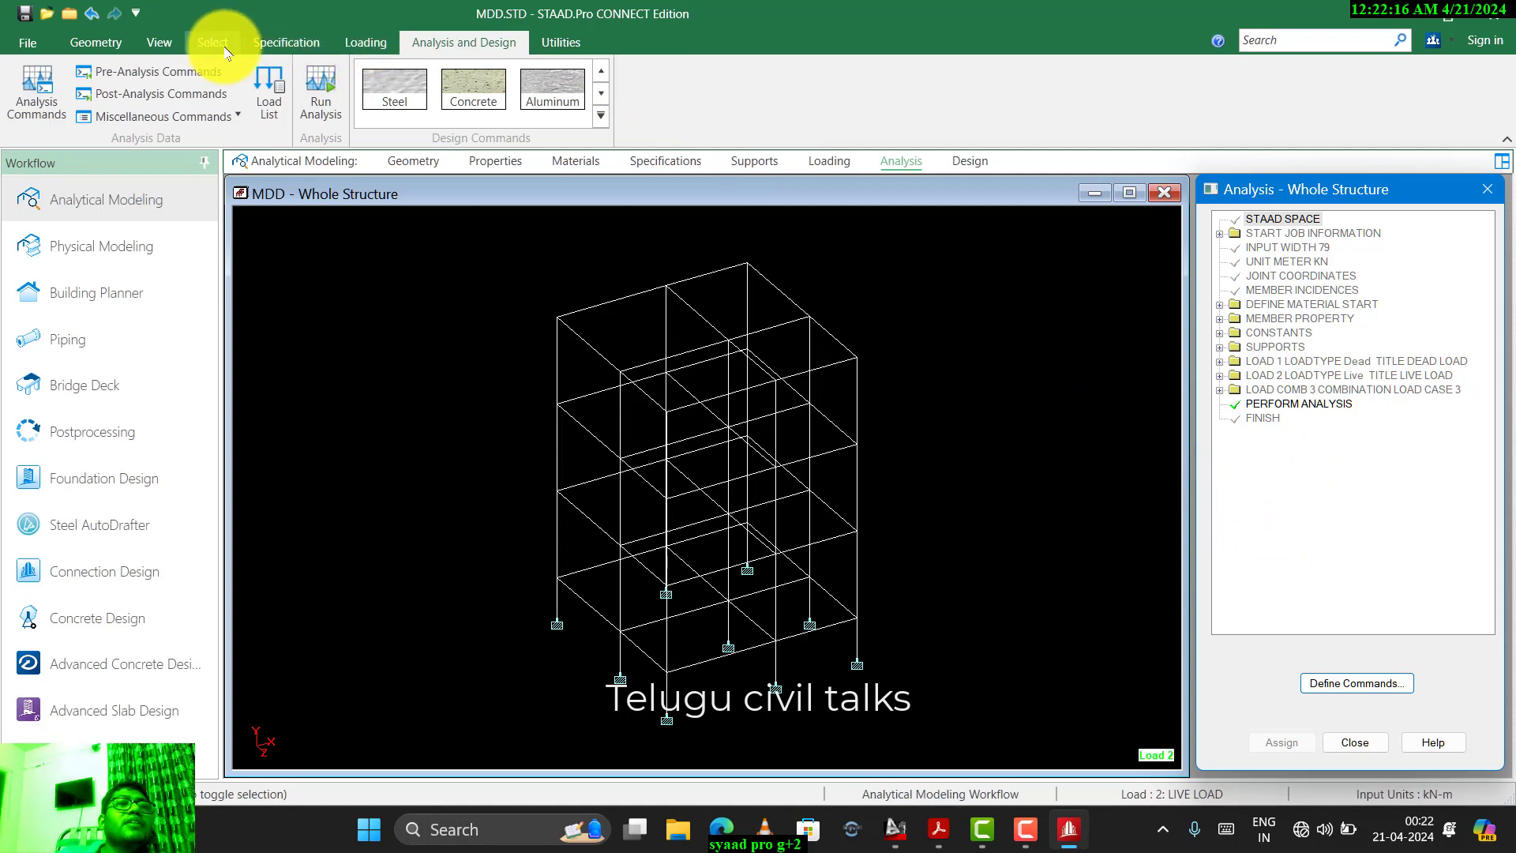
- Save the structure, run the analysis and continue to post-processing mode
{"action": "left_click", "coordinate": [334, 90]}
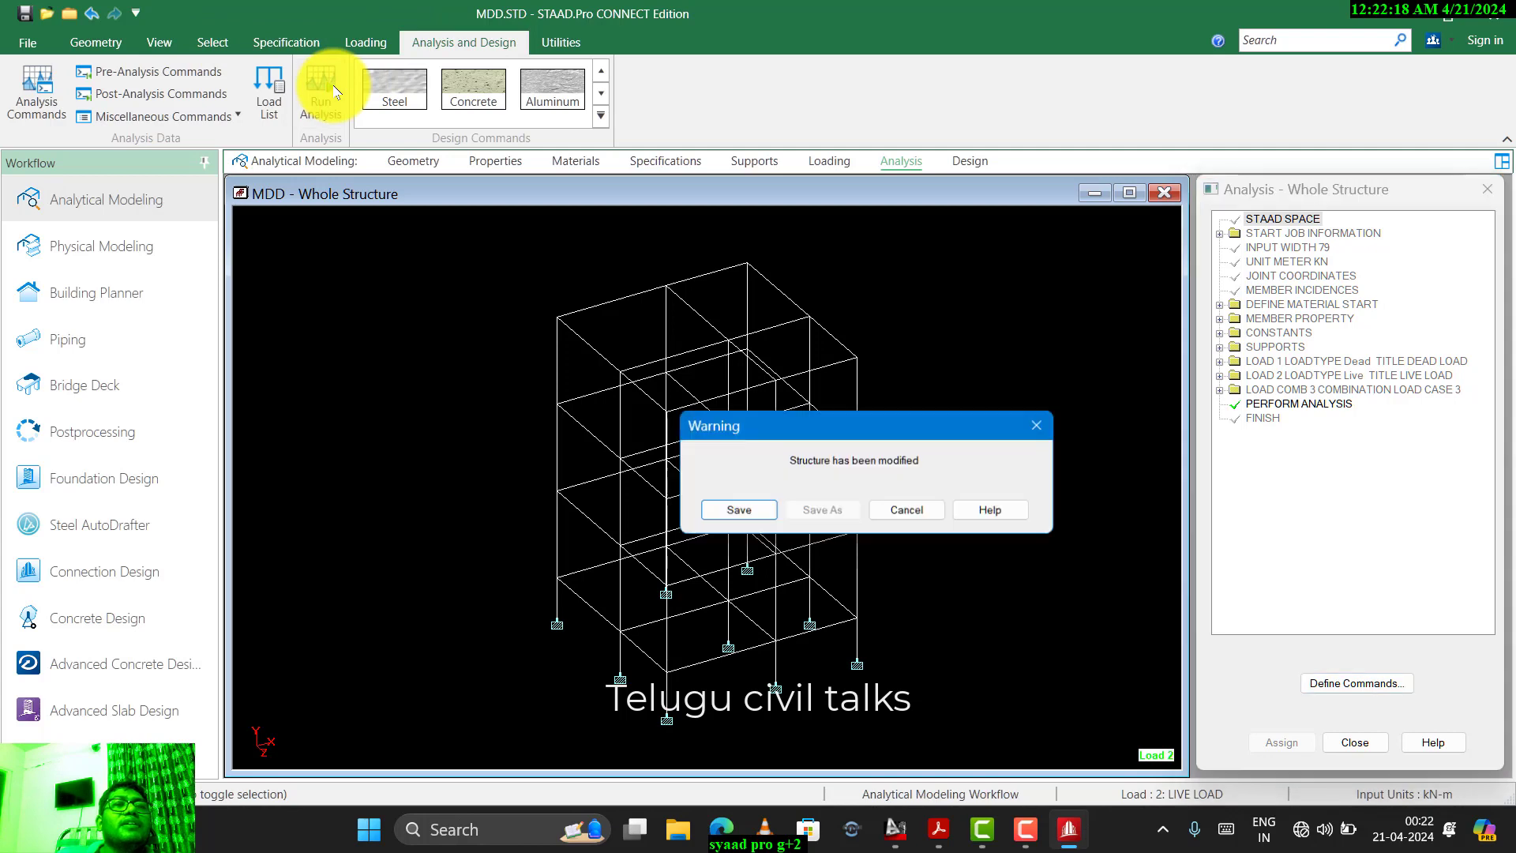
{"action": "left_click", "coordinate": [739, 509]}
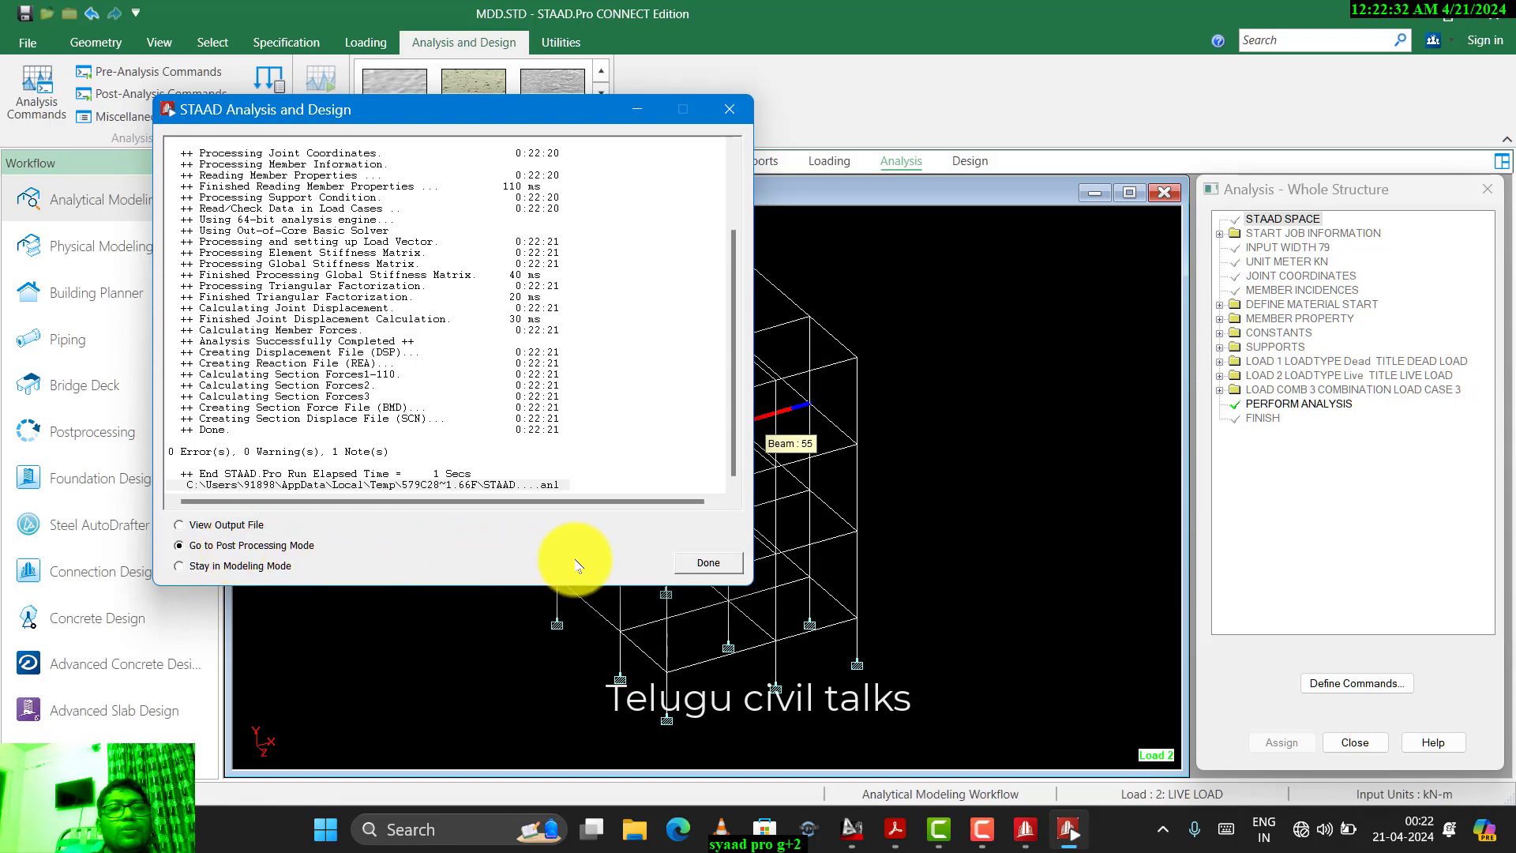
{"action": "left_click", "coordinate": [709, 557]}
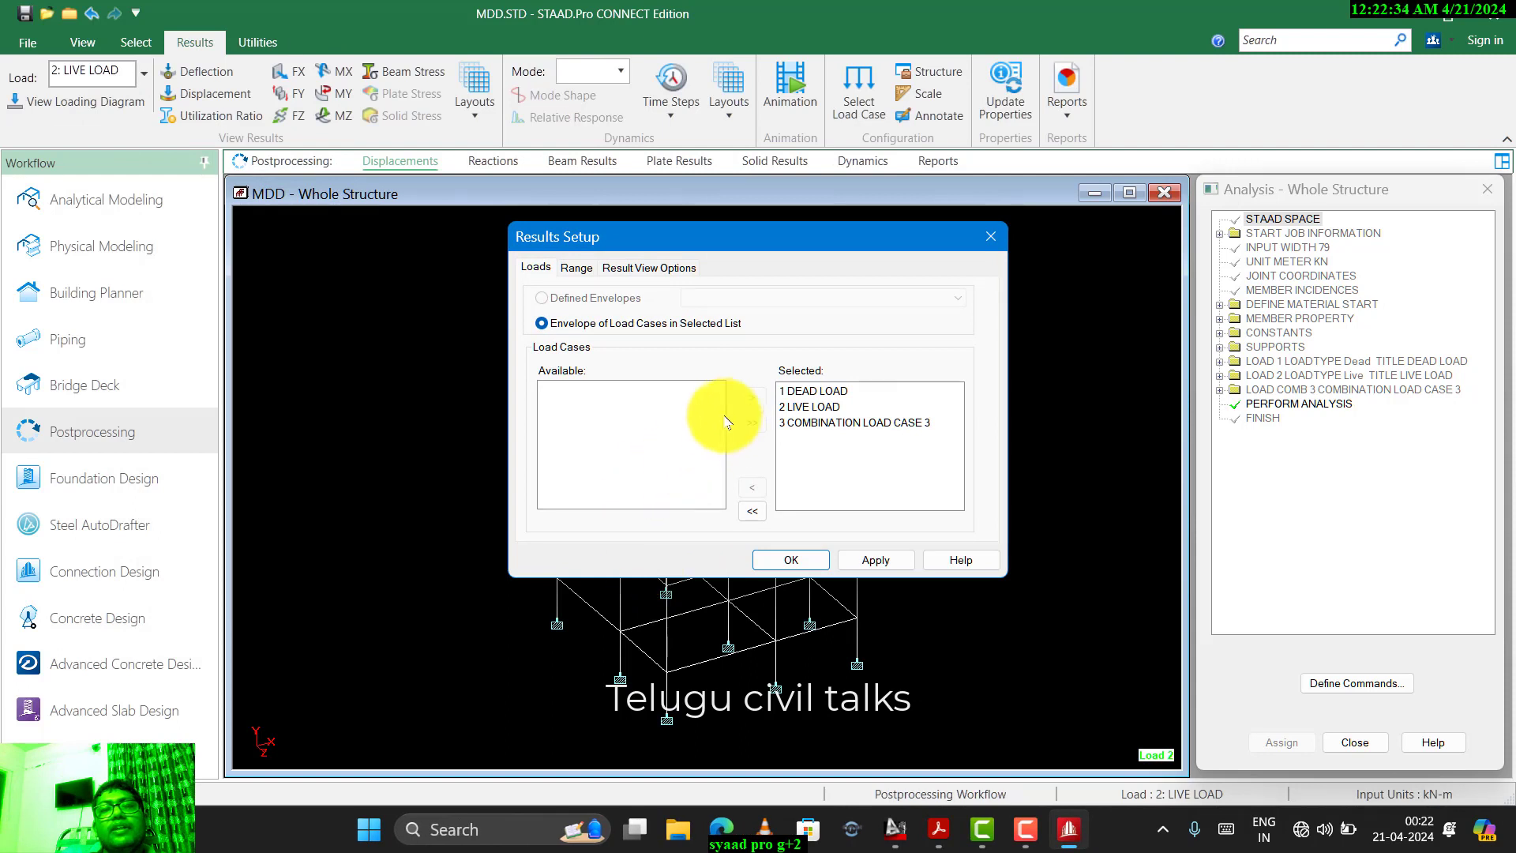
- In the results setup, enable automatic scaling for displacement, mode shape, axial forces, shear, bending, torsion and stress, and apply it
{"action": "left_click", "coordinate": [656, 269]}
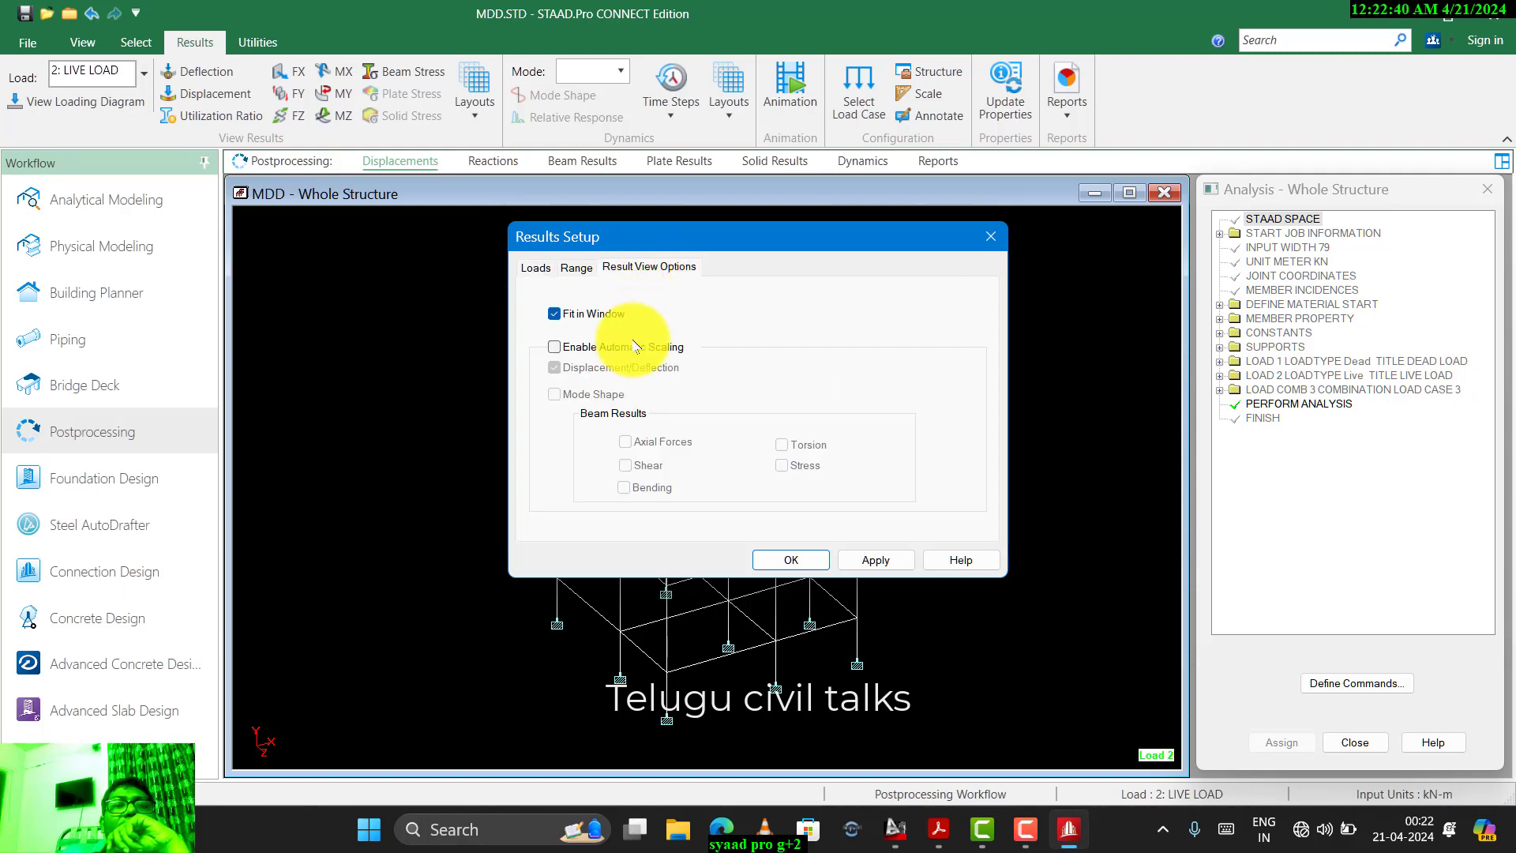
{"action": "left_click", "coordinate": [607, 349]}
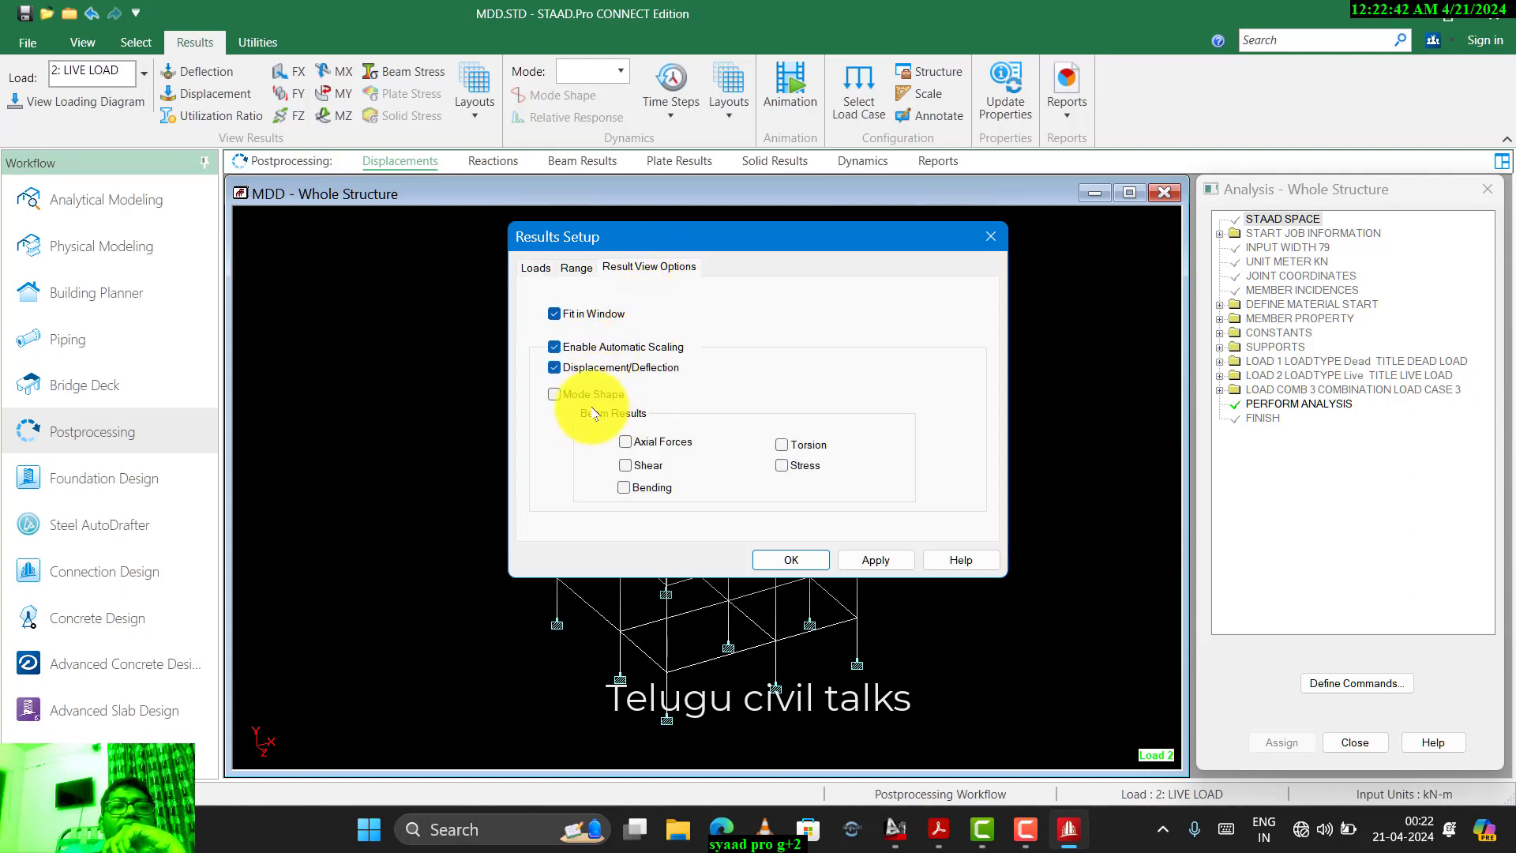
{"action": "left_click", "coordinate": [593, 397]}
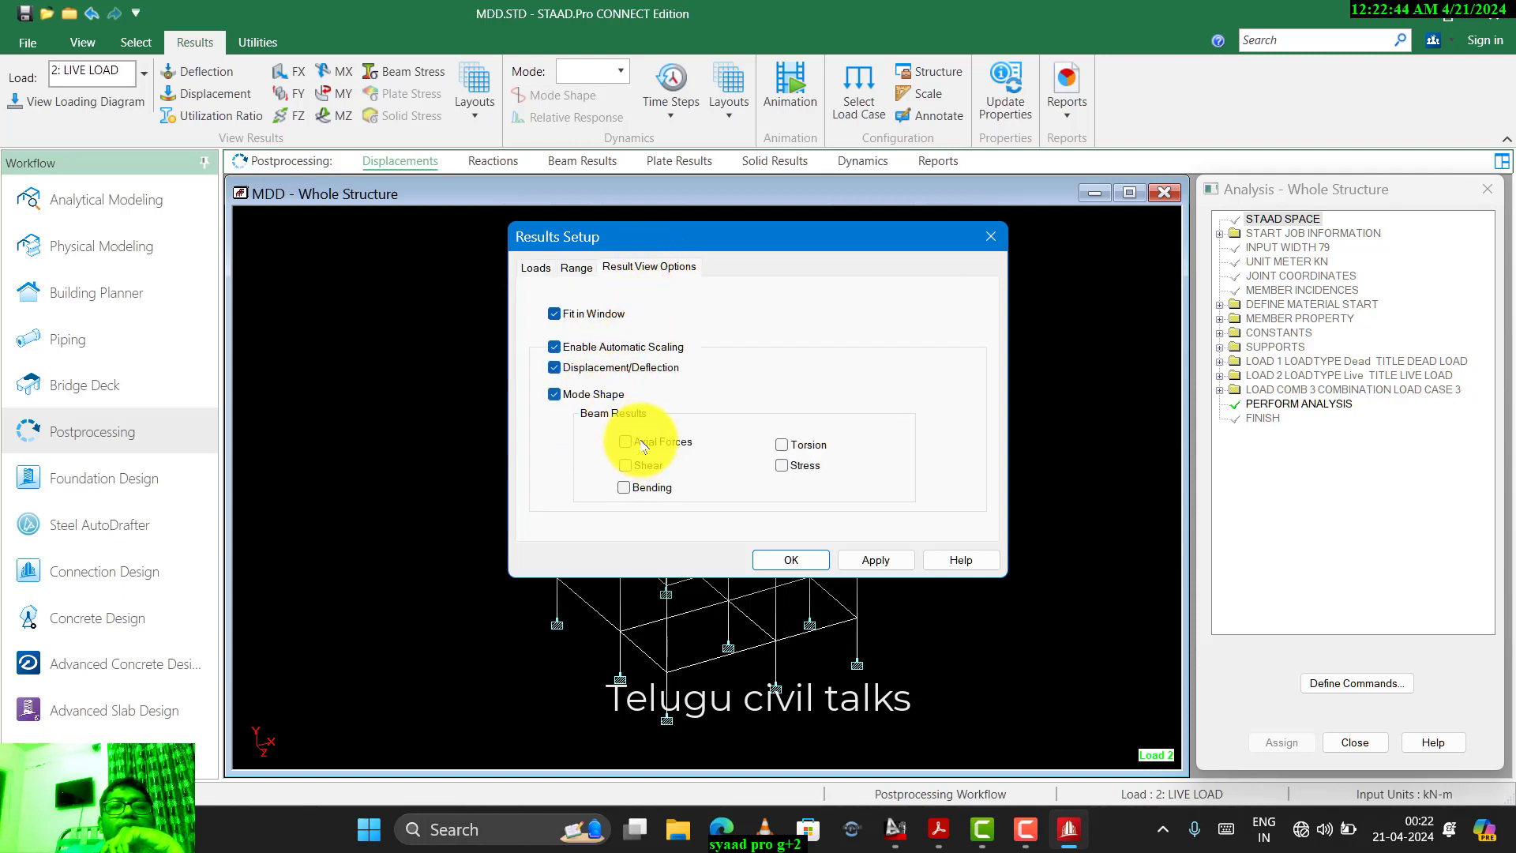
{"action": "left_click", "coordinate": [644, 444]}
{"action": "left_click", "coordinate": [644, 466]}
{"action": "left_click", "coordinate": [646, 487]}
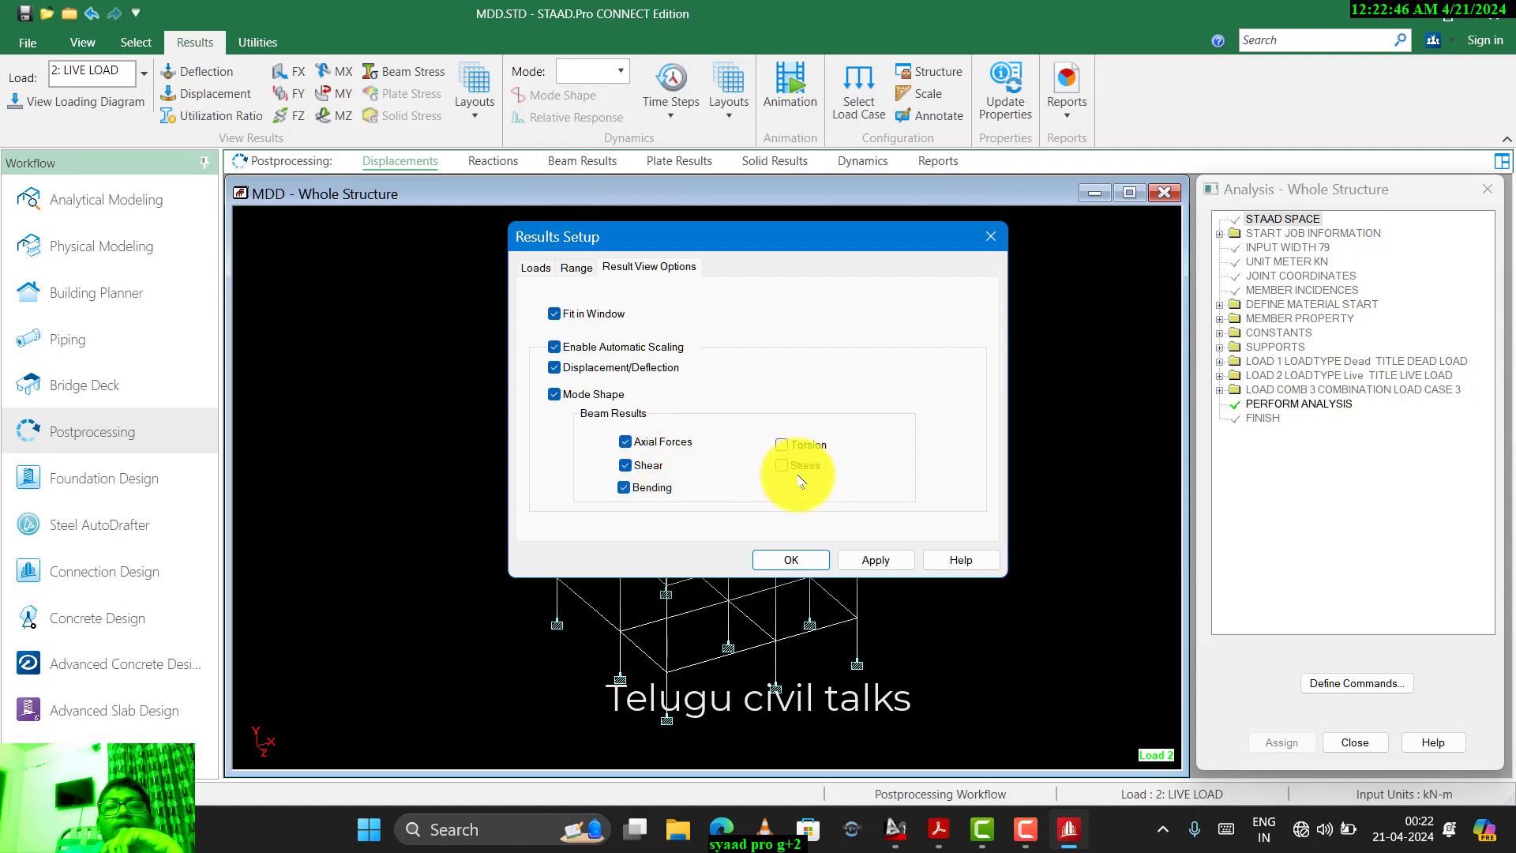
{"action": "left_click", "coordinate": [796, 445]}
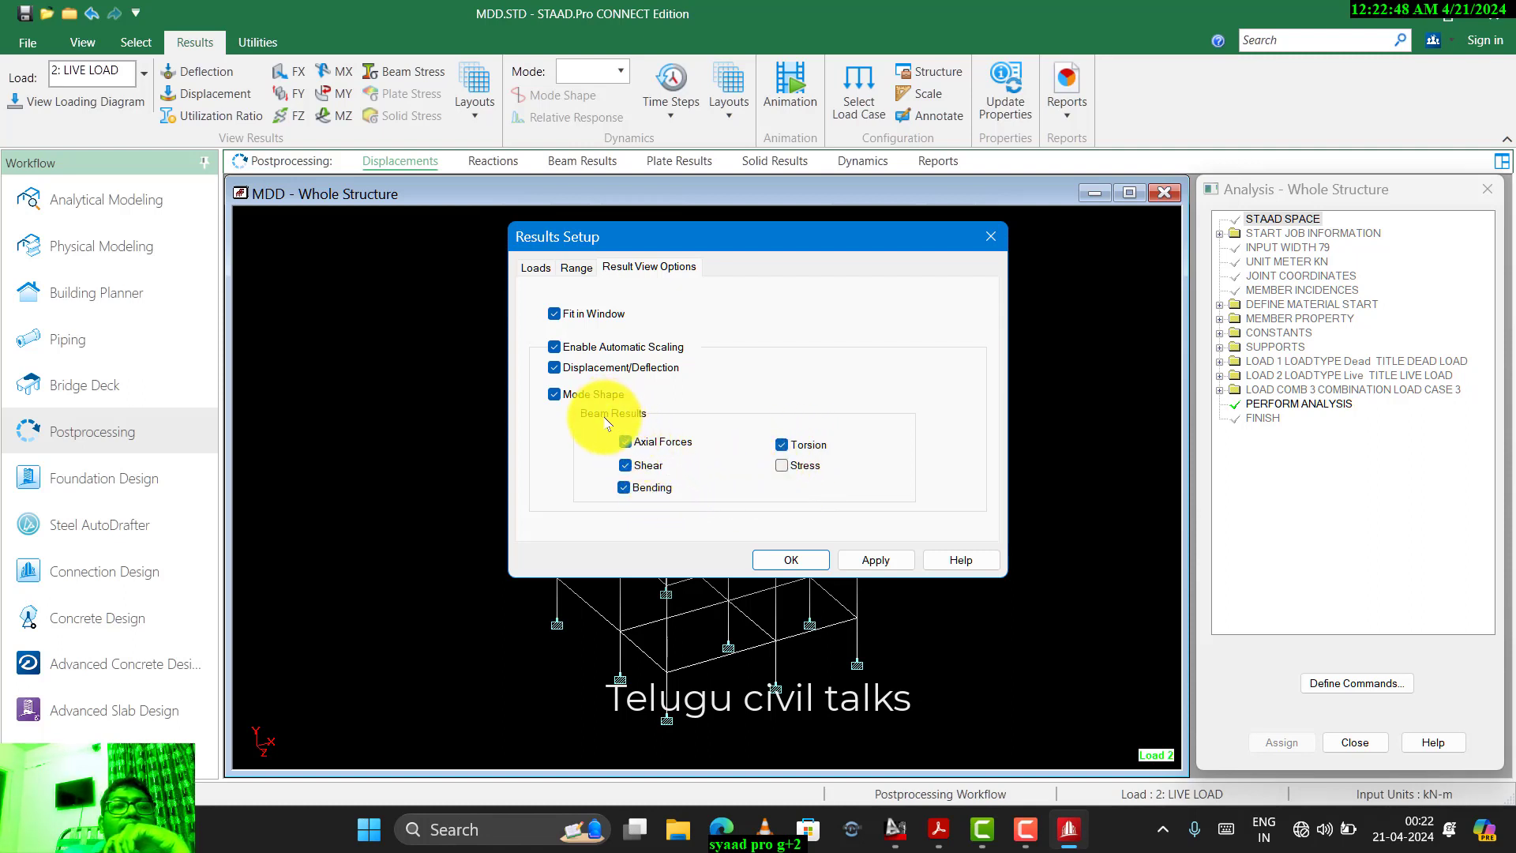
{"action": "left_click", "coordinate": [800, 465]}
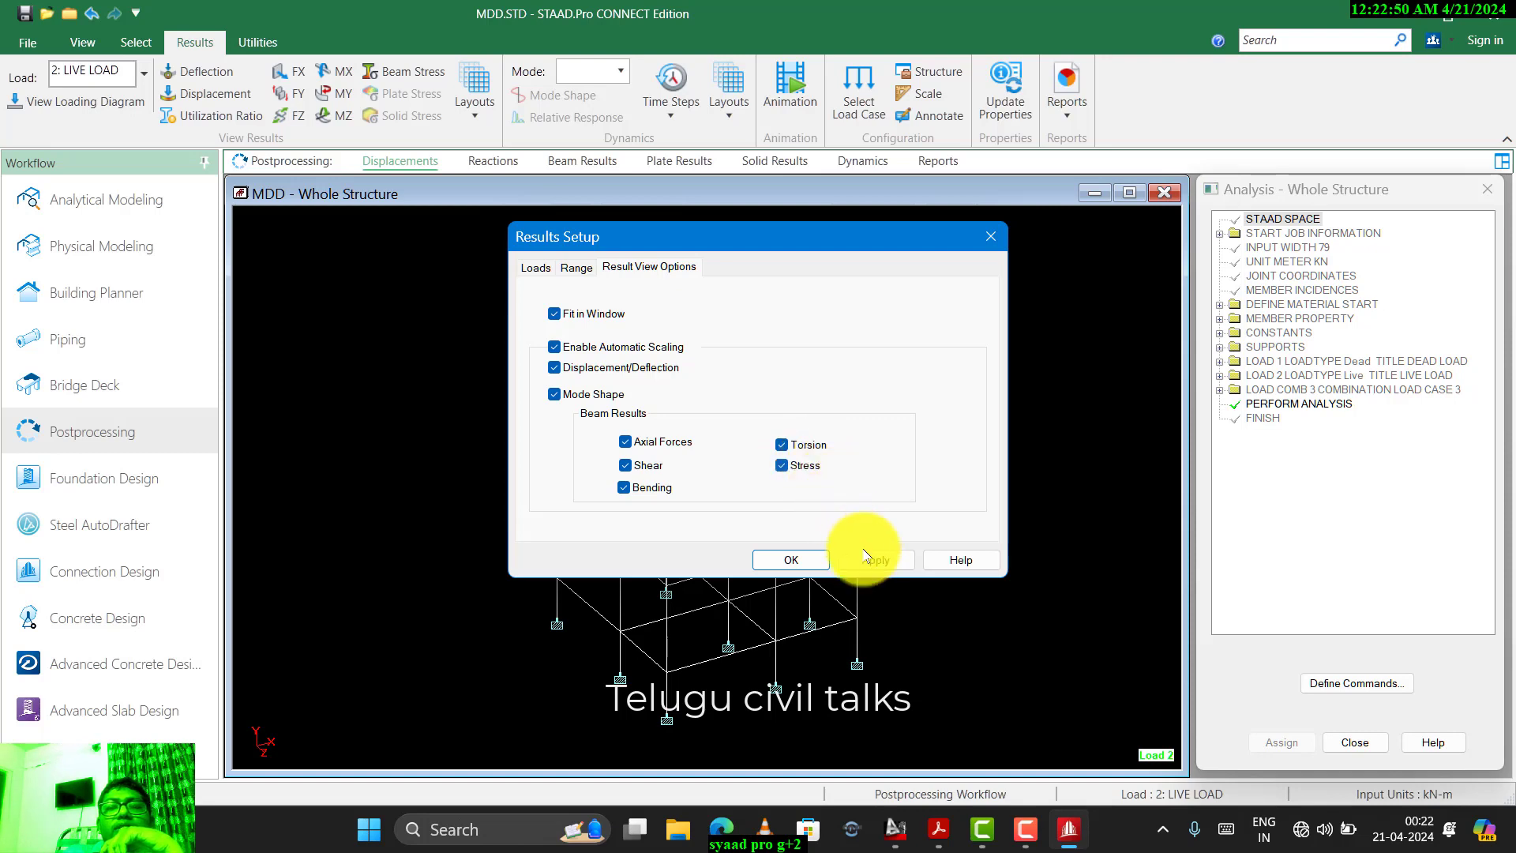
{"action": "left_click", "coordinate": [872, 558]}
{"action": "left_click", "coordinate": [785, 562]}
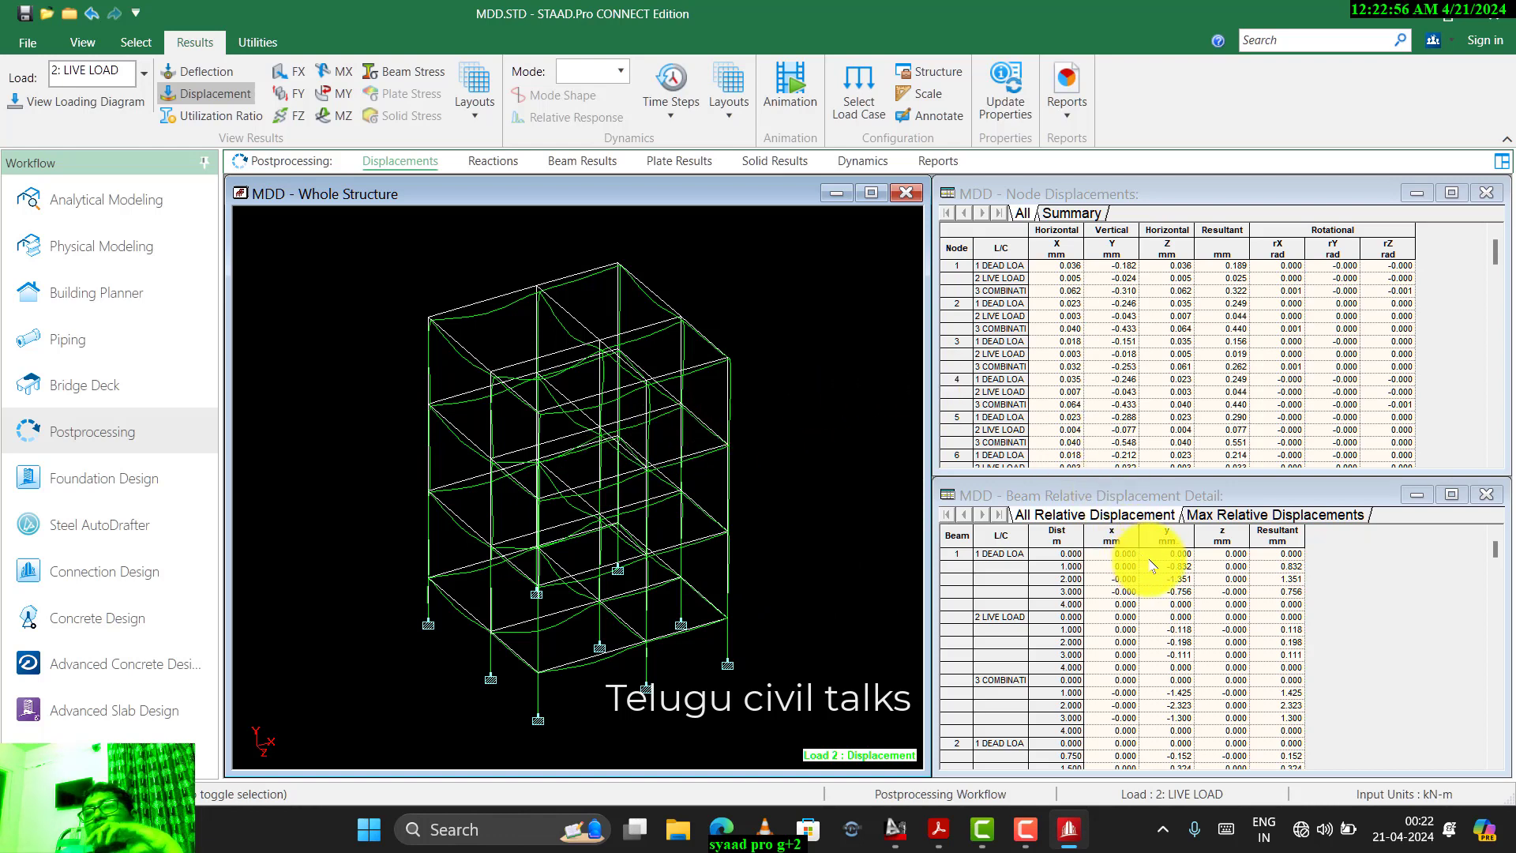
- View the beams' maximum relative displacements and return to the table of all relative displacements
{"action": "left_click", "coordinate": [1254, 517]}
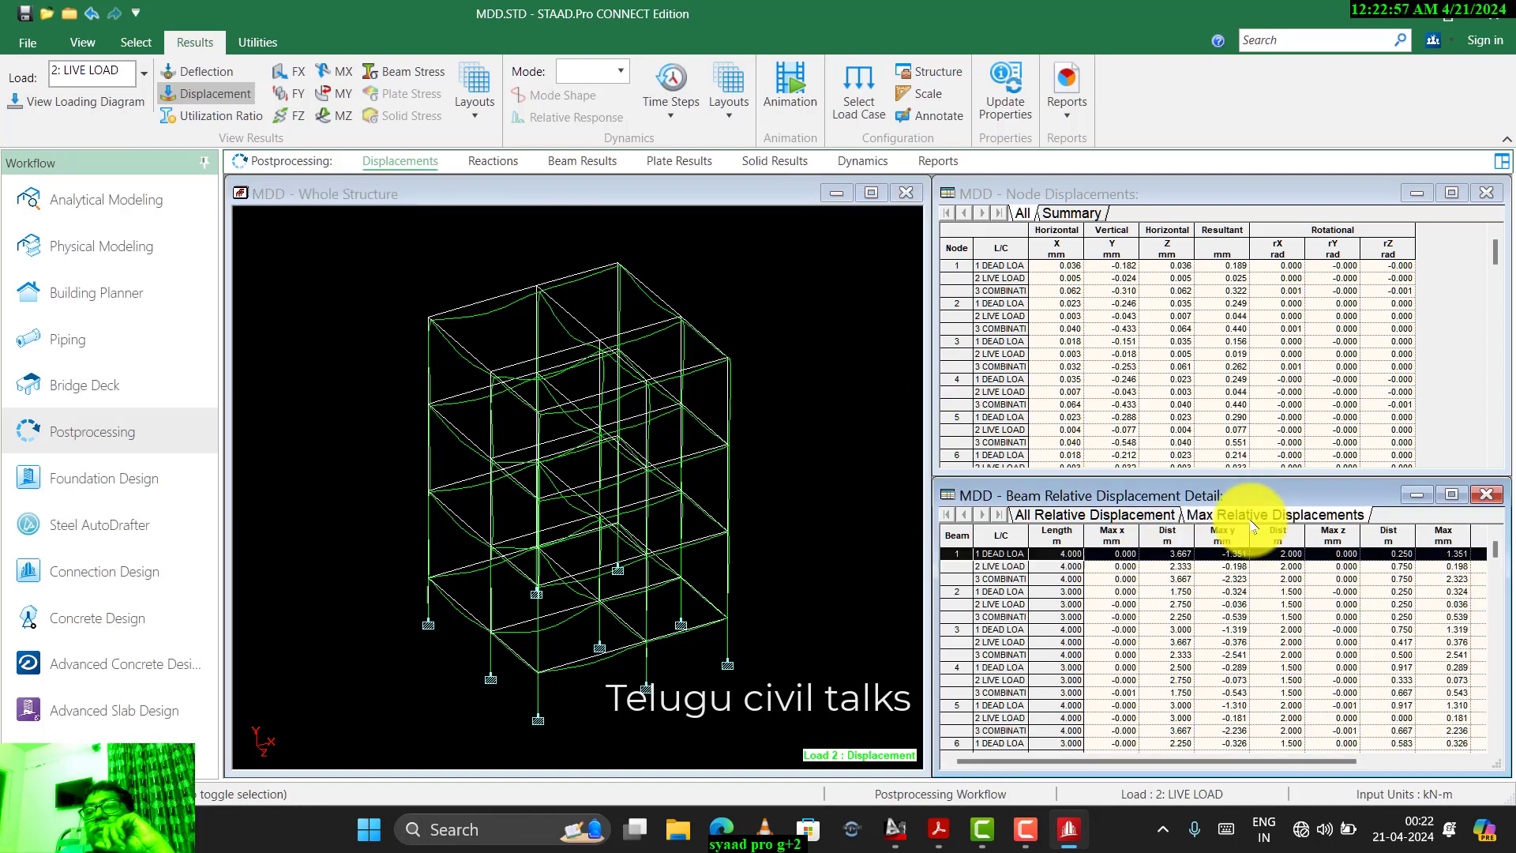
{"action": "left_click", "coordinate": [1125, 516]}
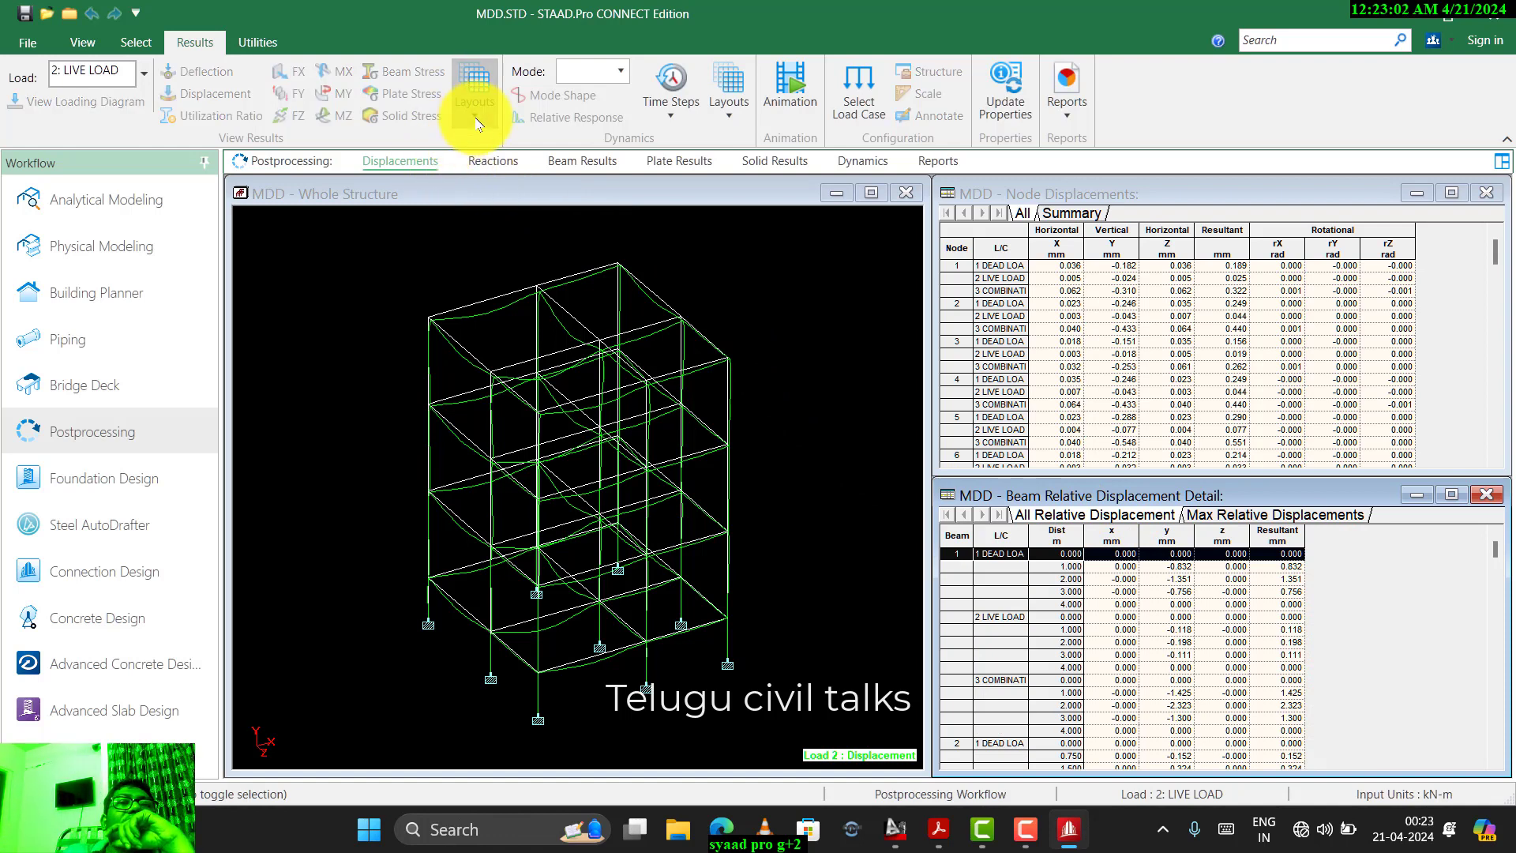
- Display the beam Graphs layout and inspect the moment, shear and axial force graphs of several beams and columns under LIVE LOAD
{"action": "left_click", "coordinate": [475, 91]}
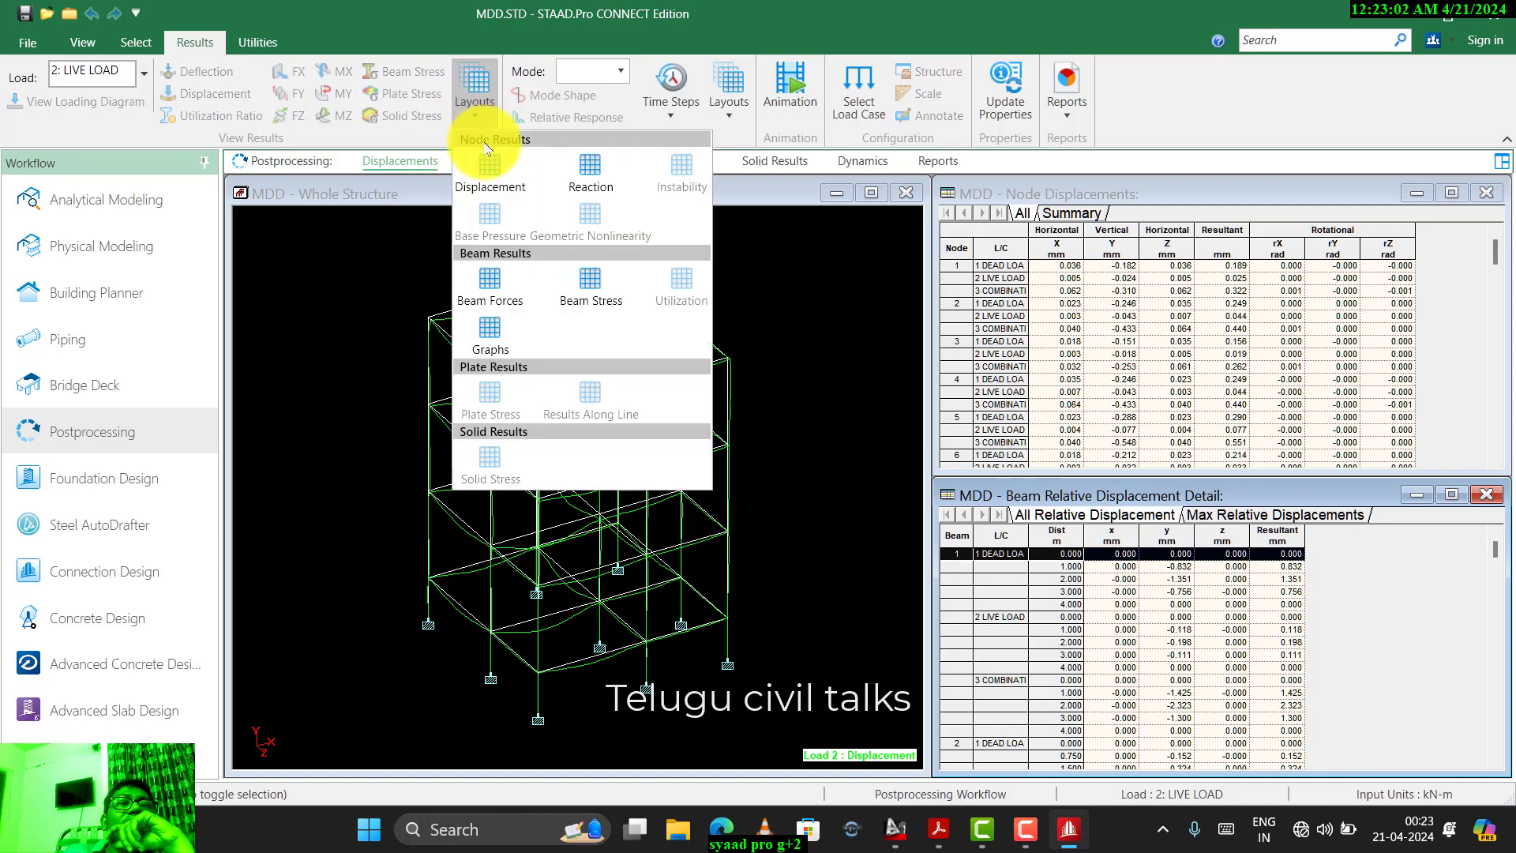
{"action": "left_click", "coordinate": [490, 290]}
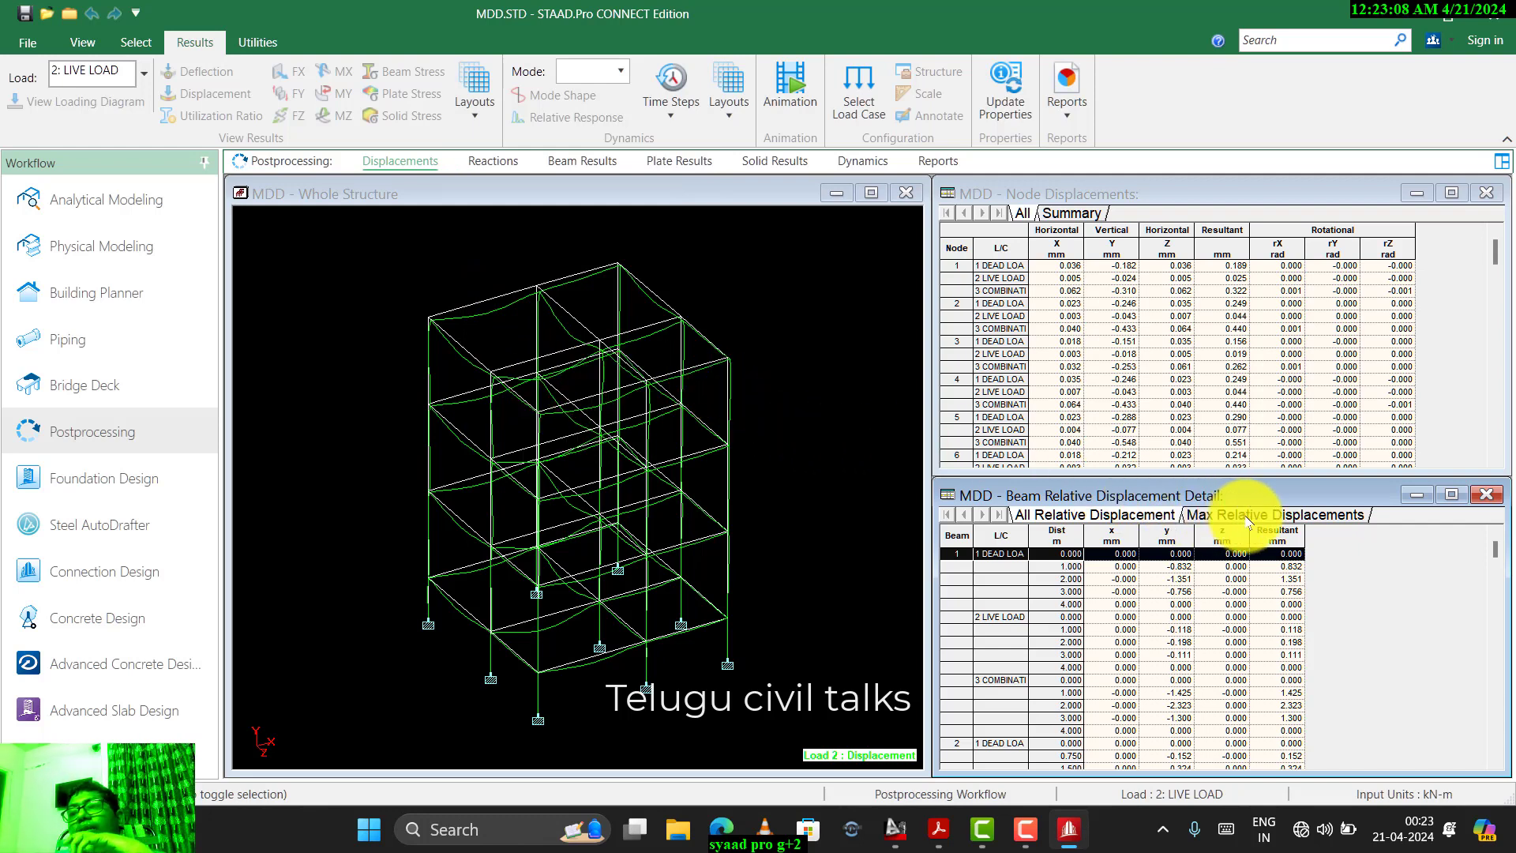
{"action": "left_click", "coordinate": [475, 93]}
{"action": "left_click", "coordinate": [492, 296]}
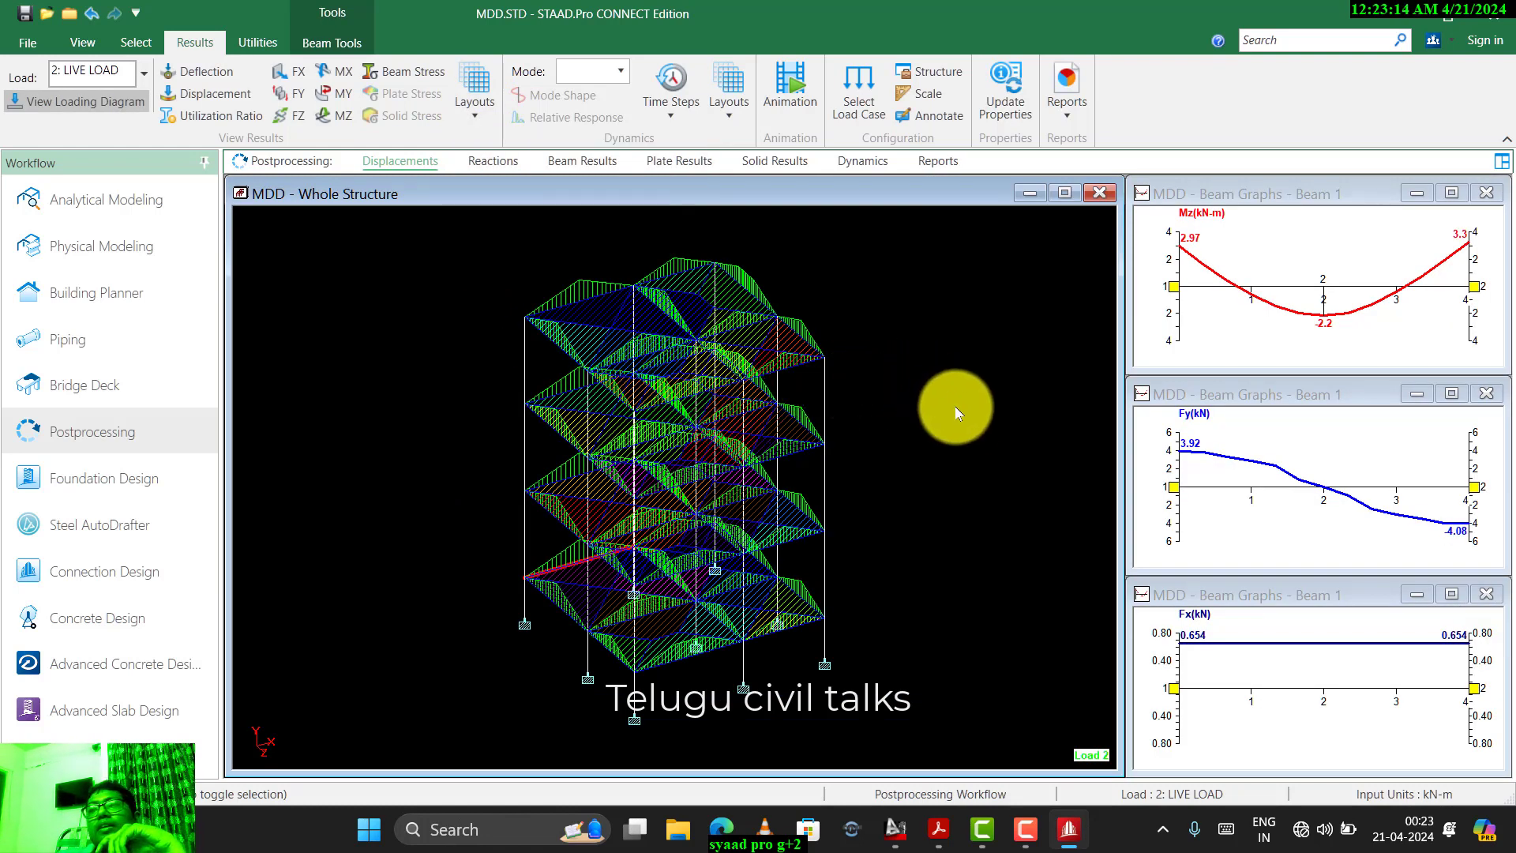
{"action": "left_click", "coordinate": [589, 297]}
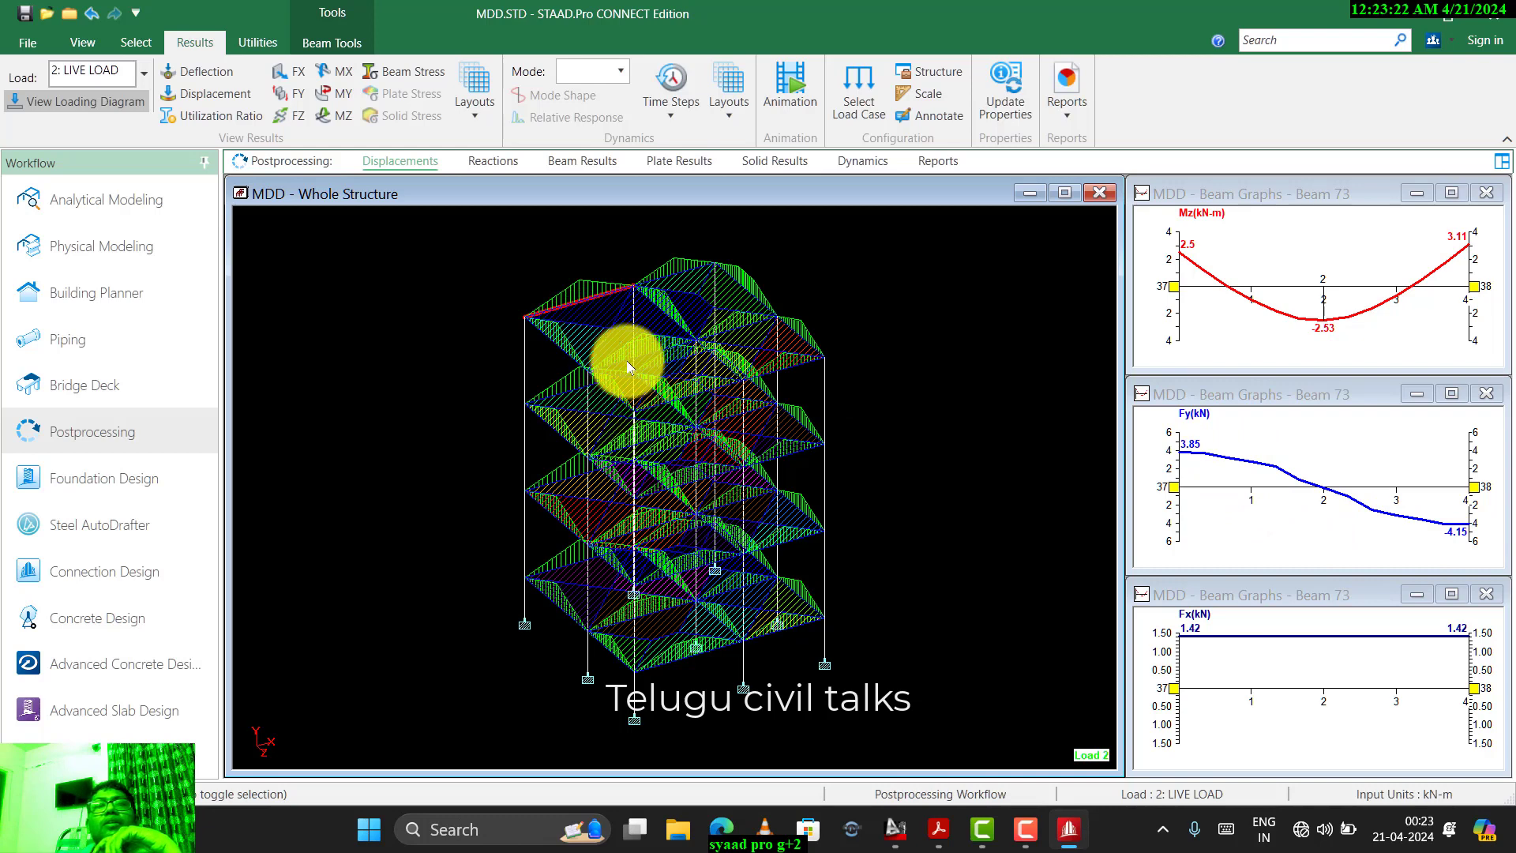
{"action": "left_click", "coordinate": [524, 362]}
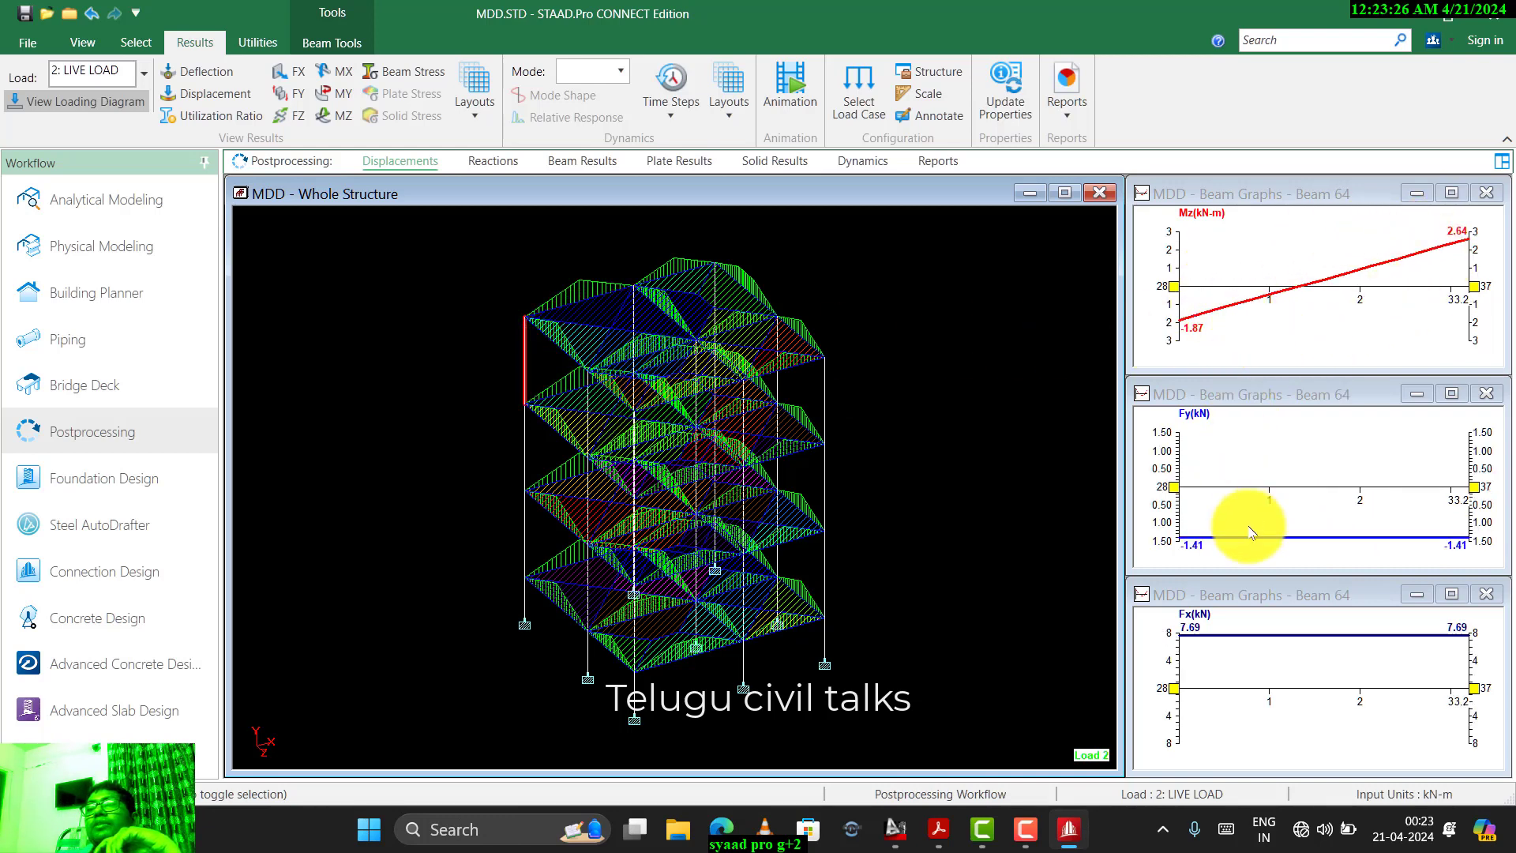
{"action": "left_click", "coordinate": [524, 452]}
{"action": "left_click", "coordinate": [583, 496]}
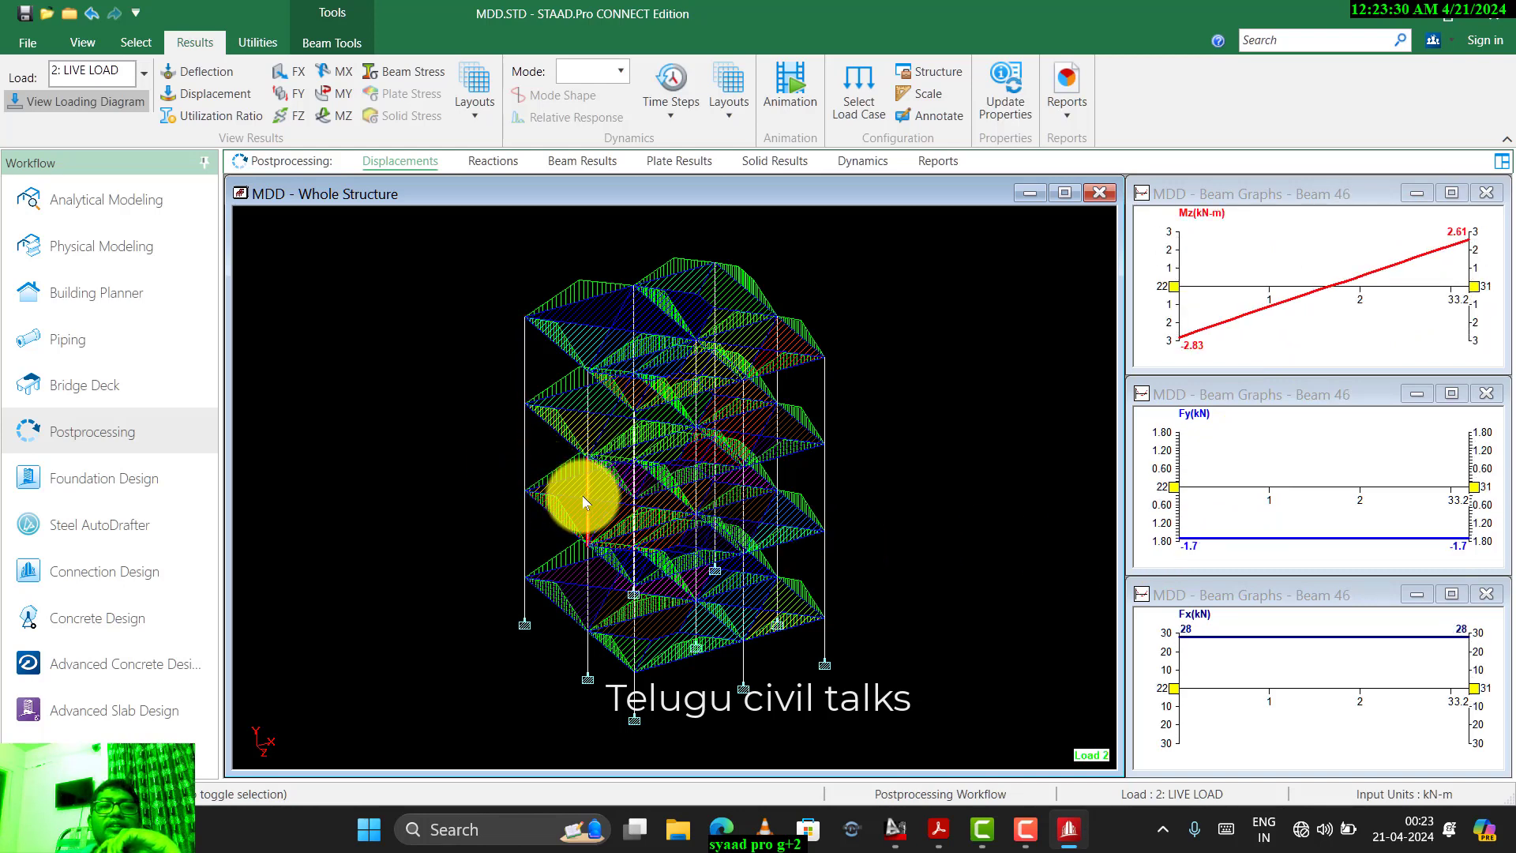
{"action": "left_click", "coordinate": [522, 539]}
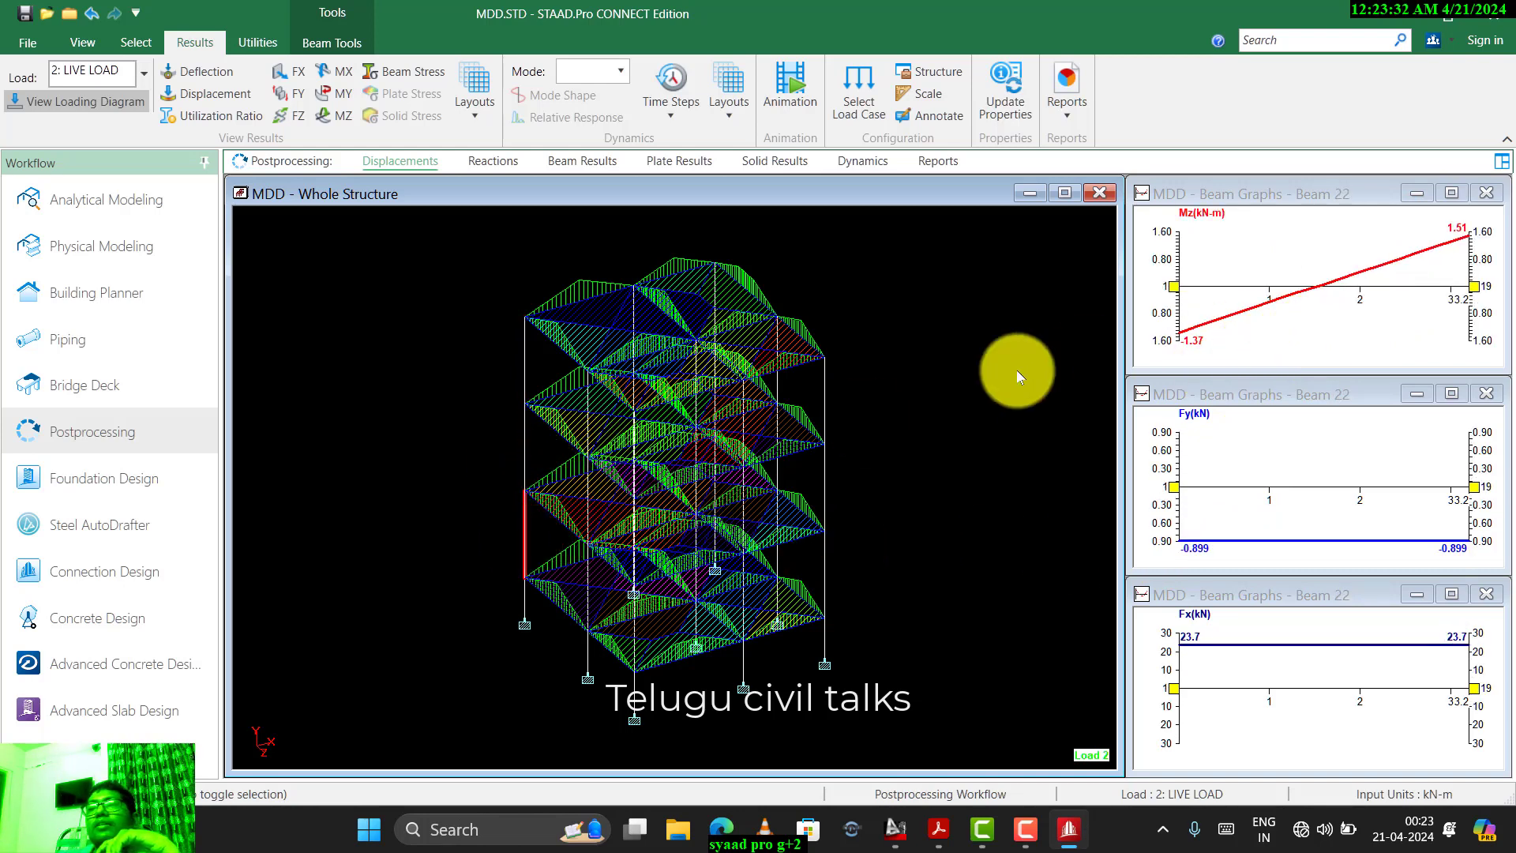
{"action": "left_click", "coordinate": [737, 327]}
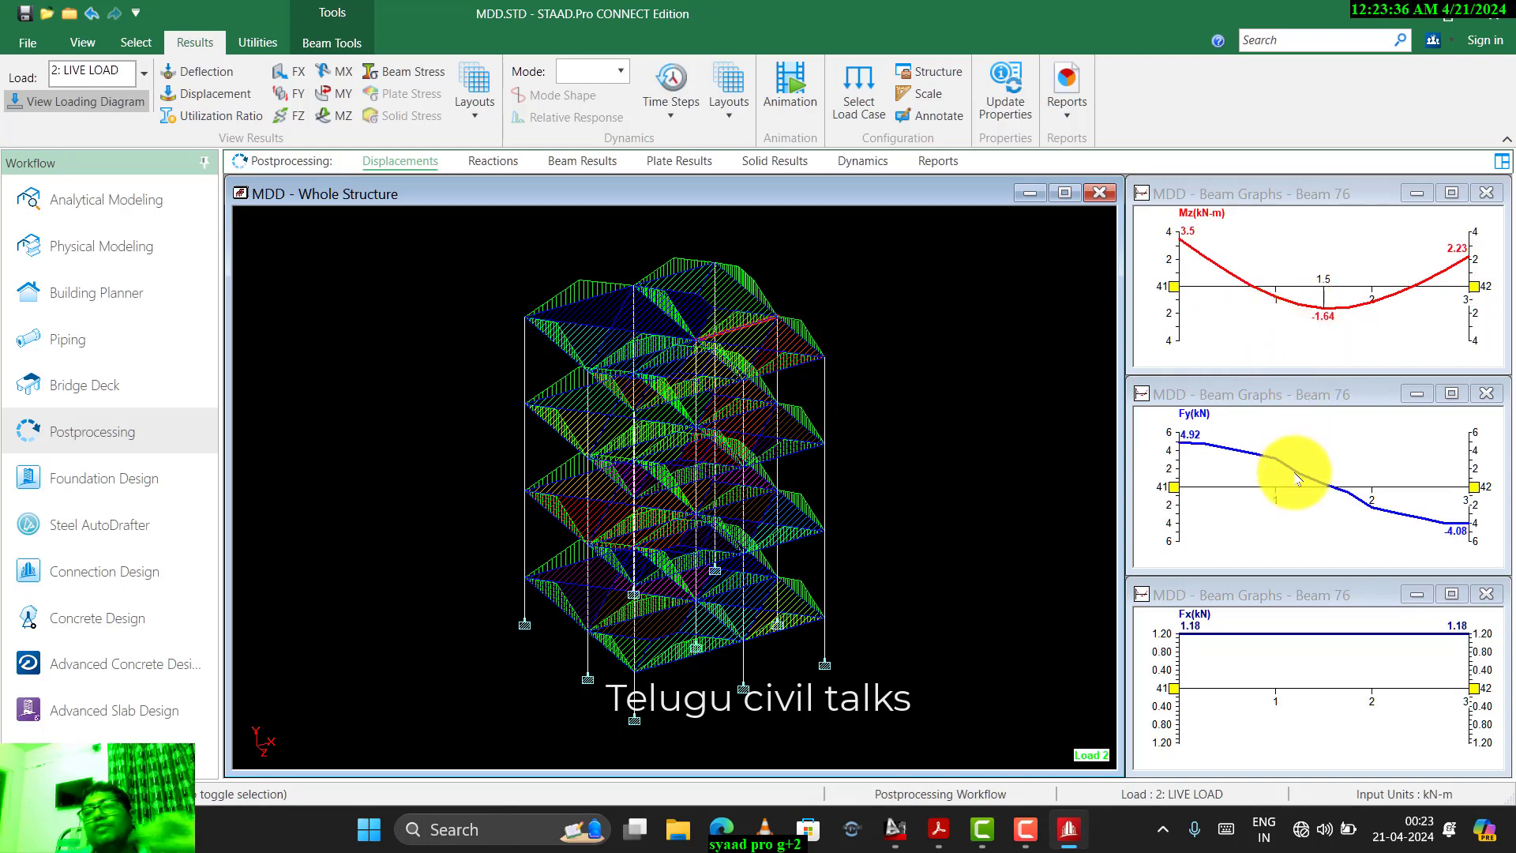
{"action": "left_click", "coordinate": [439, 290]}
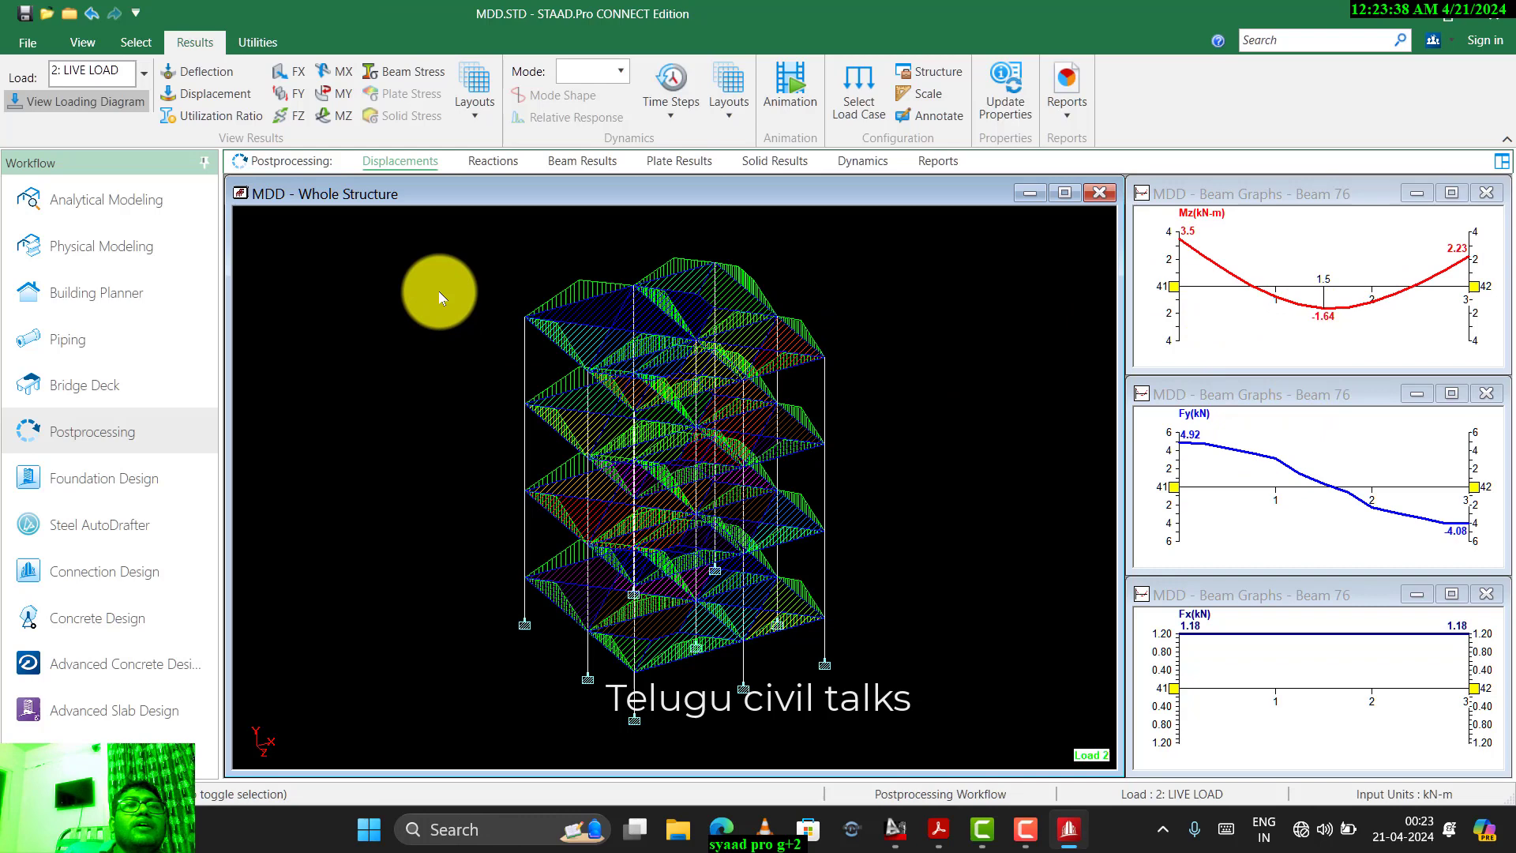
- Display the Beam Forces layout with the beam end forces and beam force detail tables
{"action": "left_click", "coordinate": [475, 91]}
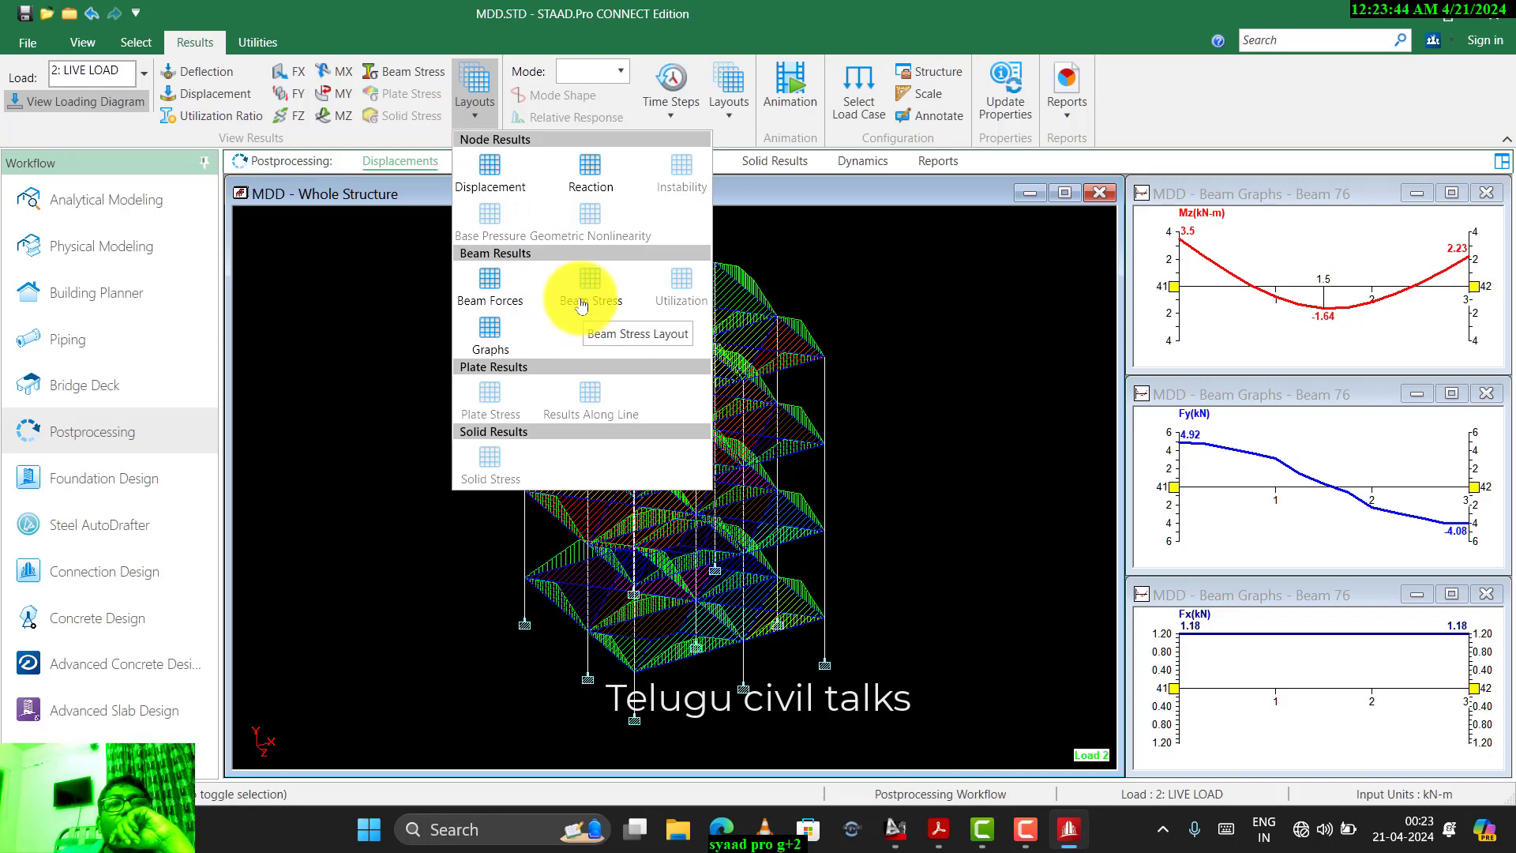
{"action": "left_click", "coordinate": [493, 298]}
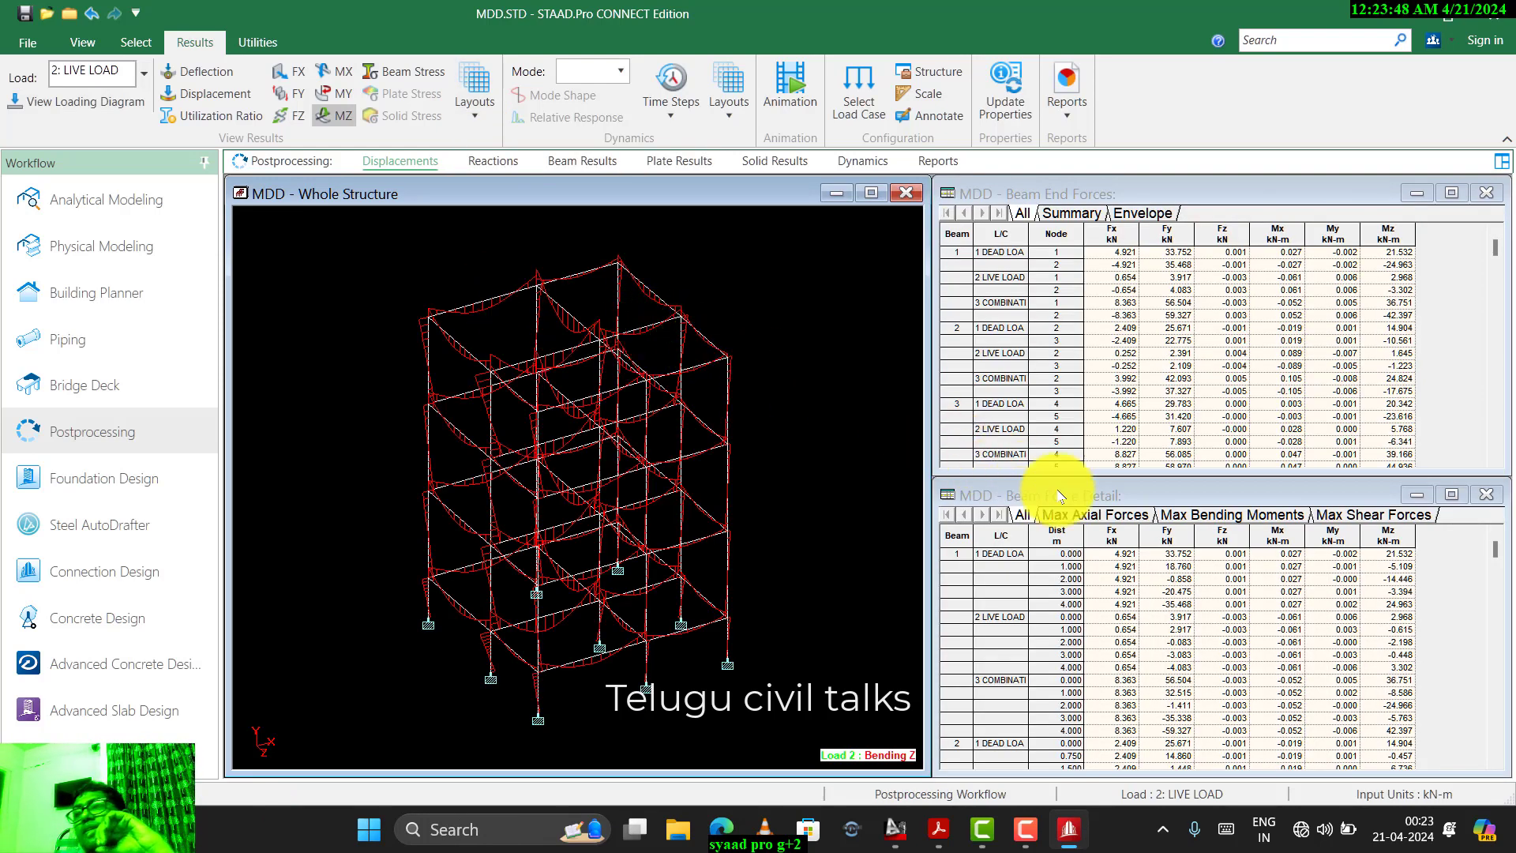
{"action": "left_click", "coordinate": [475, 88]}
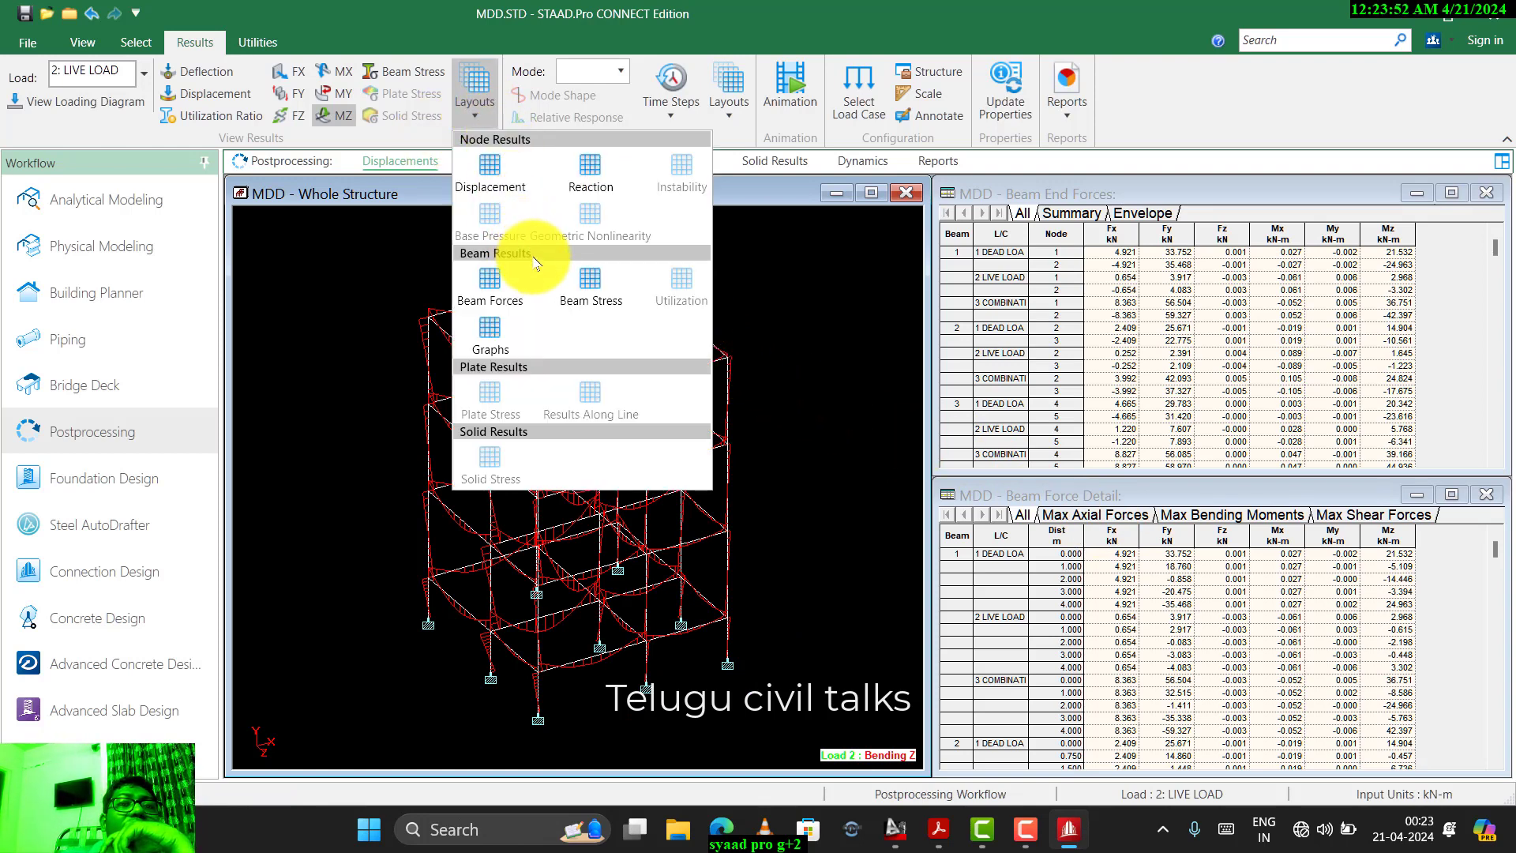
{"action": "left_click", "coordinate": [492, 294]}
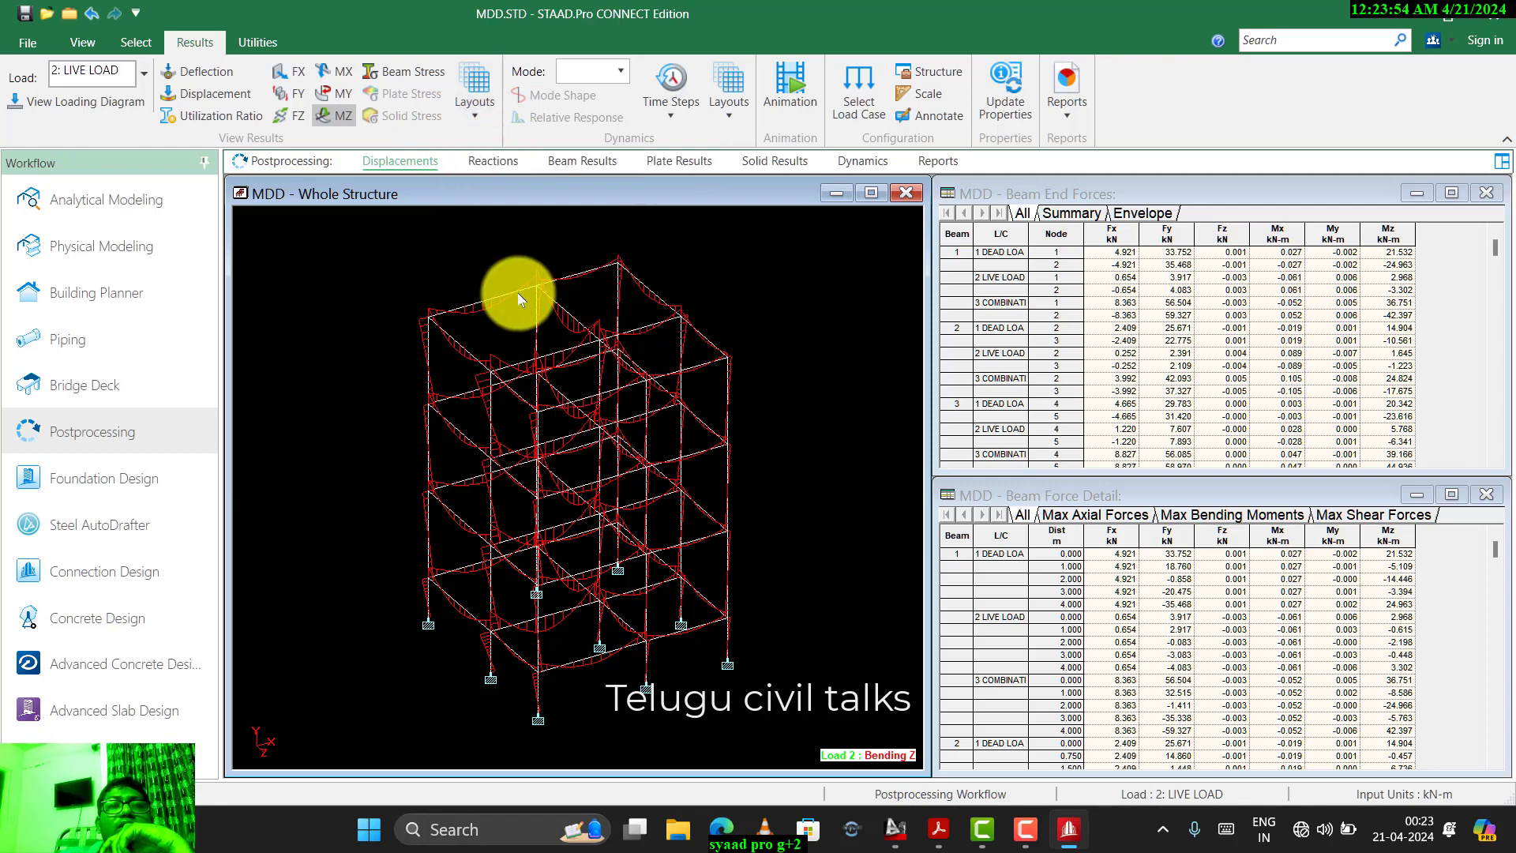
- Examine the beams' maximum bending moments and maximum shear forces in the Beam Force Detail table
{"action": "left_click", "coordinate": [1249, 527]}
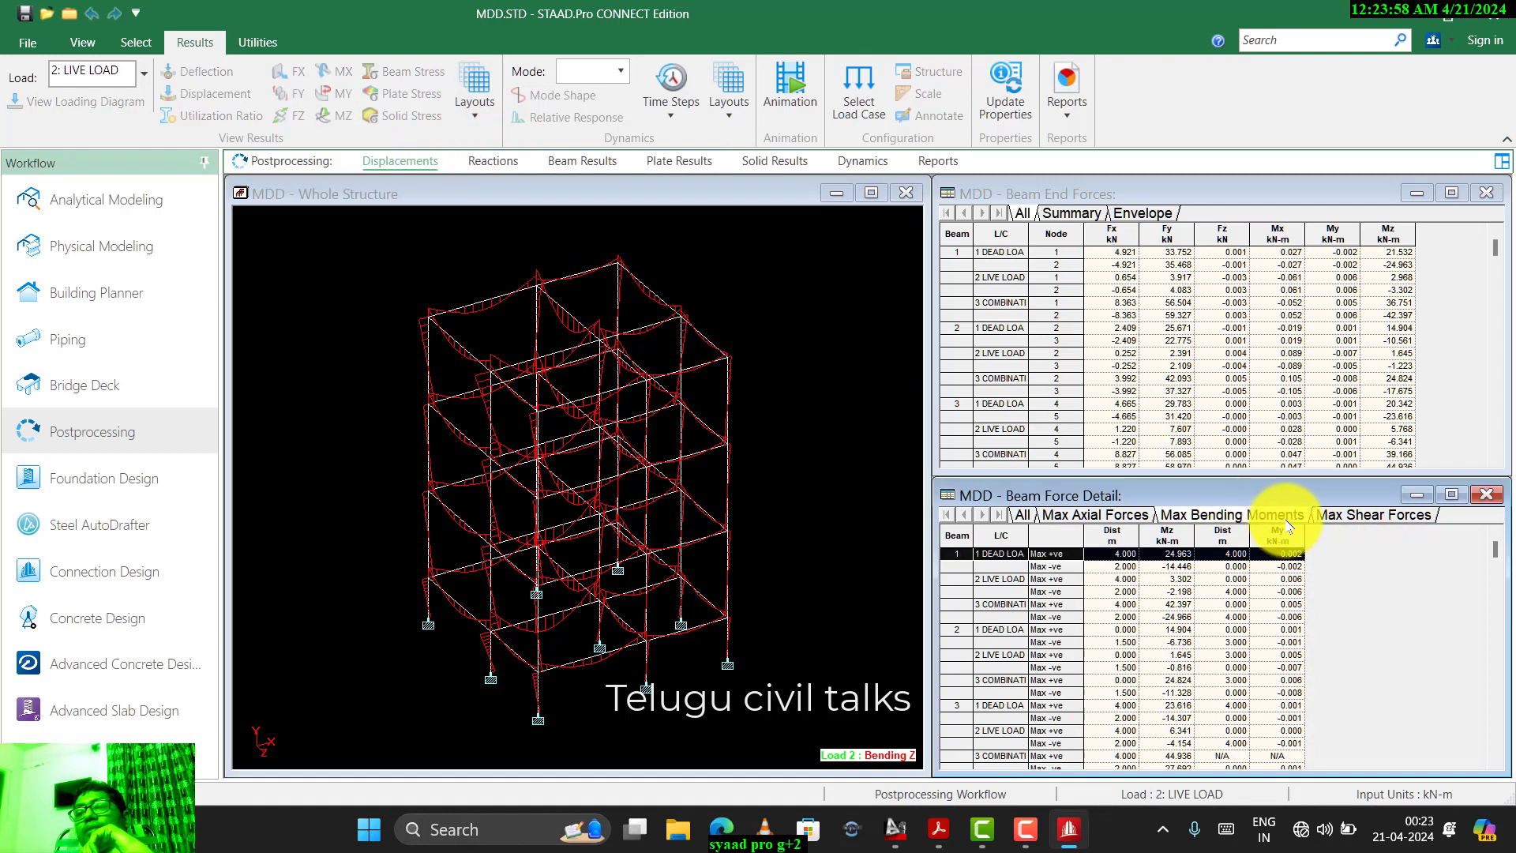
{"action": "left_click", "coordinate": [1345, 516]}
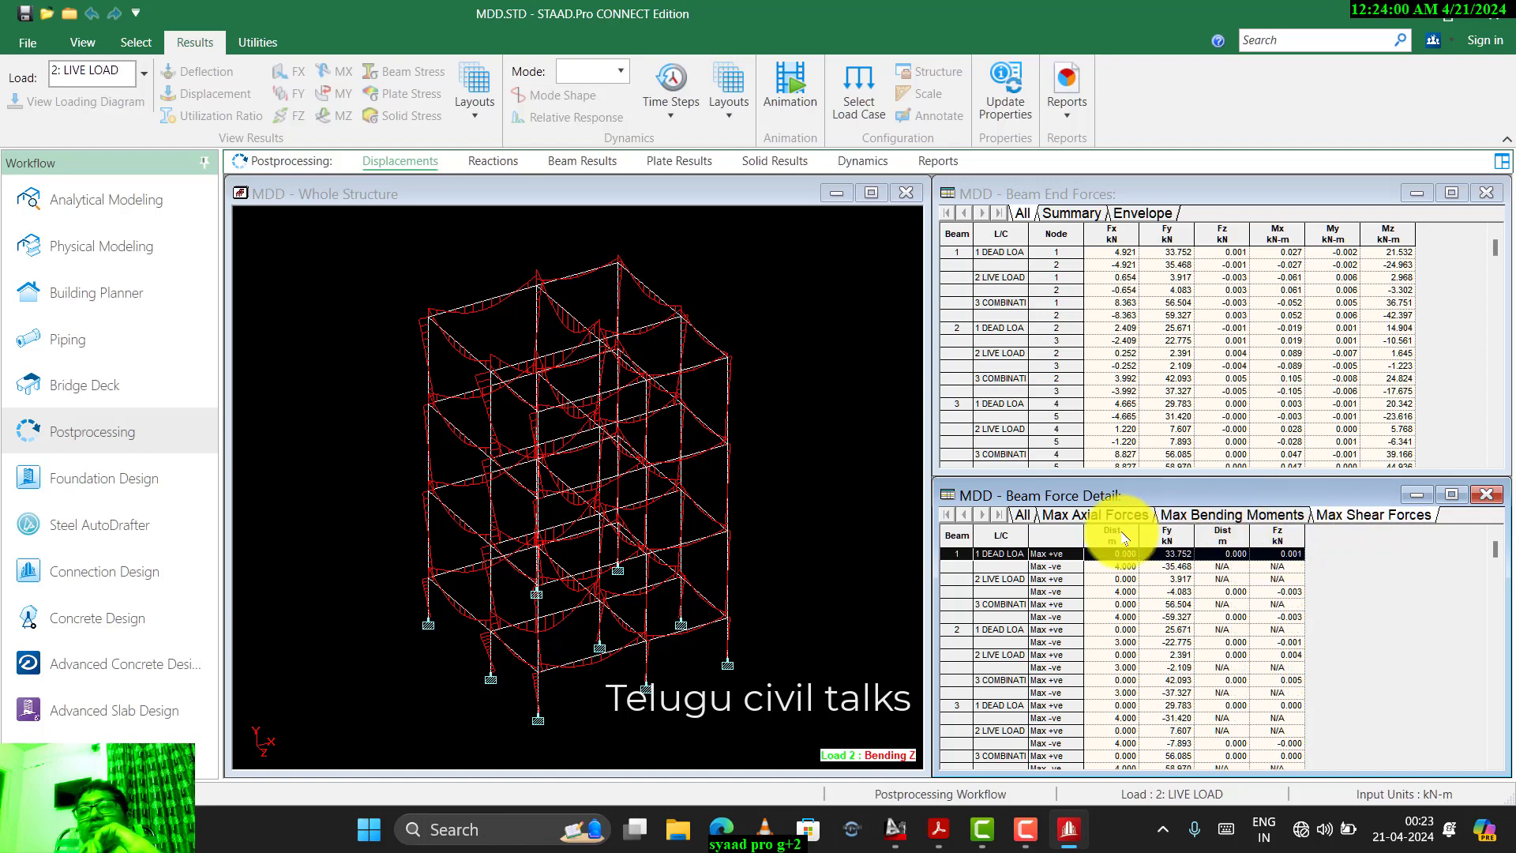
{"action": "scroll", "coordinate": [1078, 584], "scroll_direction": "down", "scroll_amount": 2}
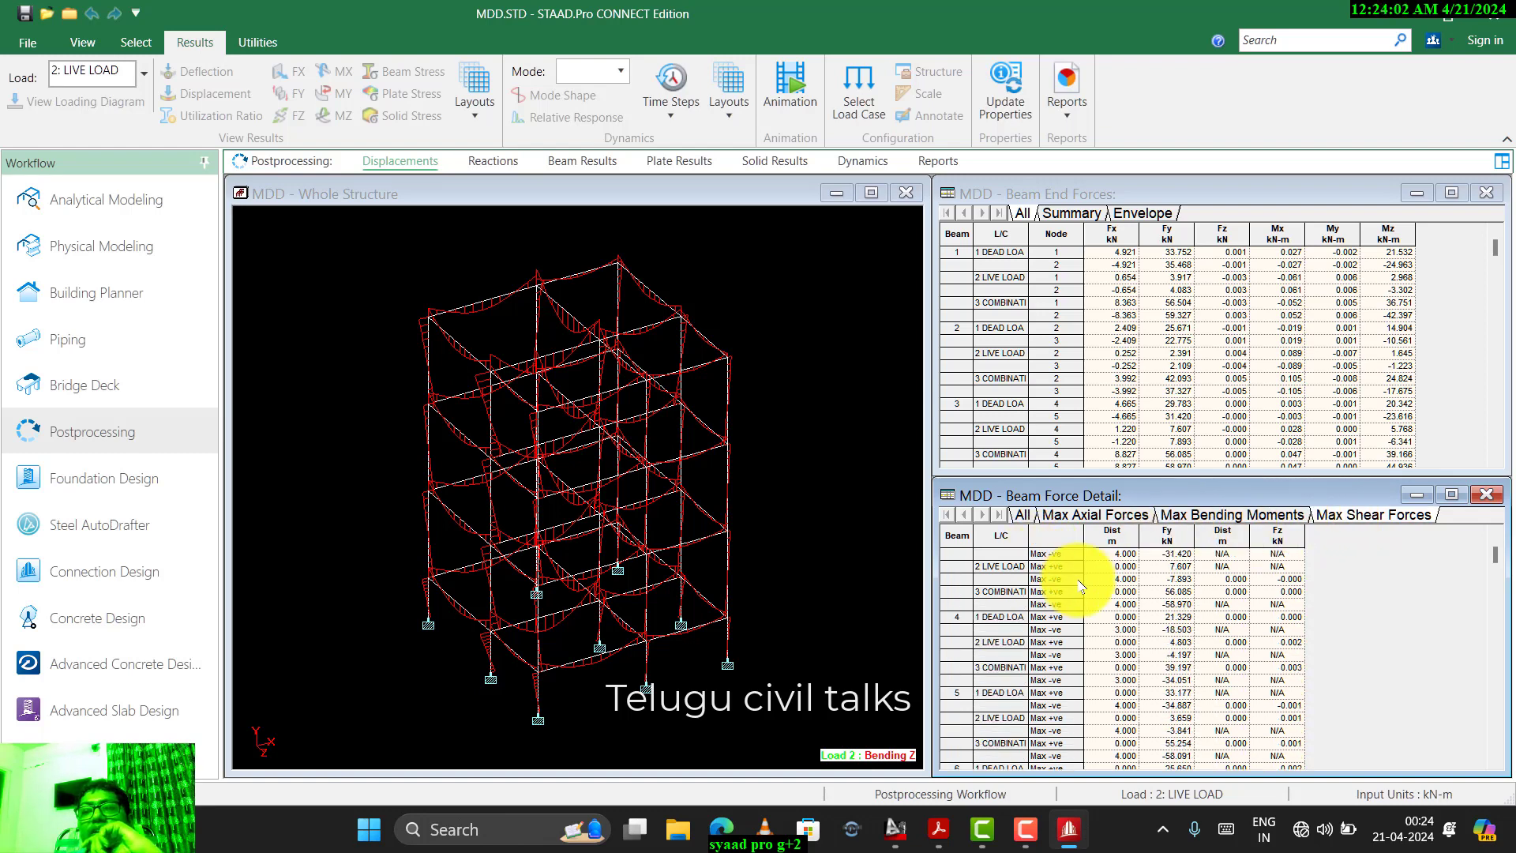
{"action": "scroll", "coordinate": [1066, 580], "scroll_direction": "up", "scroll_amount": 2}
{"action": "left_click", "coordinate": [942, 552]}
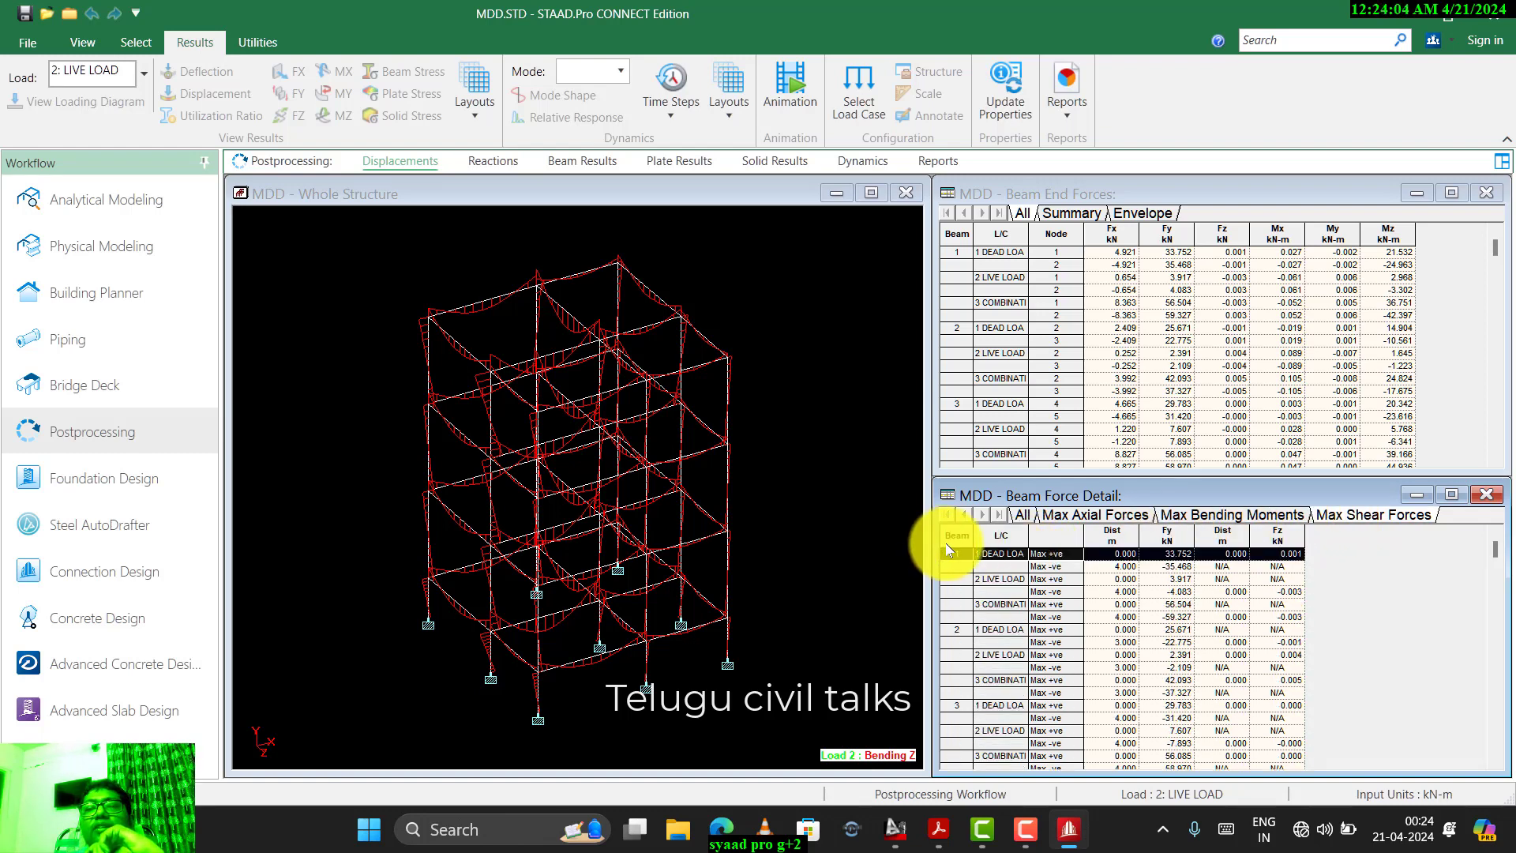
{"action": "left_click", "coordinate": [954, 539]}
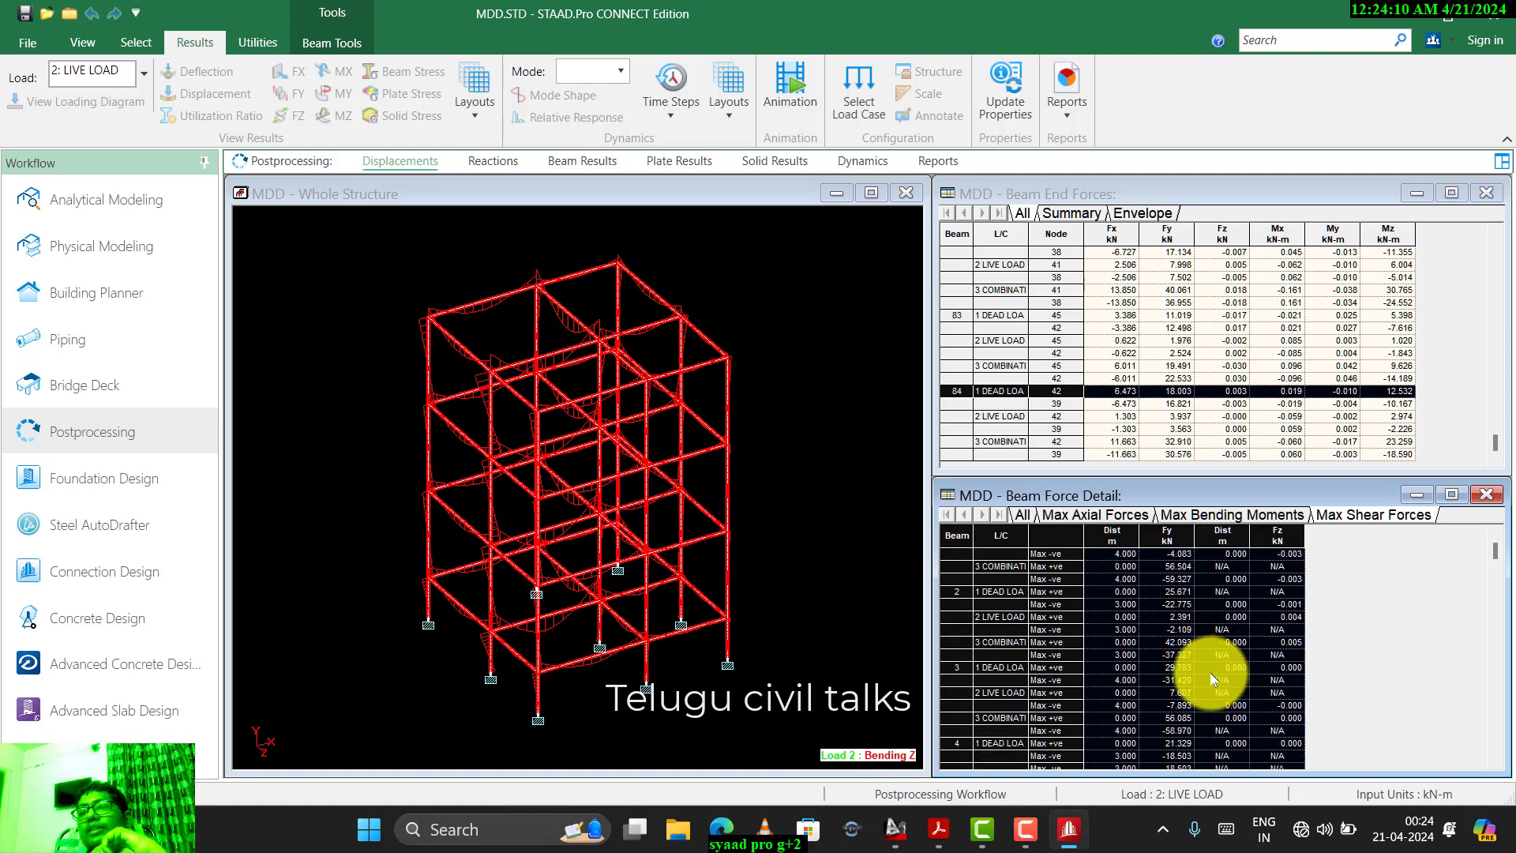
{"action": "scroll", "coordinate": [1204, 672], "scroll_direction": "down", "scroll_amount": 1}
{"action": "scroll", "coordinate": [1192, 668], "scroll_direction": "up", "scroll_amount": 1}
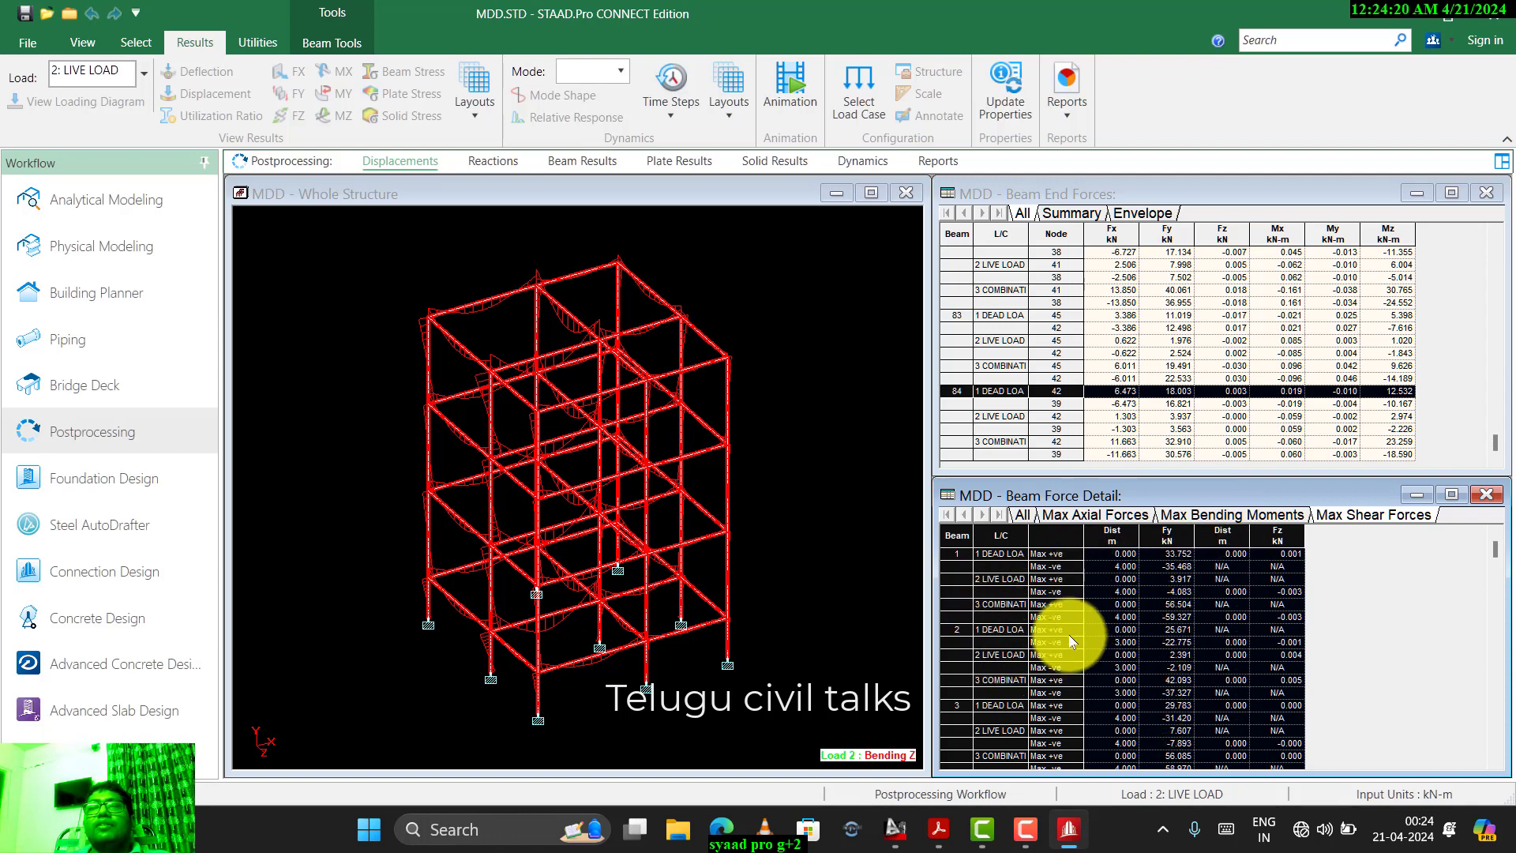
{"action": "left_click", "coordinate": [776, 334]}
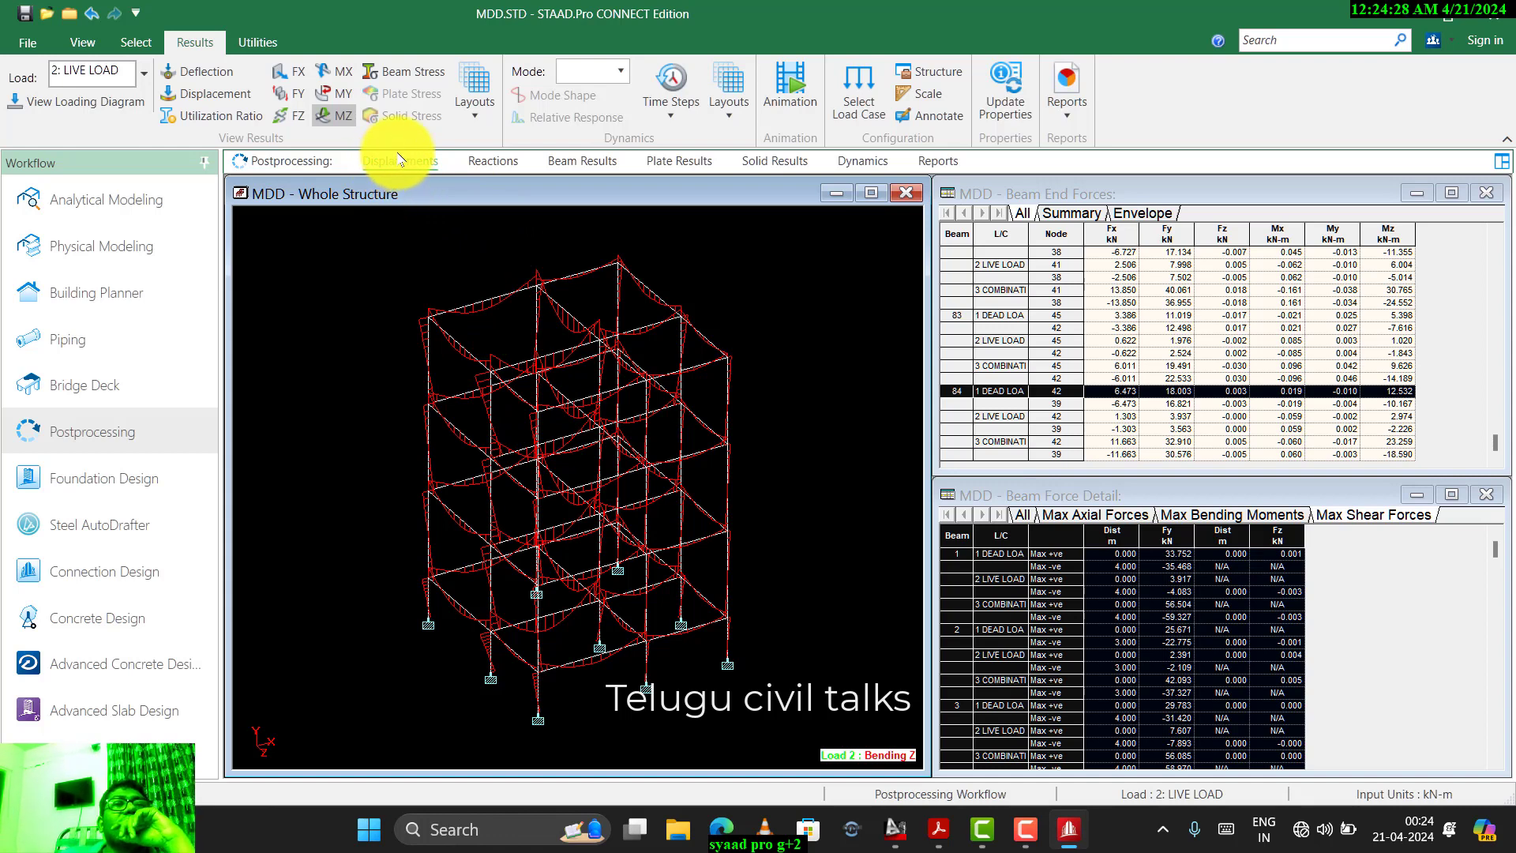
- Display the node Reaction layout, examine the support reactions and statics check results, and briefly view the report setup
{"action": "left_click", "coordinate": [474, 85]}
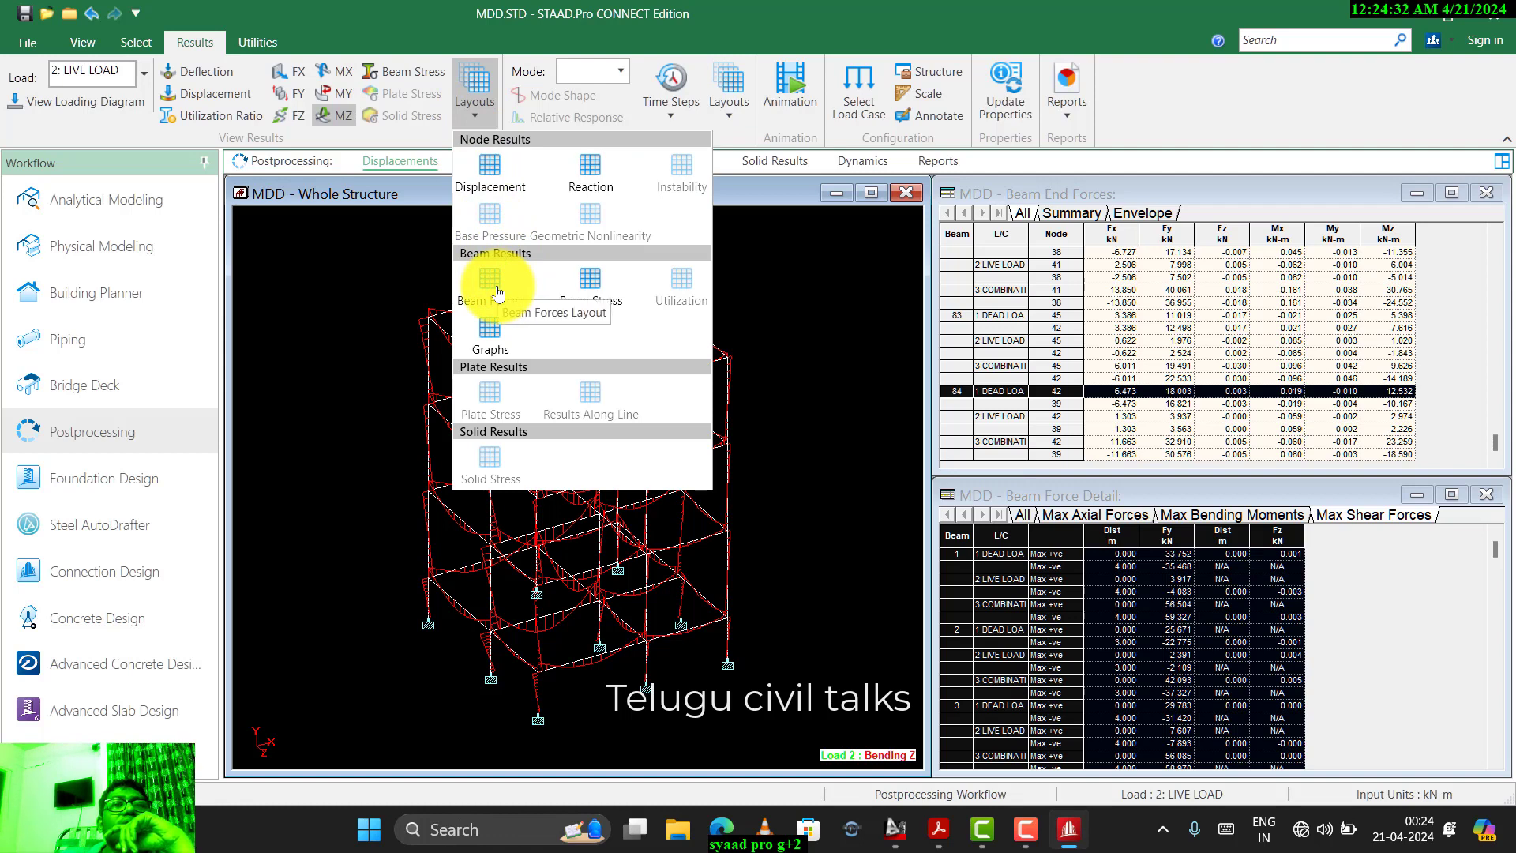
{"action": "left_click", "coordinate": [586, 186]}
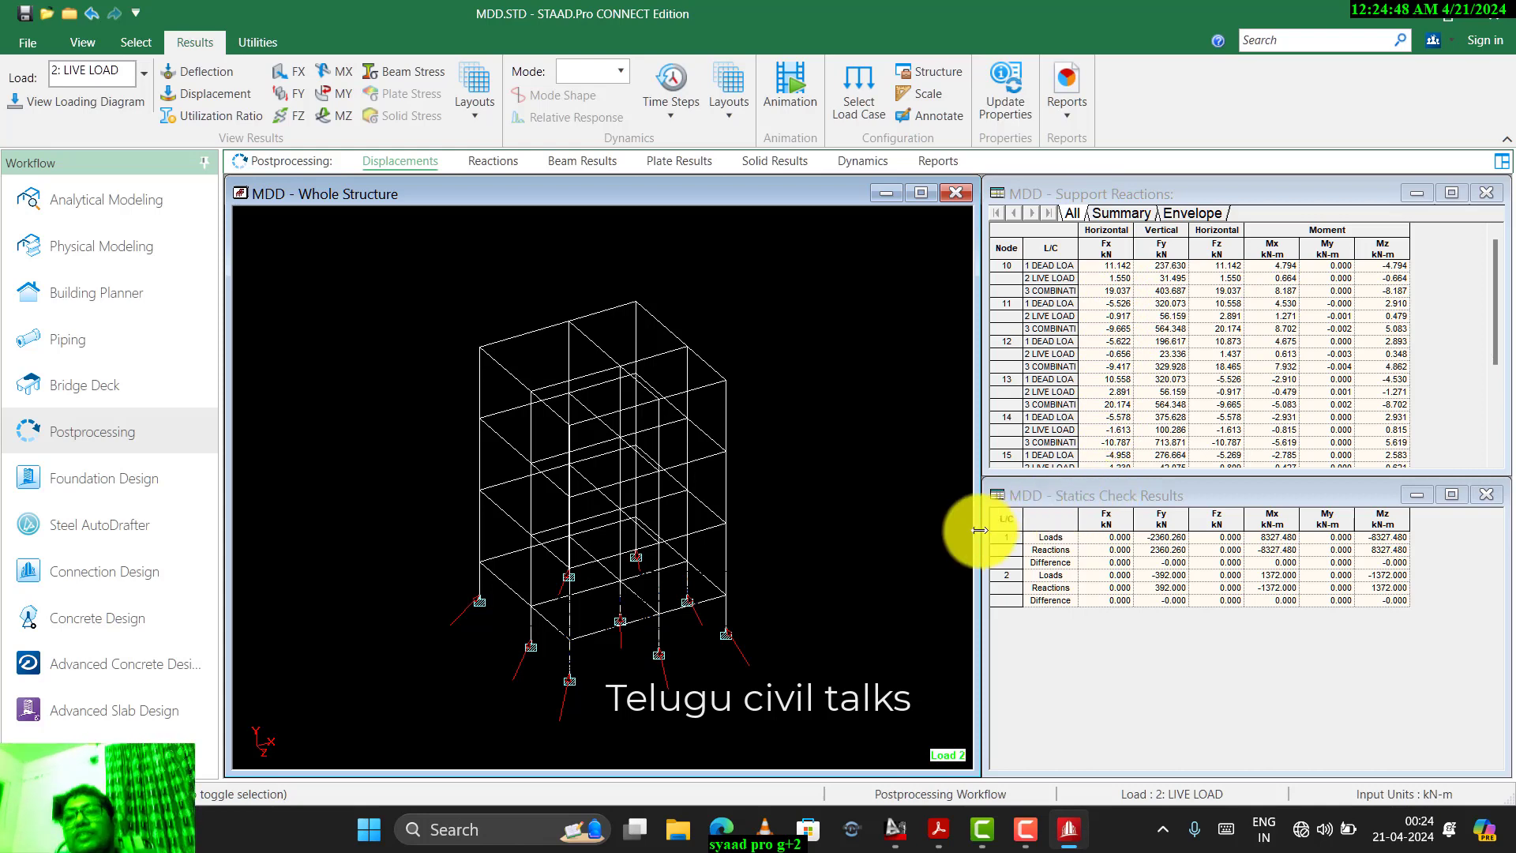
{"action": "left_click", "coordinate": [1002, 248]}
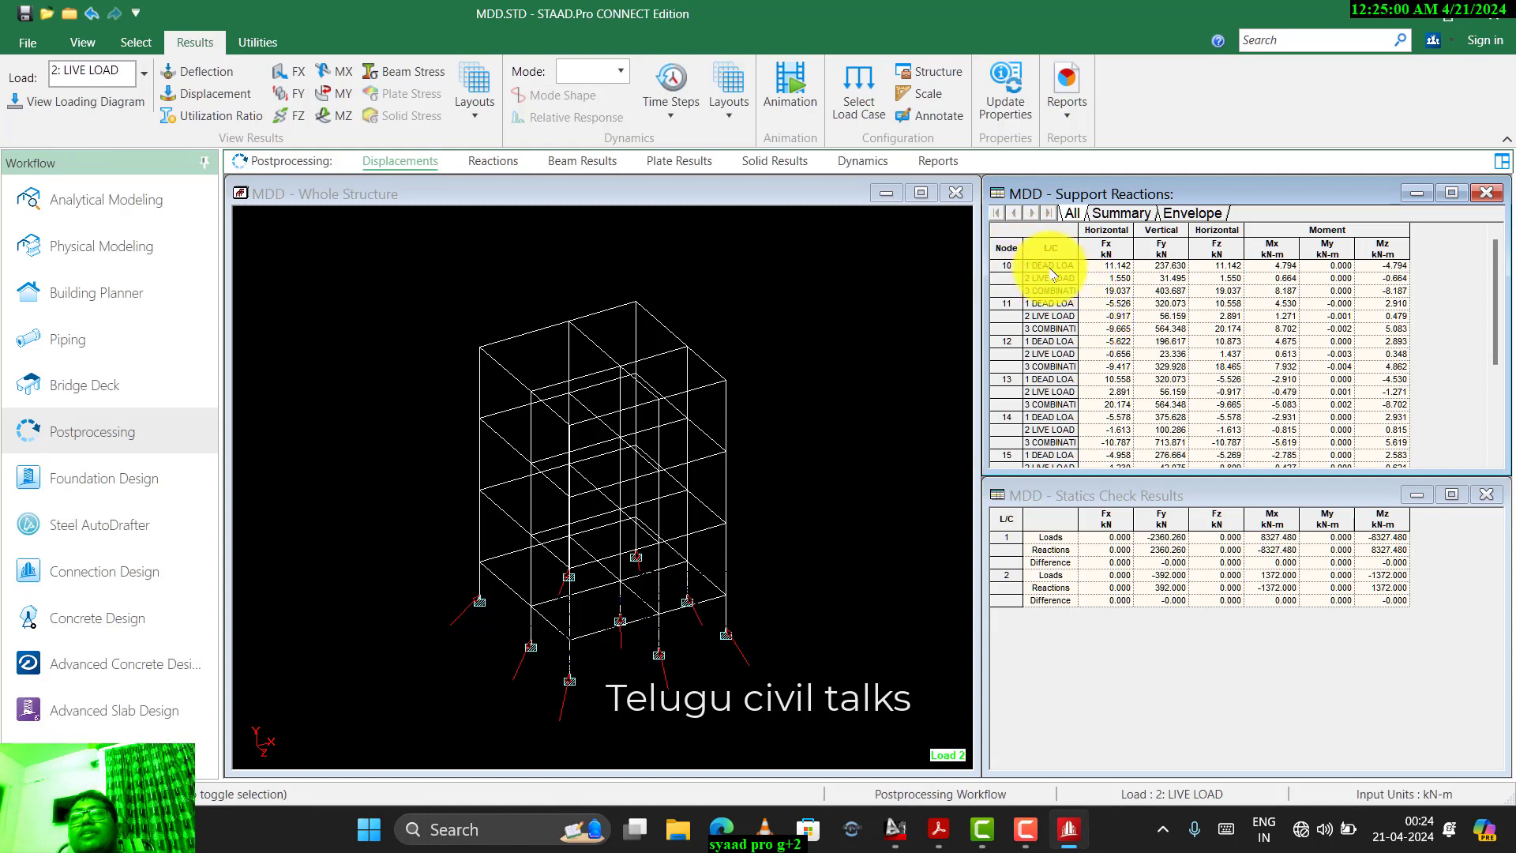
{"action": "left_click", "coordinate": [1003, 517]}
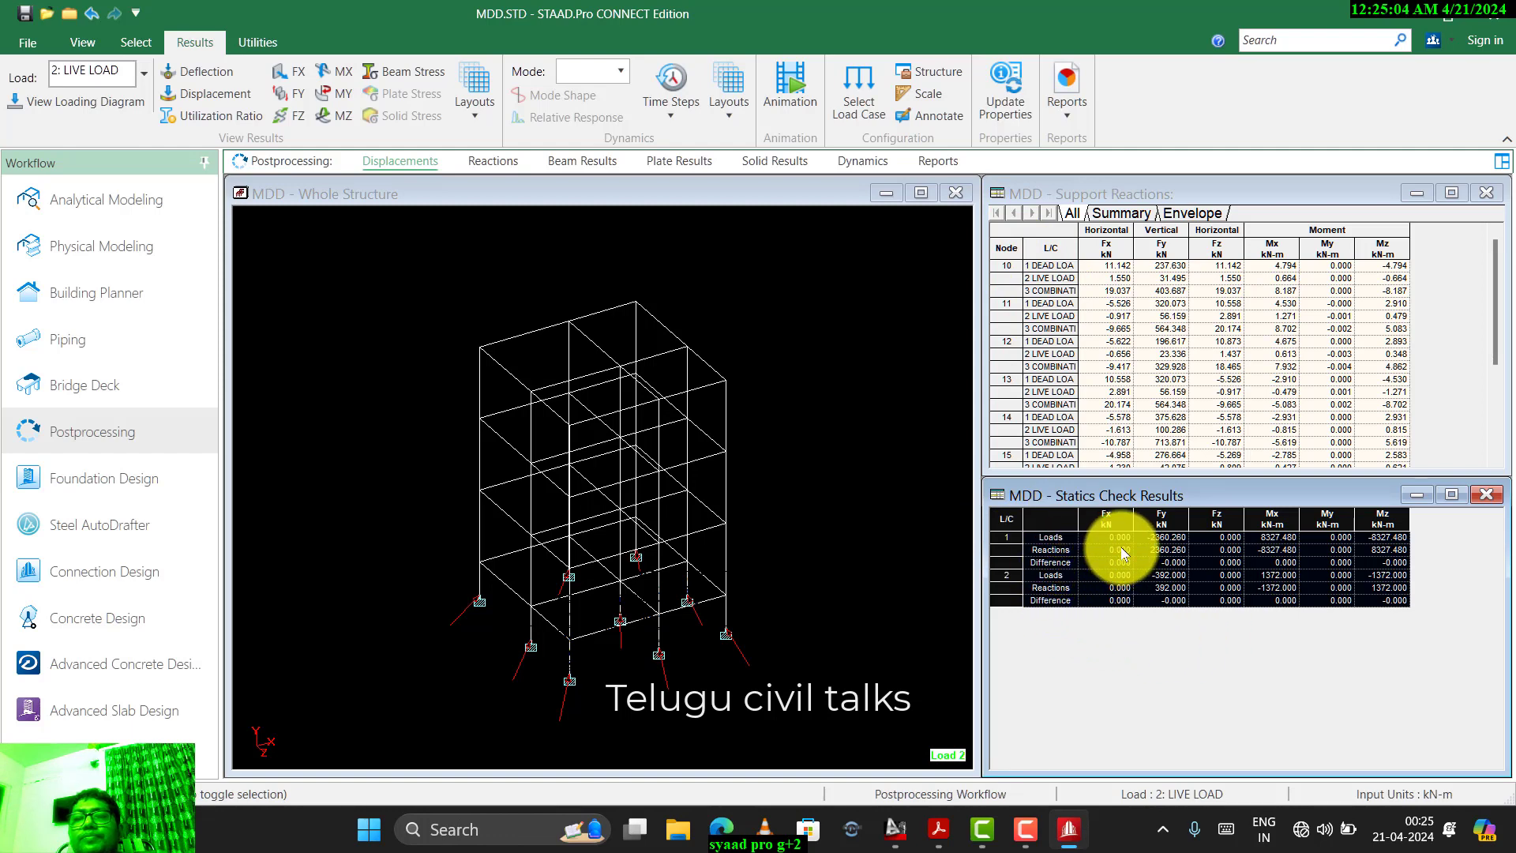
{"action": "left_click", "coordinate": [1090, 539]}
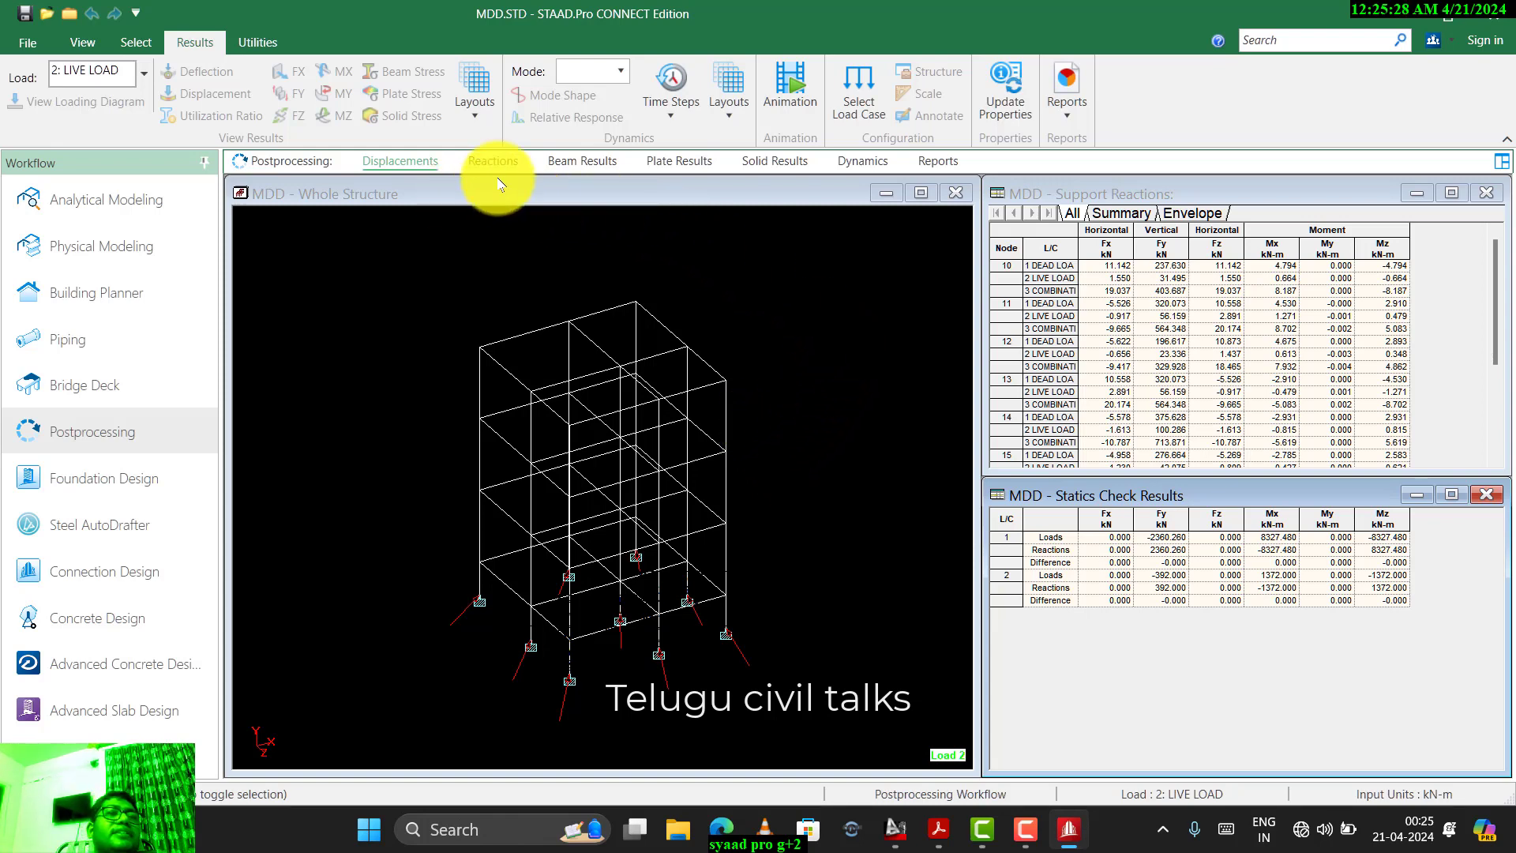
{"action": "left_click", "coordinate": [950, 169]}
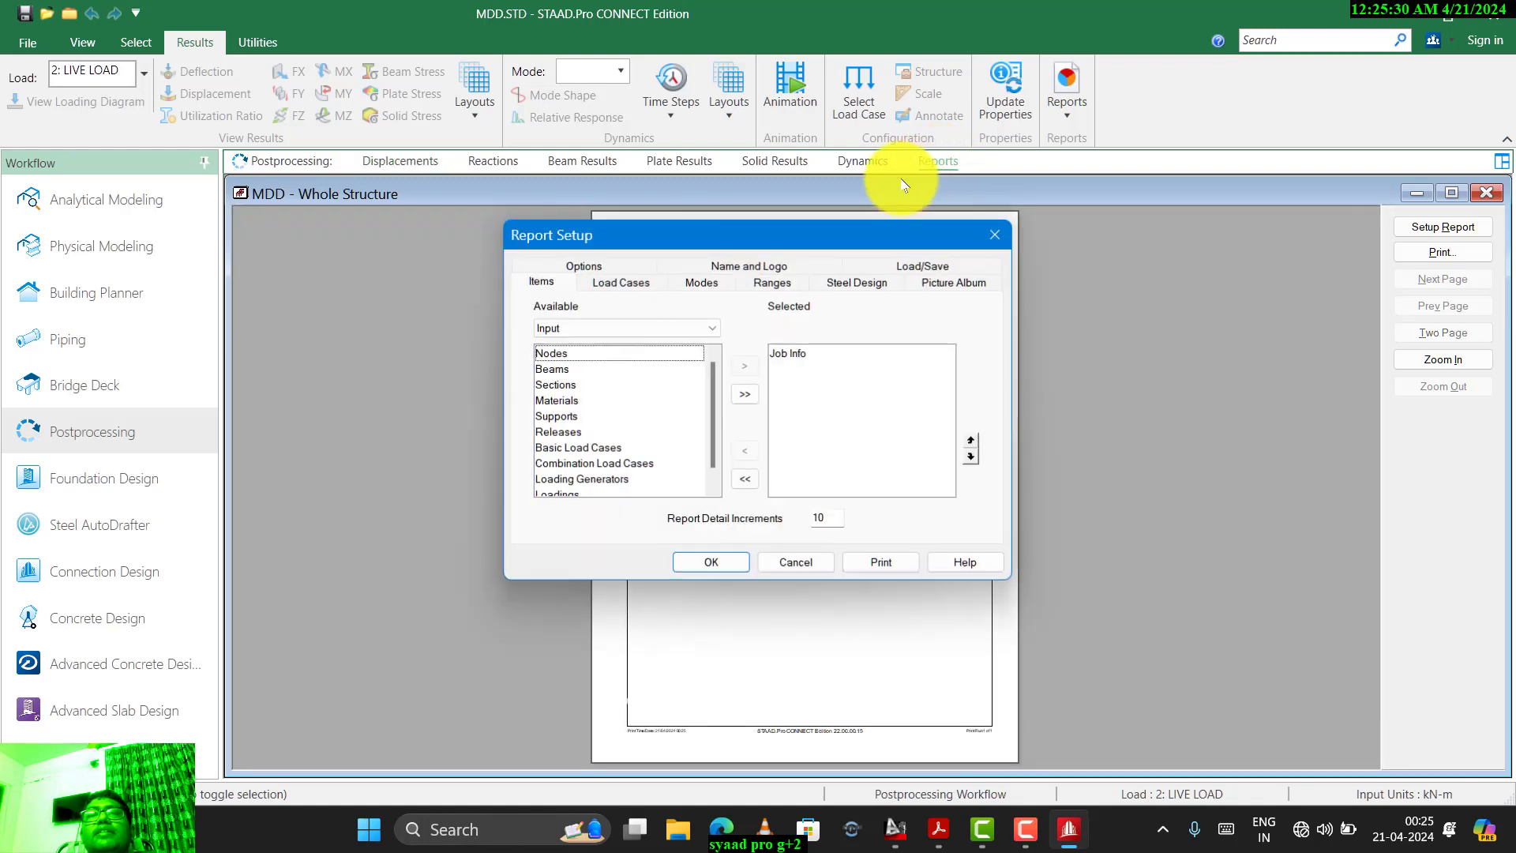
{"action": "left_click", "coordinate": [996, 228]}
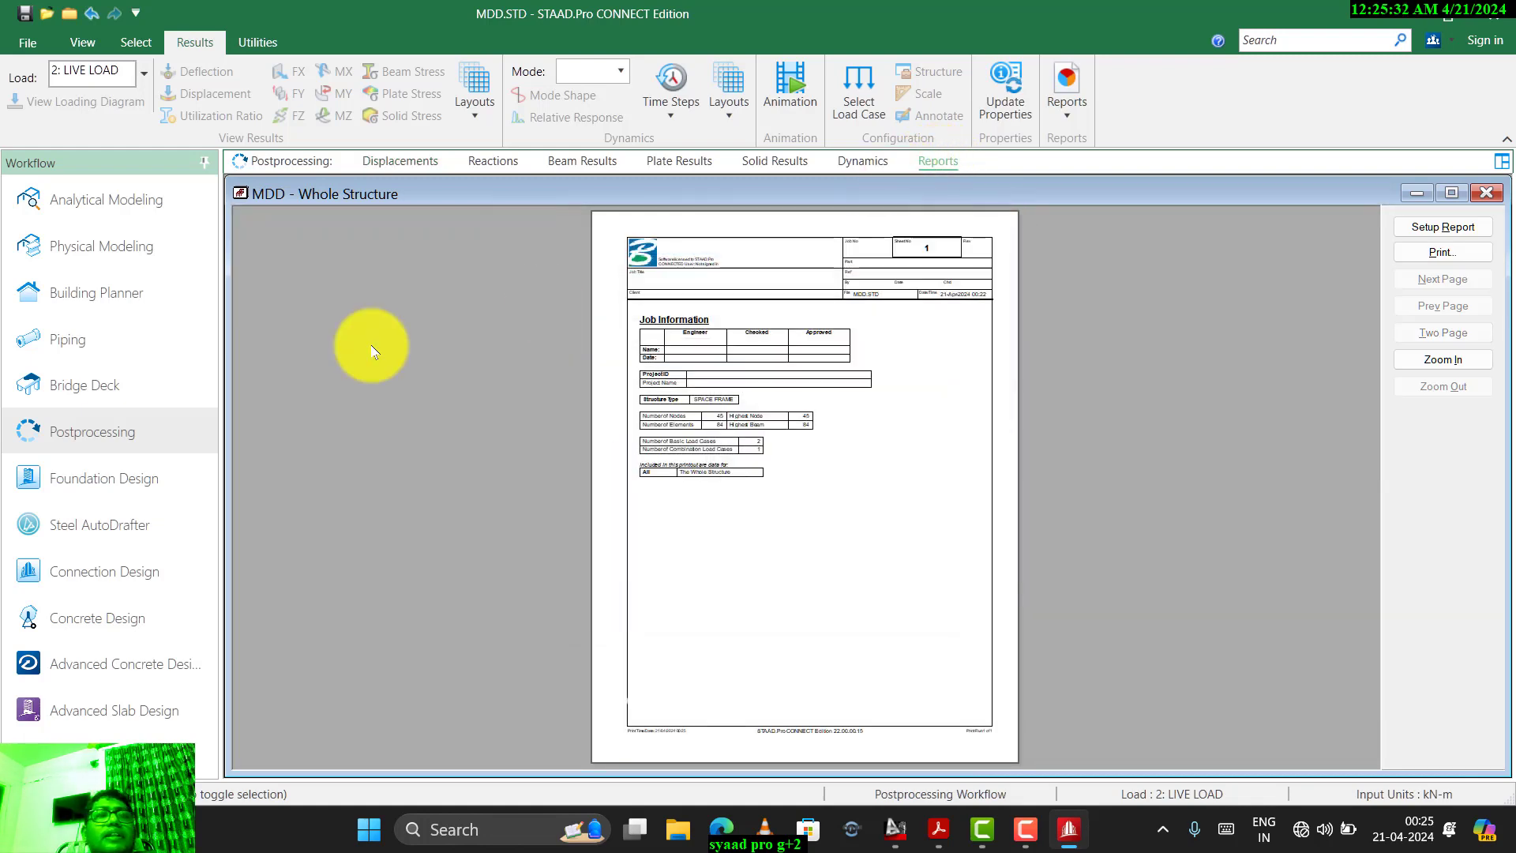
- Return to the Analytical Modeling workflow and open the concrete design parameter definitions for code IS456
{"action": "left_click", "coordinate": [122, 213]}
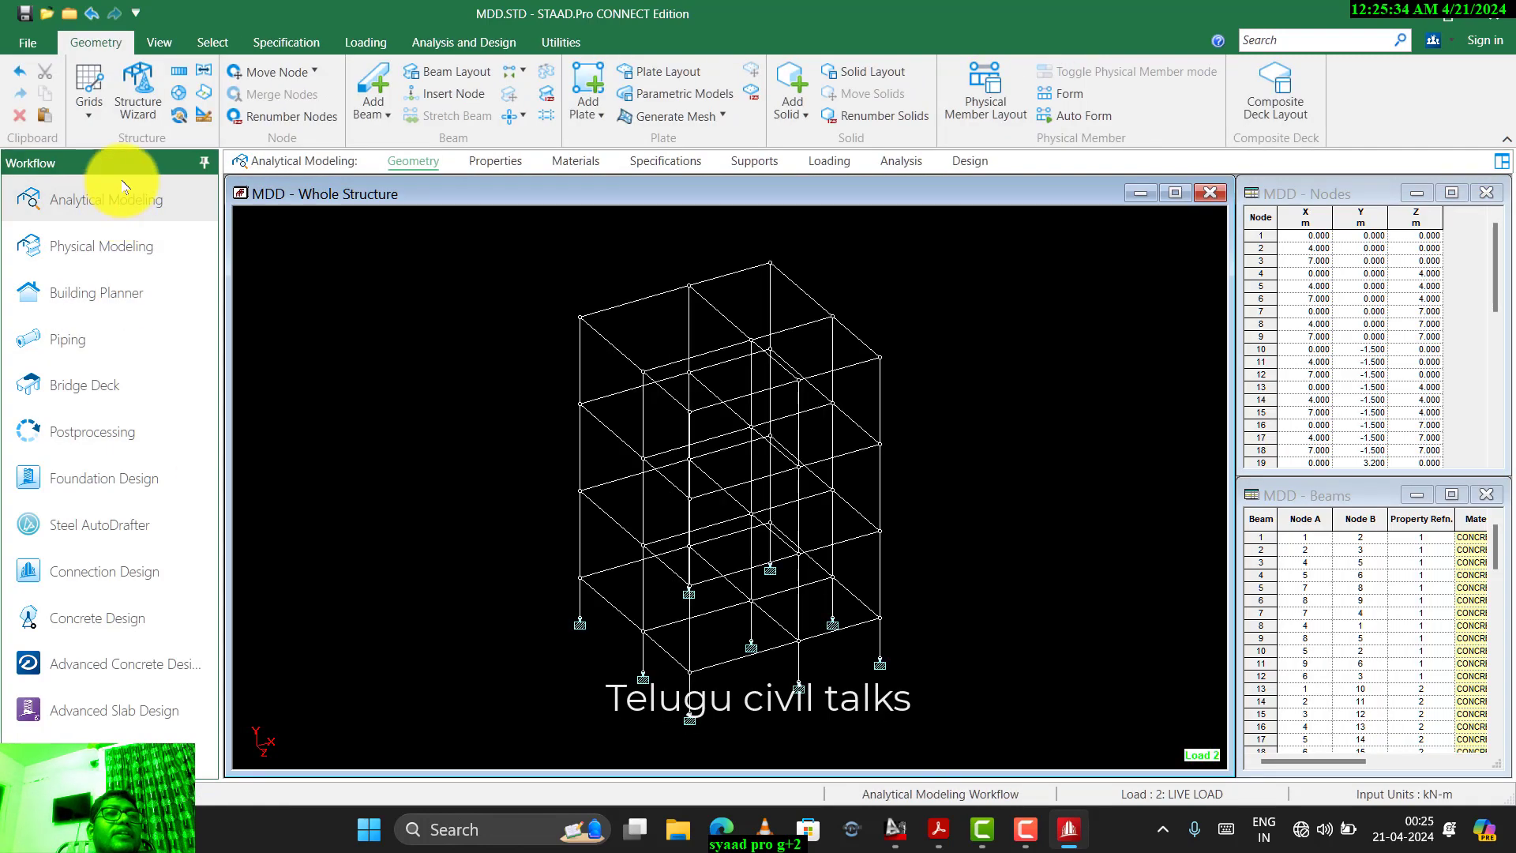
{"action": "left_click", "coordinate": [968, 162]}
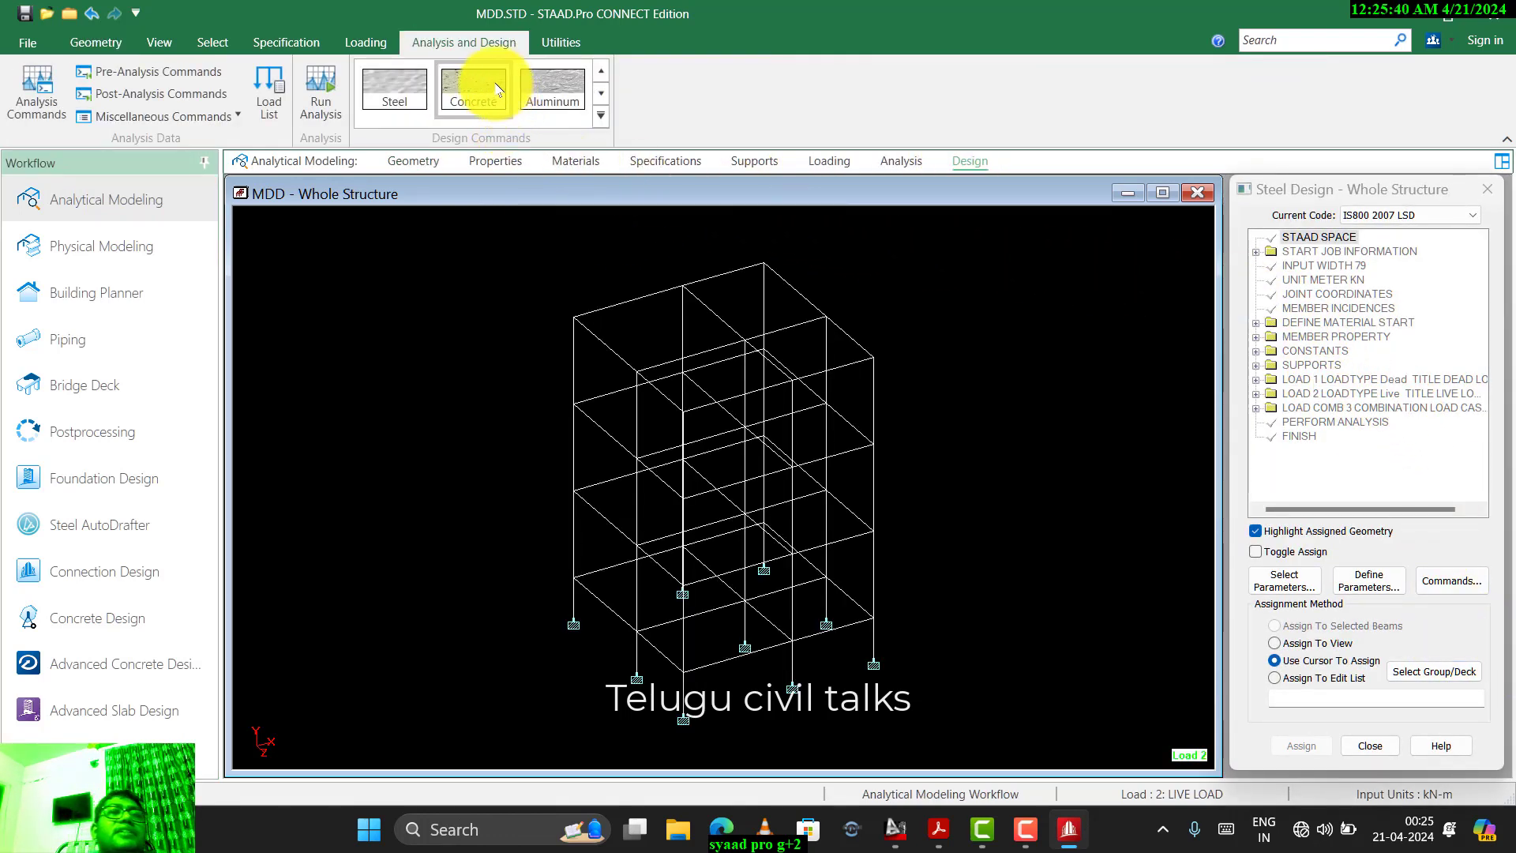
{"action": "left_click", "coordinate": [470, 89]}
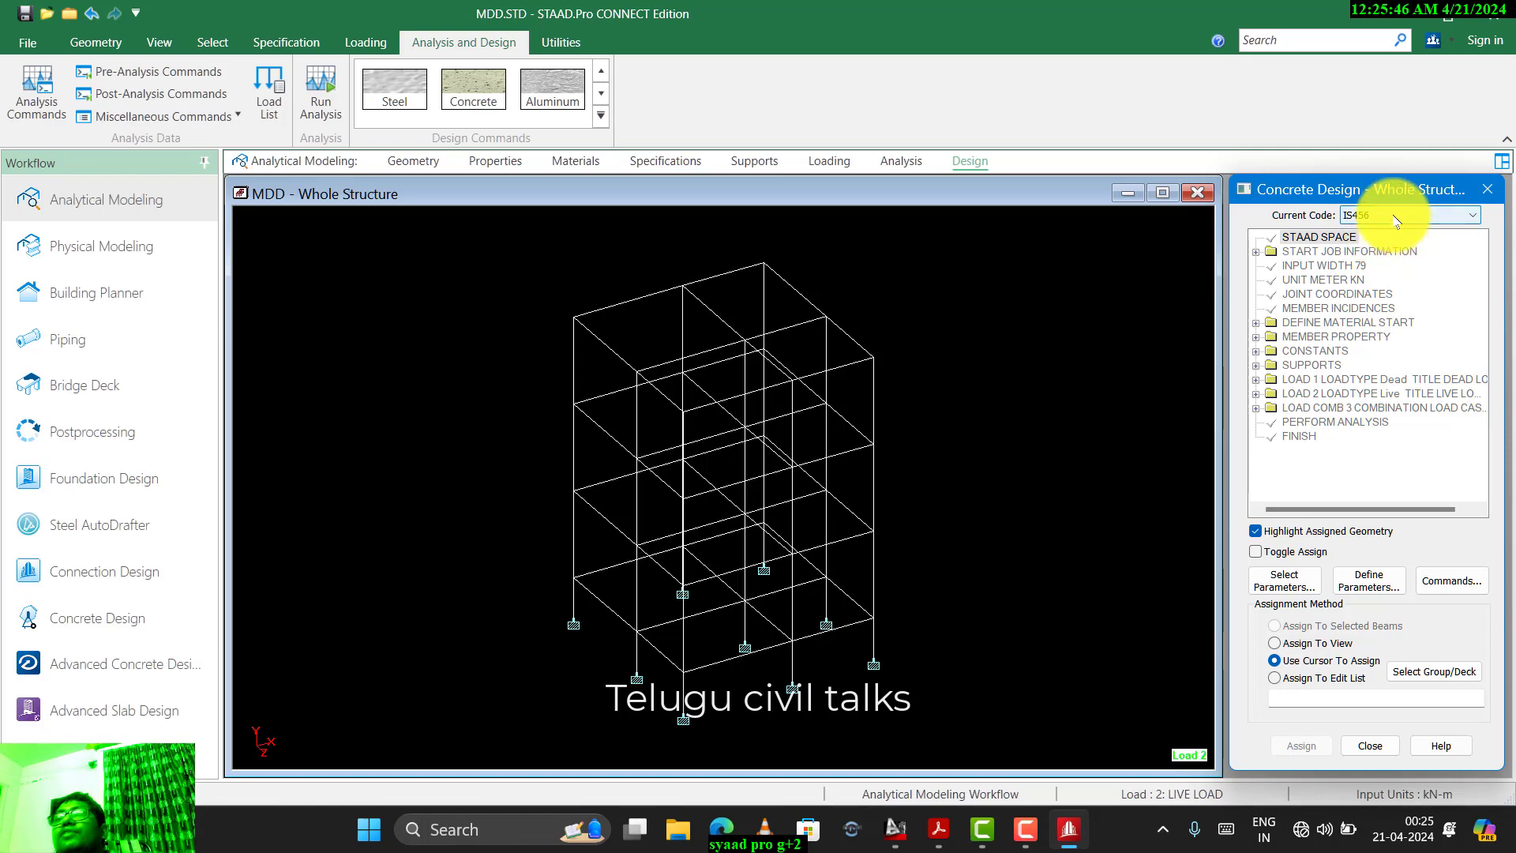
{"action": "left_click", "coordinate": [1368, 582]}
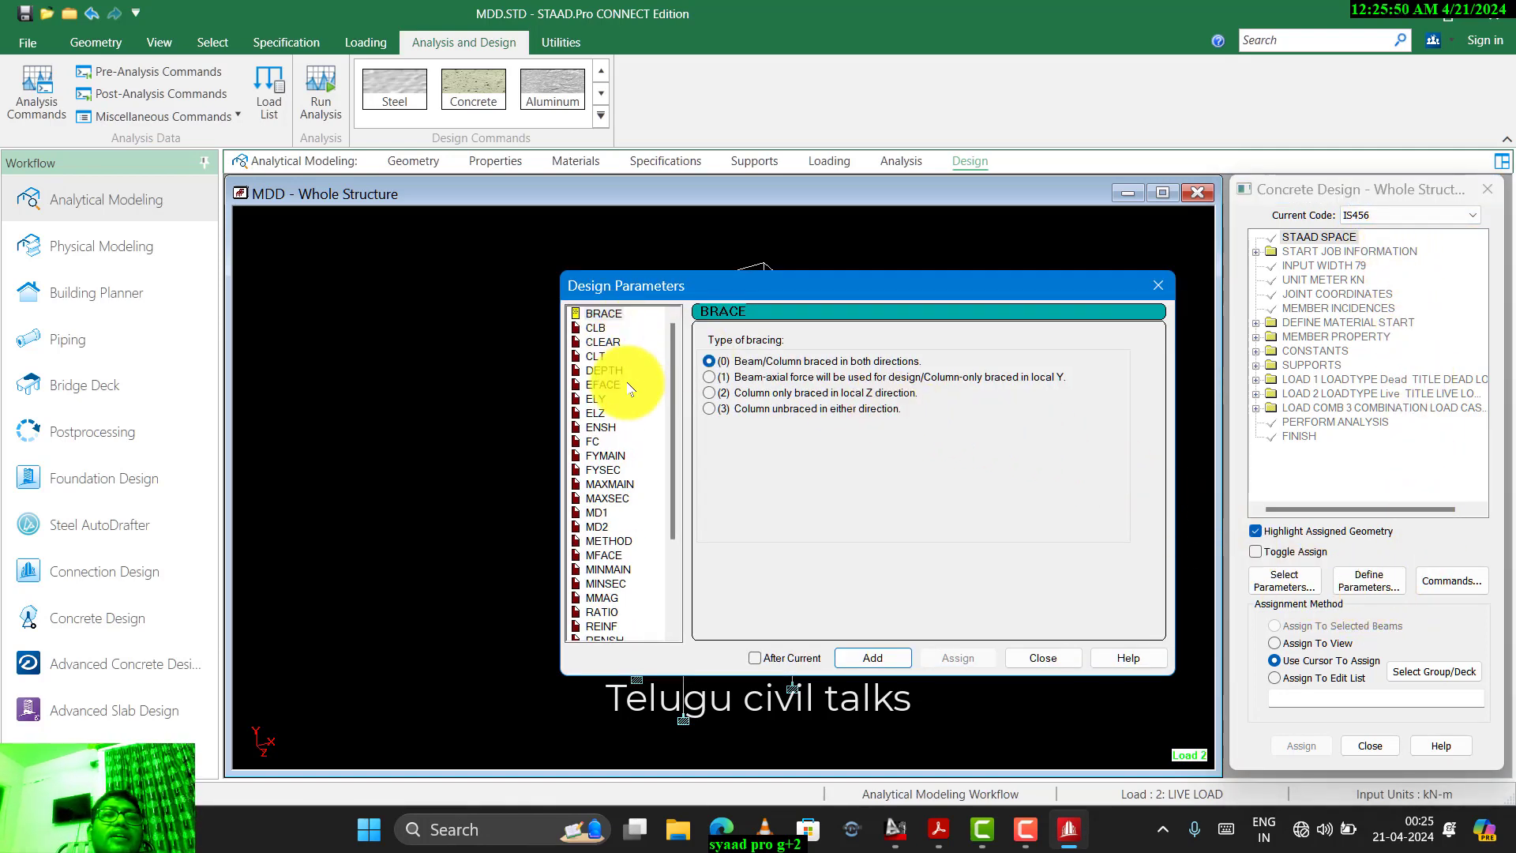
- Add two CLEAR cover parameters to the concrete design, 0.025 m and 0.04 m
{"action": "left_click", "coordinate": [602, 342]}
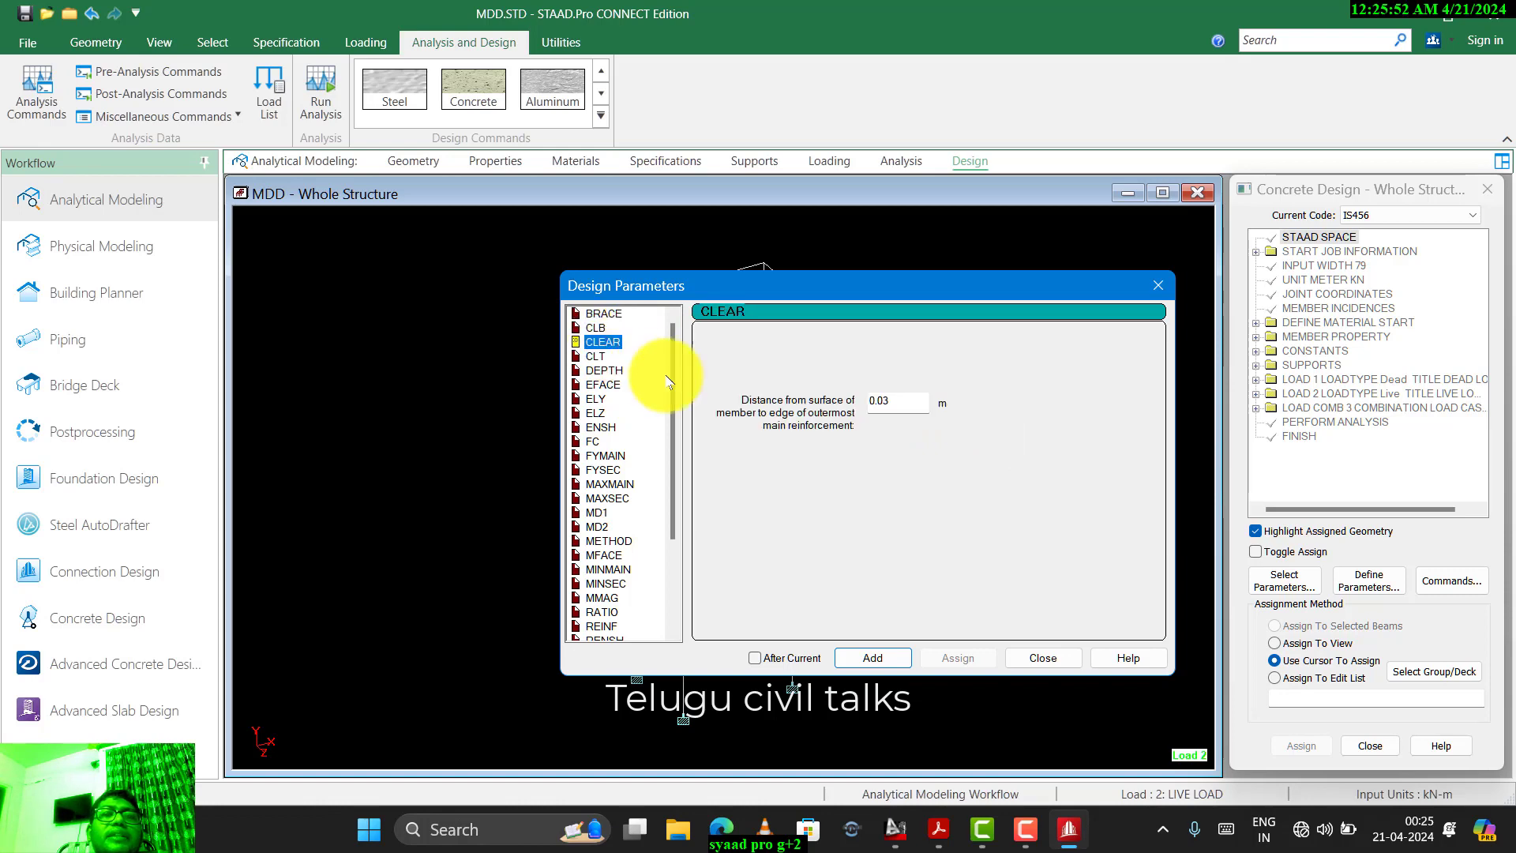
{"action": "left_click_drag", "start_coordinate": [901, 402], "coordinate": [753, 431]}
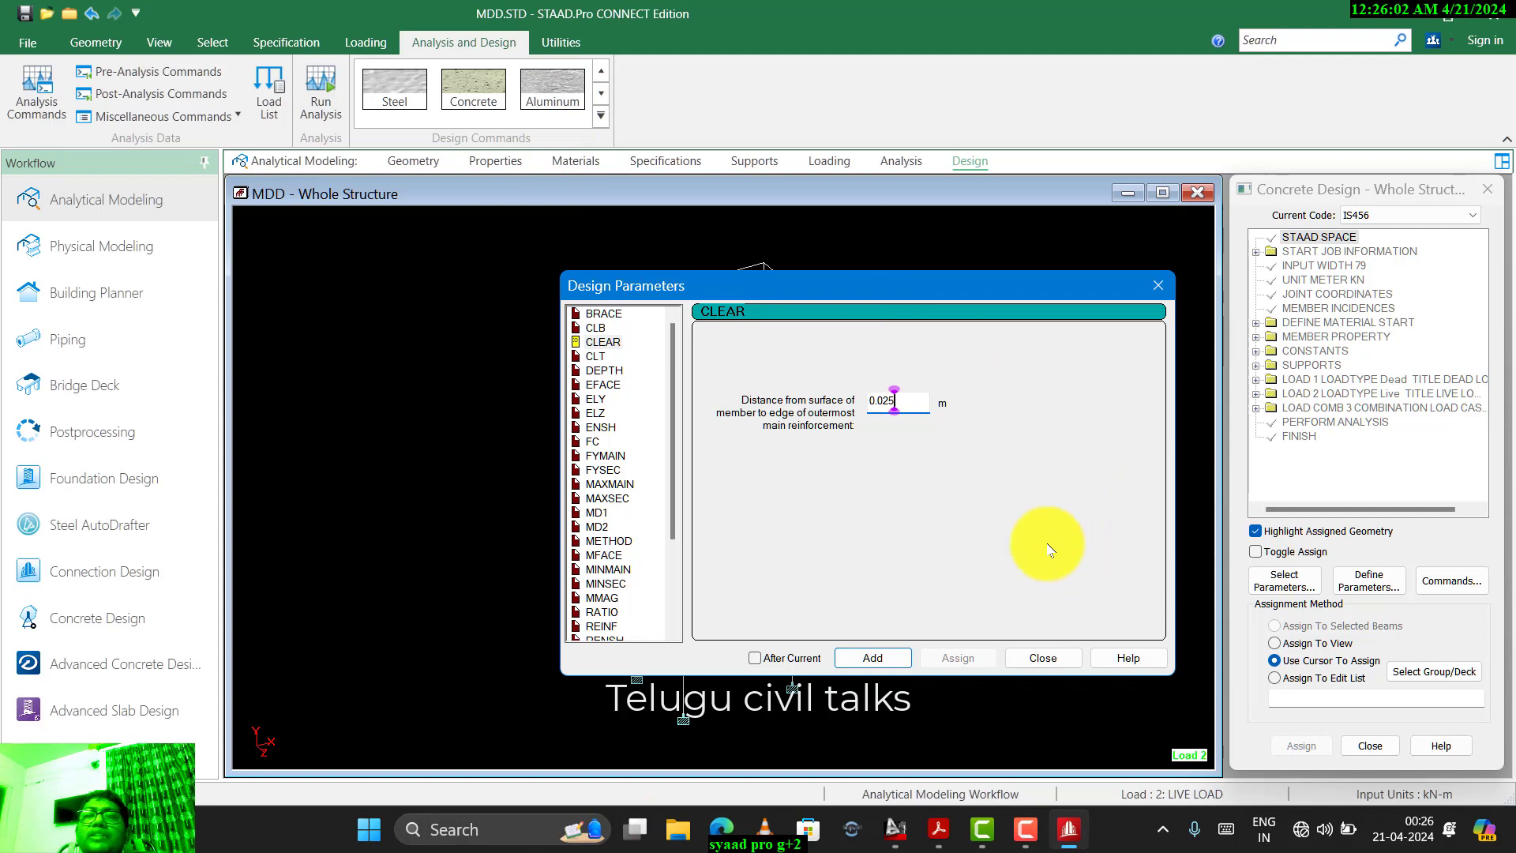
{"action": "left_click", "coordinate": [875, 658]}
{"action": "left_click", "coordinate": [911, 408]}
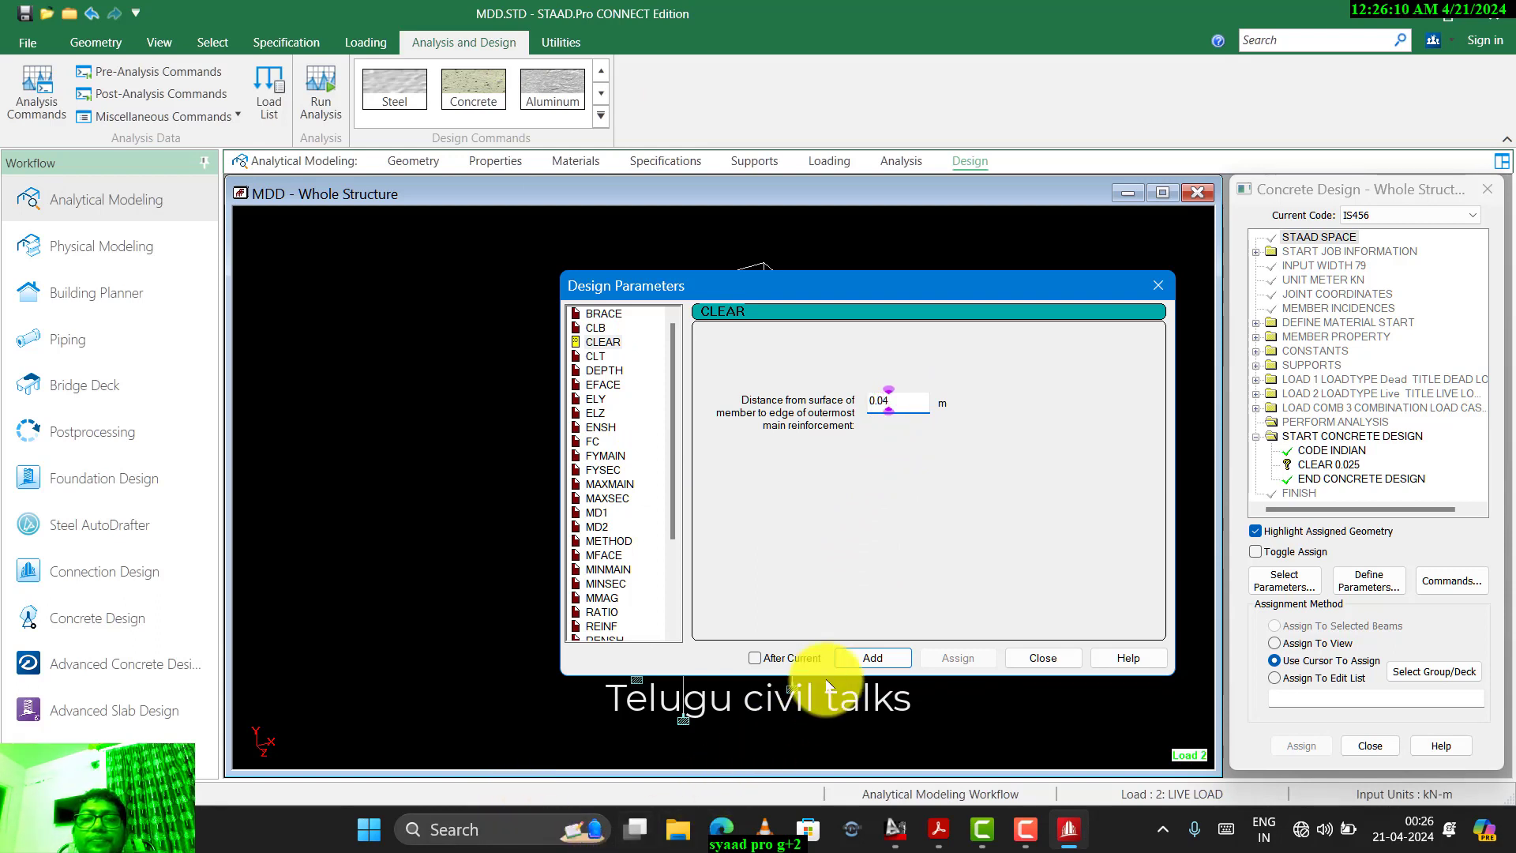
{"action": "left_click", "coordinate": [900, 659]}
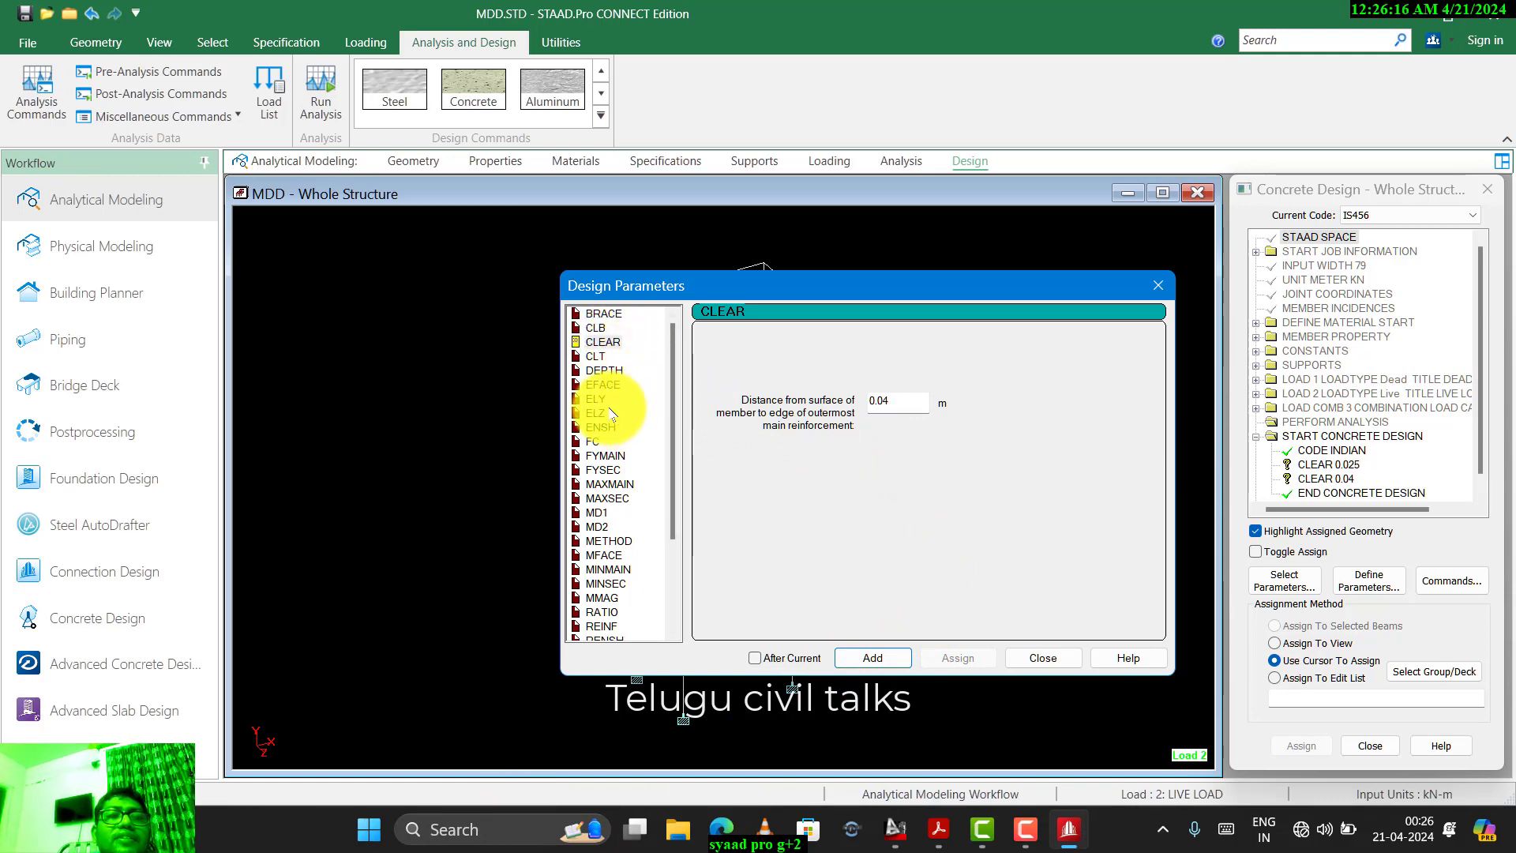
- Add the FC design parameter with a concrete compressive strength of 30000 kN/m2
{"action": "left_click", "coordinate": [593, 442]}
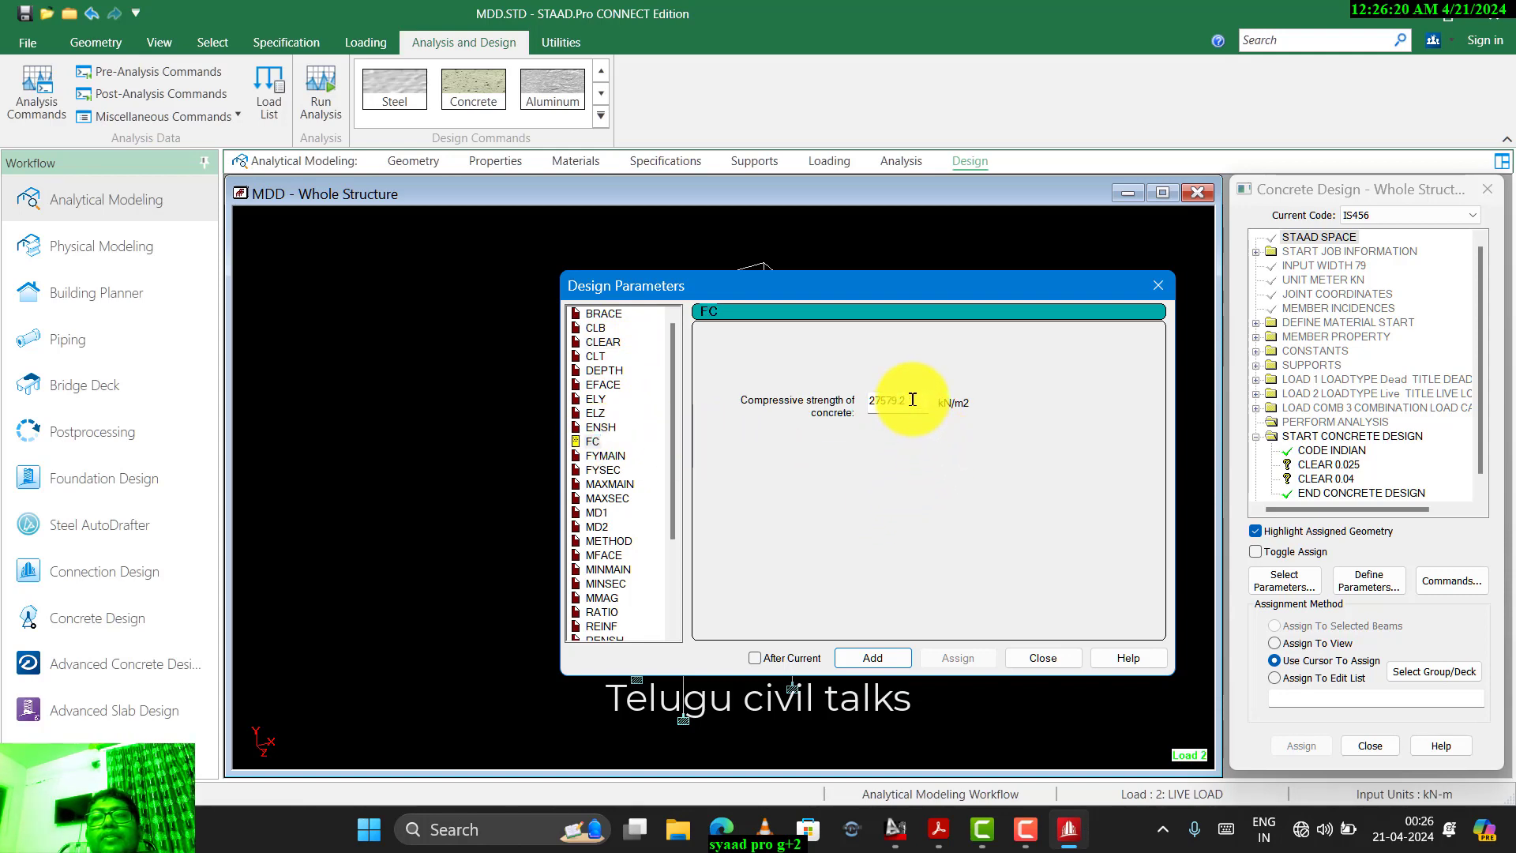
{"action": "left_click_drag", "start_coordinate": [912, 400], "coordinate": [745, 430]}
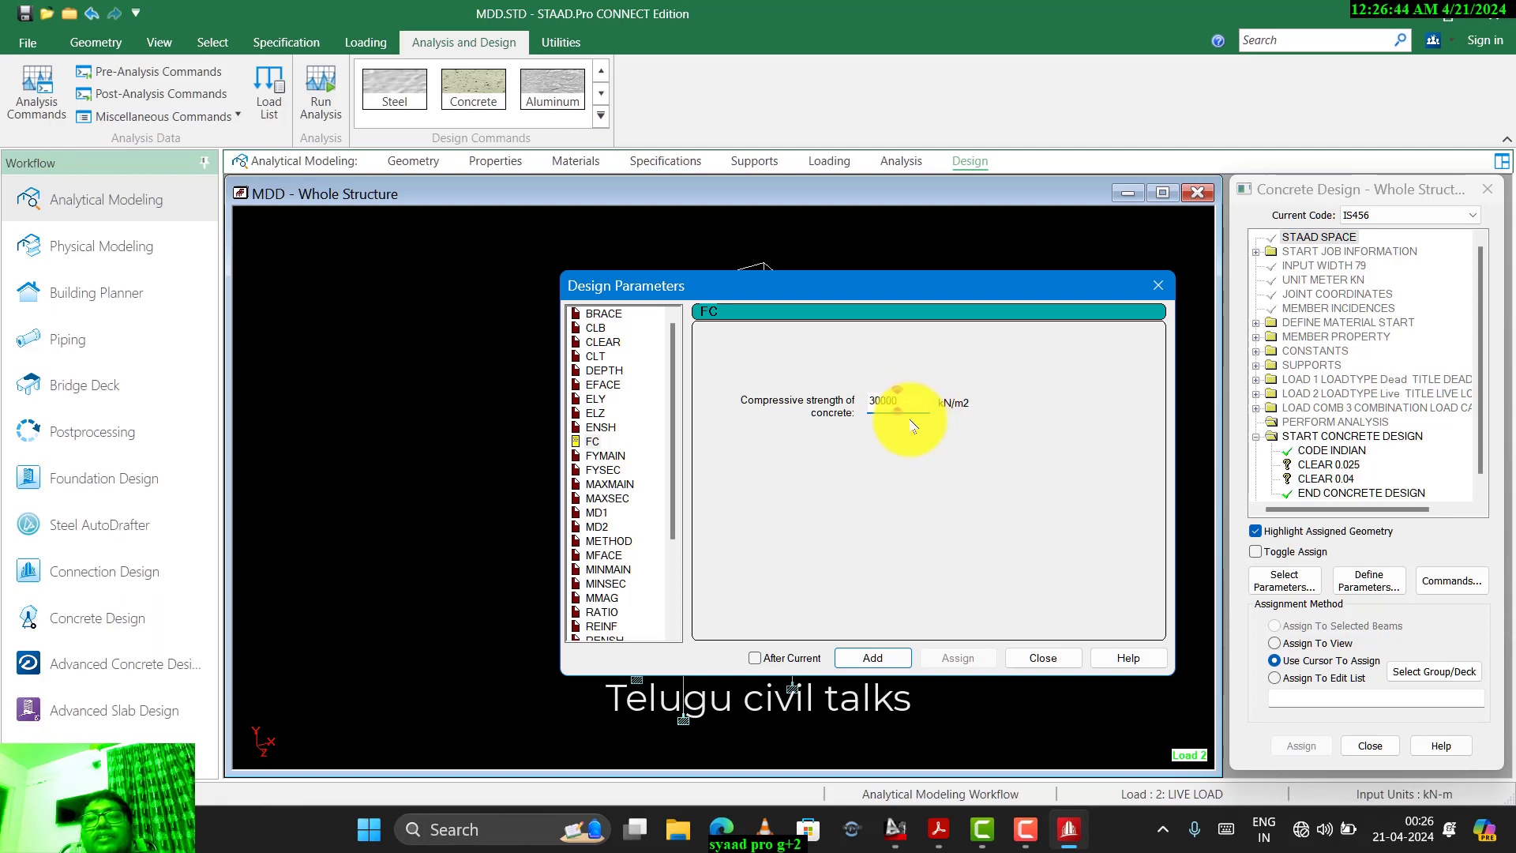
{"action": "left_click", "coordinate": [873, 657]}
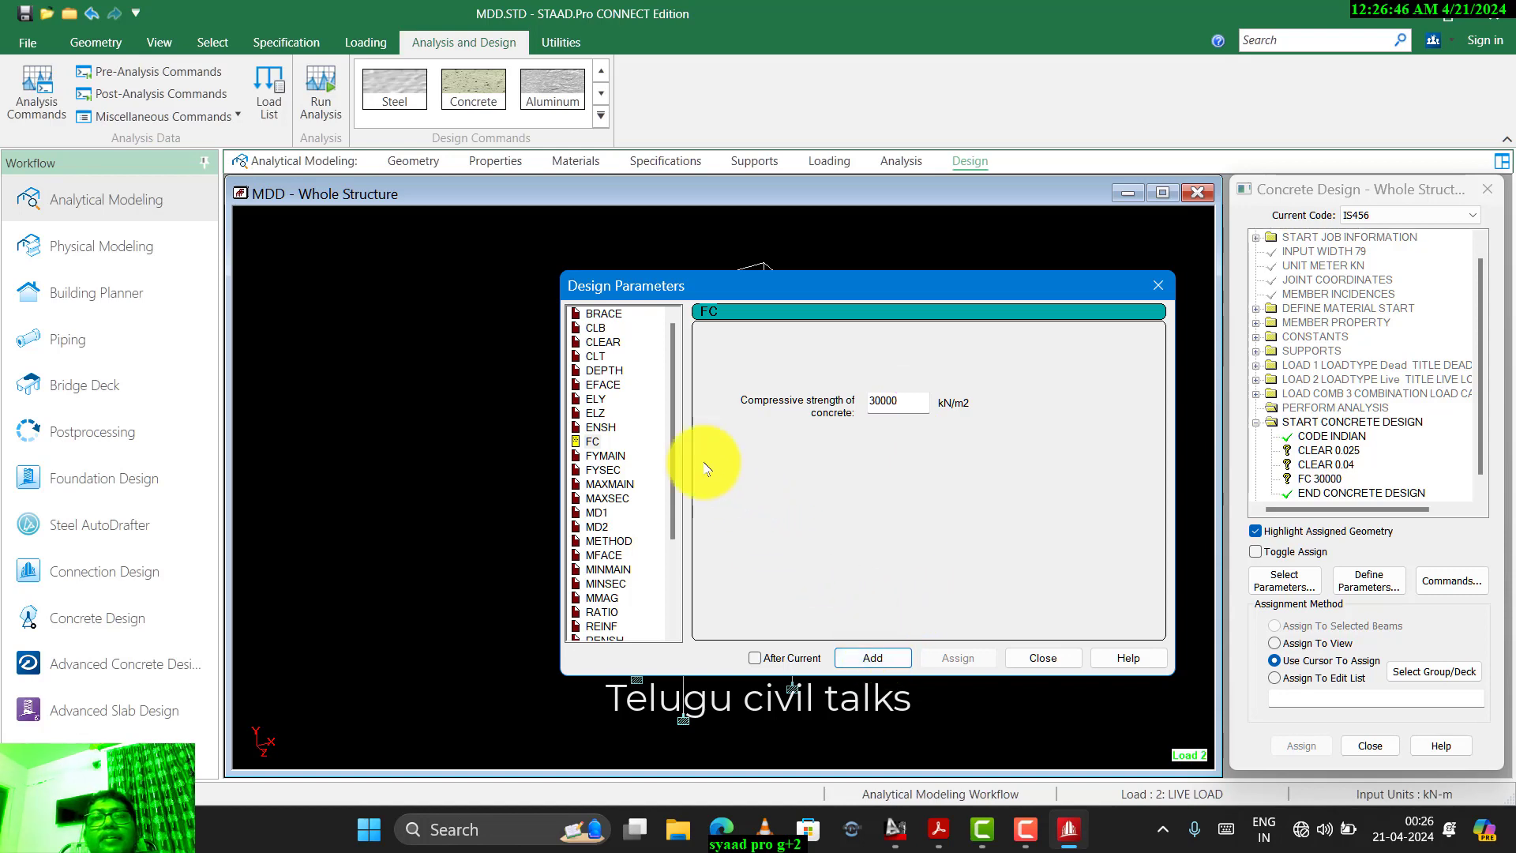
- Check the steel grade in the AutoCAD drawing, then add the FYMAIN parameter in STAAD.Pro with a main reinforcement yield strength of 500000 kN/m2
{"action": "left_click", "coordinate": [605, 455]}
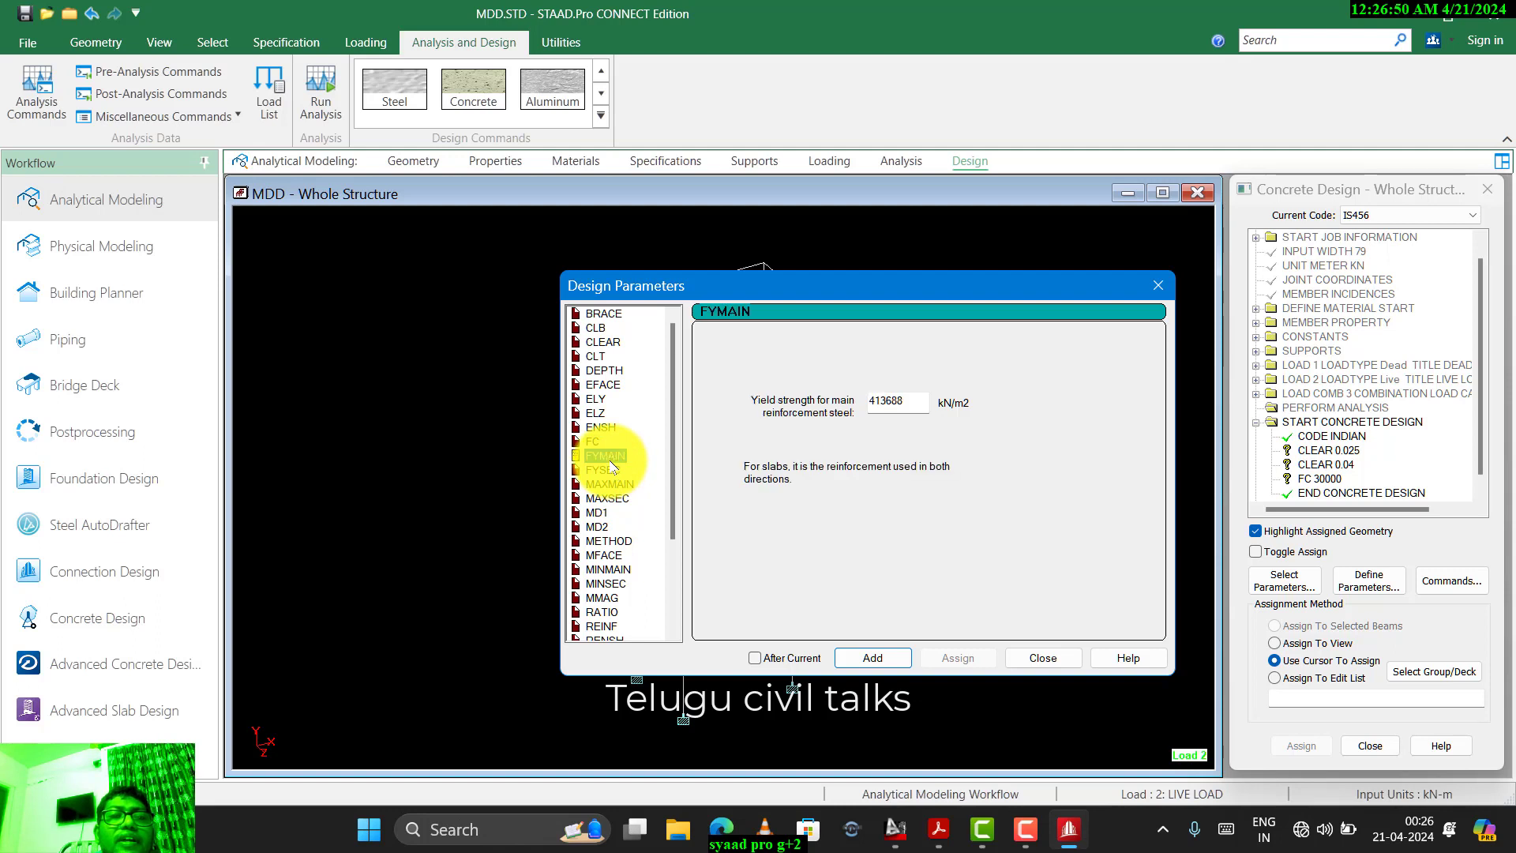
{"action": "double_click", "coordinate": [921, 399]}
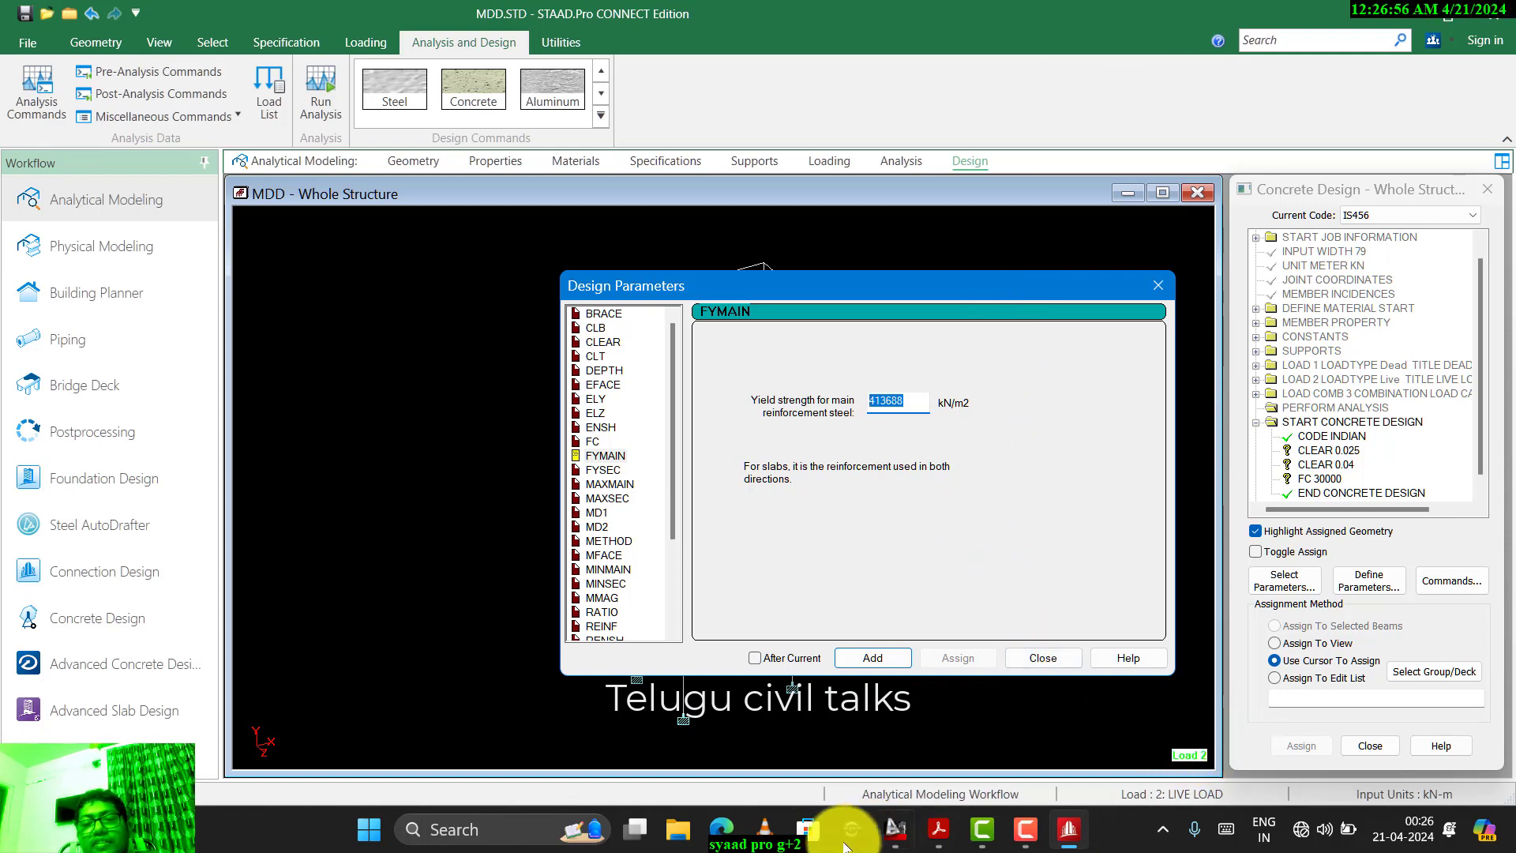
{"action": "left_click", "coordinate": [888, 825]}
{"action": "scroll", "coordinate": [1106, 558], "scroll_direction": "down", "scroll_amount": 3}
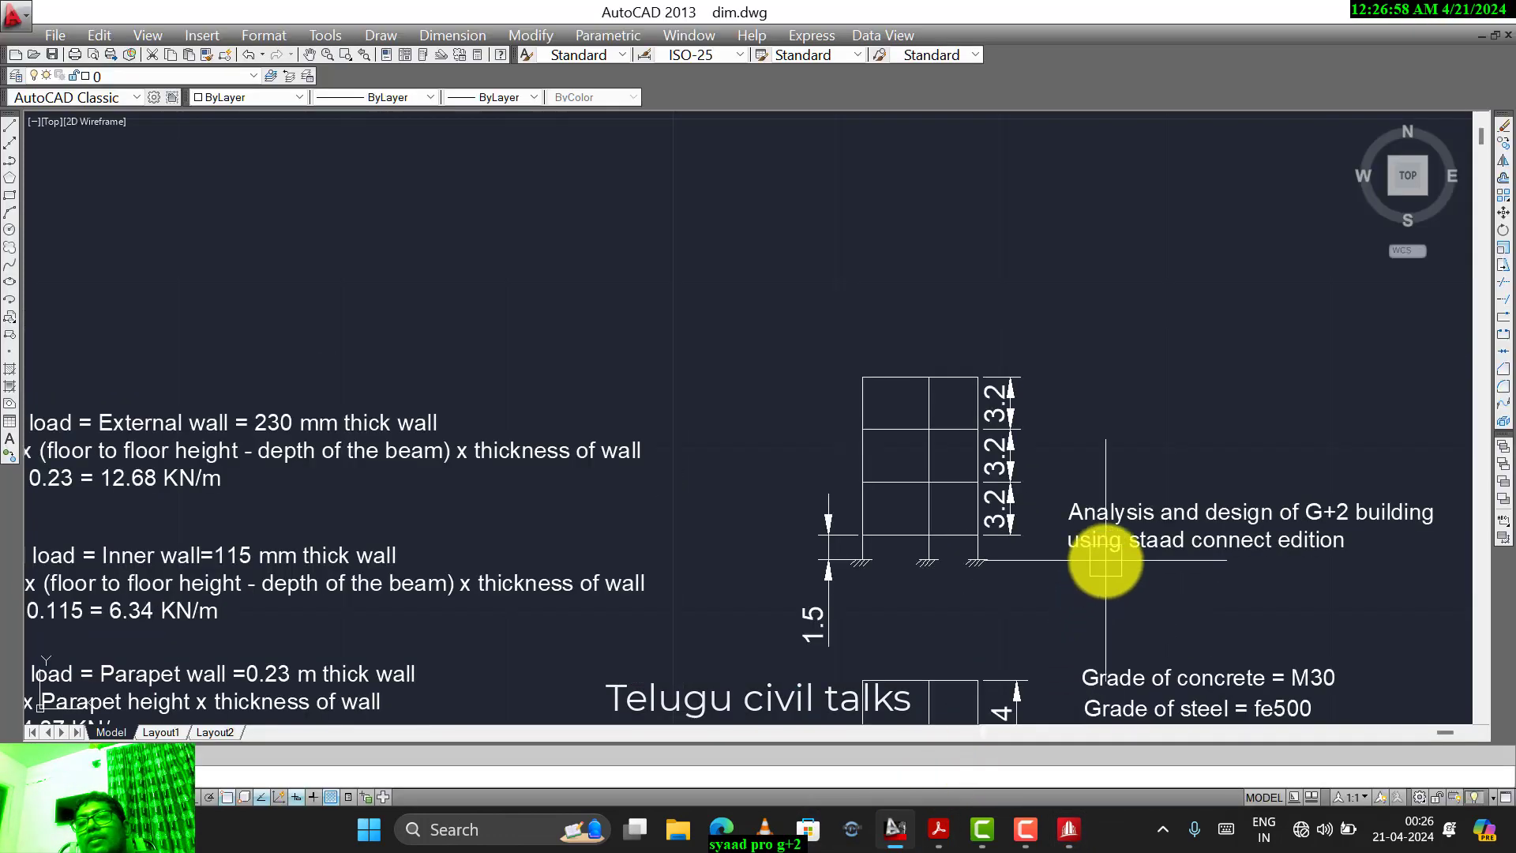
{"action": "scroll", "coordinate": [840, 431], "scroll_direction": "up", "scroll_amount": 3}
{"action": "scroll", "coordinate": [1019, 599], "scroll_direction": "up", "scroll_amount": 1}
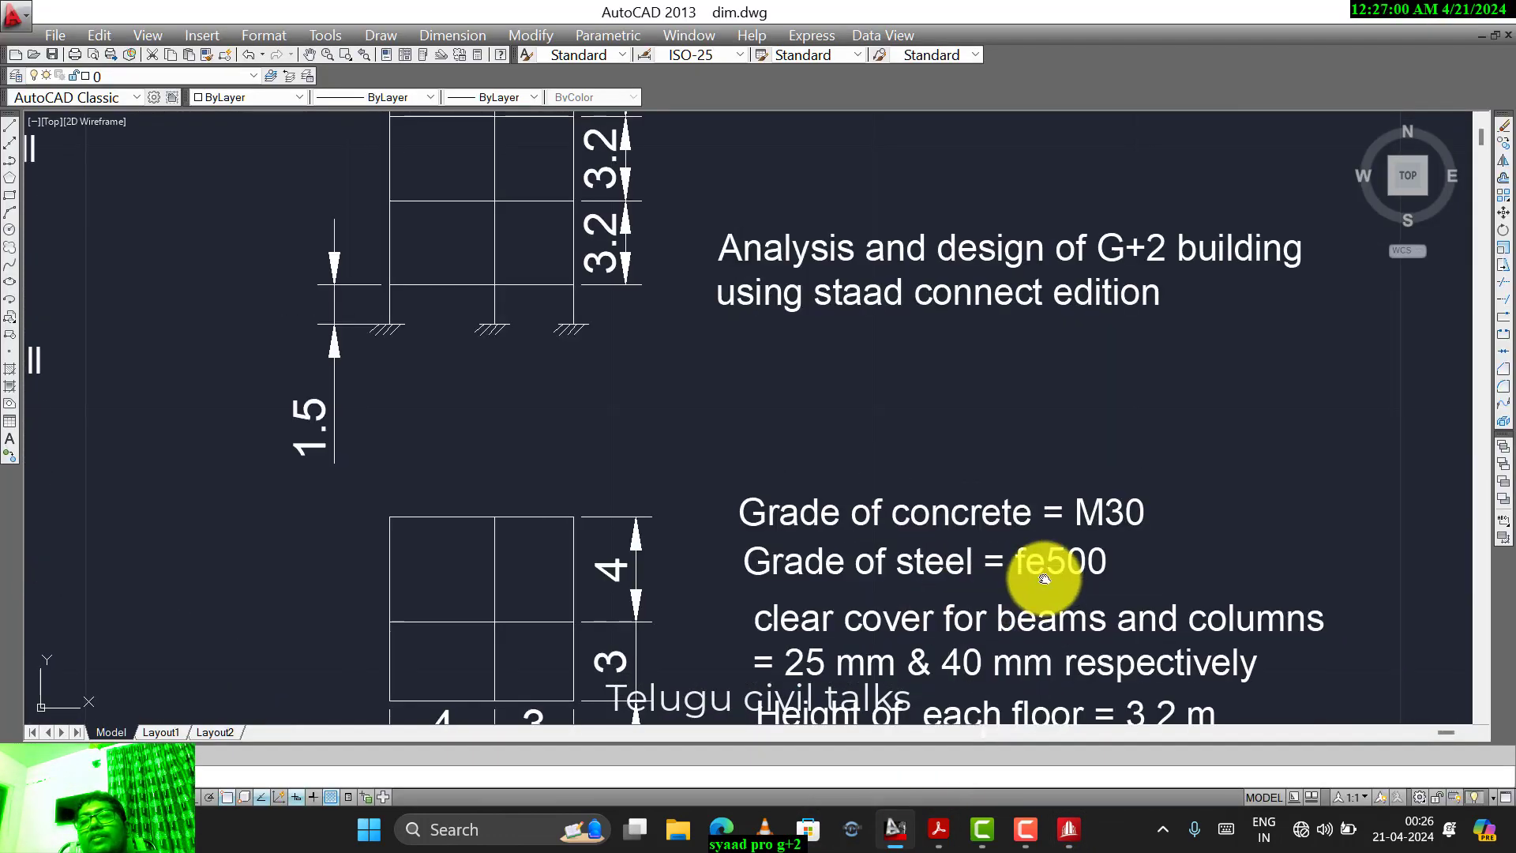
{"action": "scroll", "coordinate": [979, 545], "scroll_direction": "up", "scroll_amount": 1}
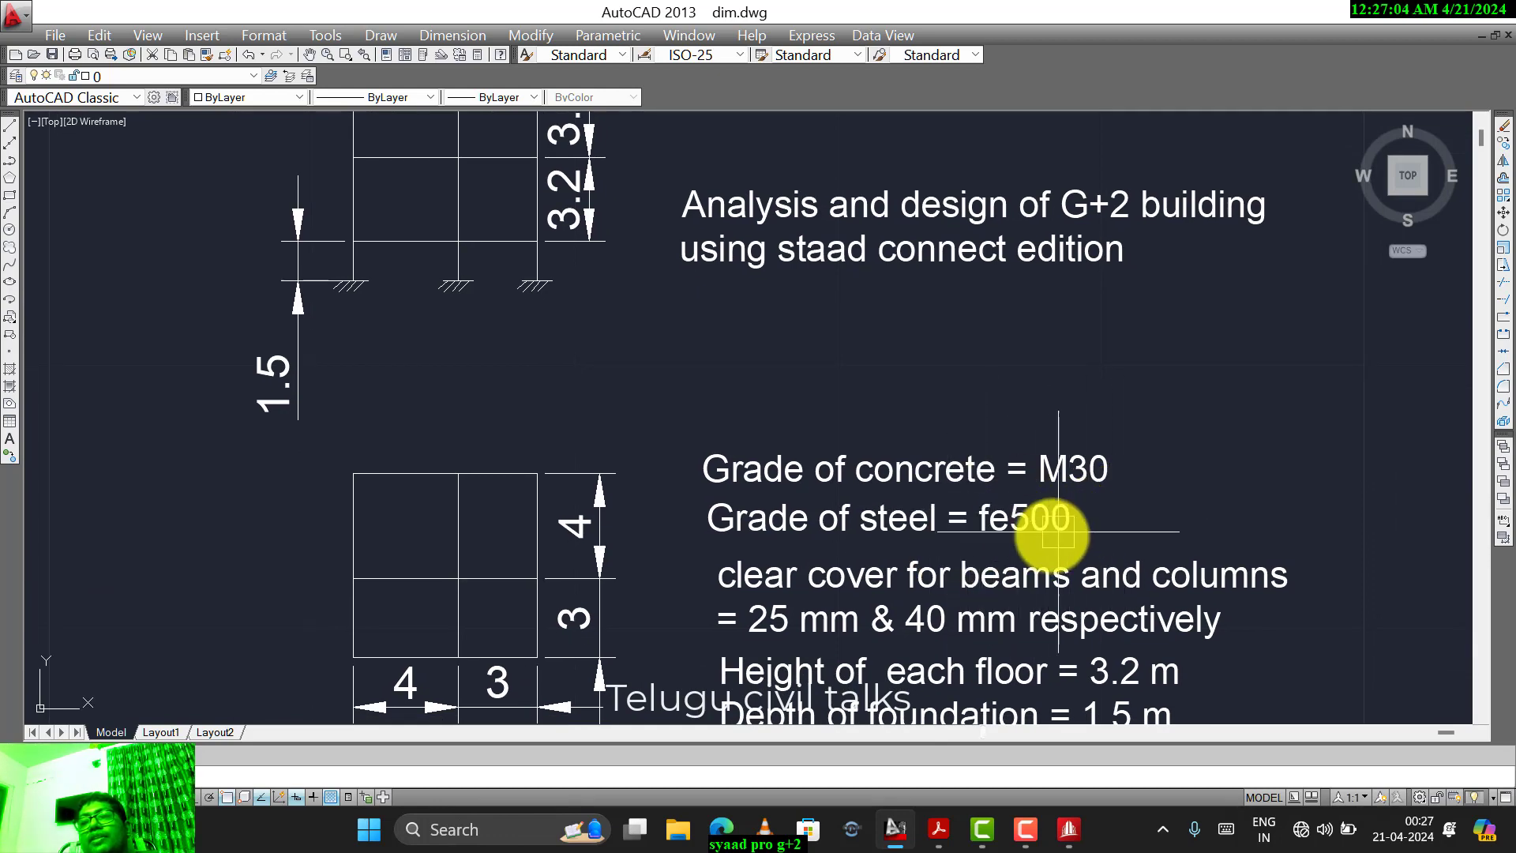
{"action": "key", "text": "alt+Tab"}
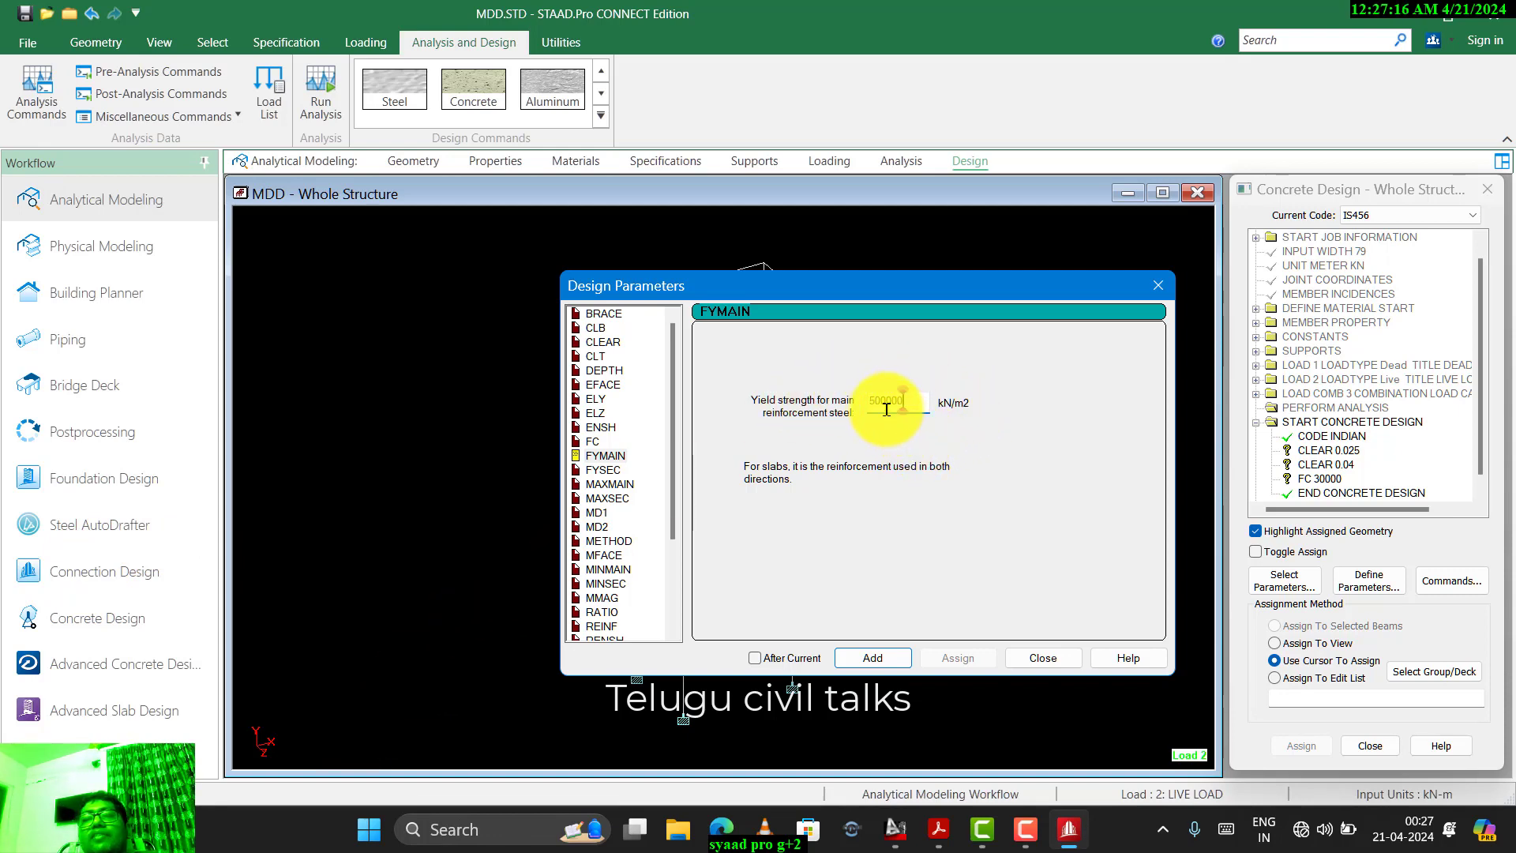
{"action": "left_click", "coordinate": [878, 659]}
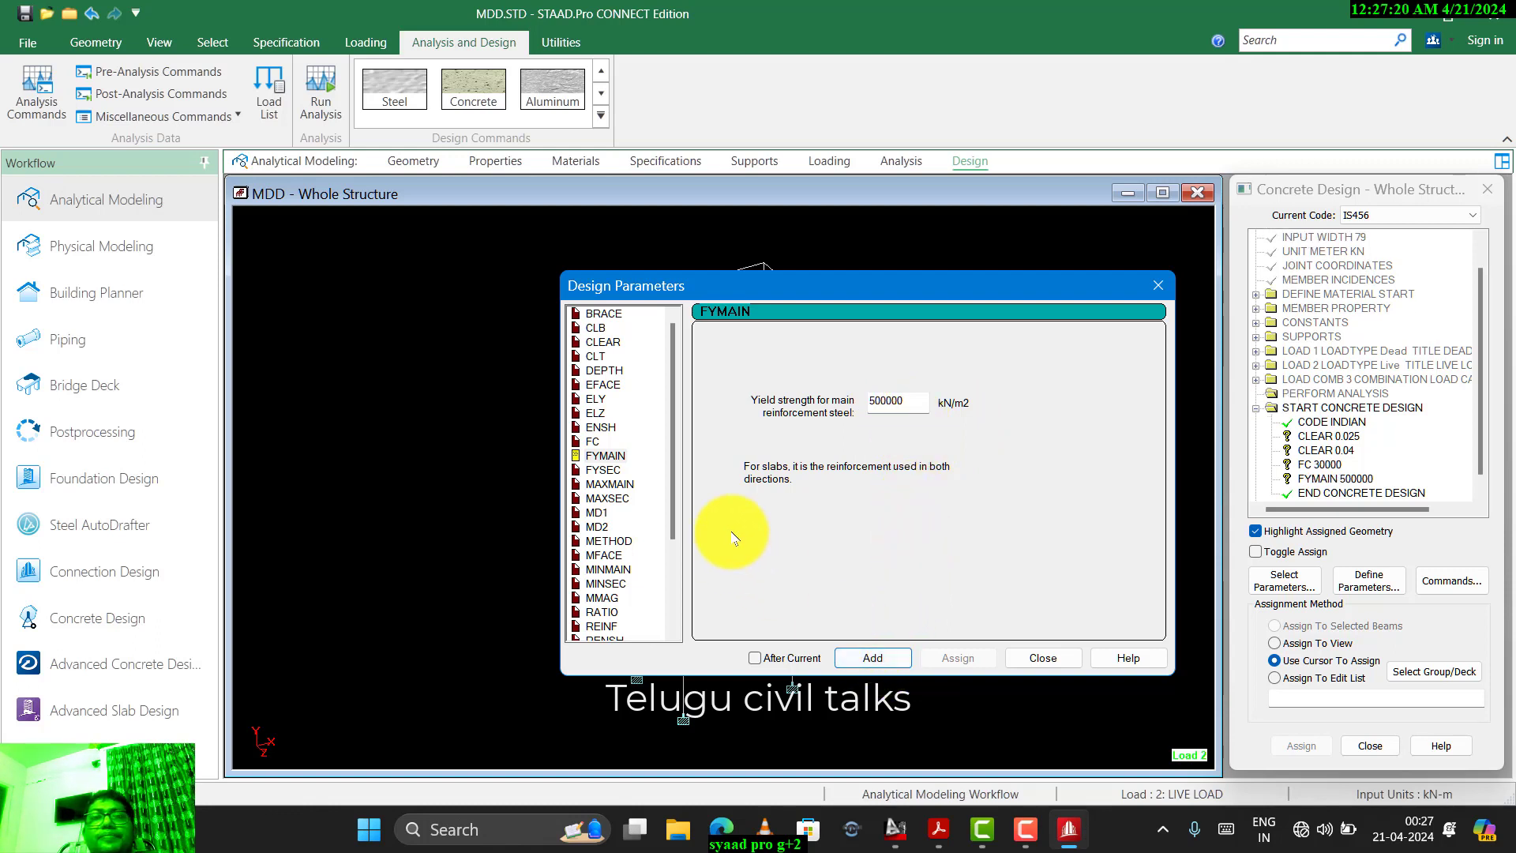
- Review the FYSEC shear steel and MAXMAIN bar size parameters without adding them, and close the parameter definitions
{"action": "left_click", "coordinate": [603, 469]}
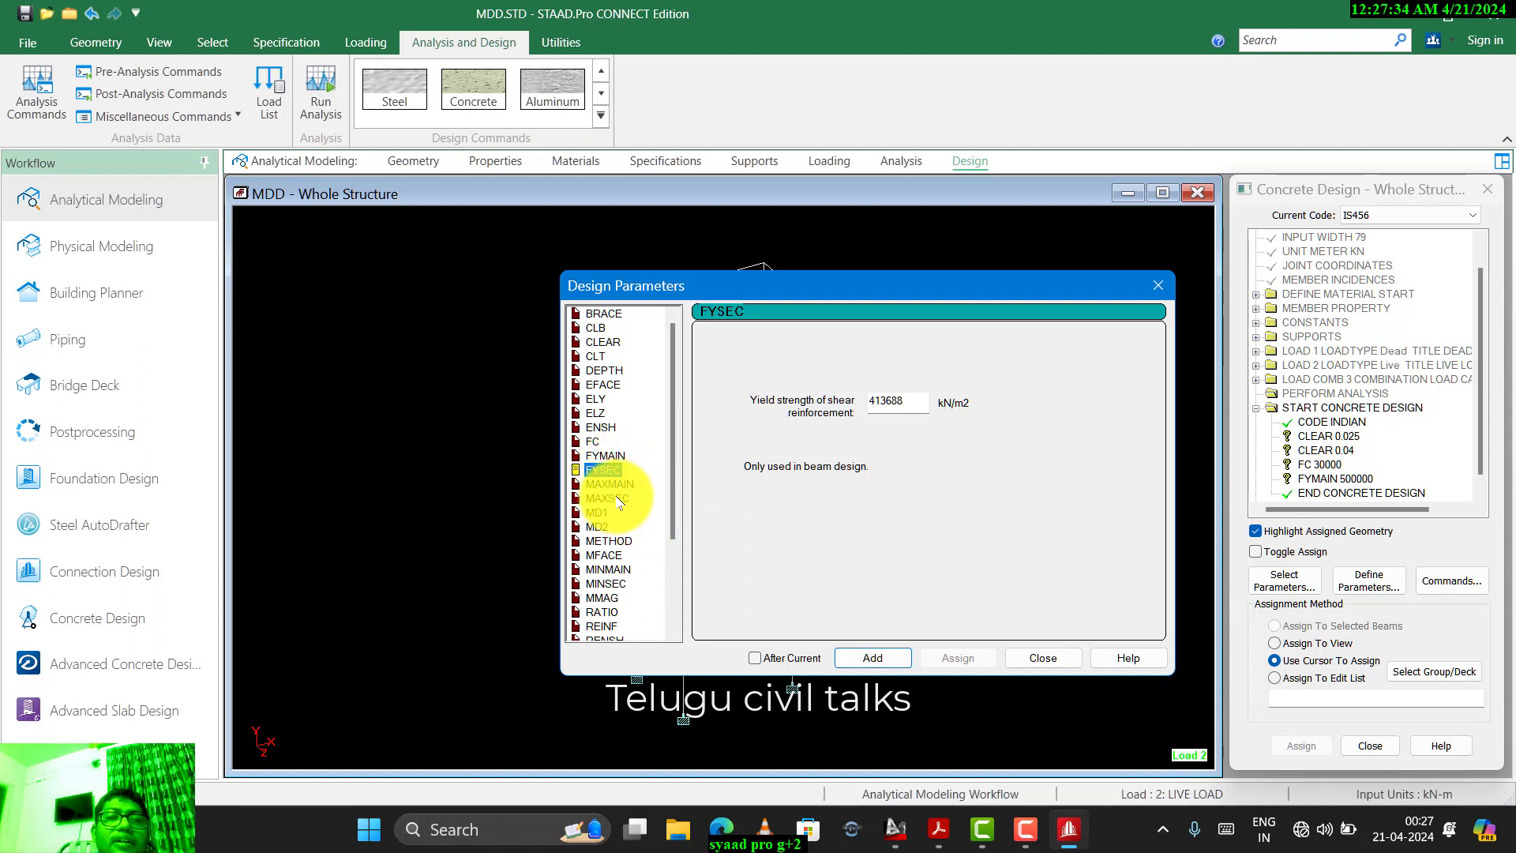
{"action": "left_click", "coordinate": [616, 485]}
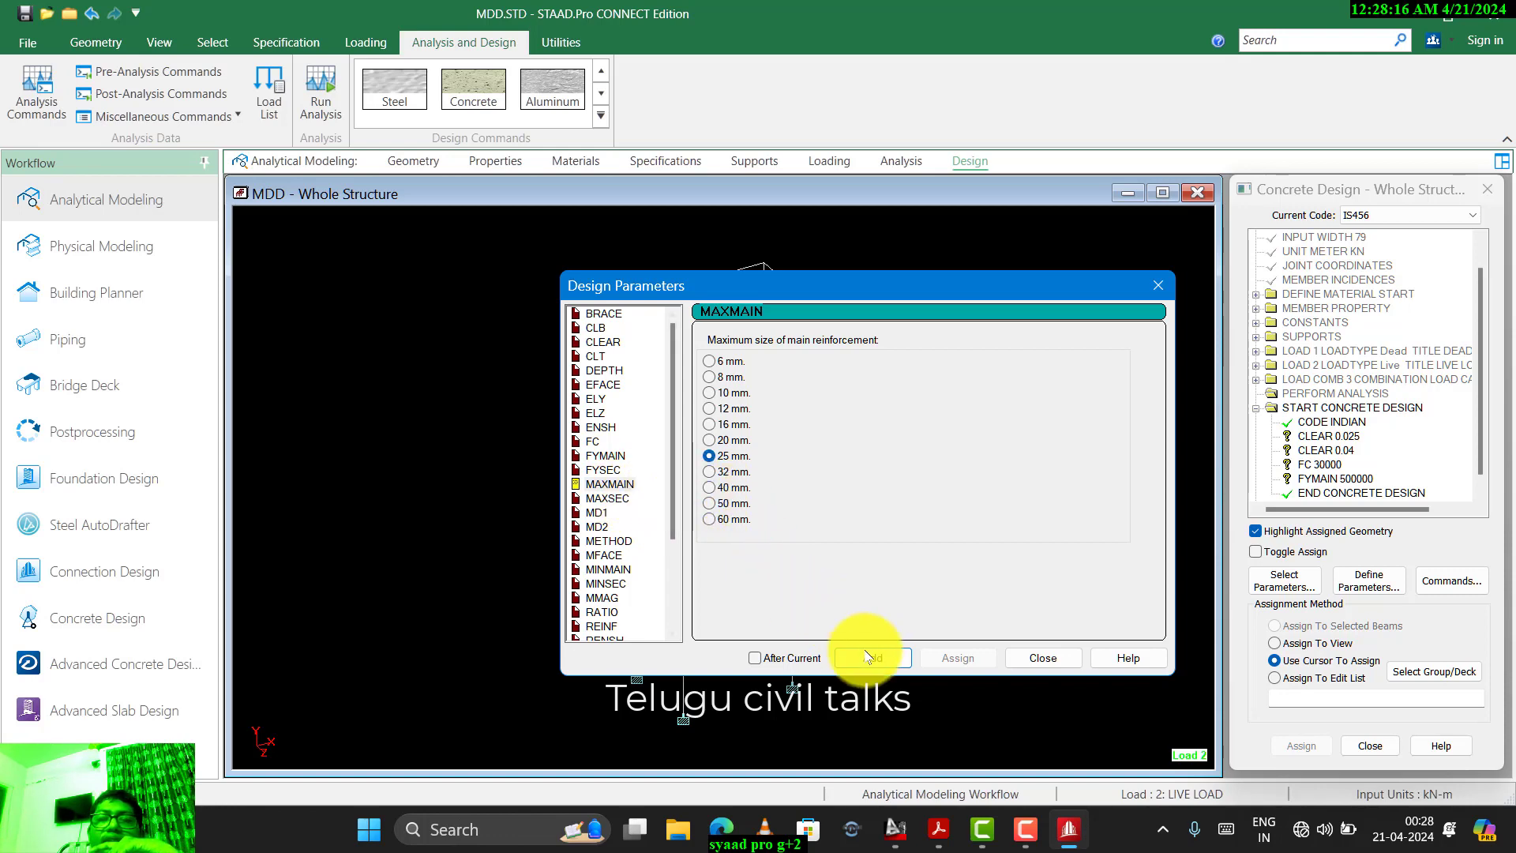
{"action": "left_click", "coordinate": [1043, 658]}
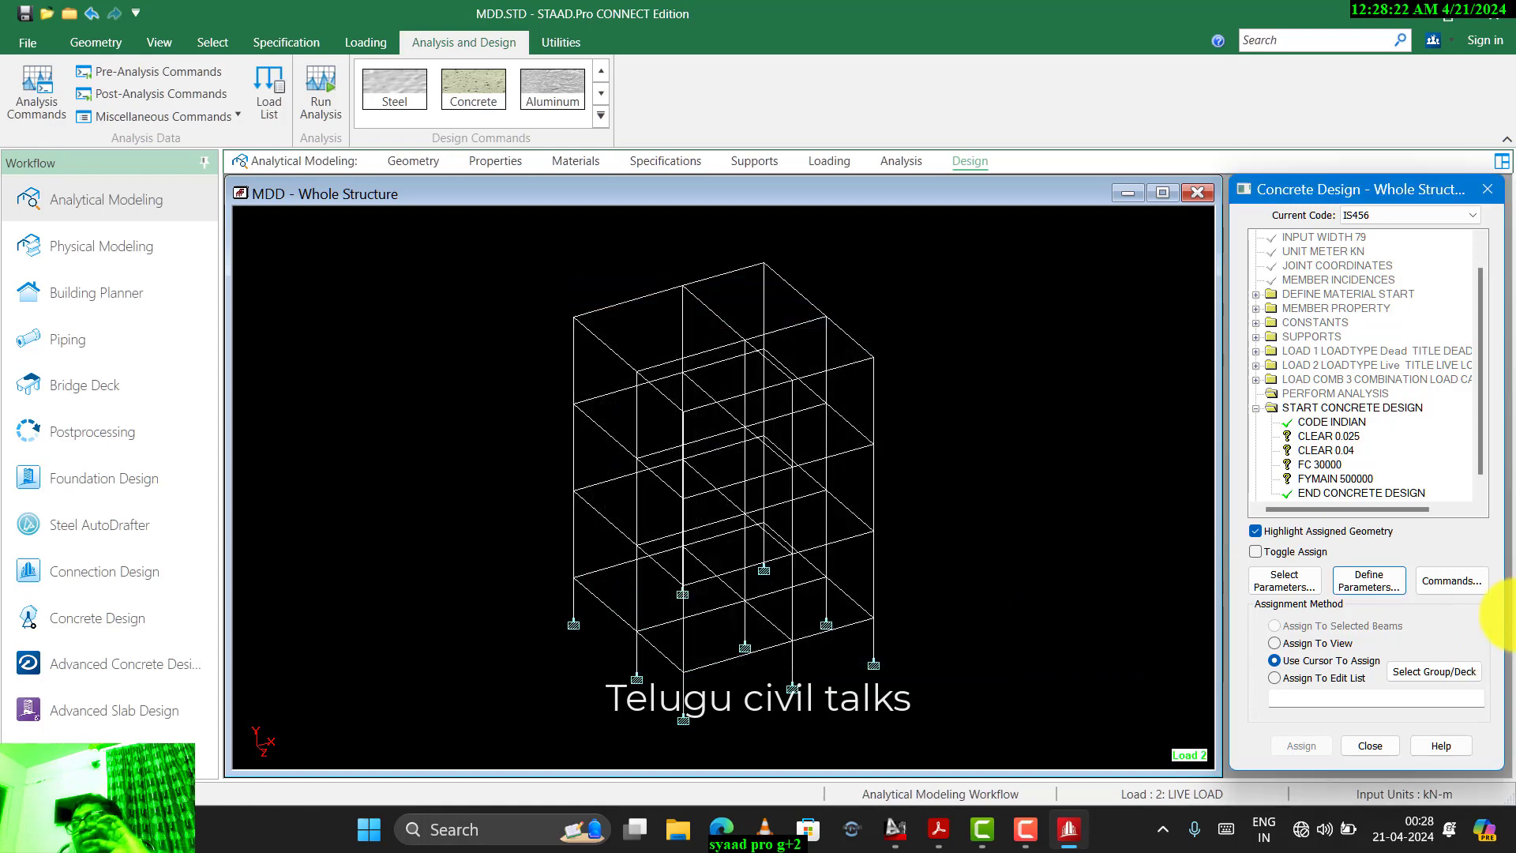
- Add the DESIGN BEAM, DESIGN COLUMN and TAKE OFF commands to the concrete design
{"action": "left_click", "coordinate": [1448, 580]}
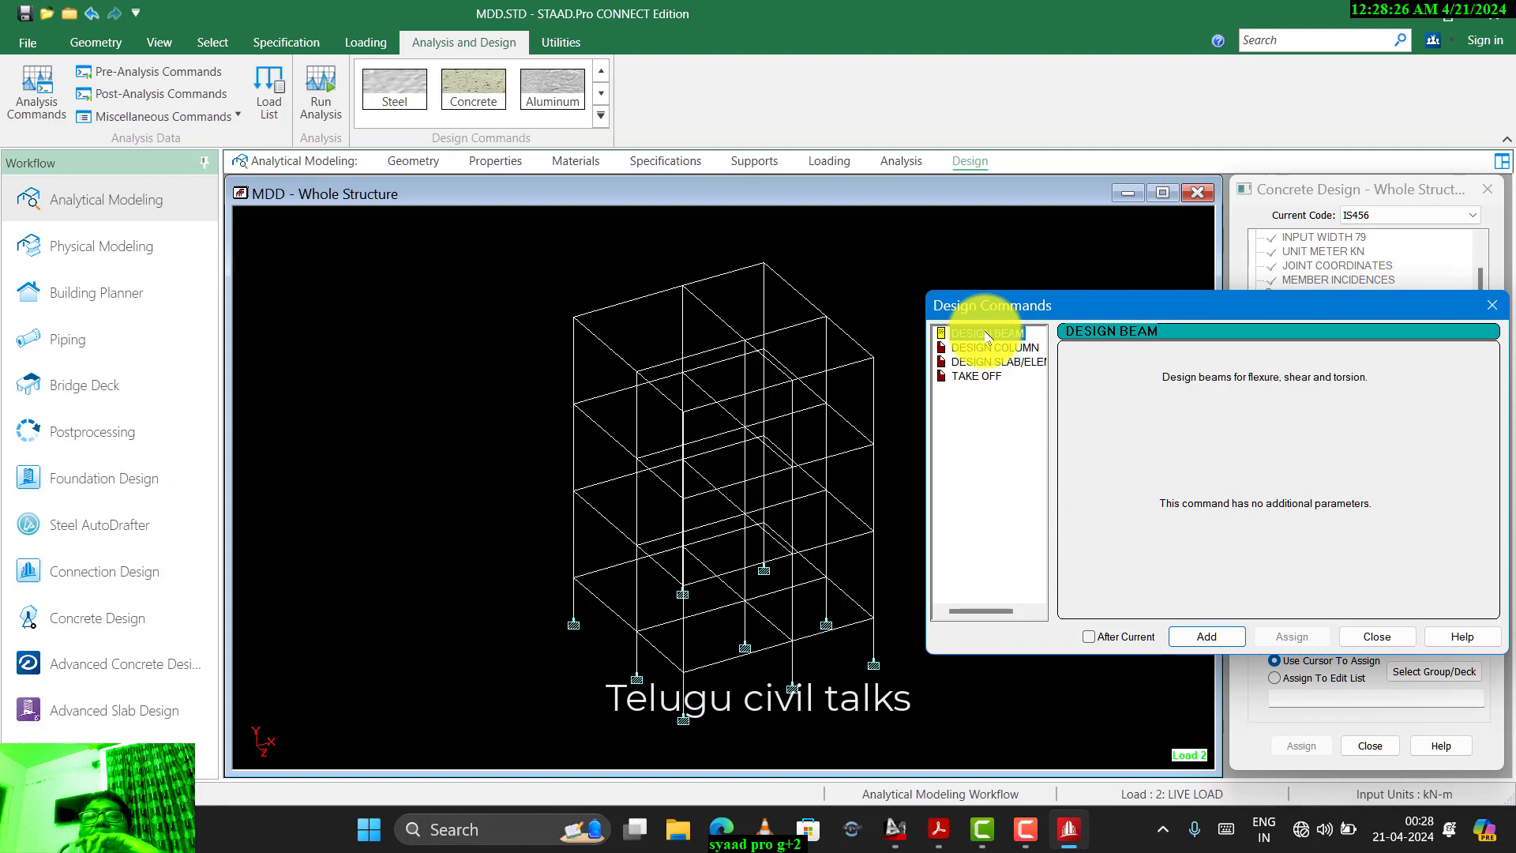
{"action": "left_click", "coordinate": [1206, 636]}
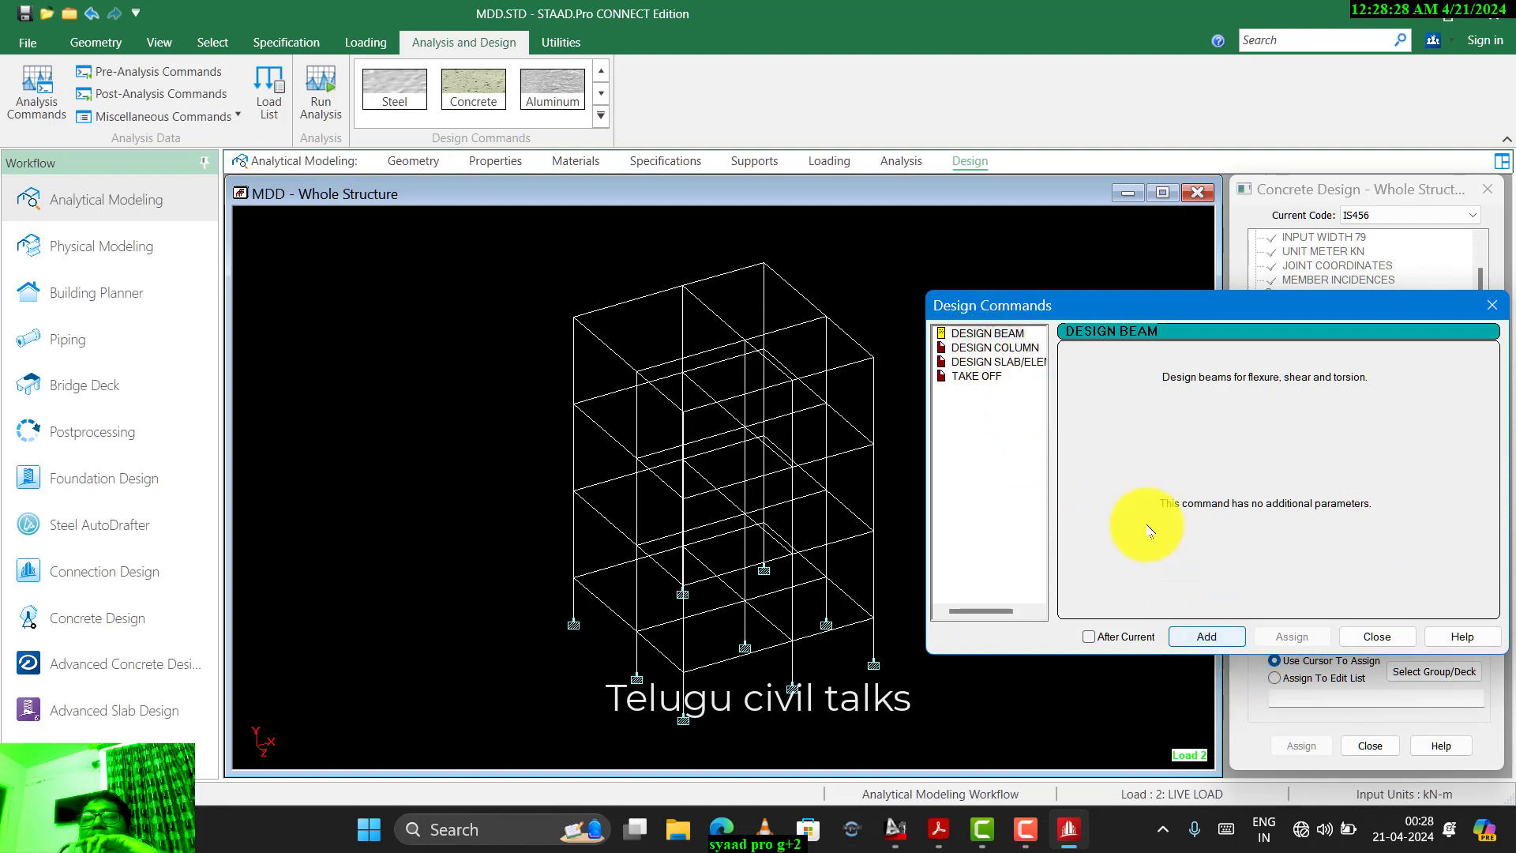
{"action": "left_click", "coordinate": [995, 347]}
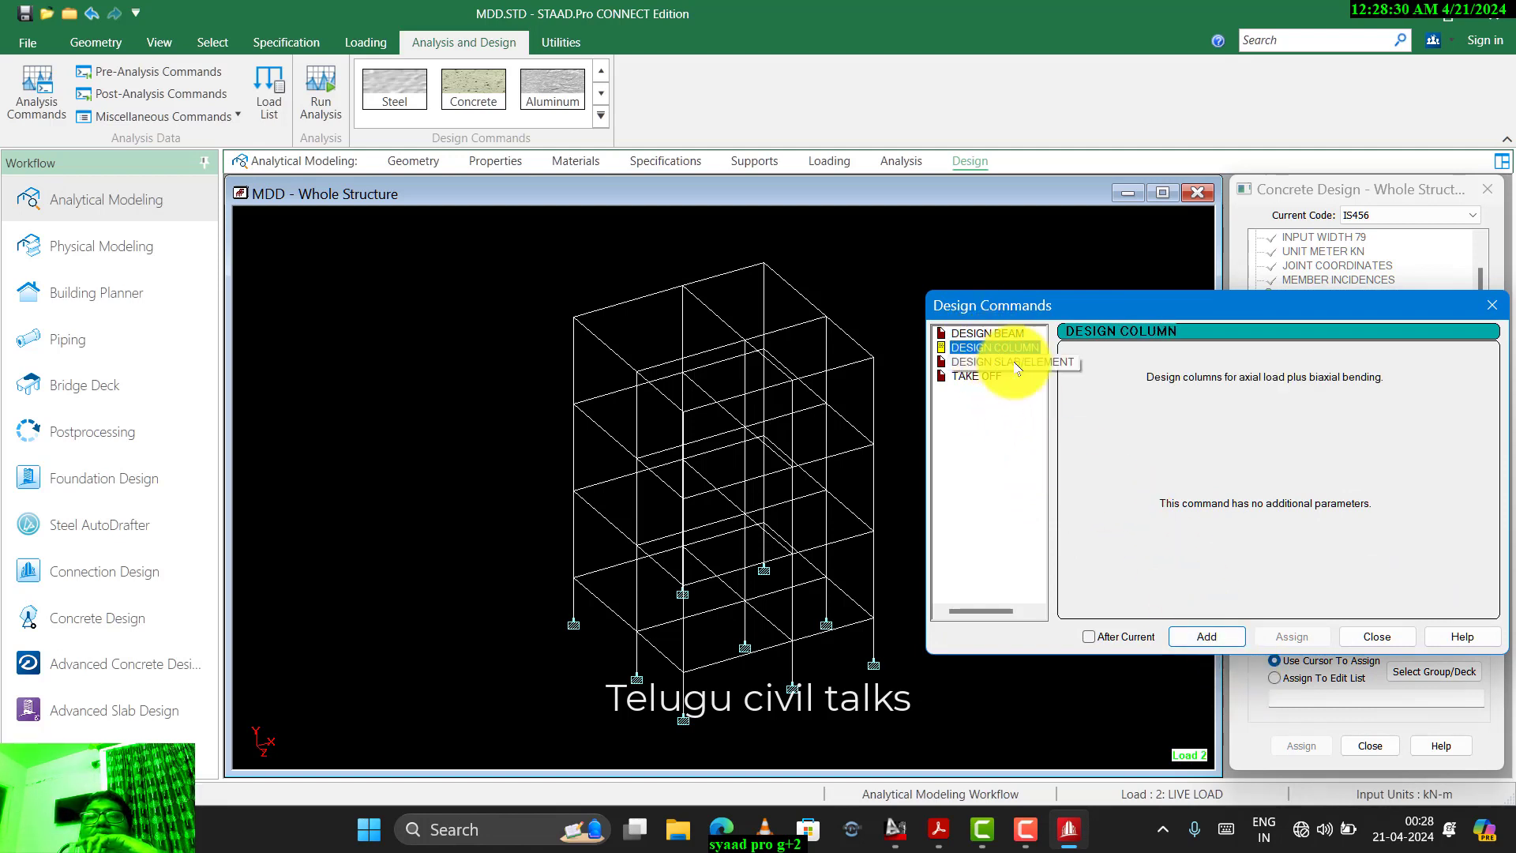
{"action": "left_click", "coordinate": [1216, 637]}
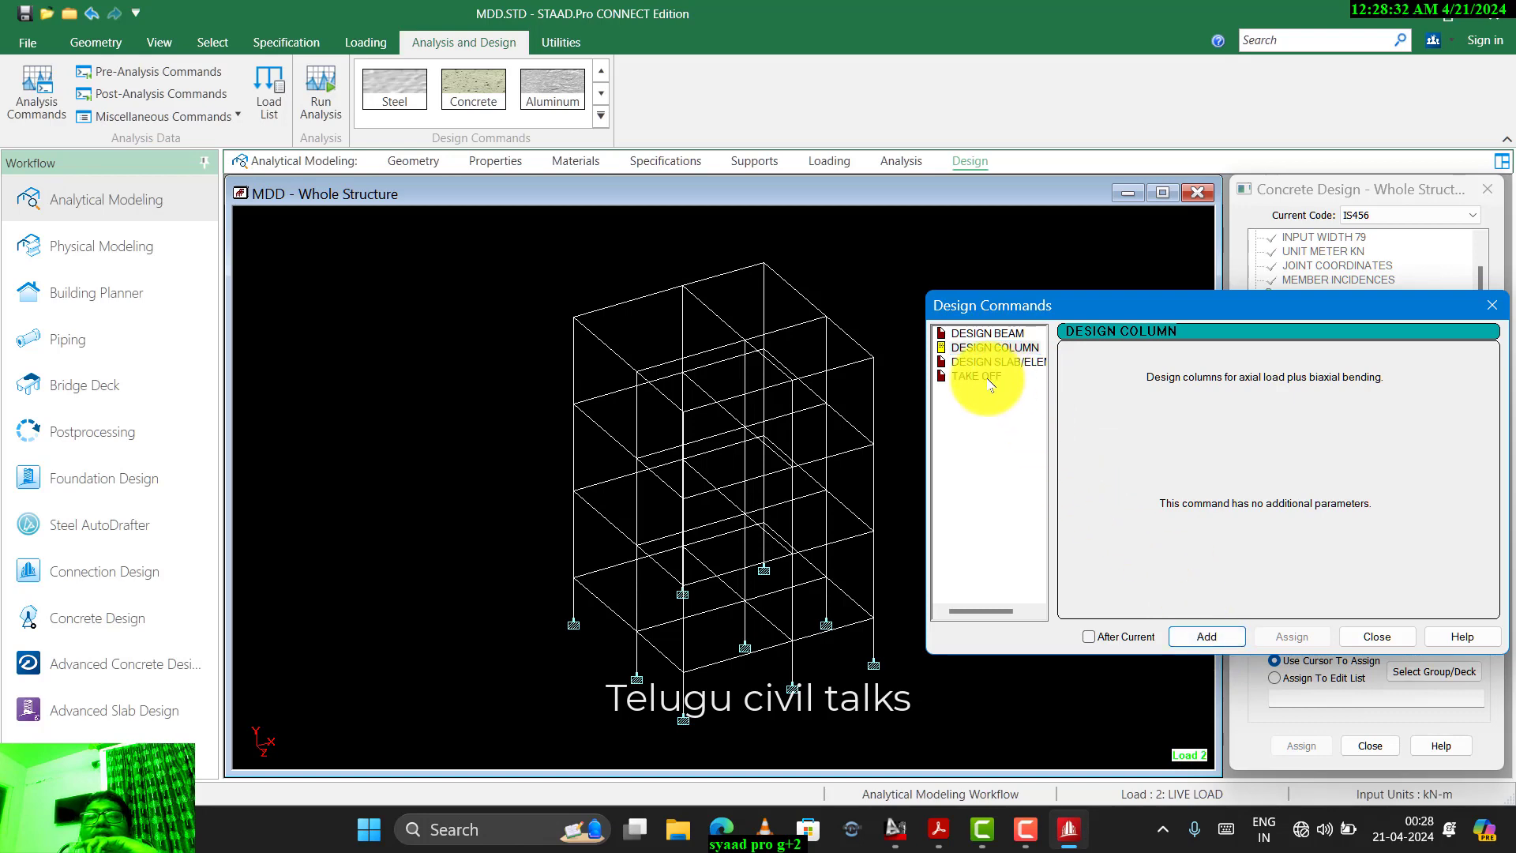
{"action": "left_click", "coordinate": [979, 376]}
{"action": "left_click", "coordinate": [1208, 638]}
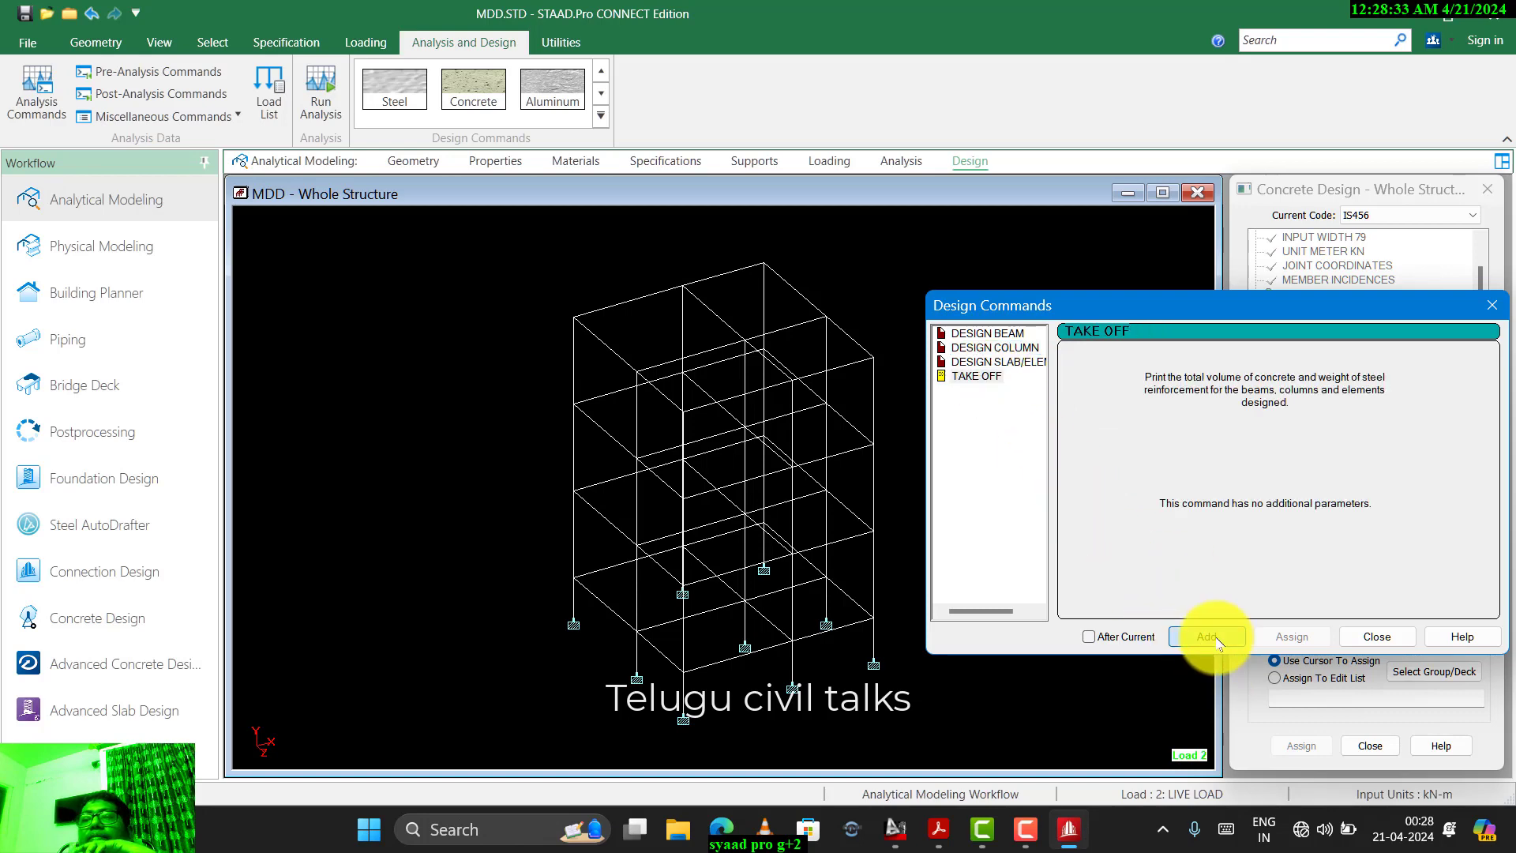
{"action": "left_click", "coordinate": [1375, 638]}
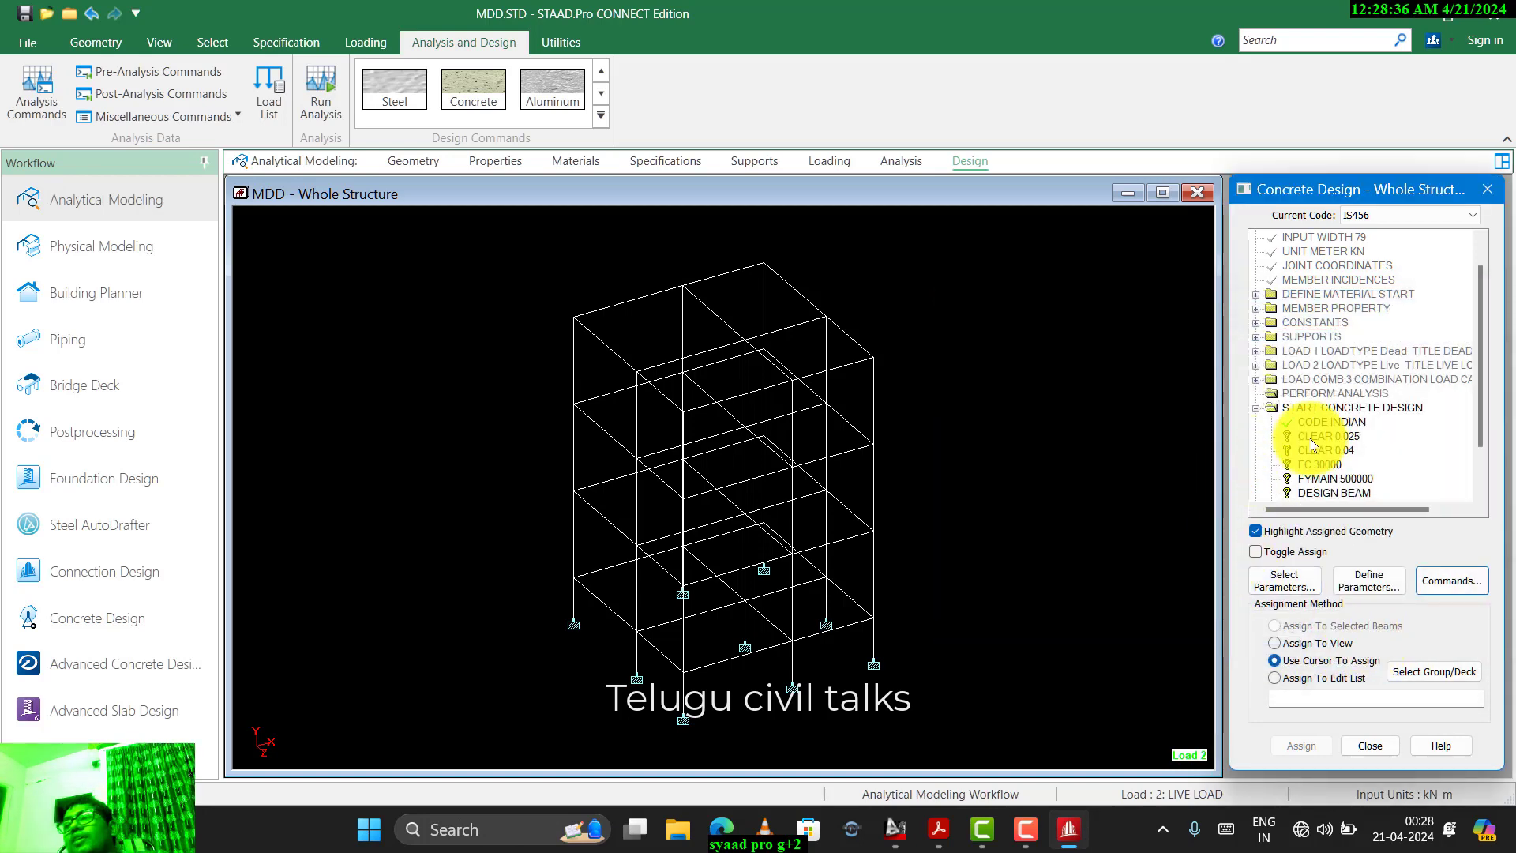
- Assign the CLEAR 0.025 cover parameter to all horizontal beams, selected parallel to the X and Z axes
{"action": "scroll", "coordinate": [1313, 444], "scroll_direction": "down", "scroll_amount": 2}
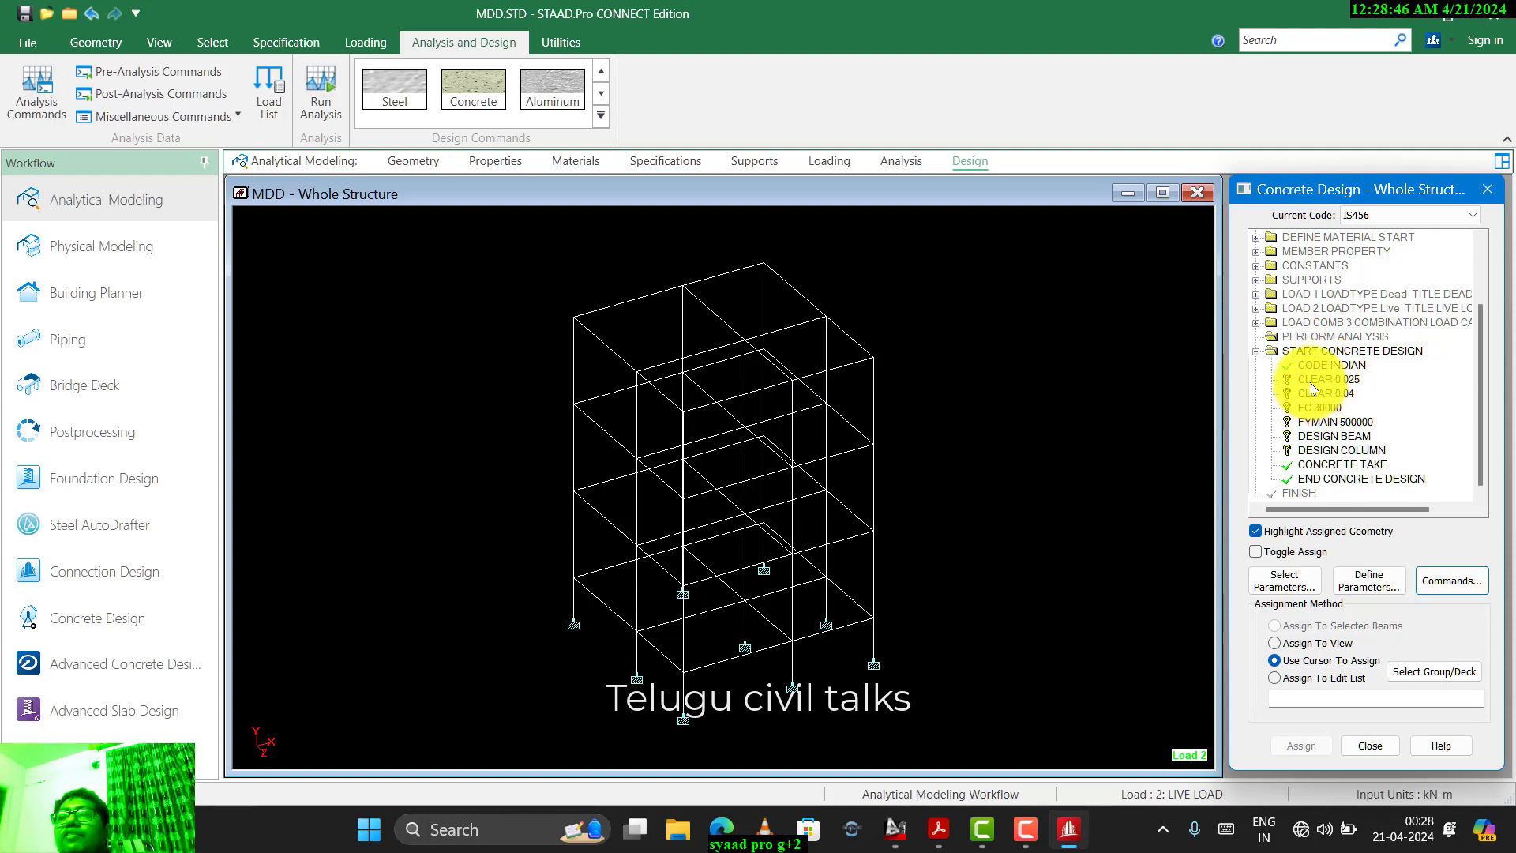
{"action": "left_click", "coordinate": [1314, 379]}
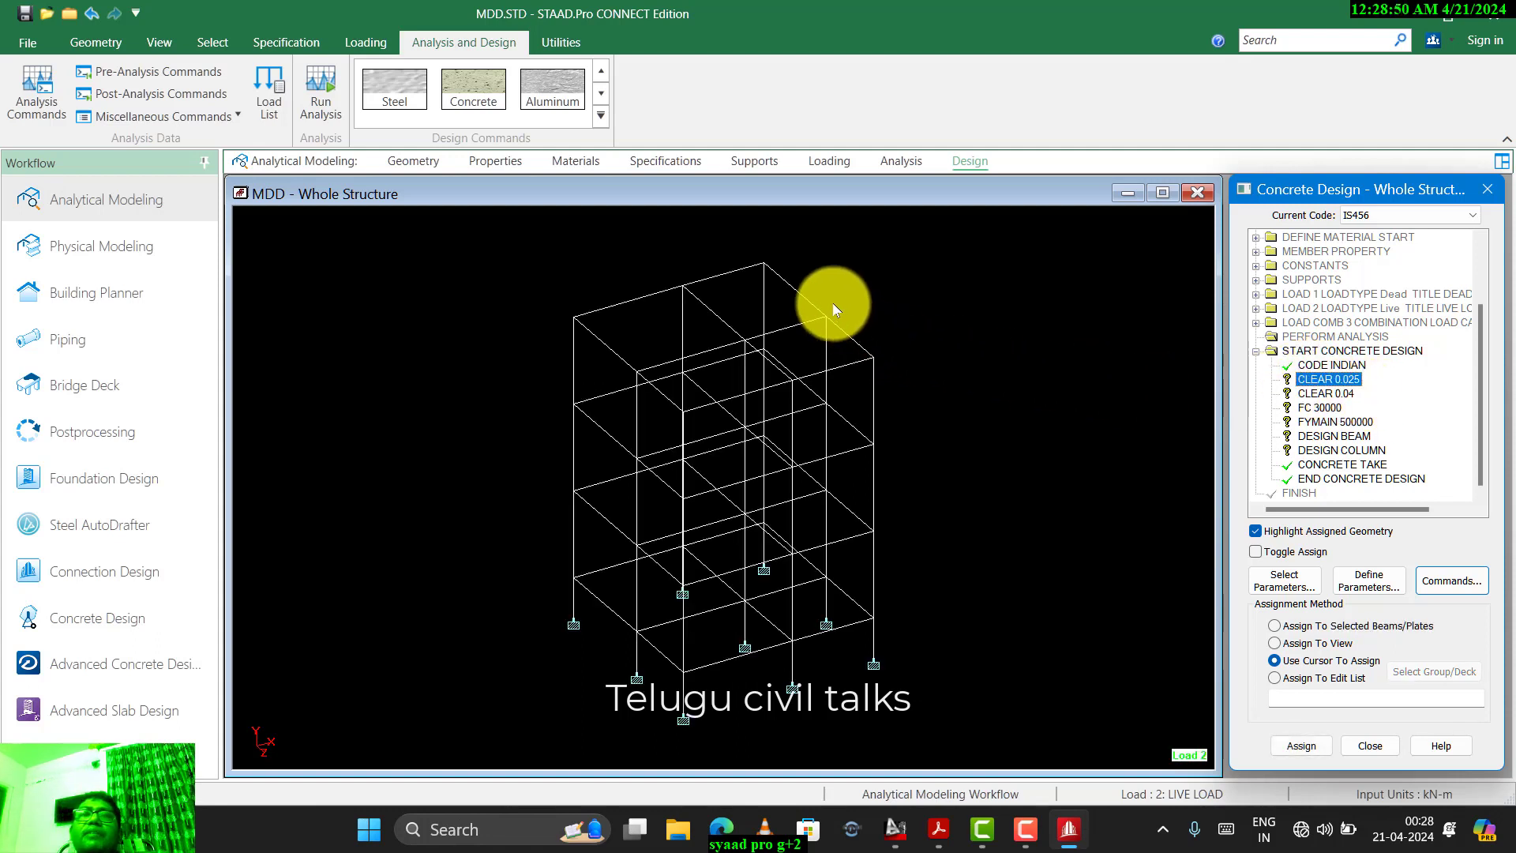
{"action": "left_click", "coordinate": [212, 49]}
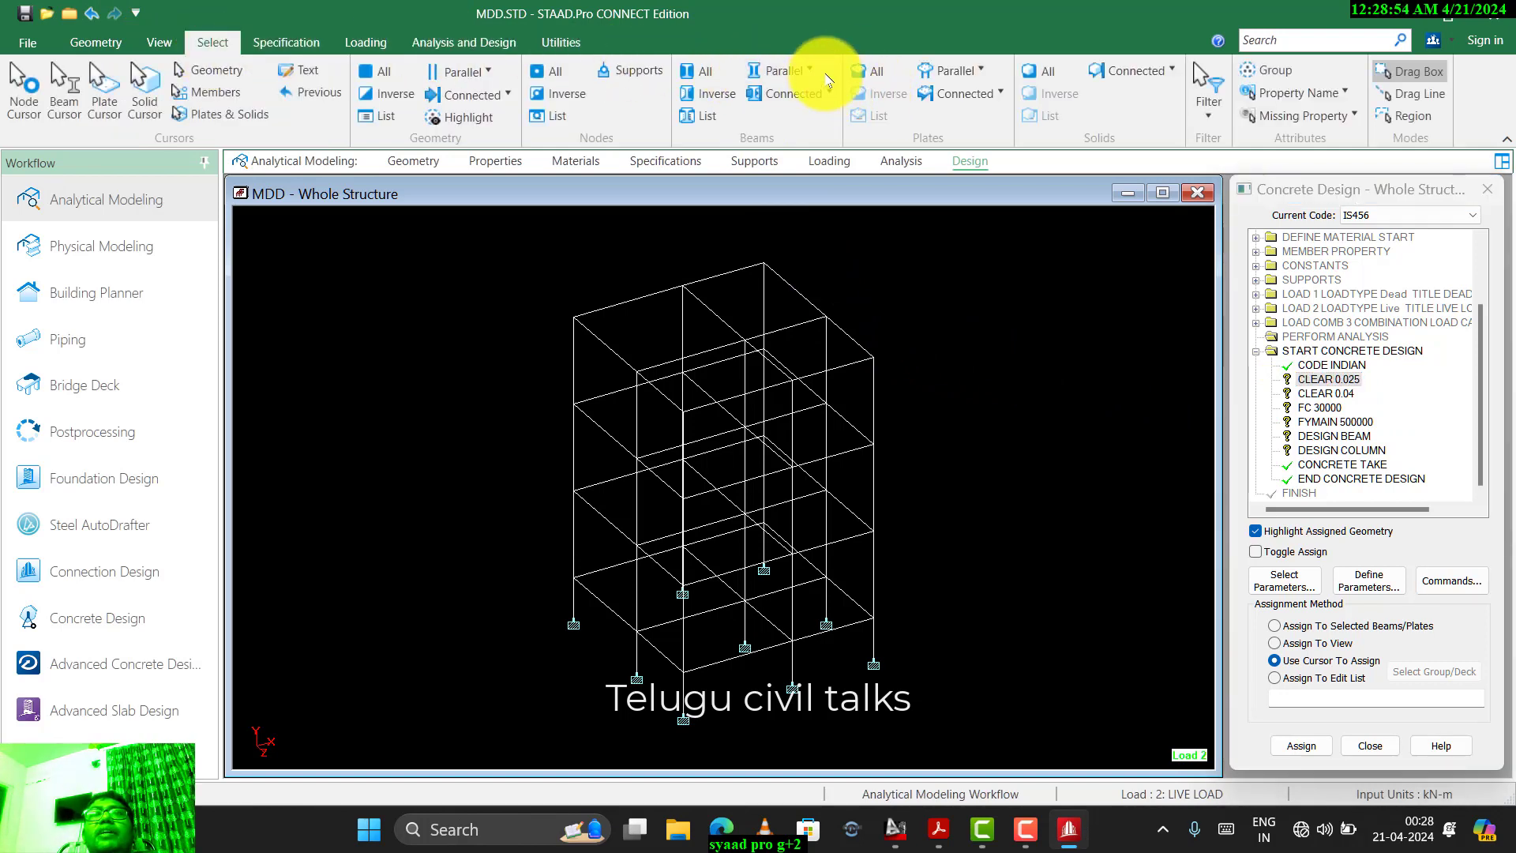
{"action": "left_click", "coordinate": [792, 69]}
{"action": "left_click", "coordinate": [793, 93]}
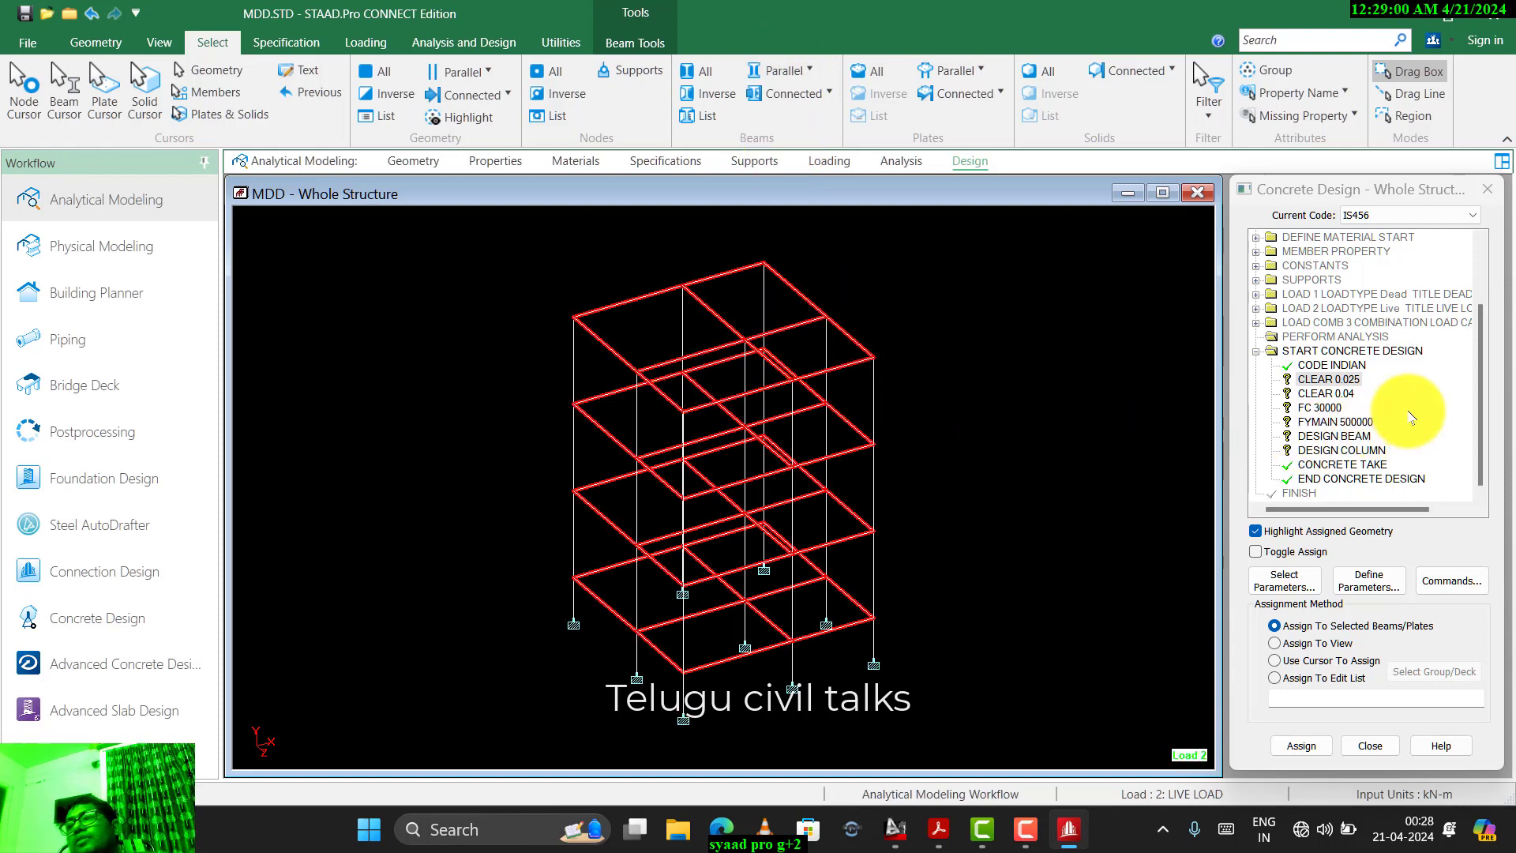
{"action": "left_click", "coordinate": [1287, 752]}
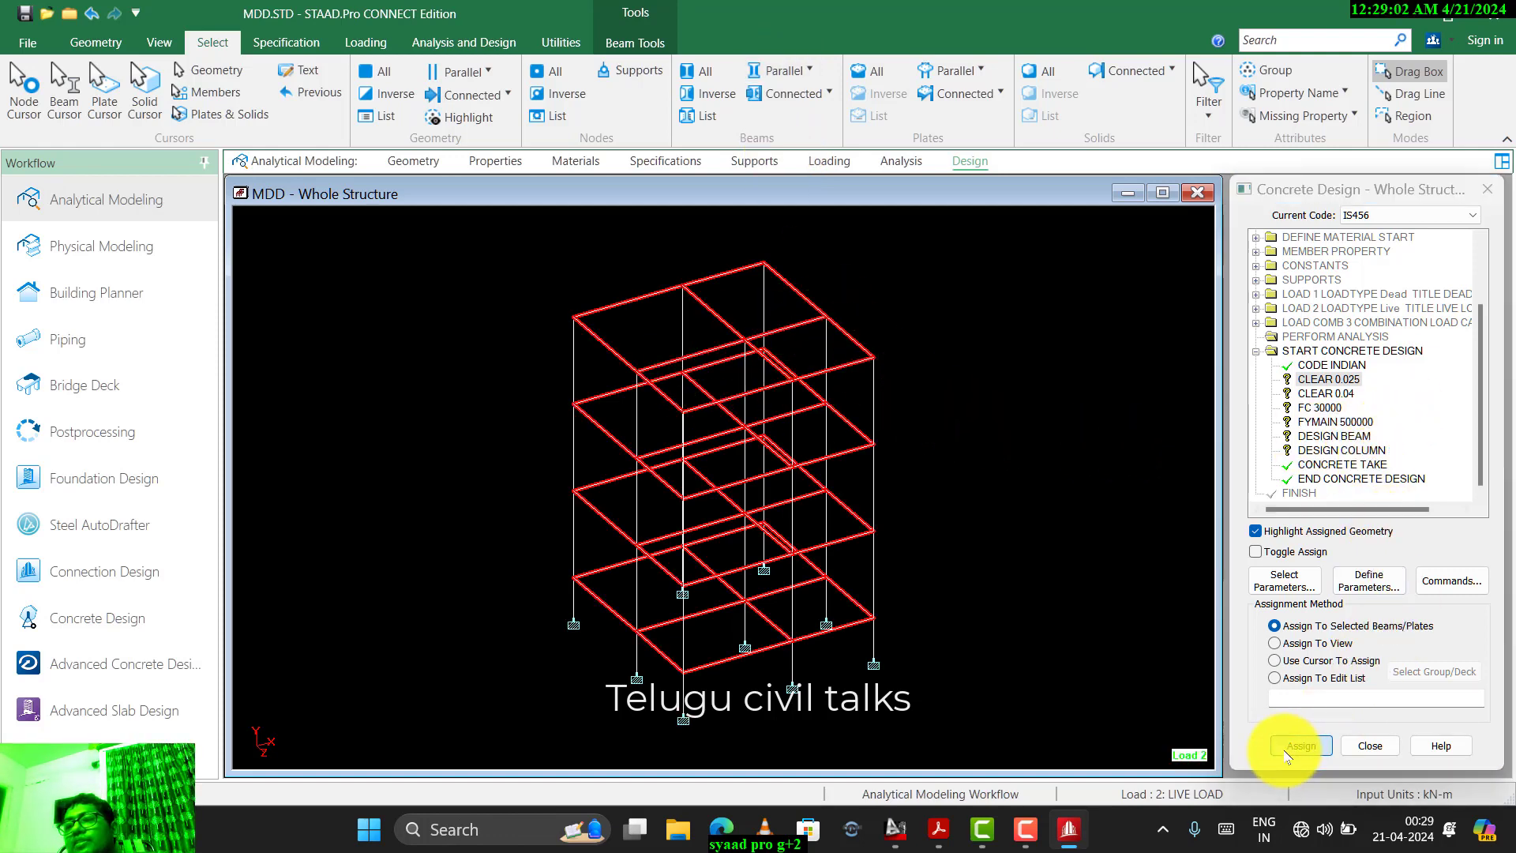
{"action": "left_click", "coordinate": [1344, 543]}
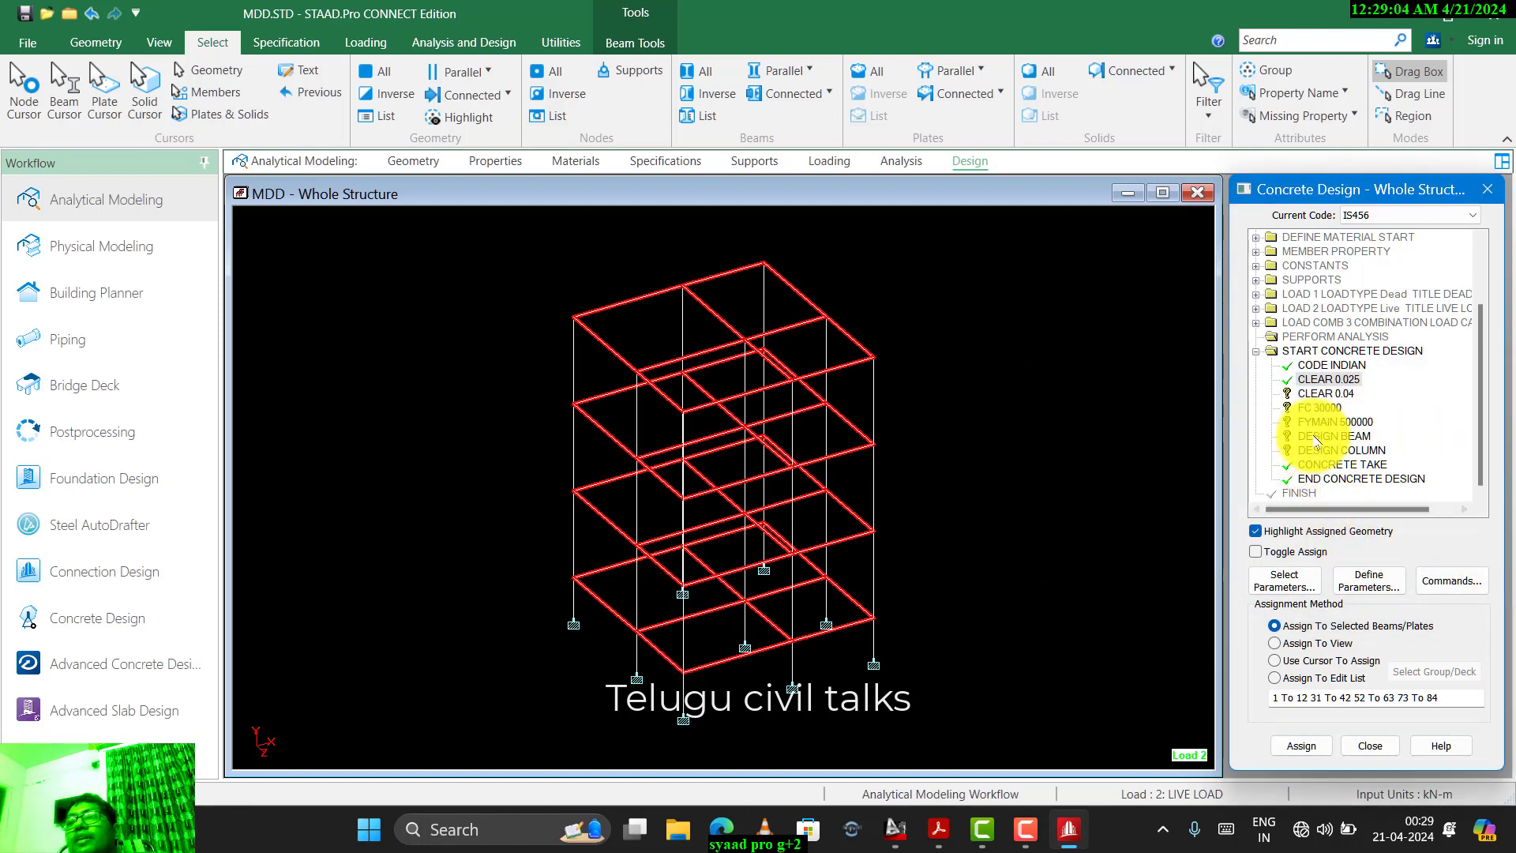
- Assign the CLEAR 0.04 cover parameter to all columns, selected parallel to the Y axis
{"action": "left_click", "coordinate": [1321, 393]}
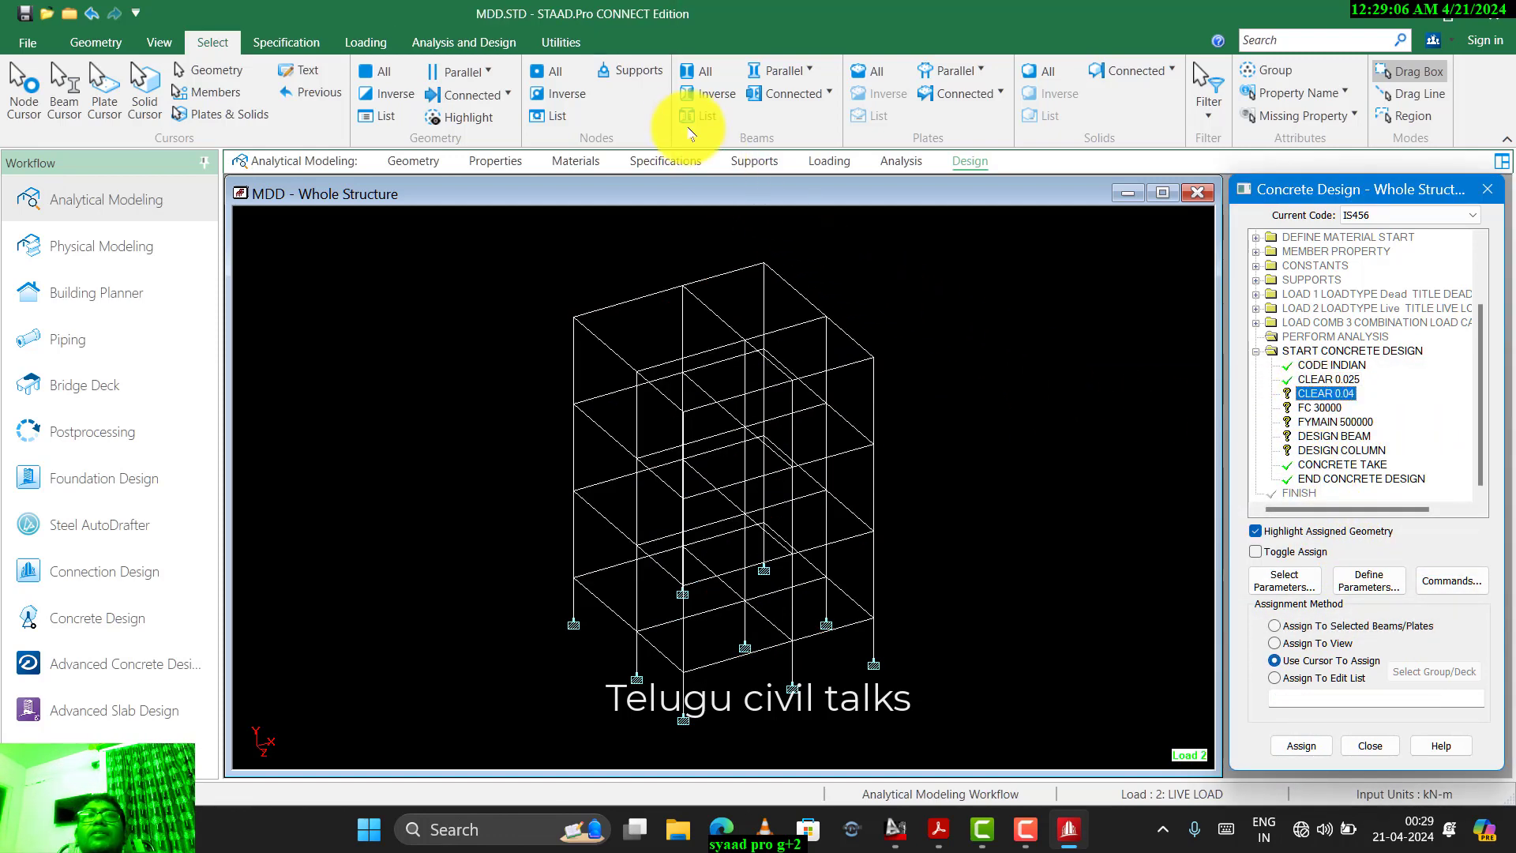
{"action": "left_click", "coordinate": [784, 71]}
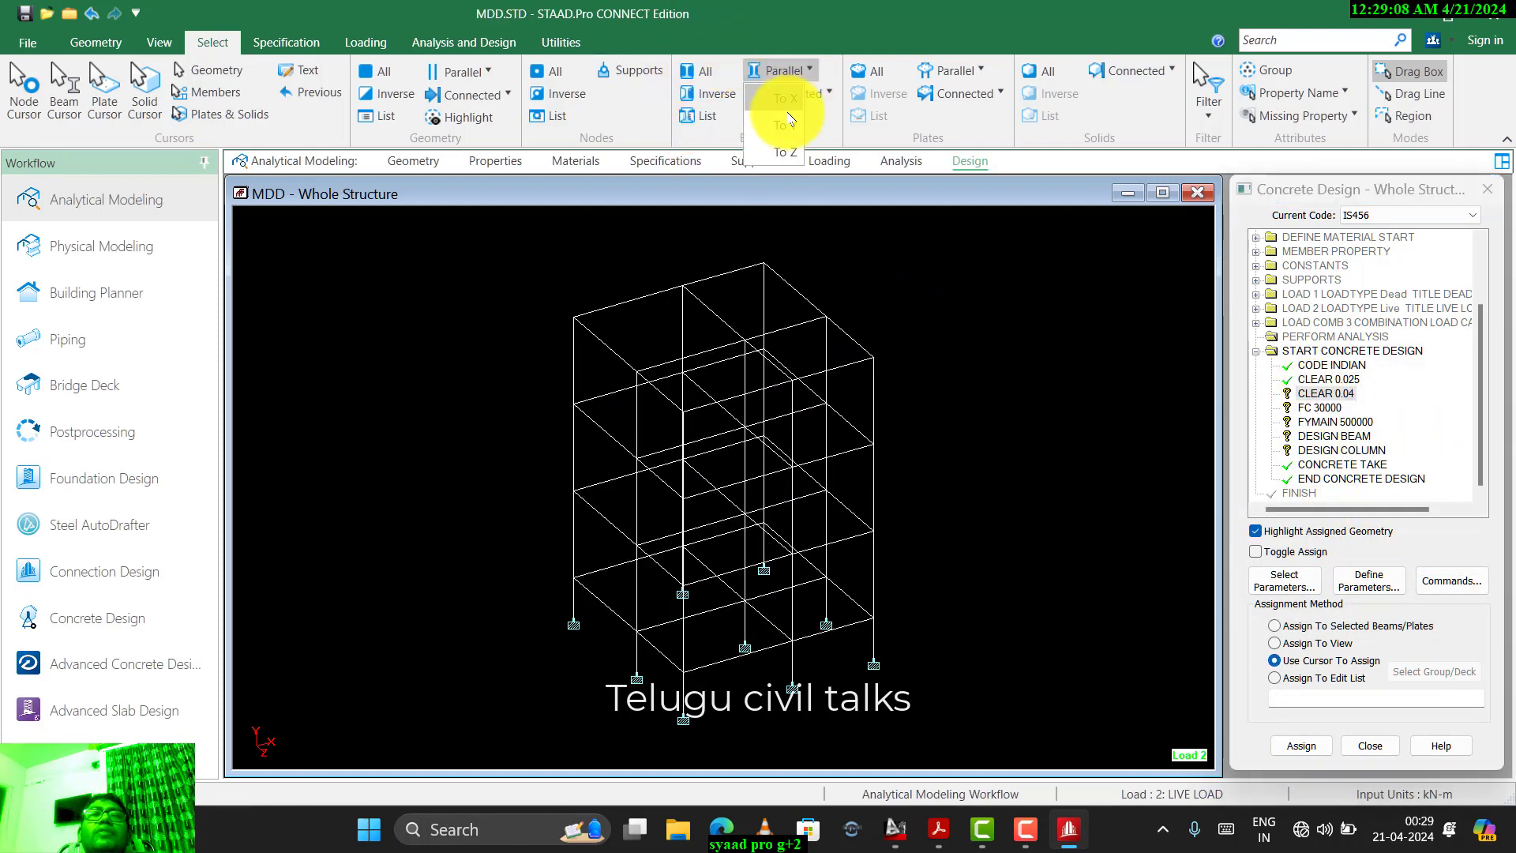
{"action": "left_click", "coordinate": [783, 125]}
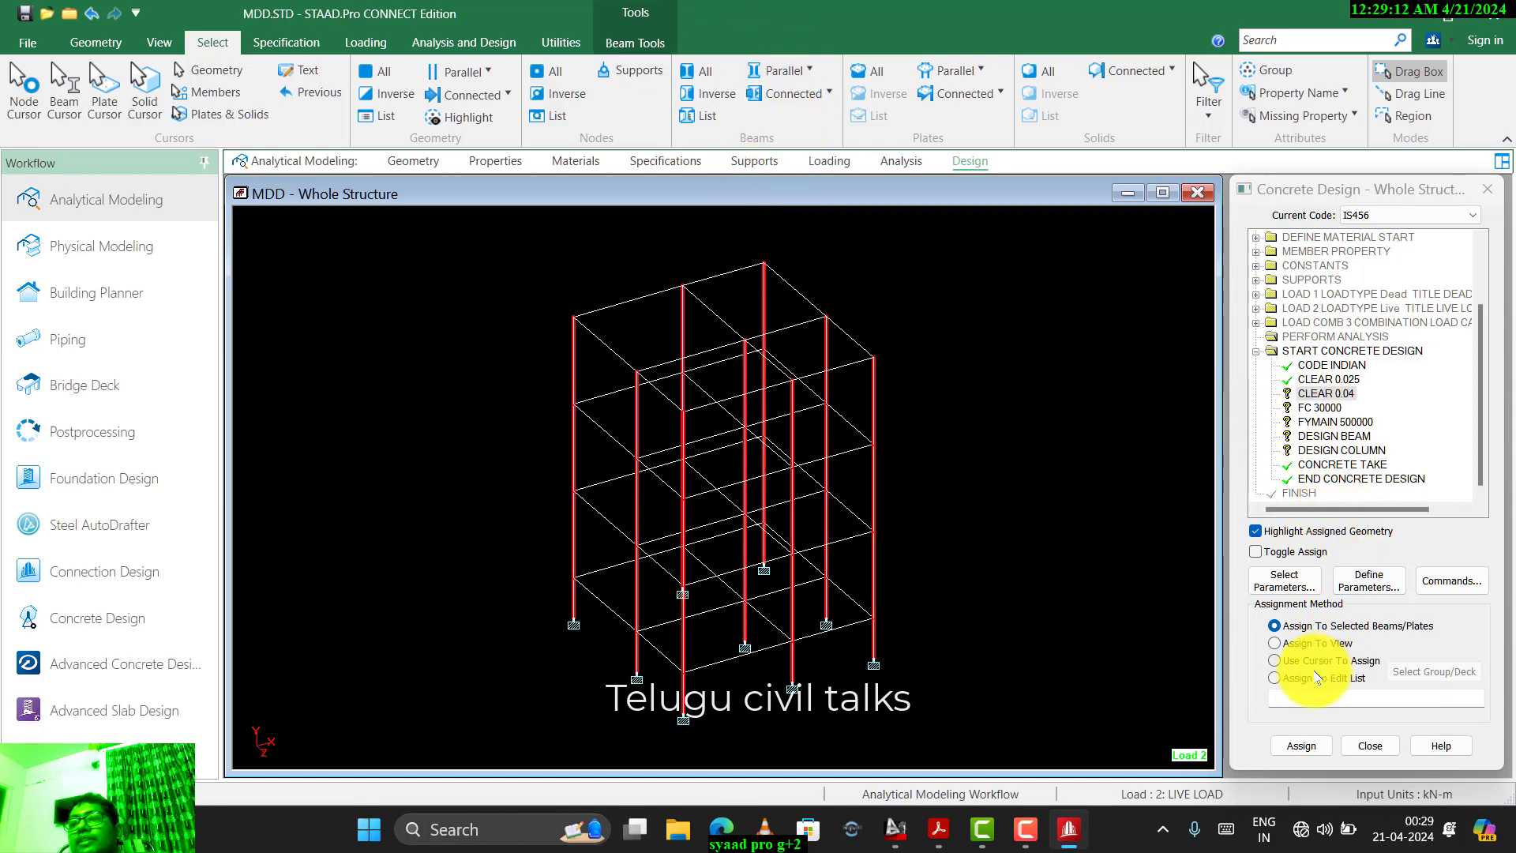
{"action": "left_click", "coordinate": [1324, 746]}
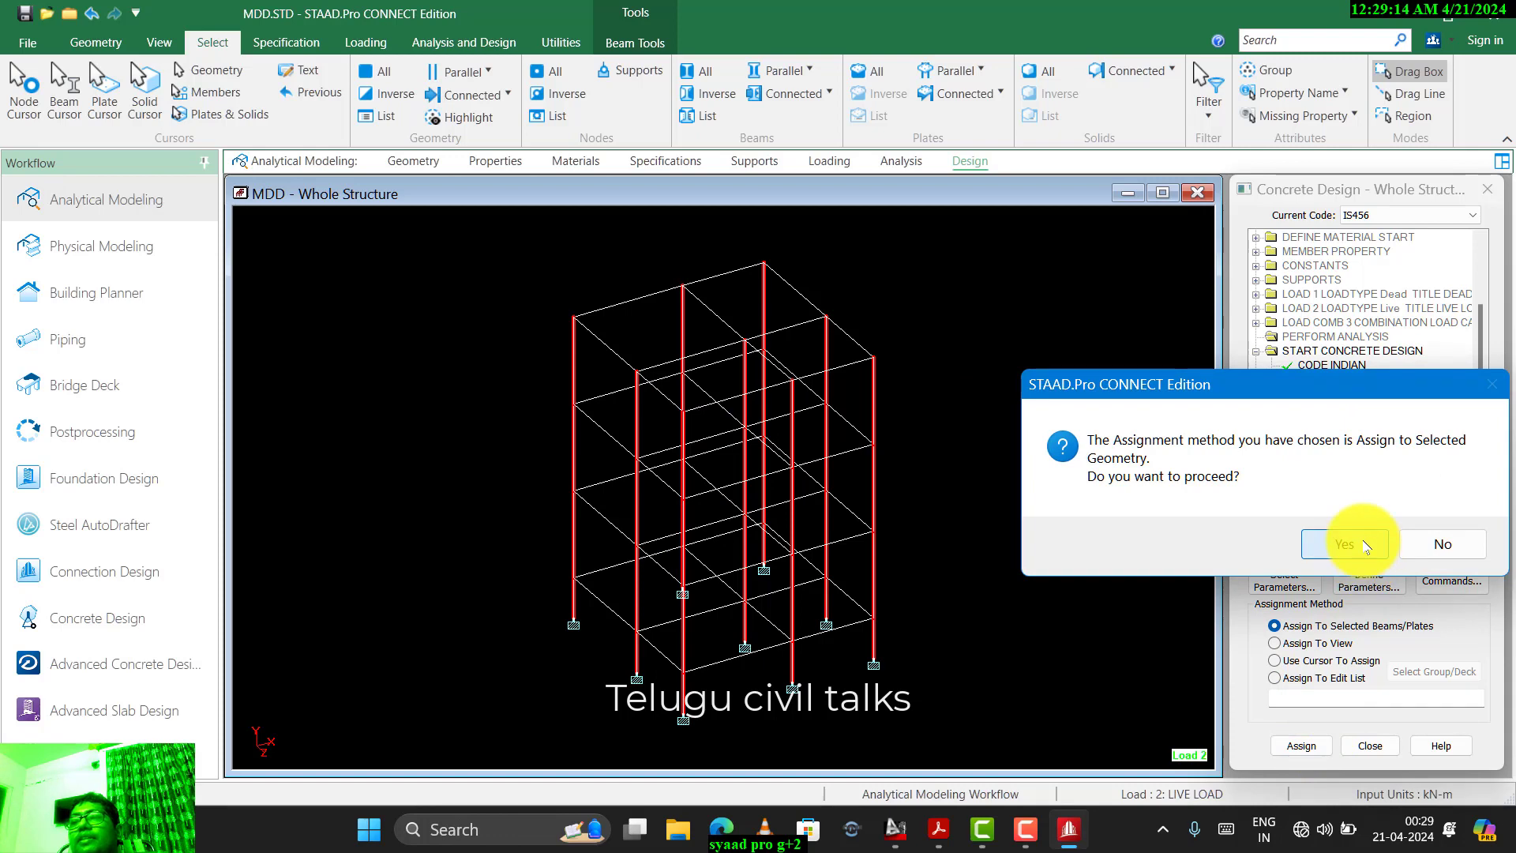
{"action": "left_click", "coordinate": [1349, 543]}
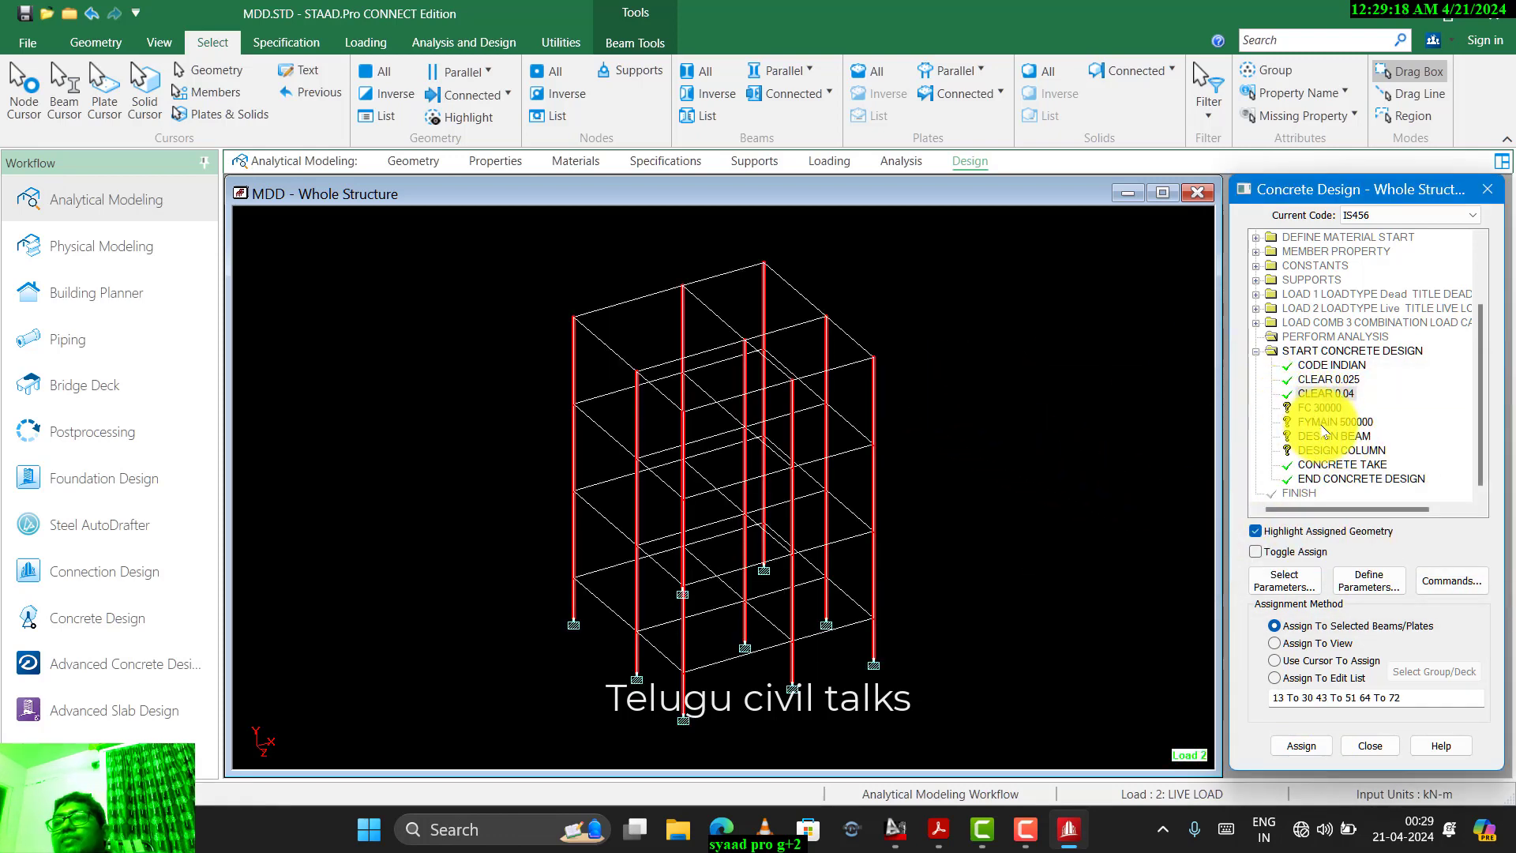
- Assign the FC 30000 concrete strength parameter to all members in the view
{"action": "left_click", "coordinate": [1320, 407]}
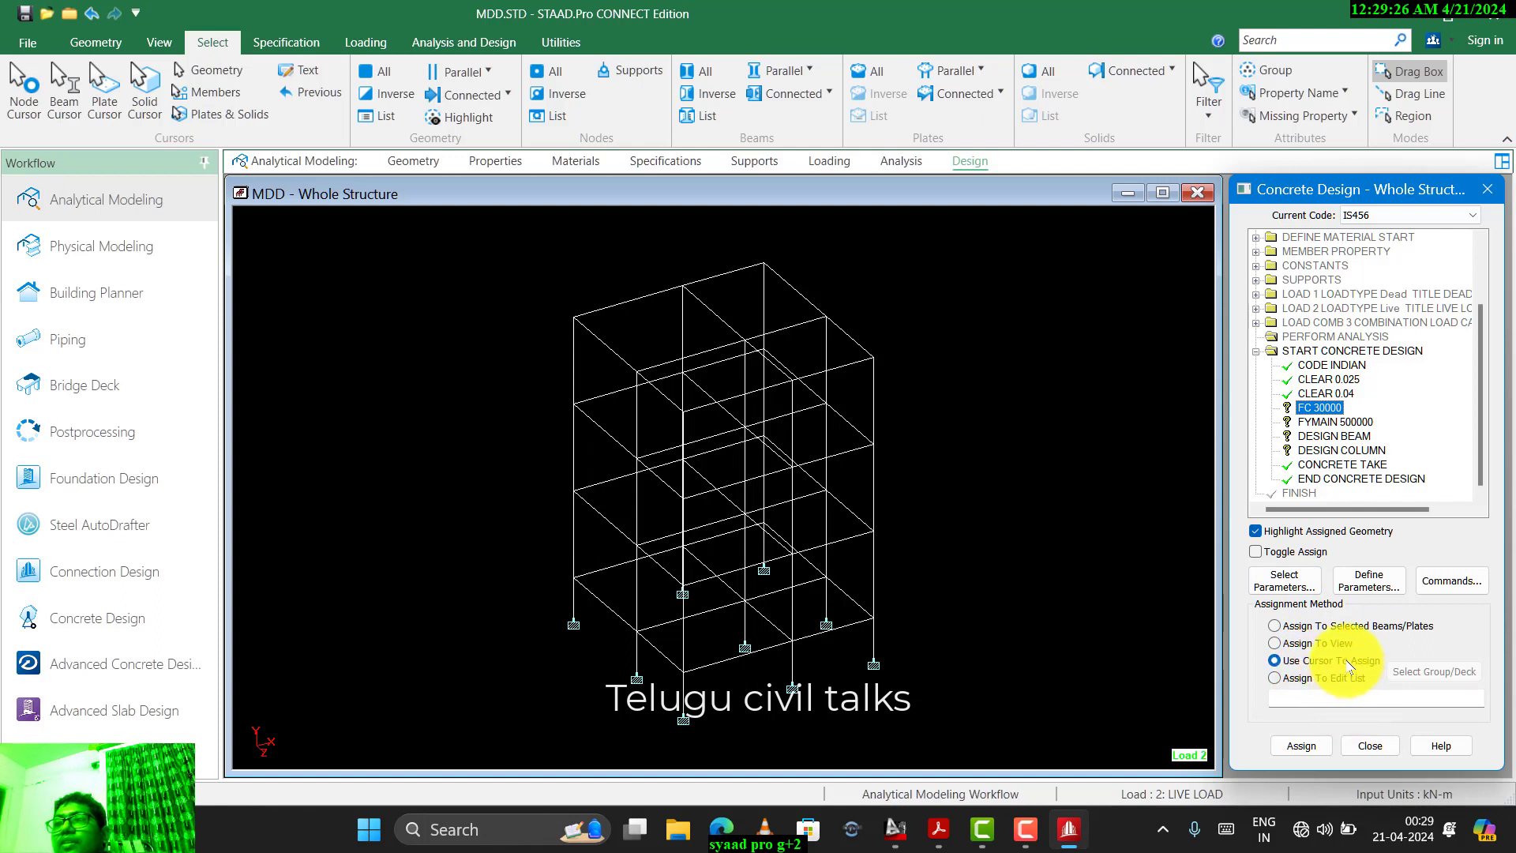
{"action": "left_click", "coordinate": [1334, 643]}
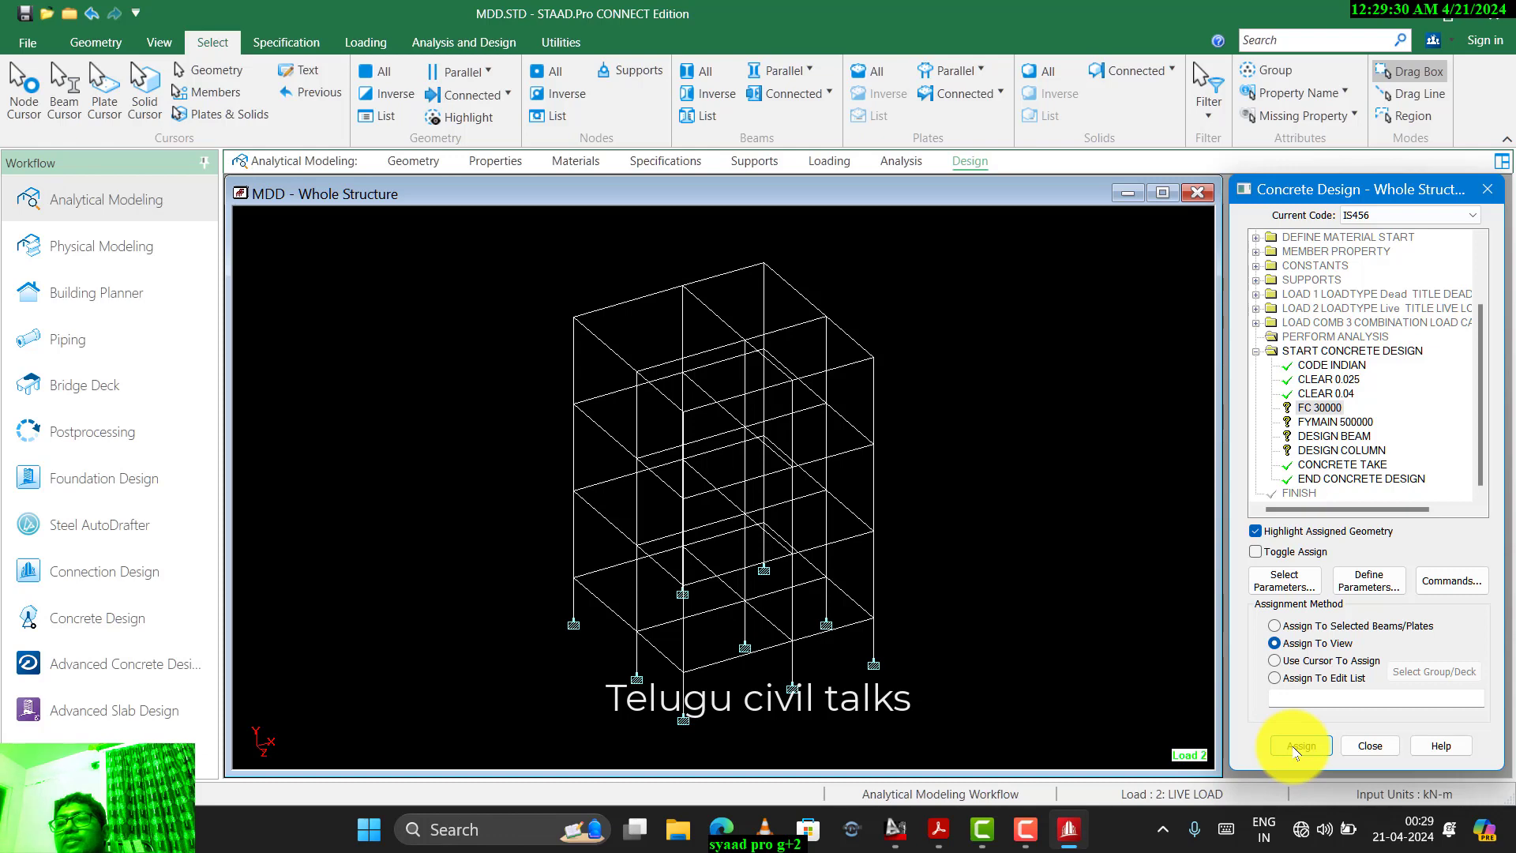
{"action": "left_click", "coordinate": [1295, 749]}
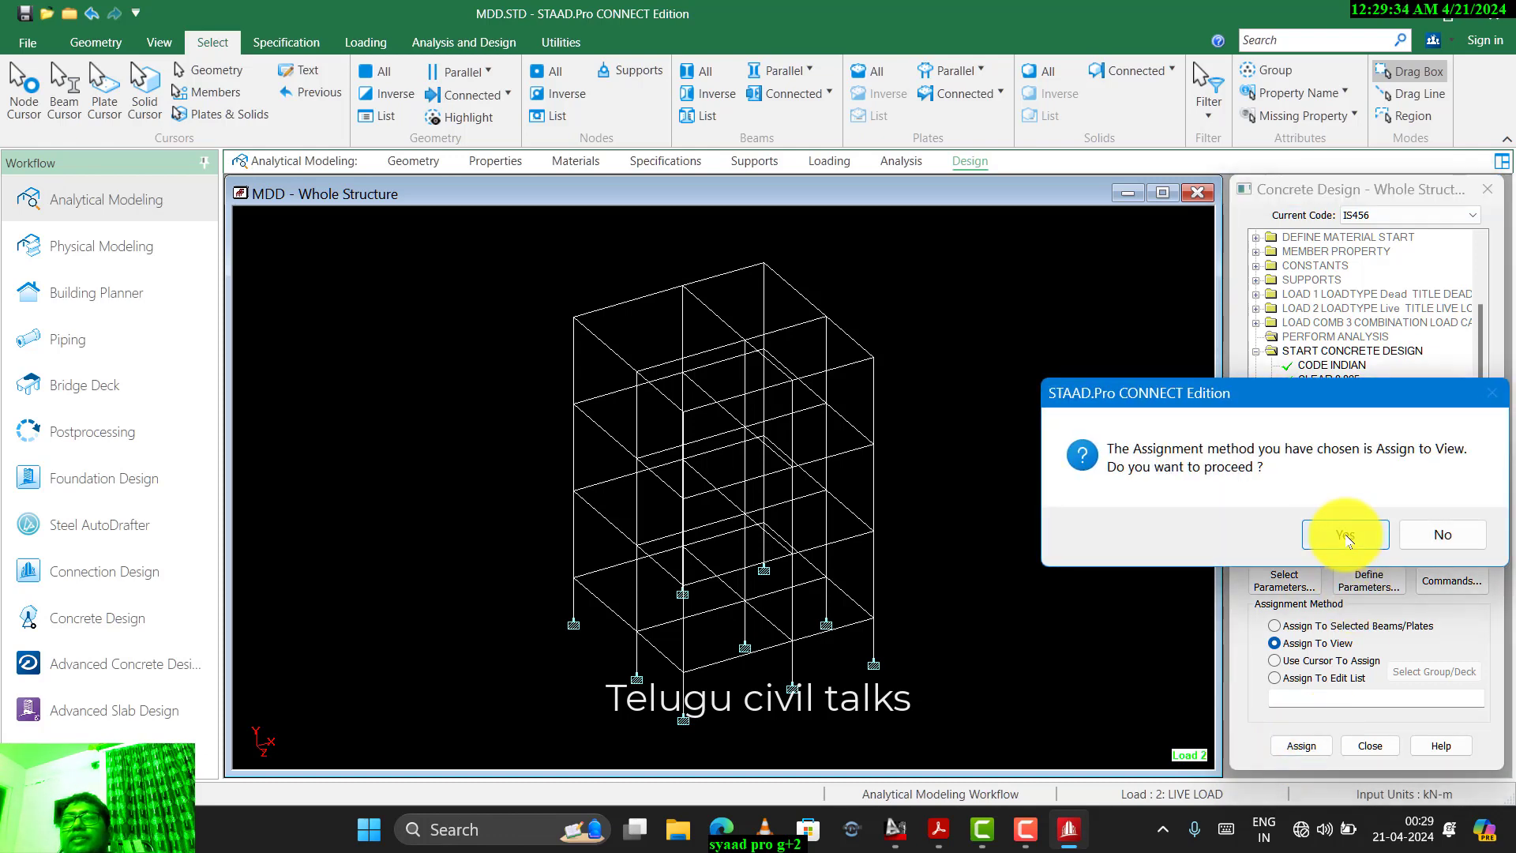
{"action": "left_click", "coordinate": [1345, 535]}
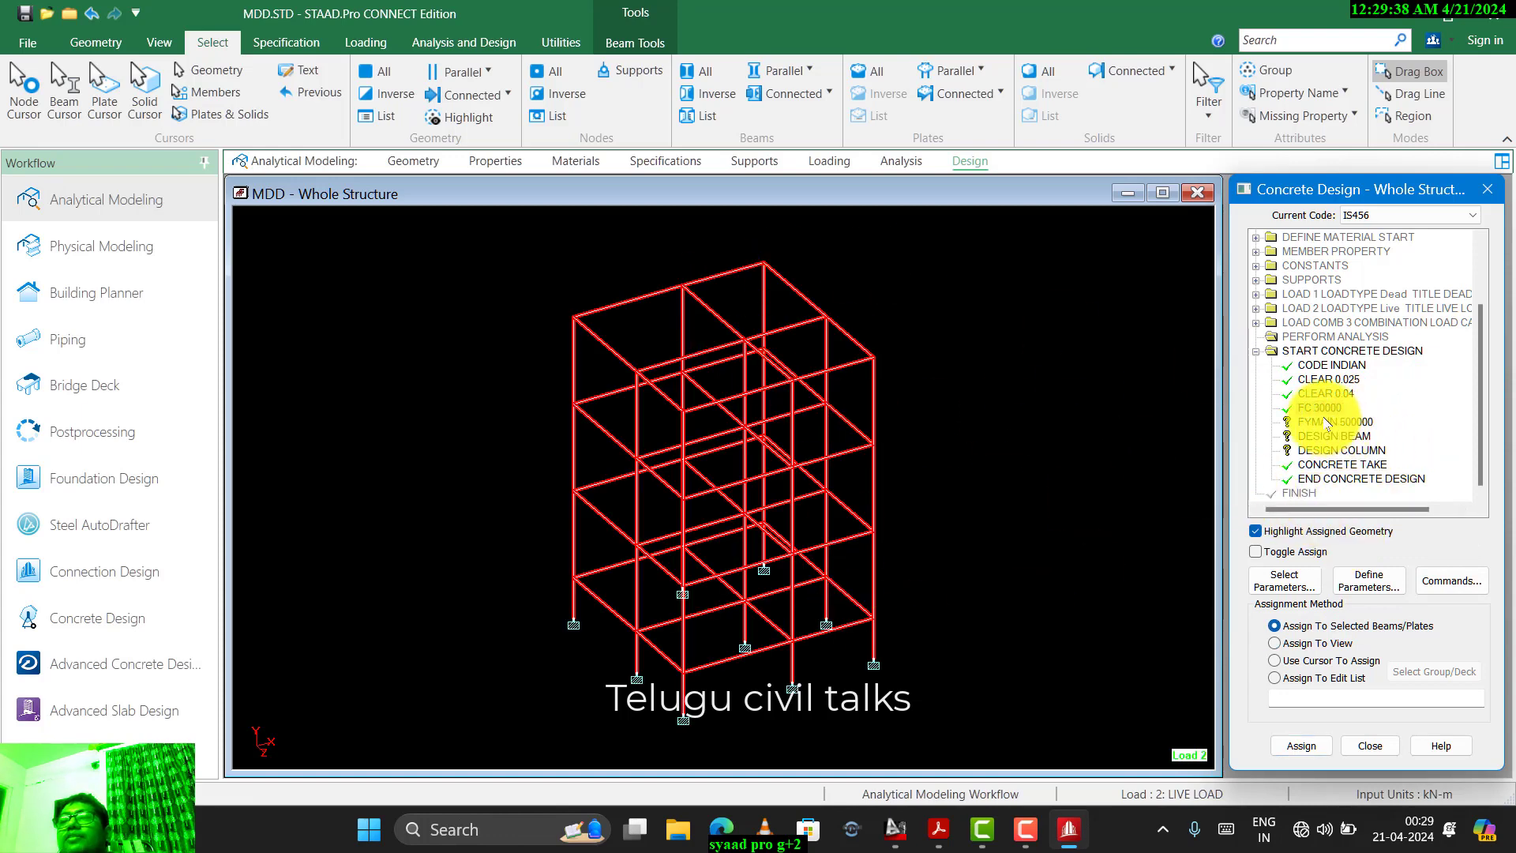
- Assign the FYMAIN 500000 main steel strength parameter to all members in the view
{"action": "left_click", "coordinate": [1328, 423]}
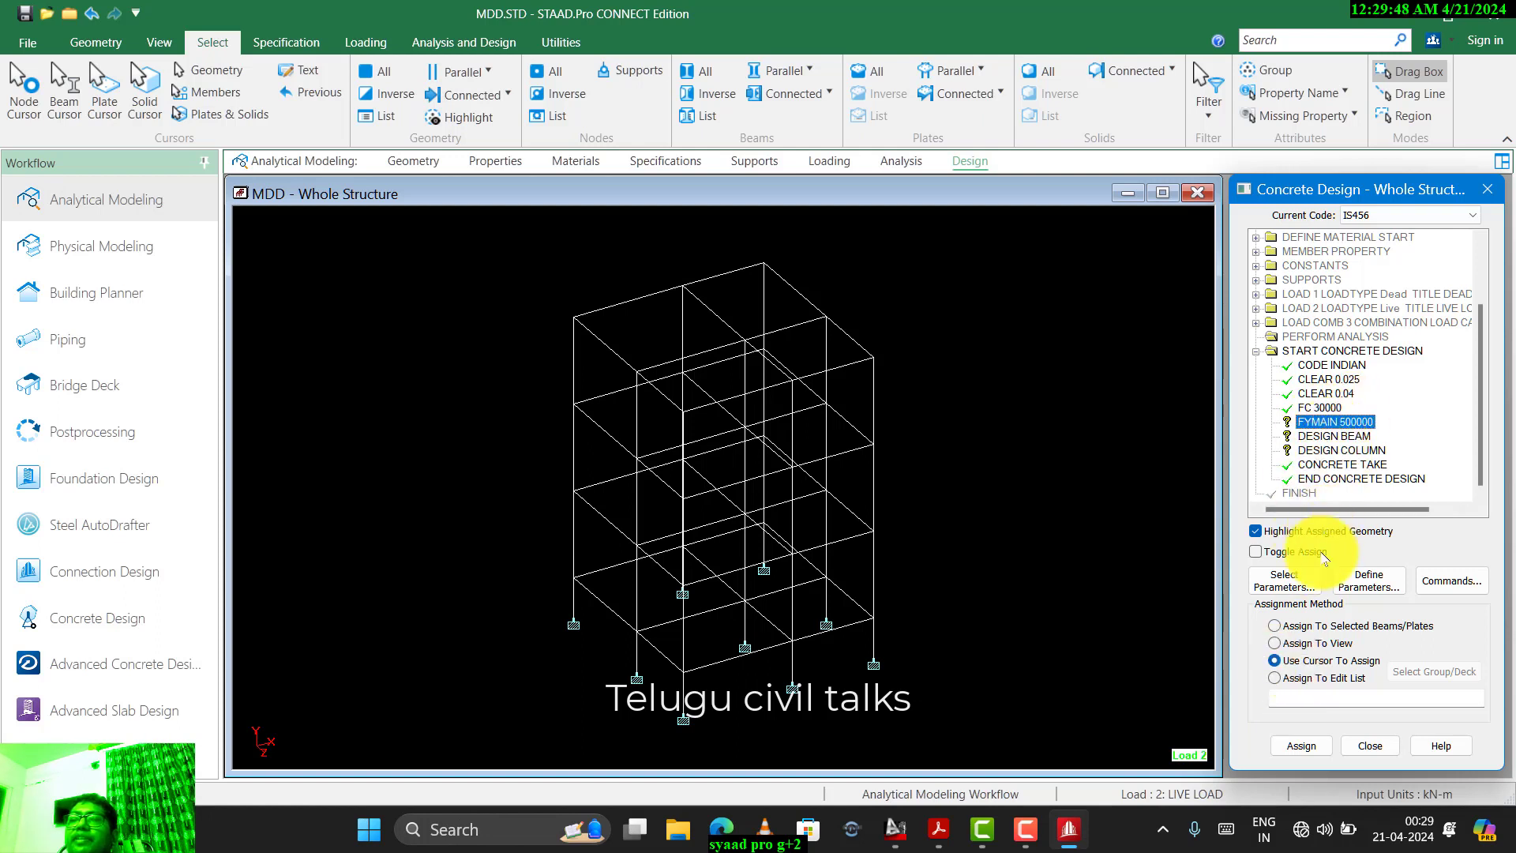
{"action": "left_click", "coordinate": [1311, 643]}
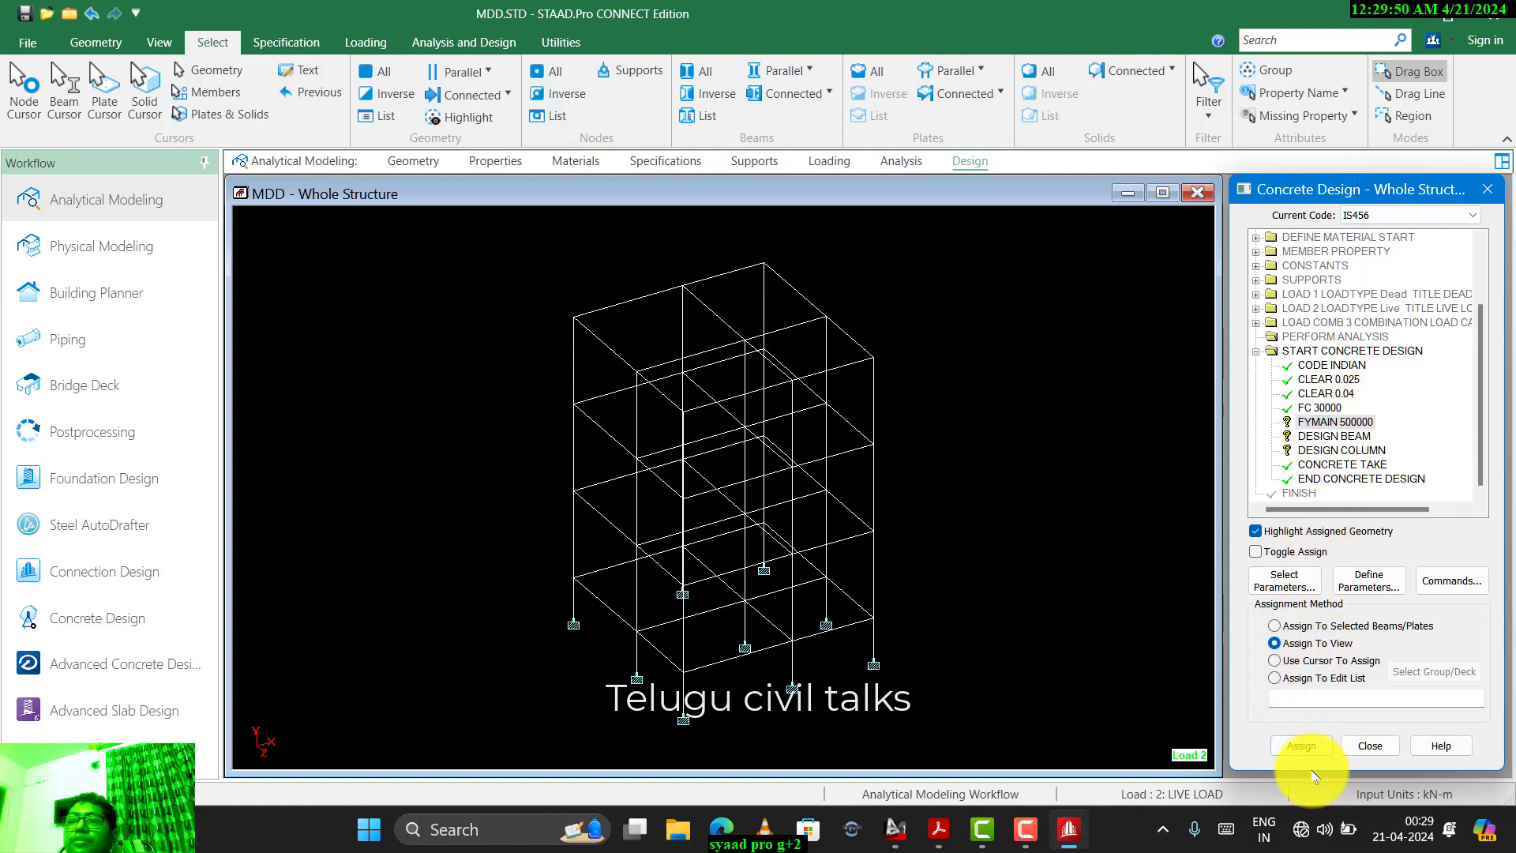
{"action": "left_click", "coordinate": [1301, 746]}
{"action": "left_click", "coordinate": [1374, 536]}
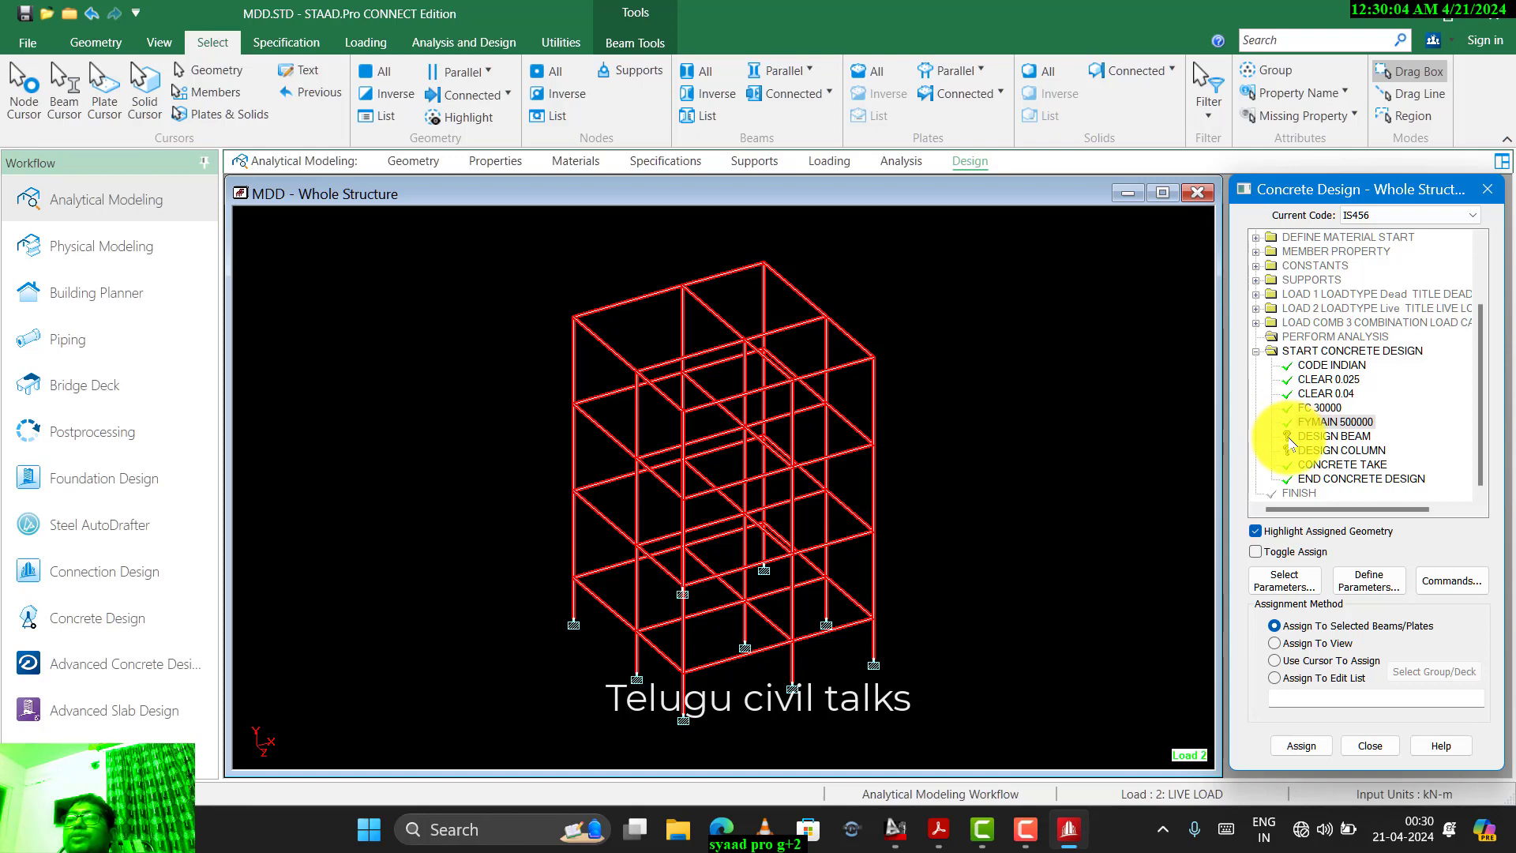
{"action": "left_click", "coordinate": [1331, 438]}
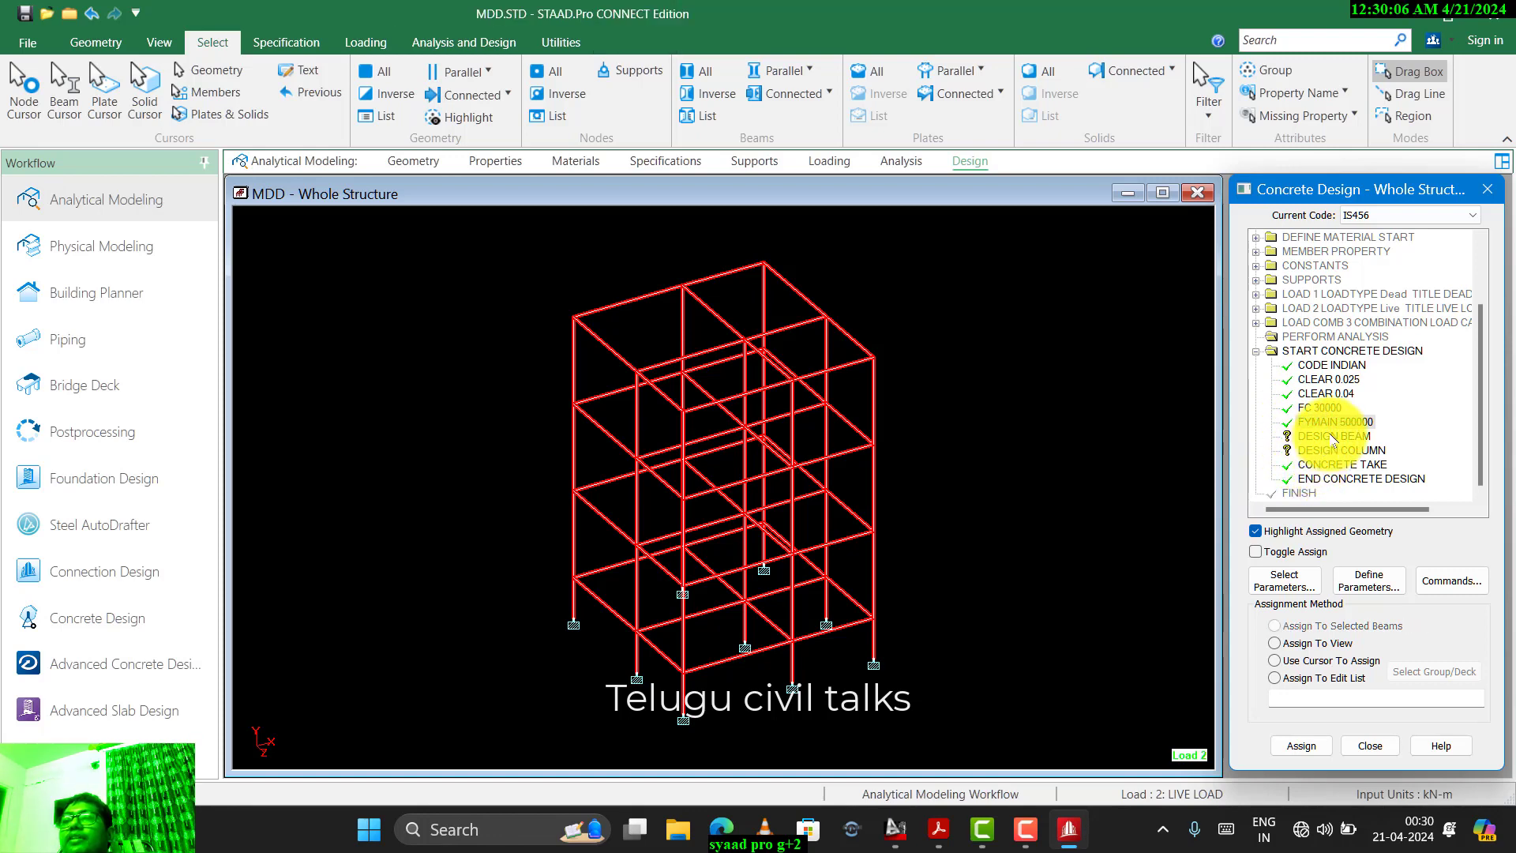
{"action": "left_click", "coordinate": [785, 70]}
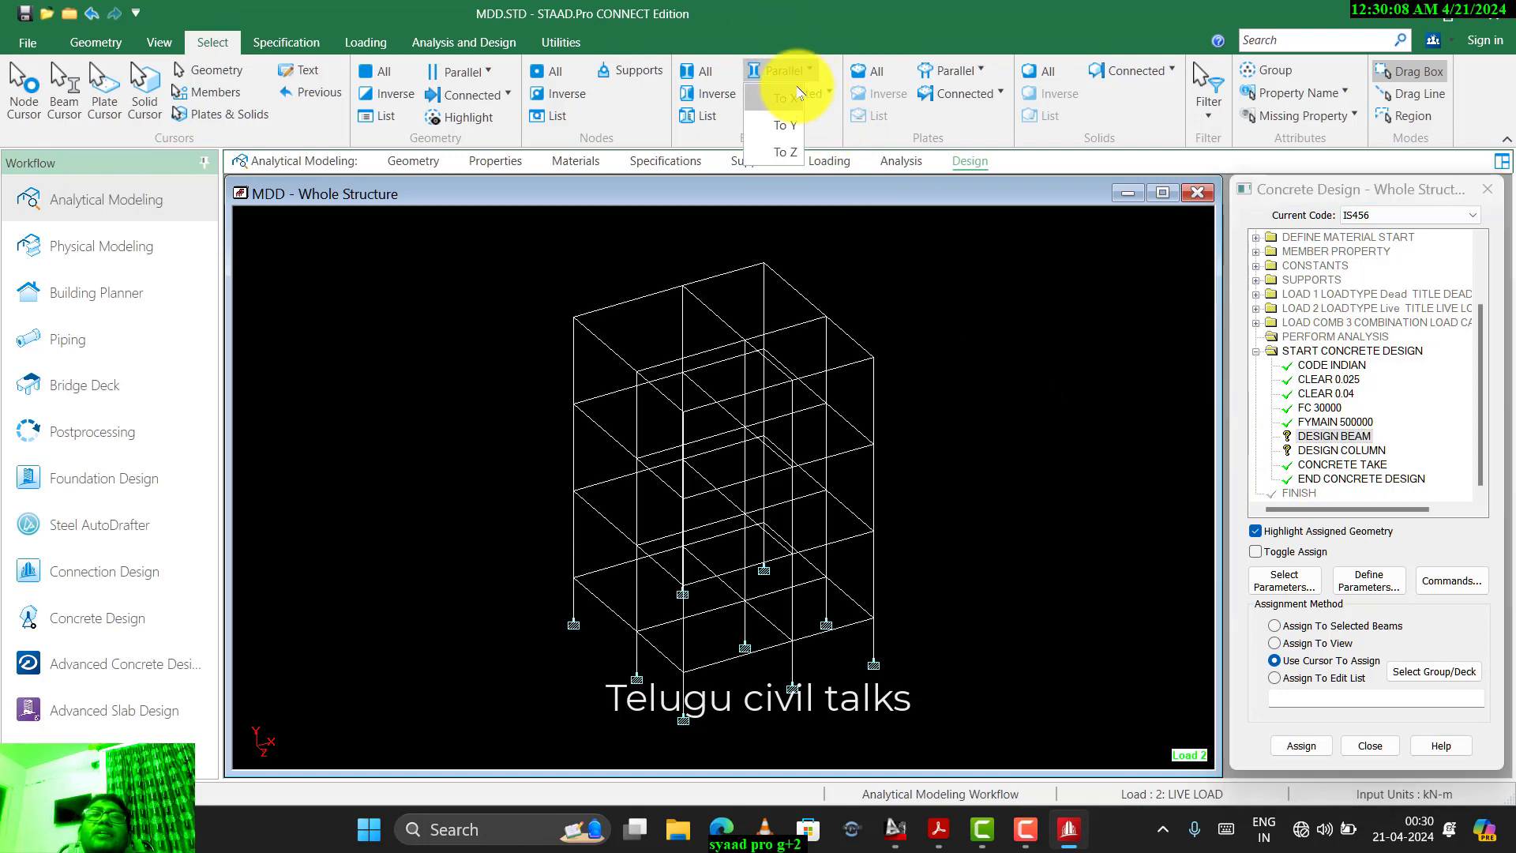
{"action": "left_click", "coordinate": [789, 98]}
{"action": "left_click", "coordinate": [782, 71]}
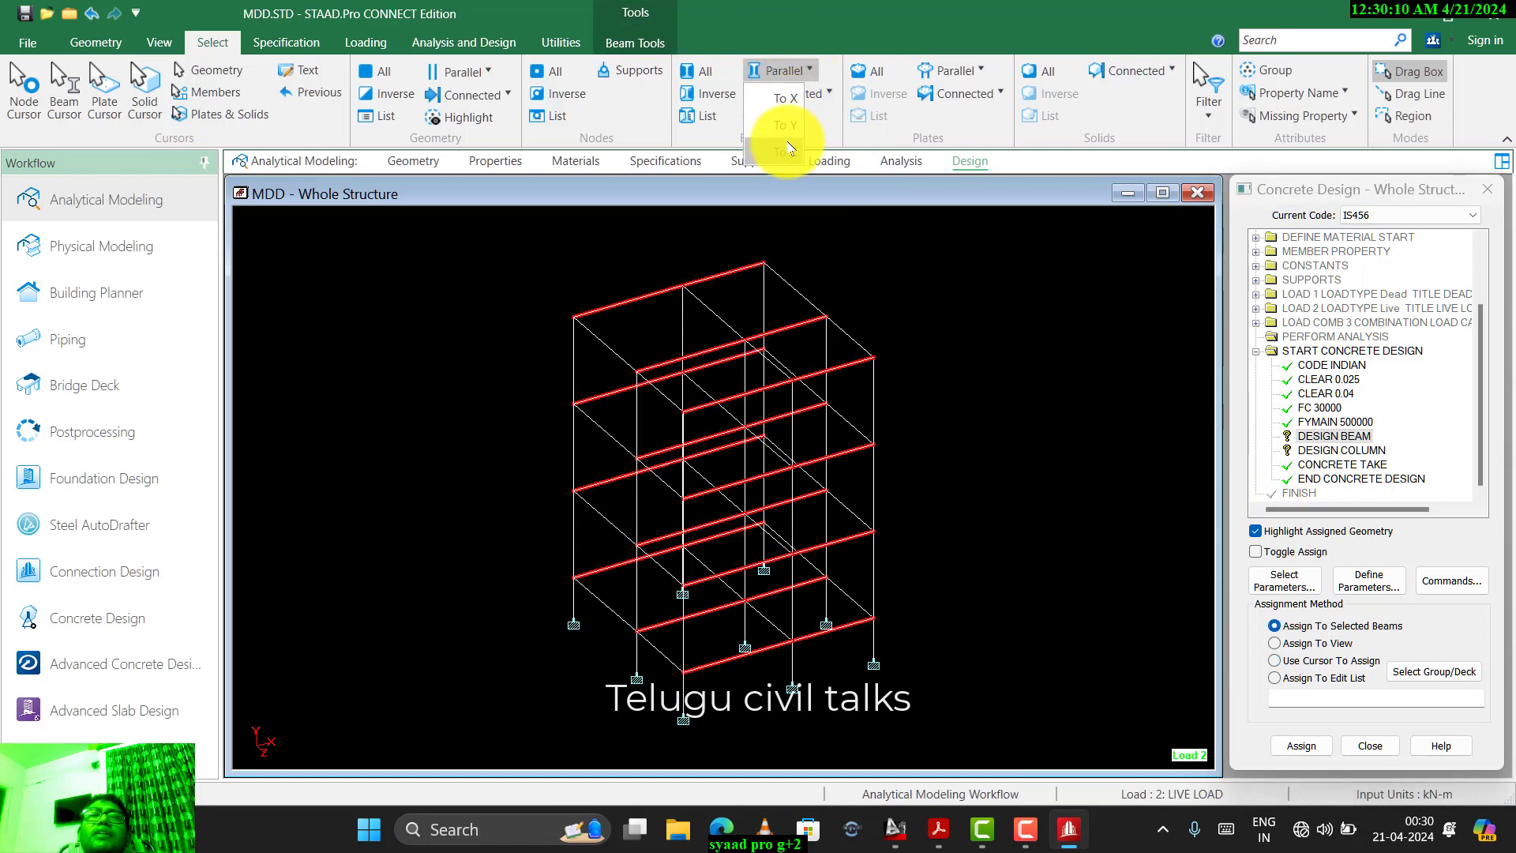
{"action": "left_click", "coordinate": [789, 148]}
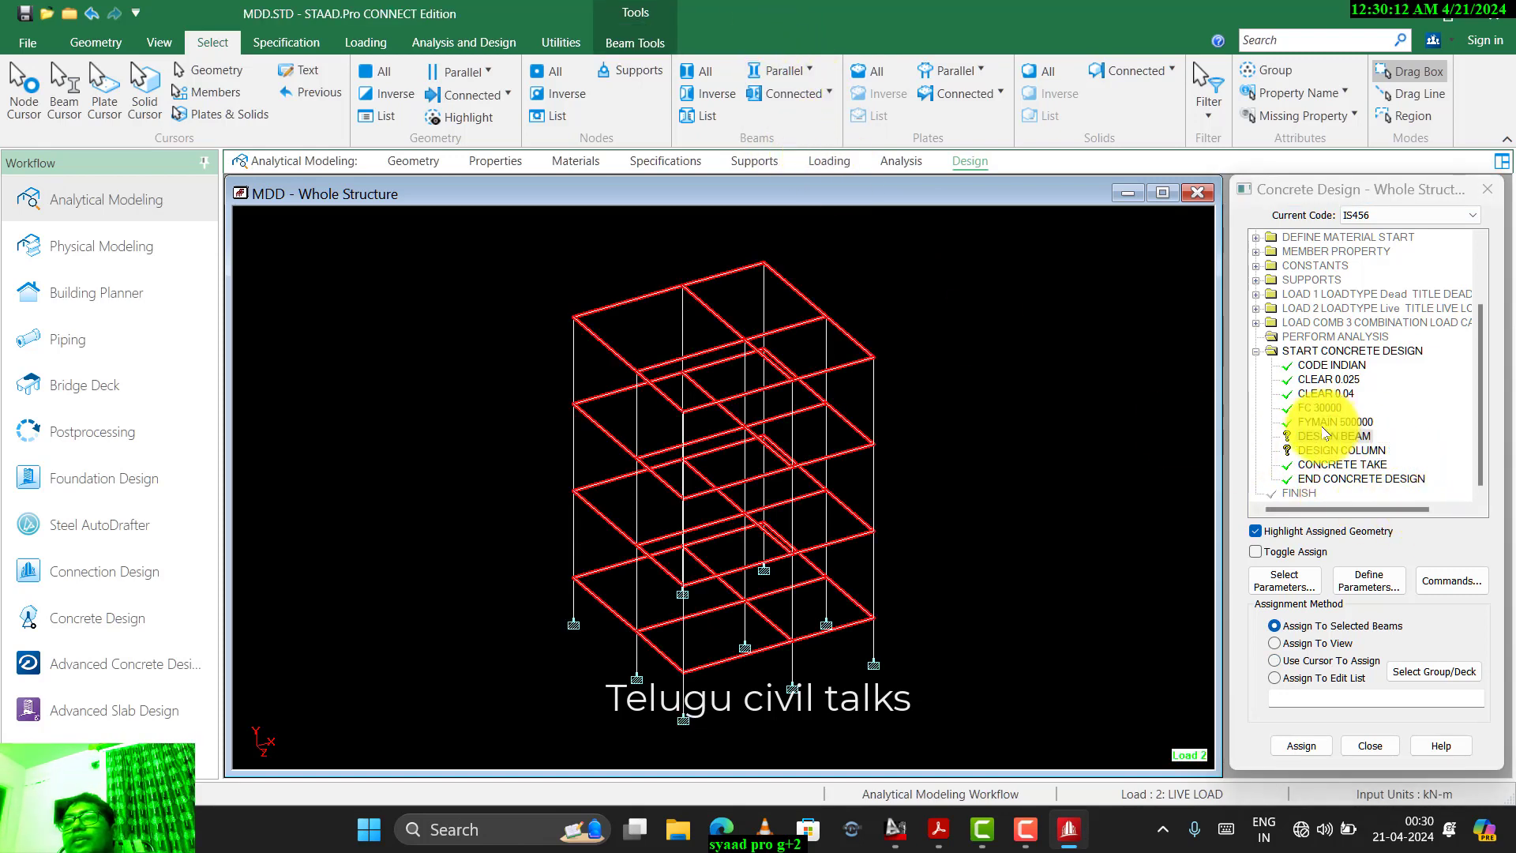
{"action": "left_click", "coordinate": [1325, 435]}
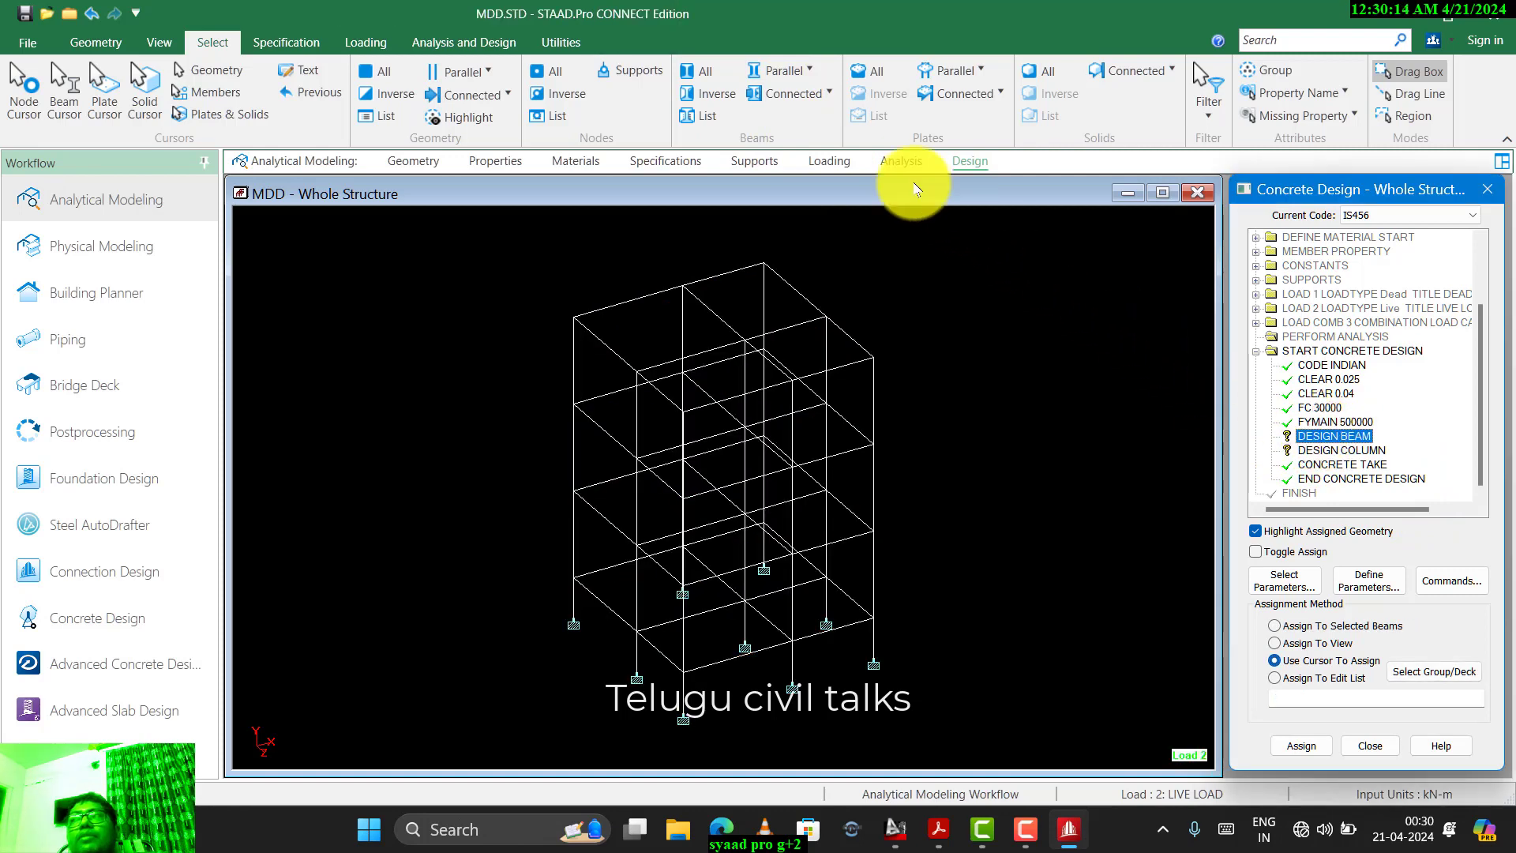
{"action": "left_click", "coordinate": [782, 70]}
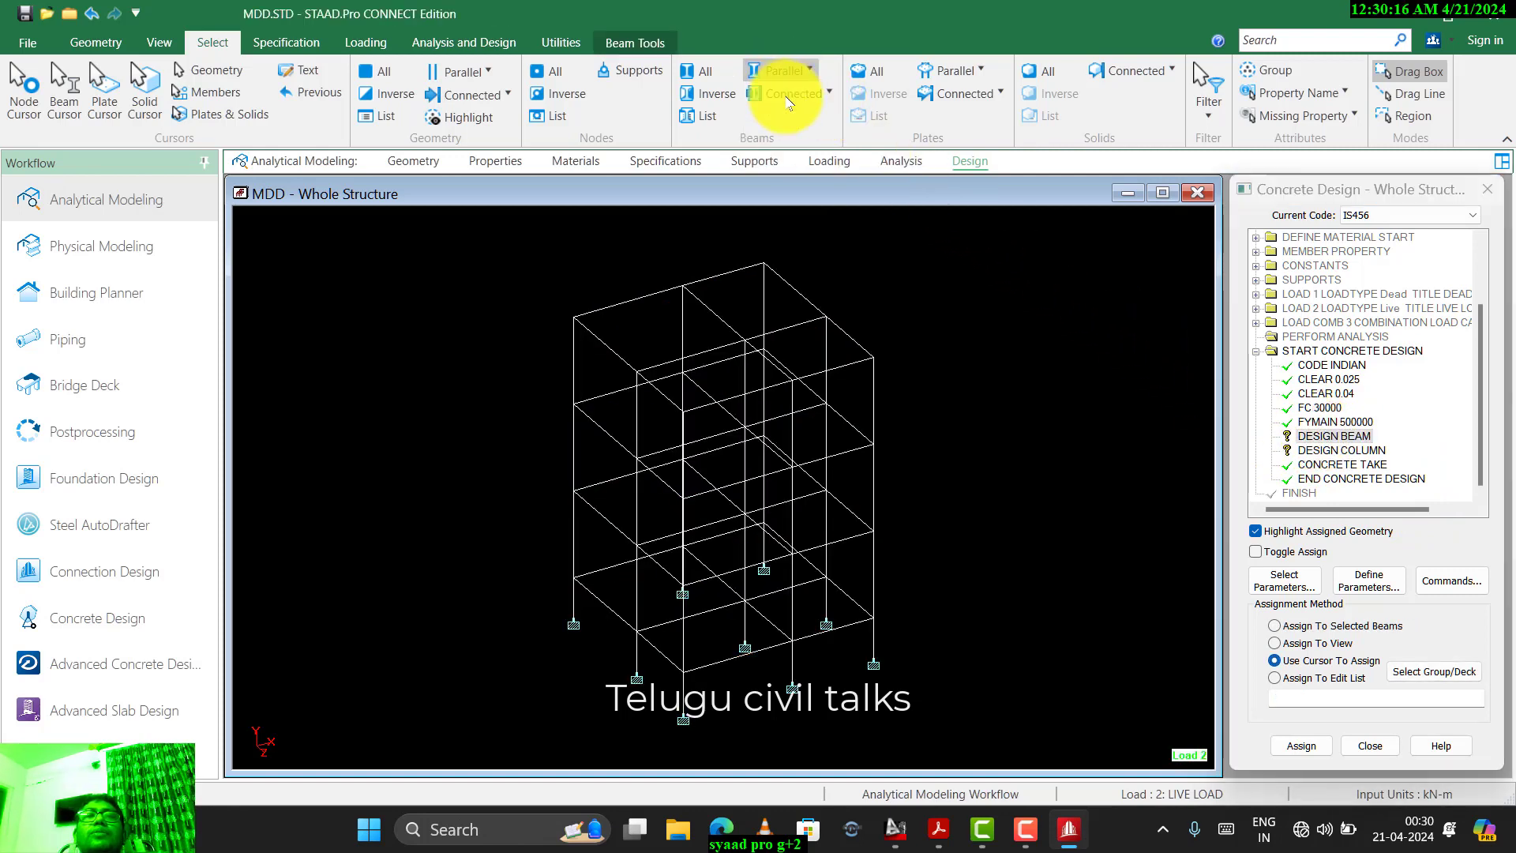
{"action": "left_click", "coordinate": [784, 71]}
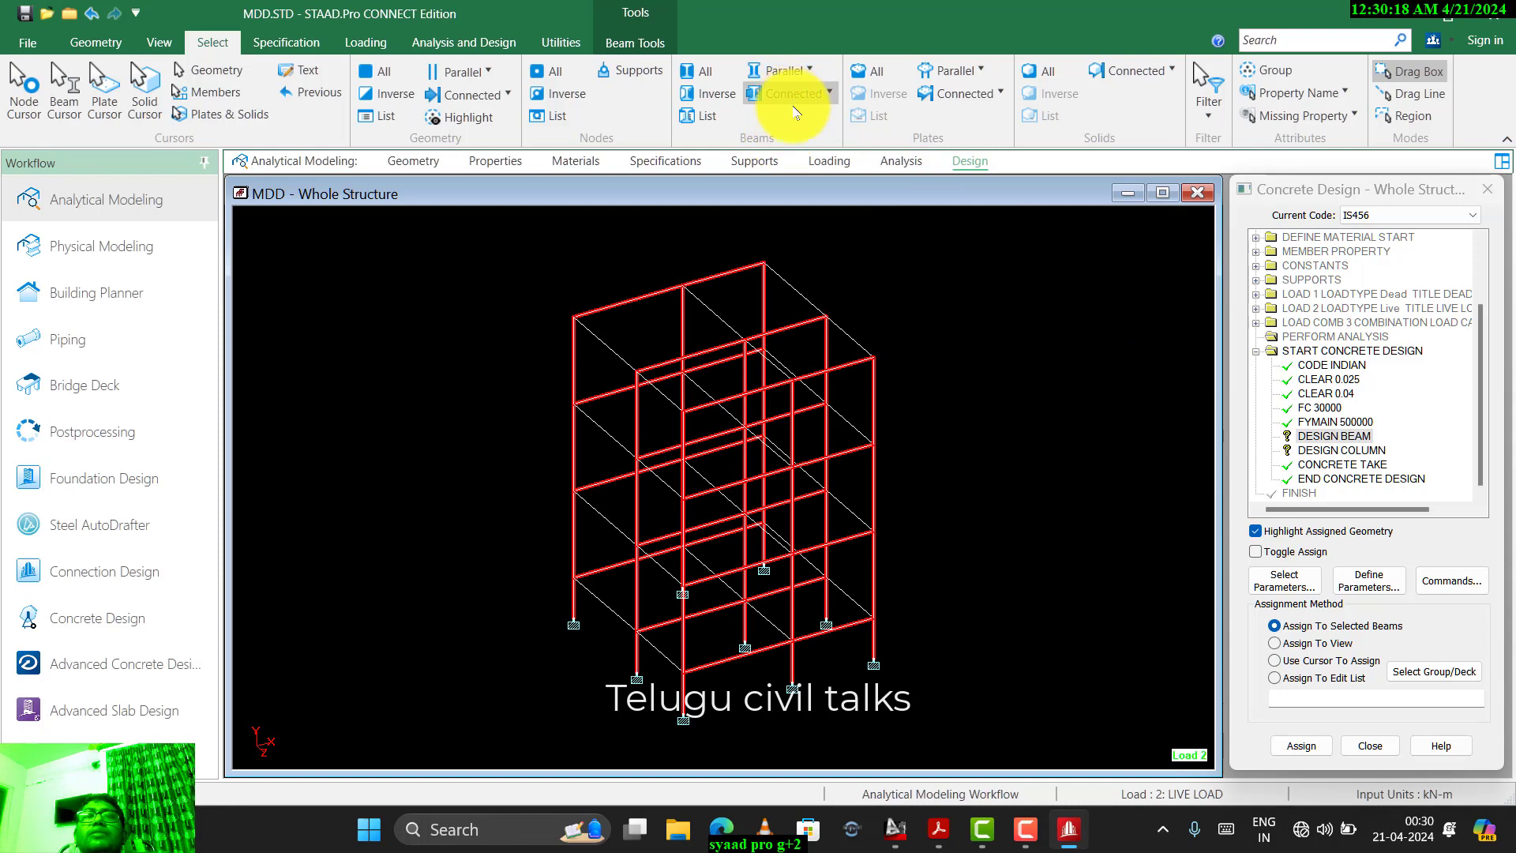
{"action": "left_click", "coordinate": [873, 243]}
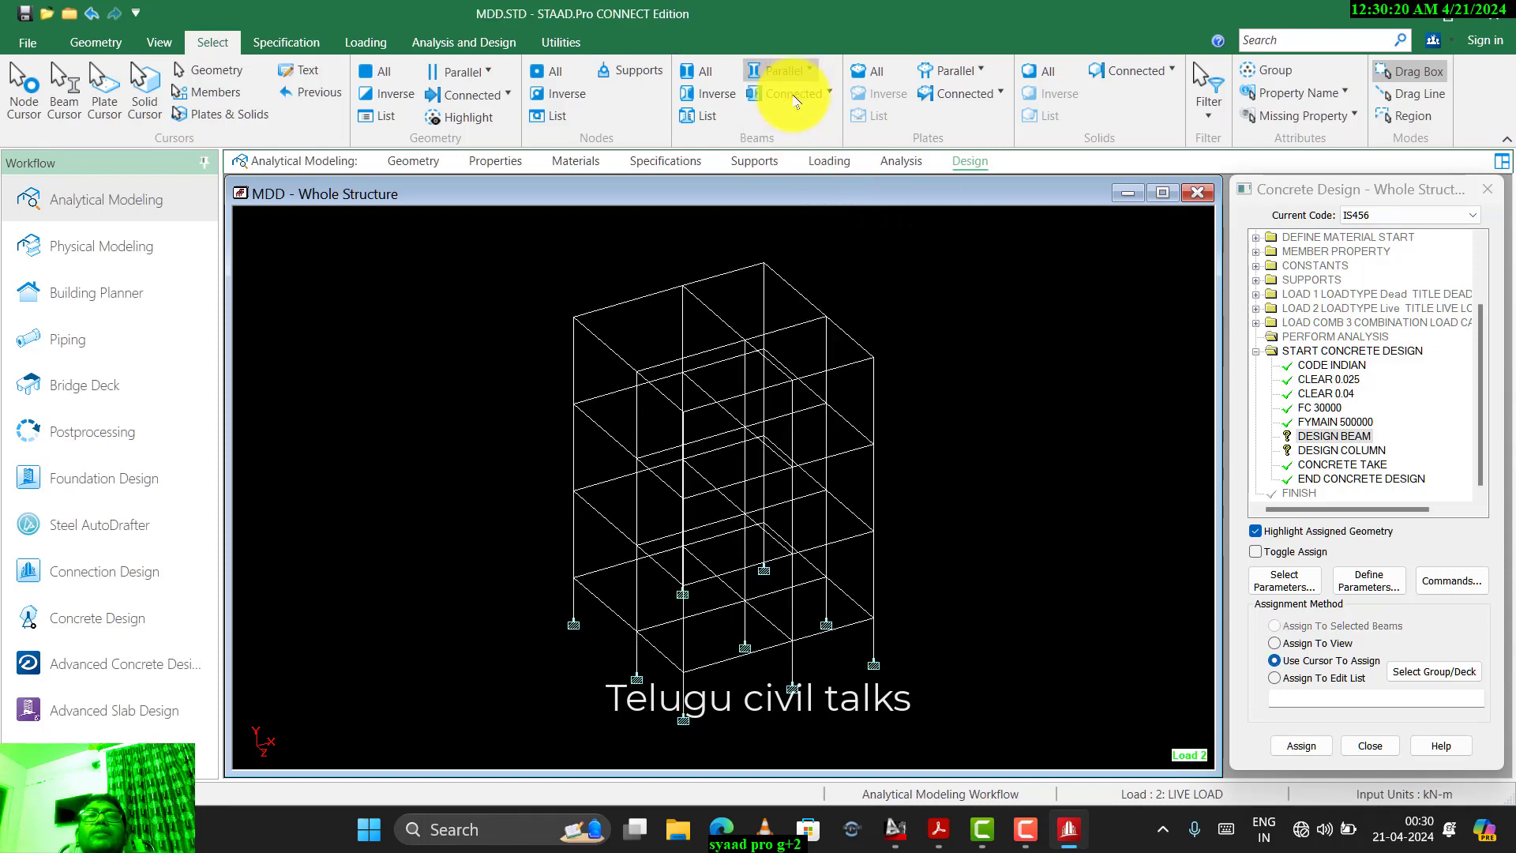
- Assign the DESIGN BEAM command to all horizontal beams, selected parallel to the X and Z axes
{"action": "left_click", "coordinate": [794, 101]}
{"action": "left_click", "coordinate": [785, 70]}
{"action": "left_click", "coordinate": [782, 160]}
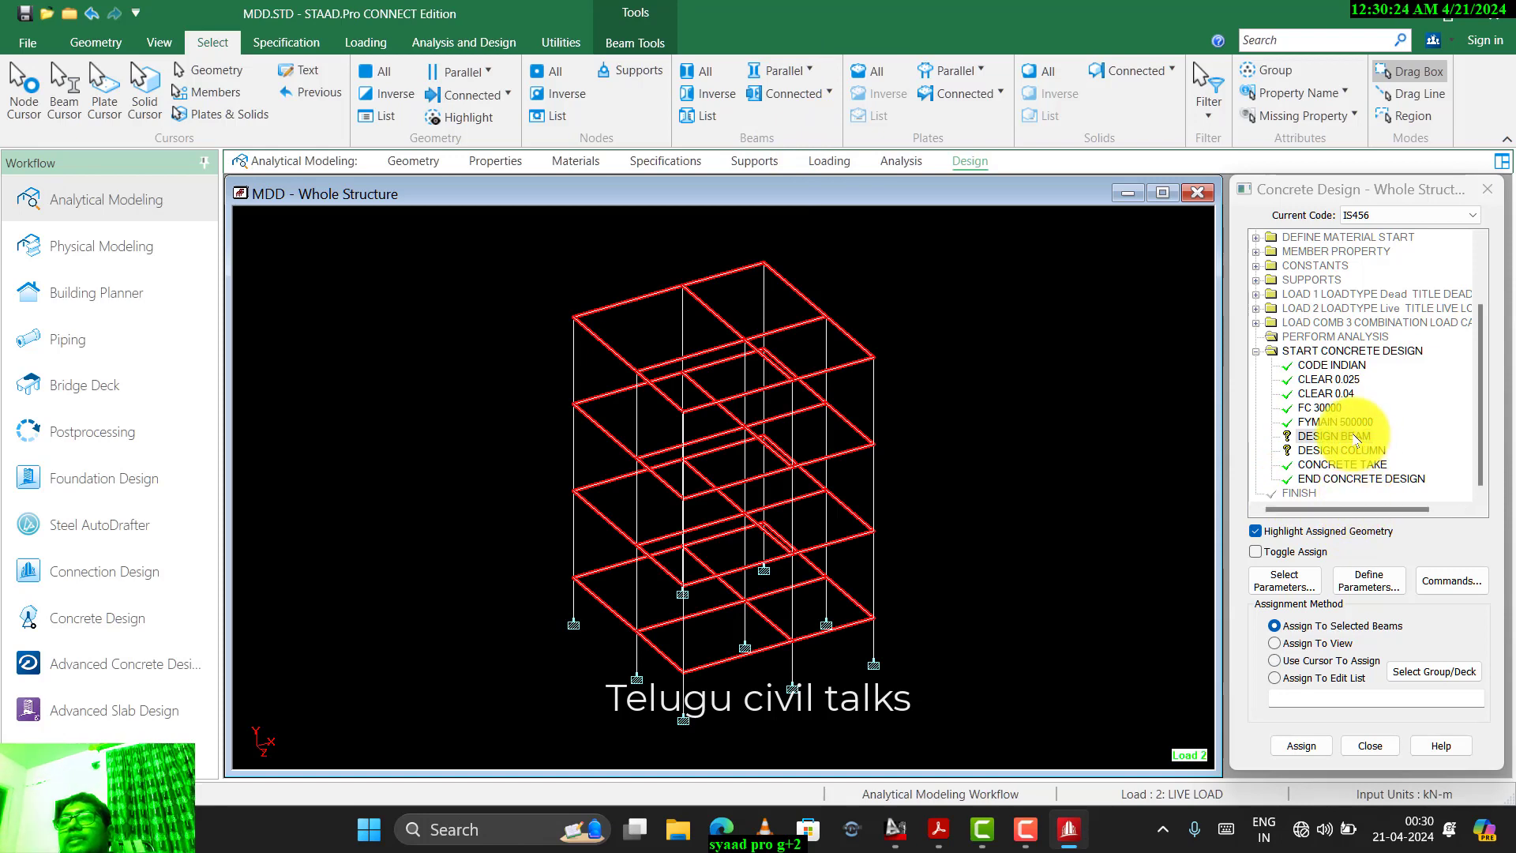
{"action": "left_click", "coordinate": [1334, 436]}
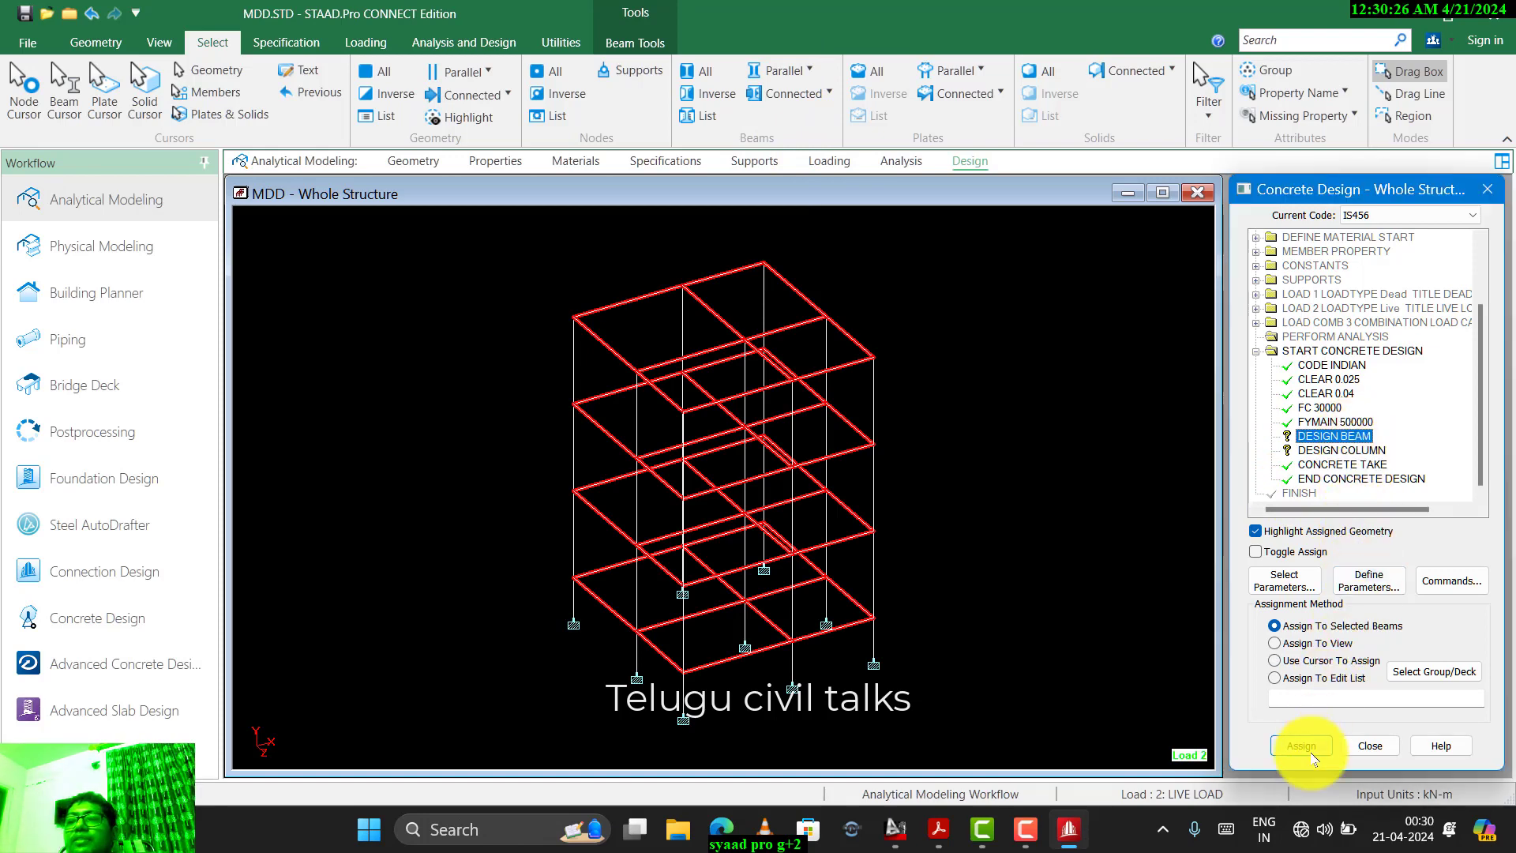
{"action": "left_click", "coordinate": [1313, 752]}
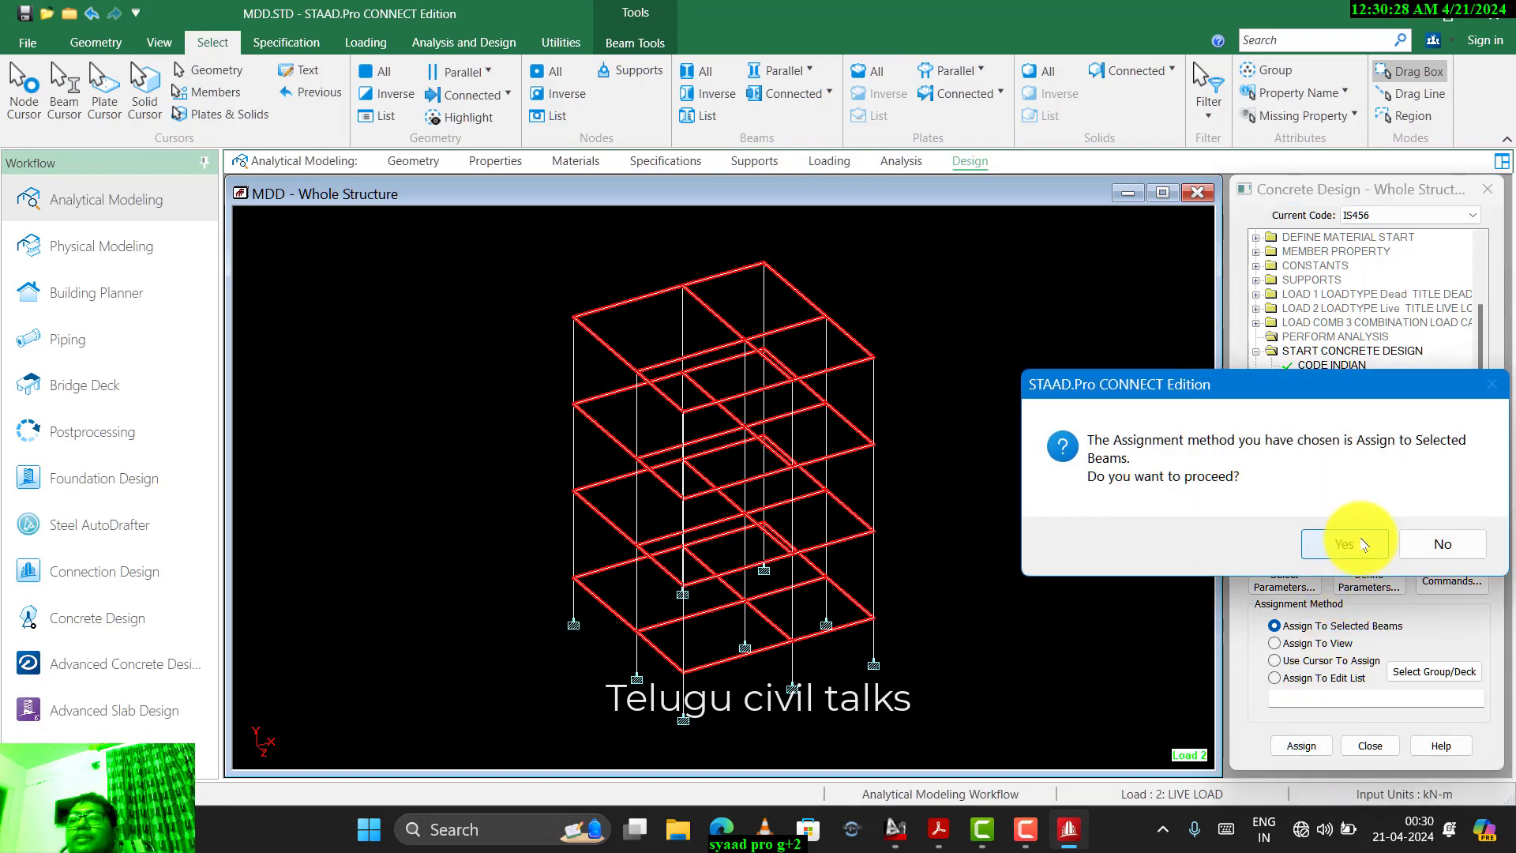
{"action": "left_click", "coordinate": [1359, 540]}
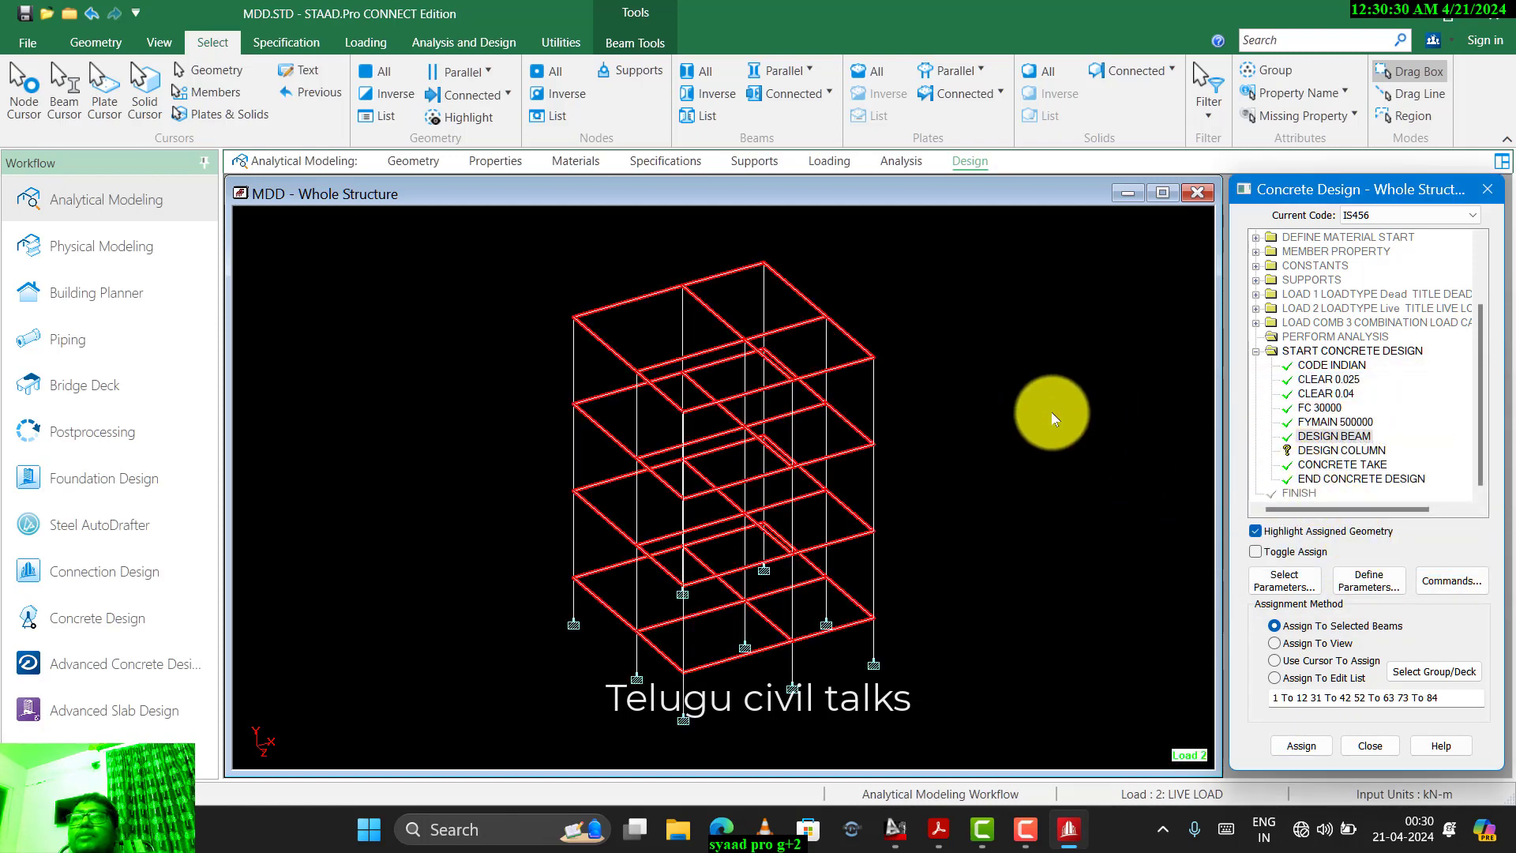
- Assign the DESIGN COLUMN command to all columns, selected parallel to the Y axis
{"action": "left_click", "coordinate": [1335, 450]}
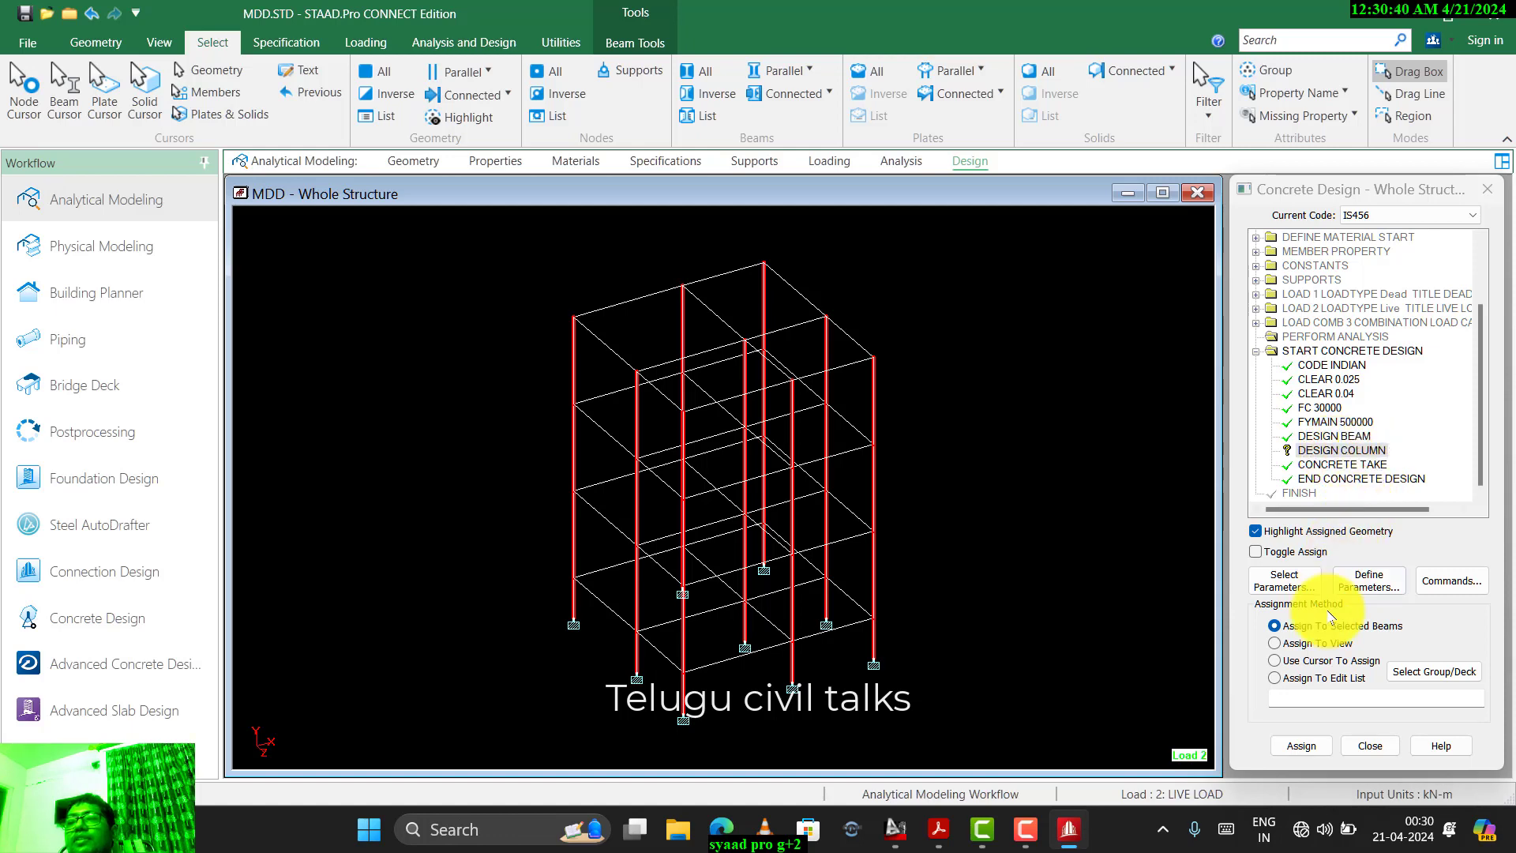
{"action": "left_click", "coordinate": [1315, 735]}
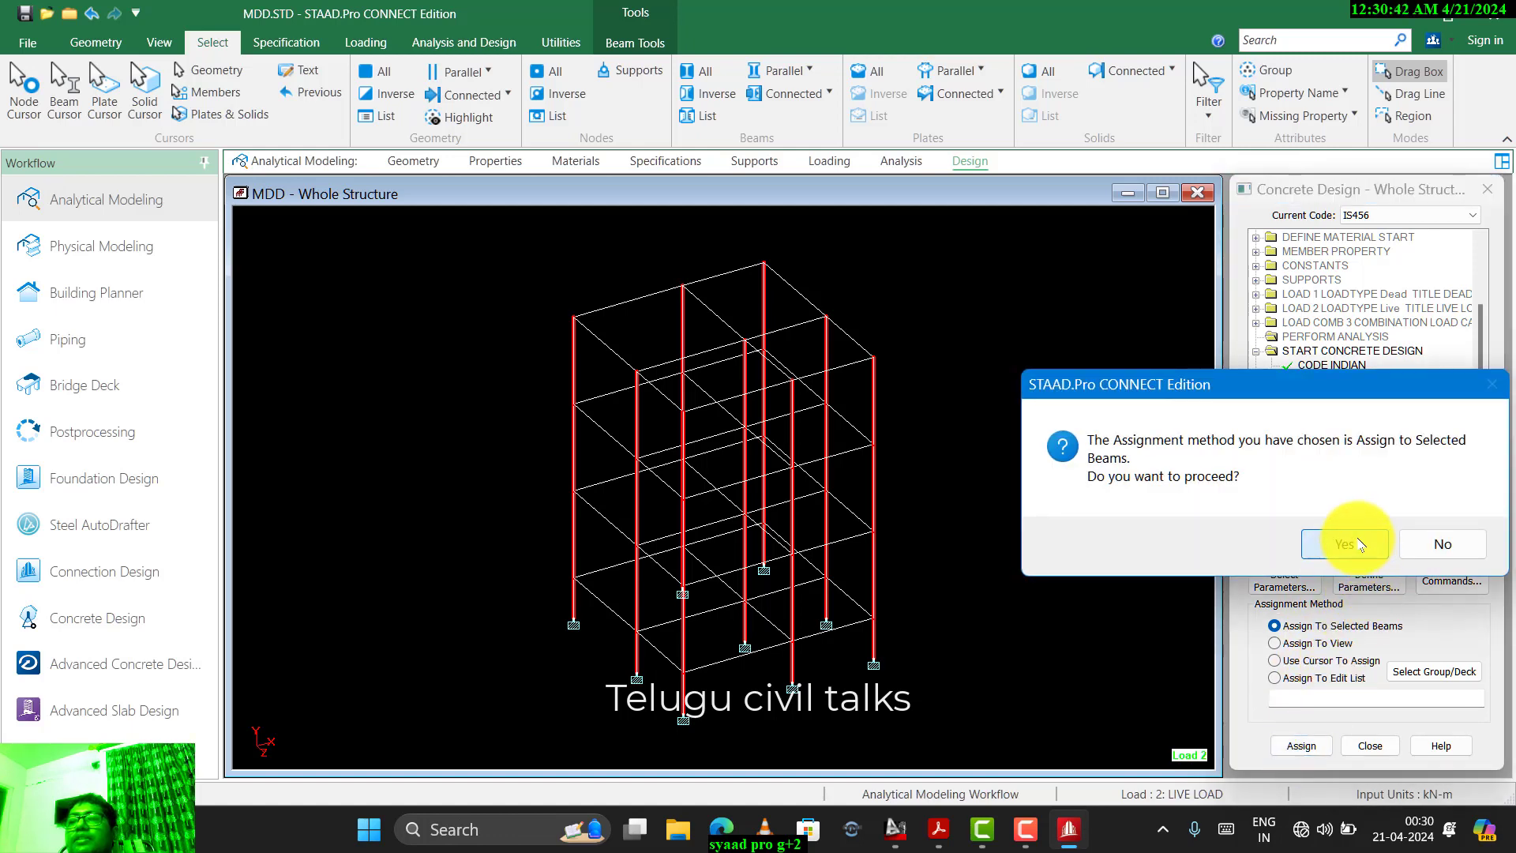
{"action": "left_click", "coordinate": [1347, 542]}
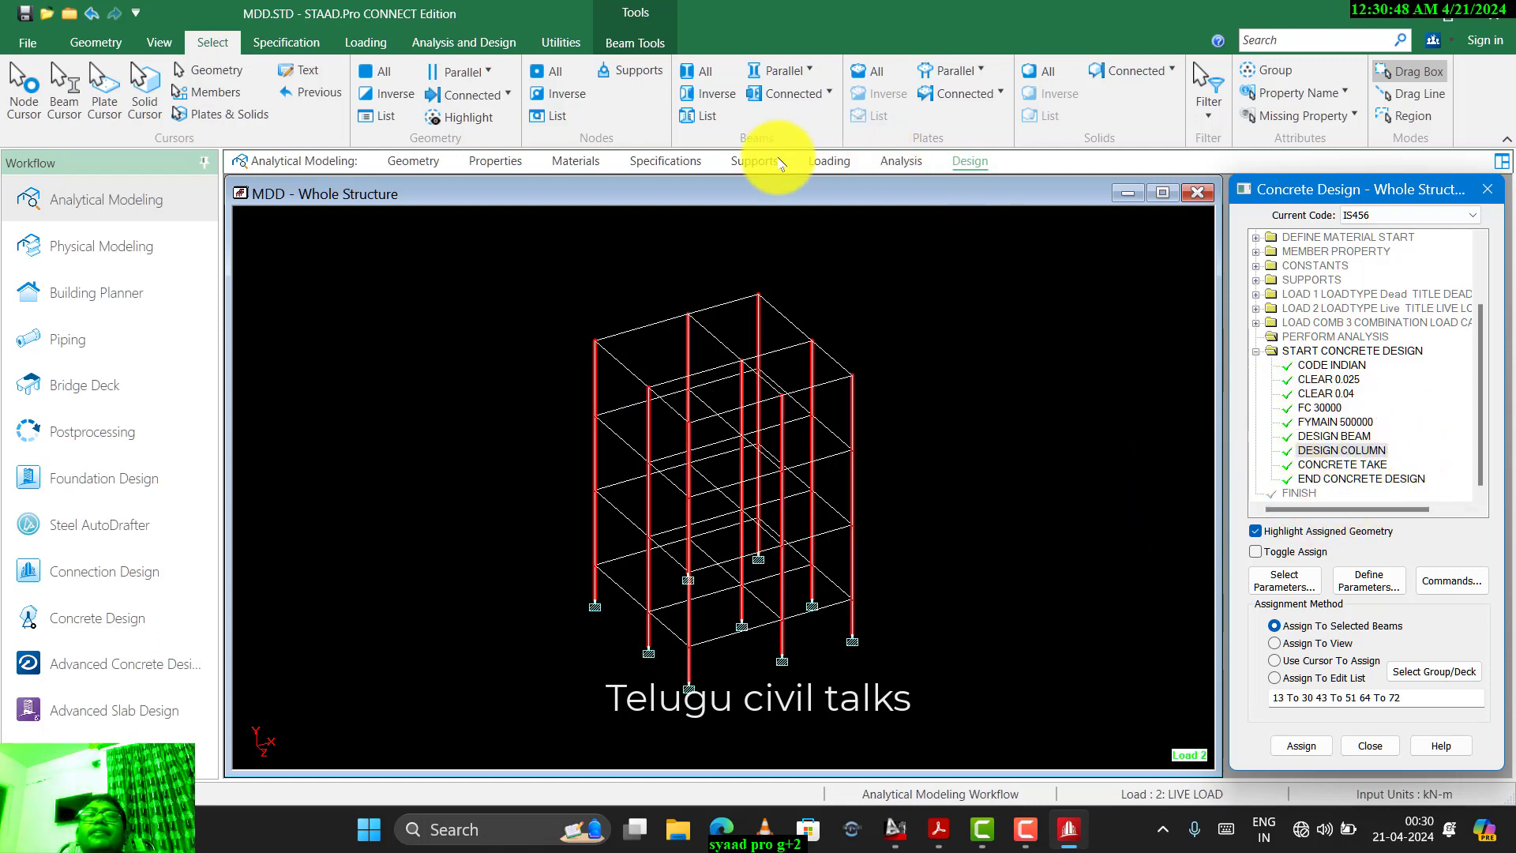
- Add another Perform Analysis command with the No Print option after the concrete design block
{"action": "left_click", "coordinate": [893, 163]}
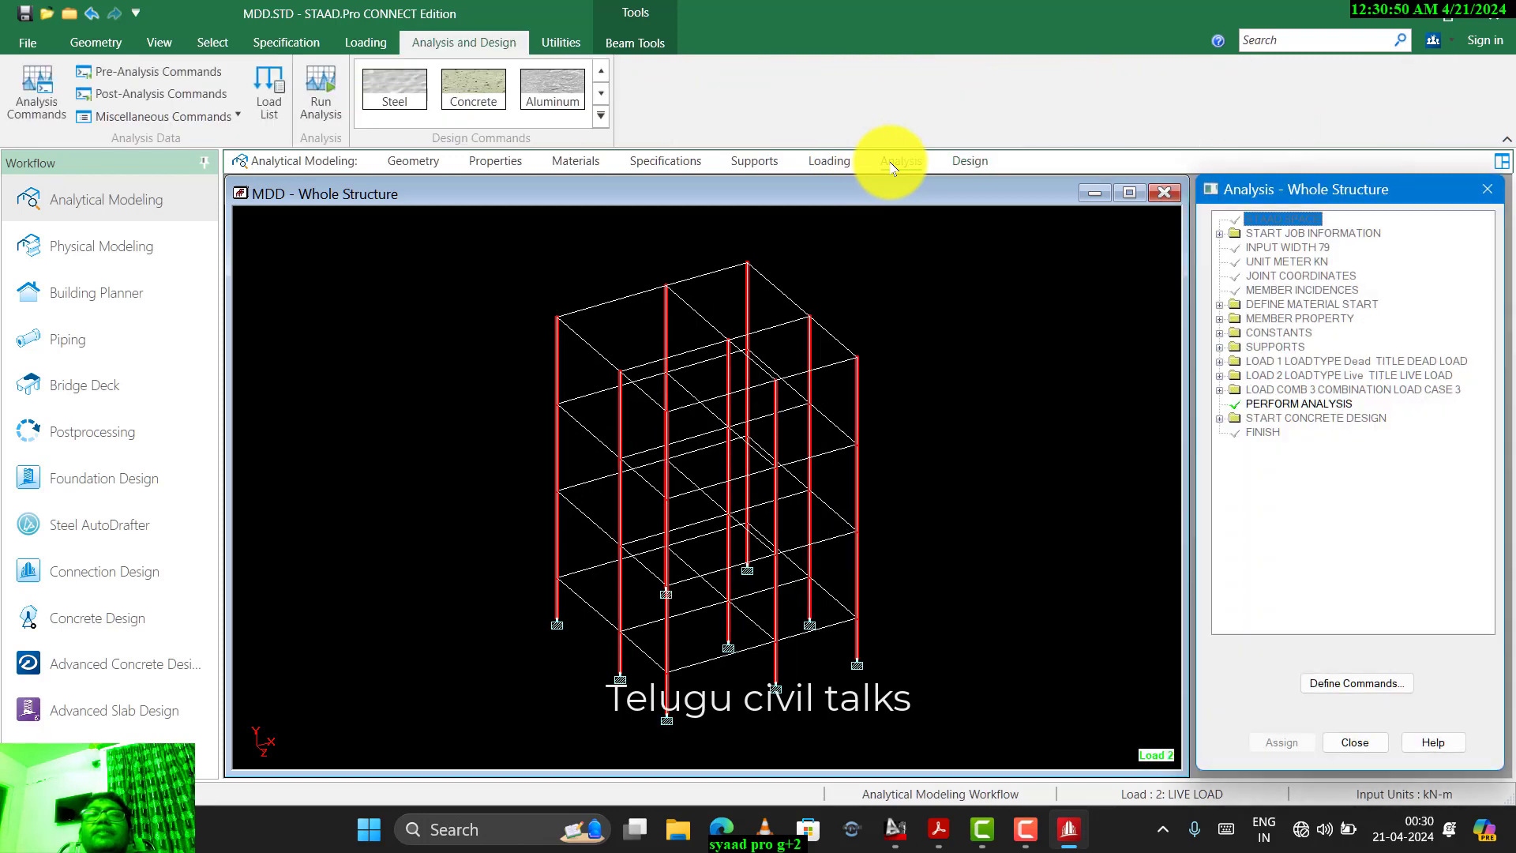
{"action": "left_click", "coordinate": [1352, 687]}
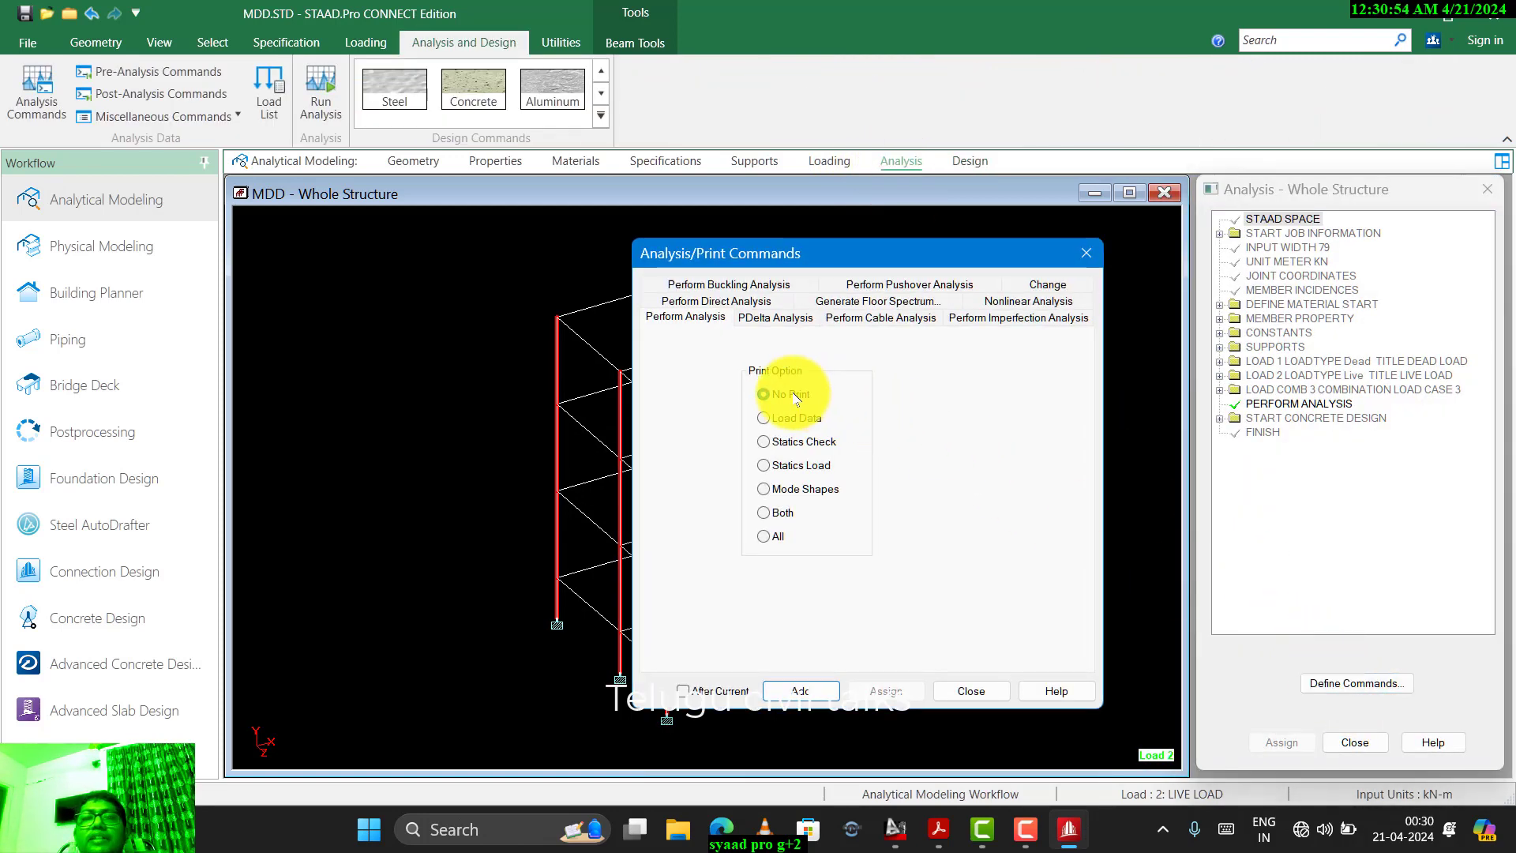
{"action": "left_click", "coordinate": [809, 699]}
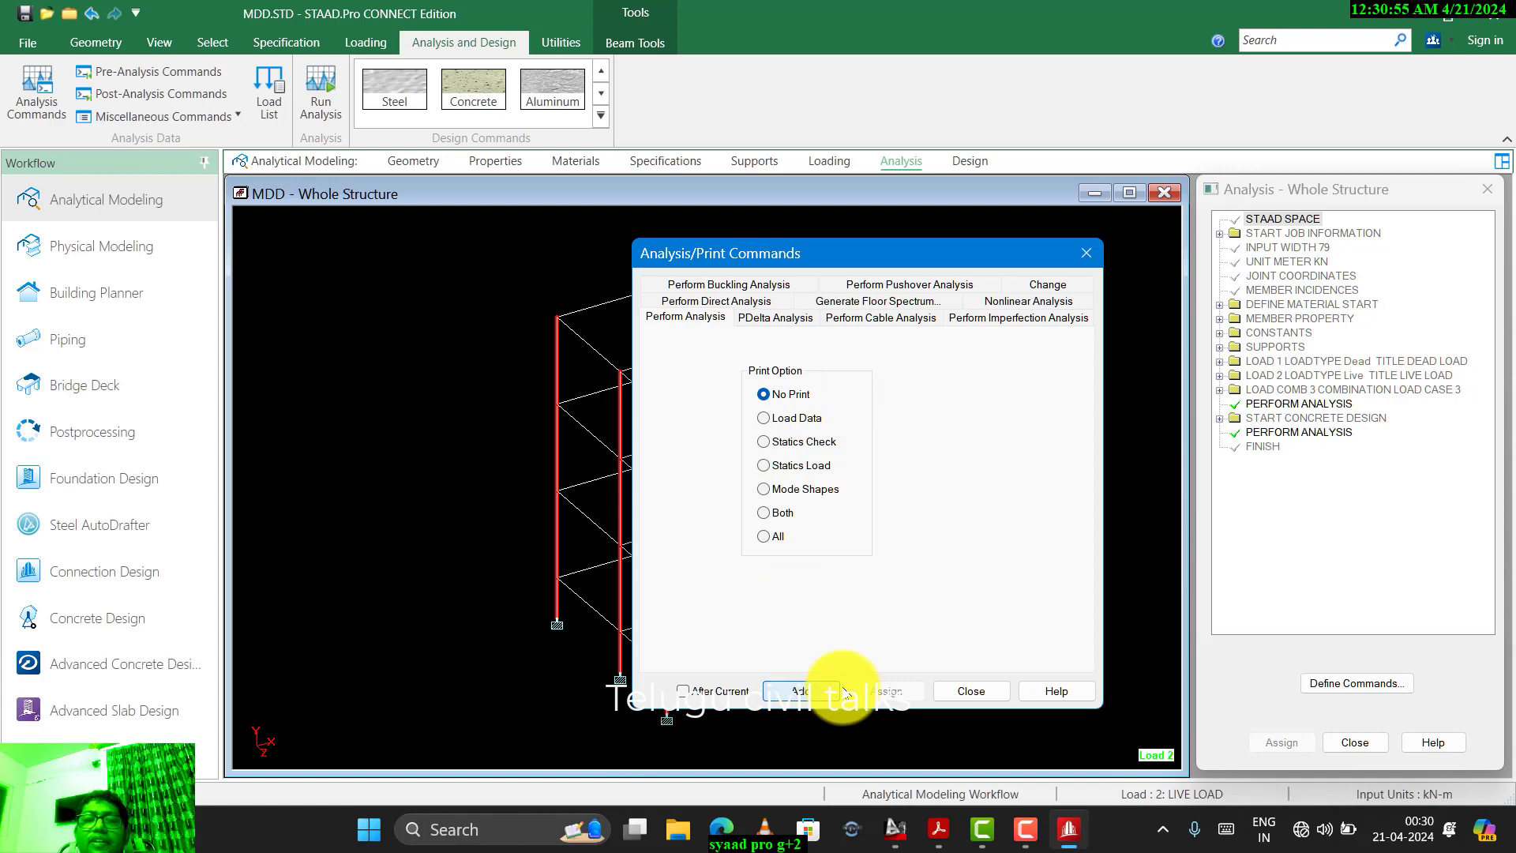
{"action": "left_click", "coordinate": [967, 689]}
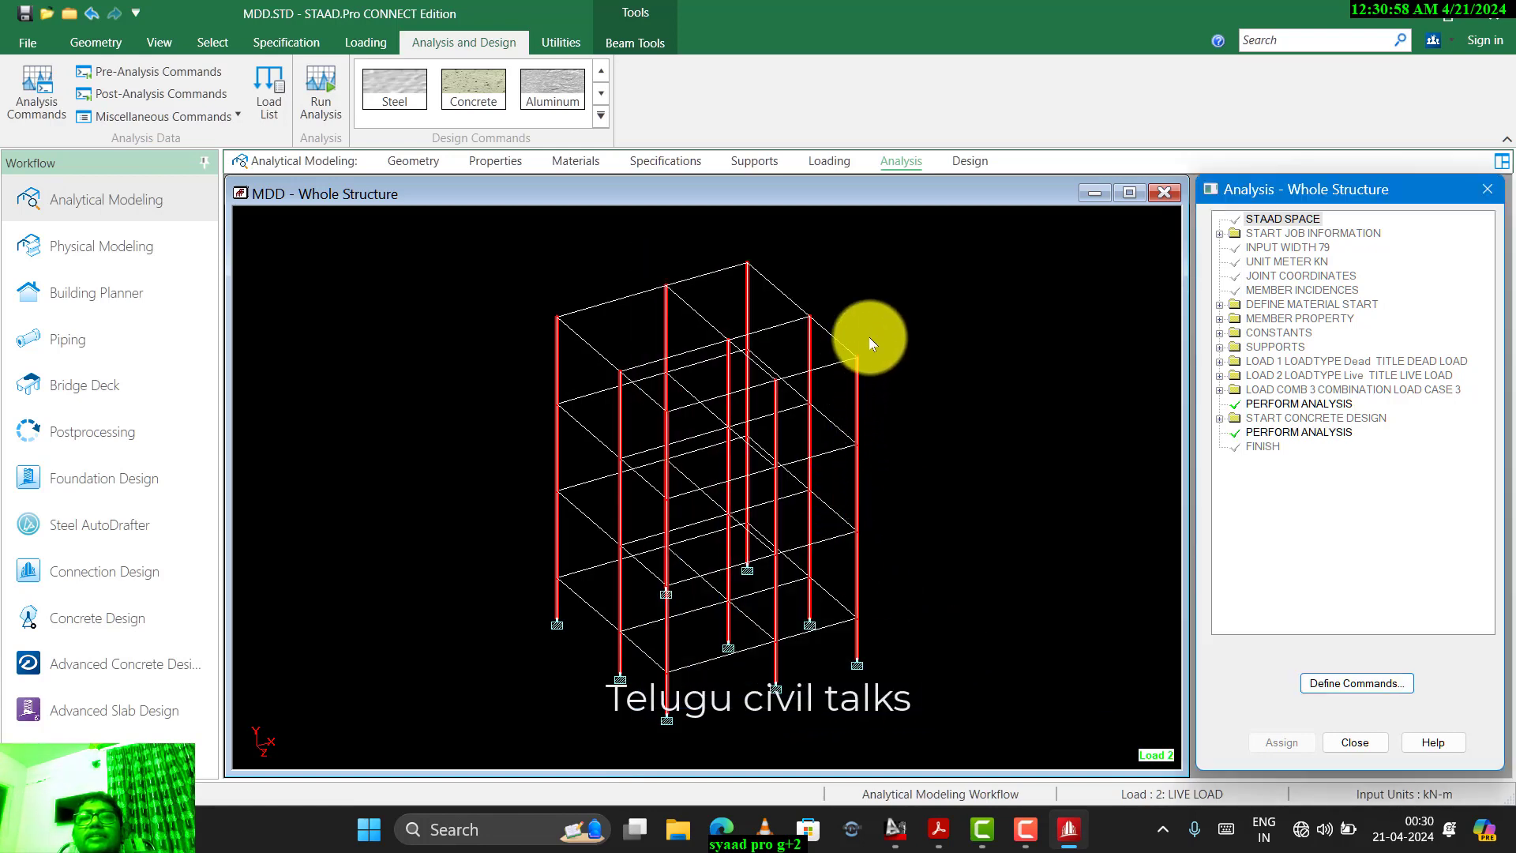
- Save the modified structure, run the analysis and design, and go to Post Processing Mode
{"action": "left_click", "coordinate": [320, 95]}
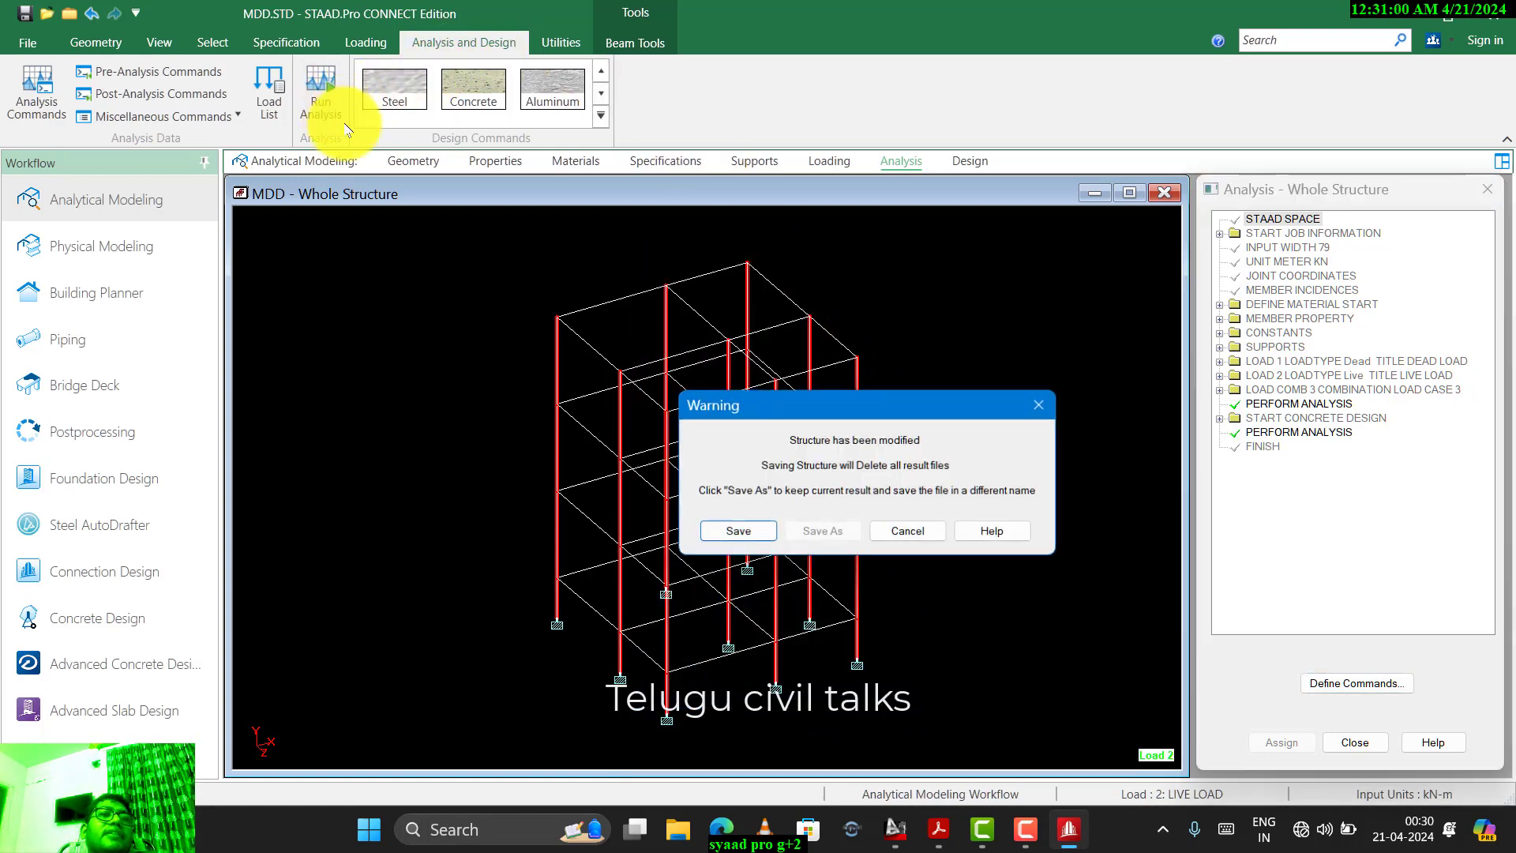
{"action": "left_click", "coordinate": [734, 531]}
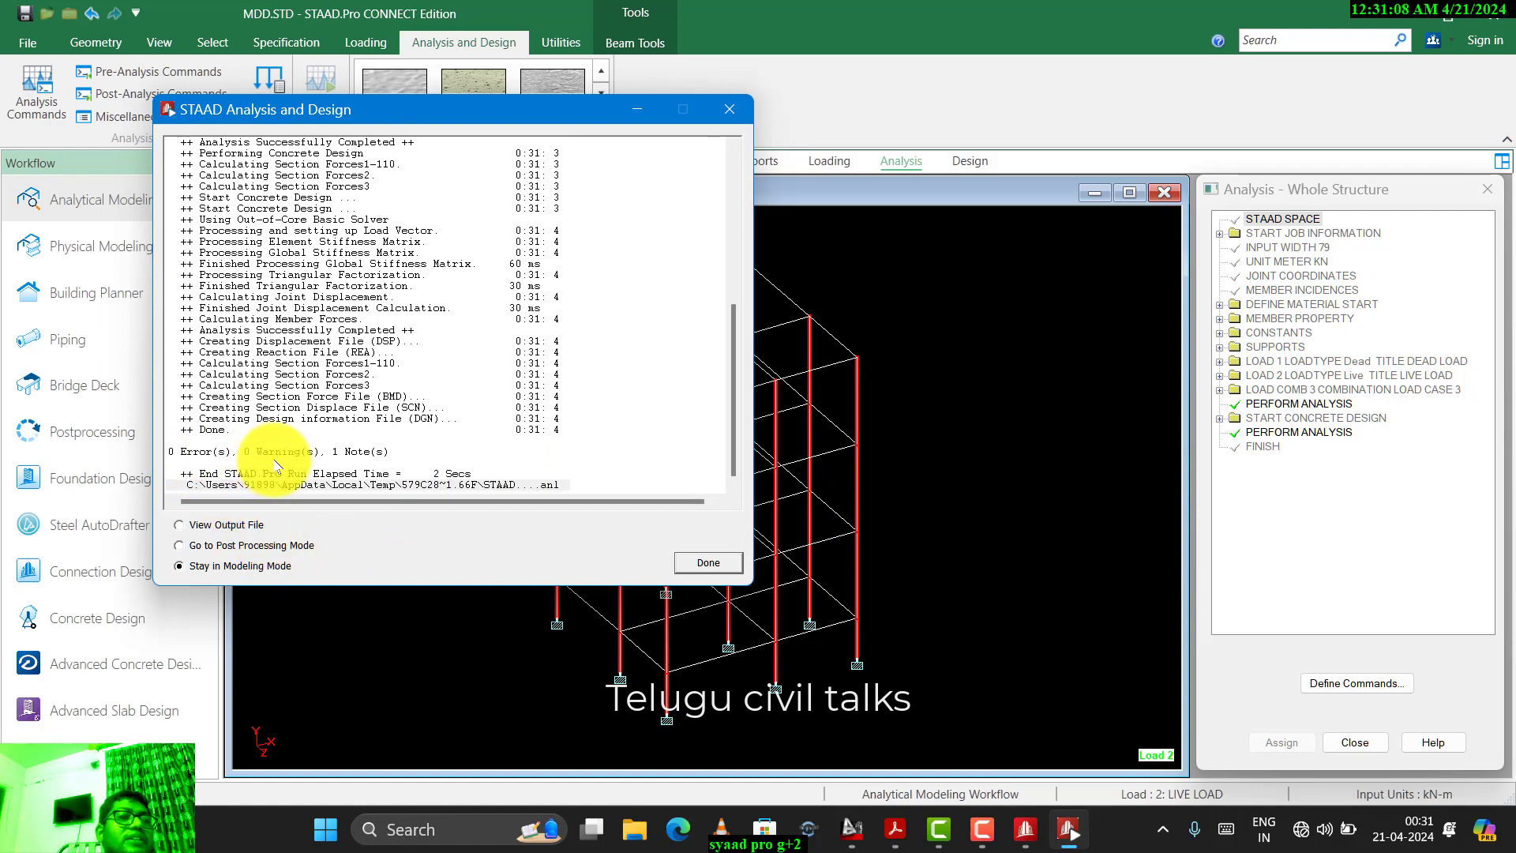
{"action": "left_click", "coordinate": [276, 545]}
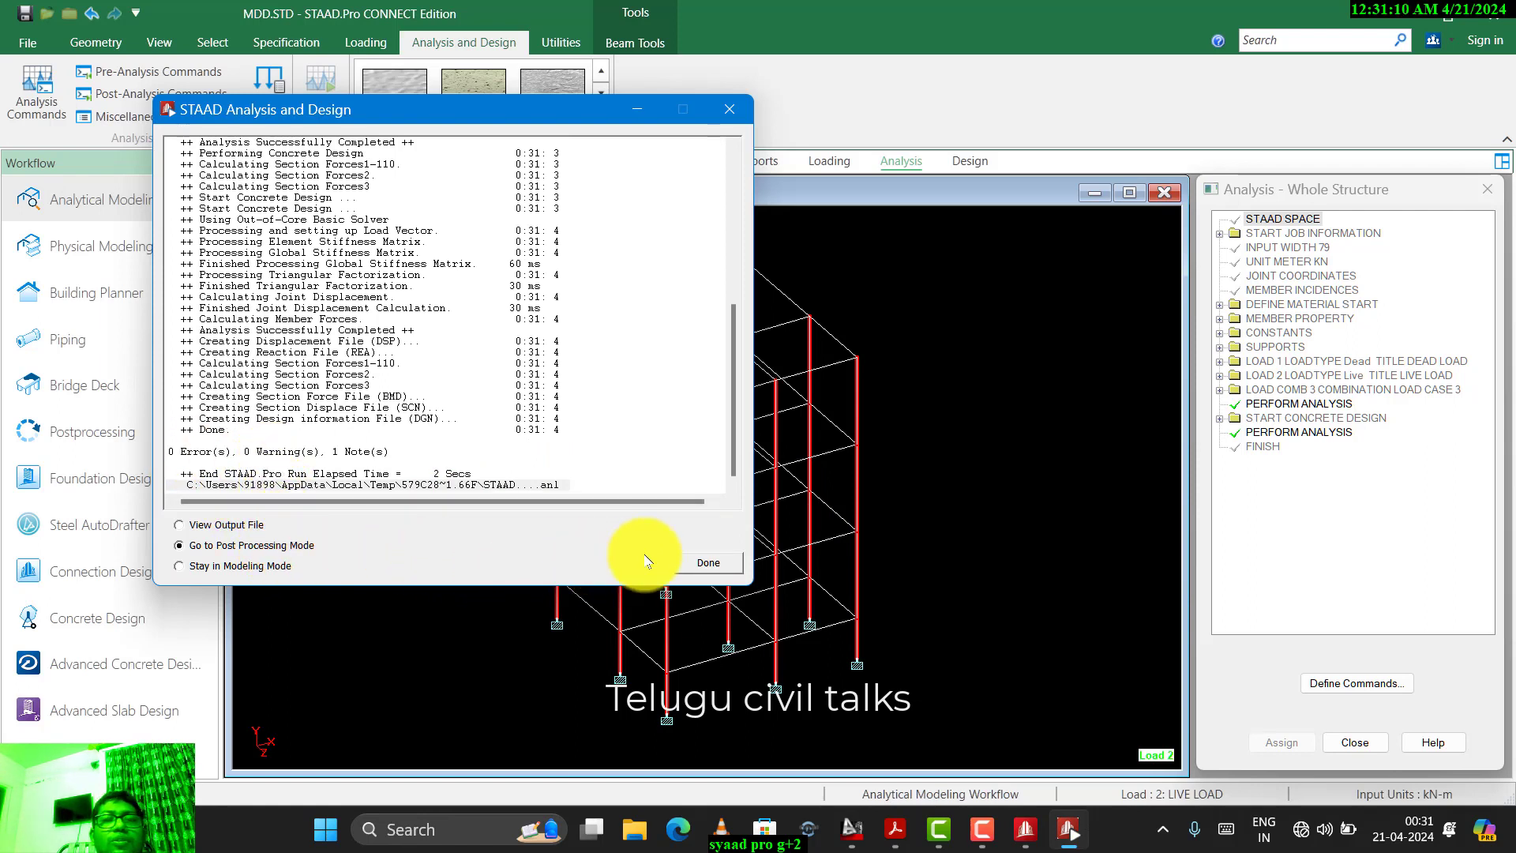
{"action": "left_click", "coordinate": [714, 561]}
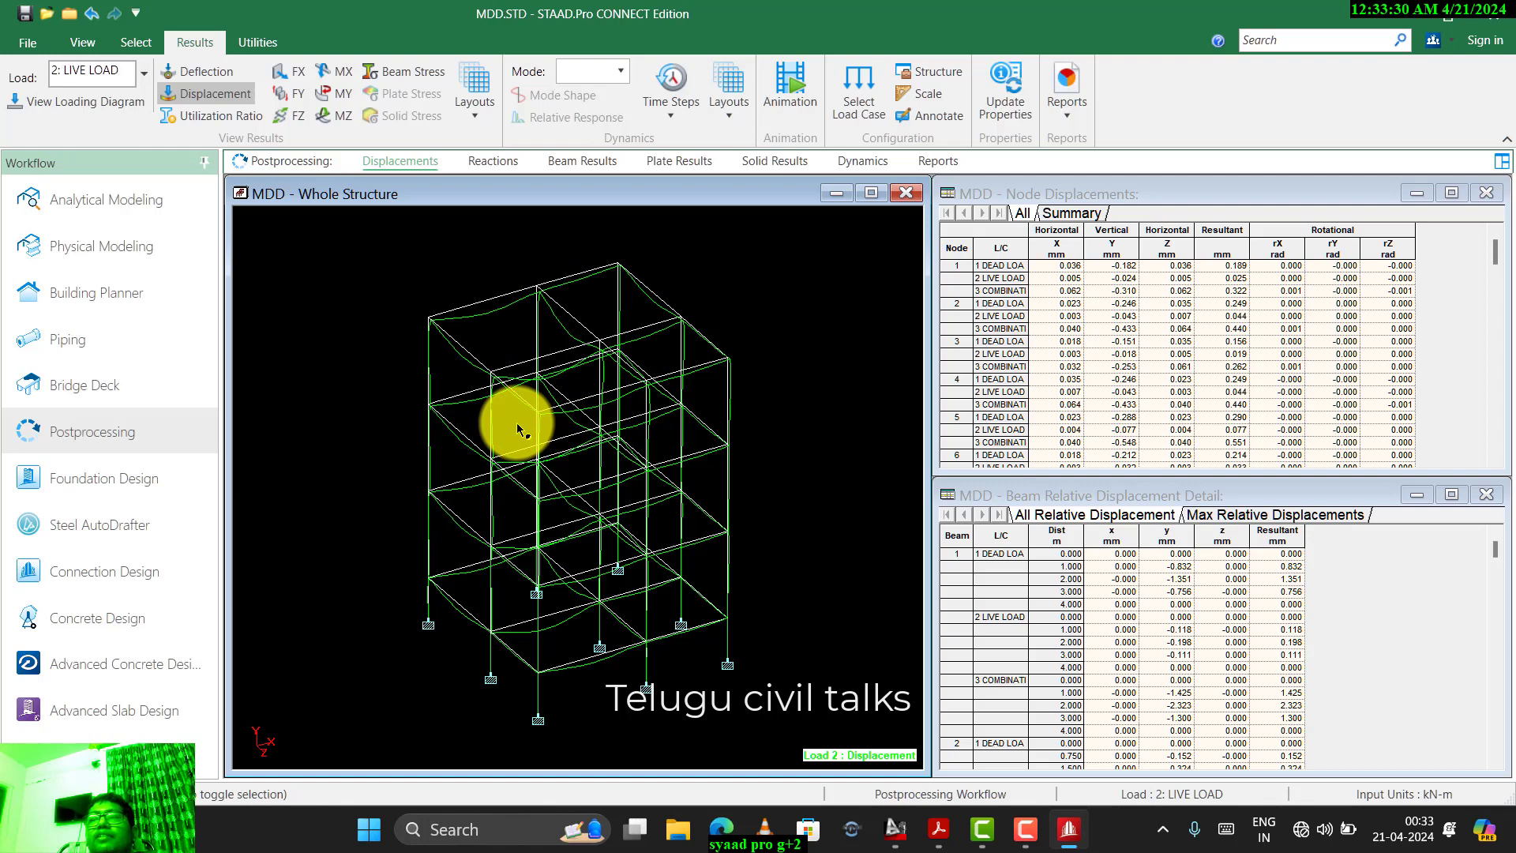
- Examine the relative displacements of roof beams 73 and 74 and top-storey column 65, and clear the selection
{"action": "left_click", "coordinate": [468, 306]}
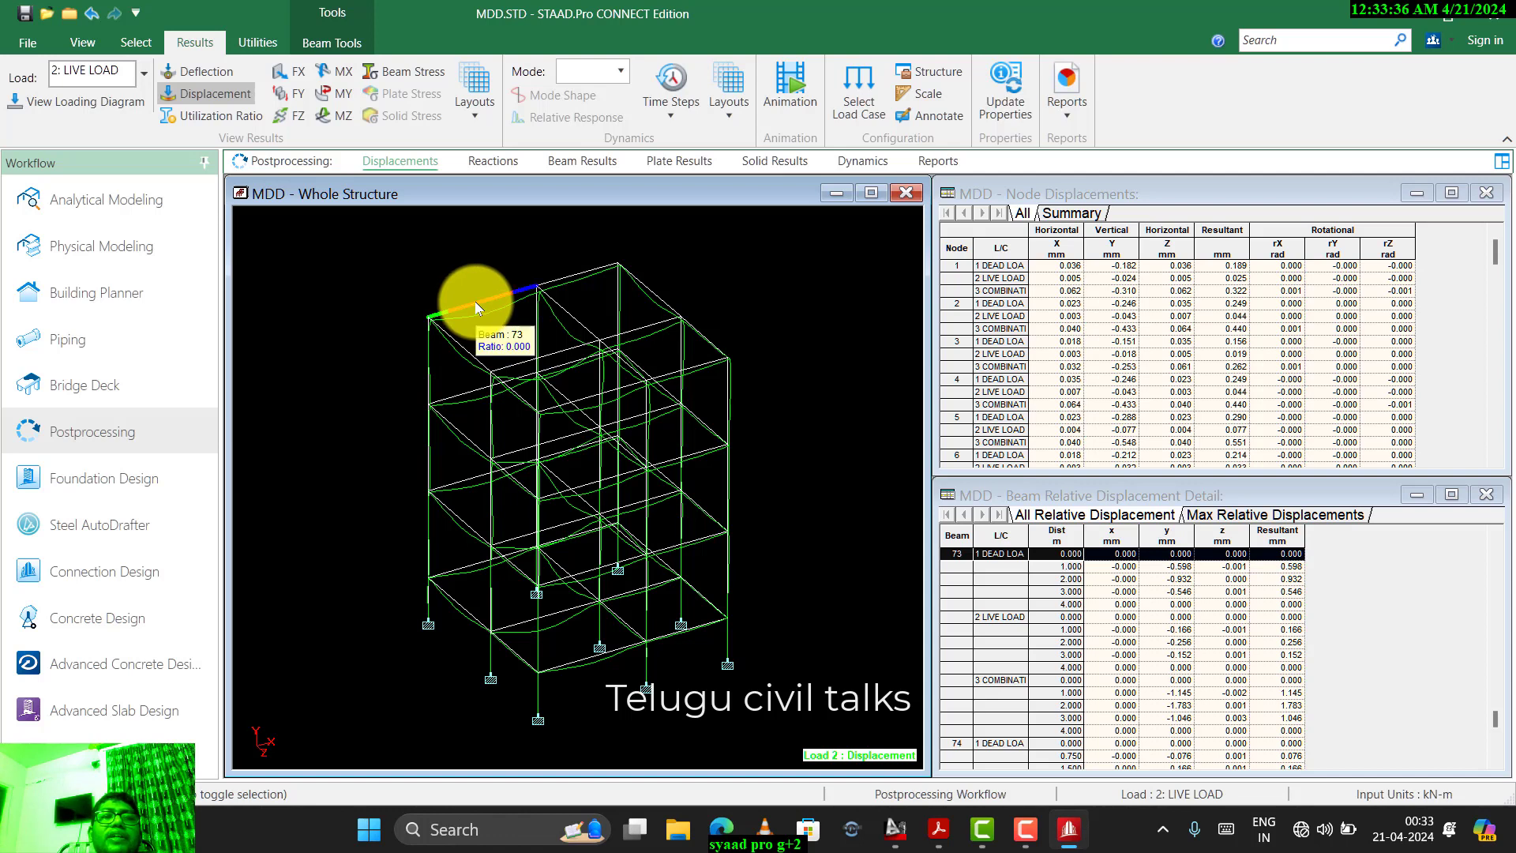
{"action": "left_click", "coordinate": [577, 273]}
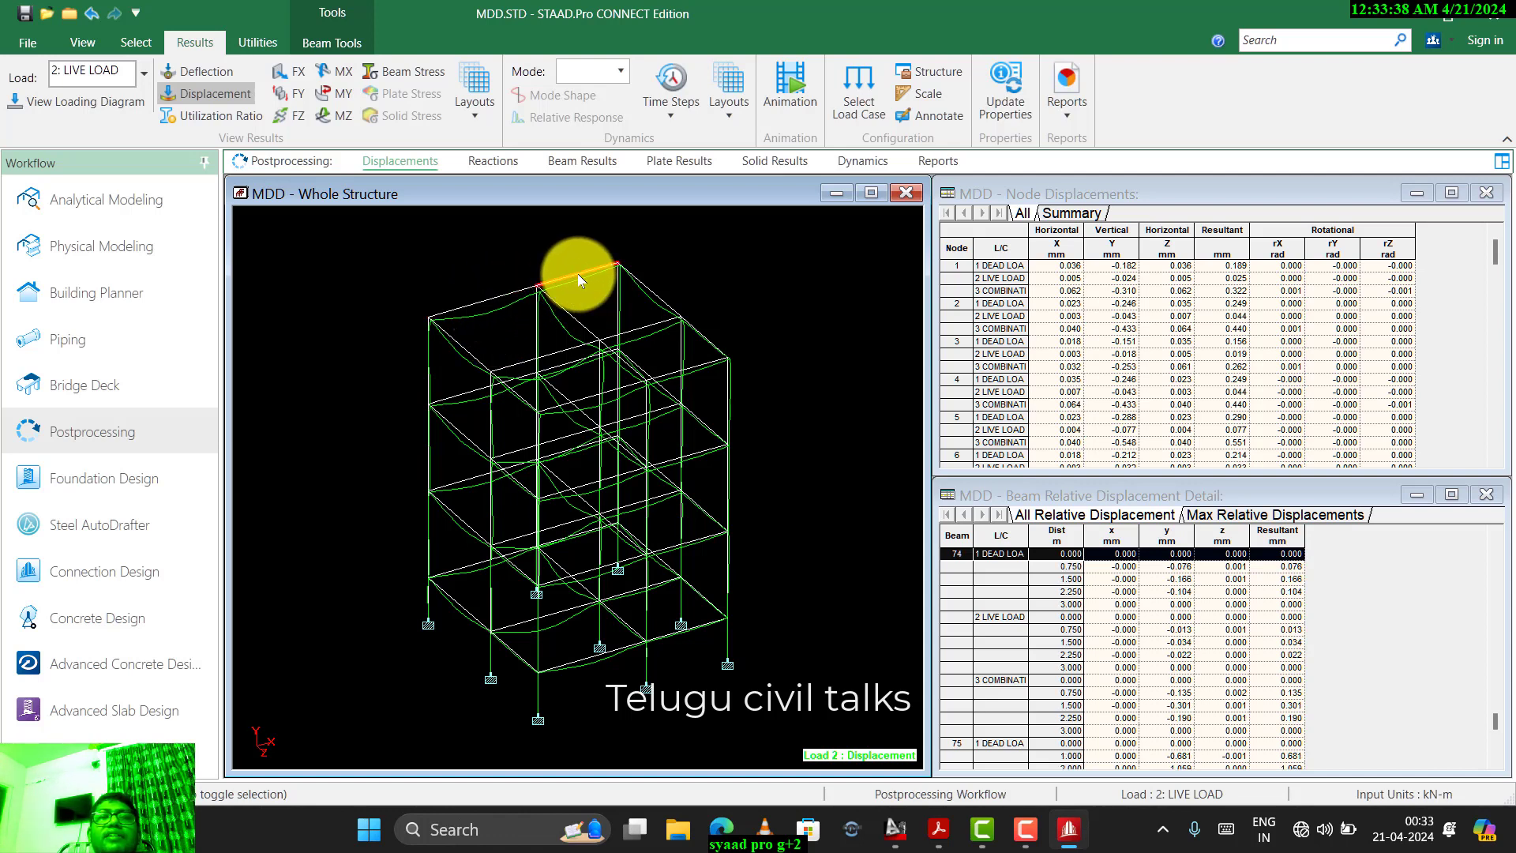
{"action": "left_click", "coordinate": [538, 316]}
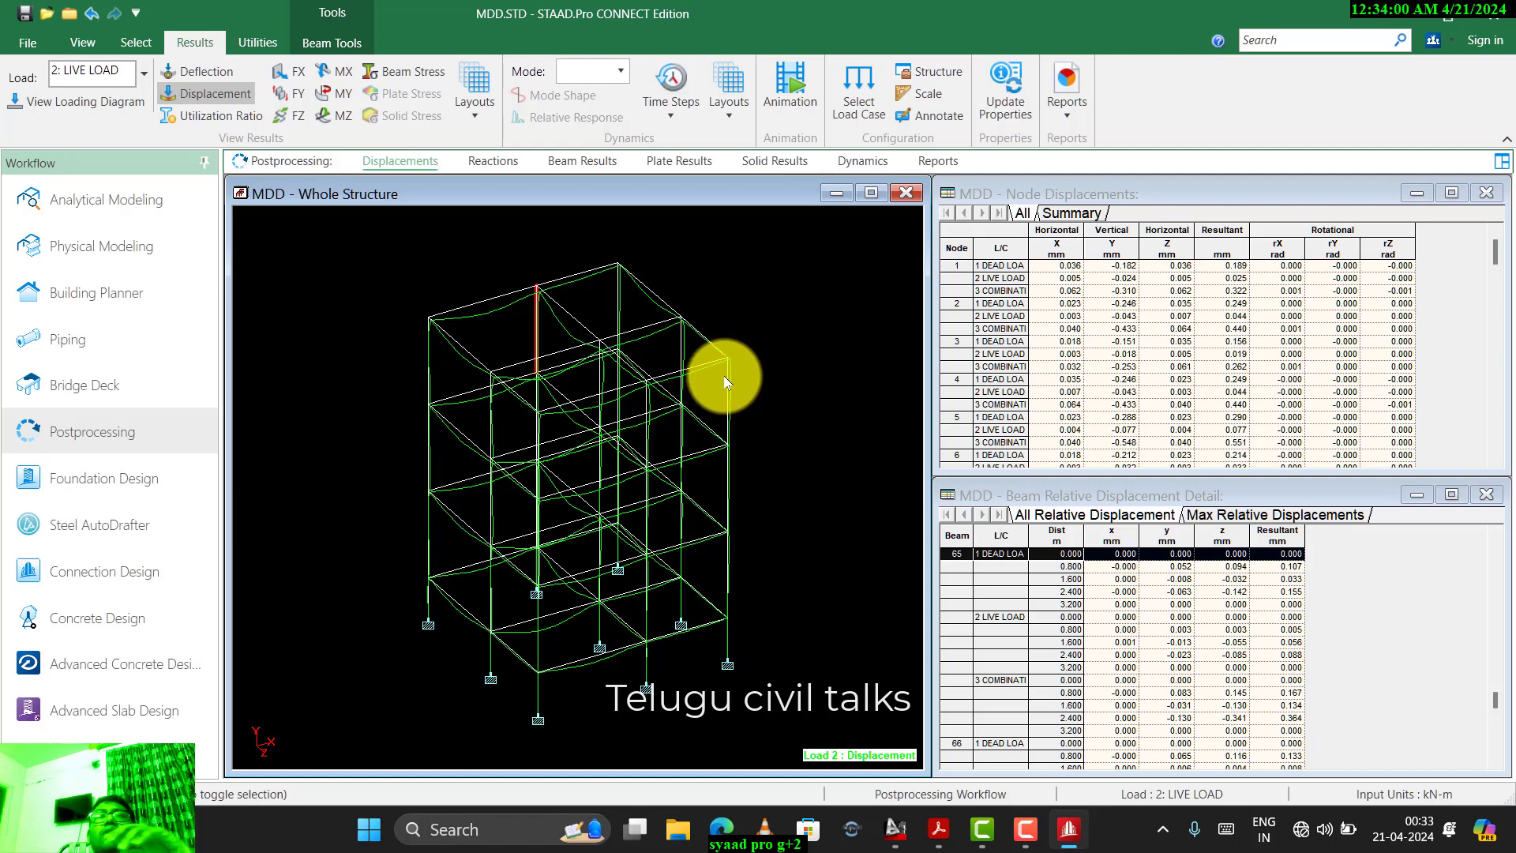
{"action": "mouse_move", "coordinate": [724, 380]}
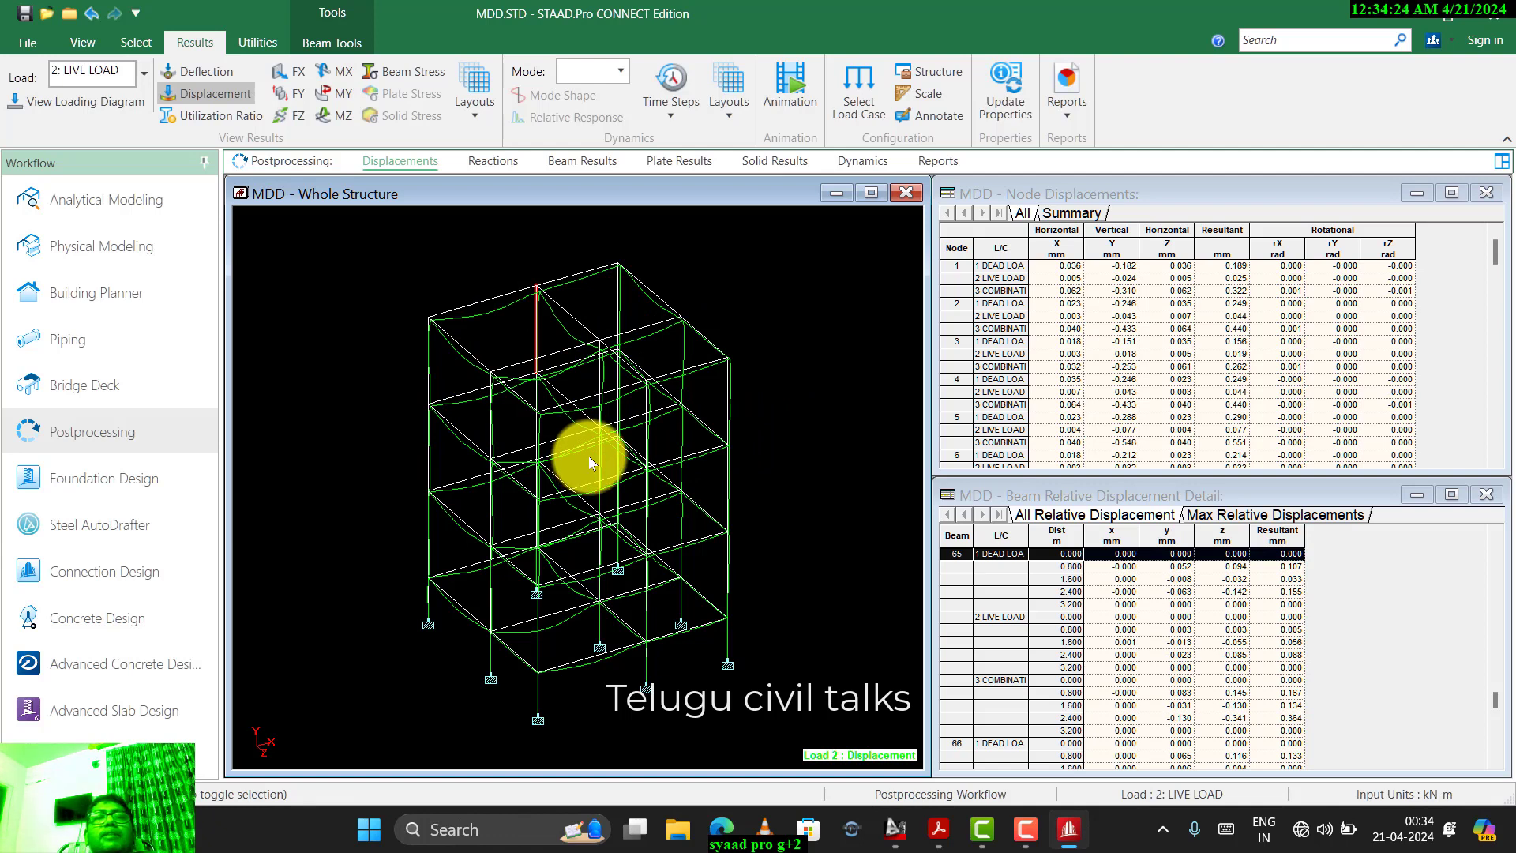
{"action": "left_click", "coordinate": [787, 420]}
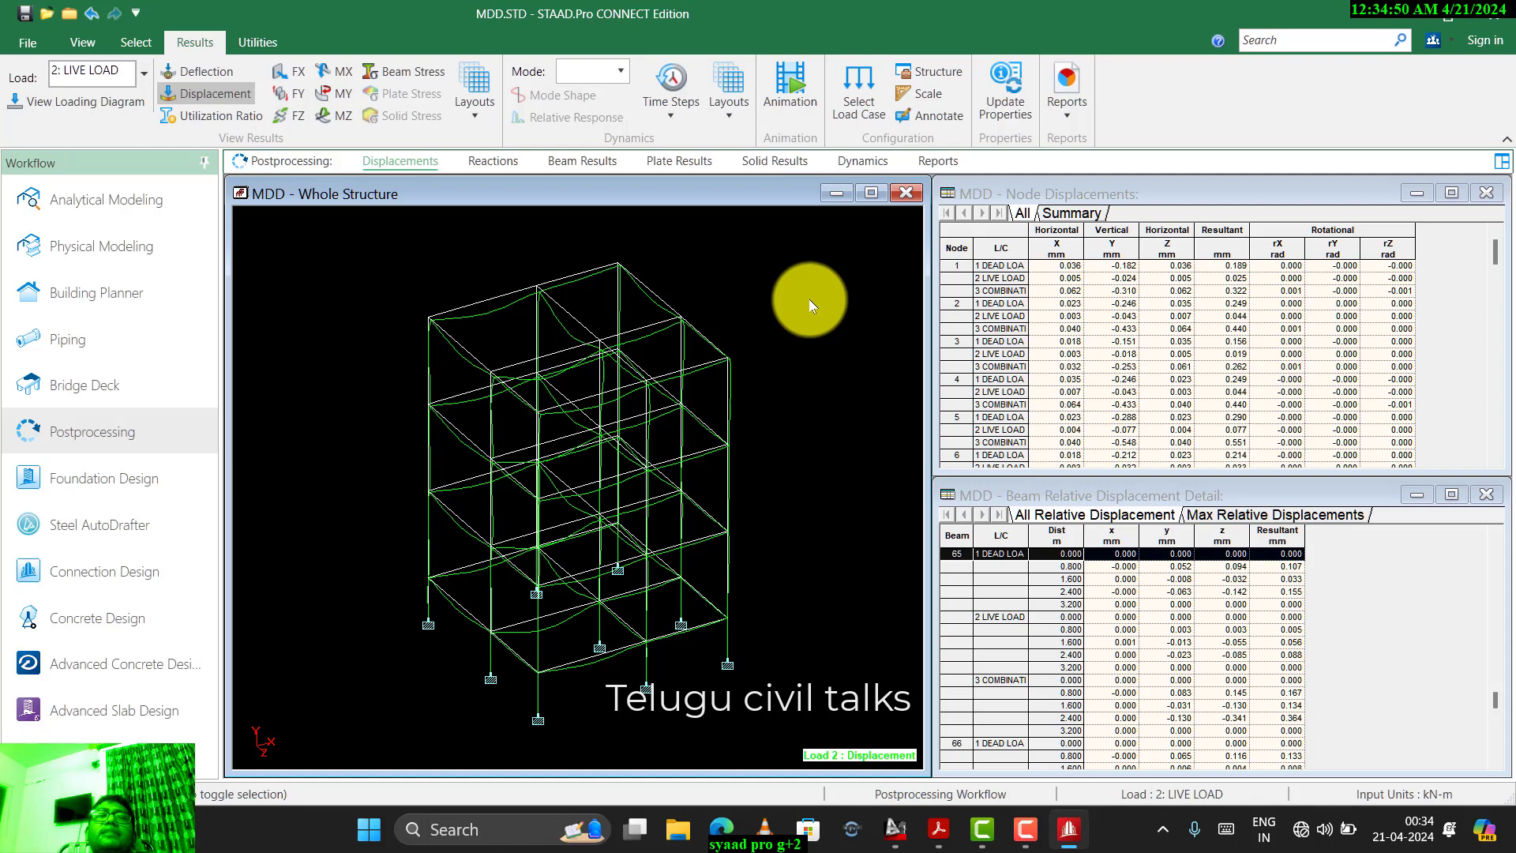
- Examine the concrete design details of roof beam 73 and of top-storey column 65
{"action": "scroll", "coordinate": [722, 292], "scroll_direction": "down", "scroll_amount": 2}
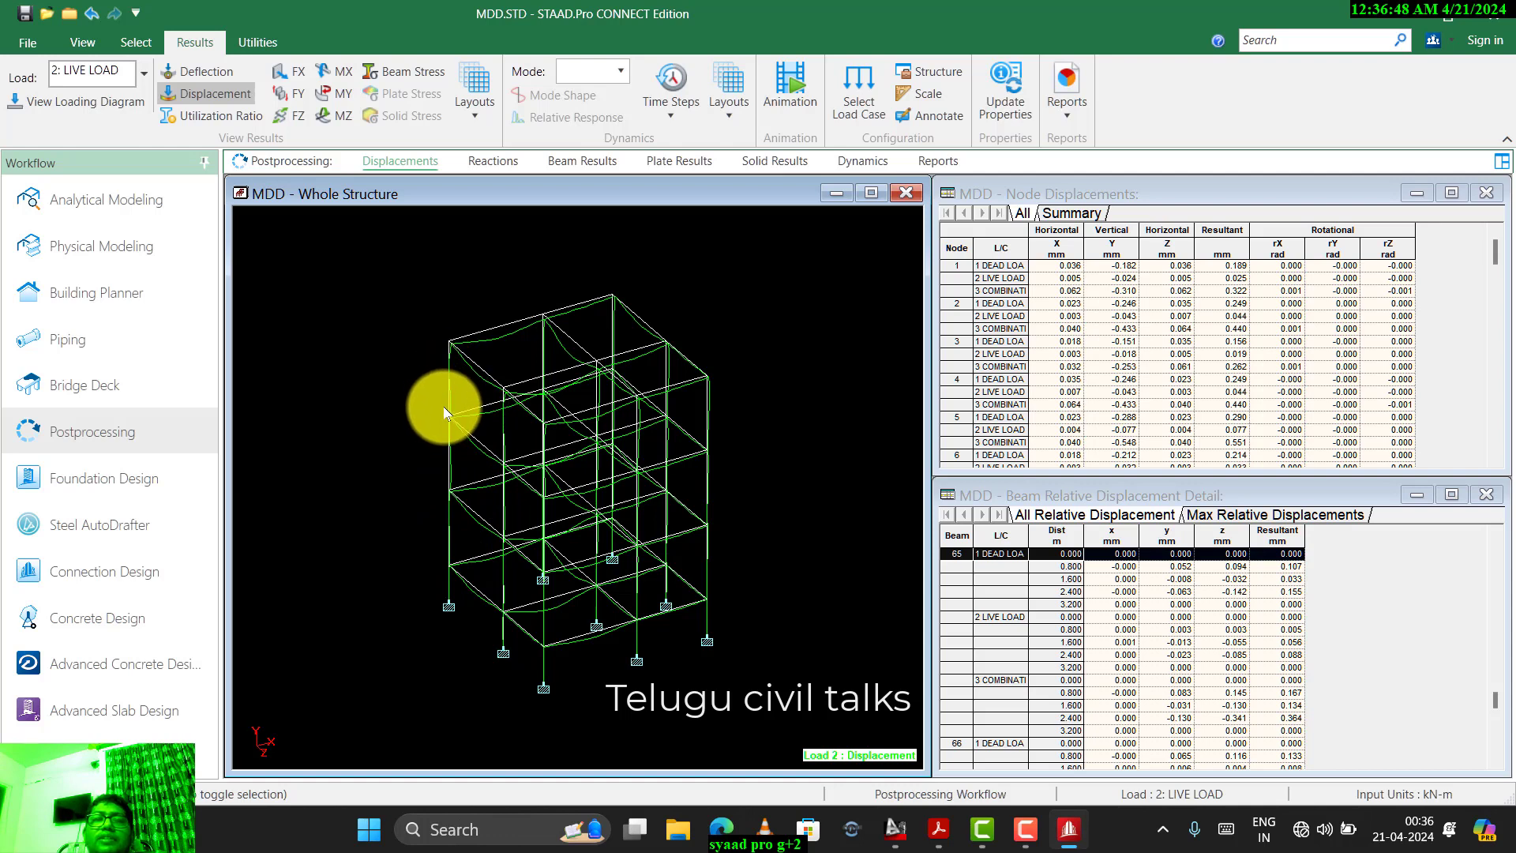
{"action": "scroll", "coordinate": [589, 440], "scroll_direction": "down", "scroll_amount": 2}
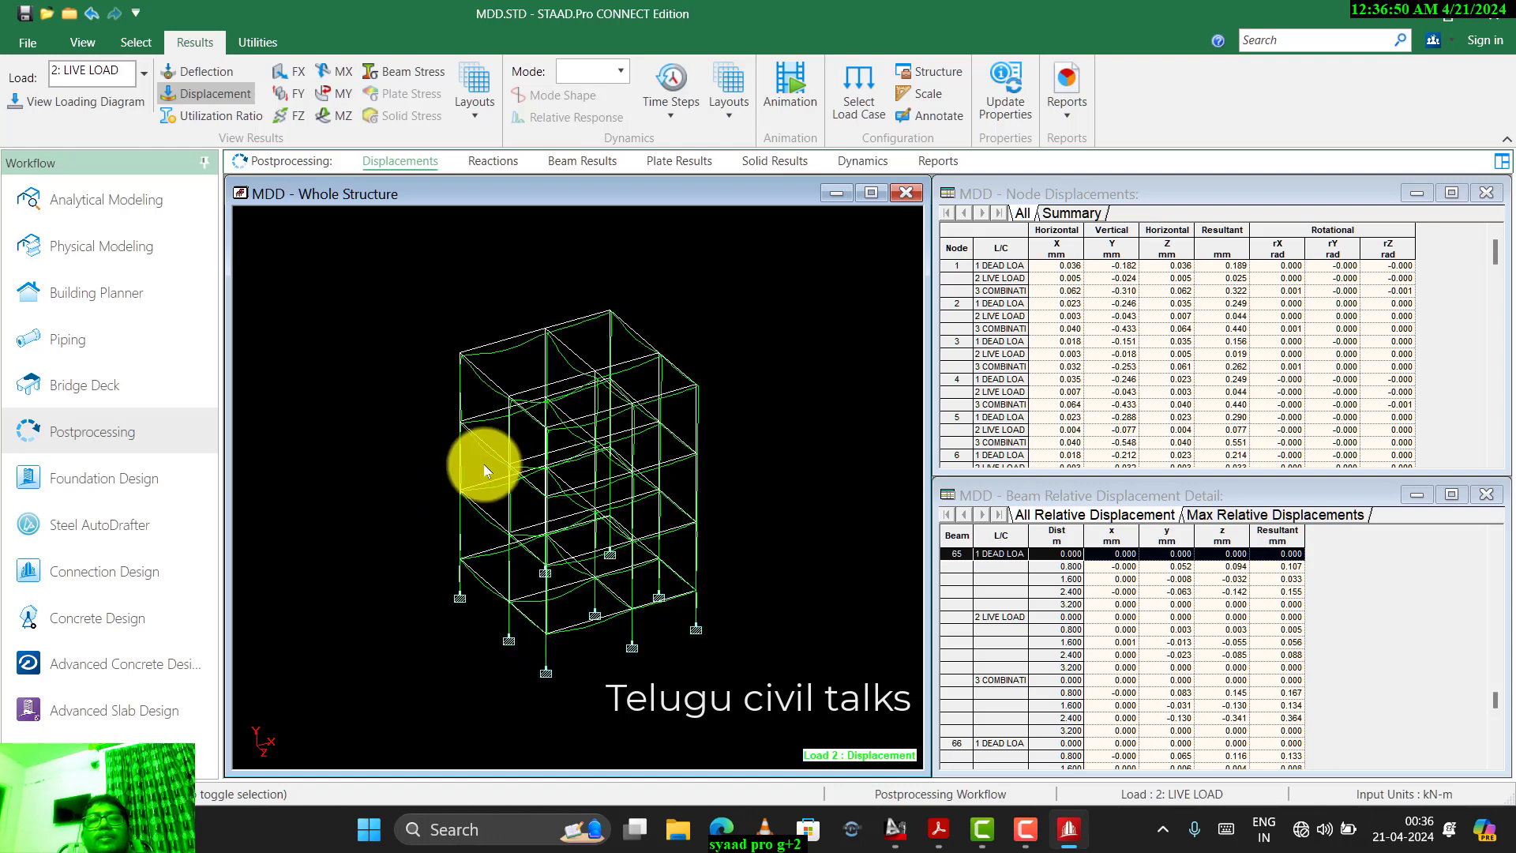
{"action": "double_click", "coordinate": [507, 341]}
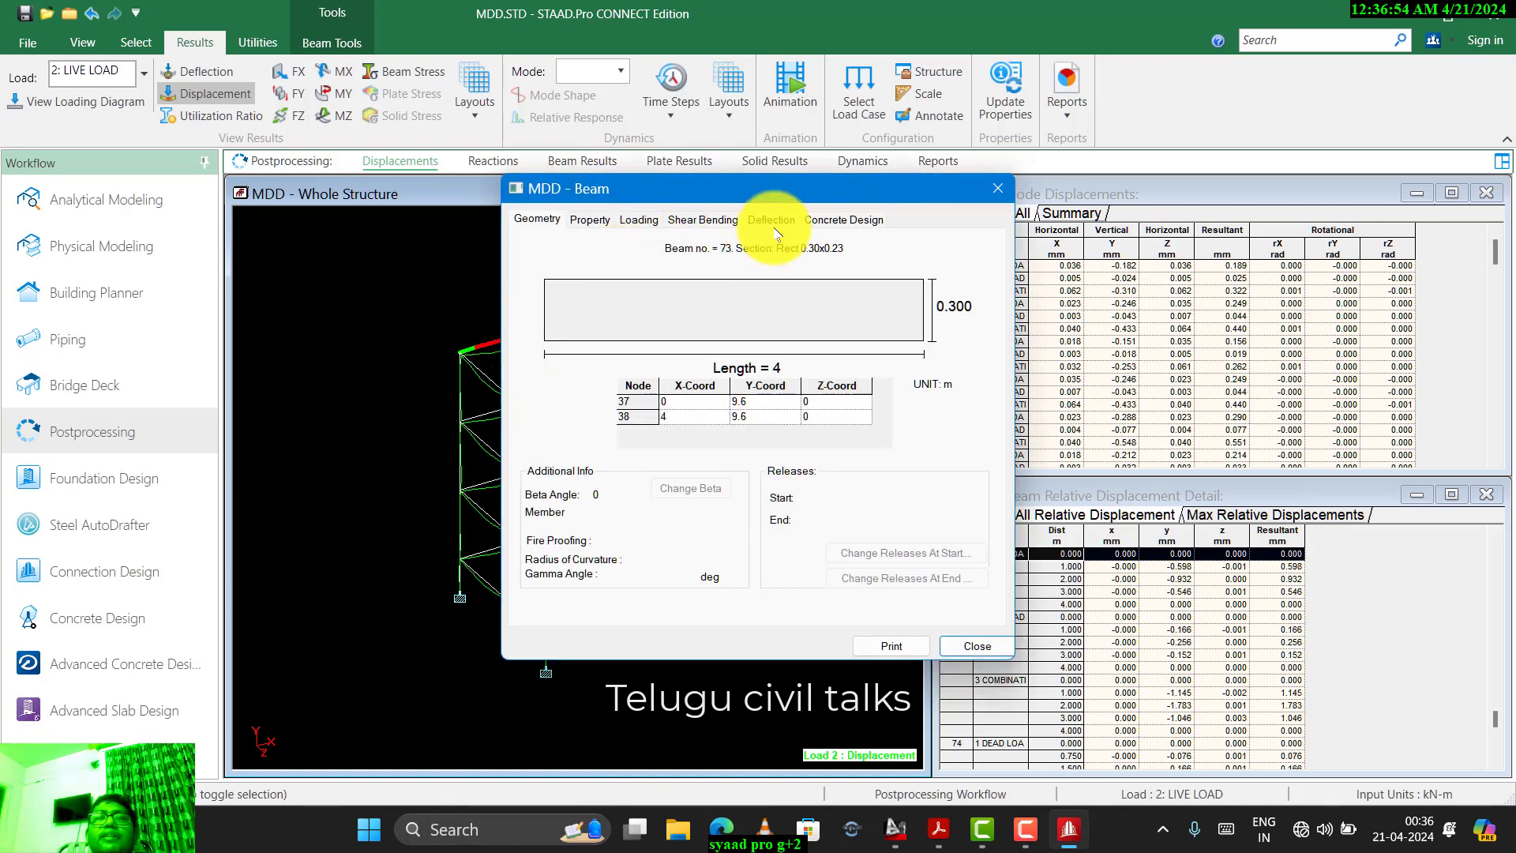
{"action": "left_click", "coordinate": [833, 219]}
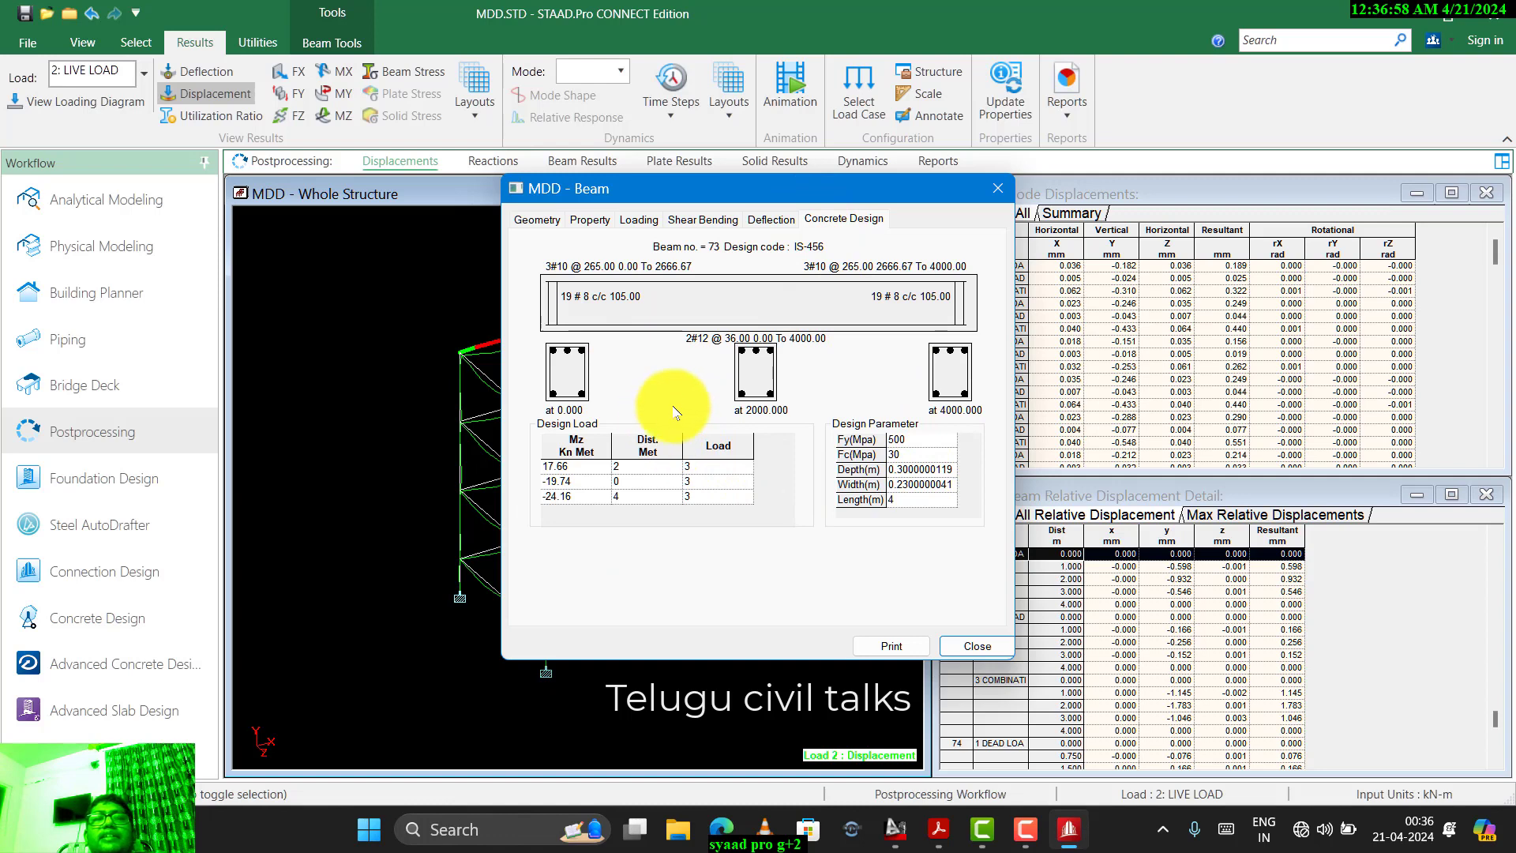
{"action": "left_click", "coordinate": [997, 189]}
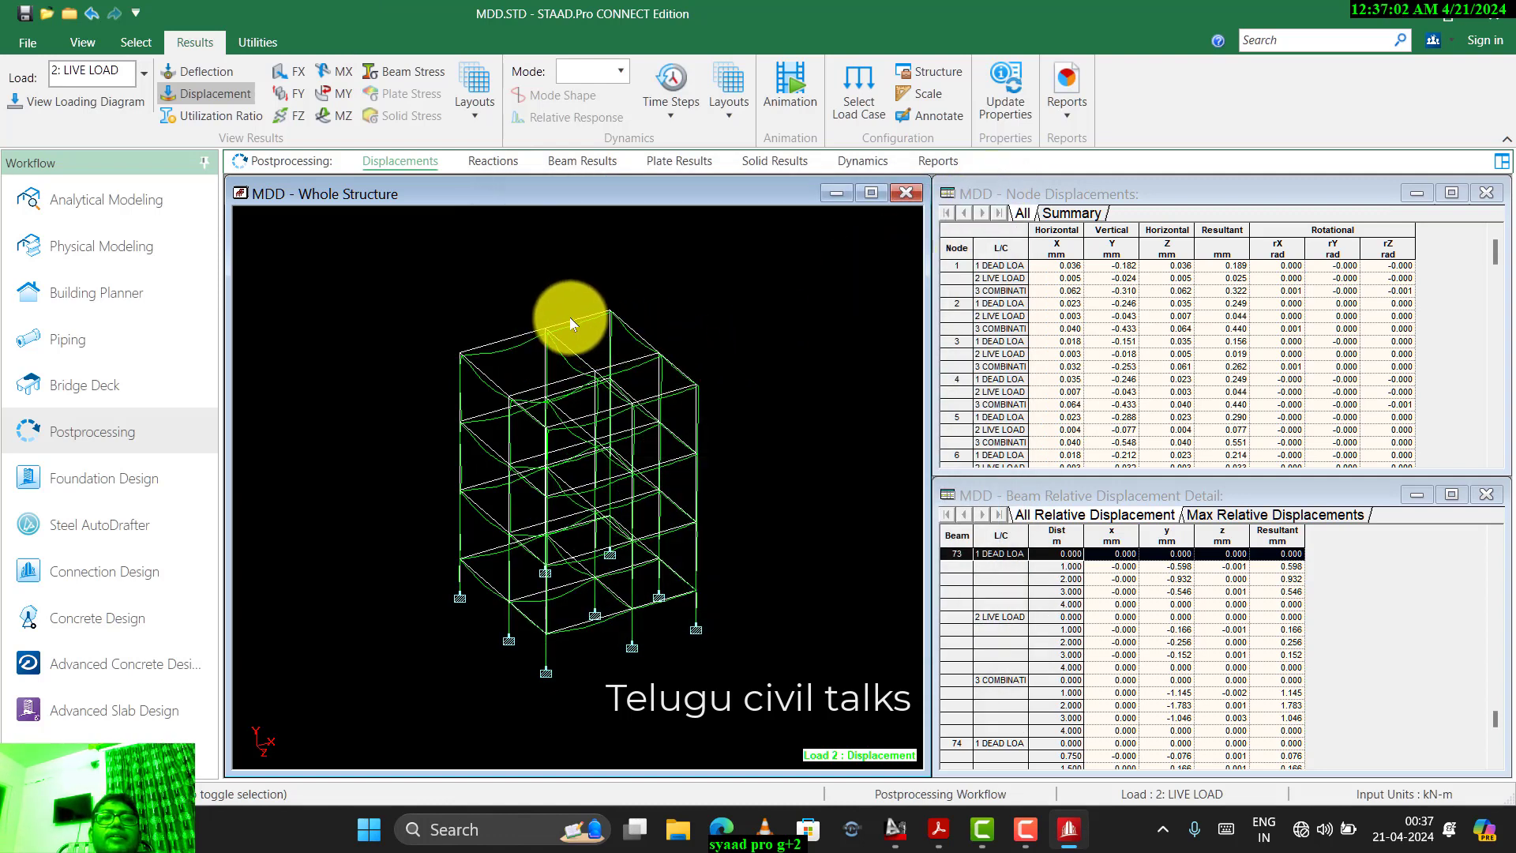
{"action": "double_click", "coordinate": [547, 367]}
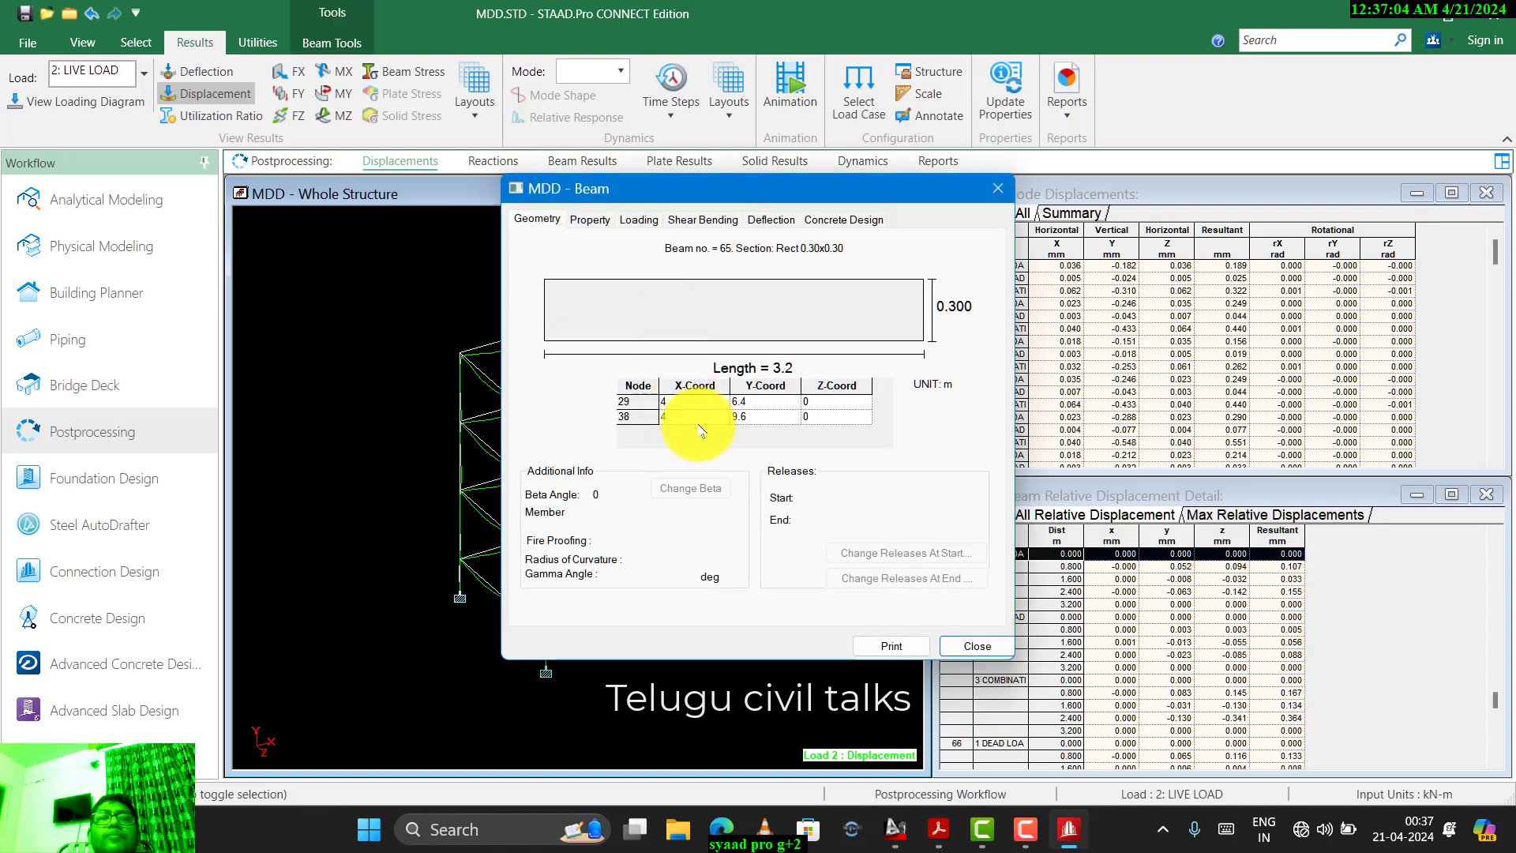
{"action": "left_click", "coordinate": [839, 223]}
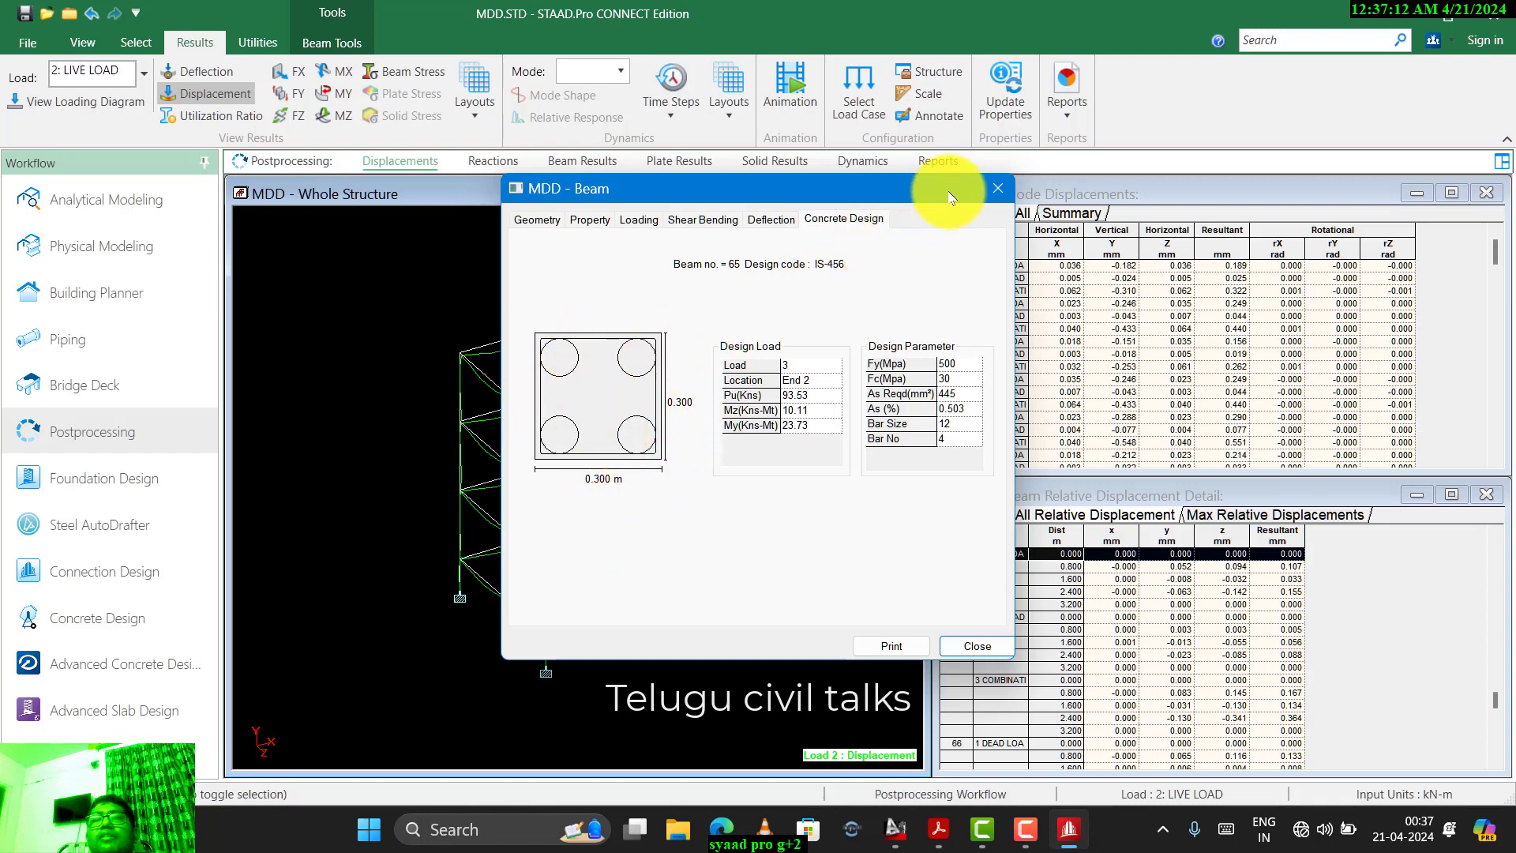
- Examine the geometry details of top-storey column 64, dismiss the sign-in window, and clear the selection
{"action": "left_click", "coordinate": [993, 191]}
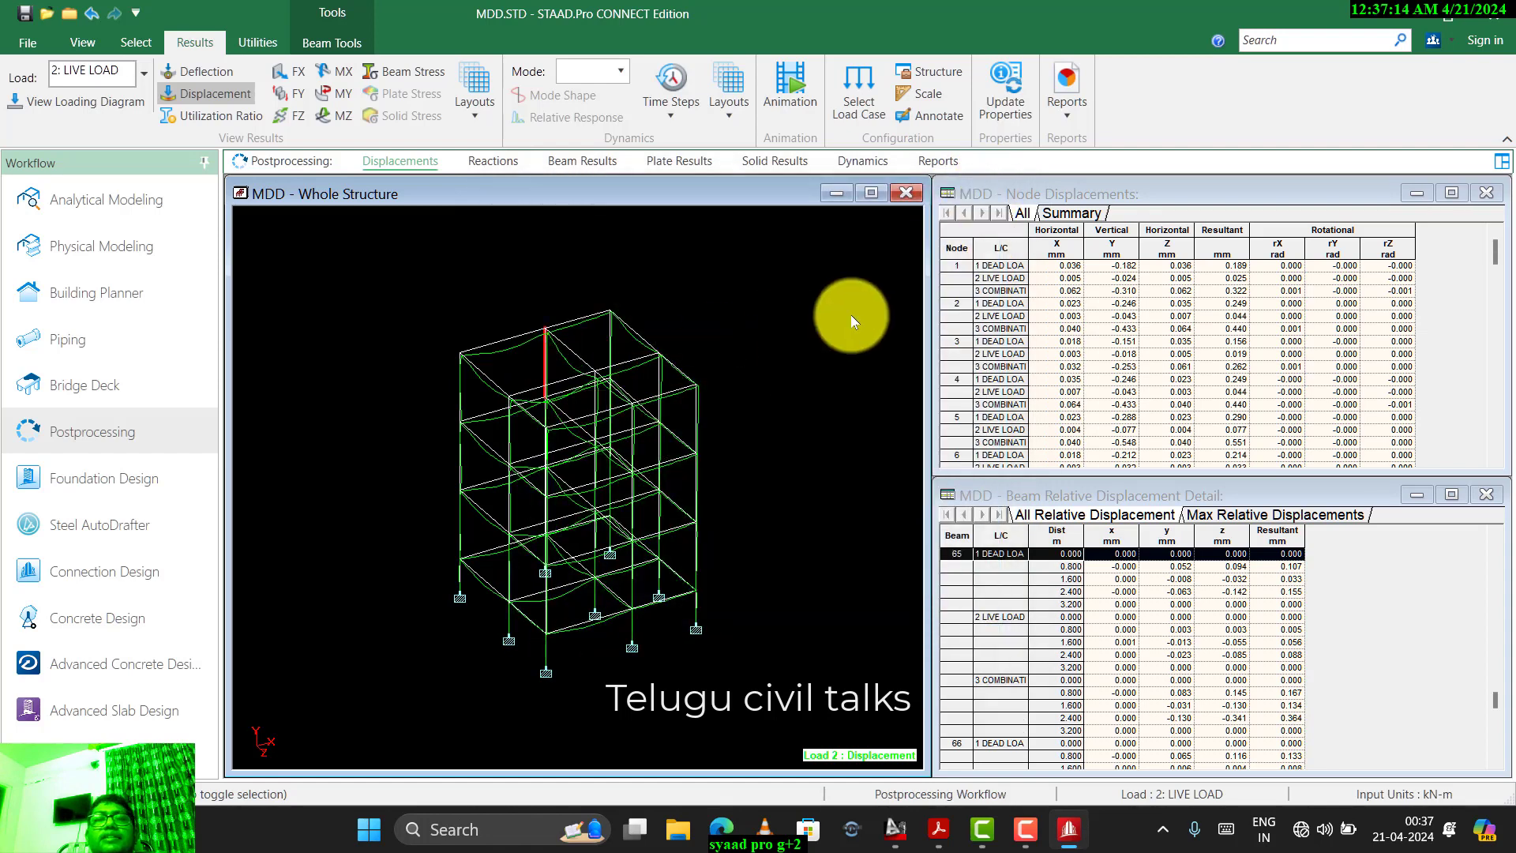
{"action": "double_click", "coordinate": [458, 395]}
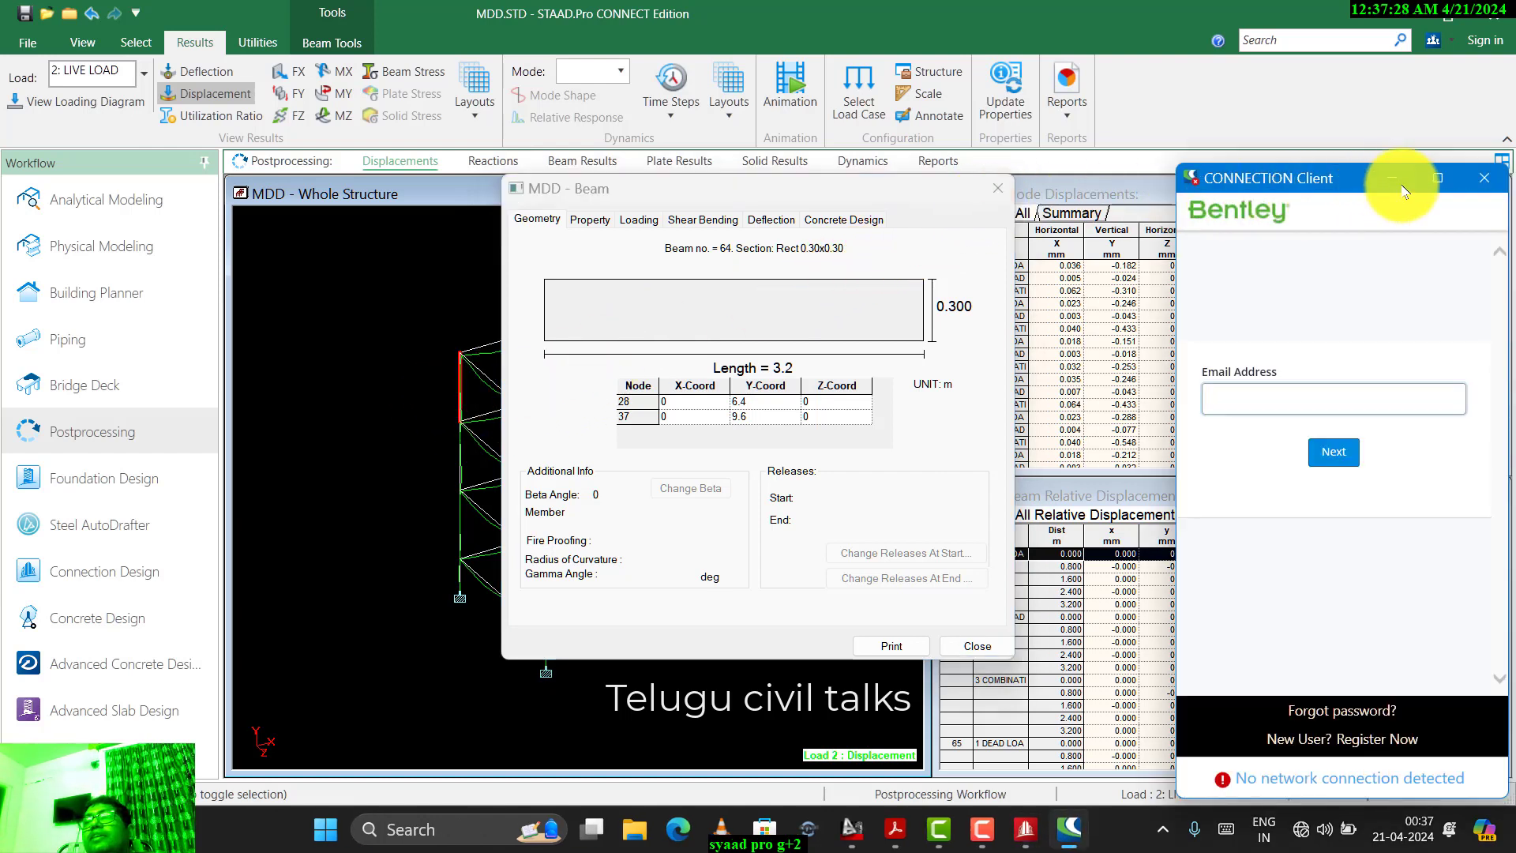
{"action": "left_click", "coordinate": [1484, 177]}
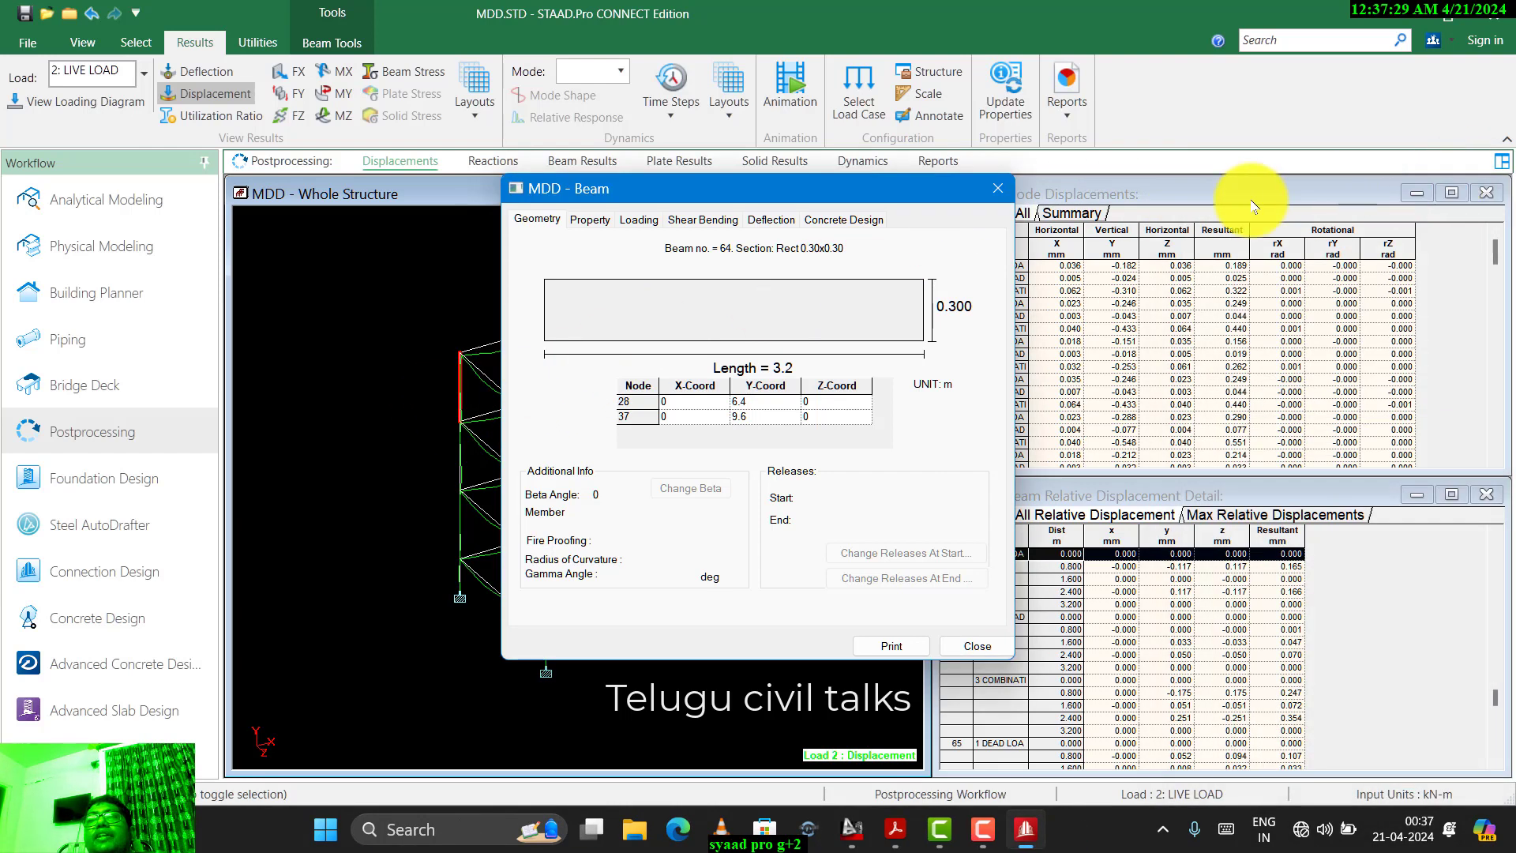
{"action": "left_click", "coordinate": [996, 188]}
{"action": "left_click", "coordinate": [747, 310]}
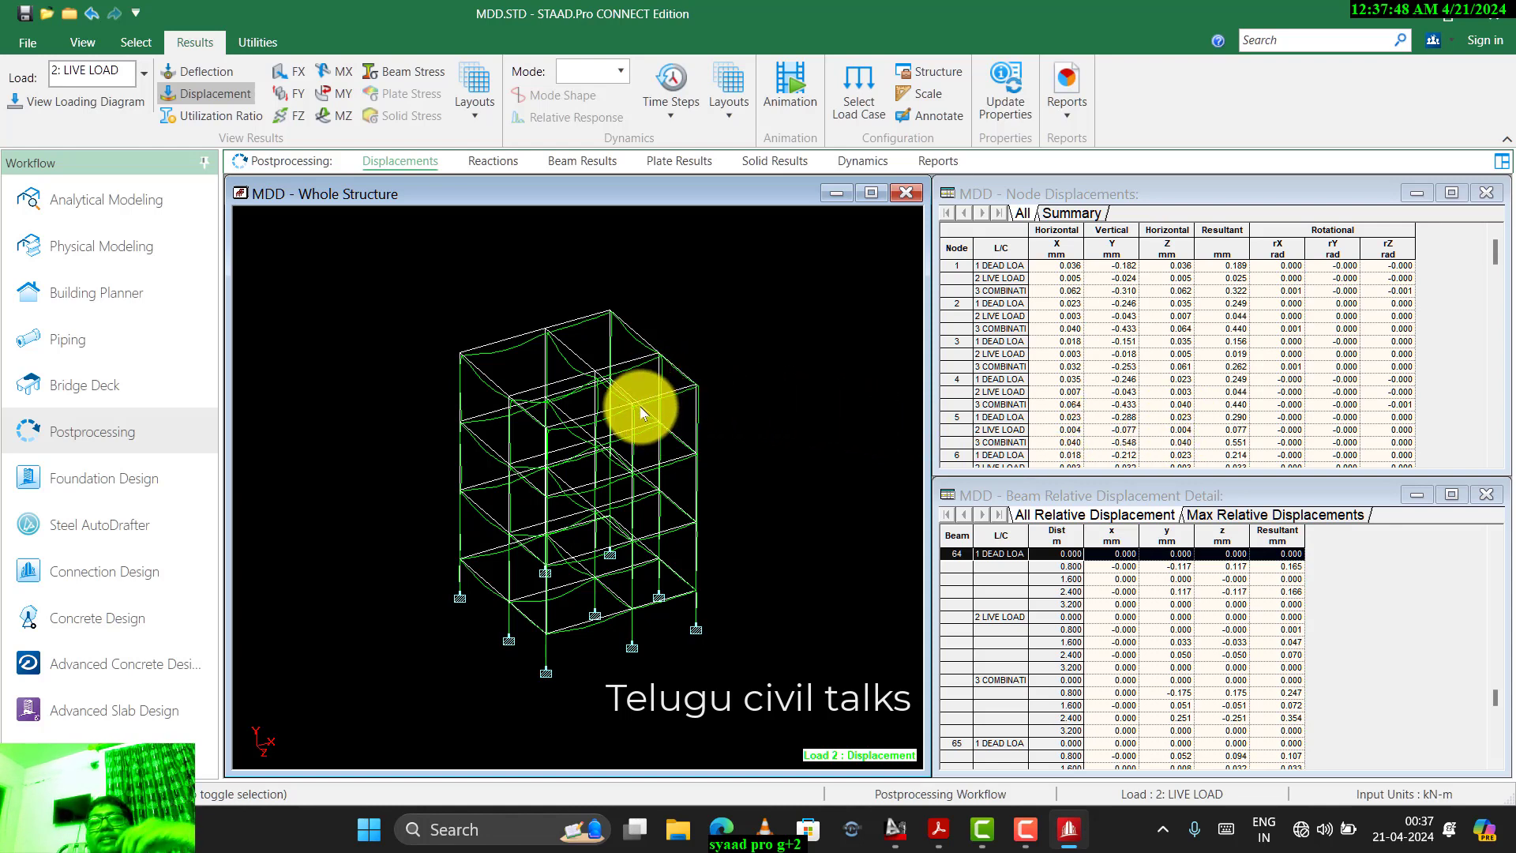
- Examine the relative displacements of roof beams 73 and 74, ending on beam 73
{"action": "left_click", "coordinate": [527, 338]}
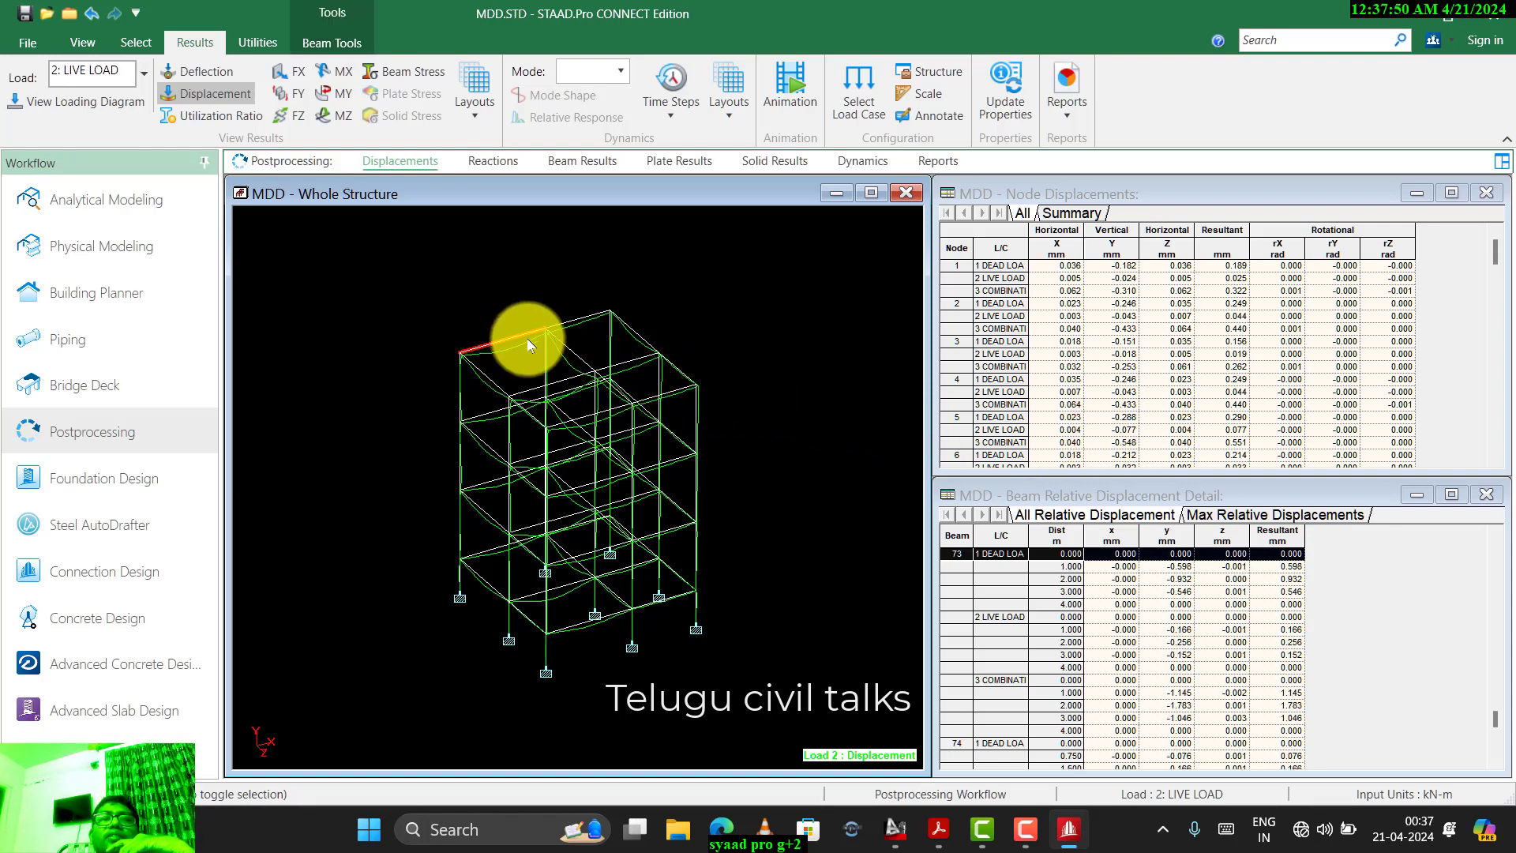
{"action": "left_click", "coordinate": [562, 326]}
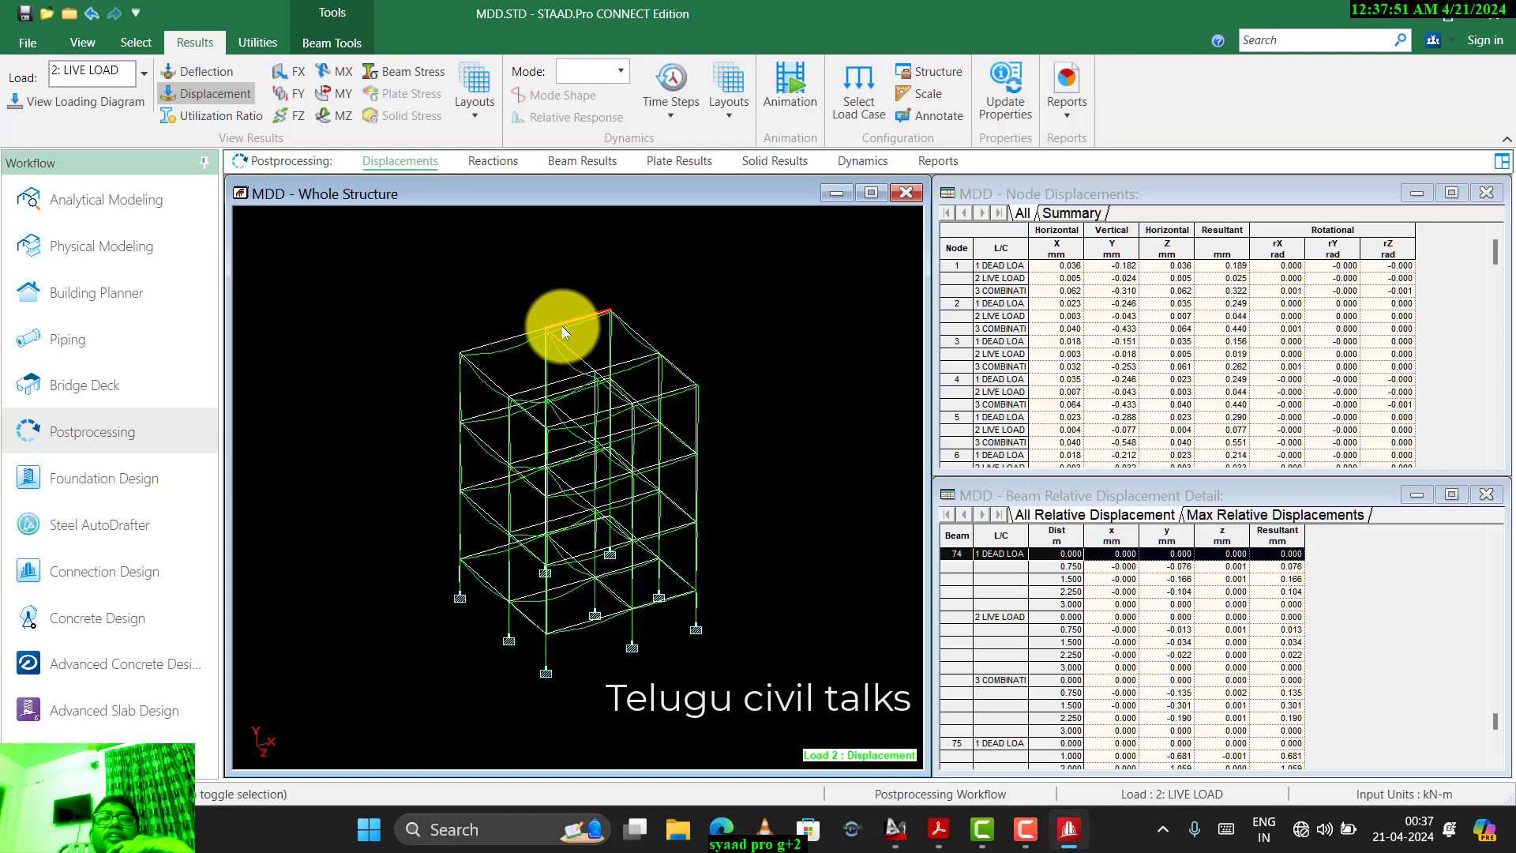
{"action": "left_click", "coordinate": [499, 345]}
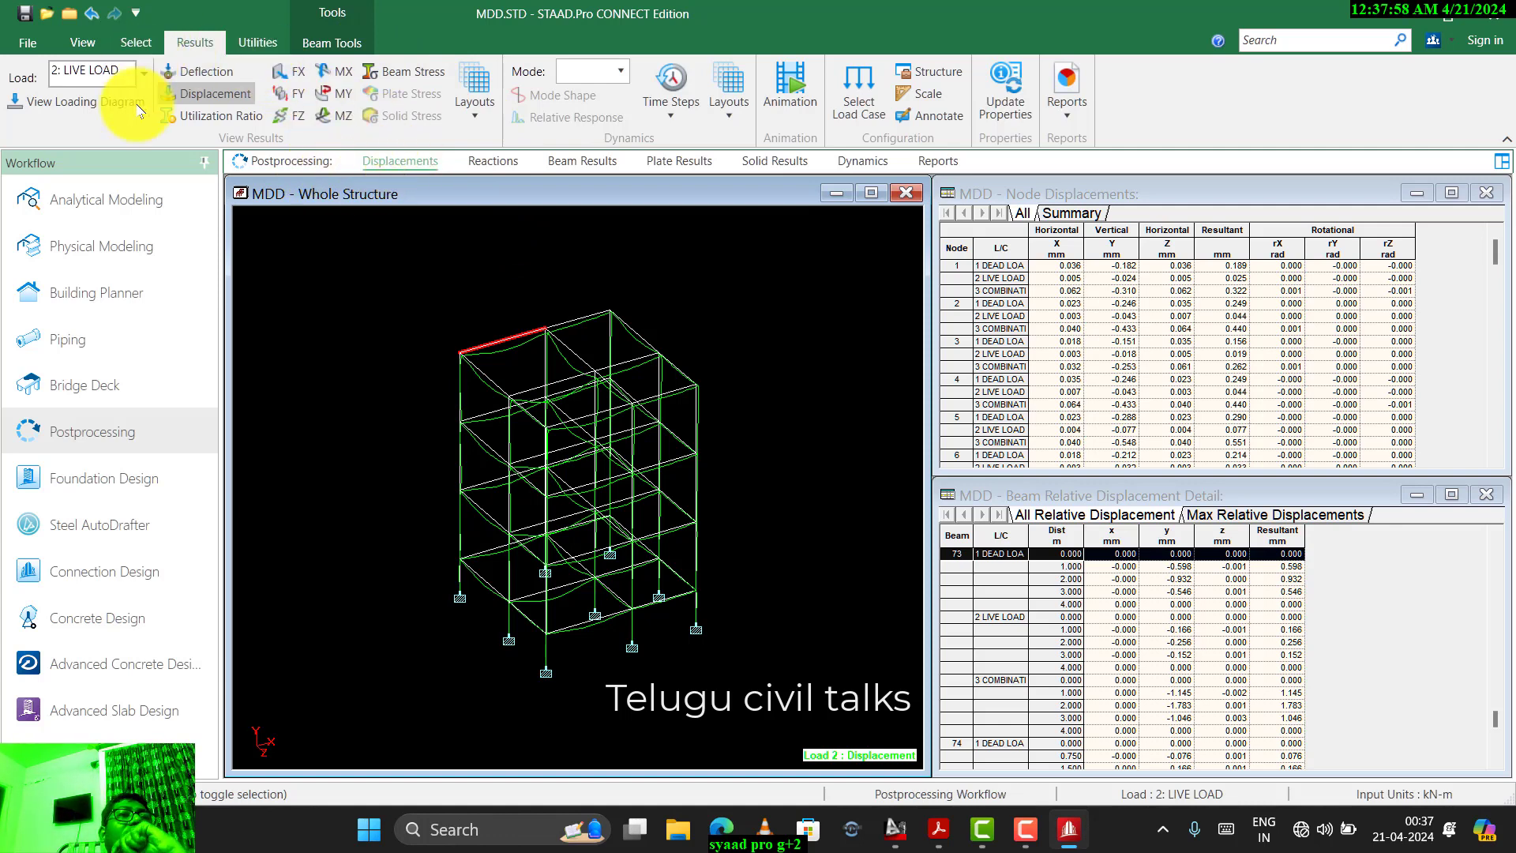
- Return to the Analytical Modeling workflow and open the MDD.STD command file in a maximized editor window
{"action": "left_click", "coordinate": [117, 199]}
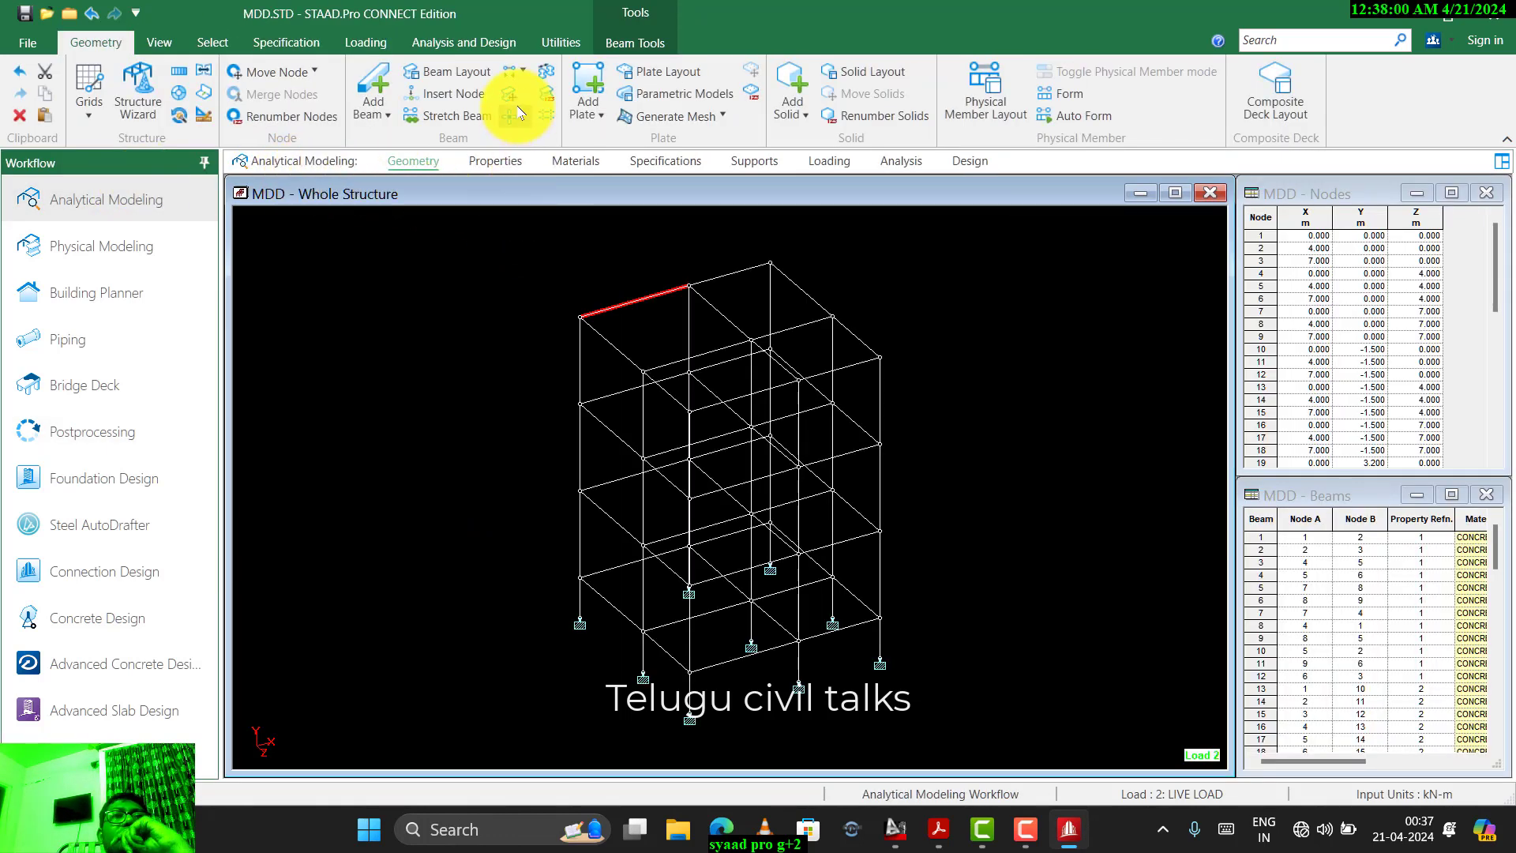
{"action": "left_click", "coordinate": [562, 42]}
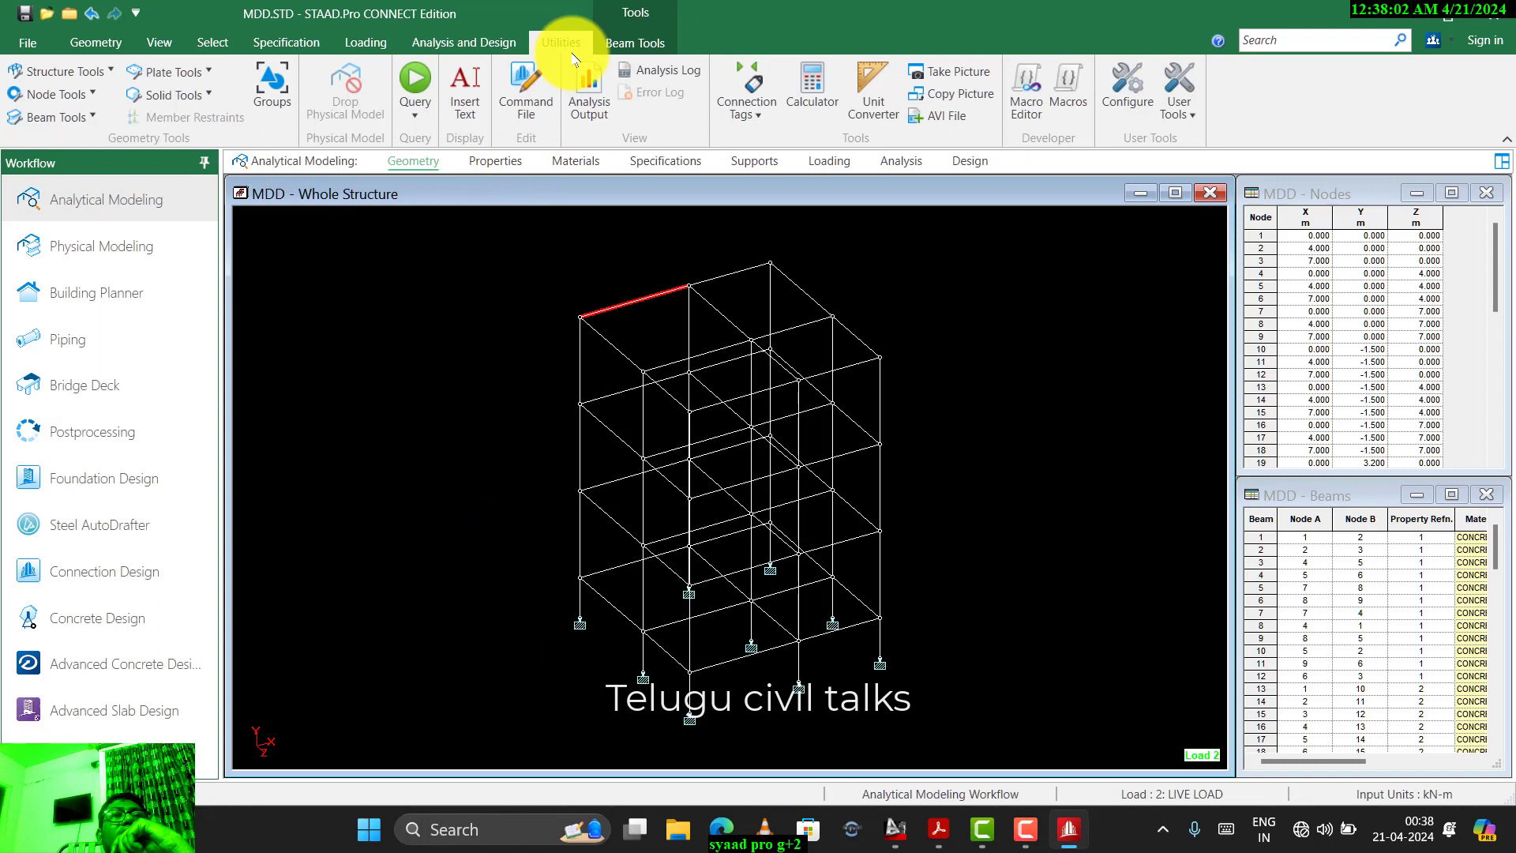
{"action": "left_click", "coordinate": [528, 118]}
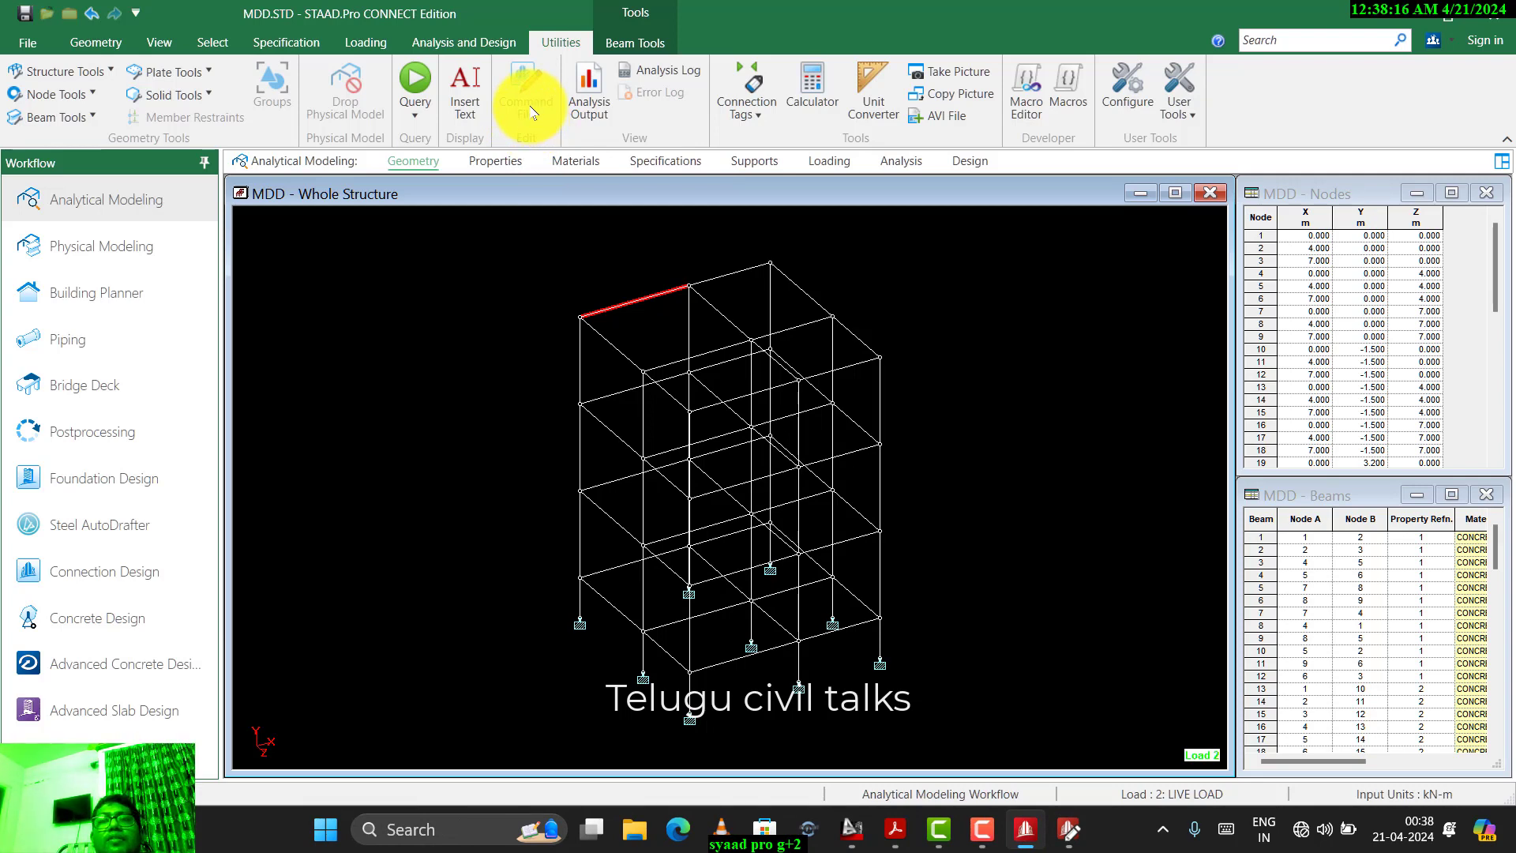
{"action": "left_click", "coordinate": [1071, 828]}
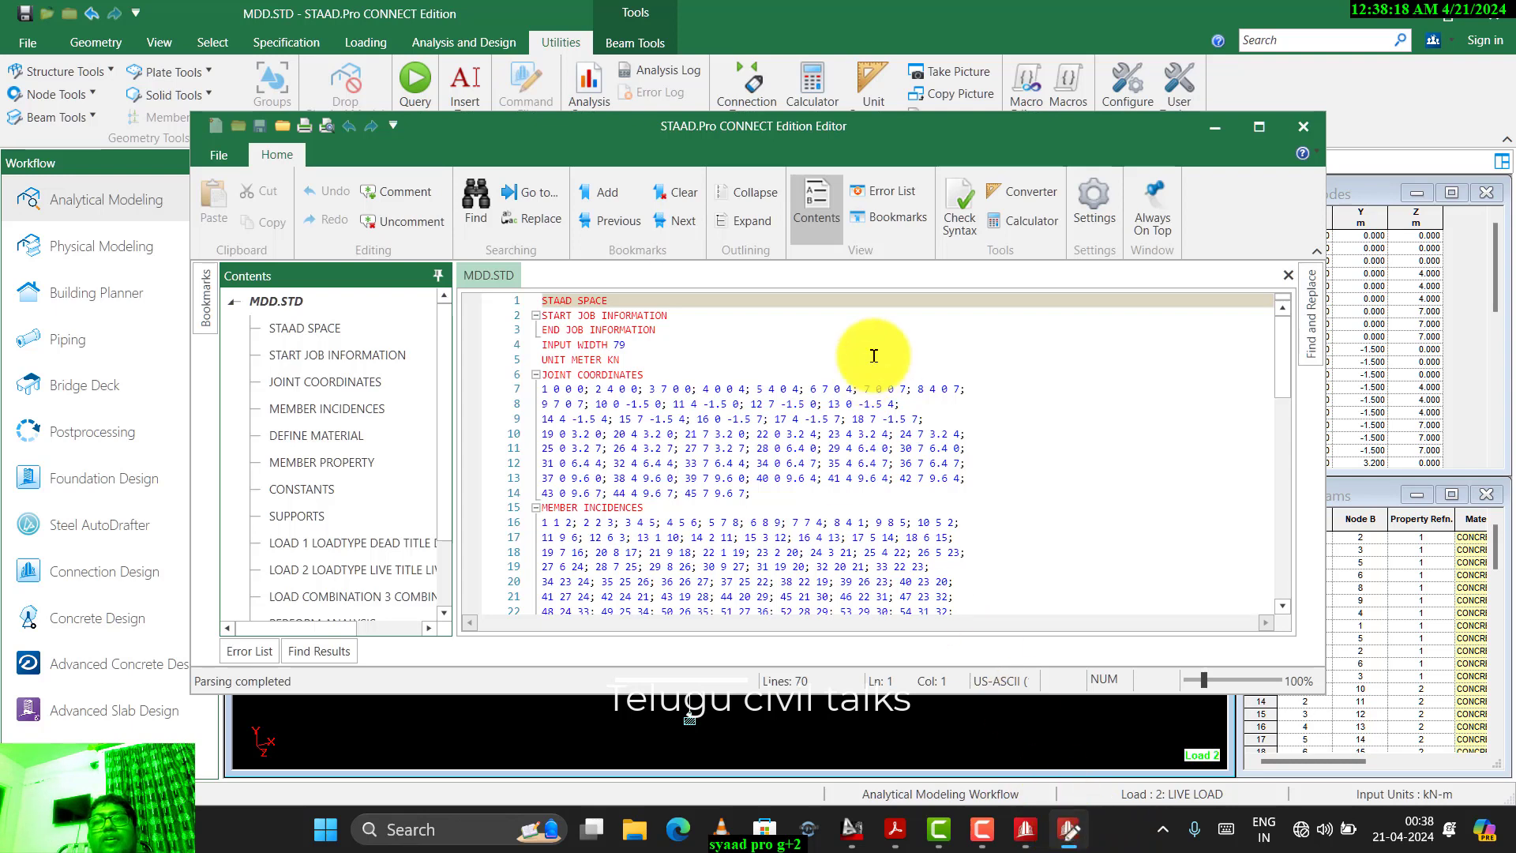
{"action": "left_click", "coordinate": [1215, 127]}
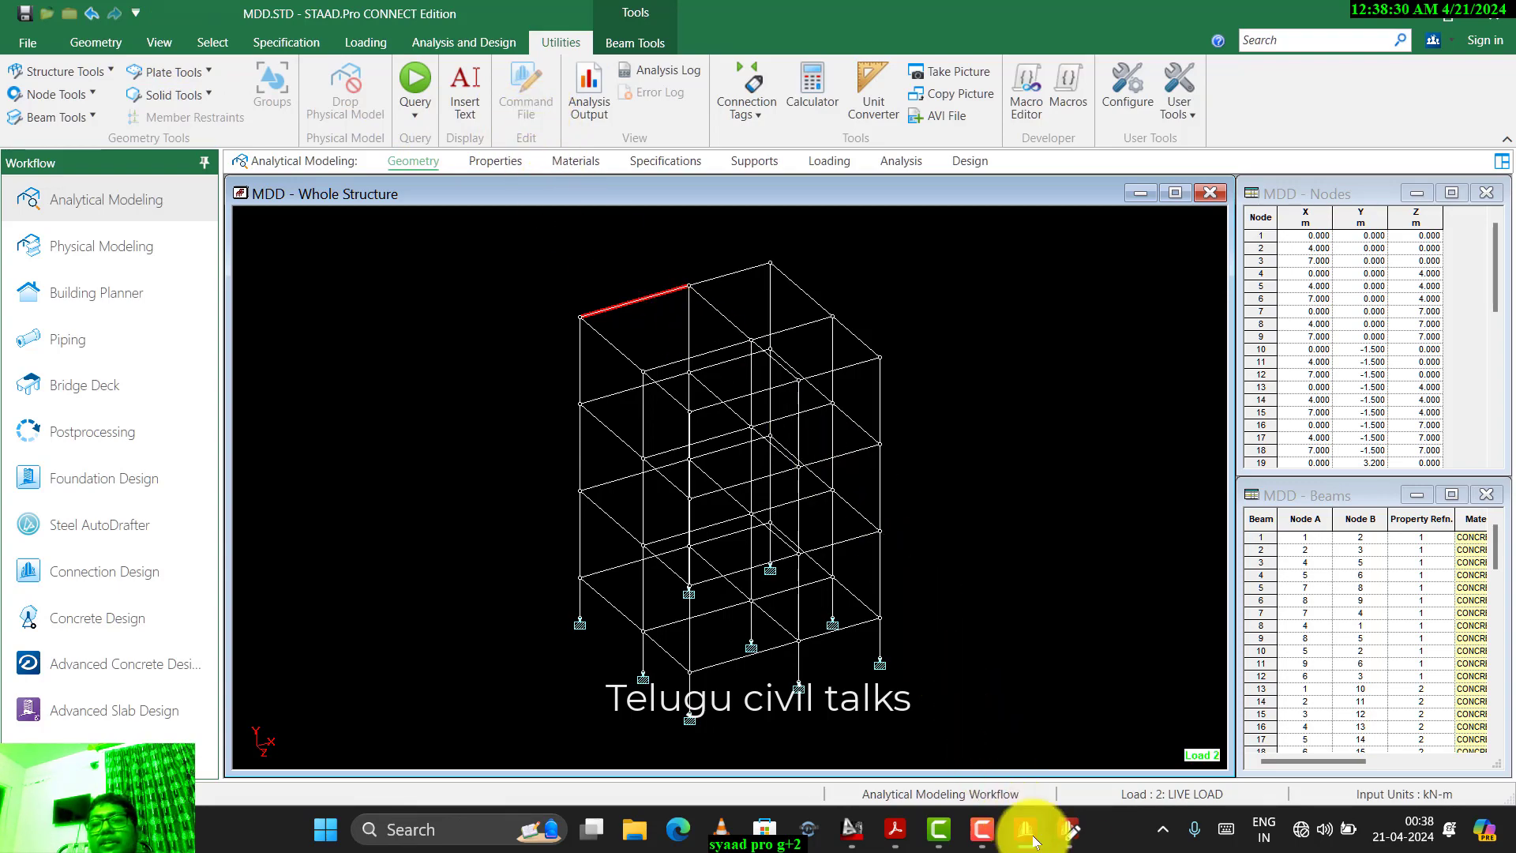
{"action": "left_click", "coordinate": [1069, 829]}
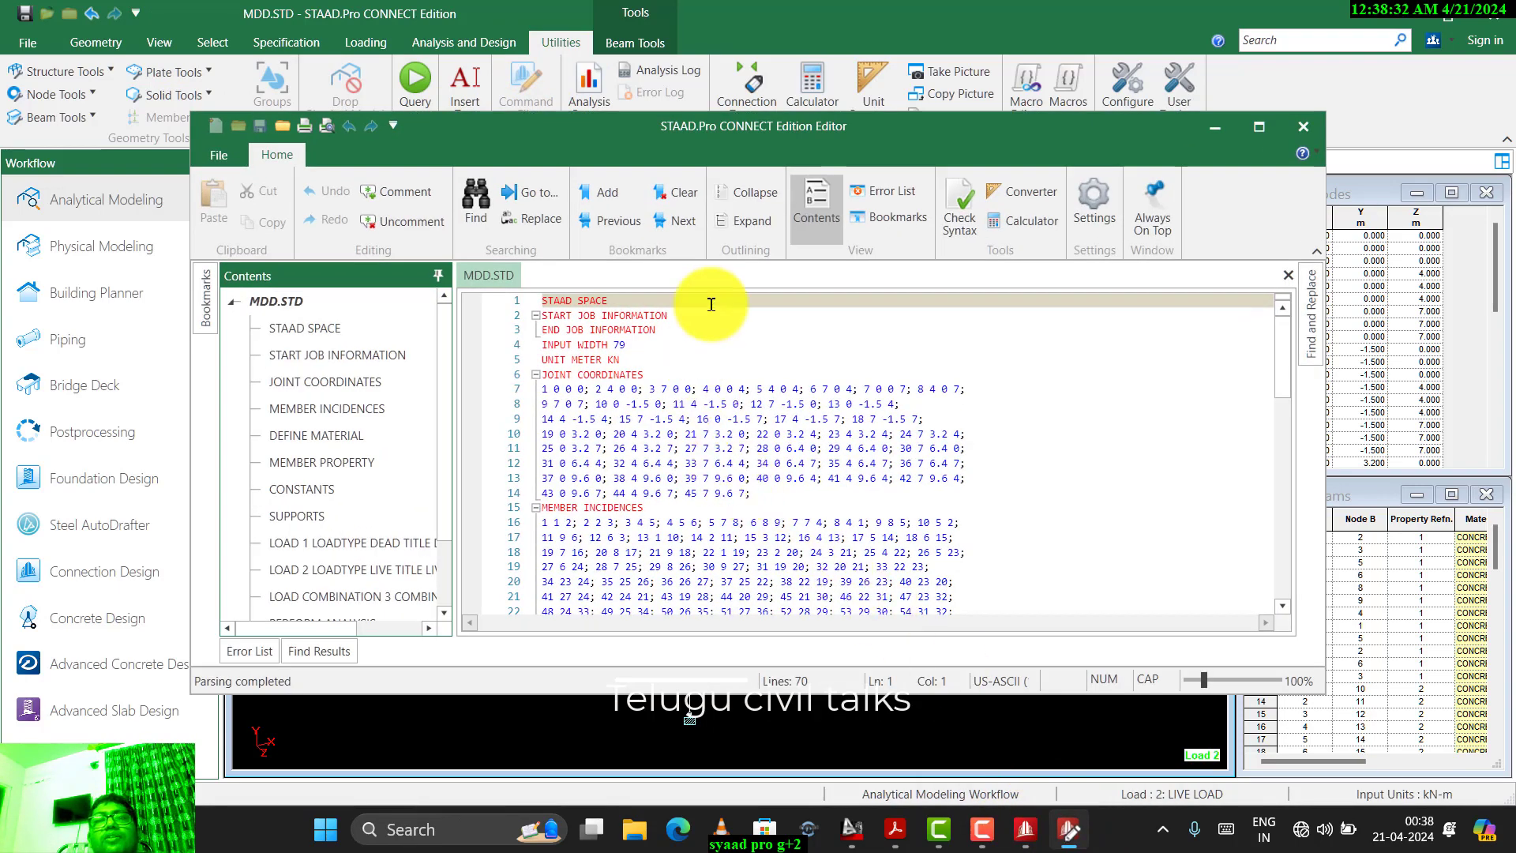
{"action": "double_click", "coordinate": [636, 134]}
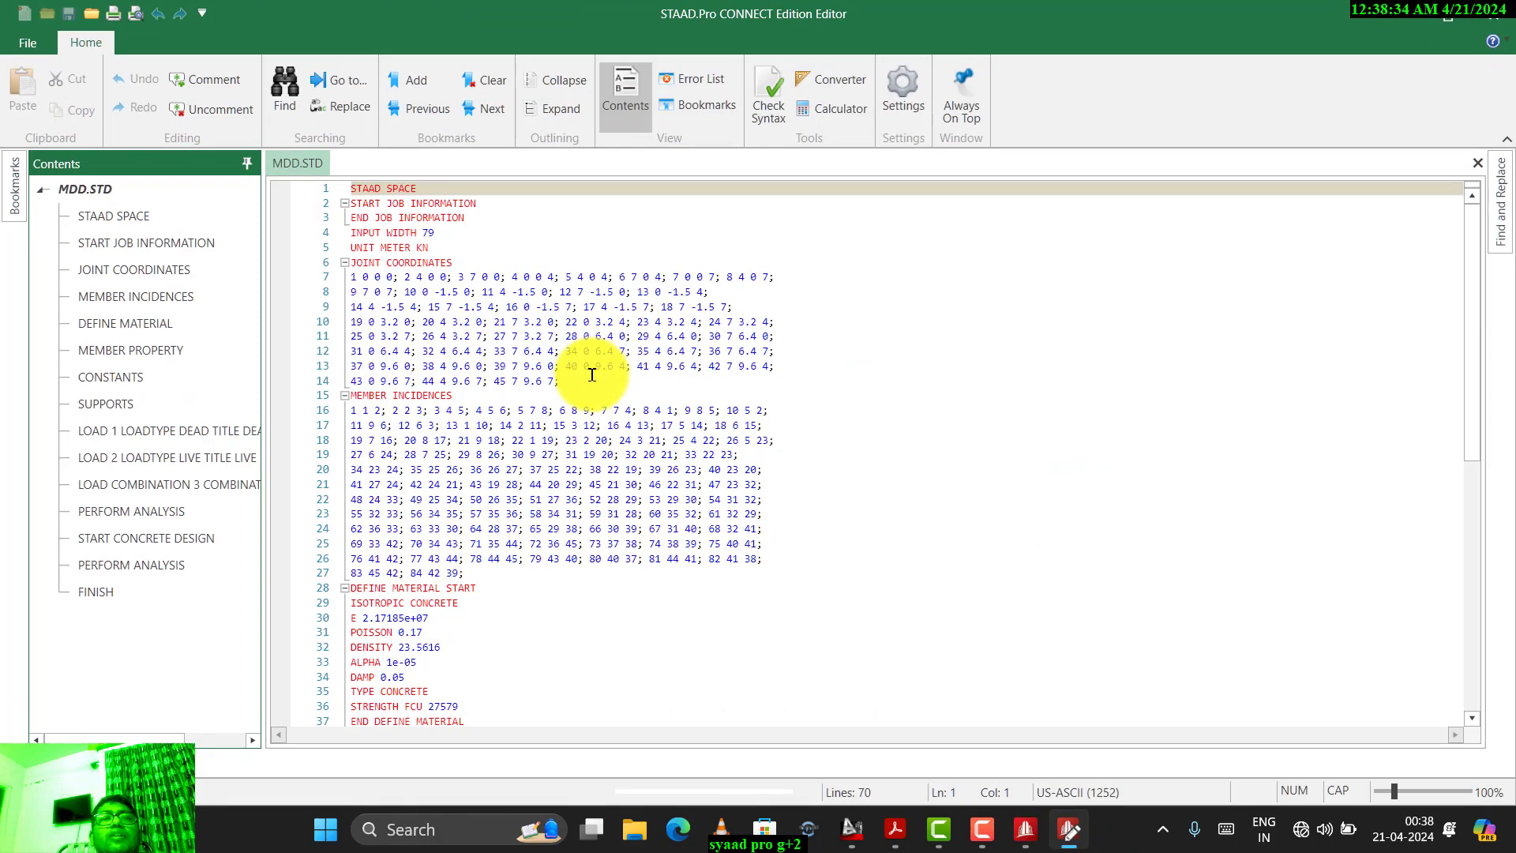
- Examine the member properties, supports, loads, load combination and joint coordinates in the enlarged command file text
{"action": "scroll", "coordinate": [595, 375], "scroll_direction": "down", "scroll_amount": 11}
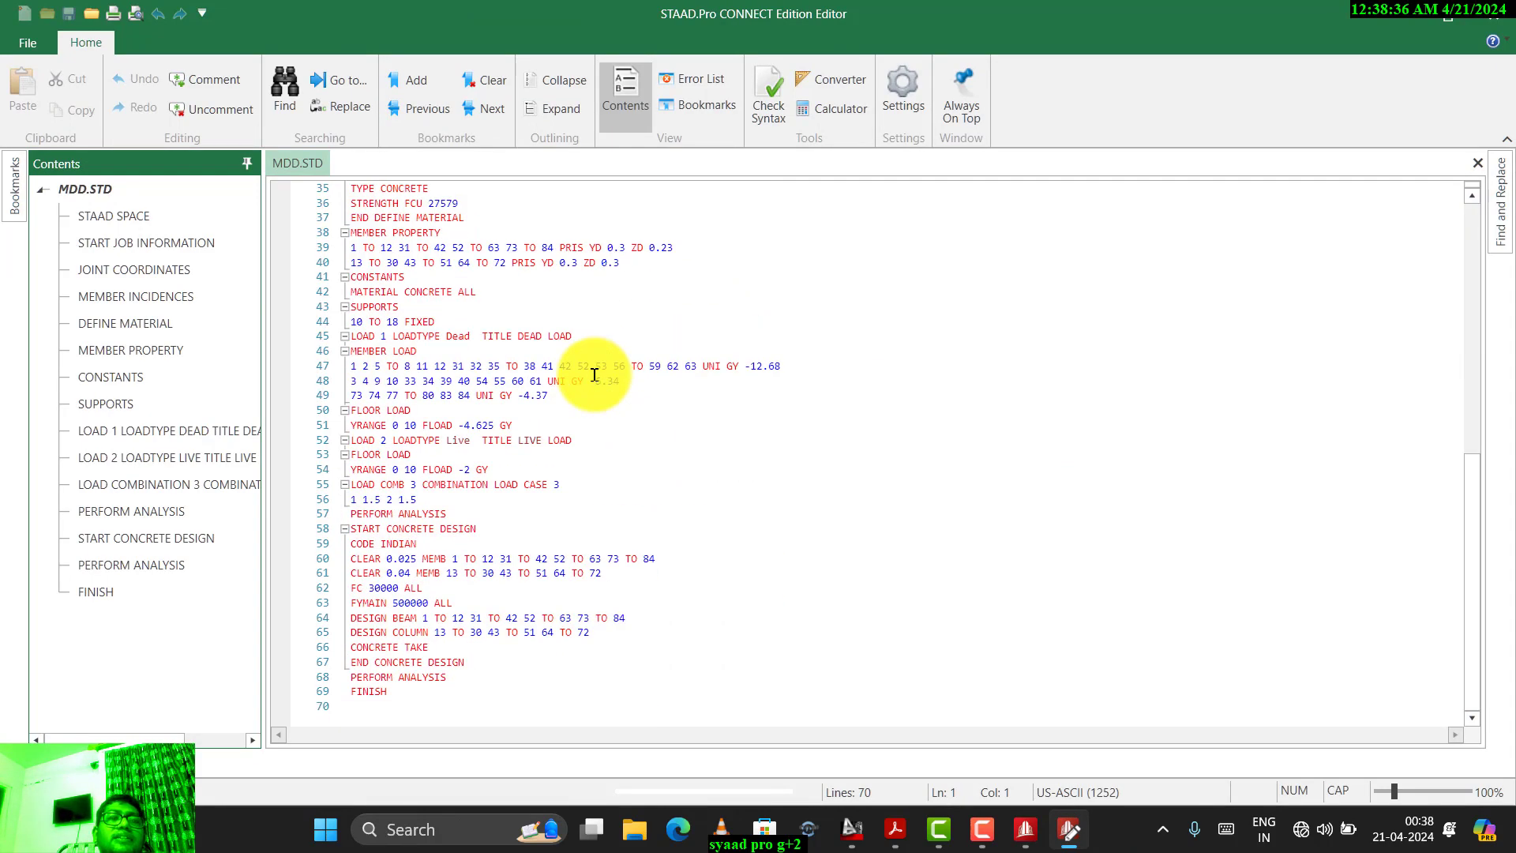
{"action": "scroll", "coordinate": [464, 477], "scroll_direction": "up", "scroll_amount": 10, "text": "ctrl"}
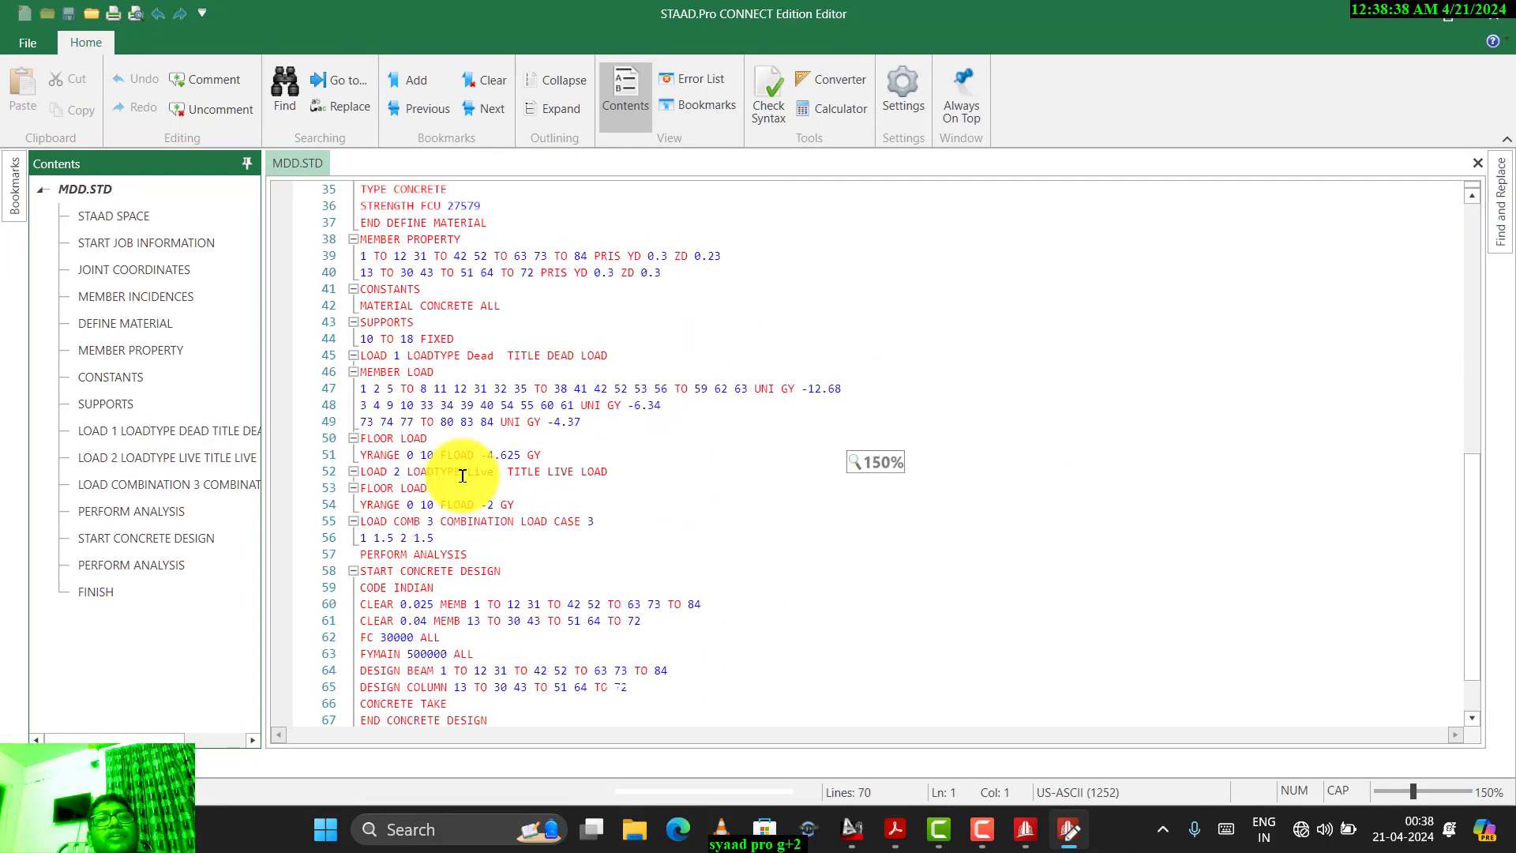
{"action": "scroll", "coordinate": [527, 476], "scroll_direction": "up", "scroll_amount": 1, "text": "ctrl"}
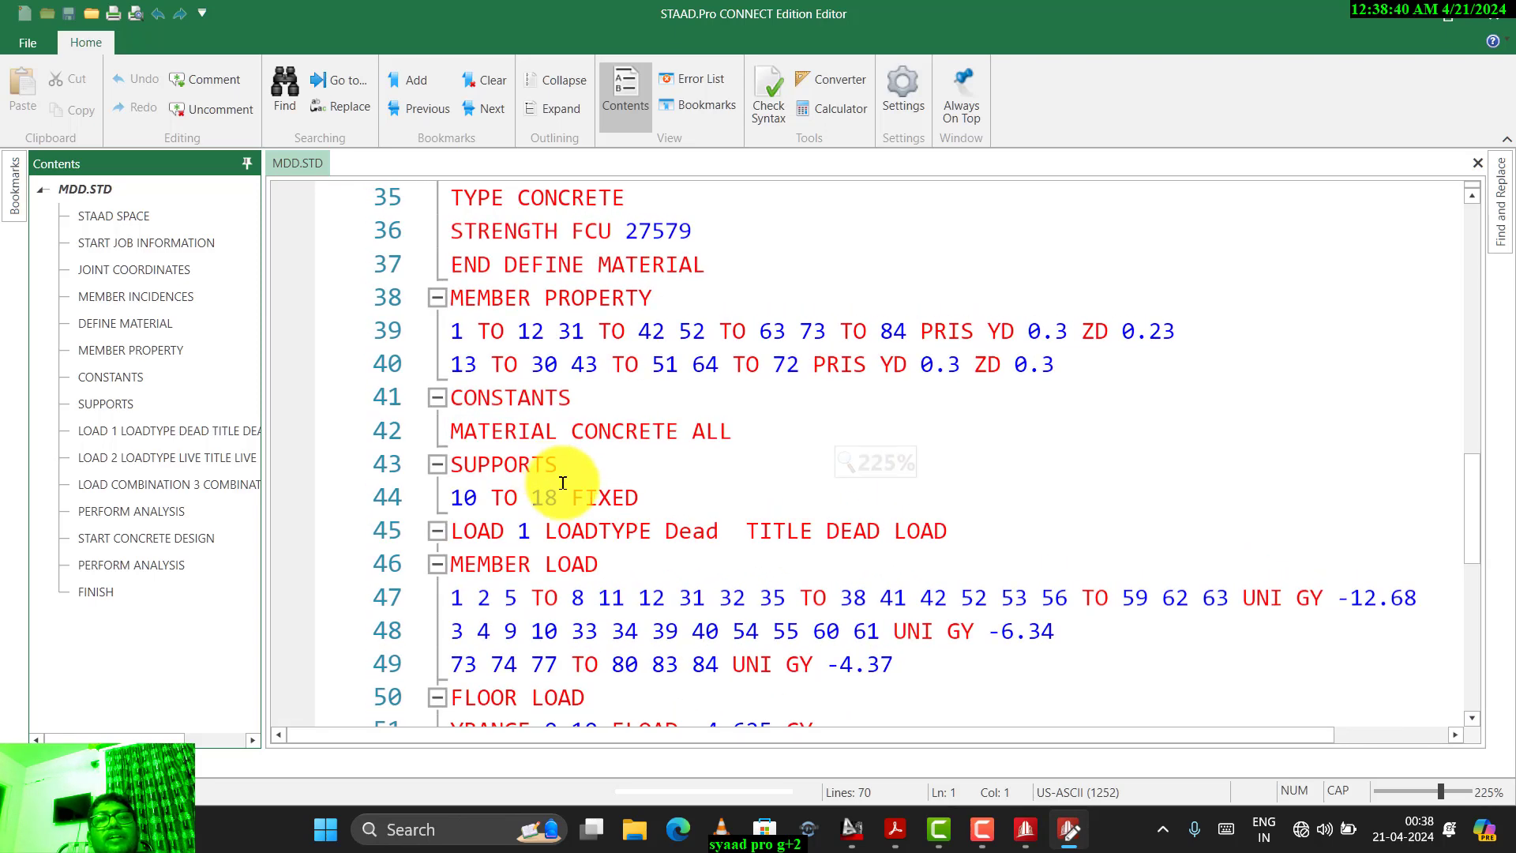
{"action": "scroll", "coordinate": [545, 482], "scroll_direction": "down", "scroll_amount": 3}
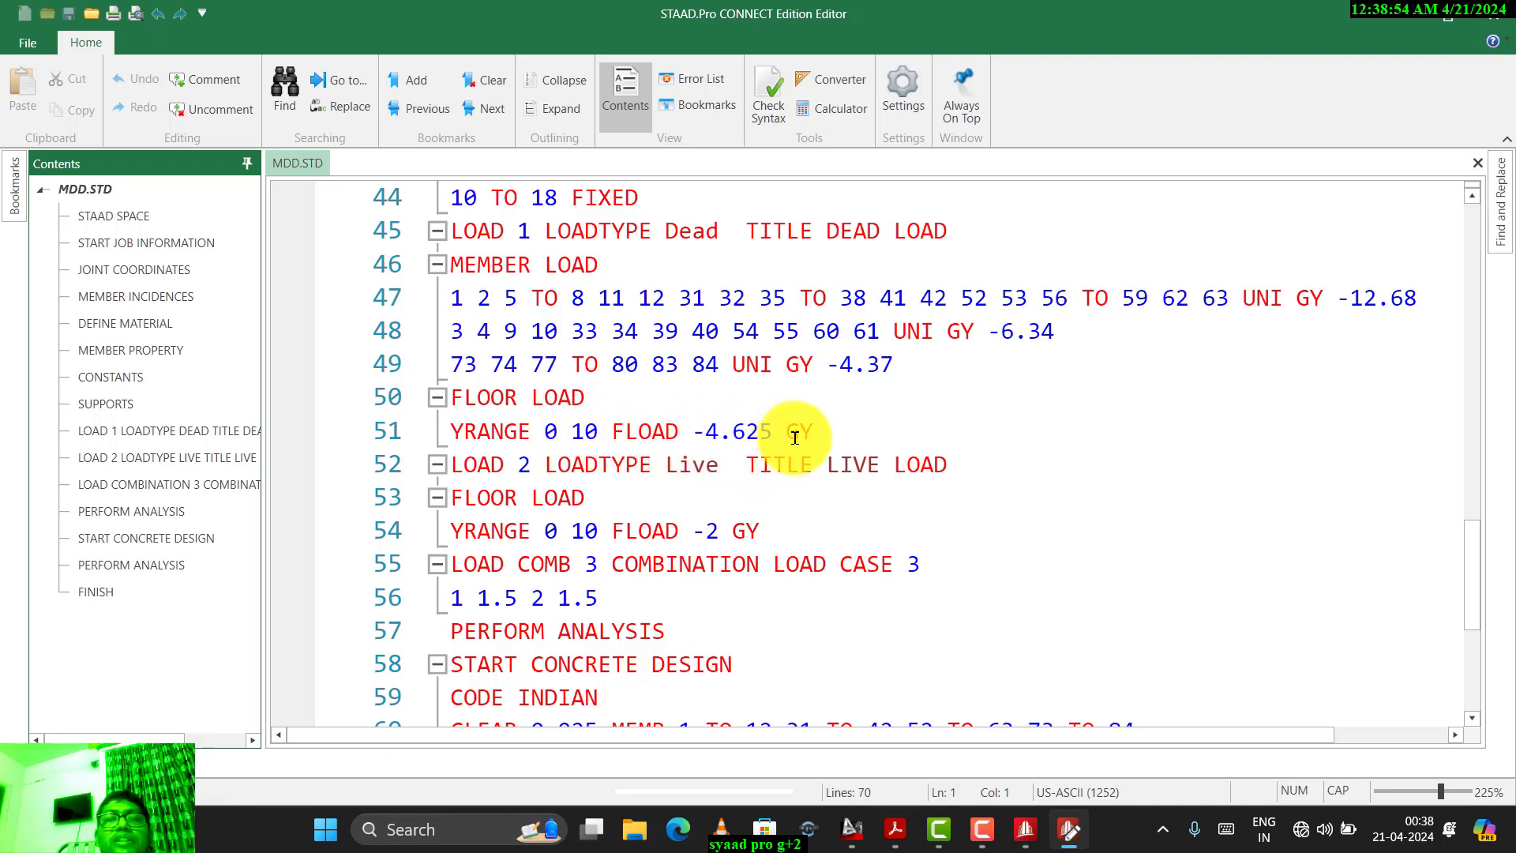
{"action": "scroll", "coordinate": [800, 502], "scroll_direction": "up", "scroll_amount": 1}
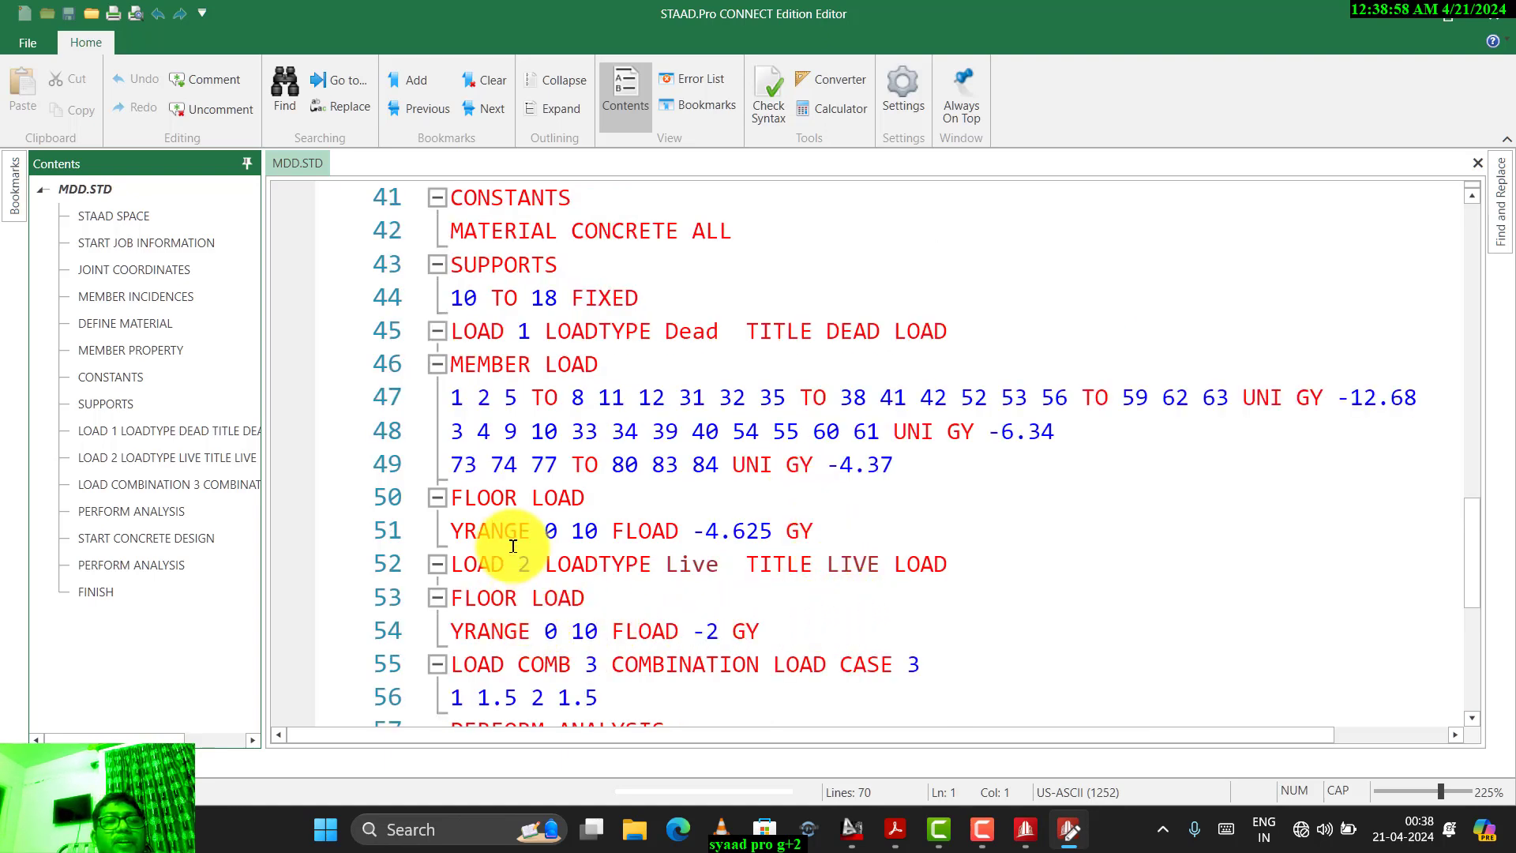
{"action": "scroll", "coordinate": [508, 624], "scroll_direction": "up", "scroll_amount": 1}
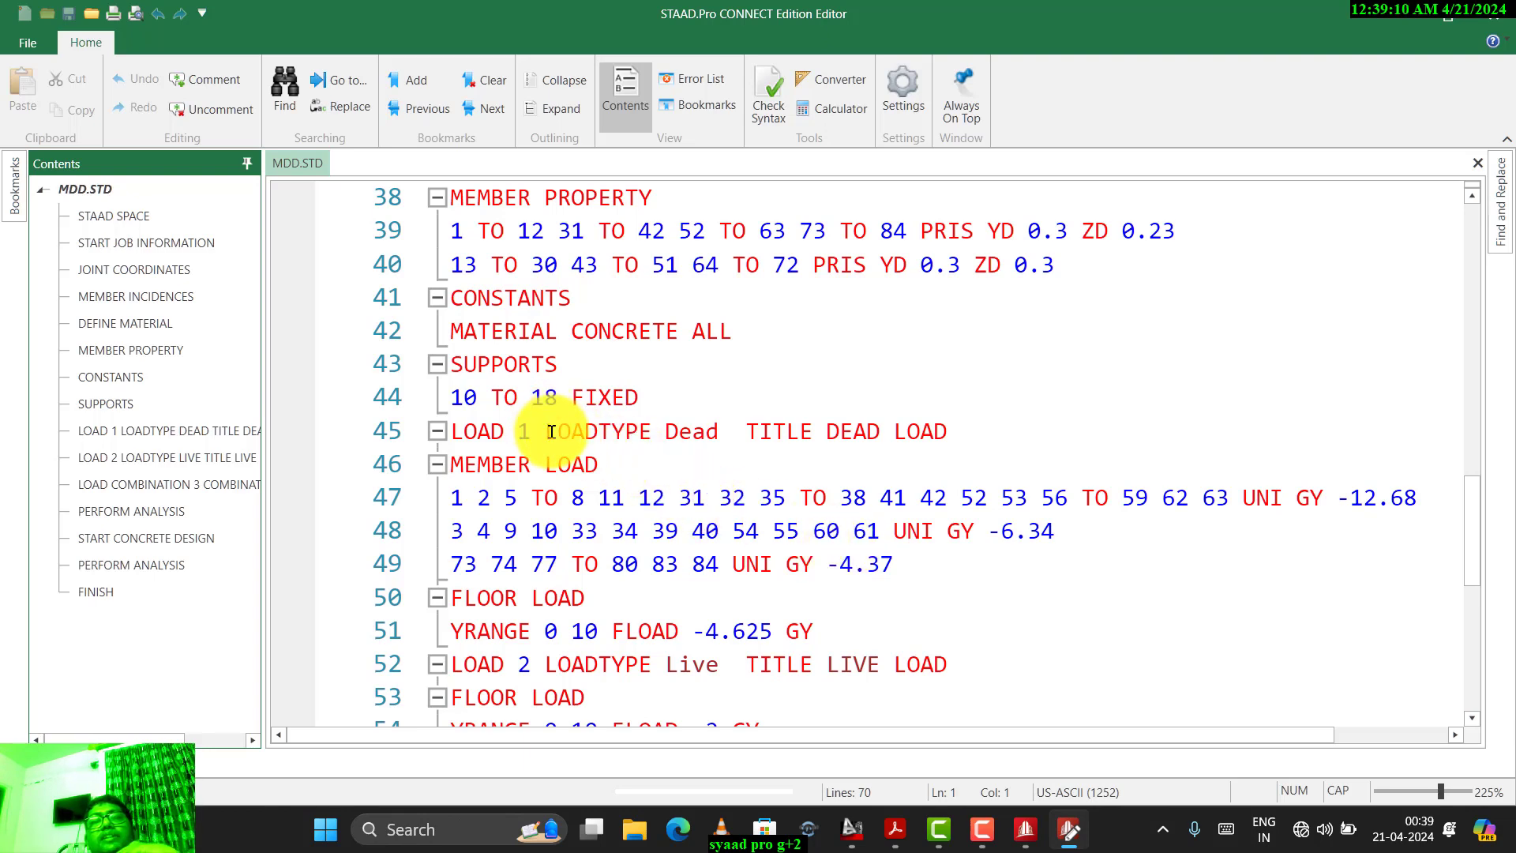
{"action": "scroll", "coordinate": [551, 431], "scroll_direction": "up", "scroll_amount": 12}
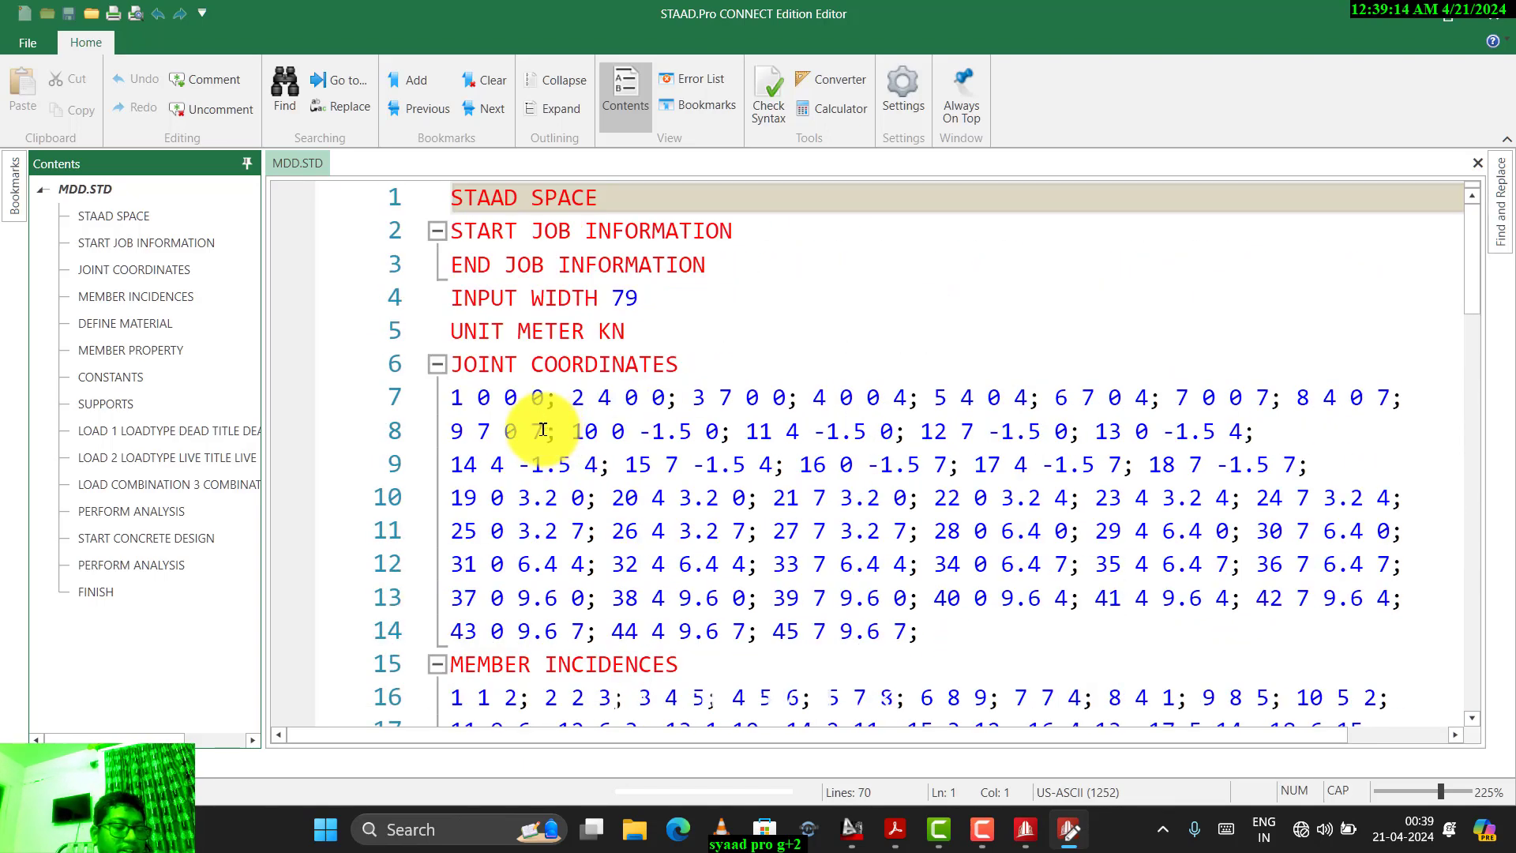
- Copy the entire MDD.STD command text and minimize both the editor and the structure window to reach the desktop
{"action": "left_click", "coordinate": [544, 430]}
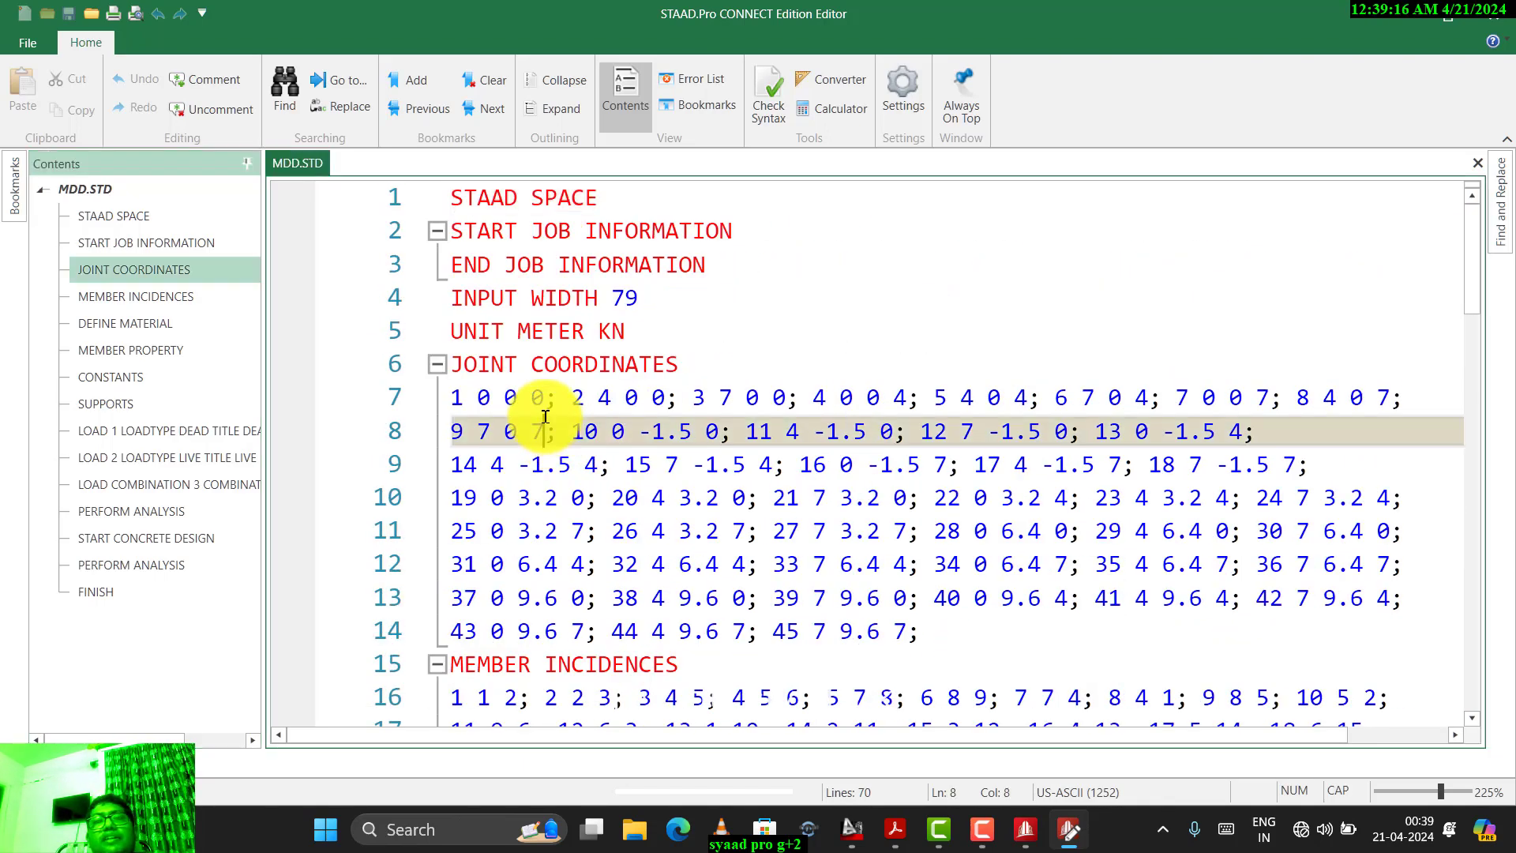
{"action": "key", "text": "ctrl+a"}
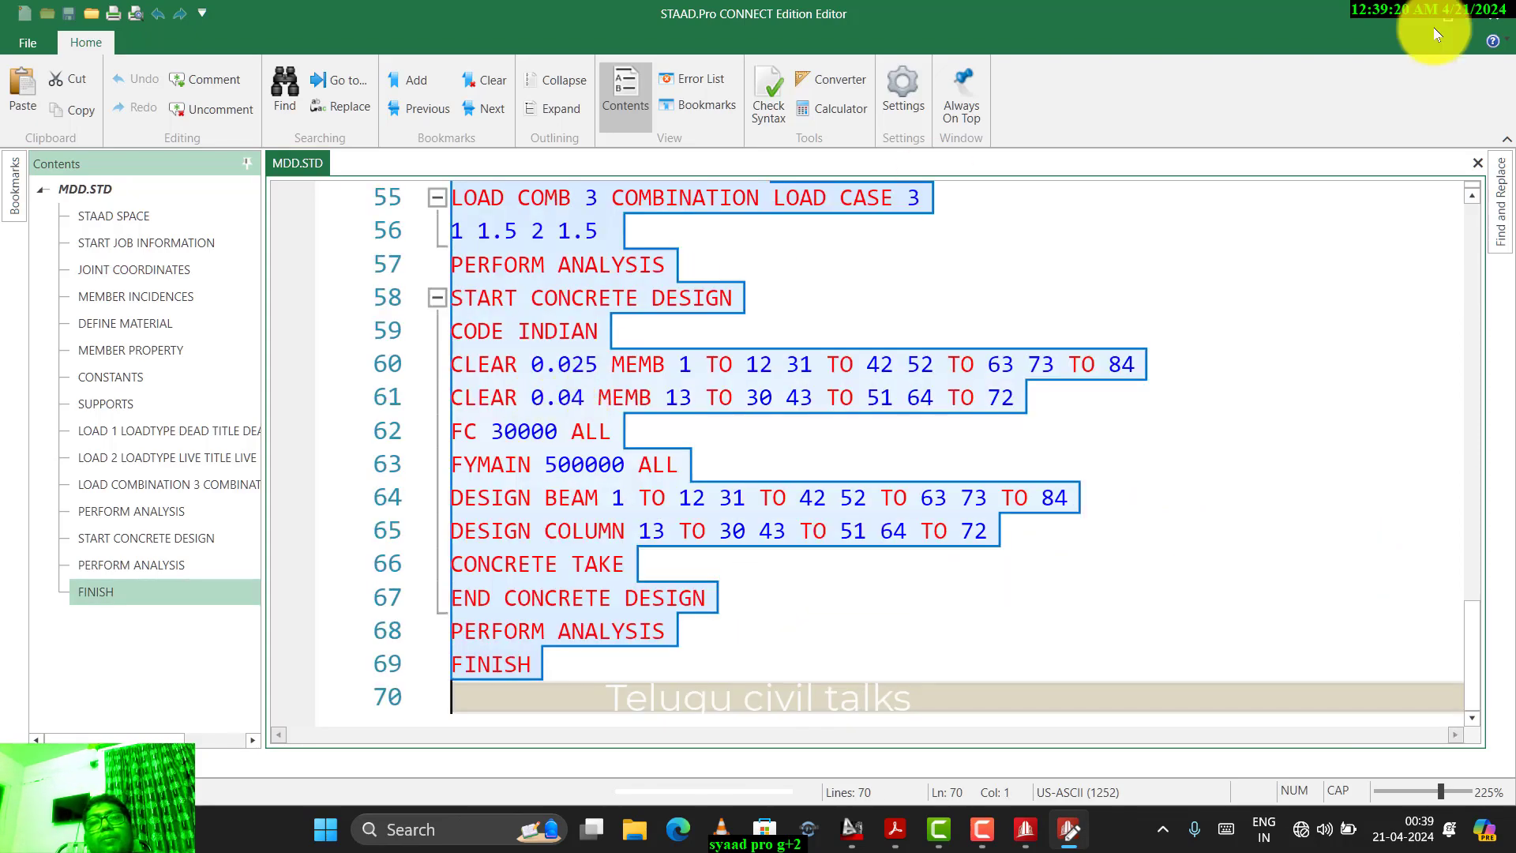
{"action": "left_click", "coordinate": [1410, 14]}
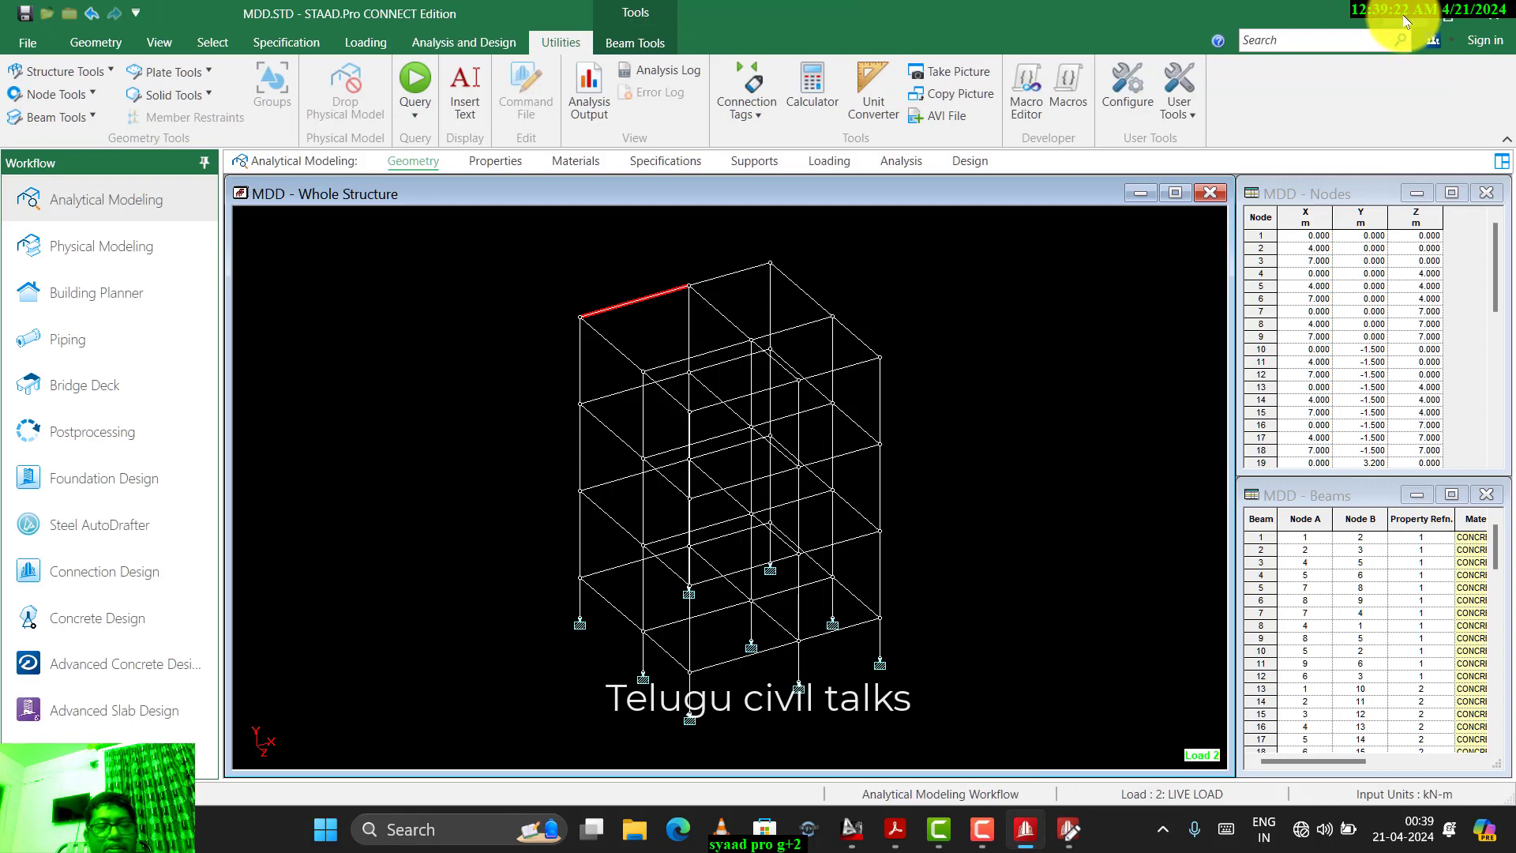
{"action": "left_click", "coordinate": [1405, 17]}
- Create a new text document on the desktop and keep its default name
{"action": "right_click", "coordinate": [525, 381]}
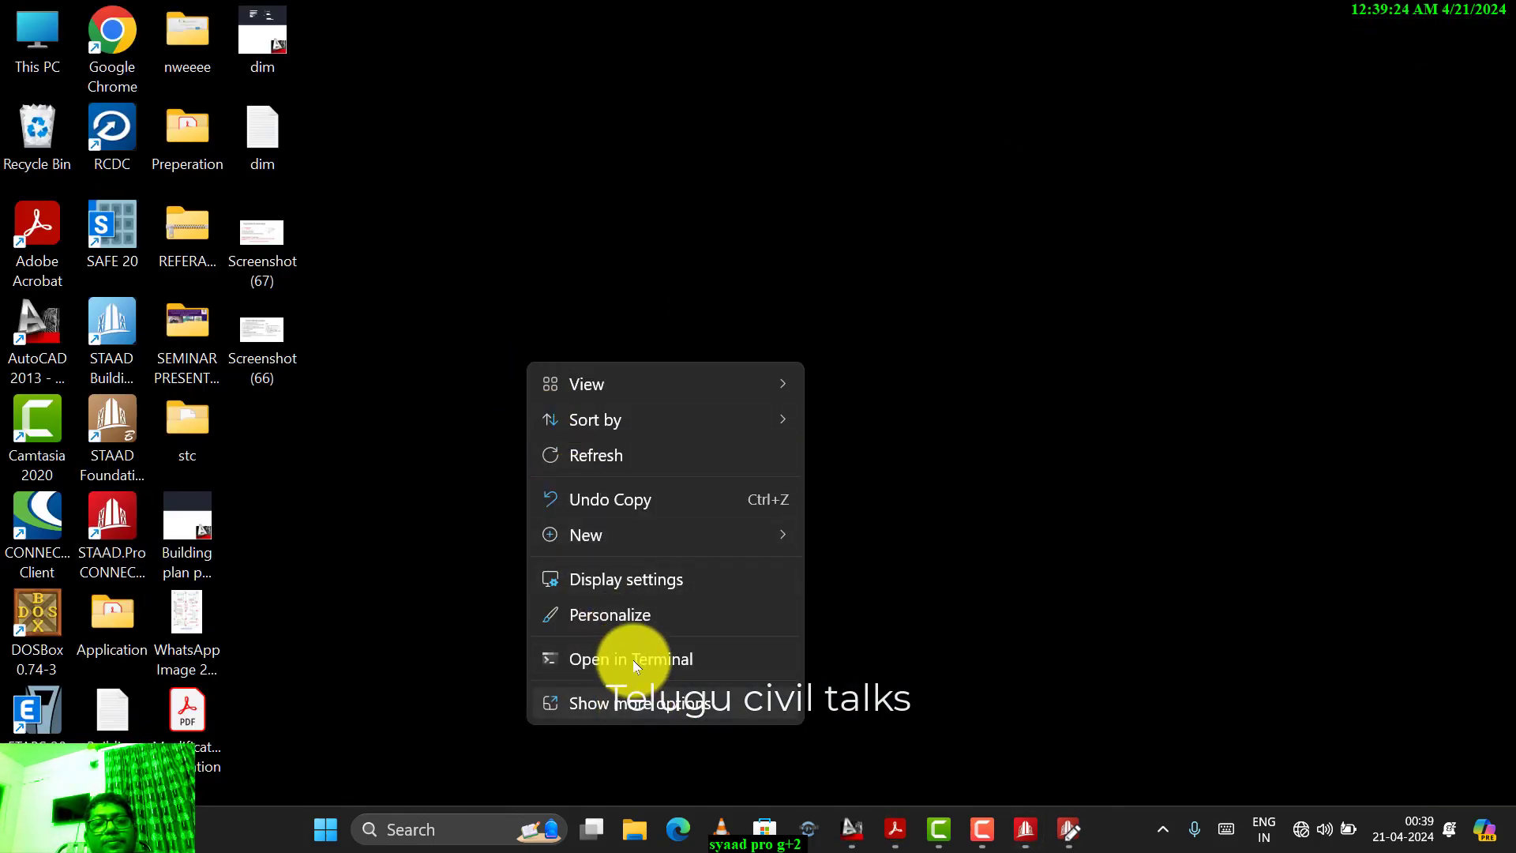
{"action": "left_click", "coordinate": [637, 703]}
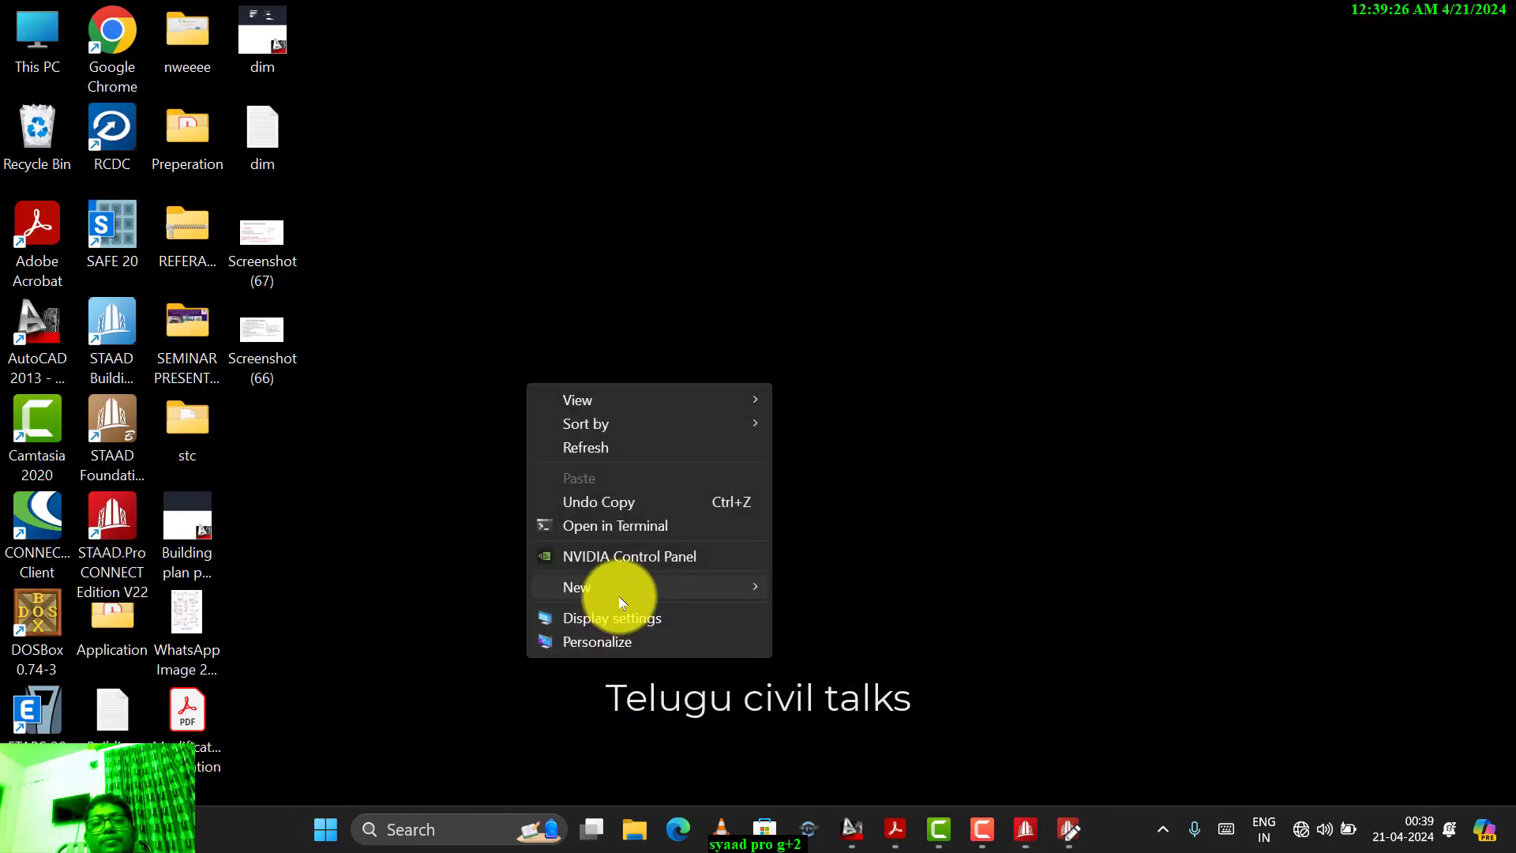
{"action": "mouse_move", "coordinate": [622, 602]}
{"action": "left_click", "coordinate": [790, 786]}
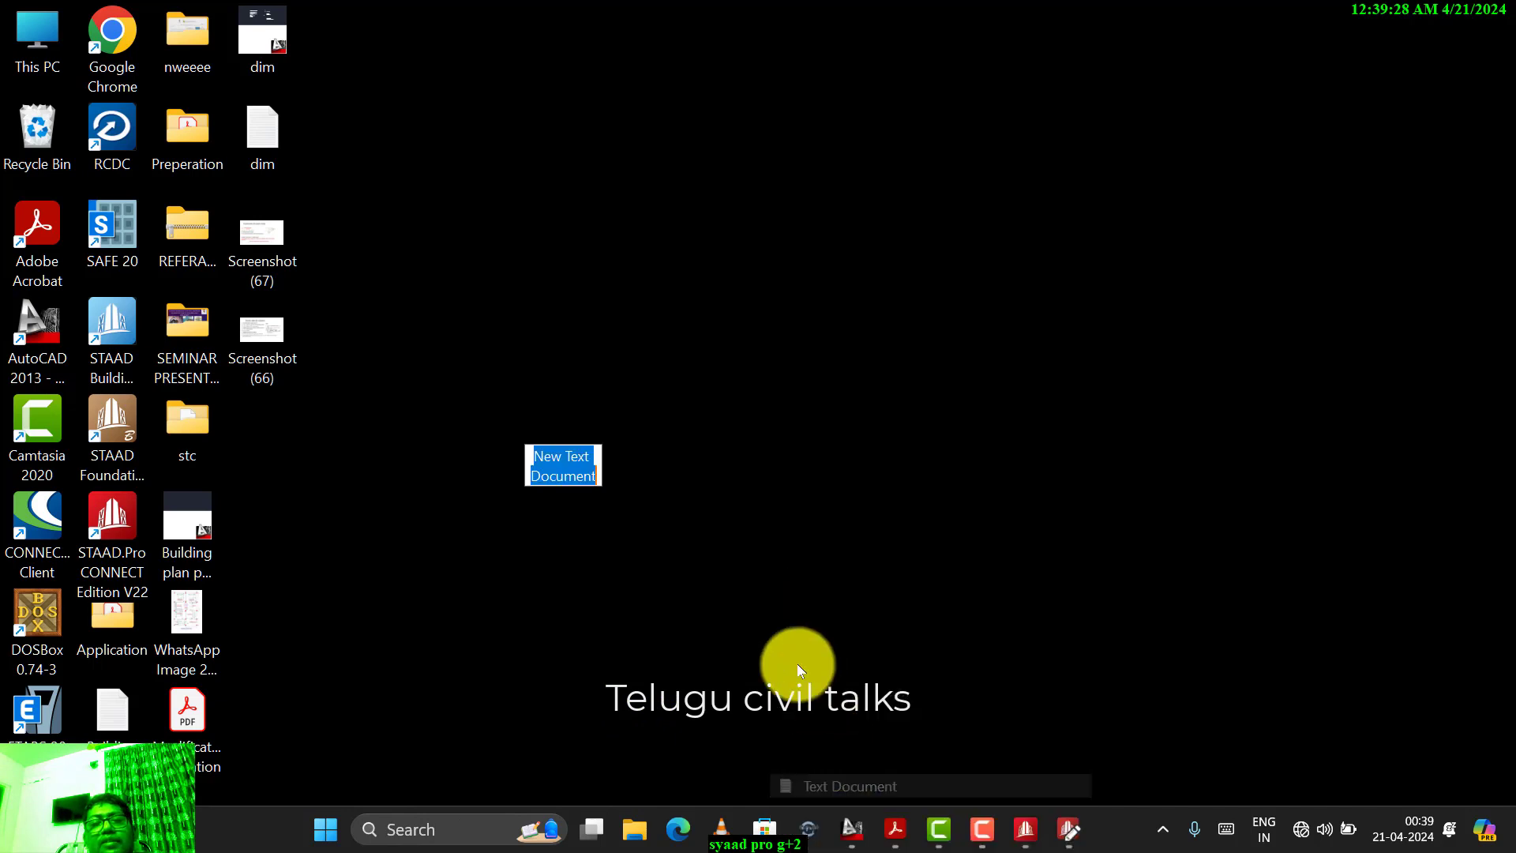
{"action": "left_click", "coordinate": [798, 663]}
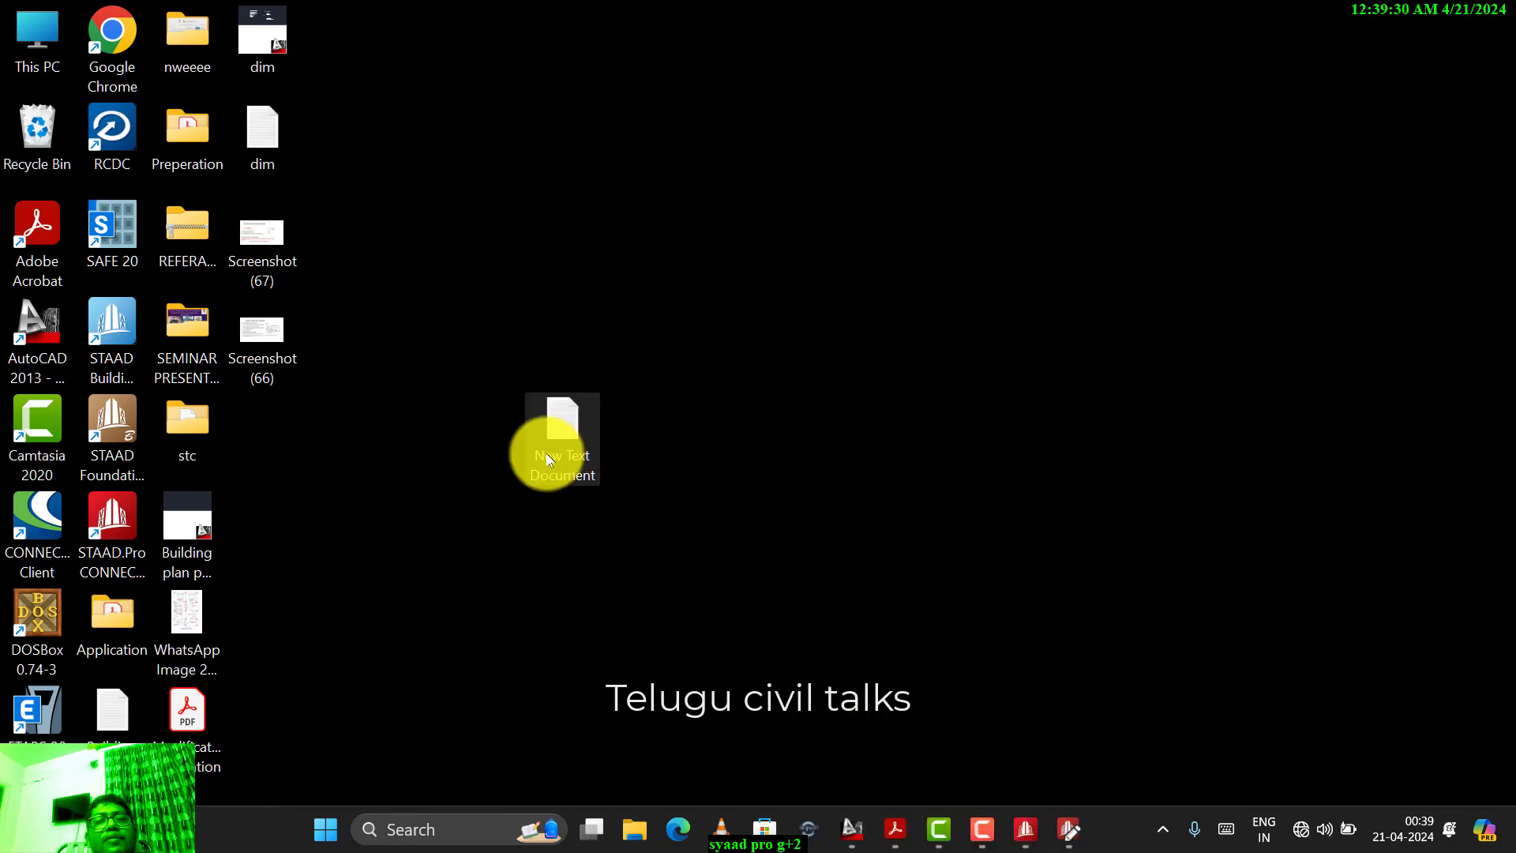
- Paste the copied STAAD command text into the new text document and close it
{"action": "double_click", "coordinate": [550, 459]}
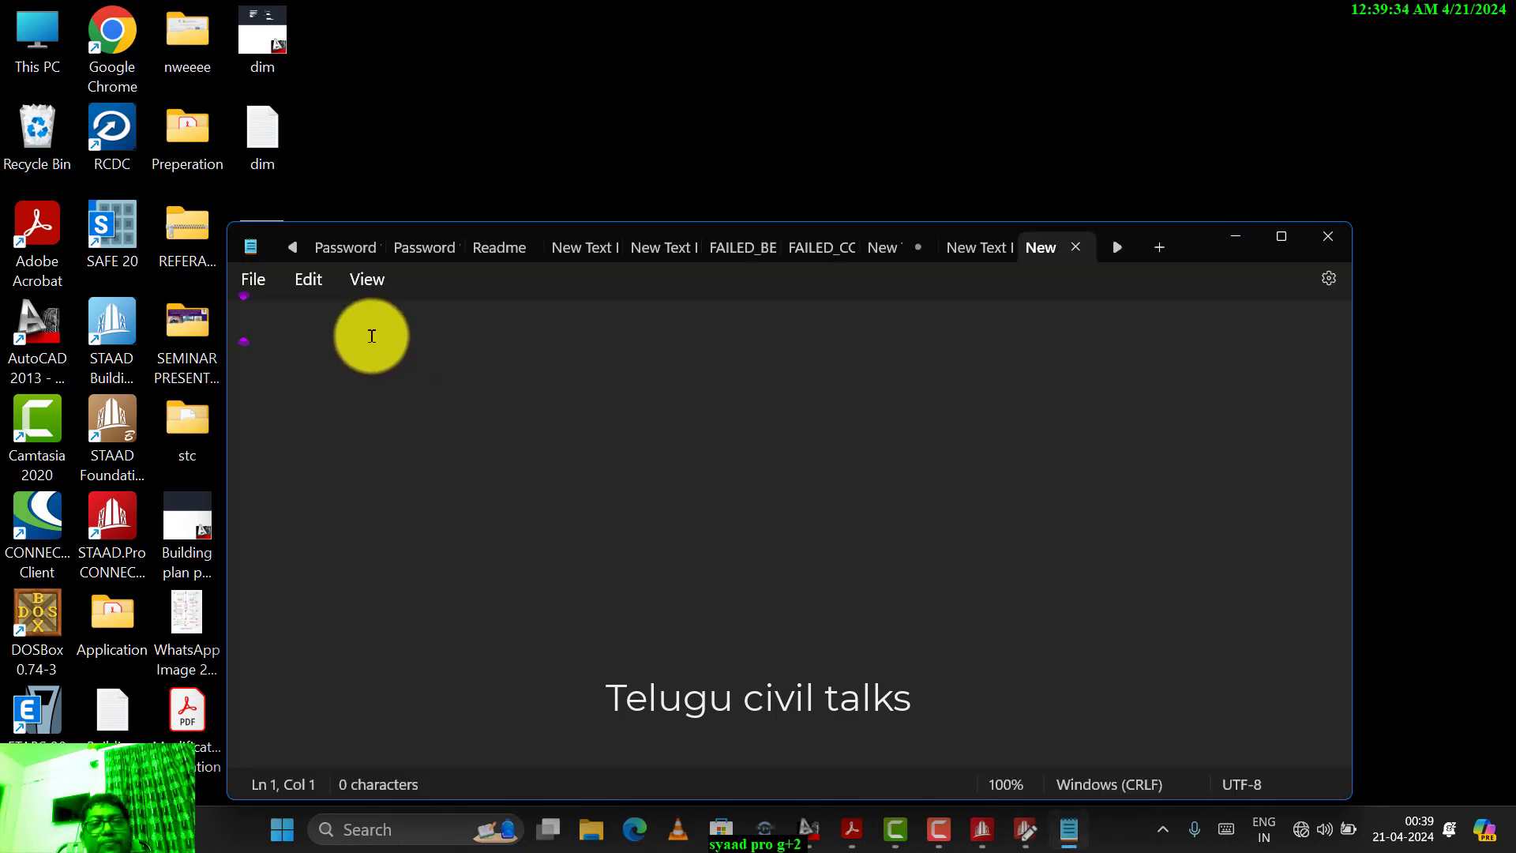
{"action": "key", "text": "ctrl+v"}
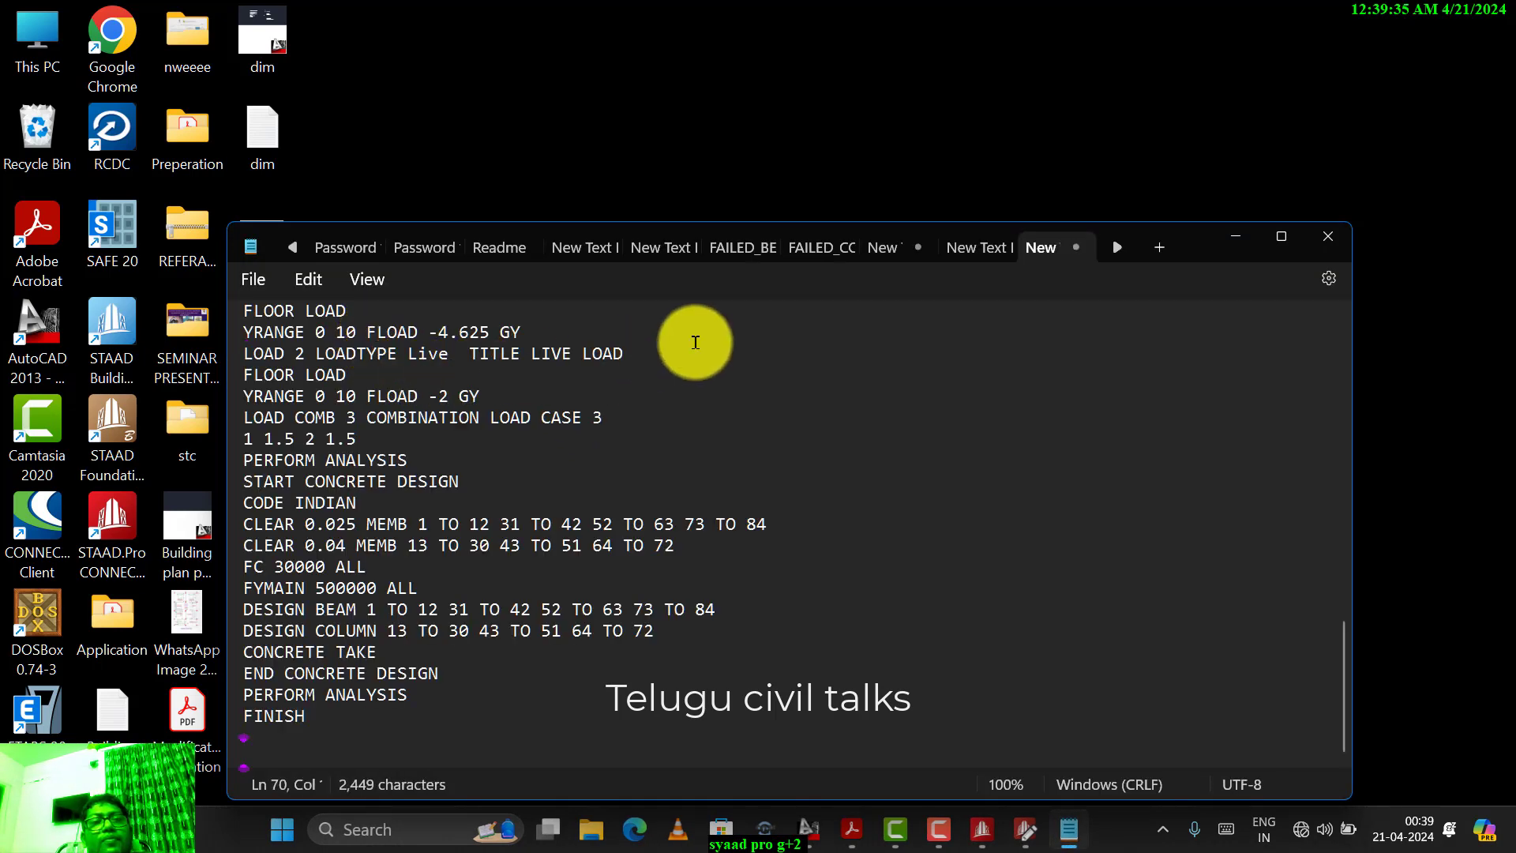
{"action": "left_click", "coordinate": [1331, 236]}
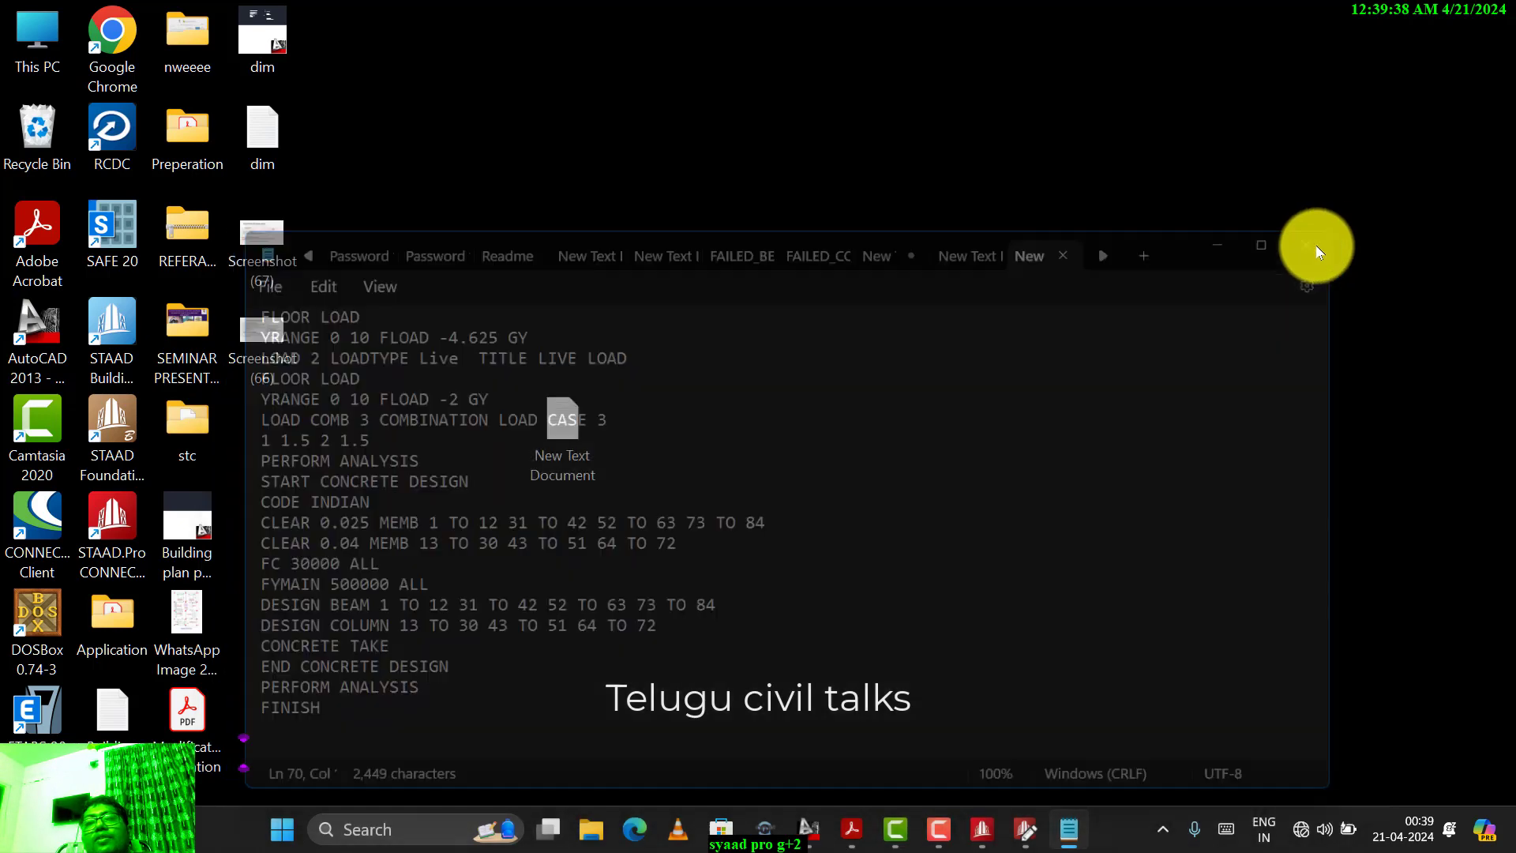
- Reopen the text document to check its full command text, close it, and switch back to STAAD.Pro
{"action": "double_click", "coordinate": [560, 477]}
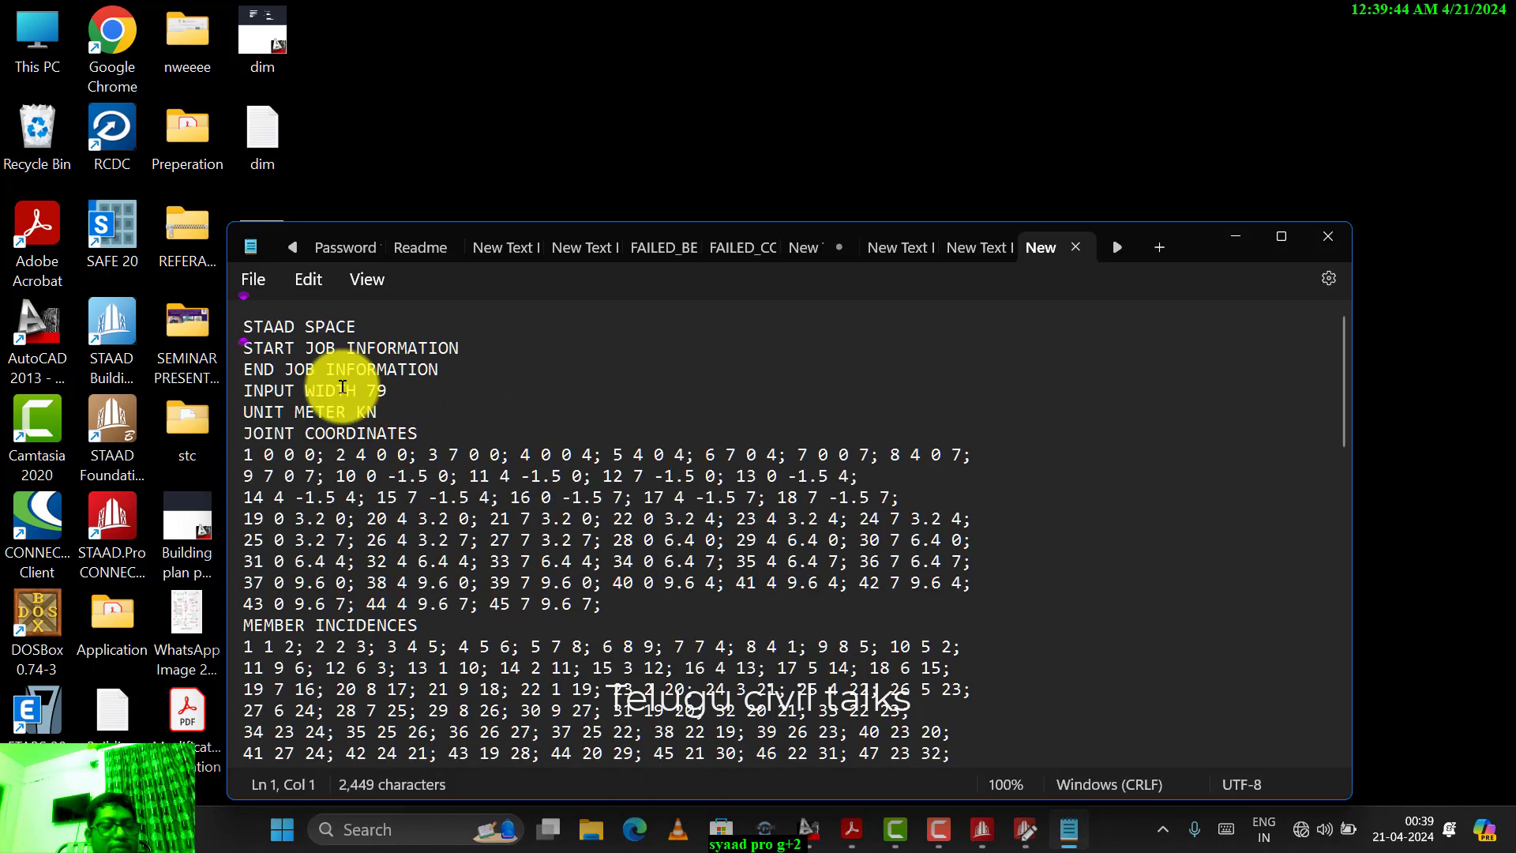
{"action": "key", "text": "ctrl+a"}
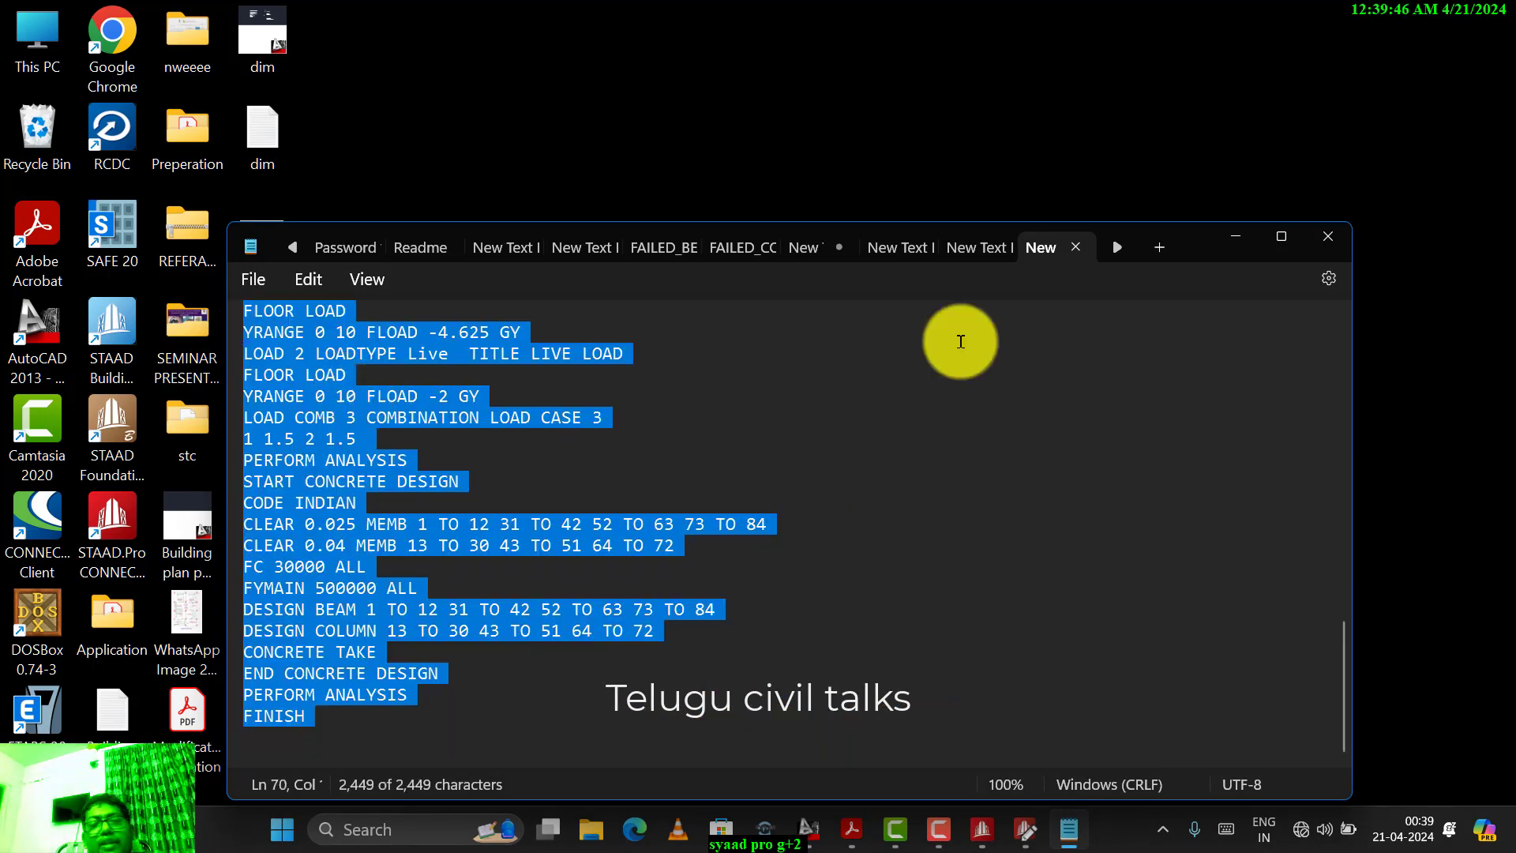
{"action": "left_click", "coordinate": [1328, 238]}
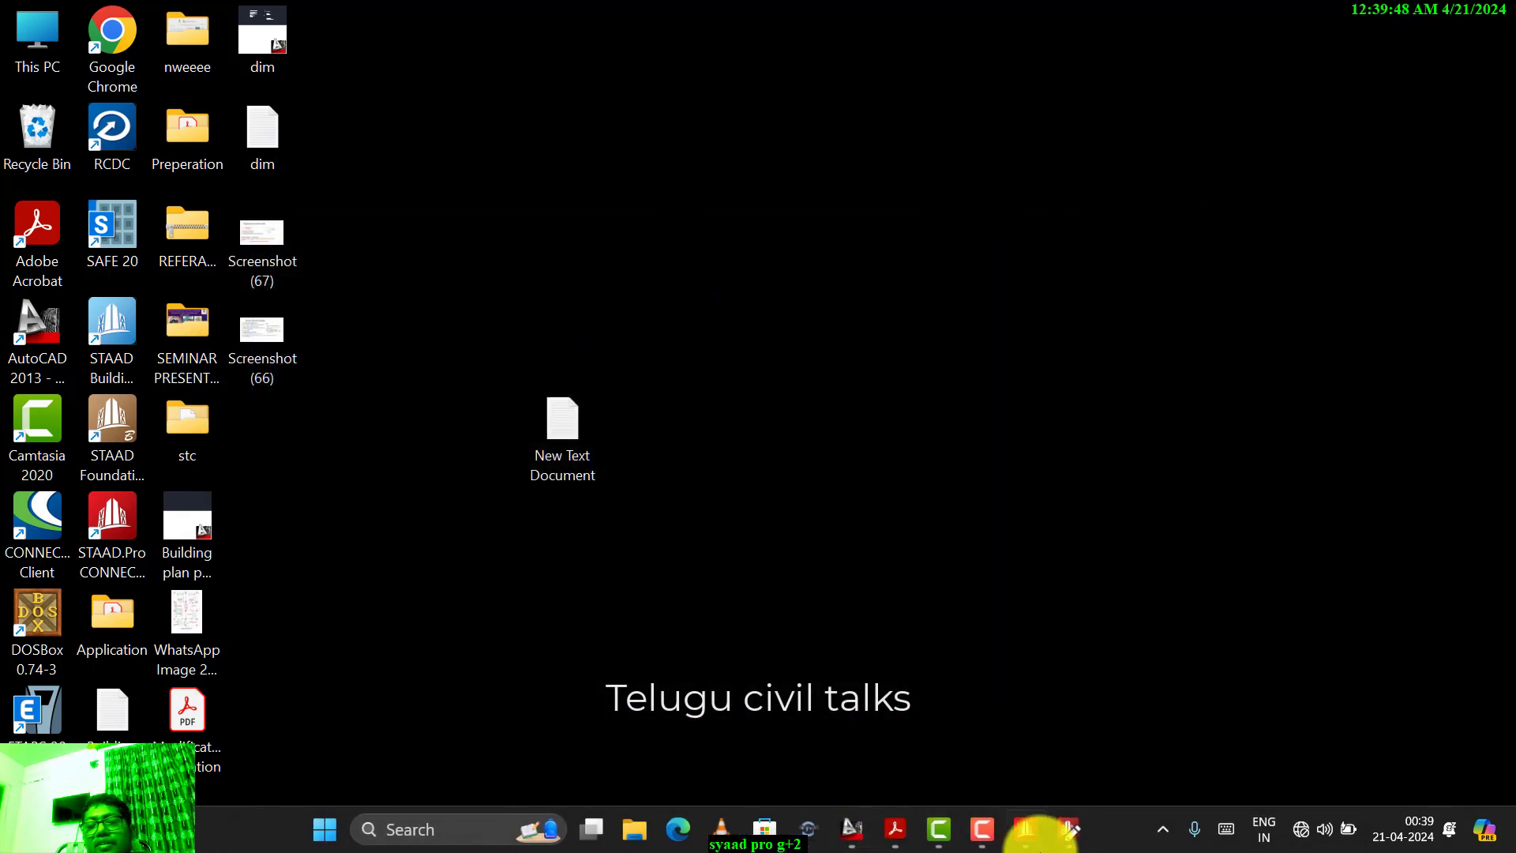
{"action": "left_click", "coordinate": [1027, 833]}
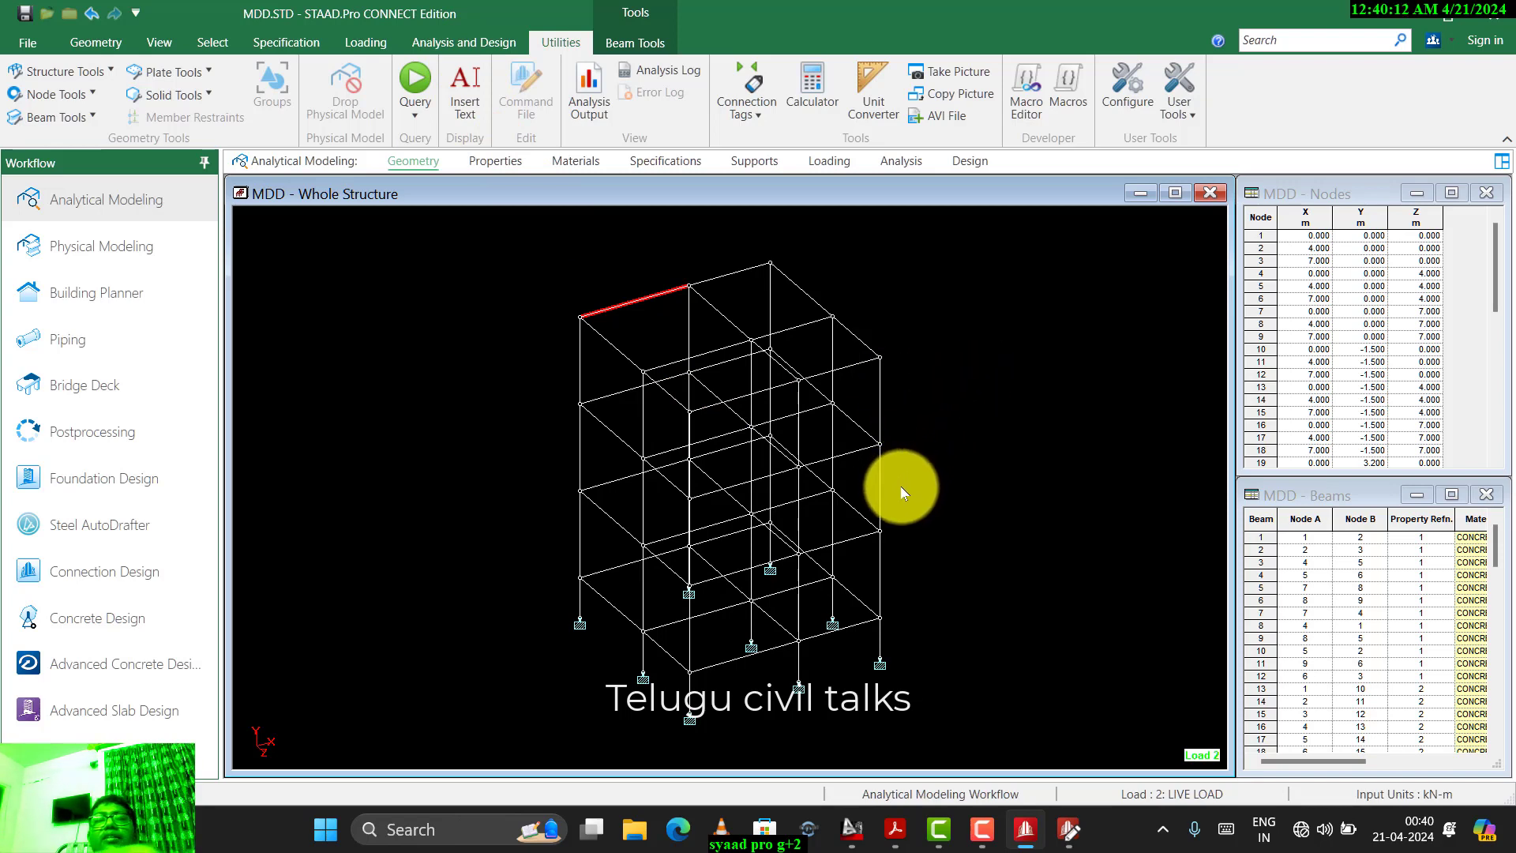
- Clear the beam selection and save the MDD model despite there being no changes
{"action": "left_click", "coordinate": [919, 479]}
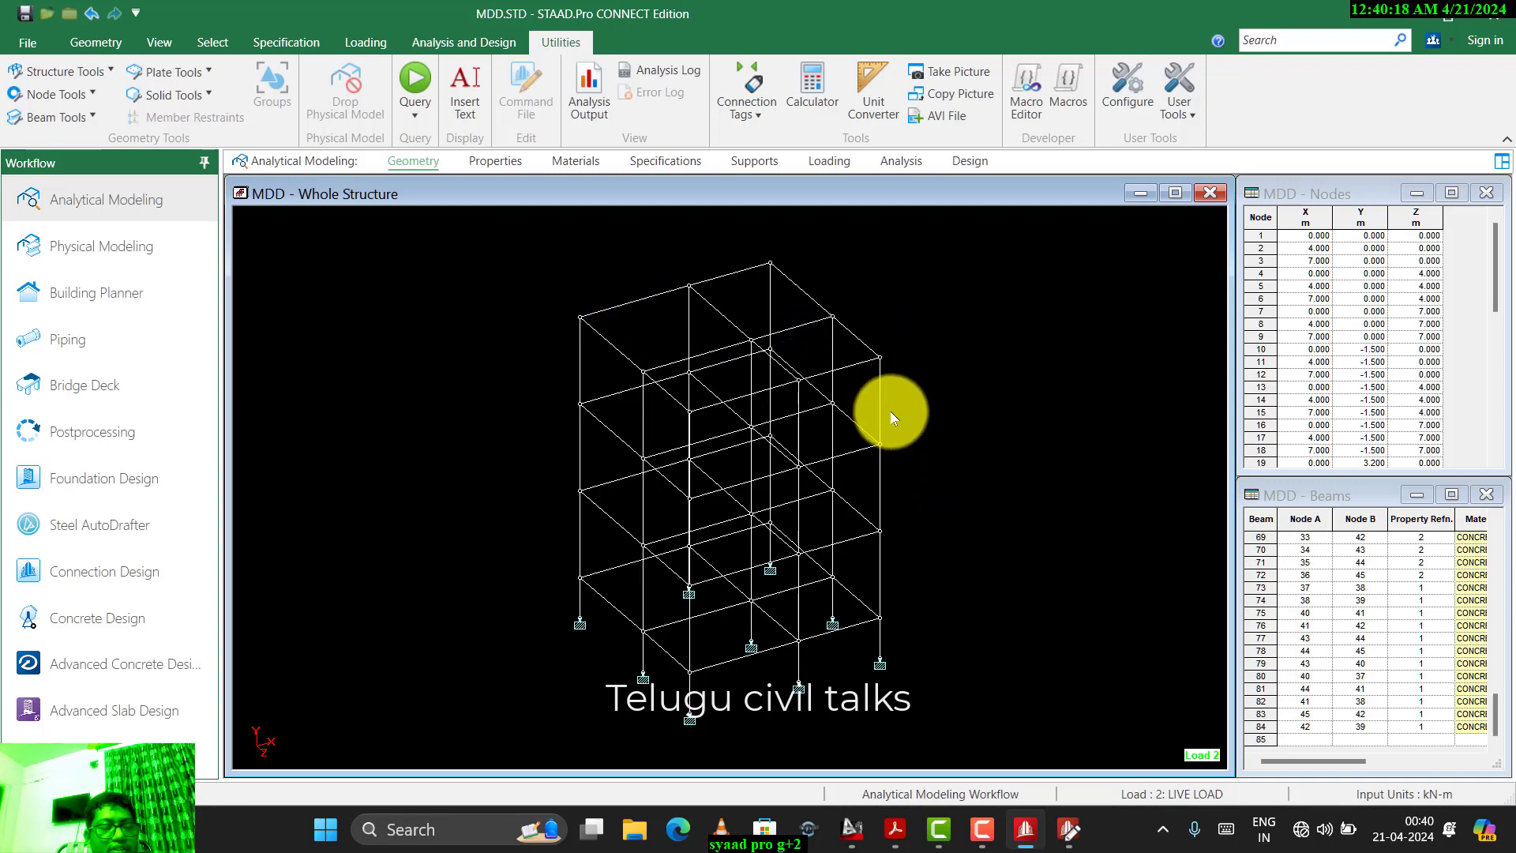
{"action": "key", "text": "ctrl+s"}
{"action": "left_click", "coordinate": [826, 458]}
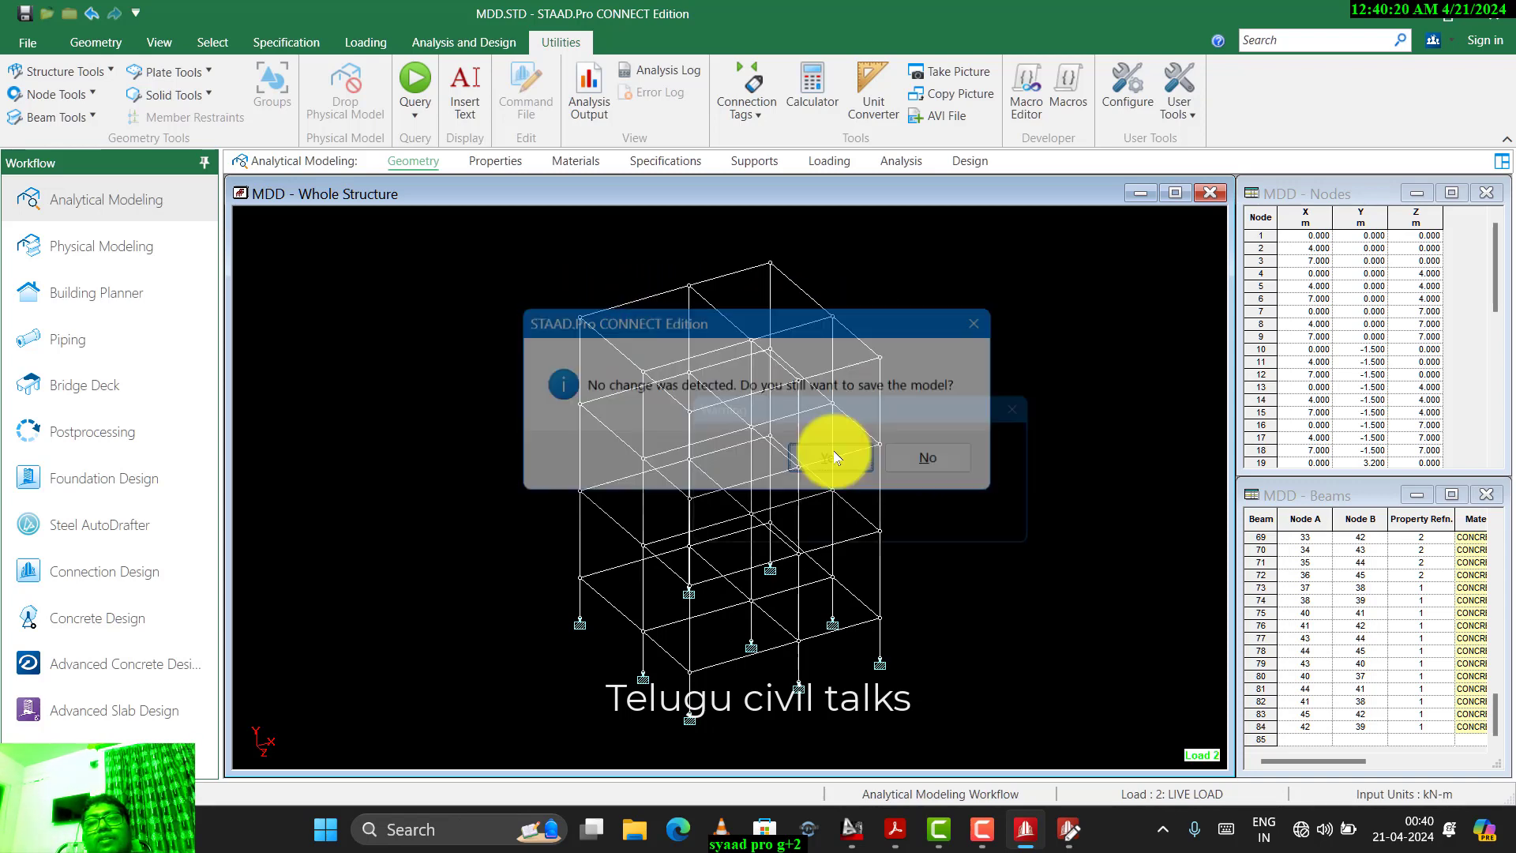
{"action": "left_click", "coordinate": [738, 532]}
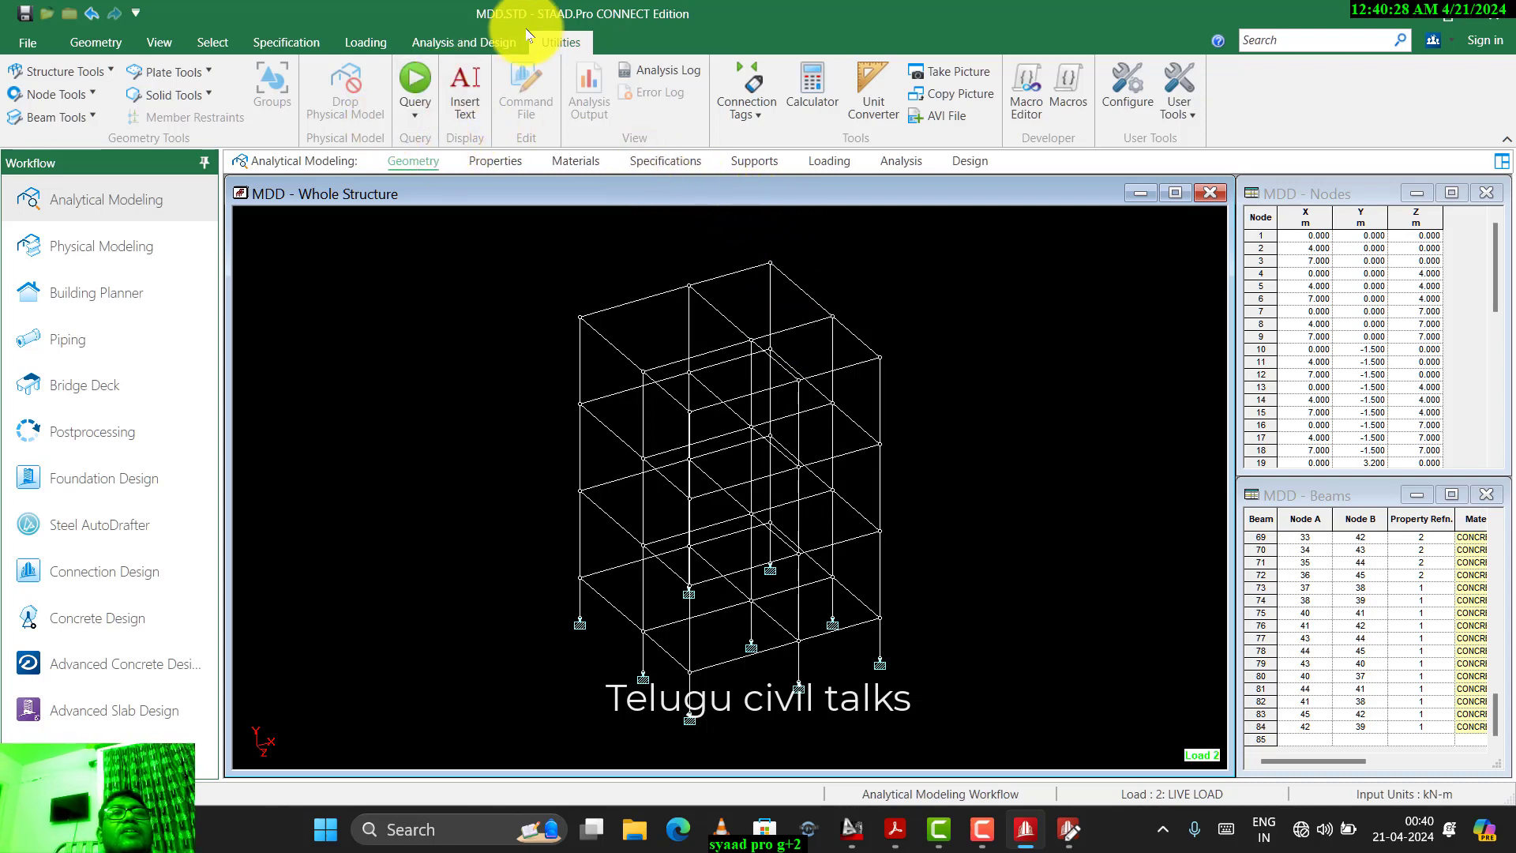
{"action": "left_click", "coordinate": [485, 41]}
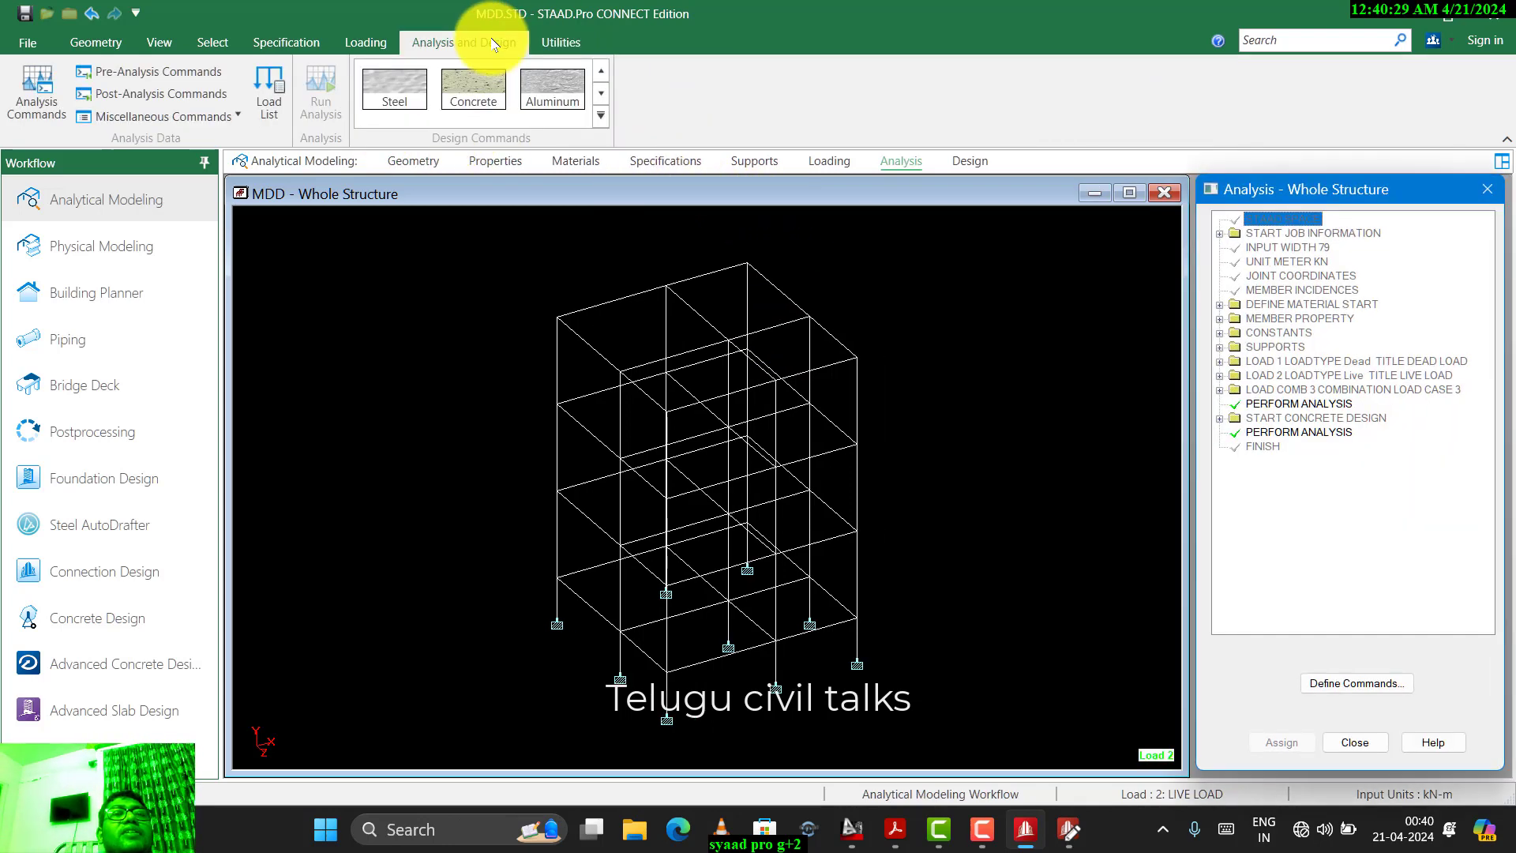
{"action": "left_click", "coordinate": [557, 41]}
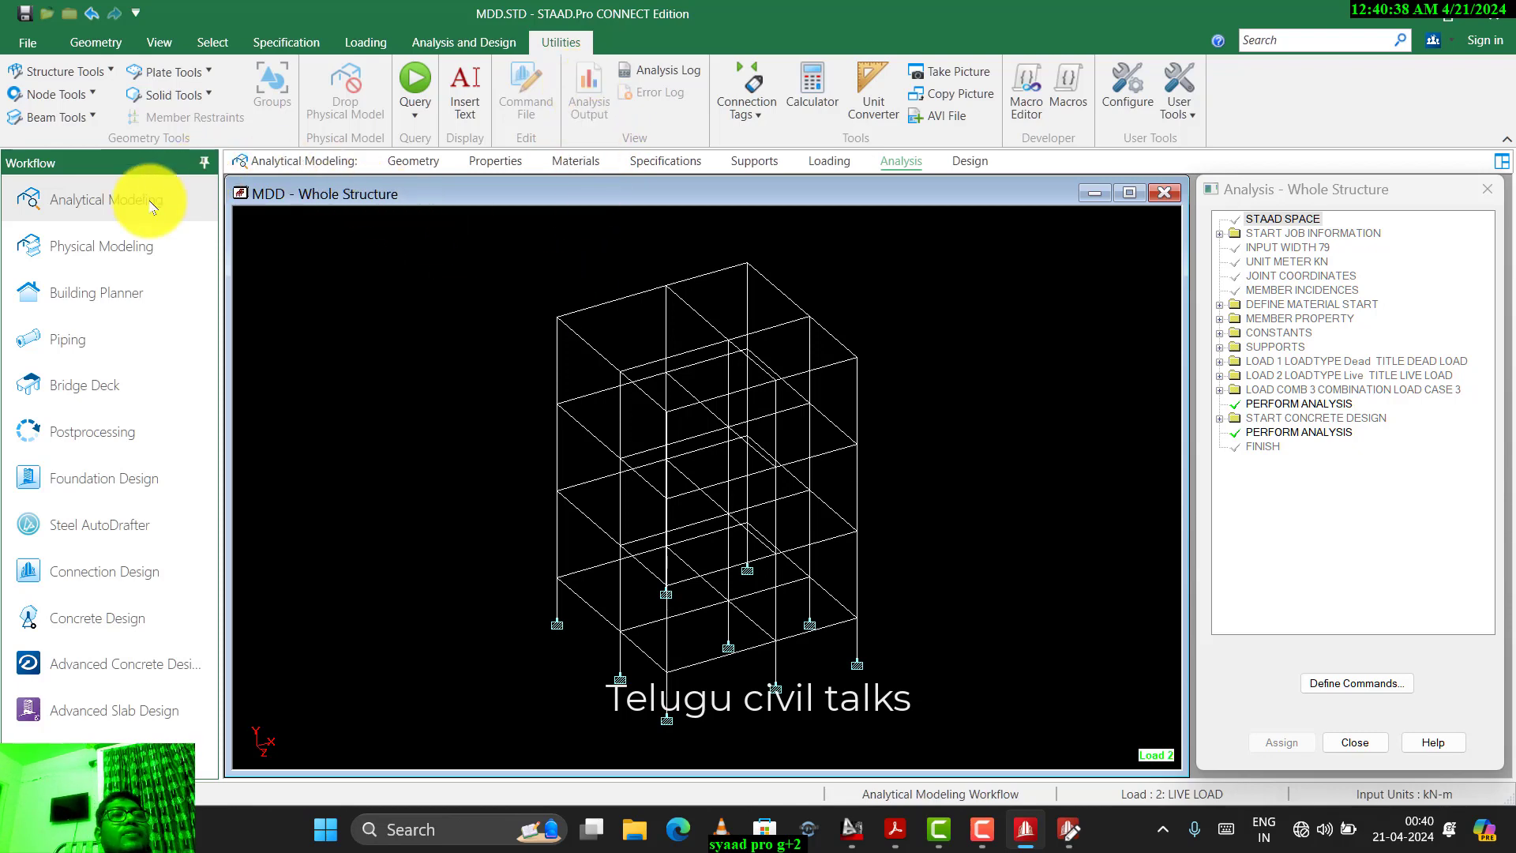
{"action": "left_click", "coordinate": [411, 163]}
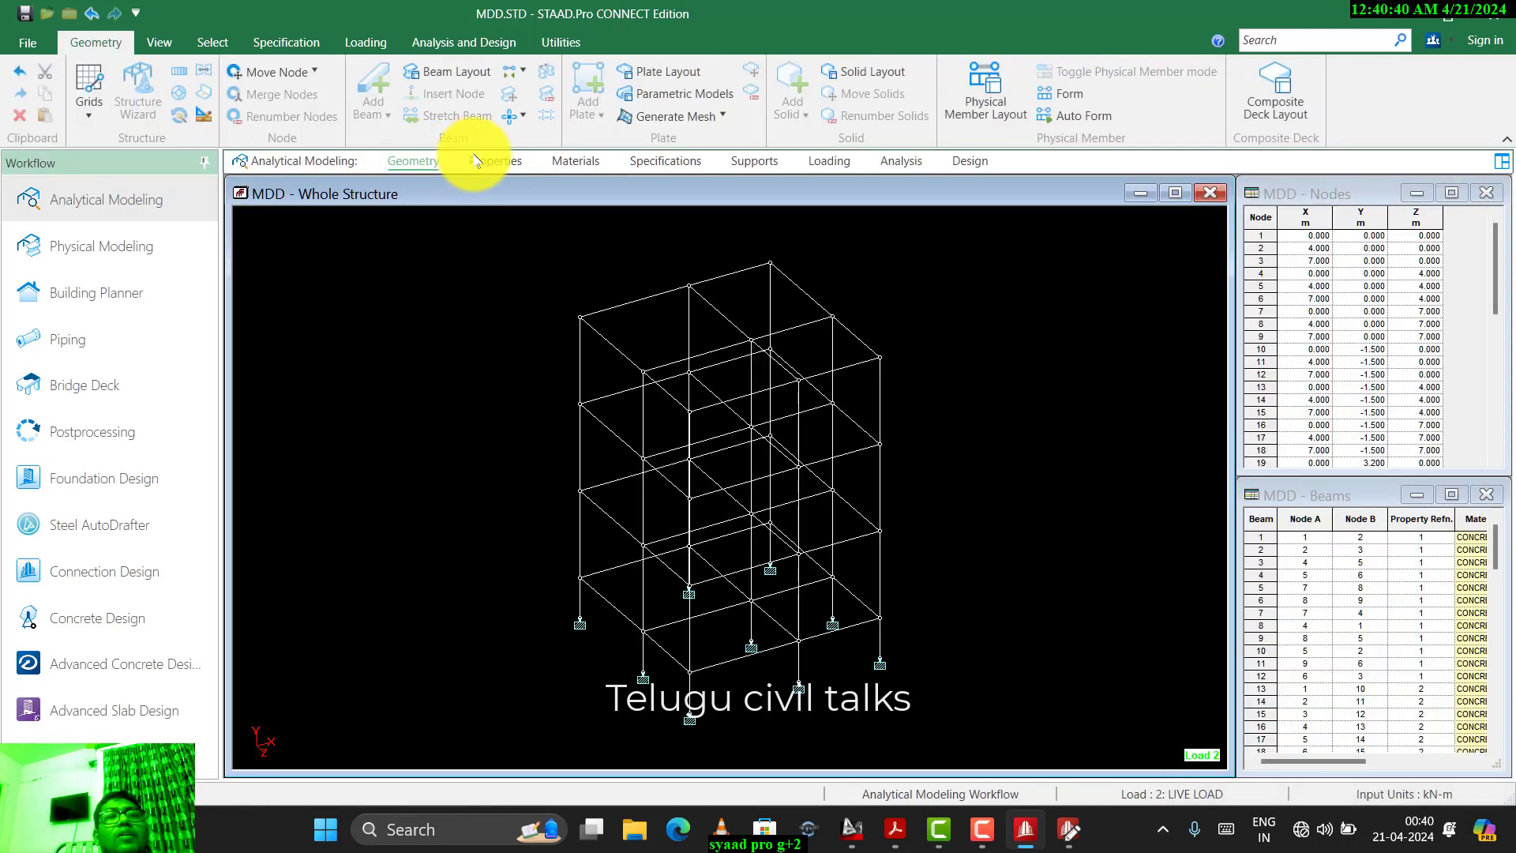
{"action": "left_click", "coordinate": [553, 42]}
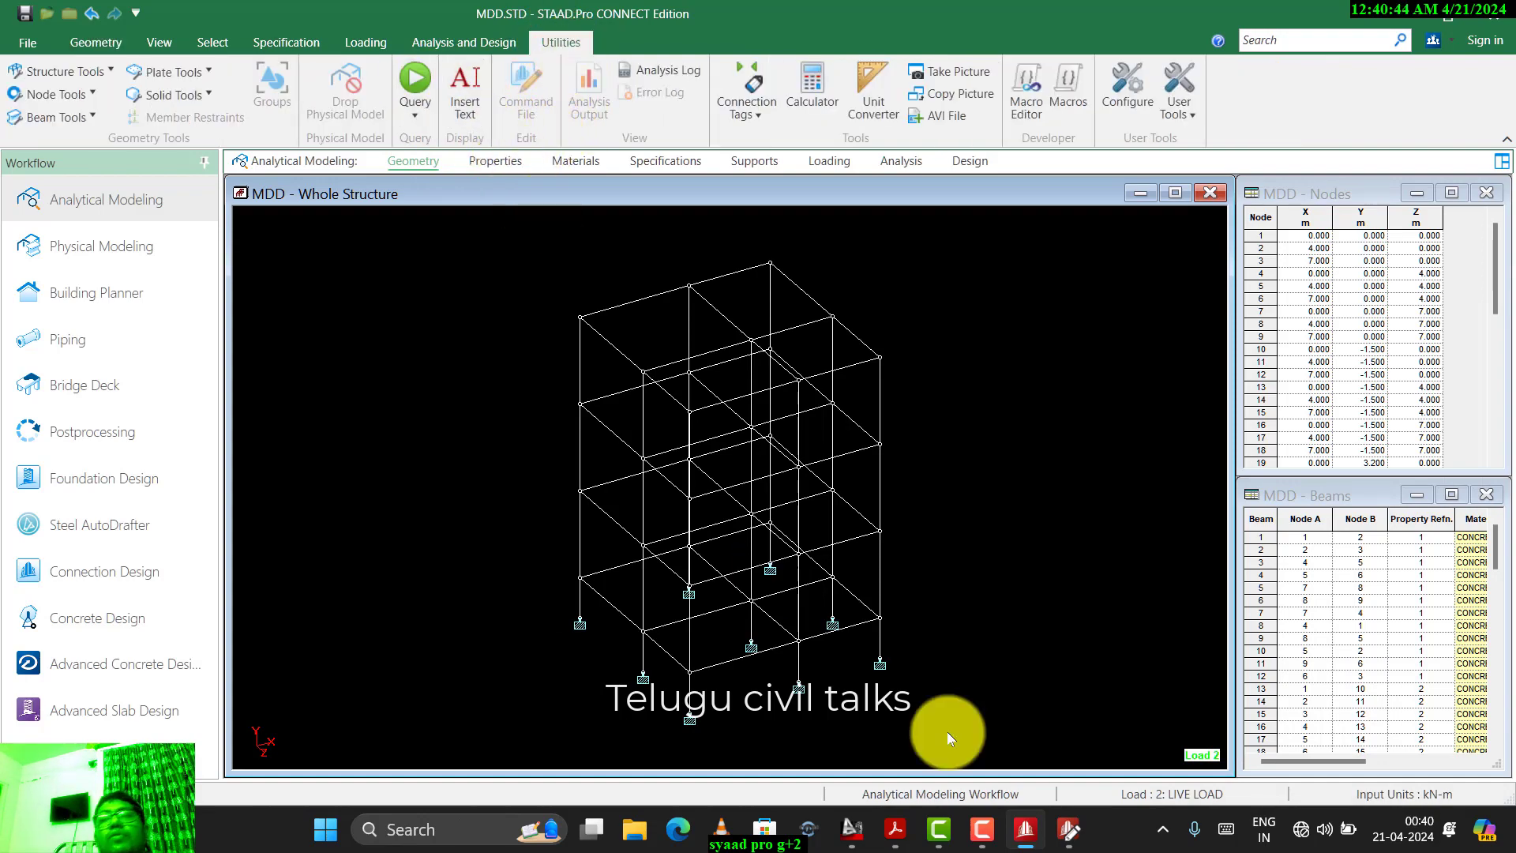
- Switch to the STAAD editor and set the LOAD 2 live floor load to -3 for YRANGE 0 10
{"action": "left_click", "coordinate": [1066, 837]}
{"action": "scroll", "coordinate": [892, 569], "scroll_direction": "up", "scroll_amount": 5}
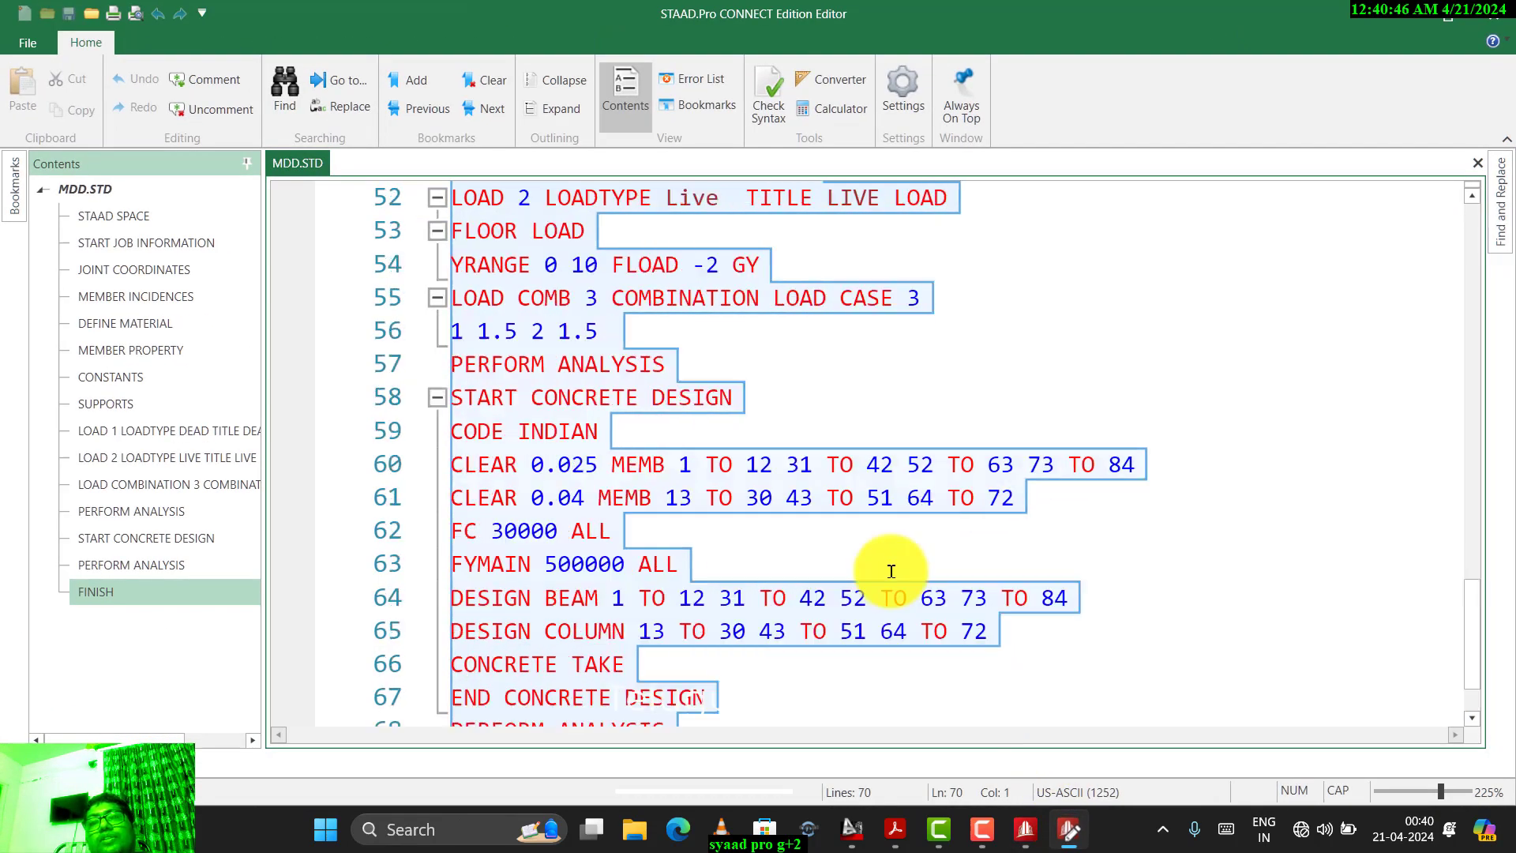
{"action": "scroll", "coordinate": [727, 271], "scroll_direction": "up", "scroll_amount": 4}
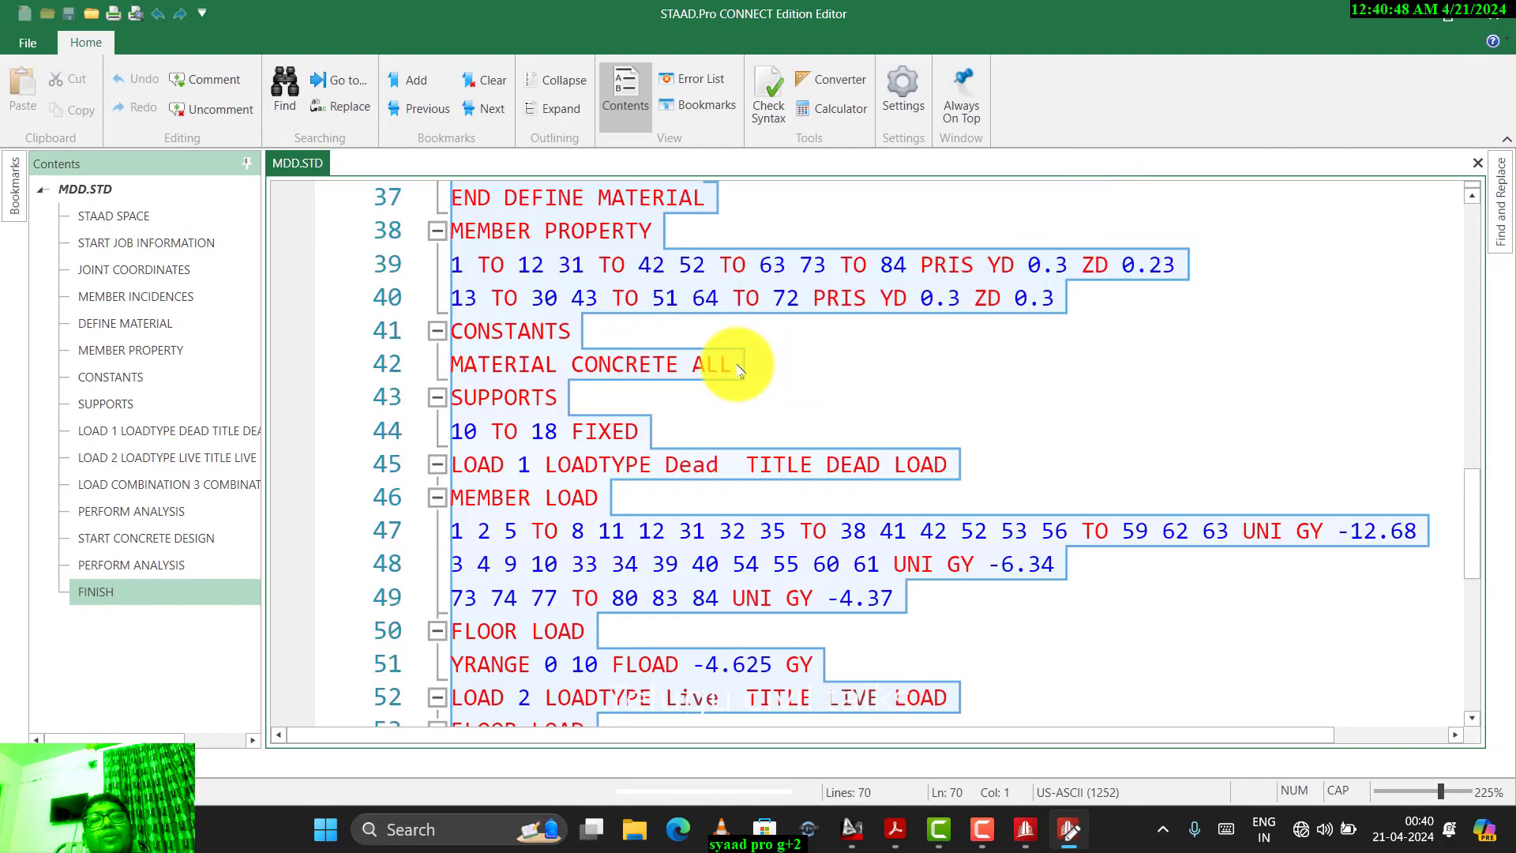
{"action": "scroll", "coordinate": [612, 474], "scroll_direction": "down", "scroll_amount": 5}
{"action": "scroll", "coordinate": [588, 531], "scroll_direction": "down", "scroll_amount": 2}
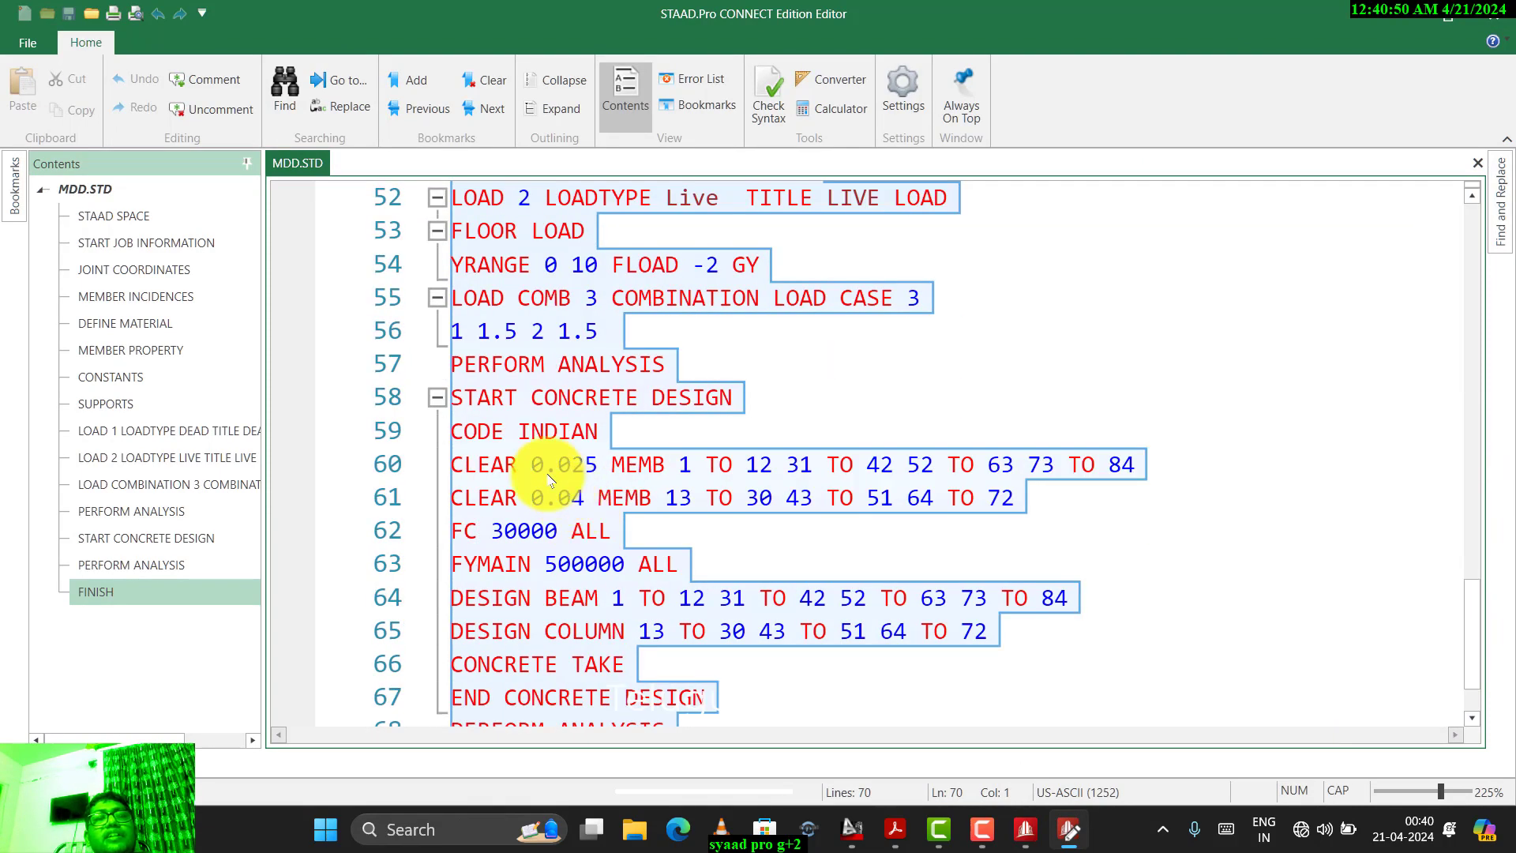
{"action": "scroll", "coordinate": [707, 436], "scroll_direction": "down", "scroll_amount": 1}
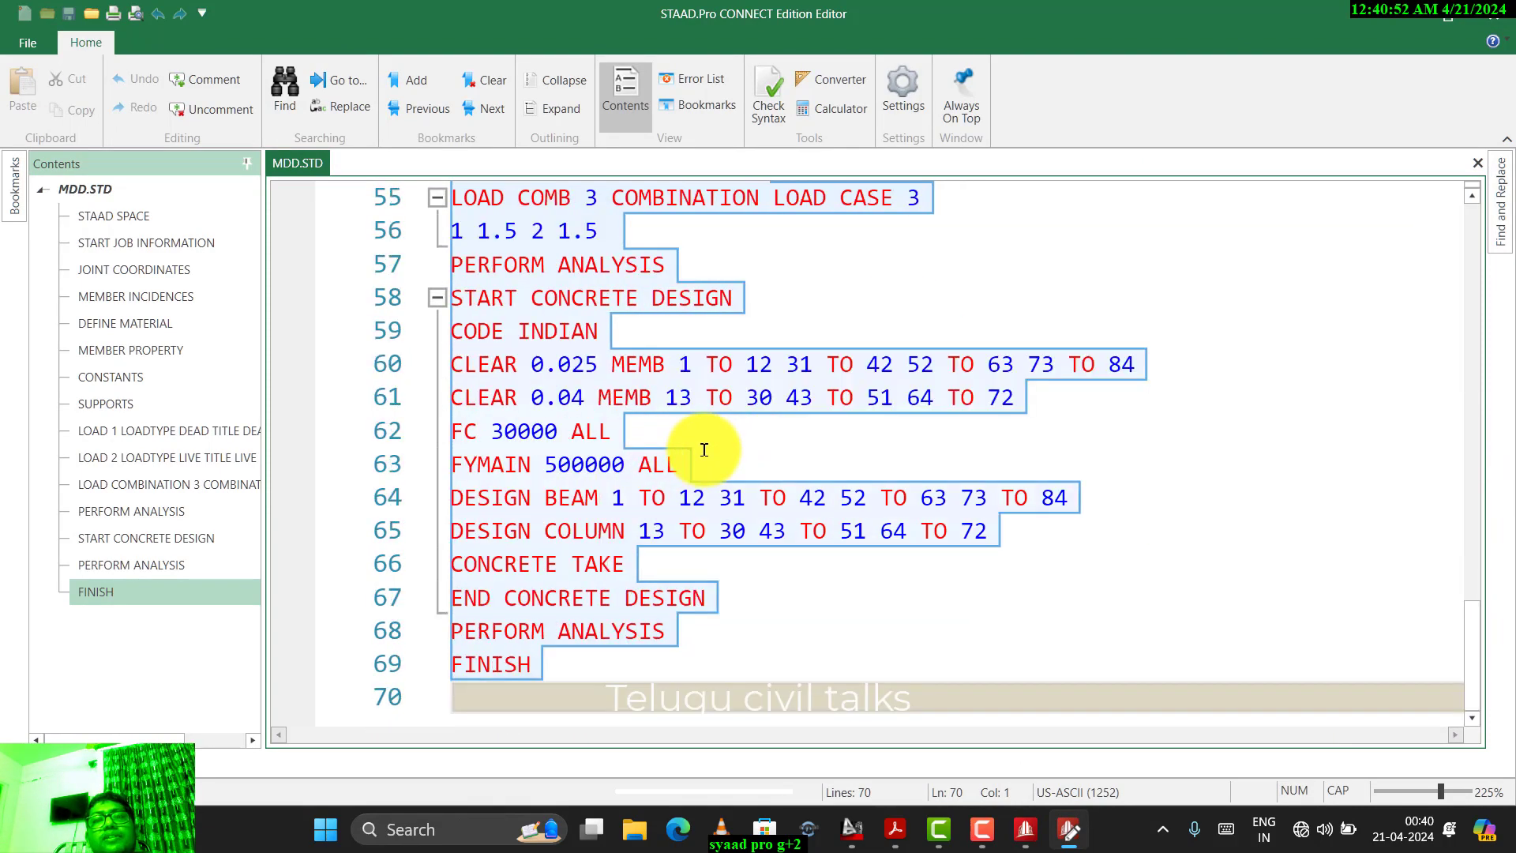
{"action": "left_click", "coordinate": [734, 457]}
{"action": "scroll", "coordinate": [743, 446], "scroll_direction": "up", "scroll_amount": 2}
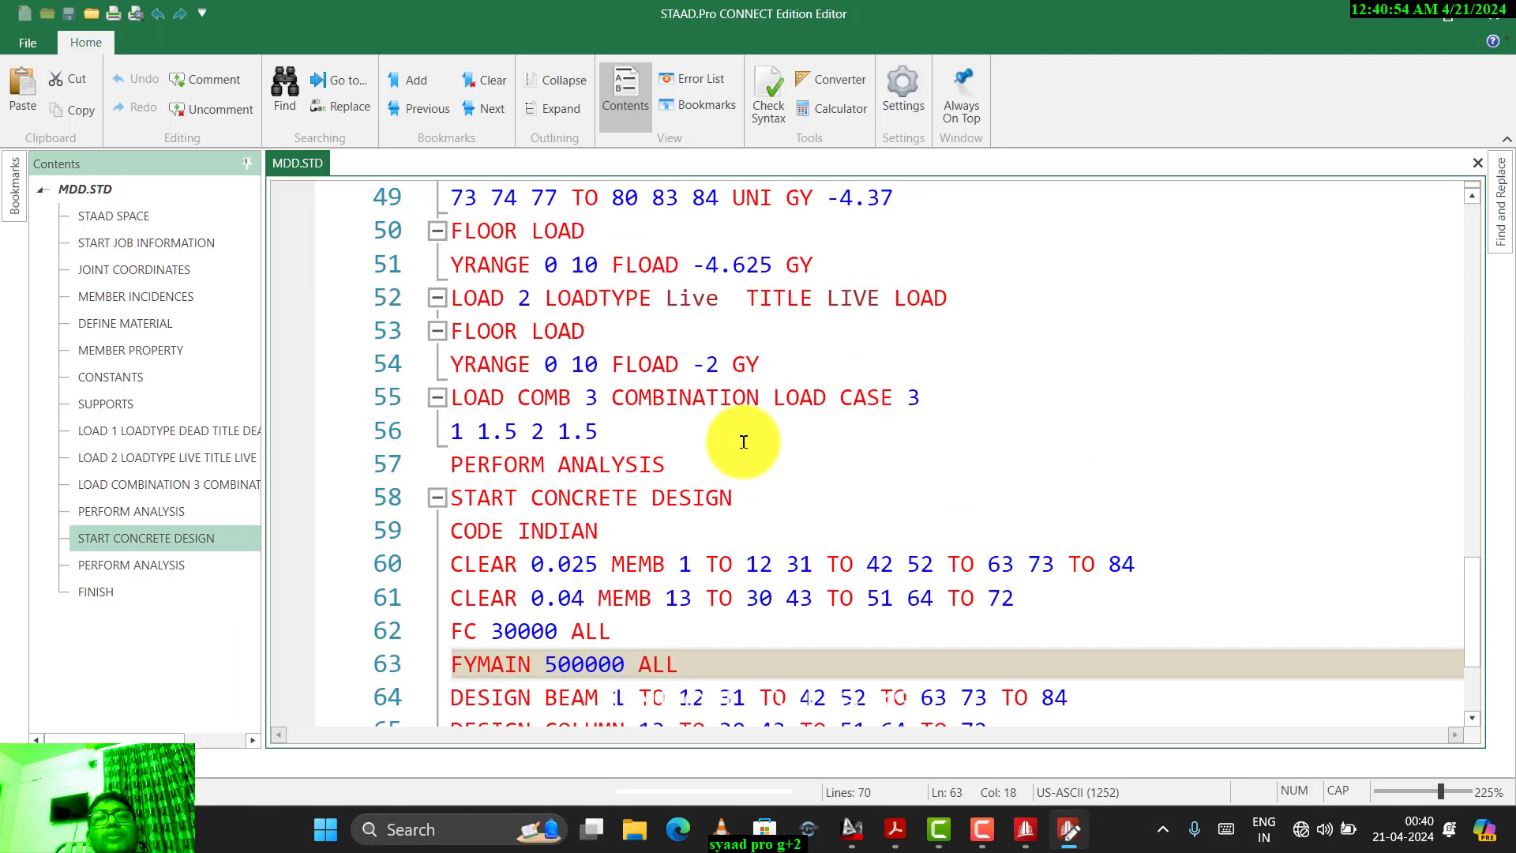
{"action": "scroll", "coordinate": [738, 434], "scroll_direction": "up", "scroll_amount": 1}
{"action": "left_click", "coordinate": [717, 464]}
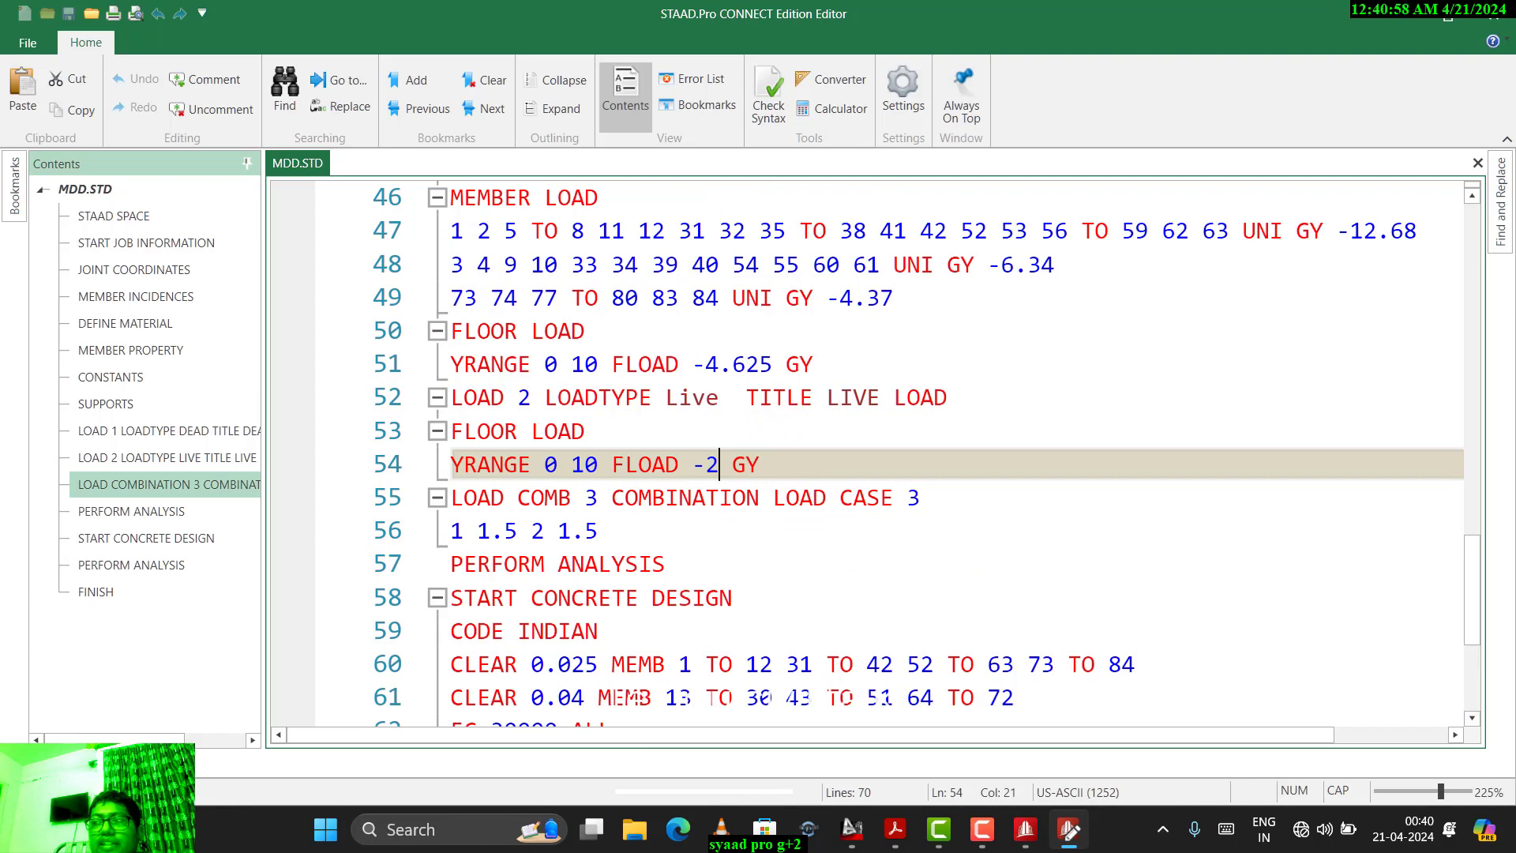
{"action": "key", "text": "BackSpace"}
{"action": "key", "text": "super+w"}
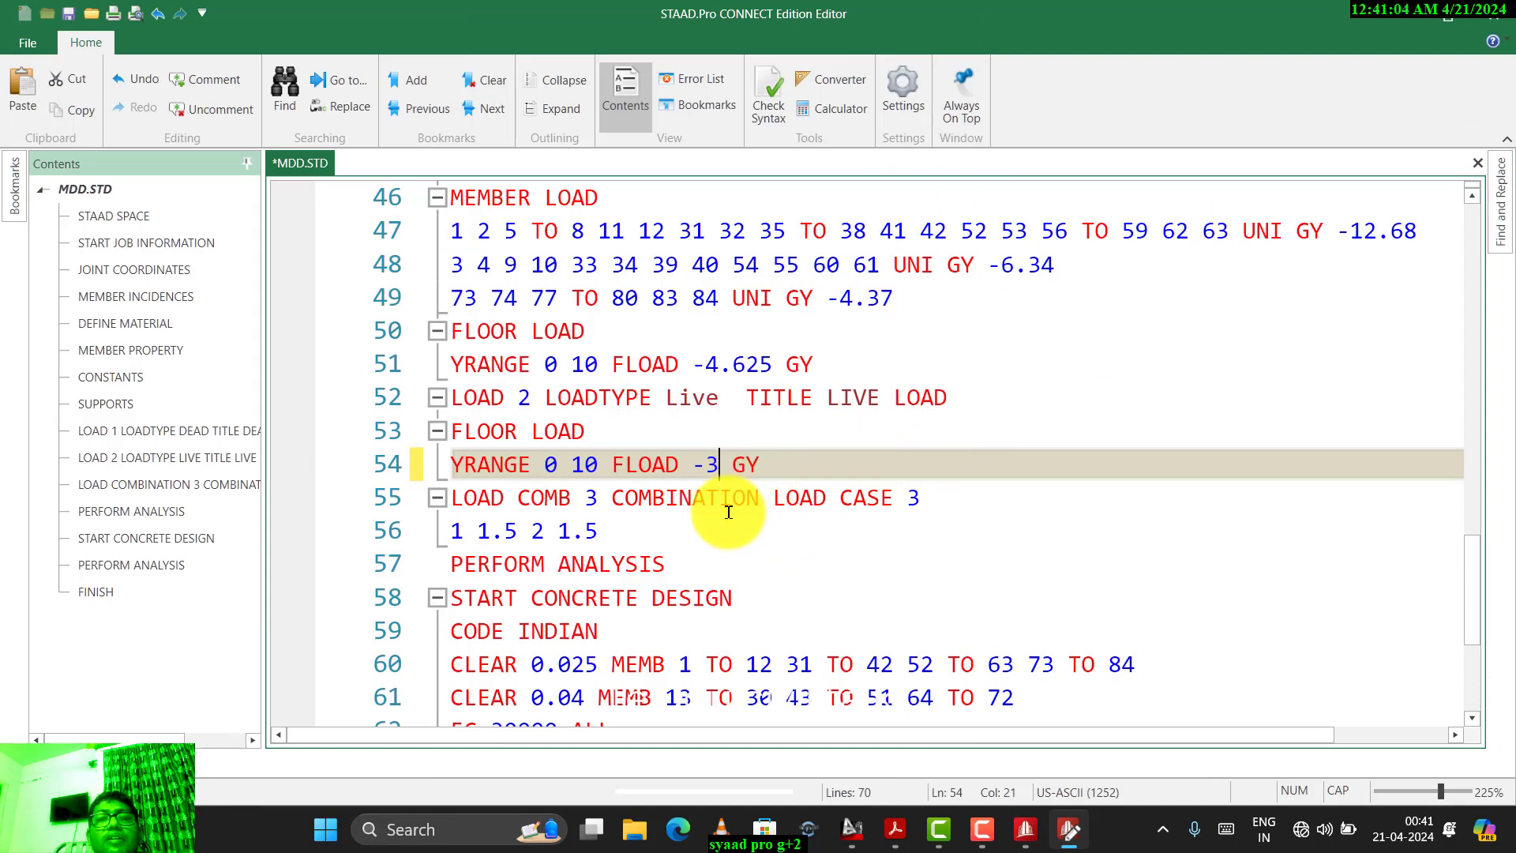
{"action": "left_click", "coordinate": [691, 523]}
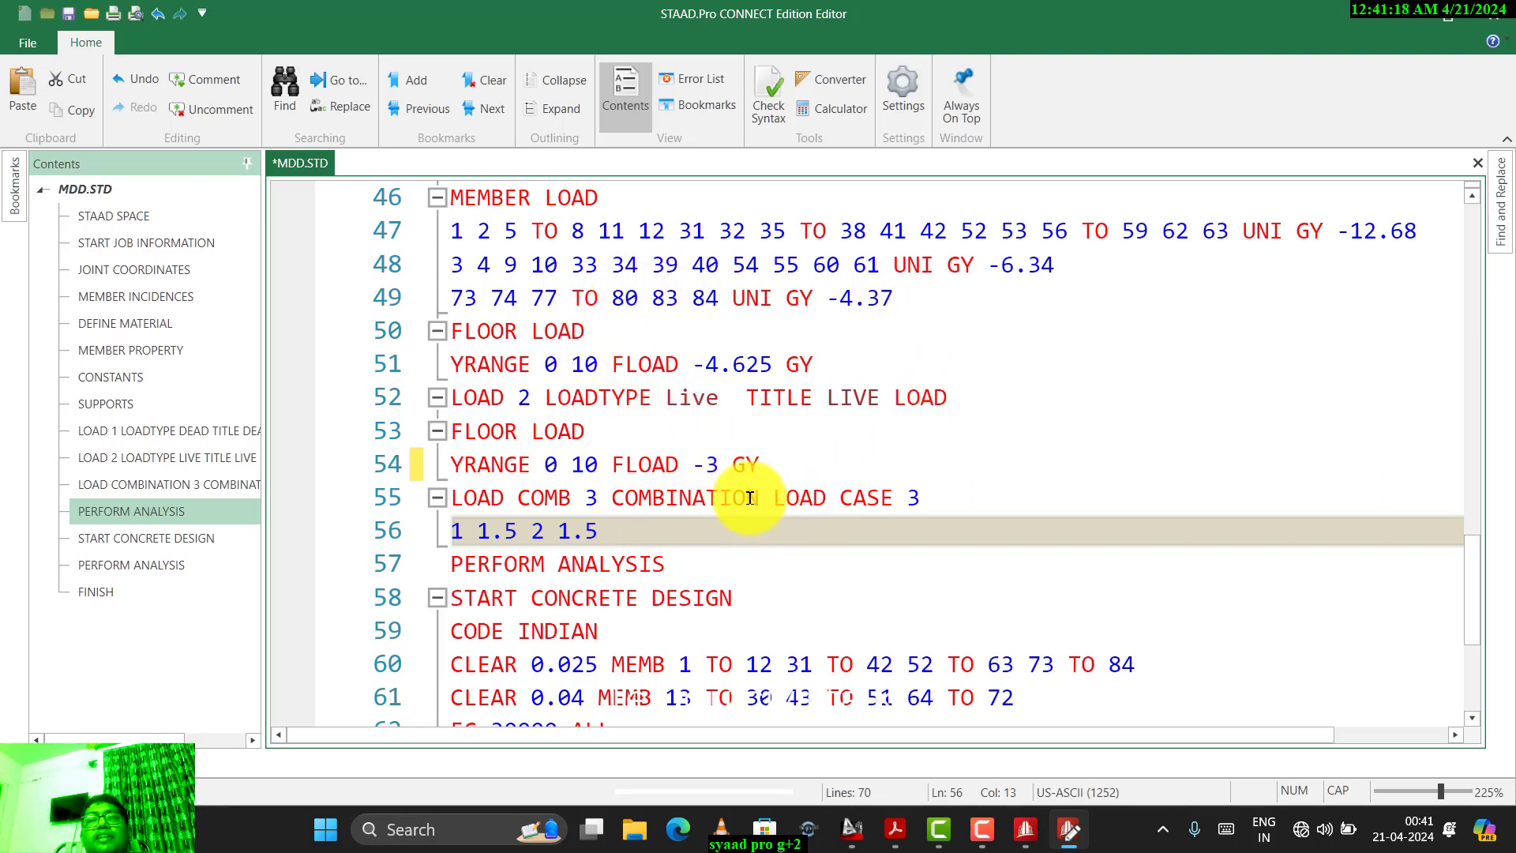
- Try to save the edited MDD.STD command file while closing the STAAD editor
{"action": "left_click", "coordinate": [1500, 11]}
{"action": "left_click", "coordinate": [715, 444]}
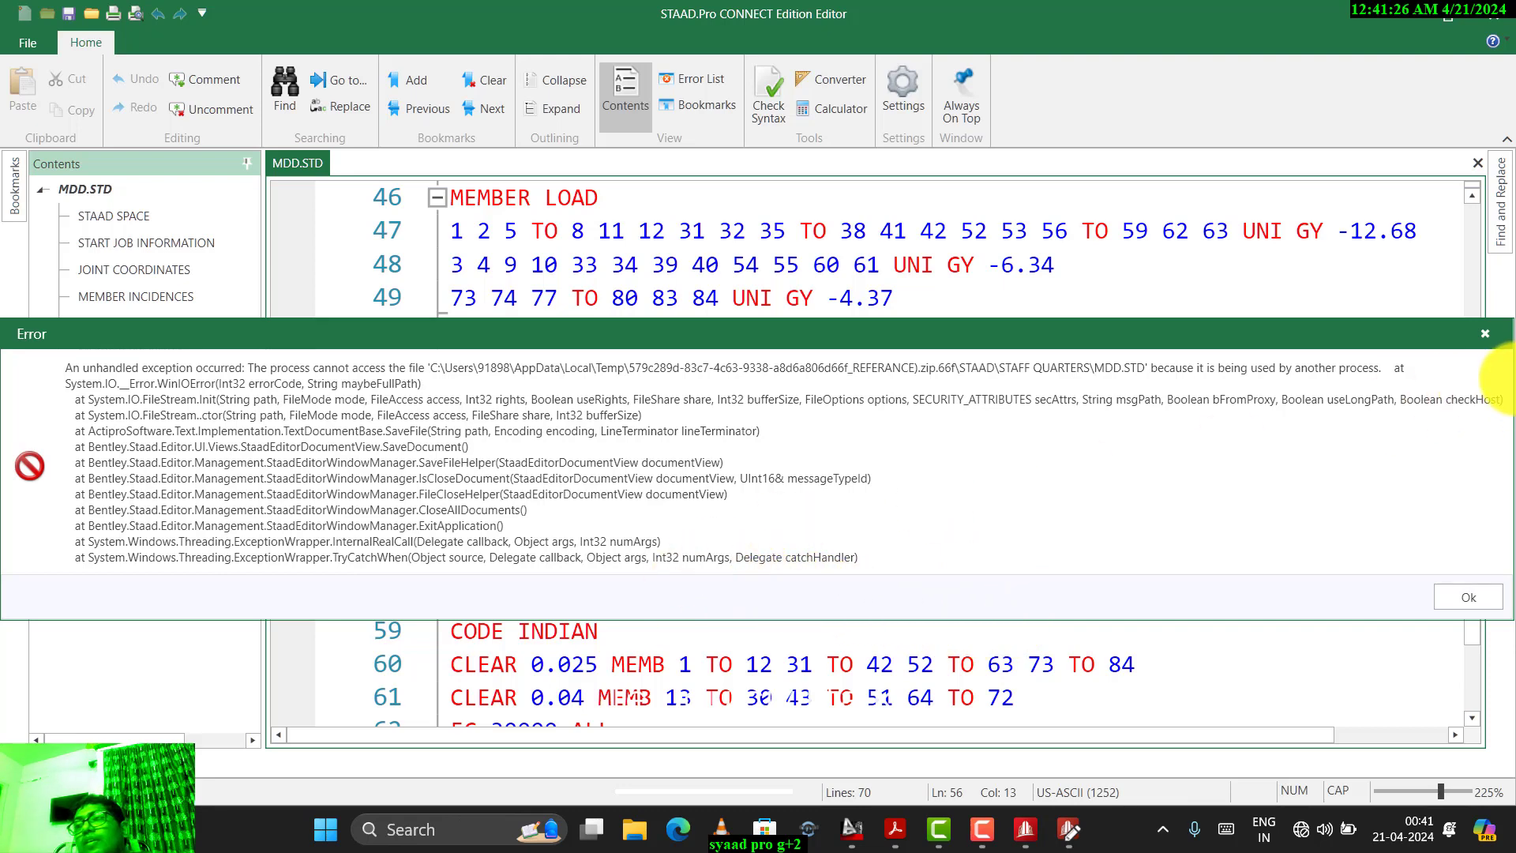
{"action": "left_click", "coordinate": [1484, 333]}
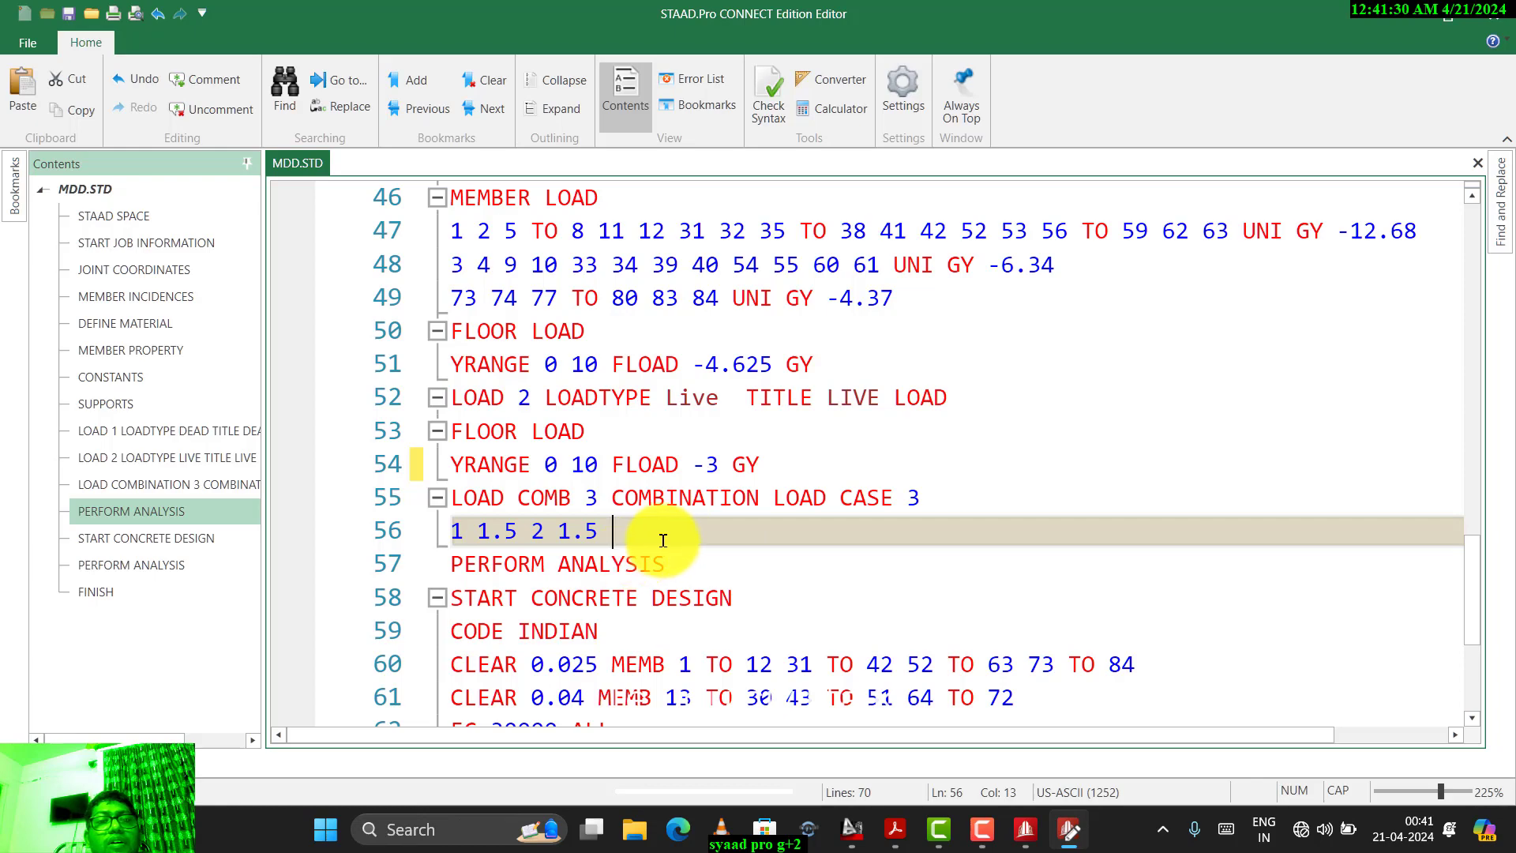
{"action": "left_click", "coordinate": [1506, 17]}
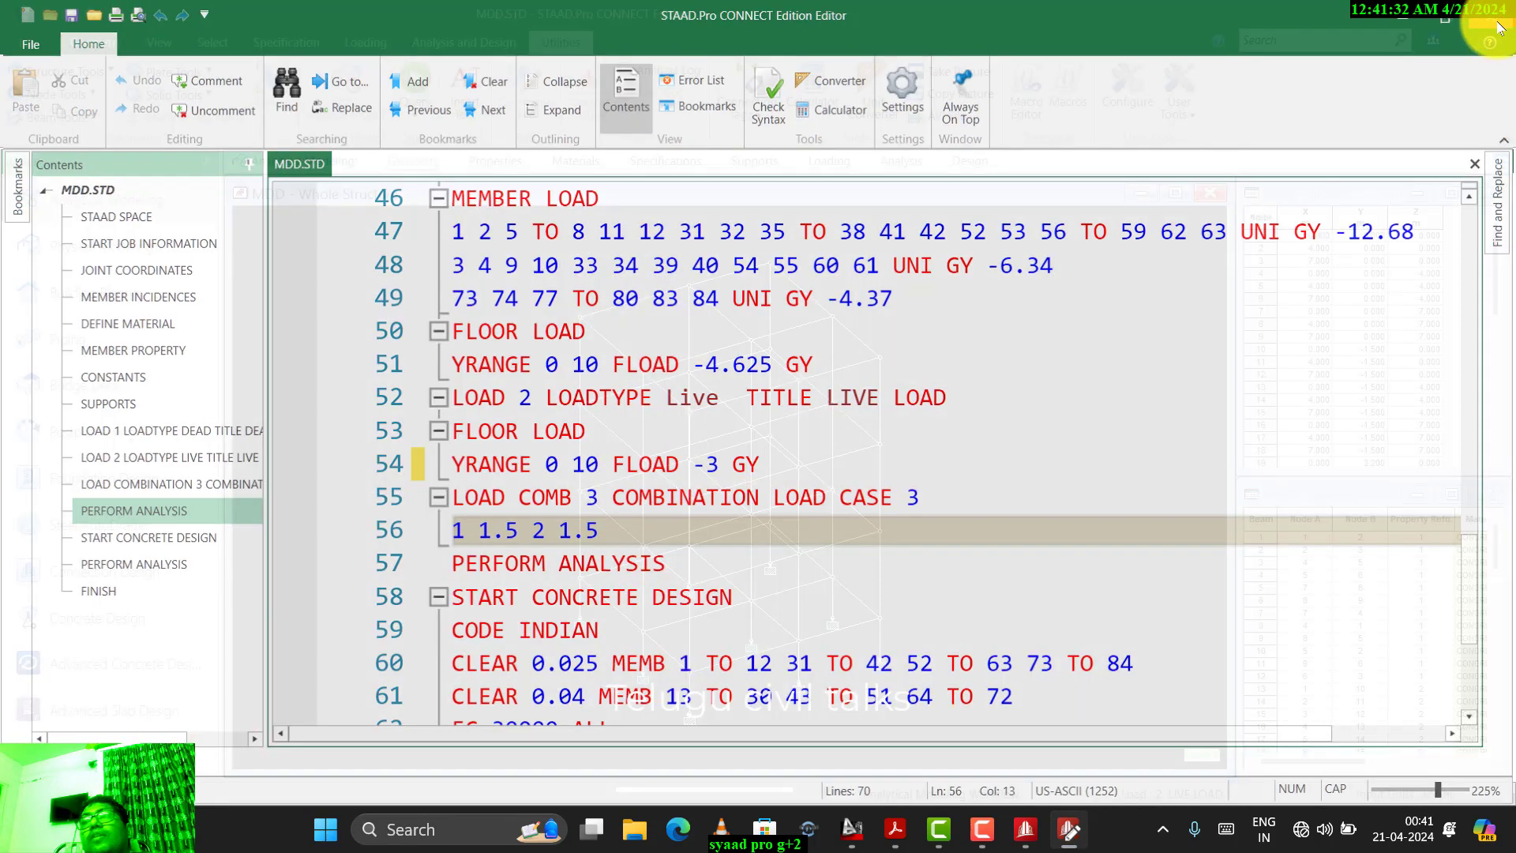
{"action": "left_click", "coordinate": [442, 39]}
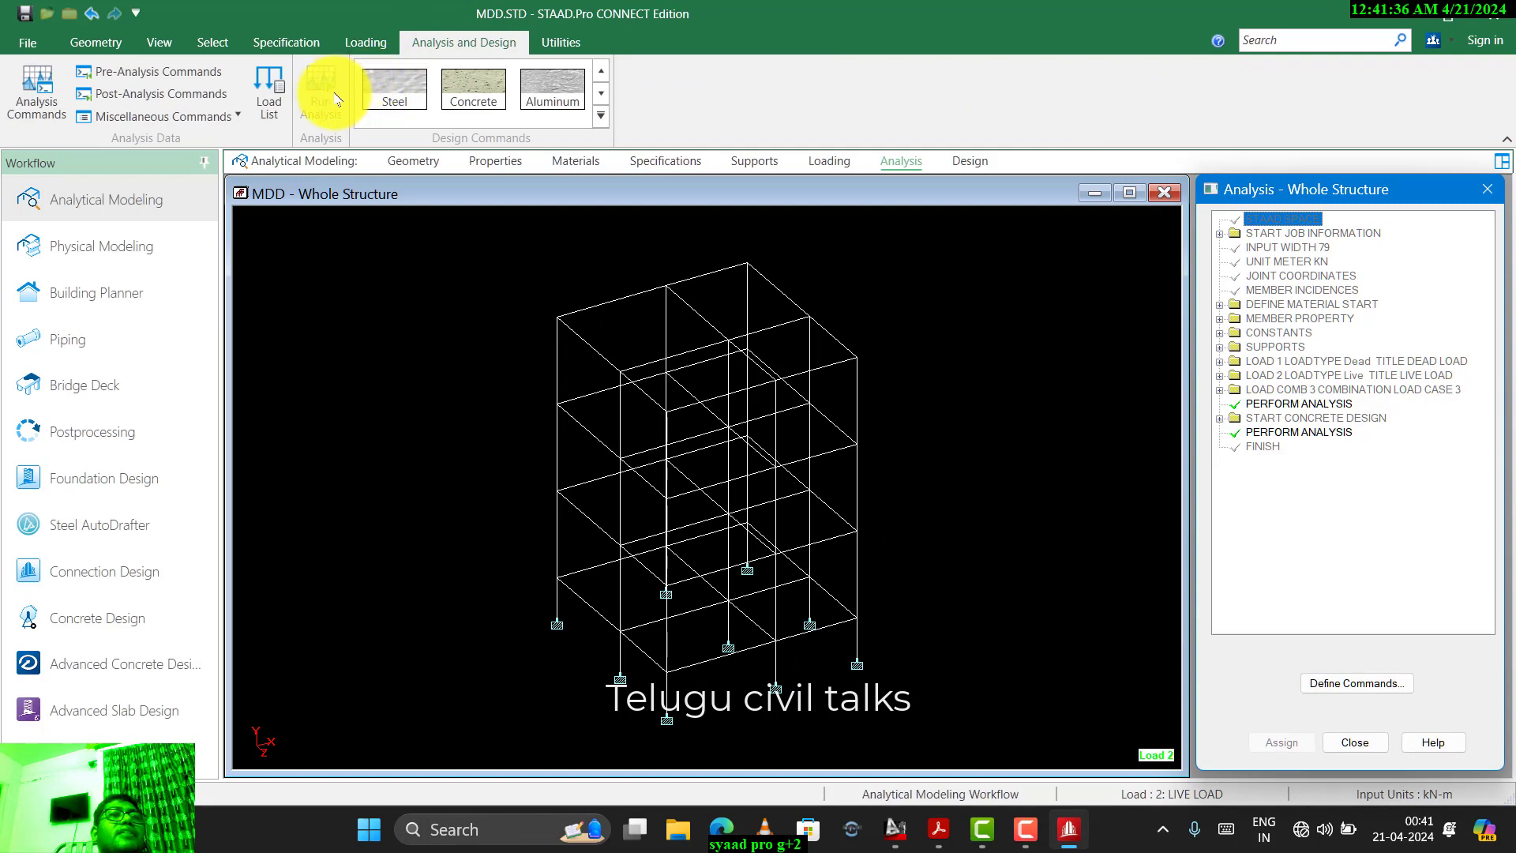
{"action": "left_click", "coordinate": [374, 49]}
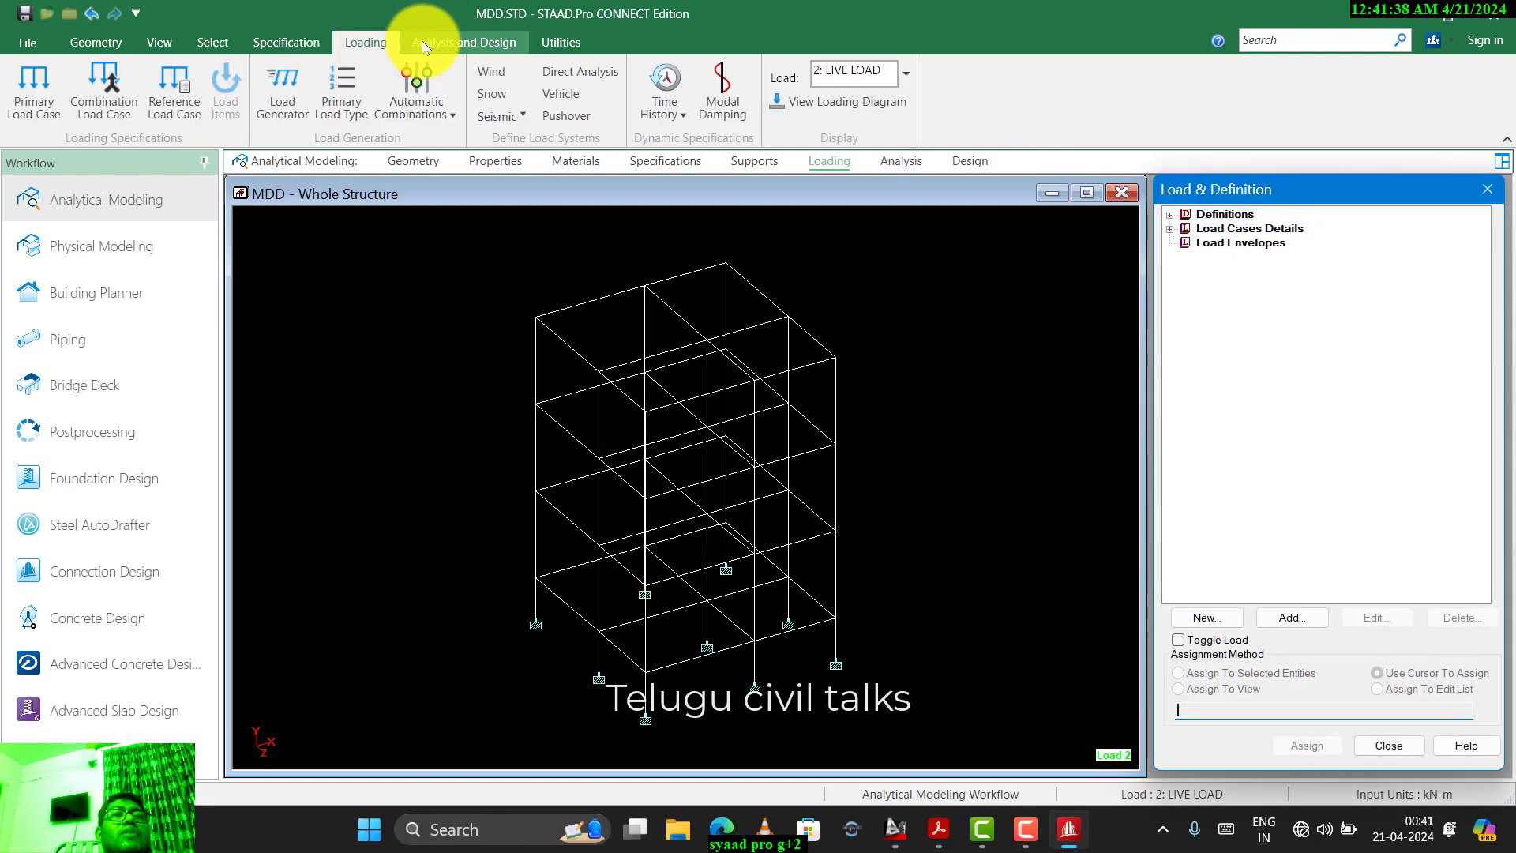
{"action": "left_click", "coordinate": [416, 41]}
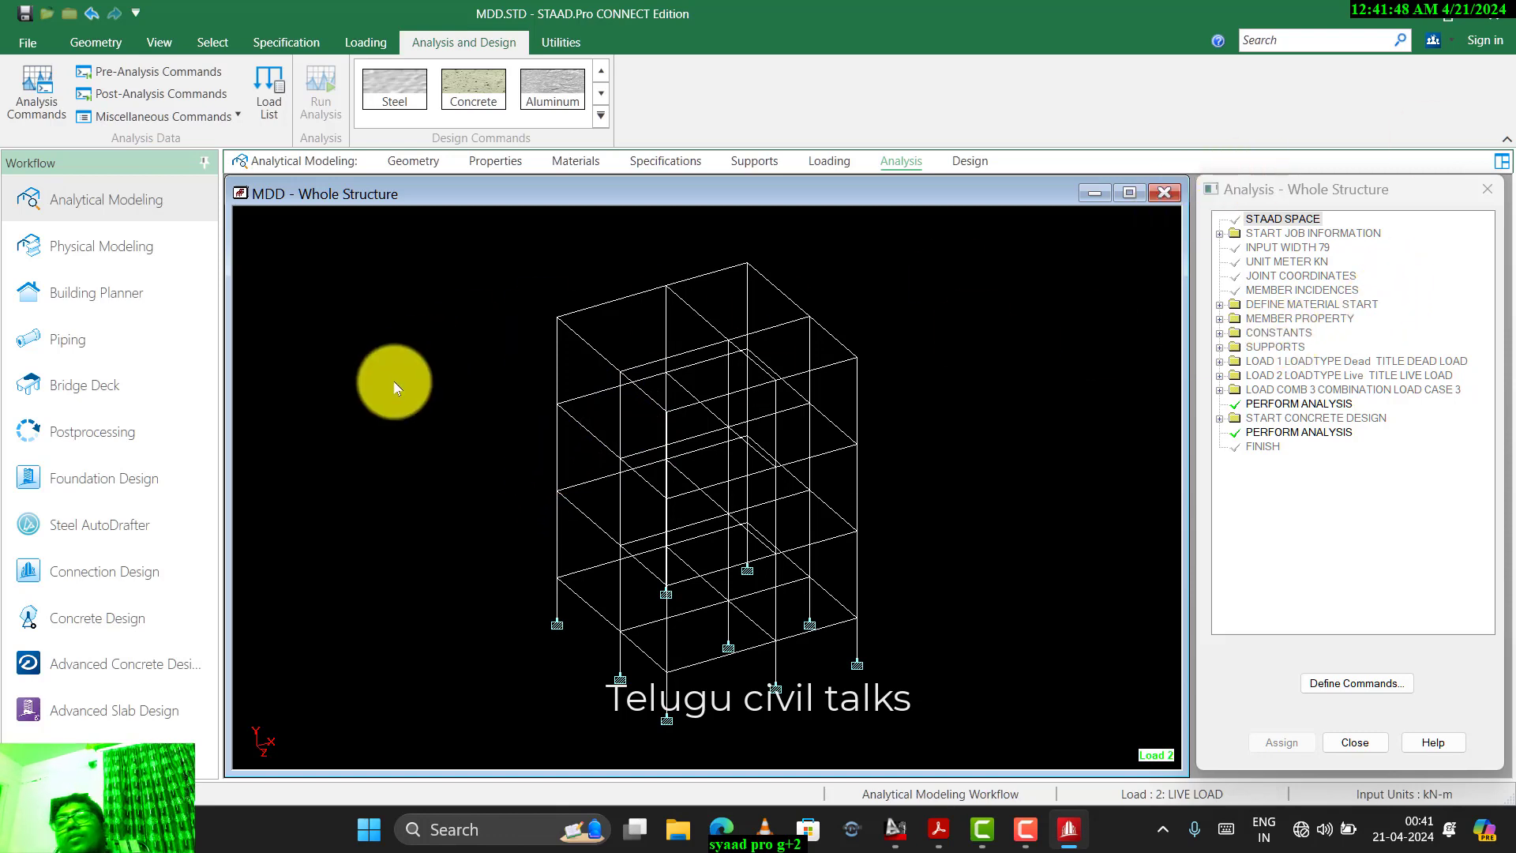
- Inspect the YRANGE floor load definition and its pressure under load case 2: LIVE LOAD, and close its settings
{"action": "left_click", "coordinate": [746, 161]}
{"action": "left_click", "coordinate": [827, 161]}
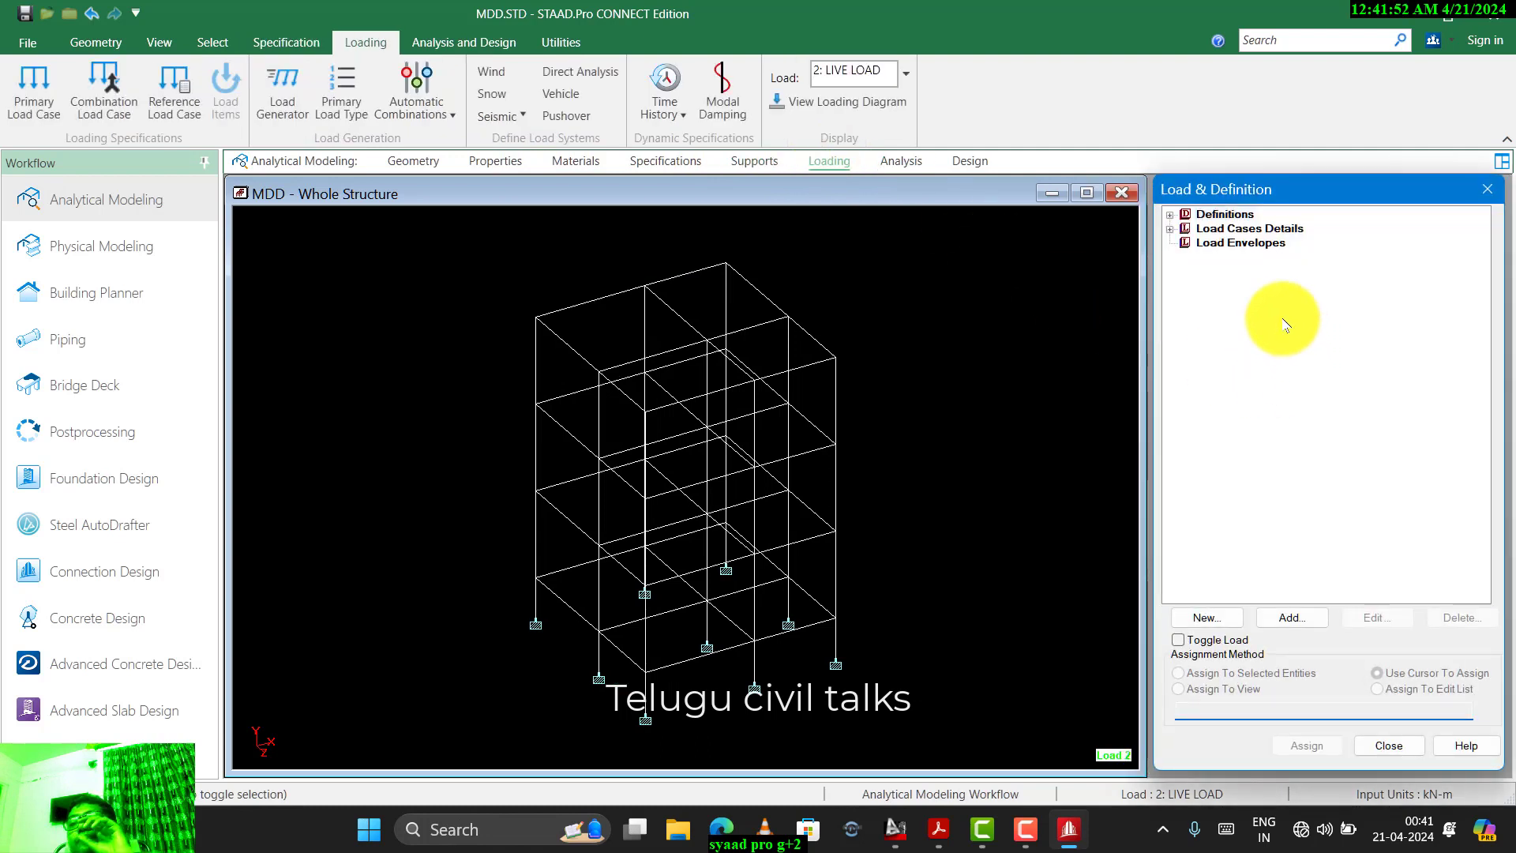
{"action": "double_click", "coordinate": [1185, 229]}
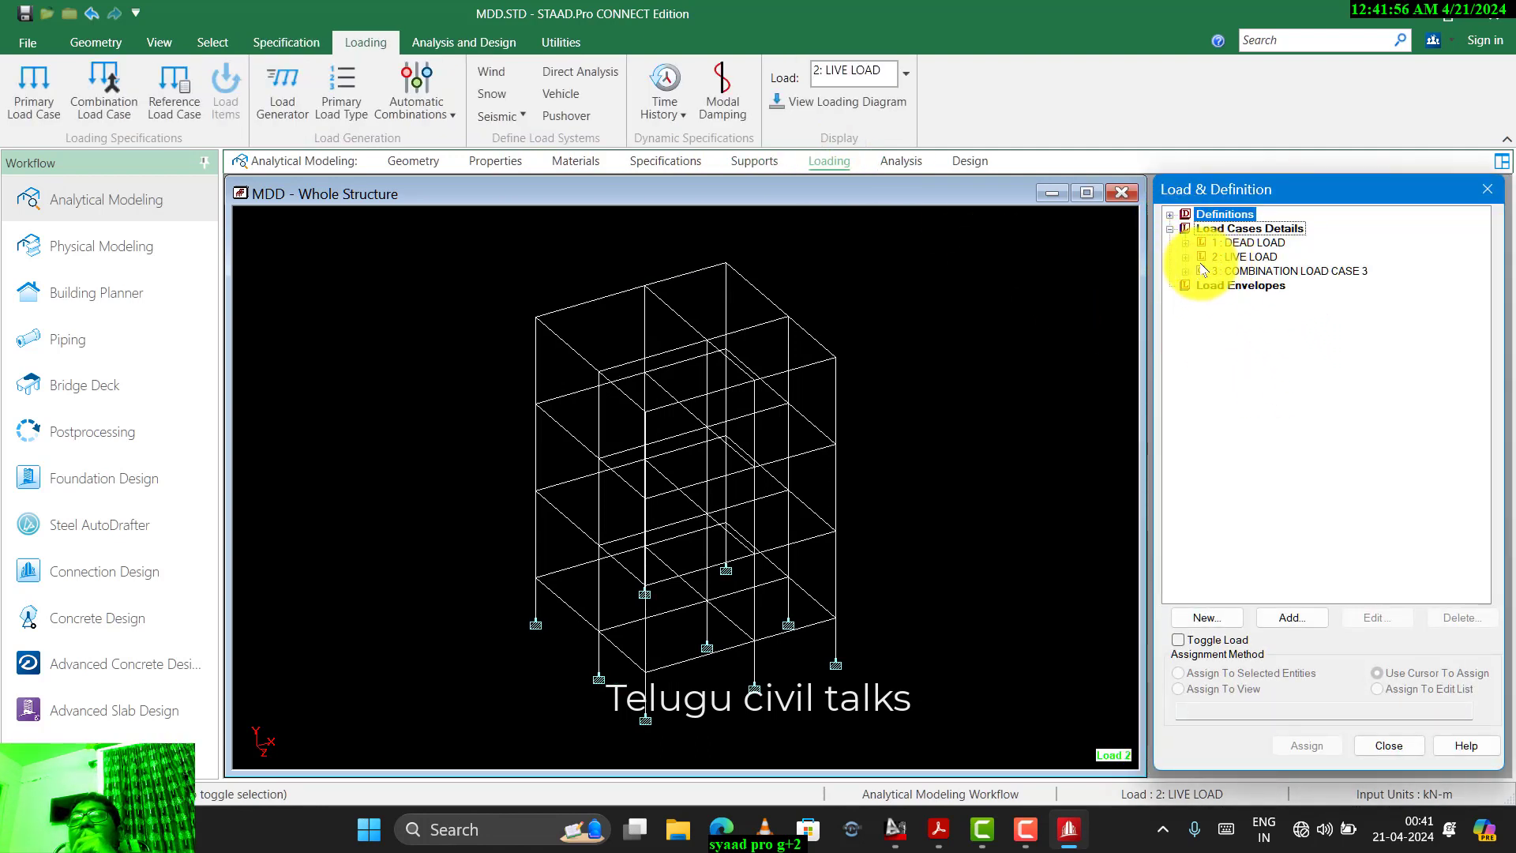
{"action": "left_click", "coordinate": [1186, 257]}
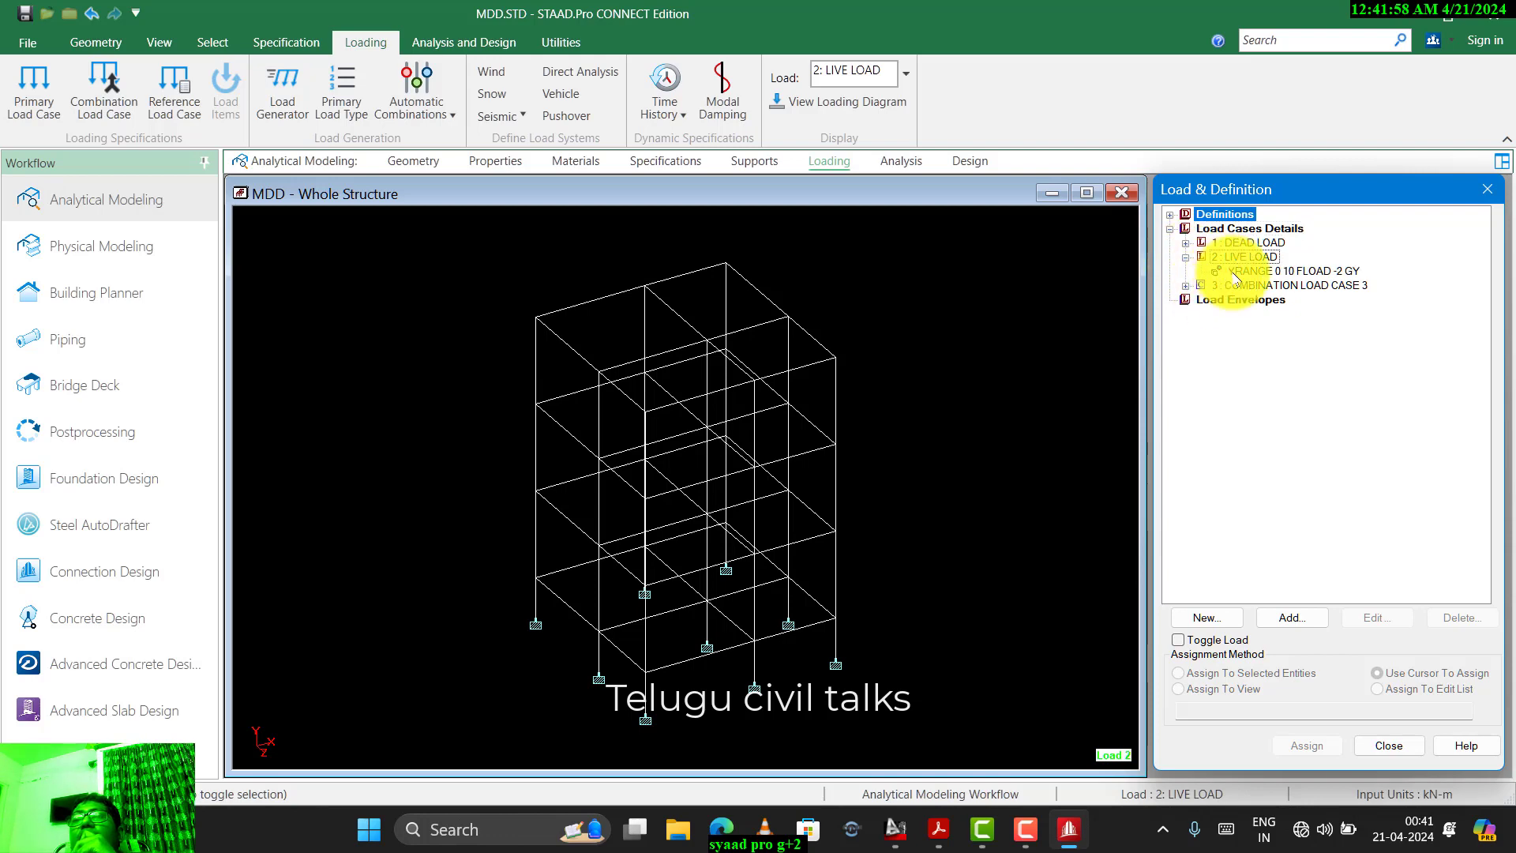
{"action": "left_click", "coordinate": [1237, 272]}
{"action": "double_click", "coordinate": [1237, 272]}
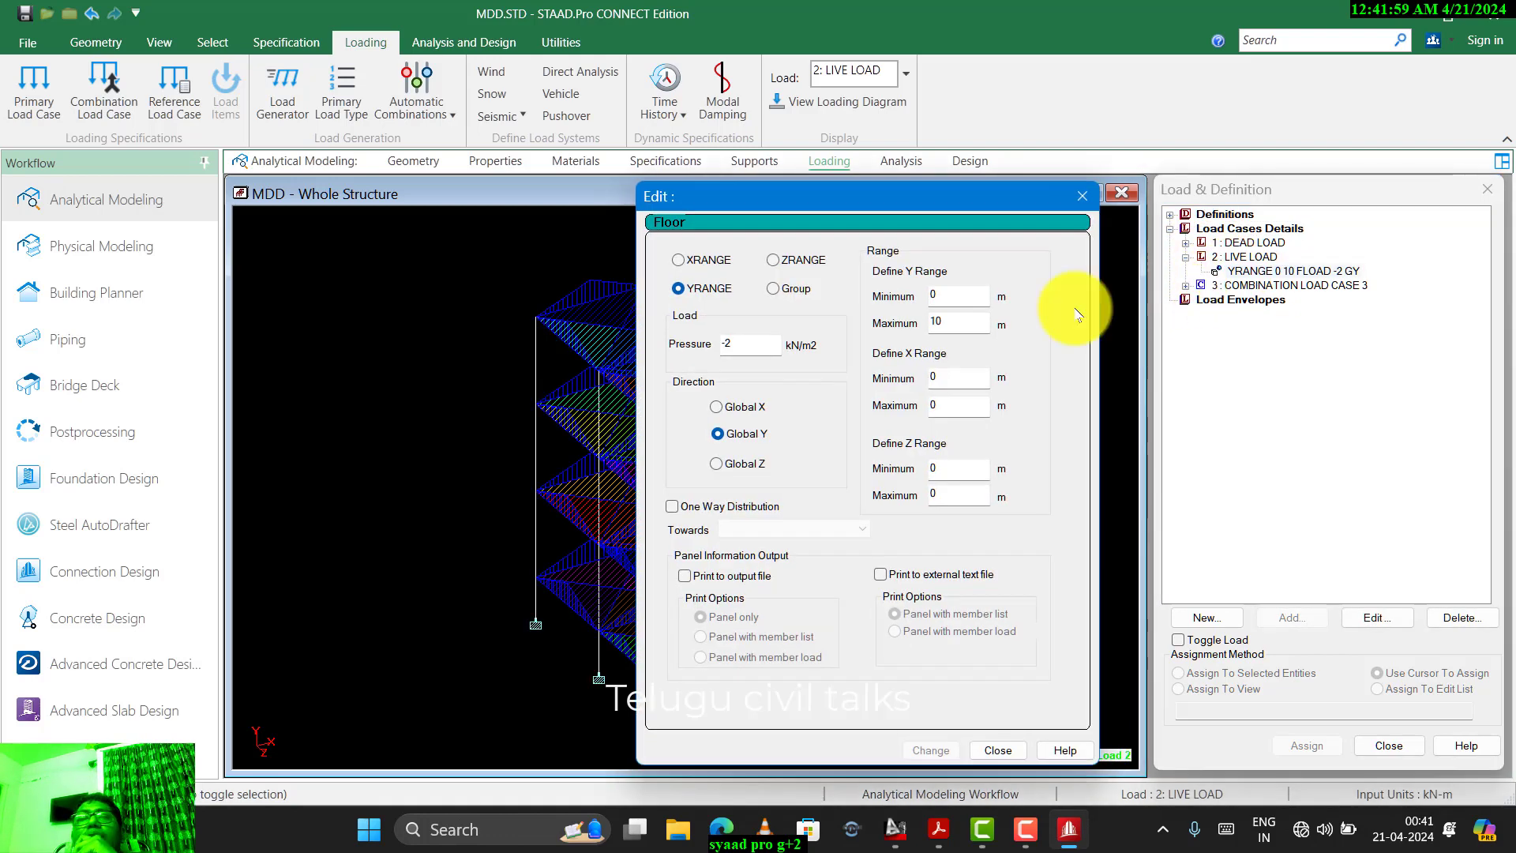
{"action": "left_click", "coordinate": [754, 345]}
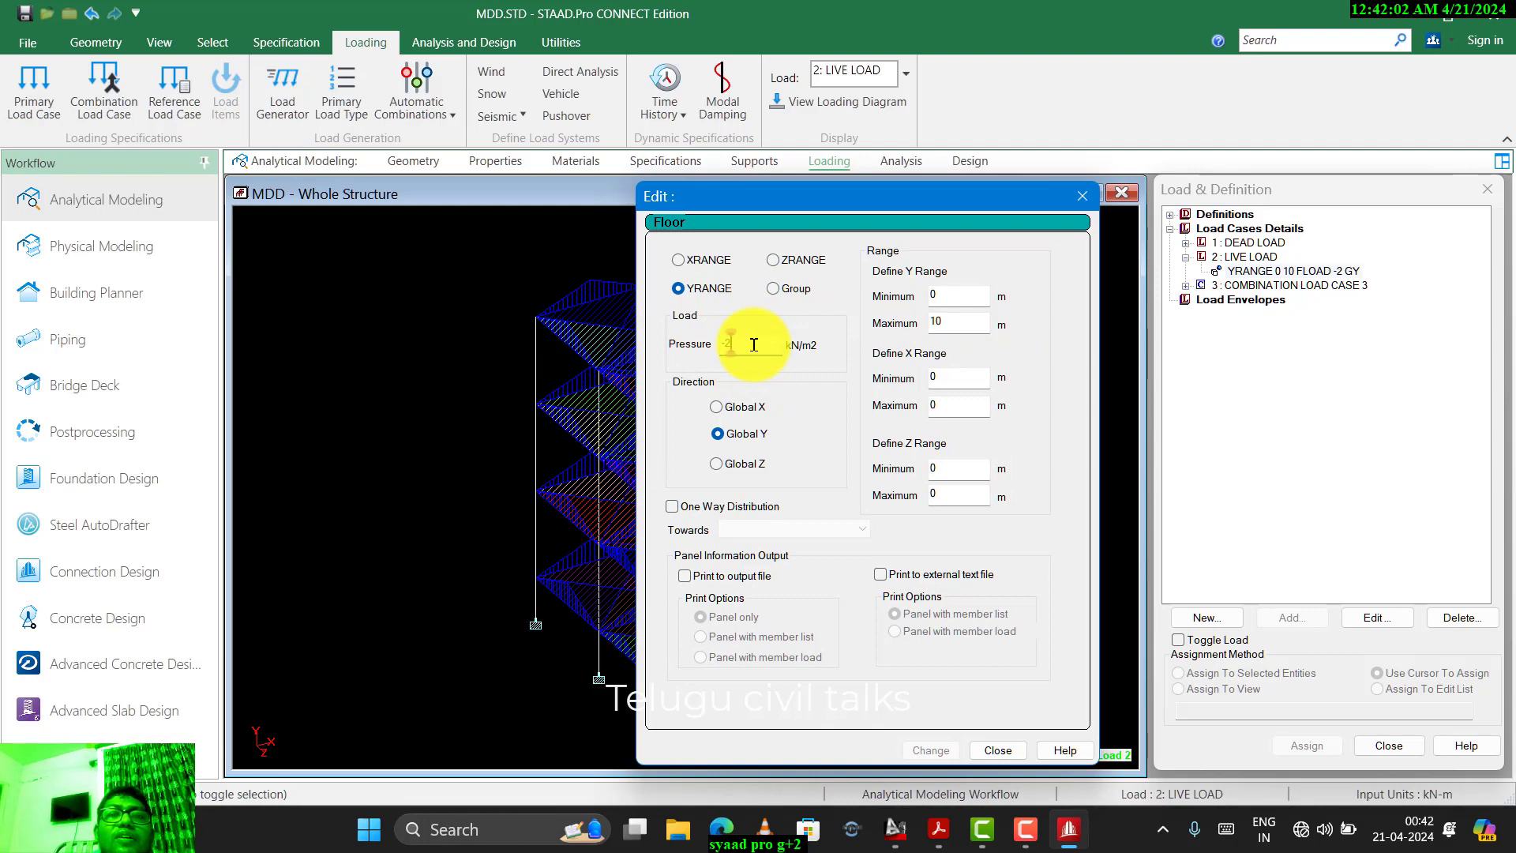
{"action": "left_click", "coordinate": [1124, 195]}
{"action": "left_click", "coordinate": [1082, 201]}
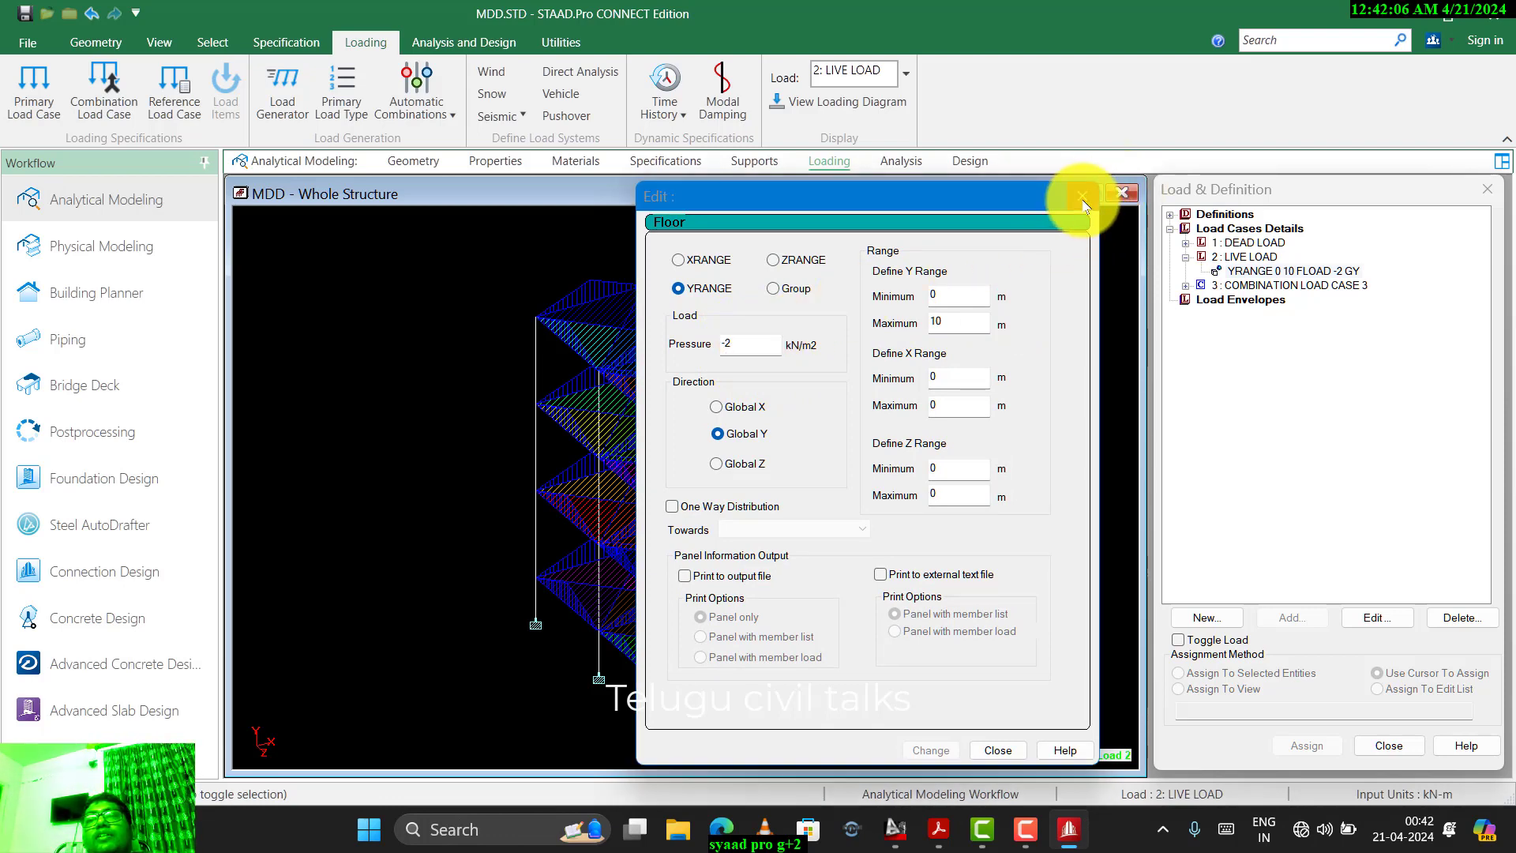
{"action": "left_click", "coordinate": [1082, 196]}
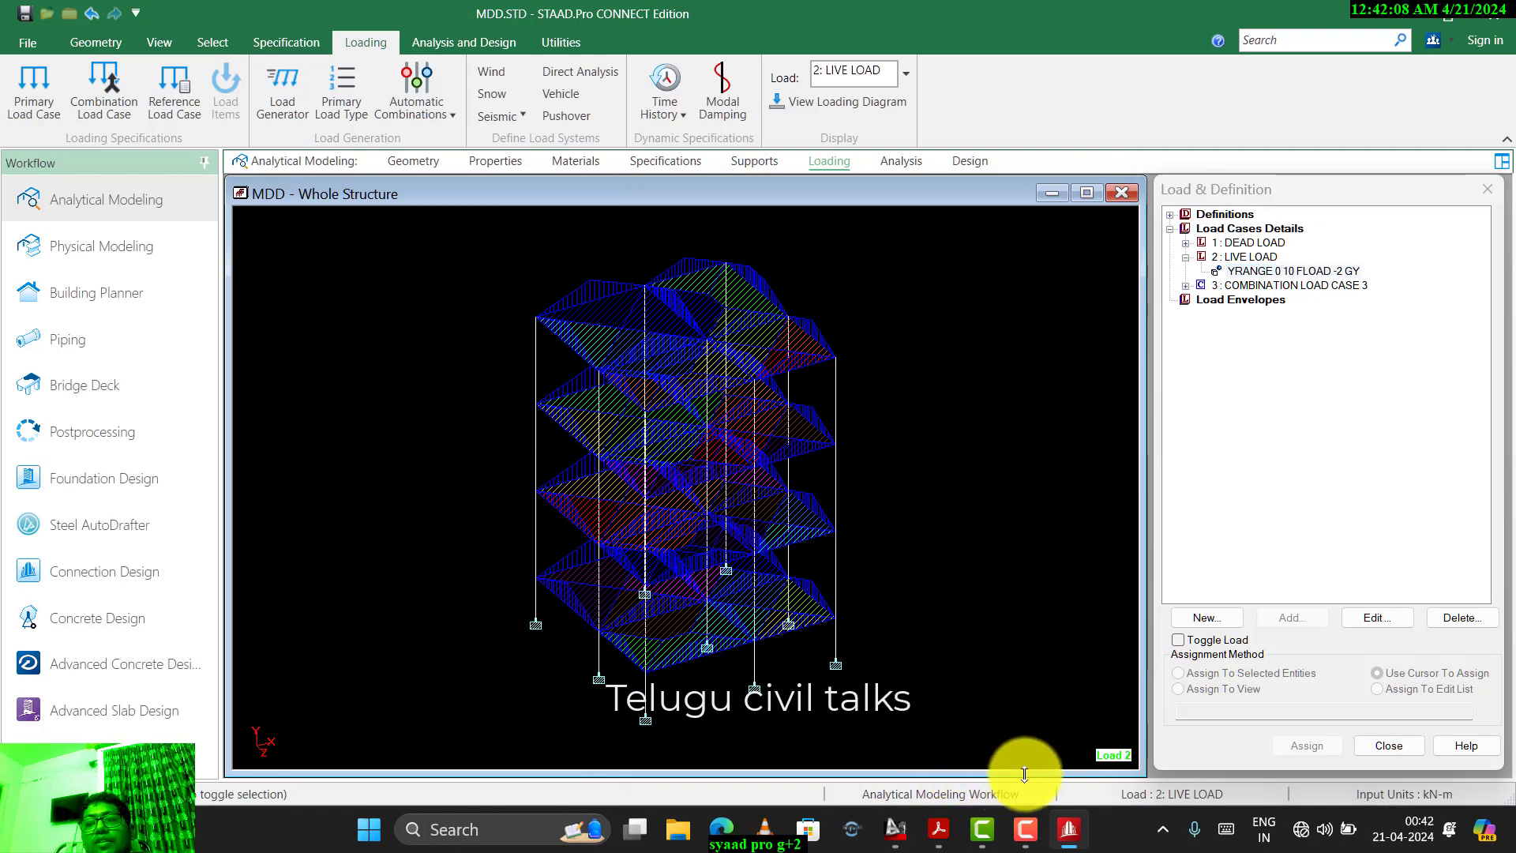
{"action": "left_click", "coordinate": [560, 42]}
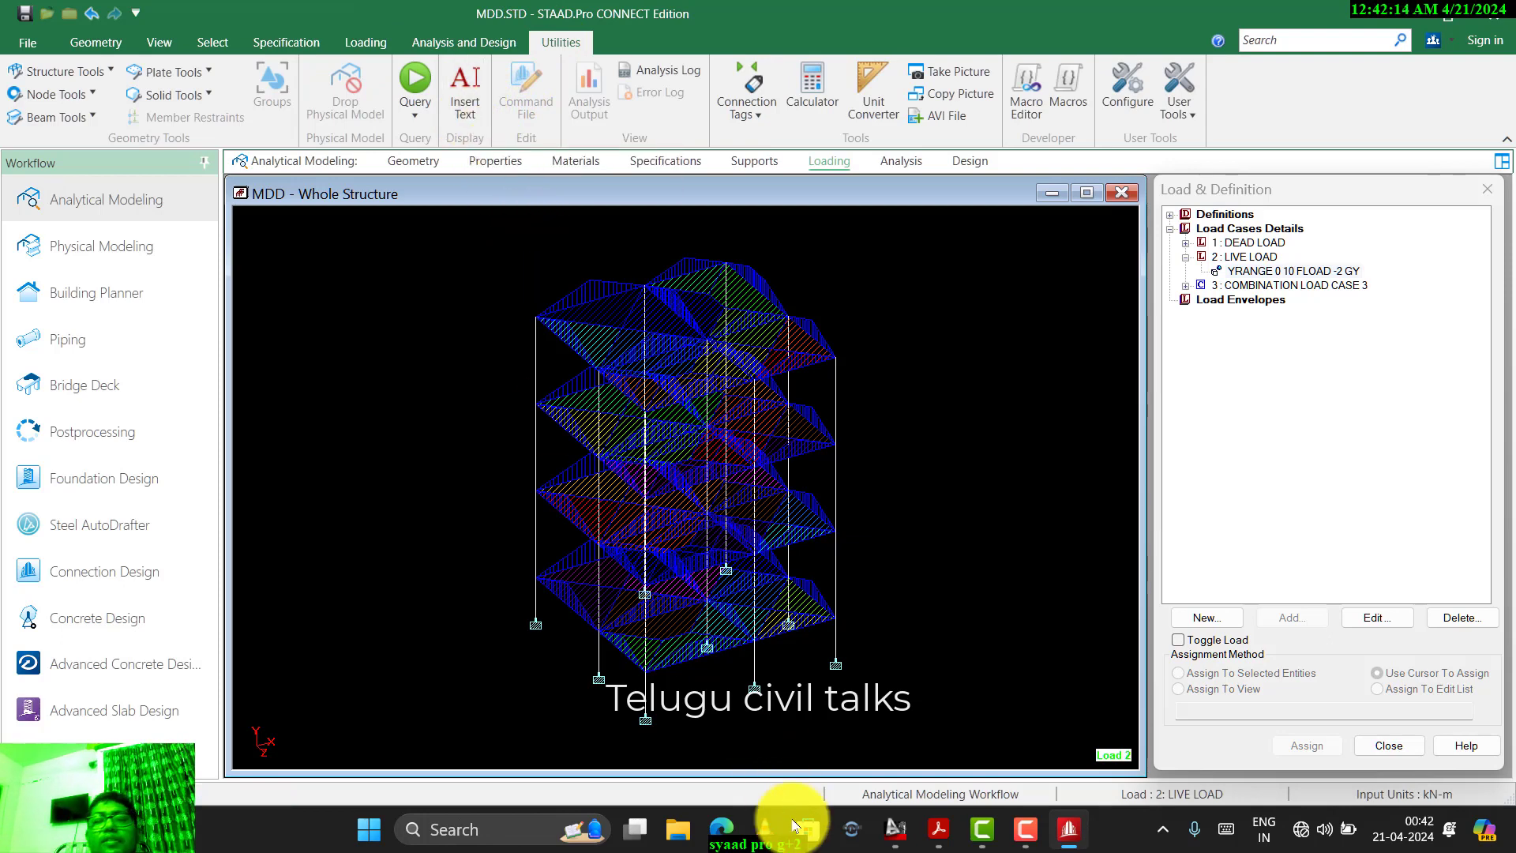
{"action": "left_click", "coordinate": [1069, 829]}
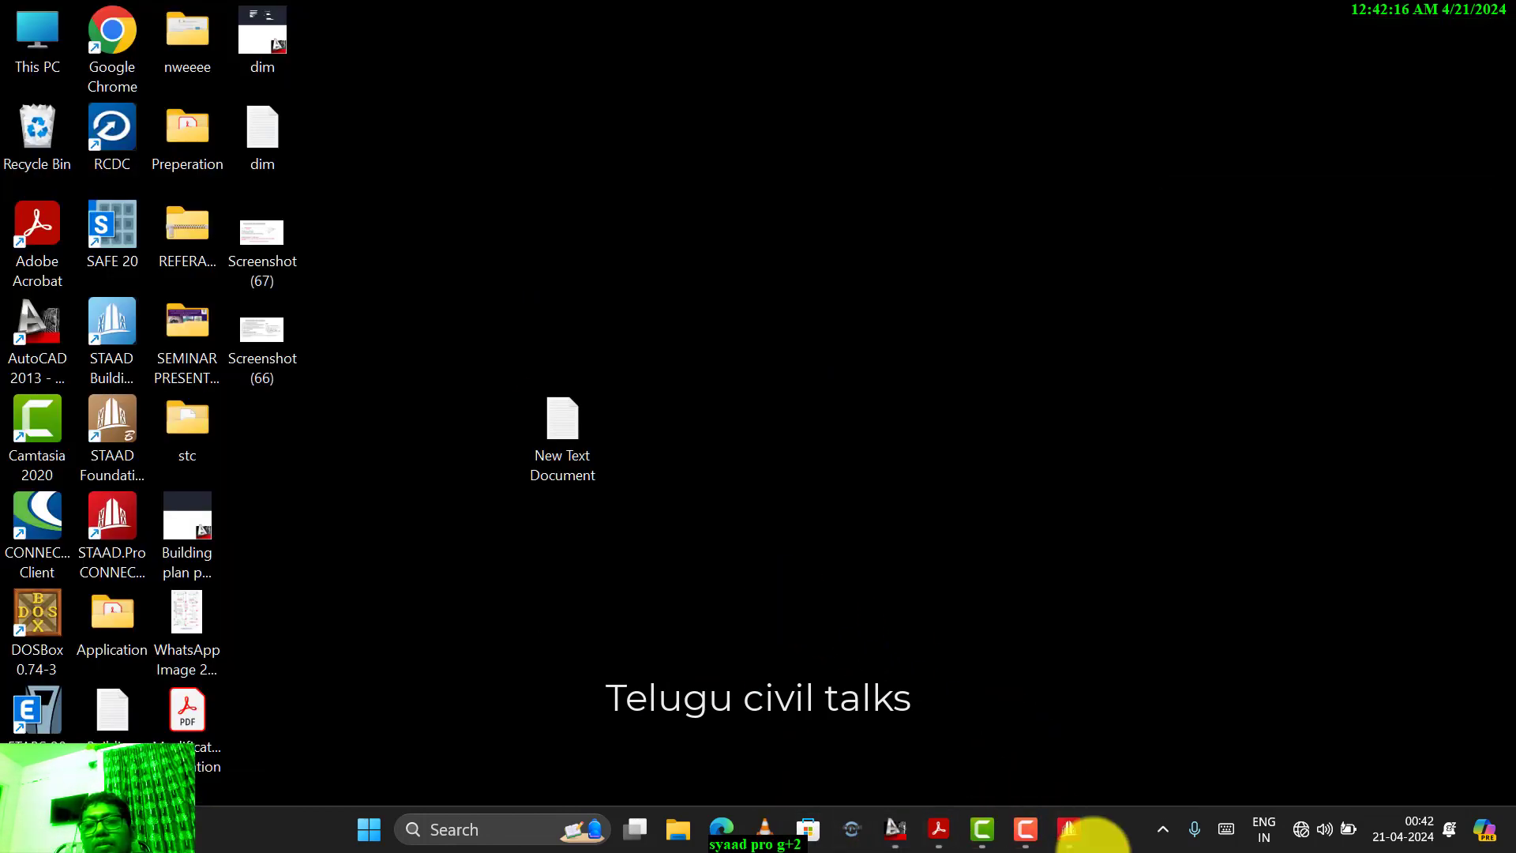
{"action": "left_click", "coordinate": [1070, 827]}
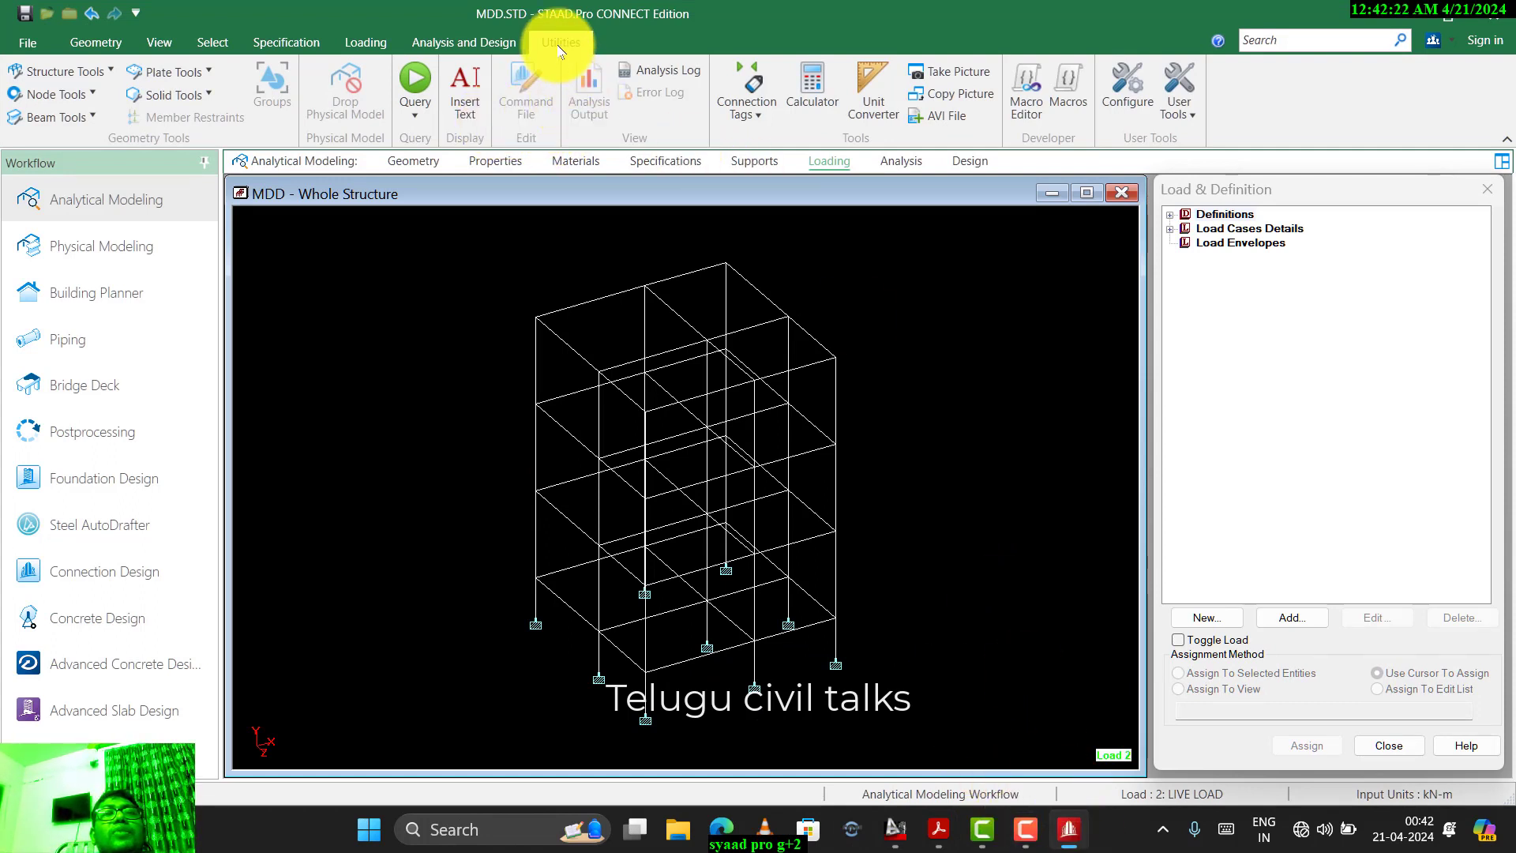
{"action": "left_click", "coordinate": [498, 41]}
{"action": "left_click", "coordinate": [385, 44]}
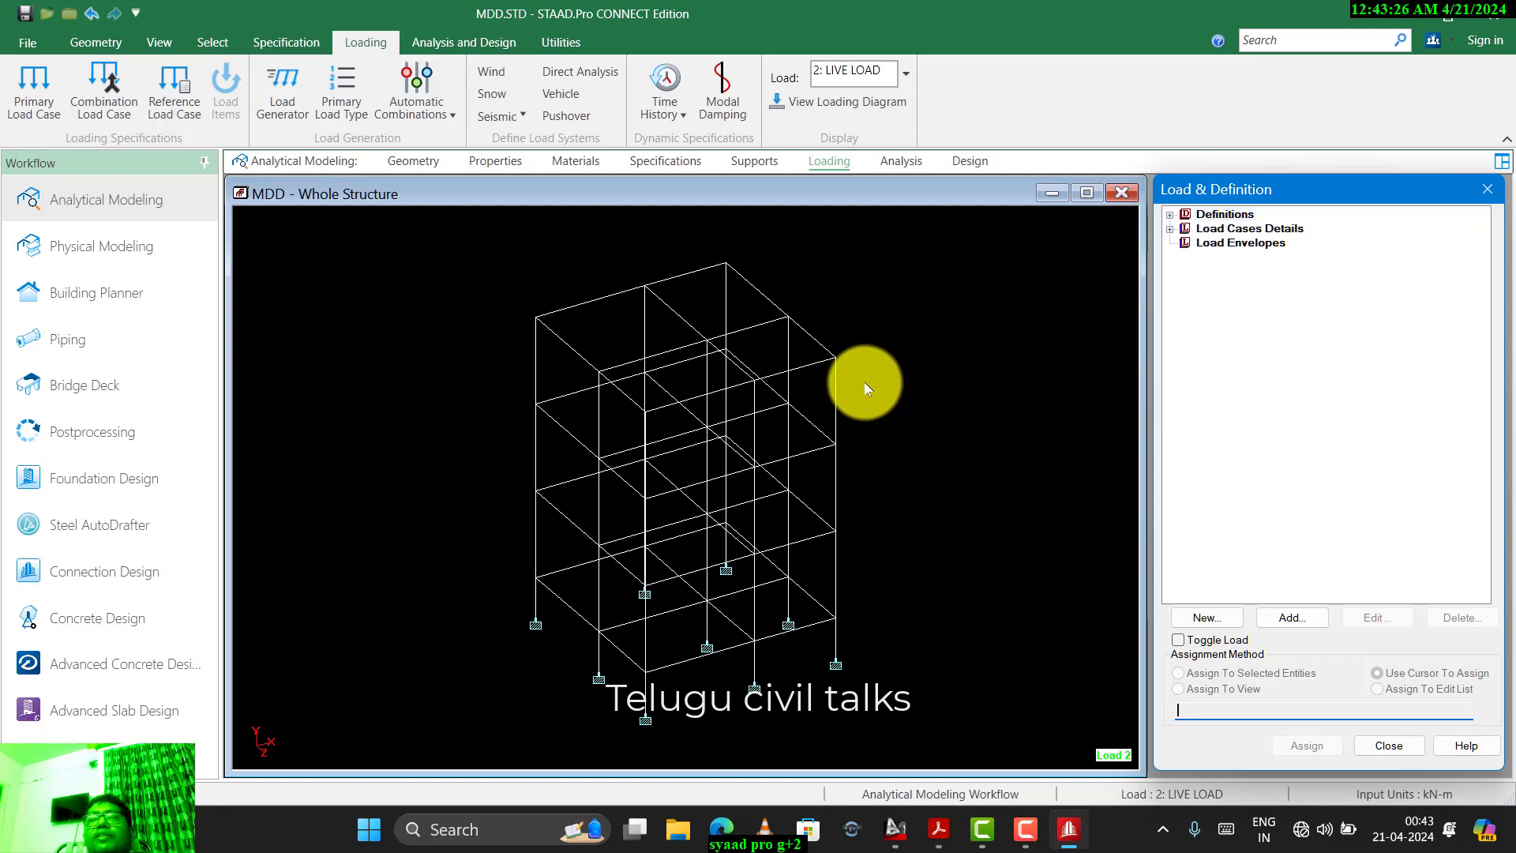
{"action": "scroll", "coordinate": [882, 360], "scroll_direction": "down", "scroll_amount": 1}
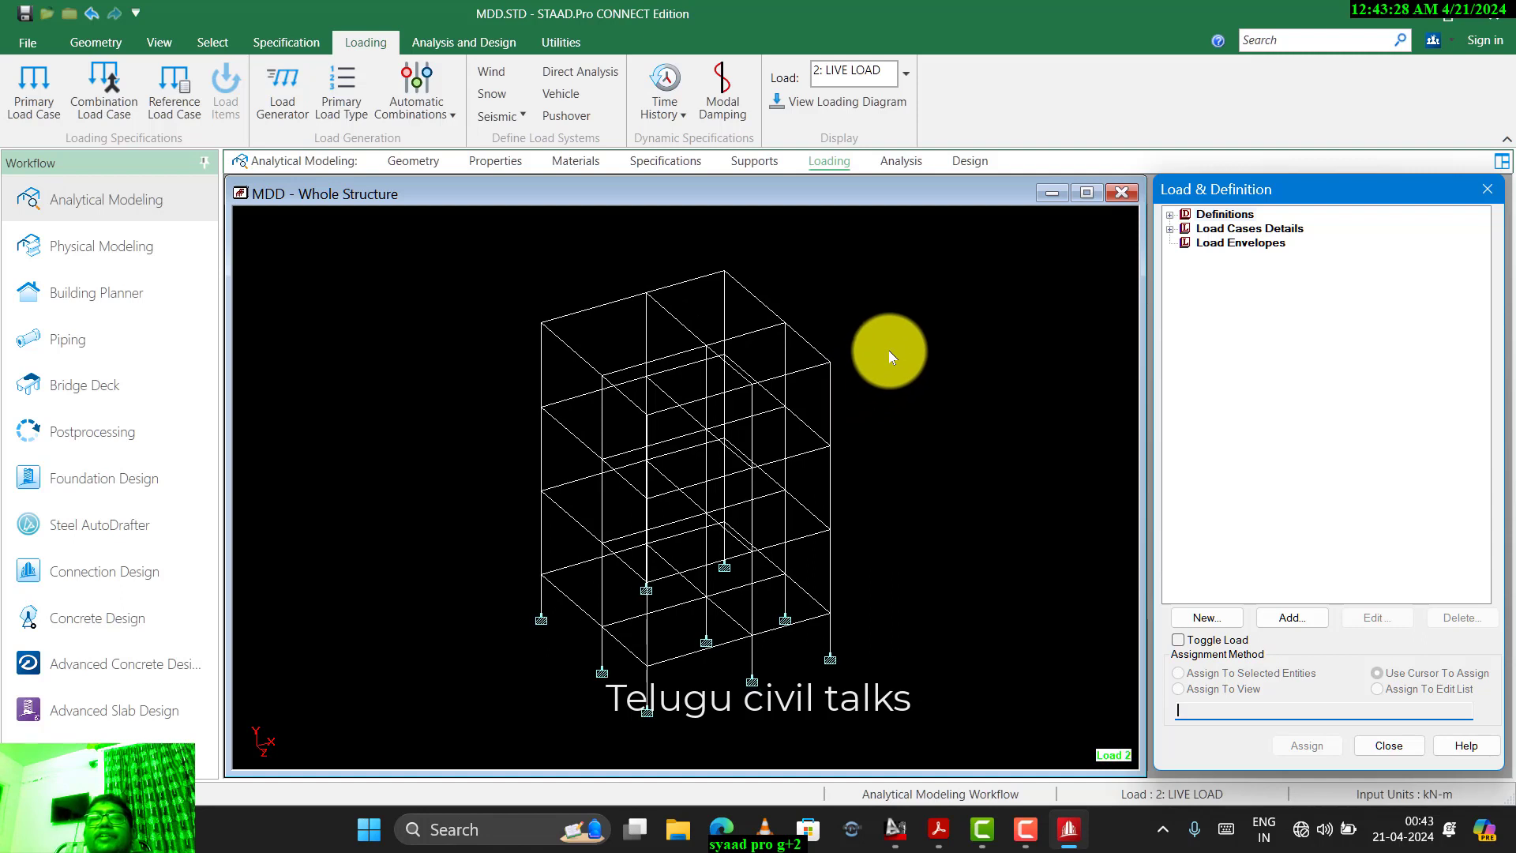